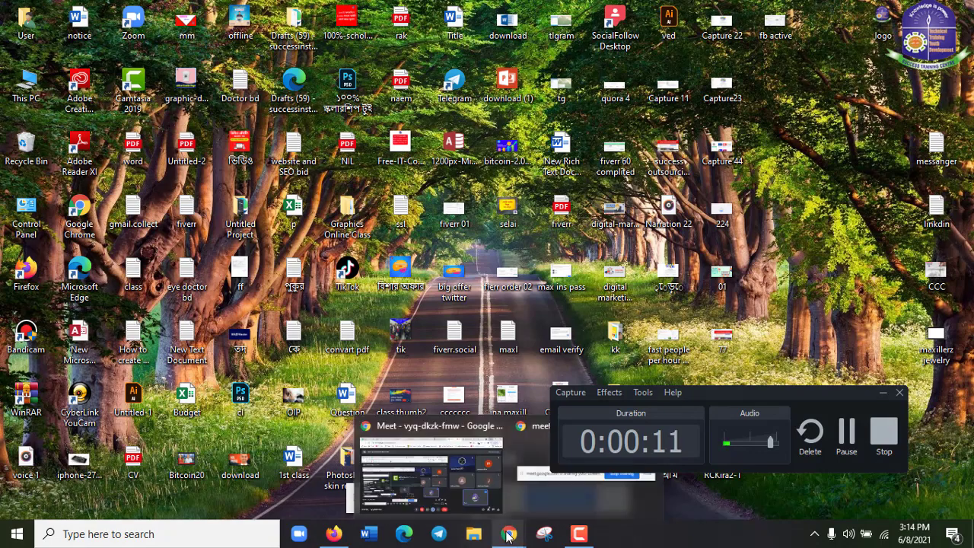
Step: Switch to Chrome and bring up the Gmail inbox that is already open
click(508, 533)
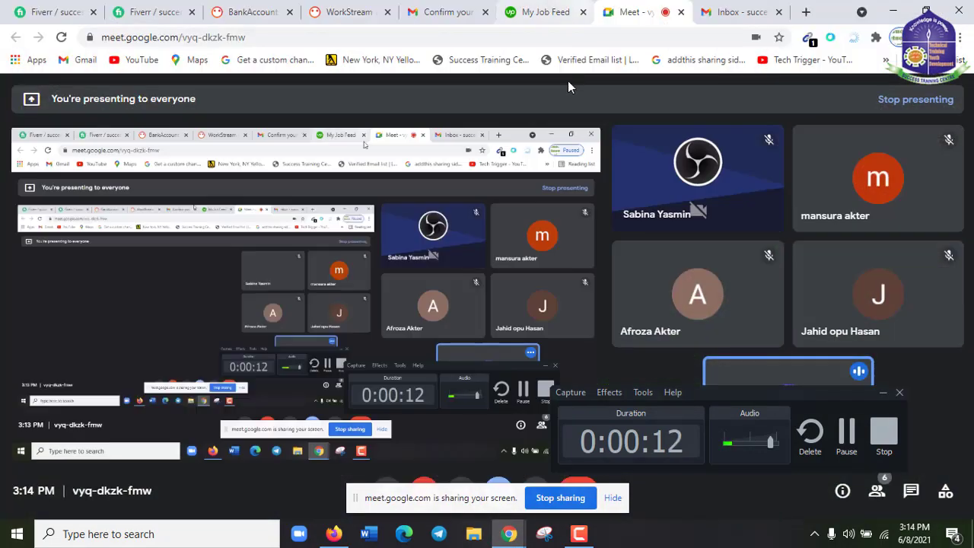
click(716, 8)
click(667, 36)
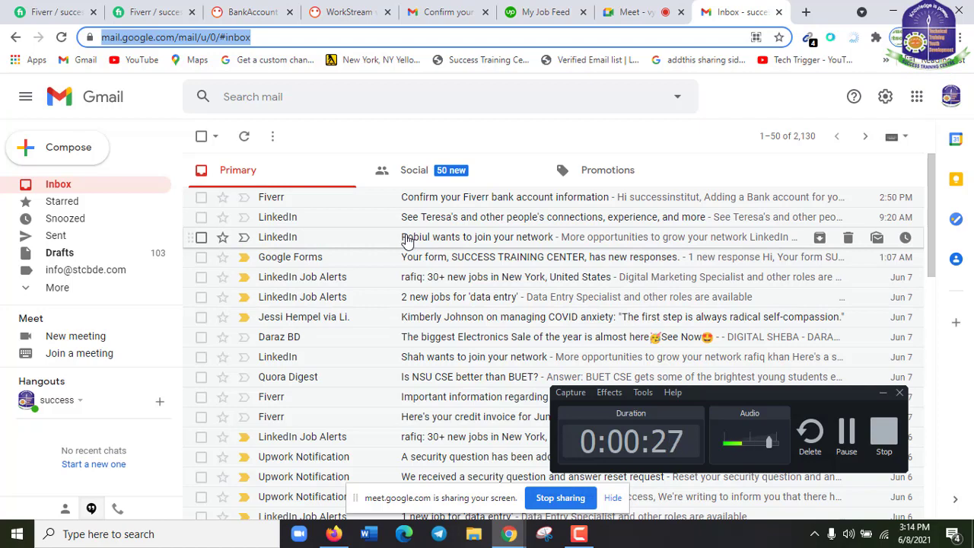
Step: Admit the waiting participant to the Google Meet call and return to the Gmail inbox
click(510, 534)
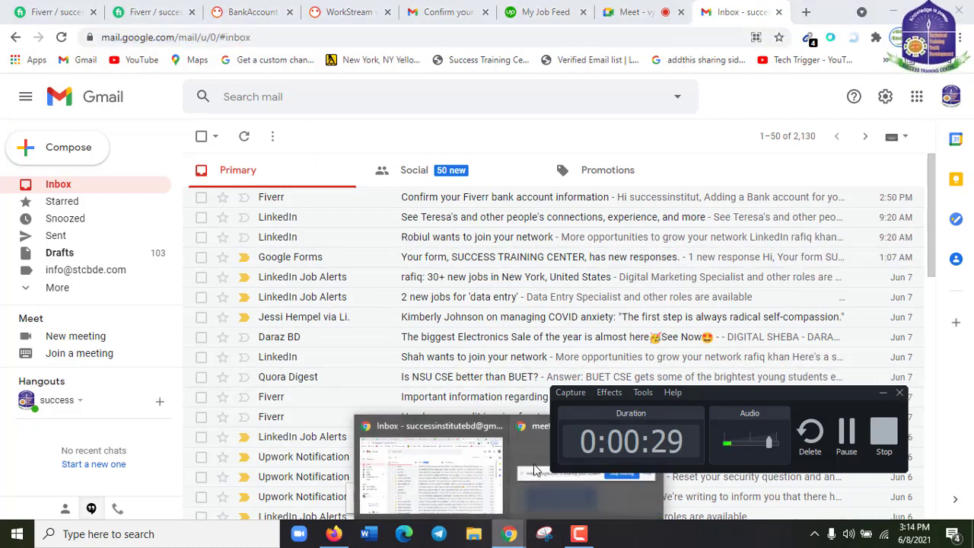
click(652, 6)
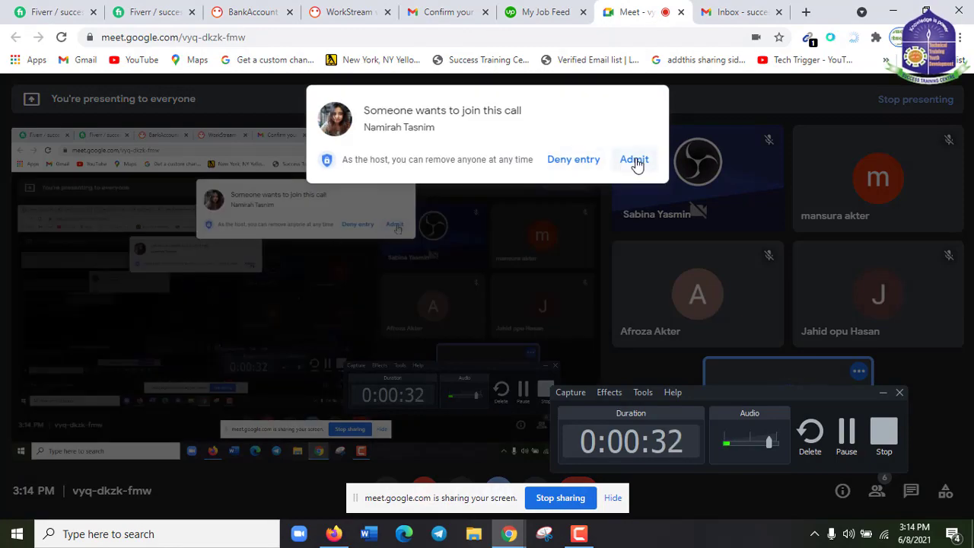
click(635, 163)
click(723, 11)
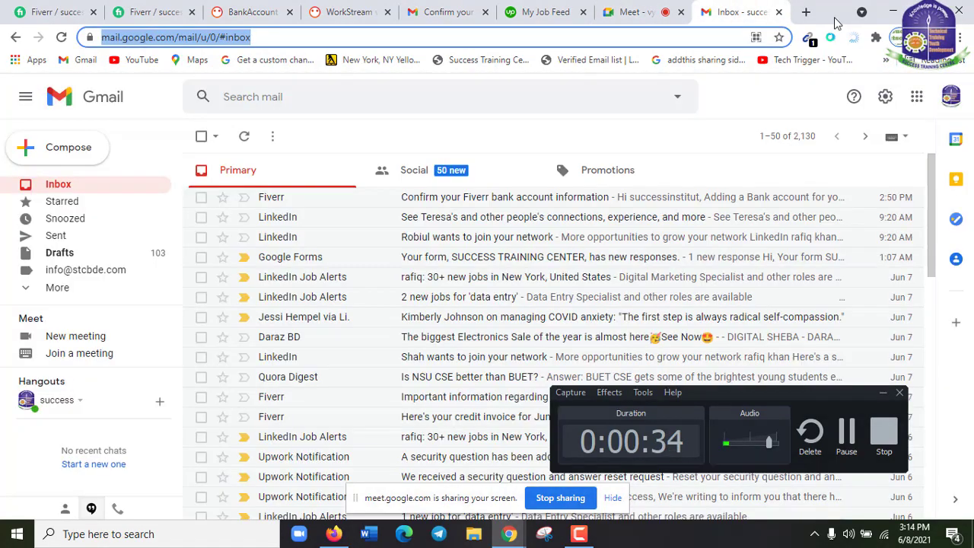
scroll(668, 276, down, 5)
scroll(668, 276, up, 4)
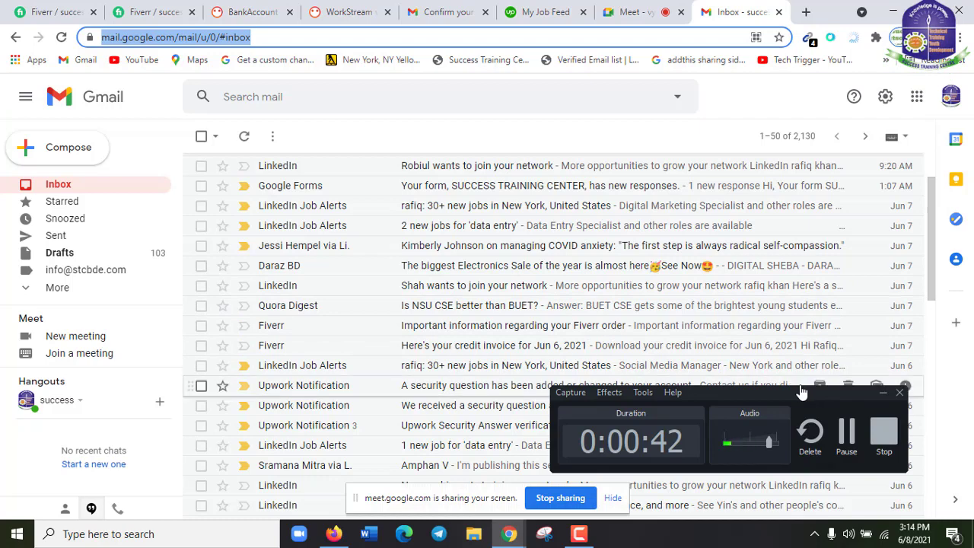
Step: Search Bing for "famous logo" in a new browser tab
click(805, 14)
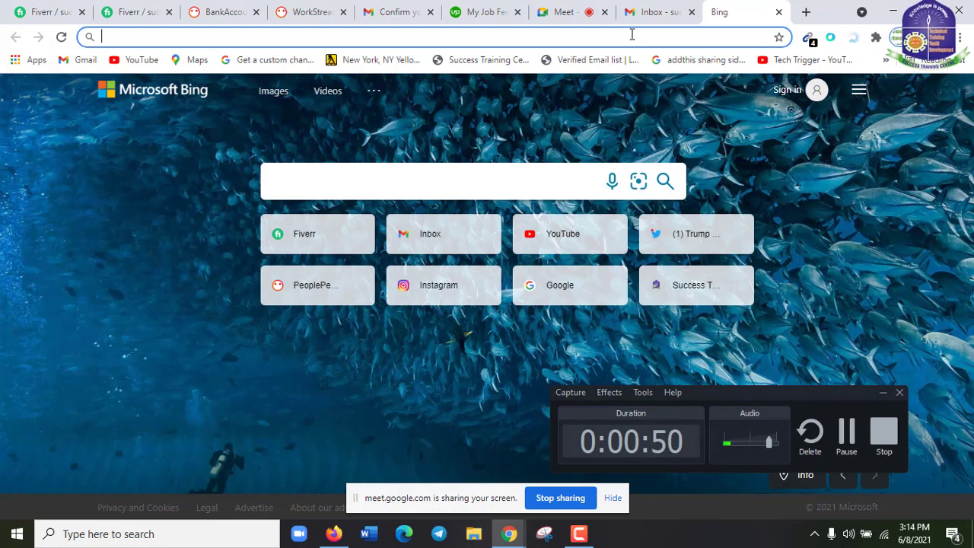
text(fam)
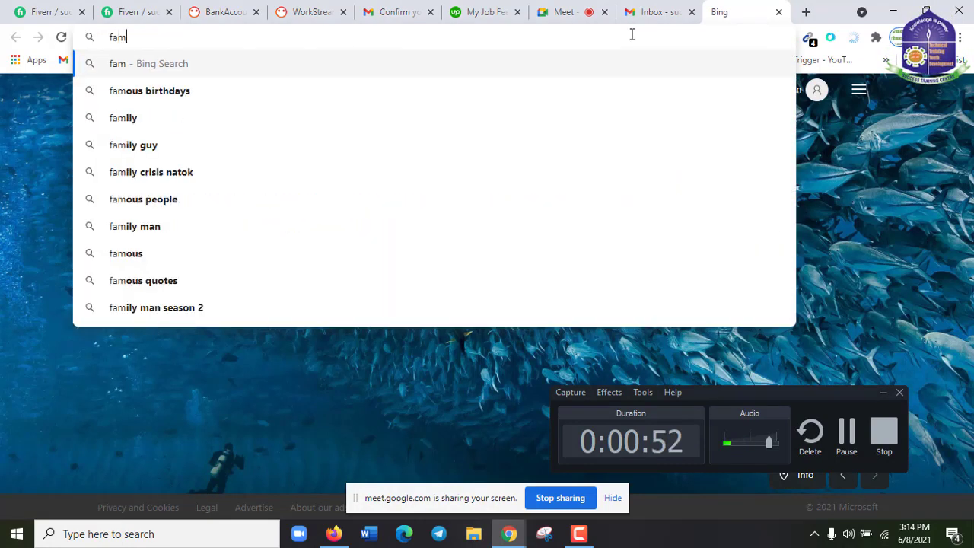
text(ous logo)
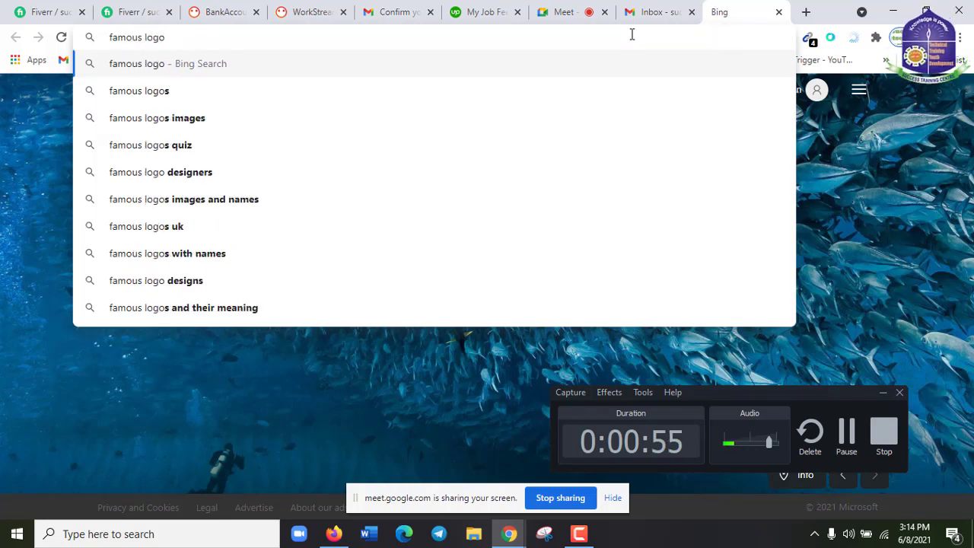
key(Return)
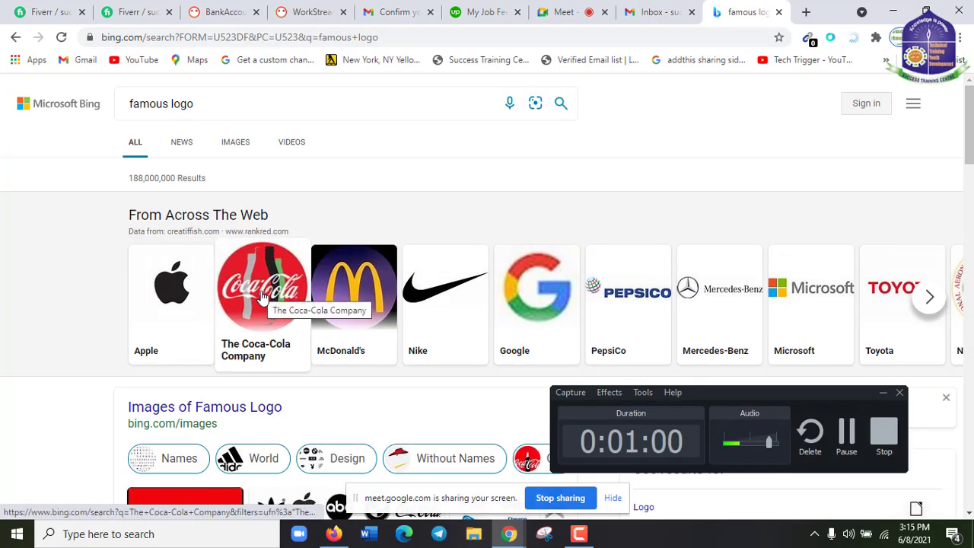
Step: Browse the famous brand logos under "From Across The Web" through to BMW, and return to the Apple and Coca-Cola logos
scroll(681, 320, down, 2)
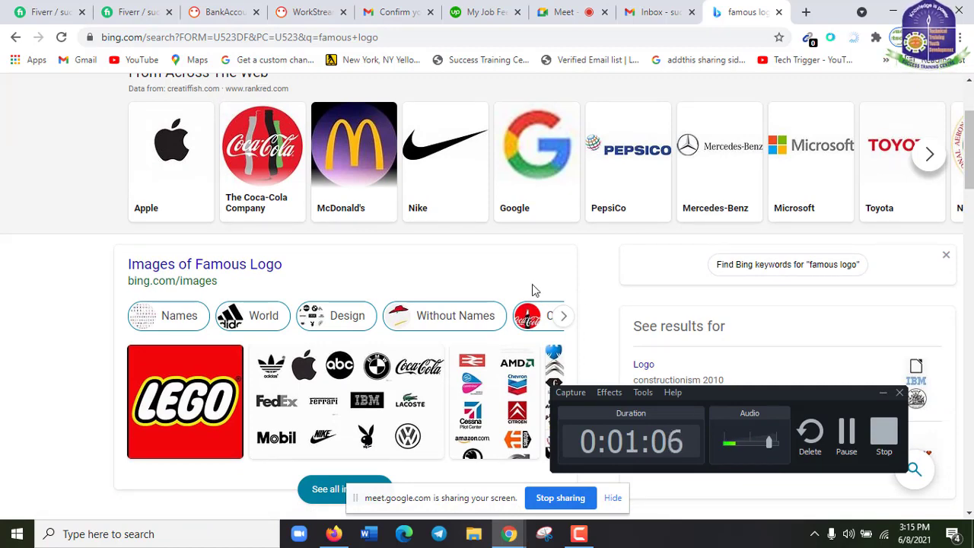
scroll(533, 290, up, 1)
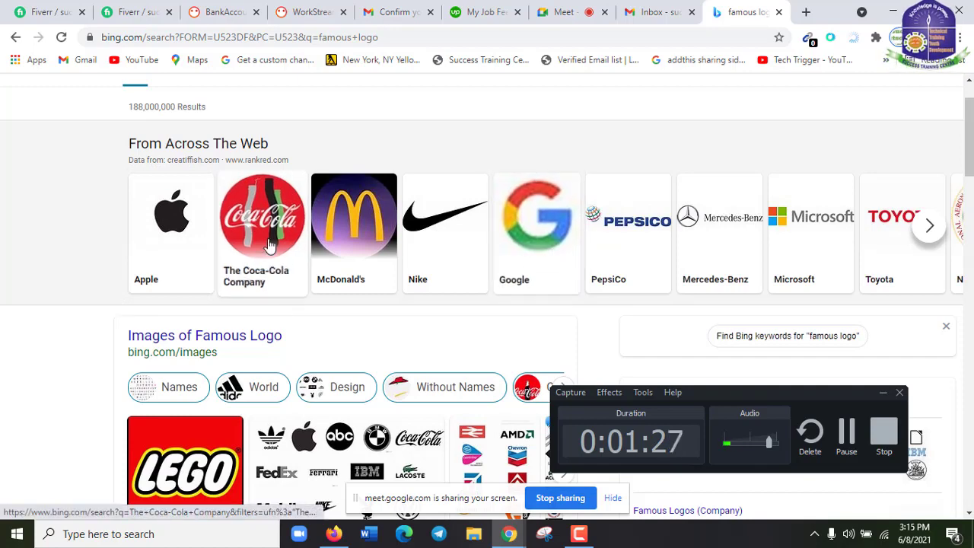
click(927, 227)
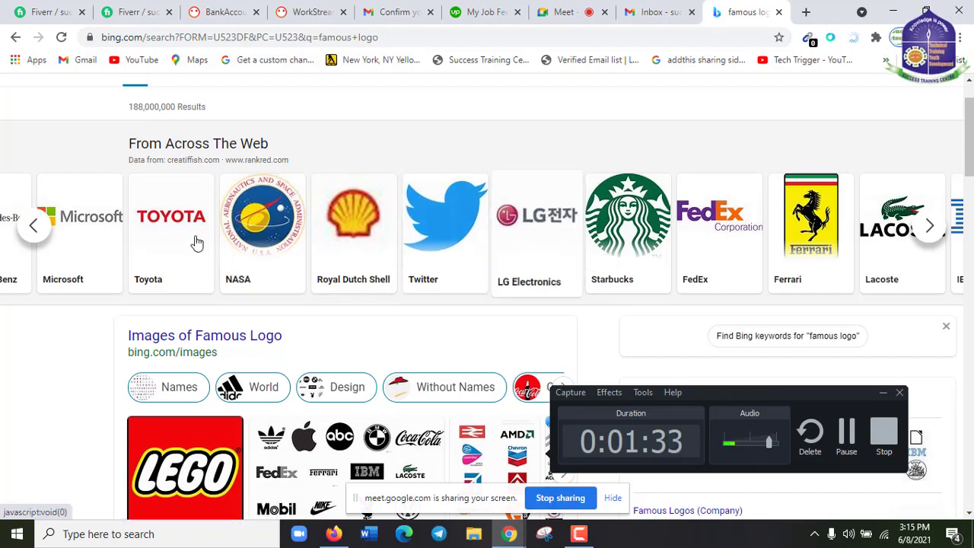
click(35, 226)
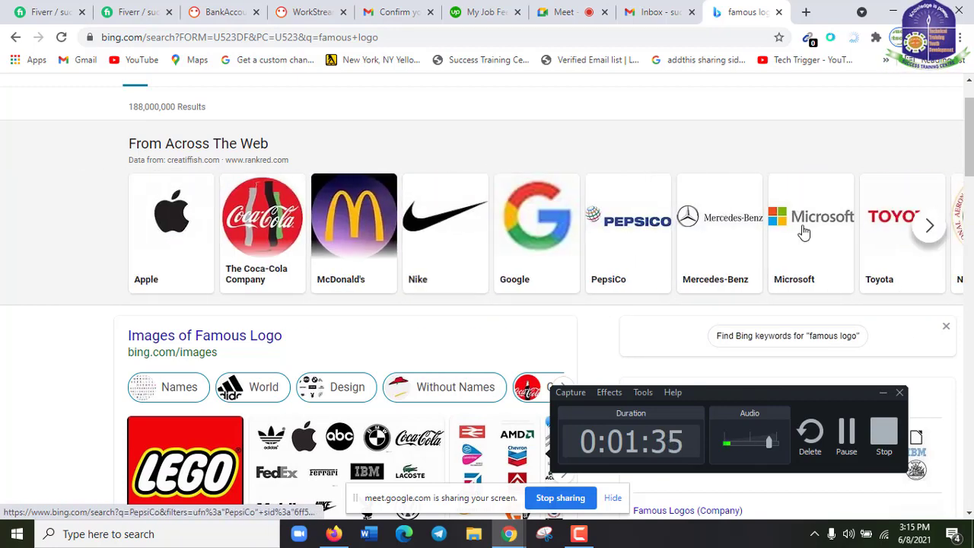
scroll(753, 254, right, 3)
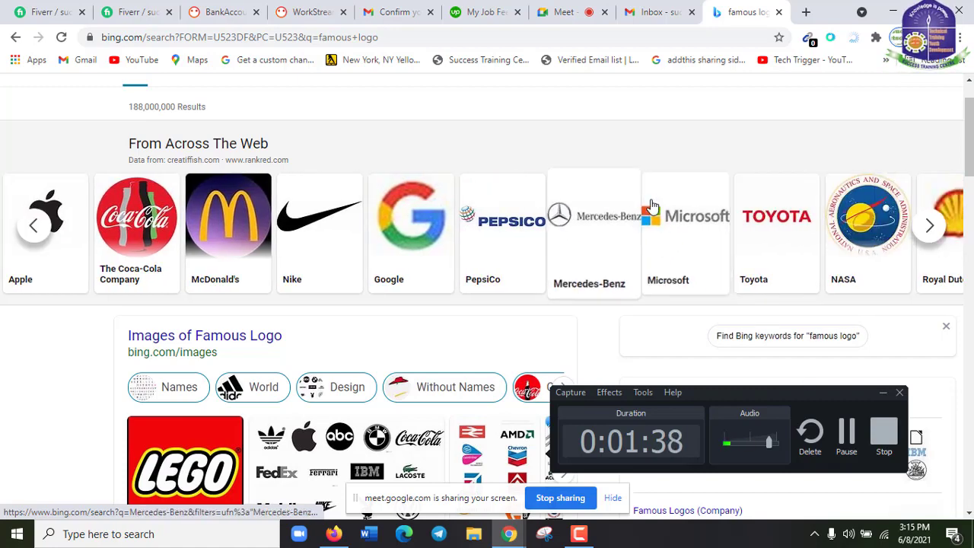
click(929, 226)
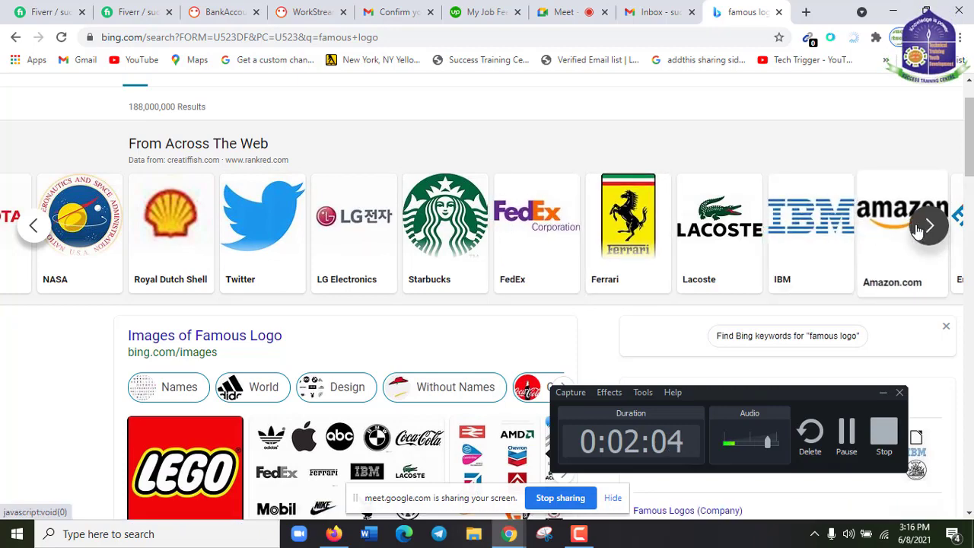
scroll(919, 228, right, 8)
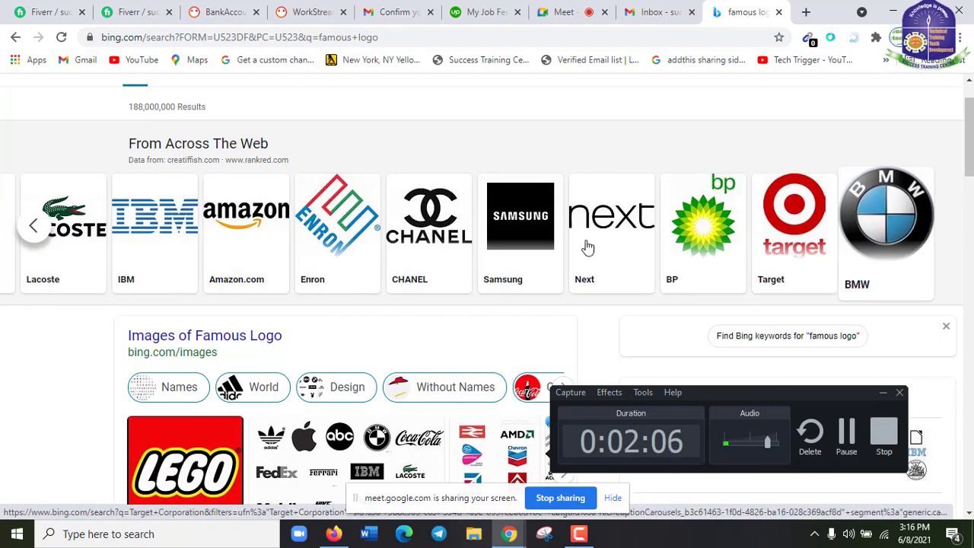
click(46, 227)
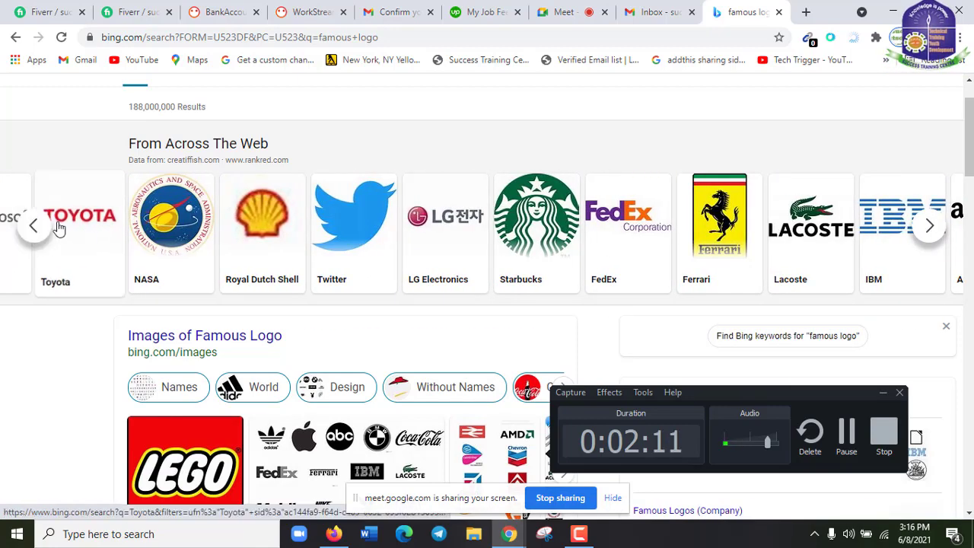
click(34, 226)
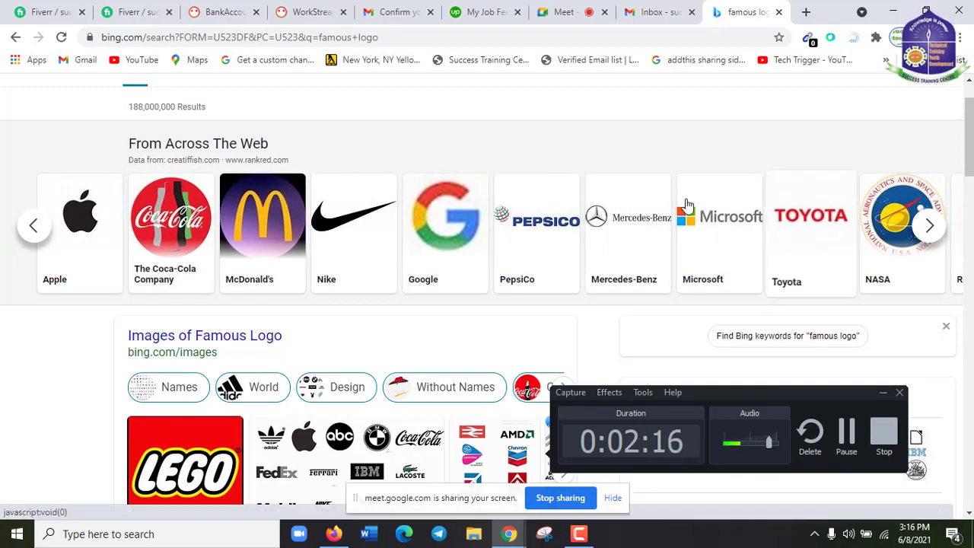
Step: Skim the rest of the Bing results for famous logos, including the image previews and listed articles
scroll(496, 279, down, 3)
scroll(495, 279, up, 3)
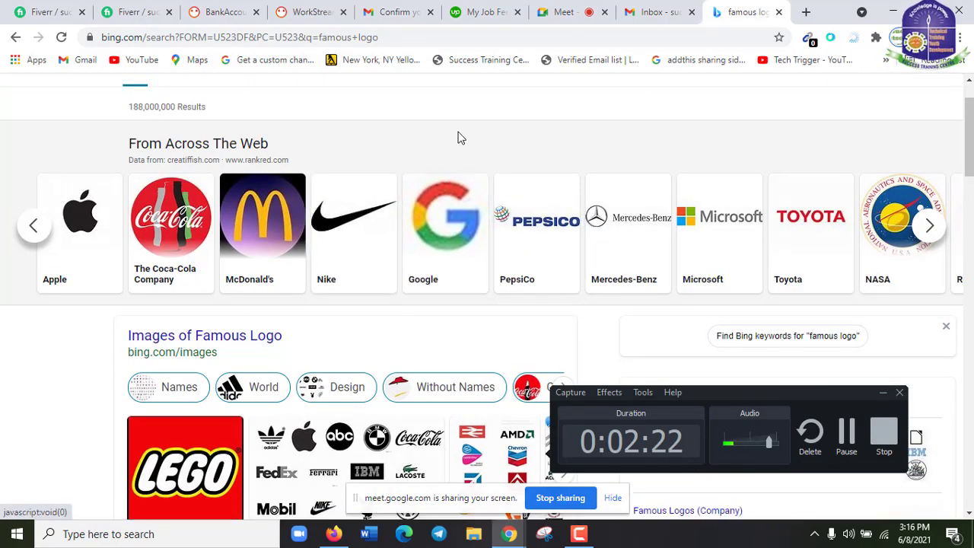
scroll(415, 289, down, 6)
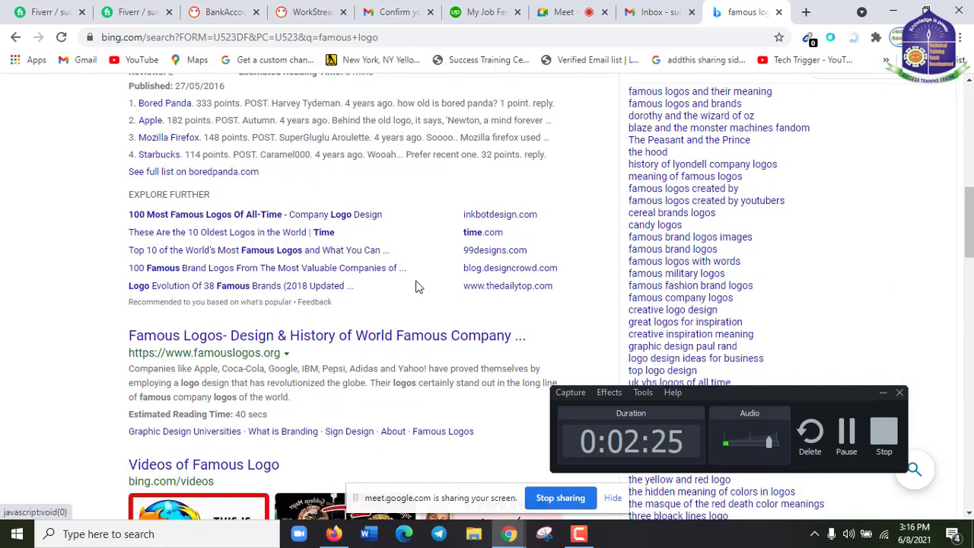
scroll(415, 290, up, 8)
scroll(411, 297, down, 3)
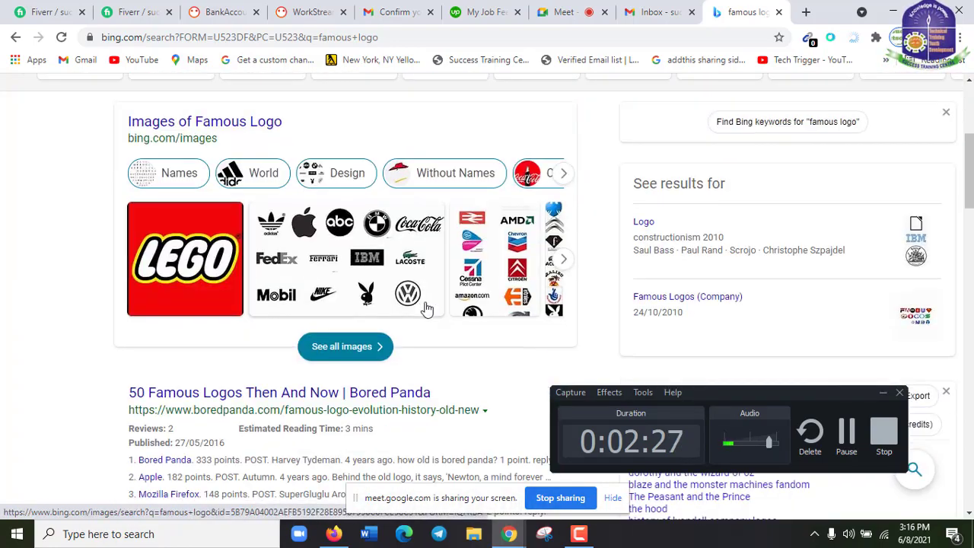
scroll(343, 244, up, 4)
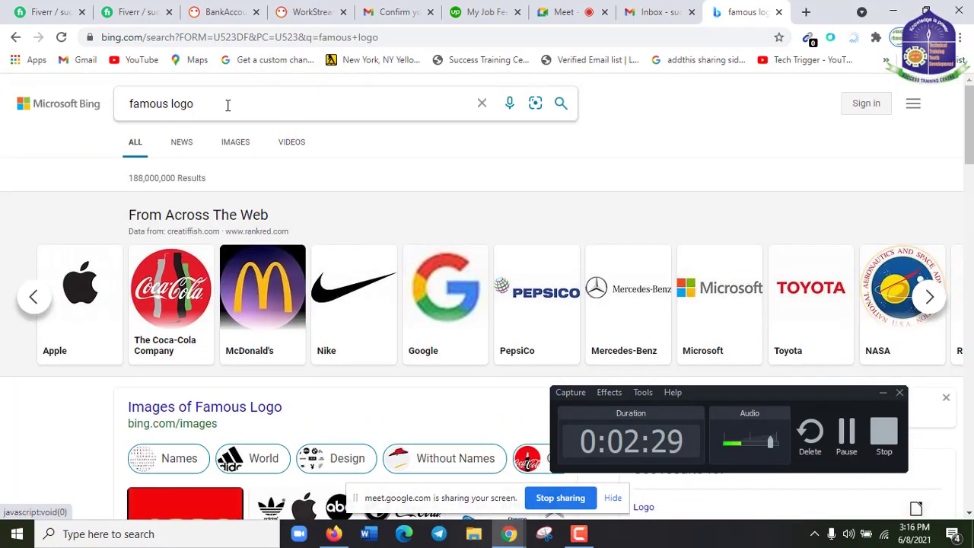
Step: Go to google.com in the tab that holds the Bing results
click(228, 105)
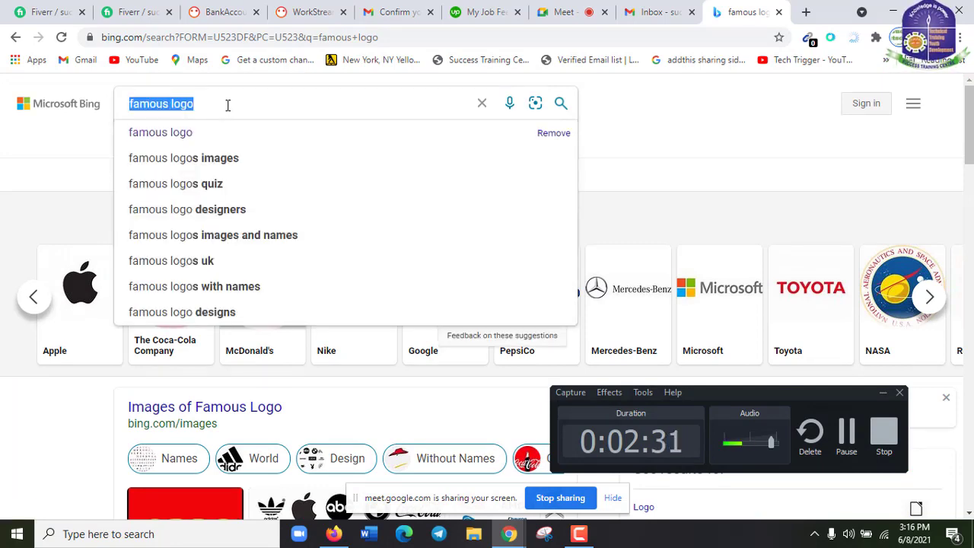
click(310, 38)
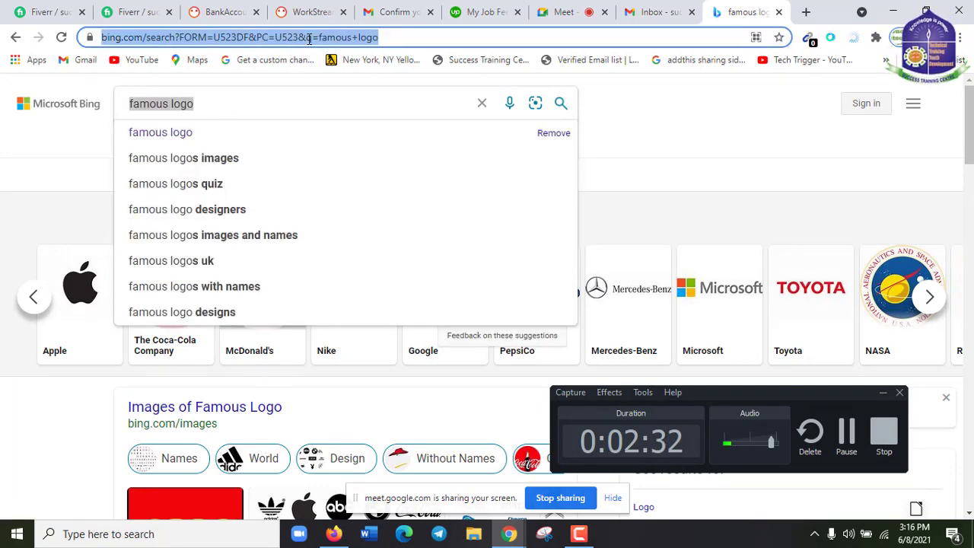
text(google.co)
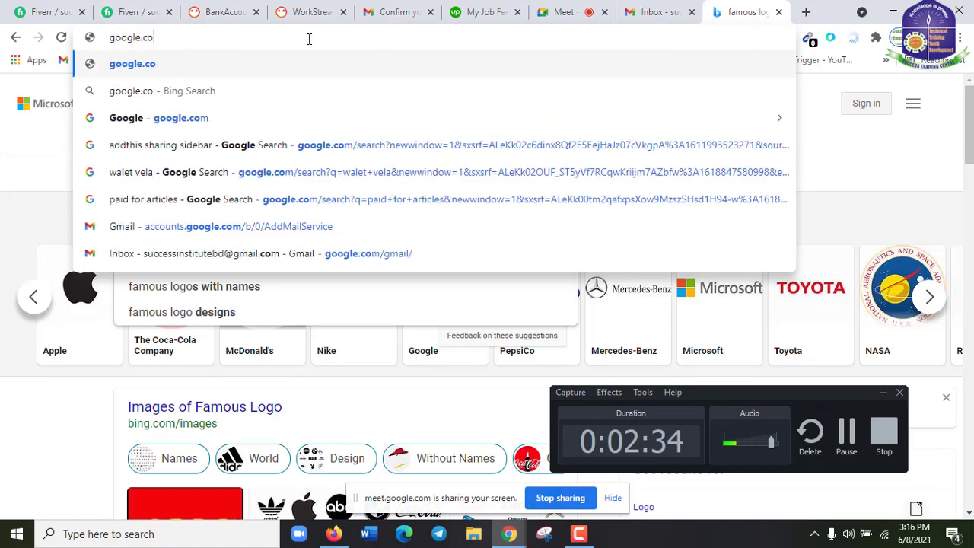
key(BackSpace)
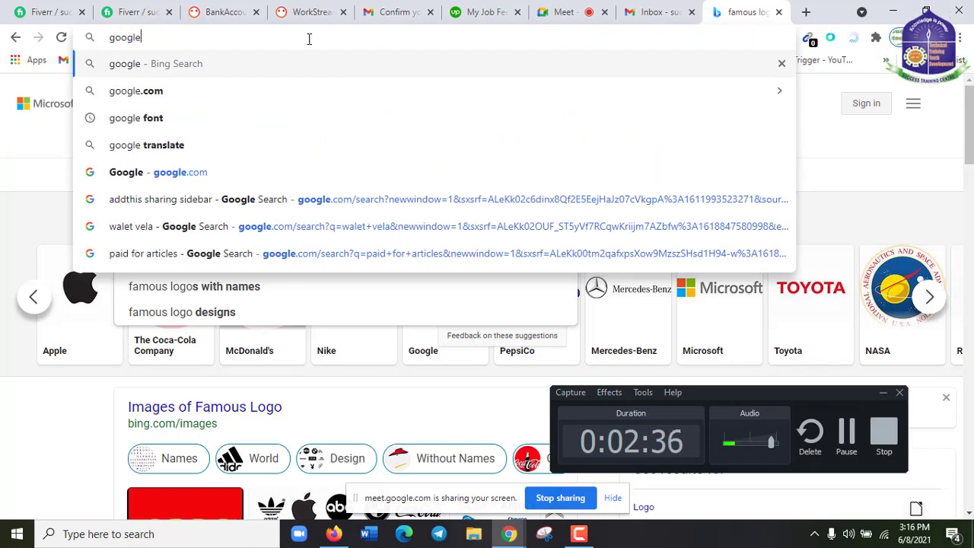
text(.com)
key(Return)
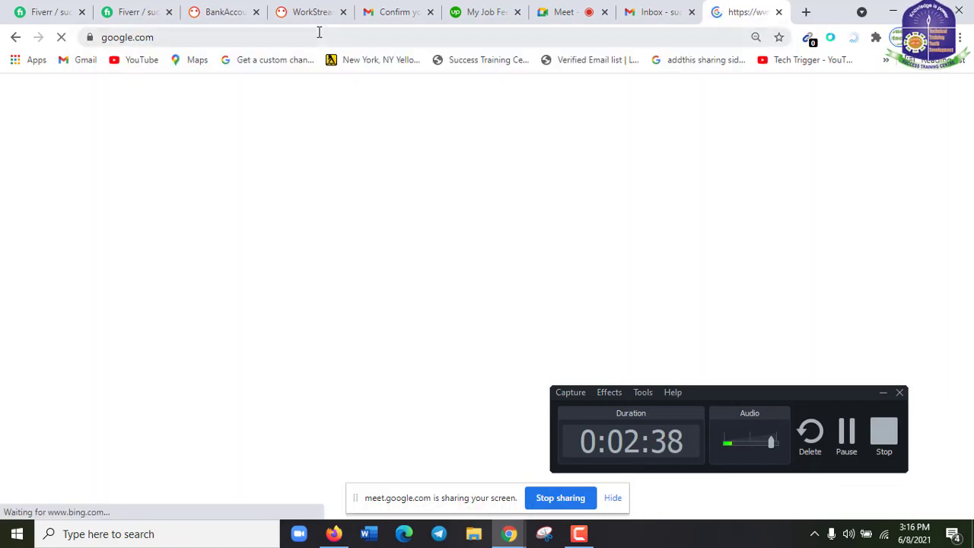
Step: Search Google for "types of logo"
click(440, 259)
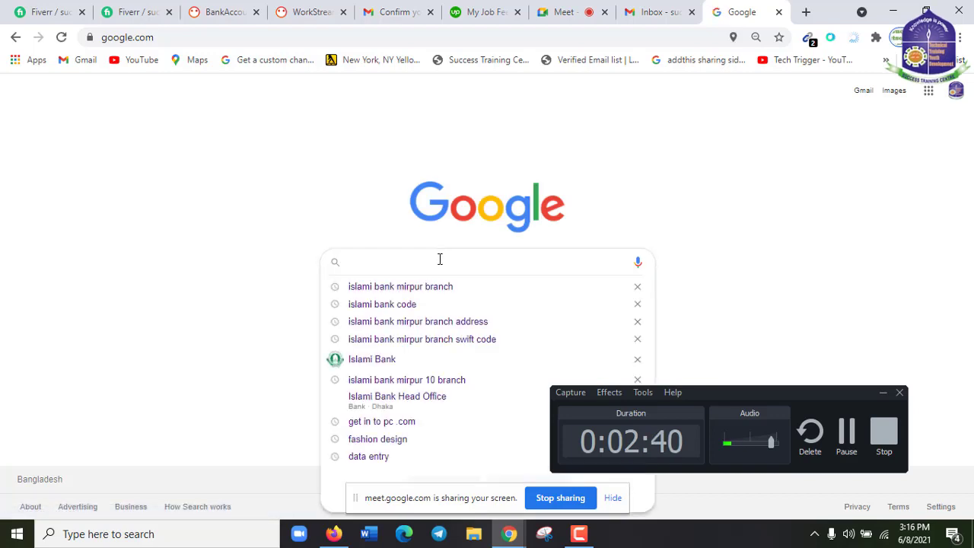
text(ty)
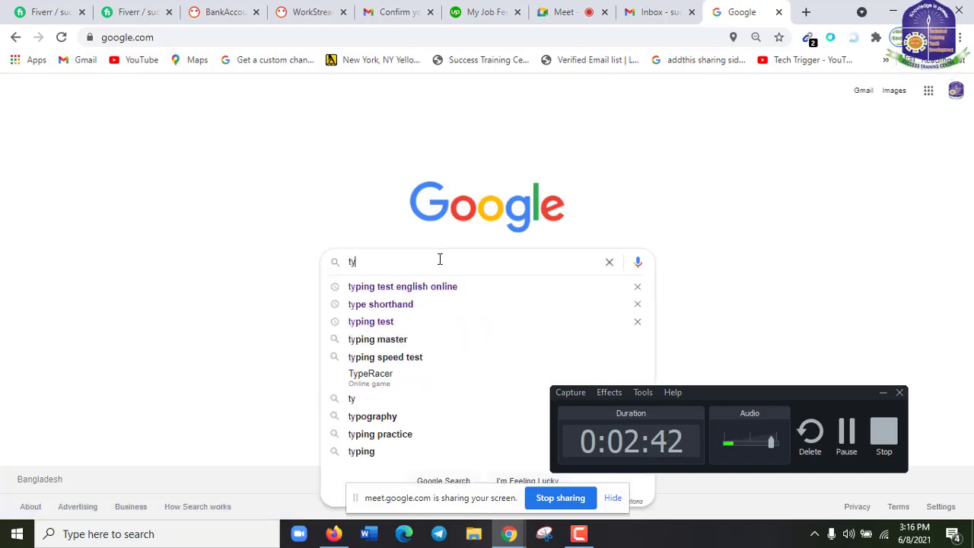
text(pes o)
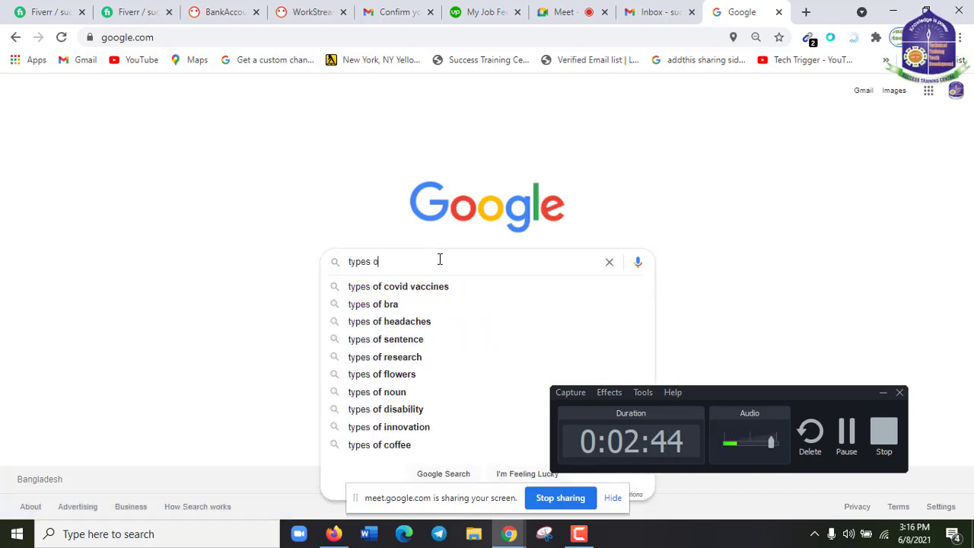
text(f logo)
key(Return)
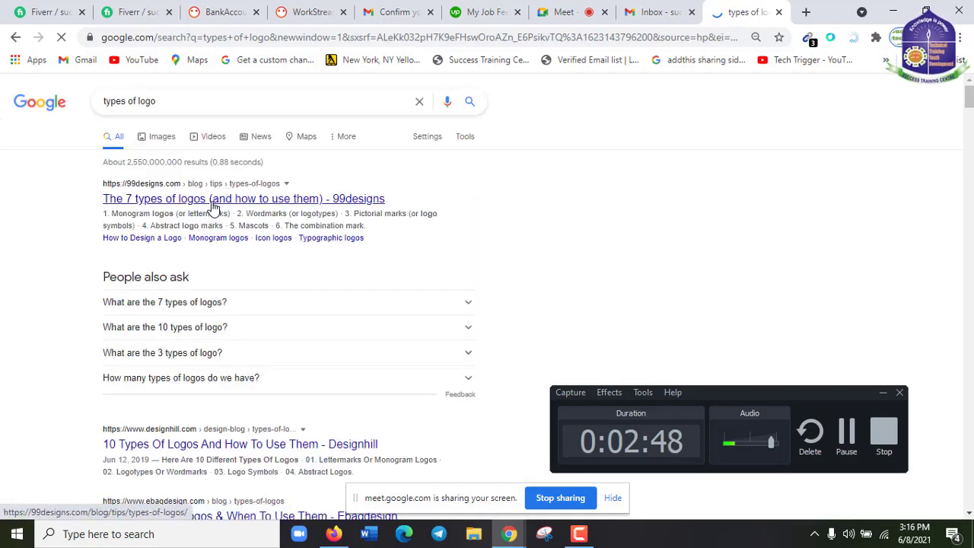
Step: Open the 99designs article "The 7 types of logos (and how to use them)" in a new tab and view its example logos
right_click(213, 205)
click(255, 213)
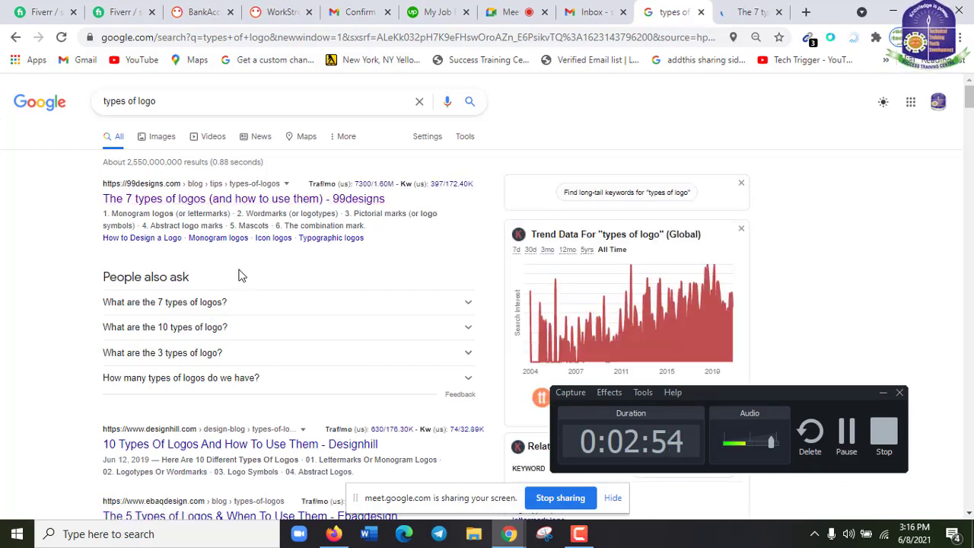
click(750, 9)
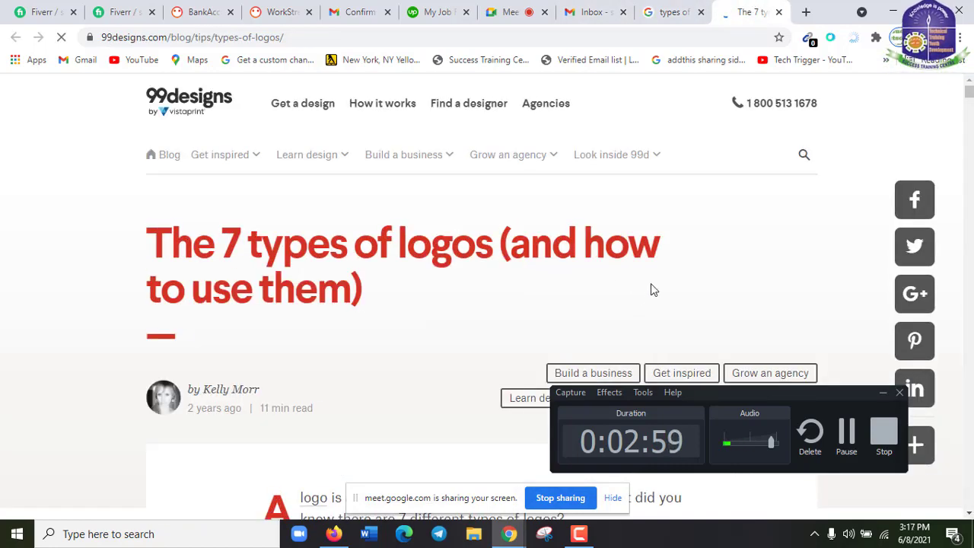
scroll(650, 290, down, 7)
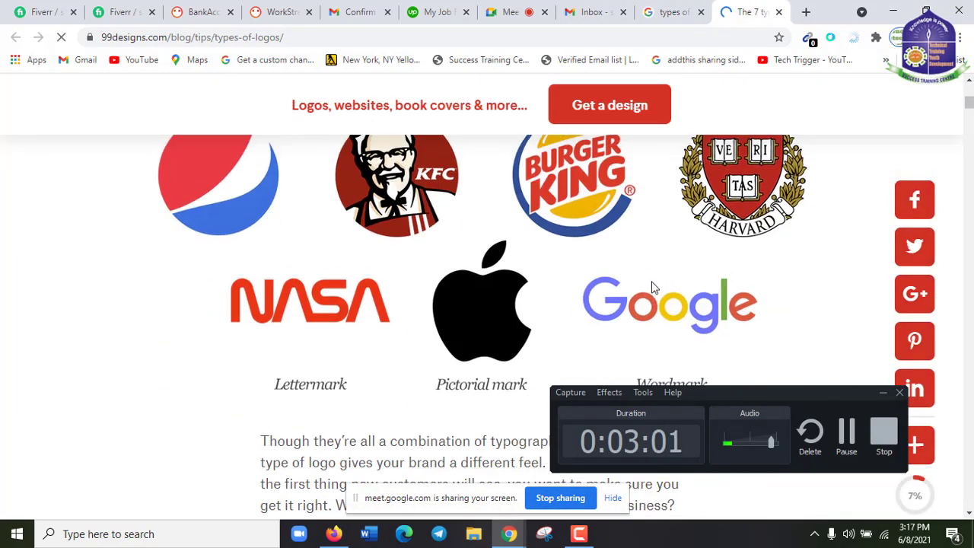
Step: Minimize the recorder window and go over the article's seven labelled example logos, glancing ahead at the Monogram logos section
scroll(651, 288, up, 2)
click(882, 393)
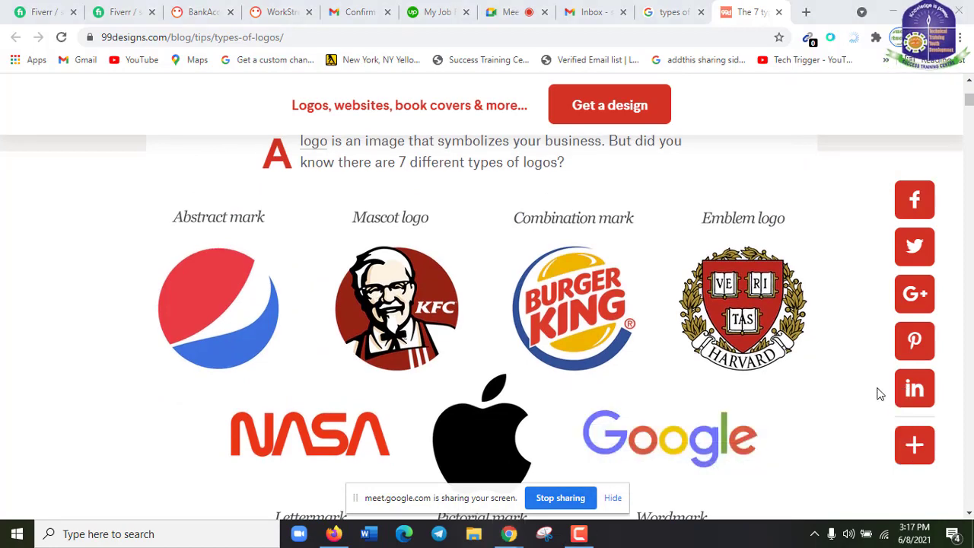
scroll(259, 379, up, 2)
scroll(263, 383, down, 1)
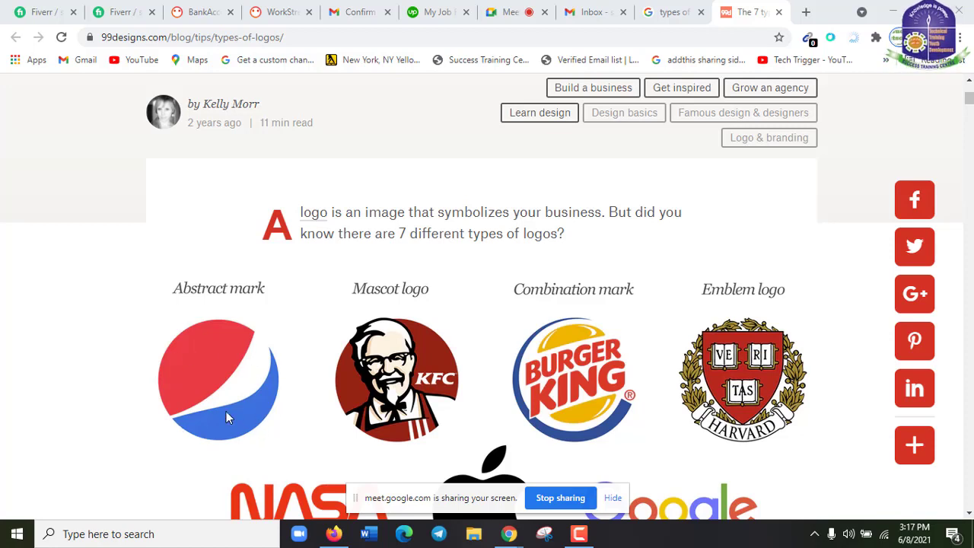
scroll(196, 385, down, 1)
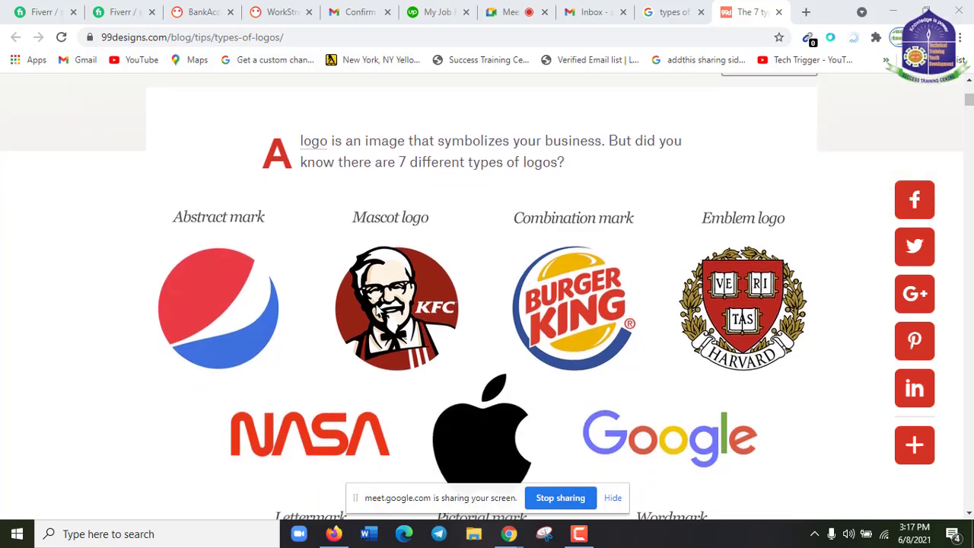
drag(368, 325, 322, 336)
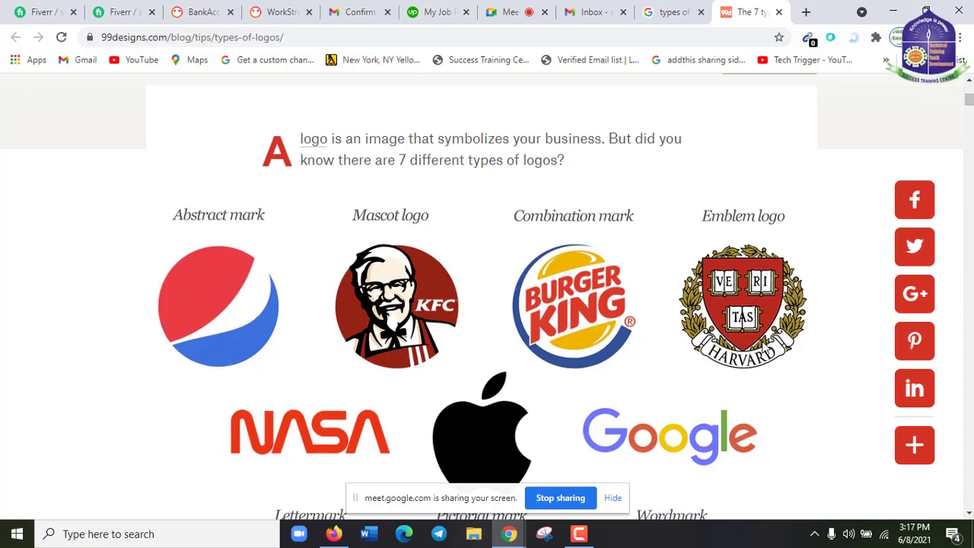
scroll(761, 342, down, 2)
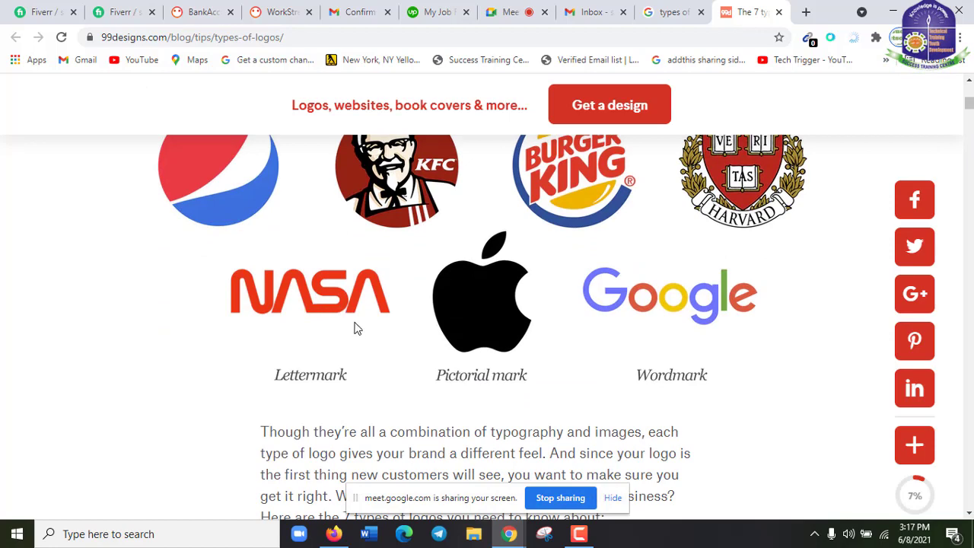
scroll(358, 327, up, 1)
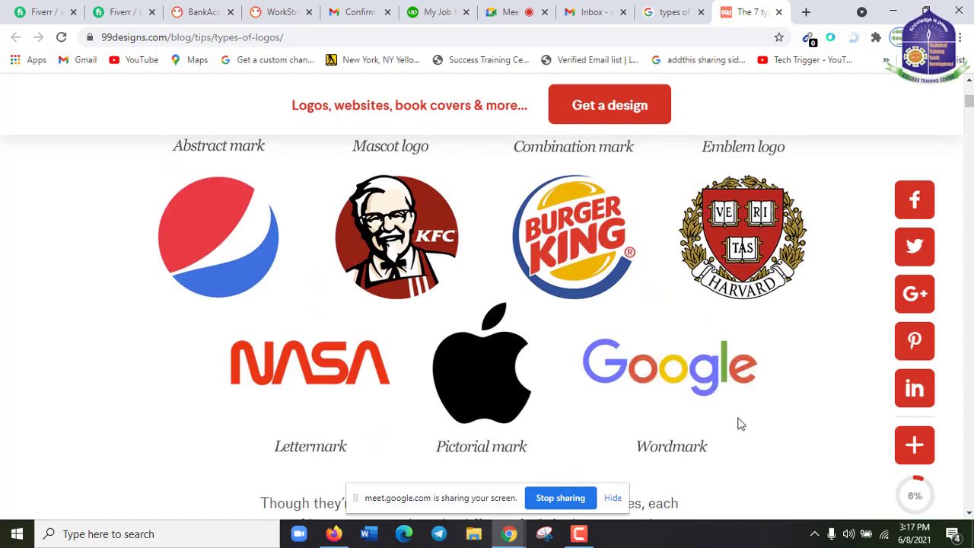
scroll(758, 424, down, 3)
scroll(758, 424, down, 3)
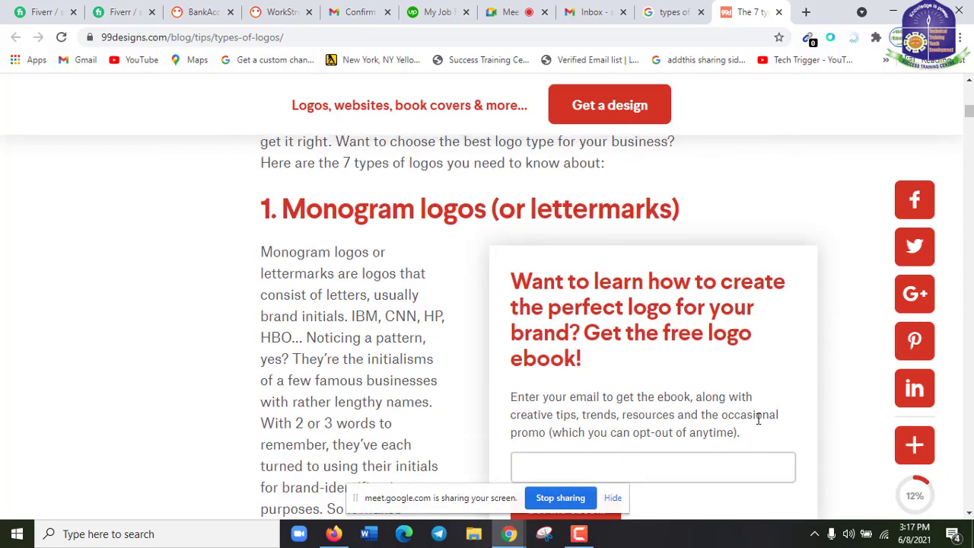
scroll(754, 415, down, 4)
scroll(403, 356, up, 10)
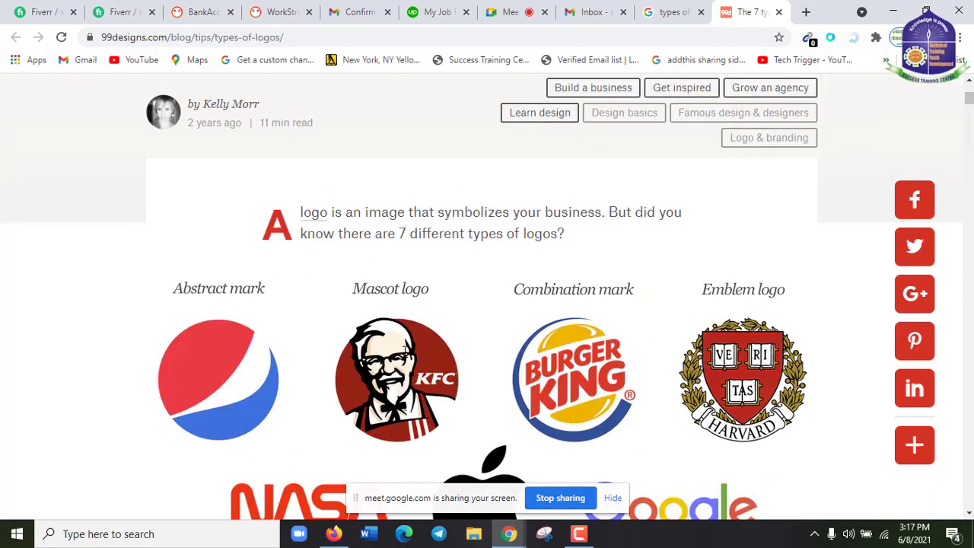
Step: Examine the overview of example logos again, from the Pepsi abstract mark to the NASA, Apple and Google marks
scroll(320, 313, down, 1)
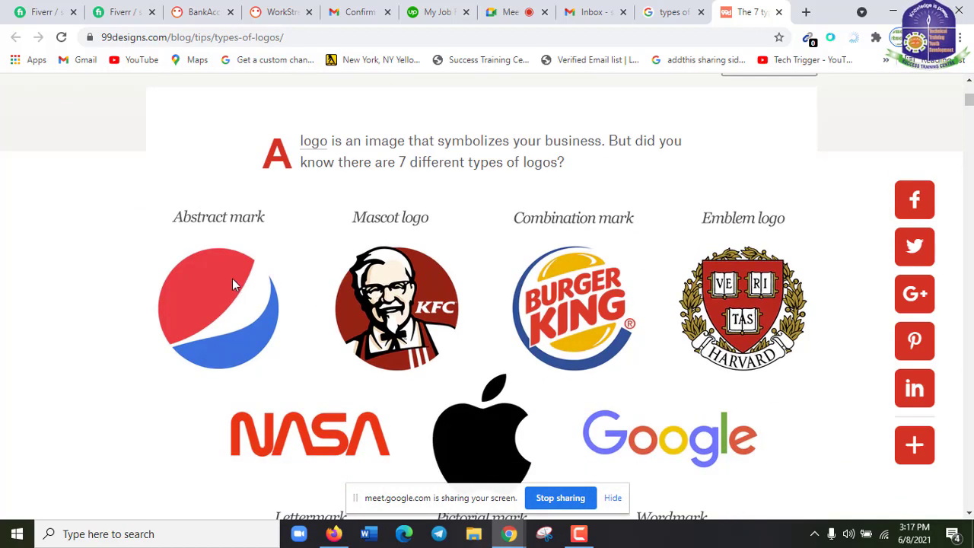
drag(232, 283, 129, 289)
scroll(395, 366, down, 2)
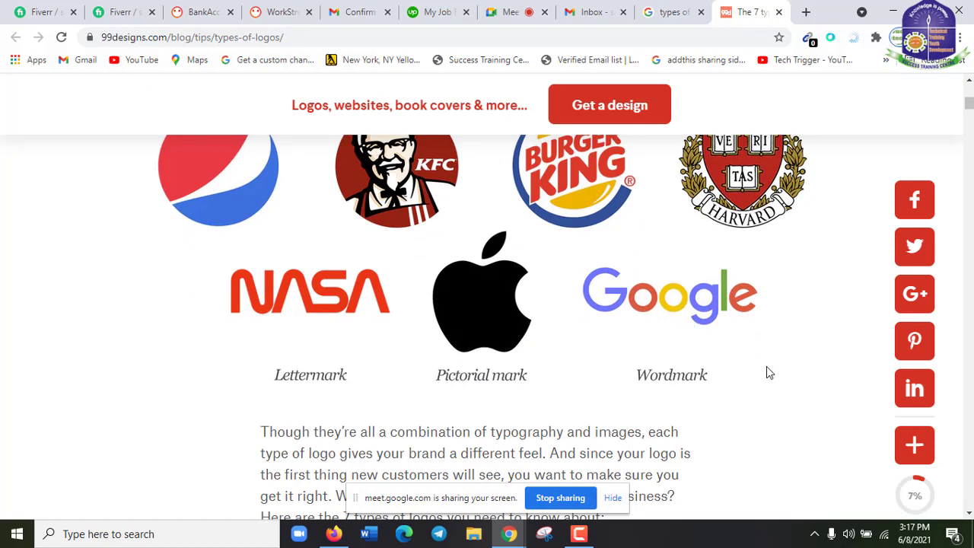
scroll(637, 370, up, 2)
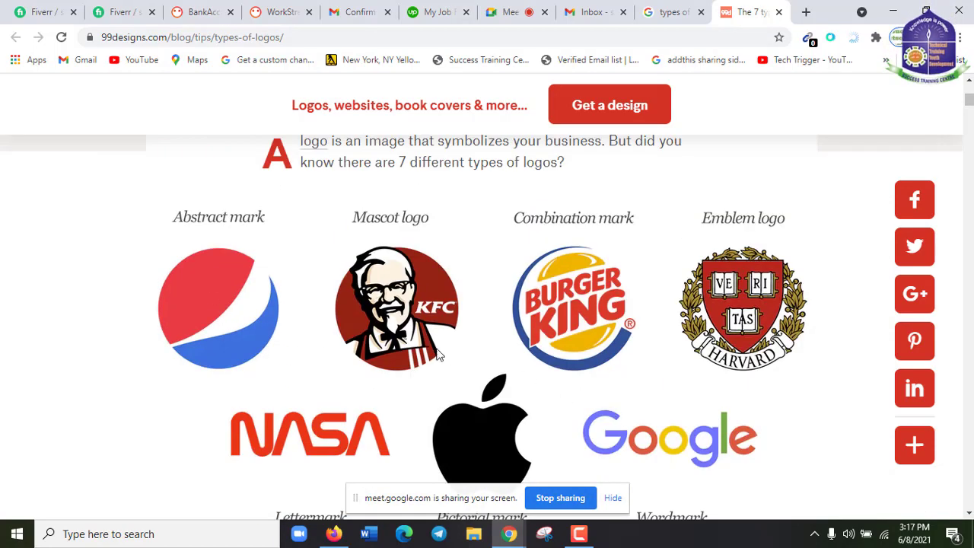
scroll(498, 402, down, 2)
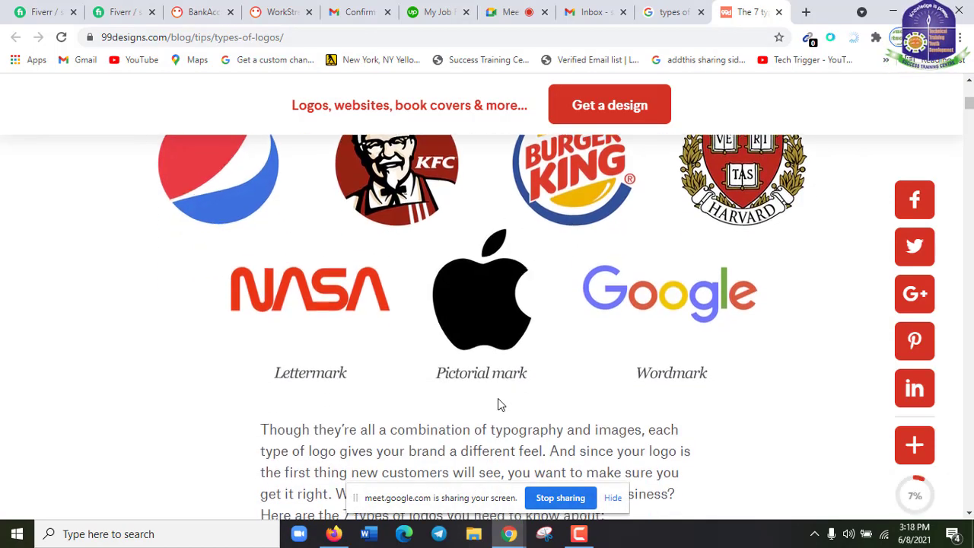
scroll(498, 404, down, 3)
scroll(490, 327, up, 3)
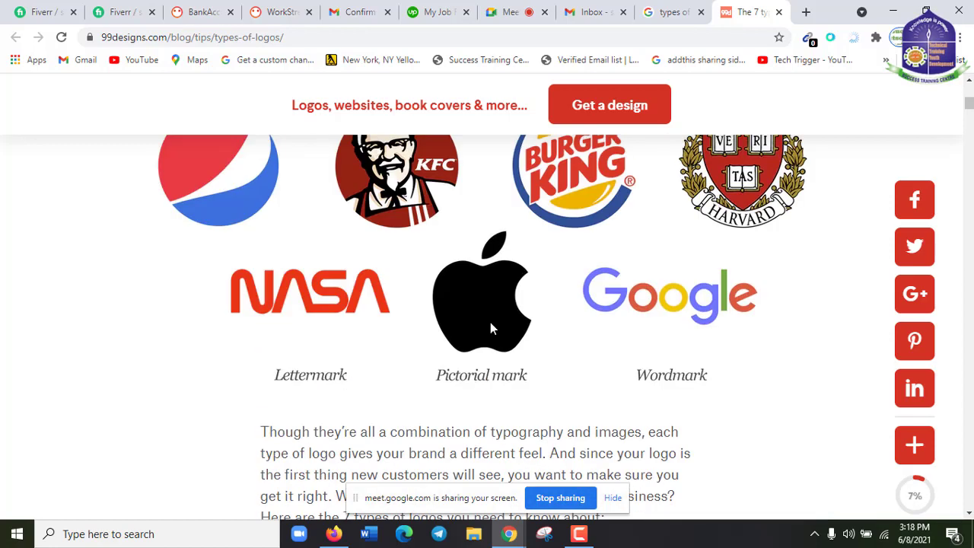
scroll(491, 328, up, 3)
scroll(491, 323, down, 2)
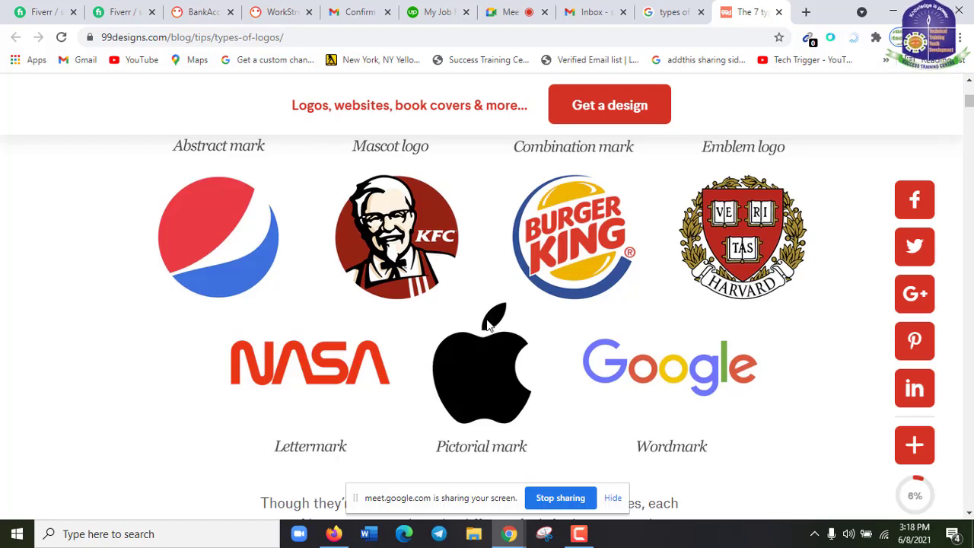
scroll(489, 324, down, 3)
scroll(489, 326, up, 2)
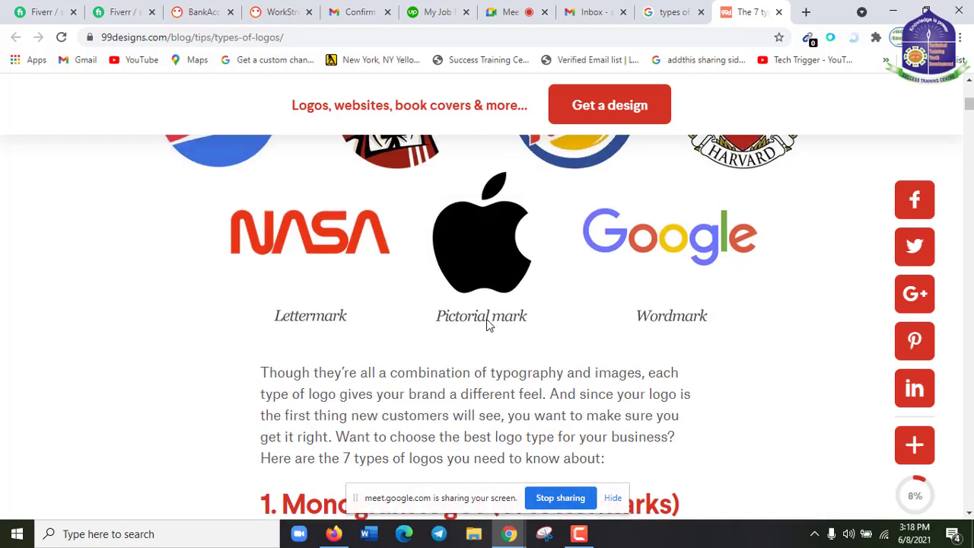
scroll(489, 325, up, 3)
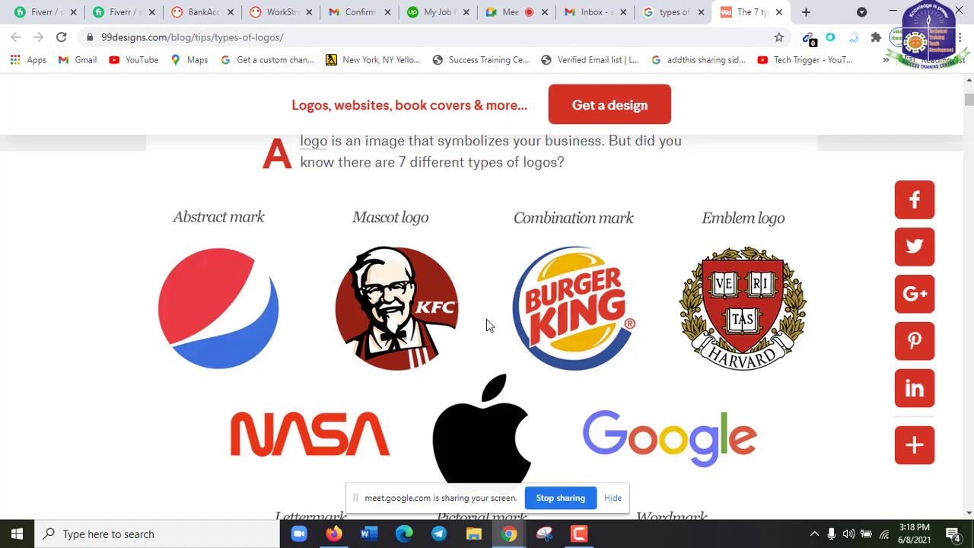
scroll(488, 325, down, 2)
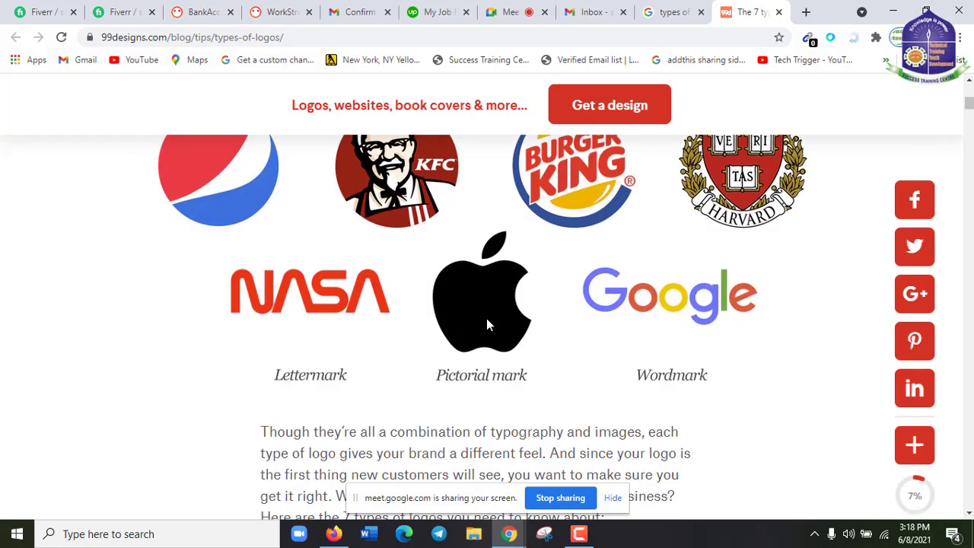
Step: Skim the section "1. Monogram logos (or lettermarks)" through its HBO, IBM and NASA examples
scroll(488, 324, down, 2)
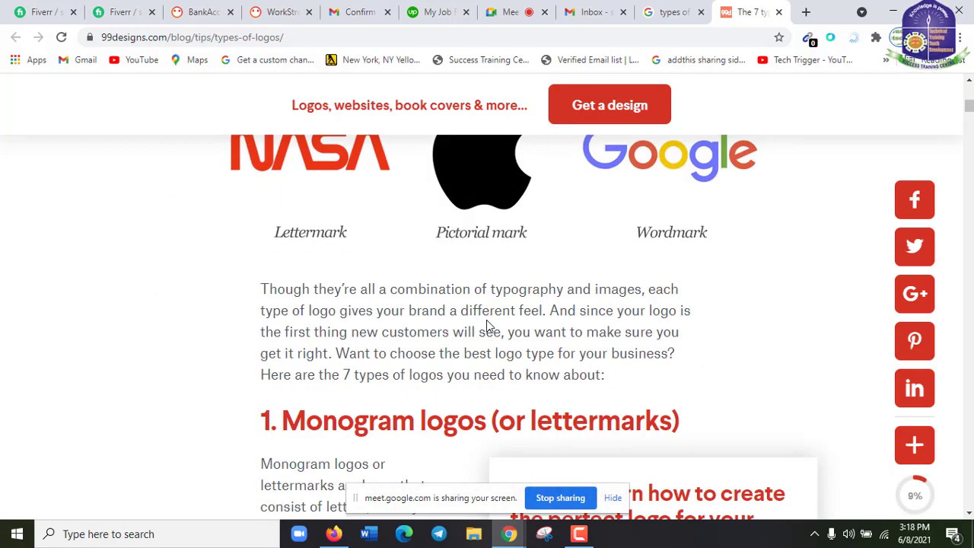
scroll(487, 325, down, 5)
scroll(488, 325, up, 2)
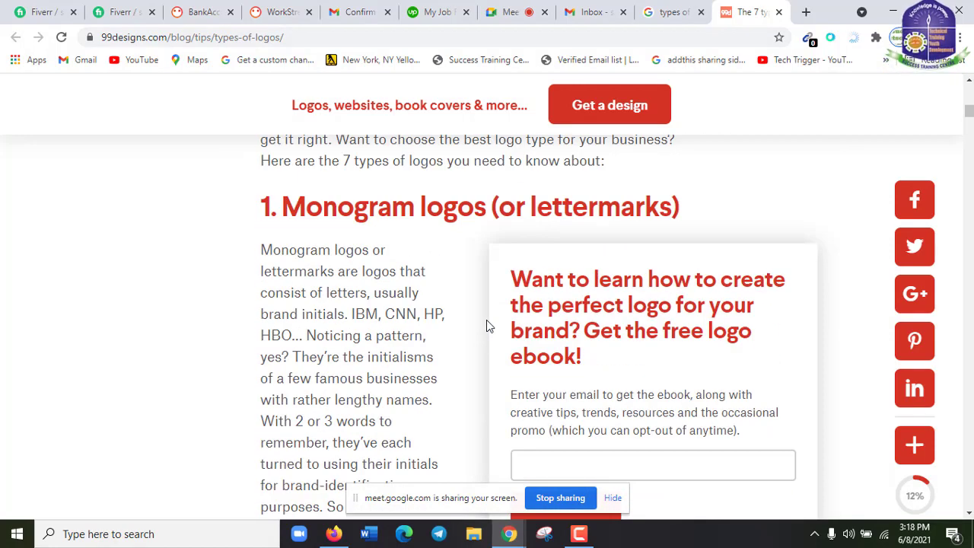
scroll(486, 320, down, 5)
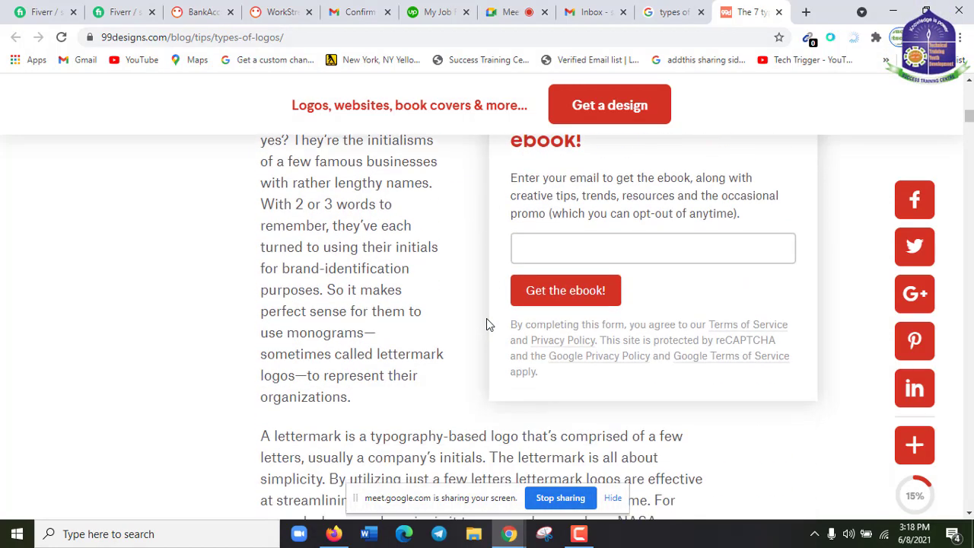
scroll(489, 325, down, 3)
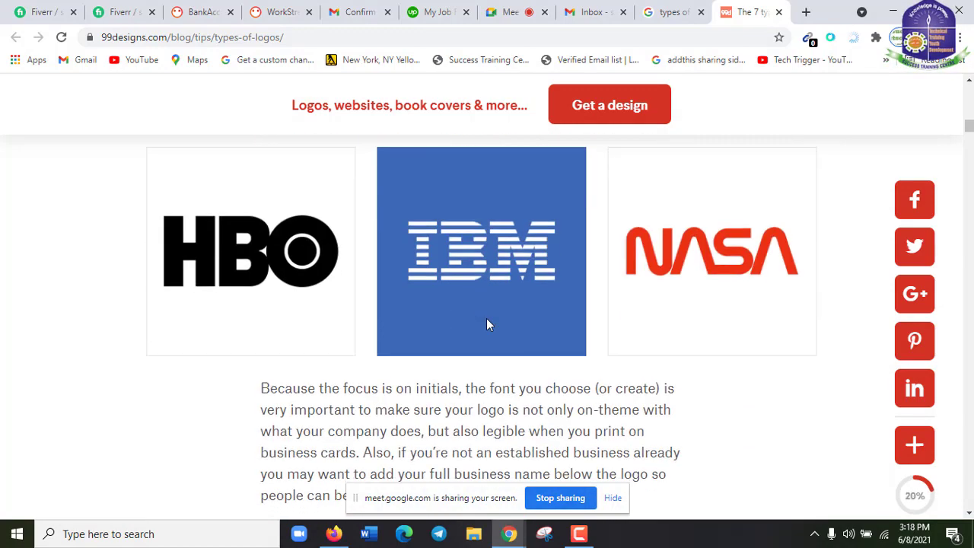
Step: Go back to the article's overview and point out the abstract mark and mascot logo examples
scroll(487, 319, up, 12)
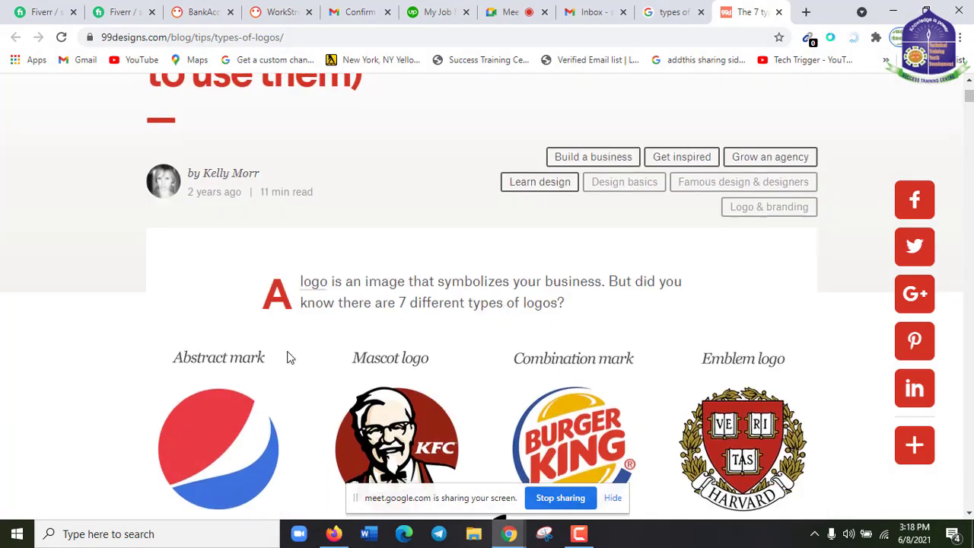
scroll(169, 327, down, 2)
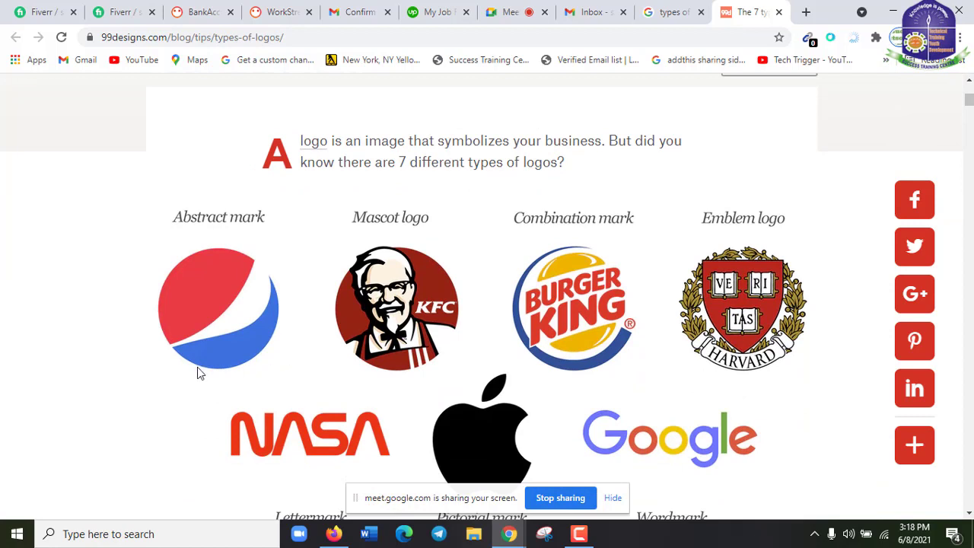
drag(226, 286, 117, 286)
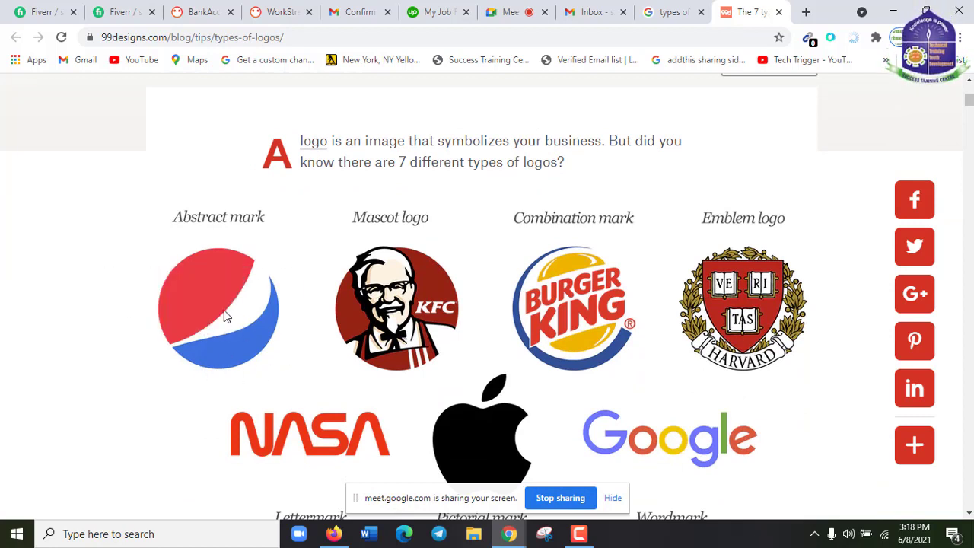
drag(378, 338, 366, 312)
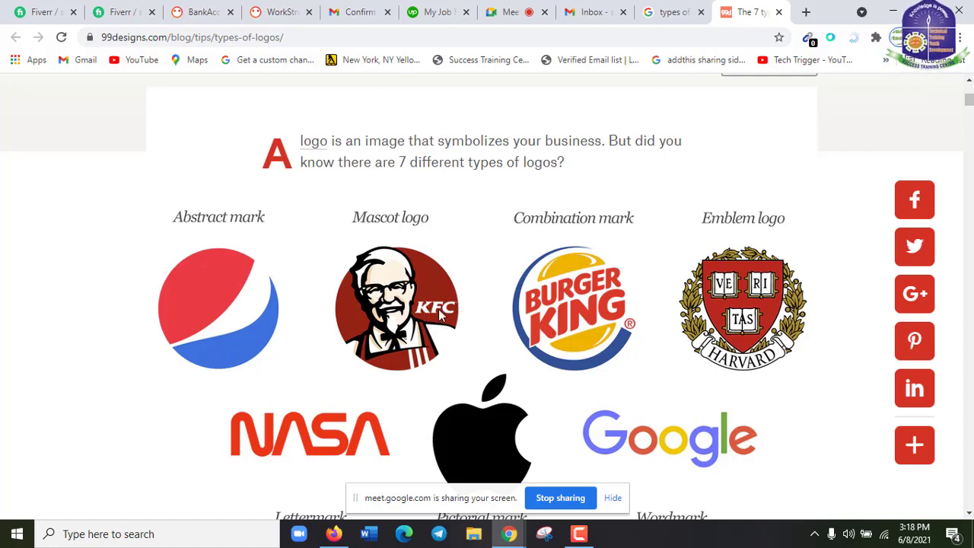
scroll(387, 370, down, 2)
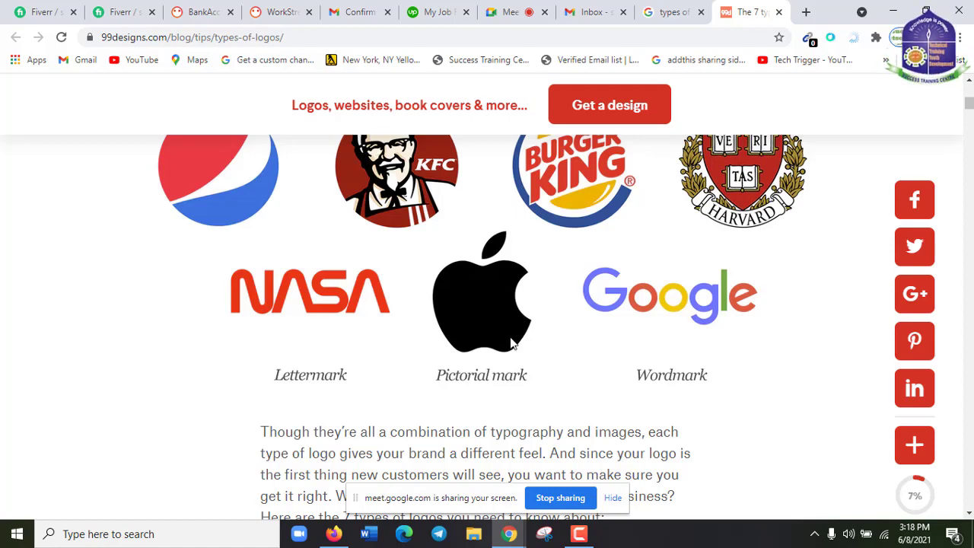
Step: Look through the section "2. Wordmarks (or logotypes)" with its Visa, Coca-Cola and Google examples
scroll(468, 397, down, 10)
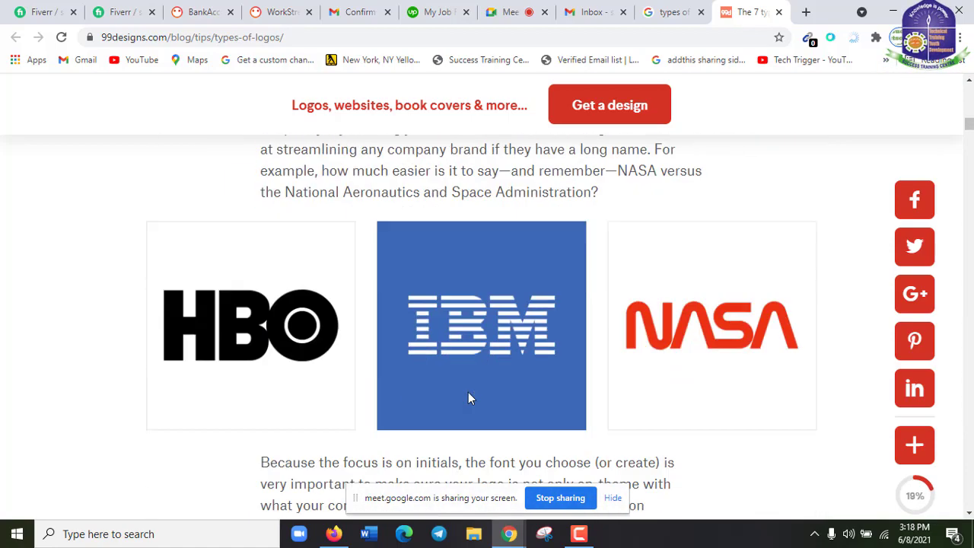
scroll(468, 398, down, 2)
scroll(469, 398, down, 5)
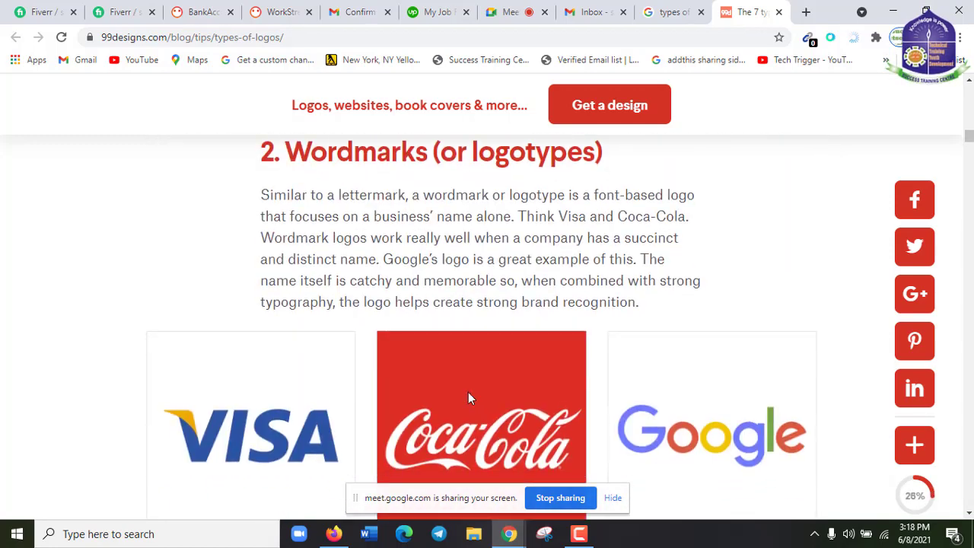
scroll(468, 397, down, 4)
scroll(469, 392, up, 2)
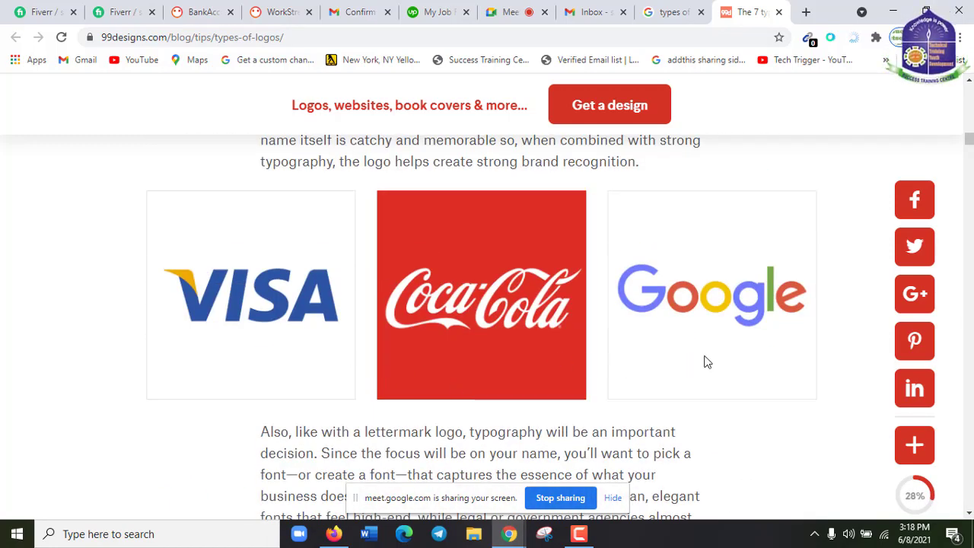
scroll(707, 363, down, 7)
scroll(691, 361, up, 9)
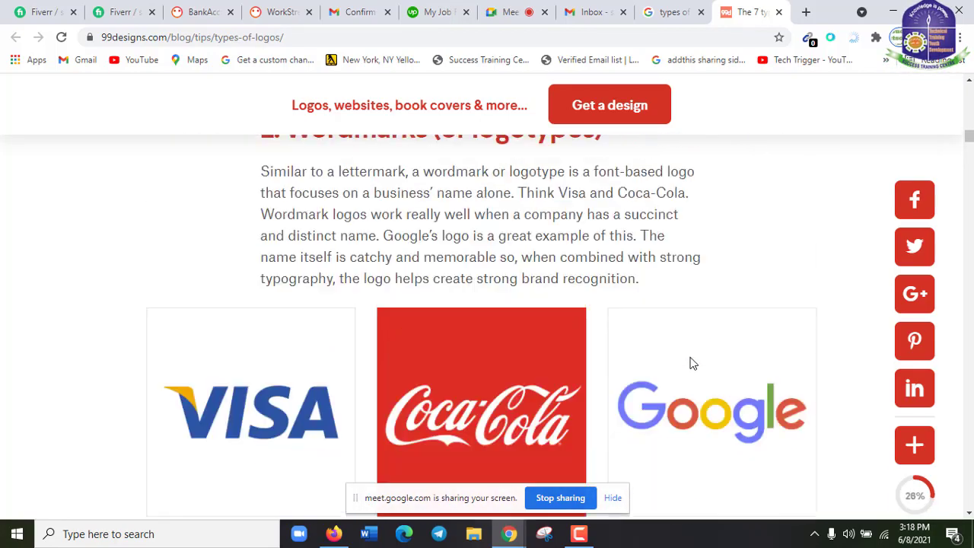
Step: Launch Adobe Illustrator CC 2018 and return to the article's overview of the seven example logos in the browser
scroll(692, 363, up, 20)
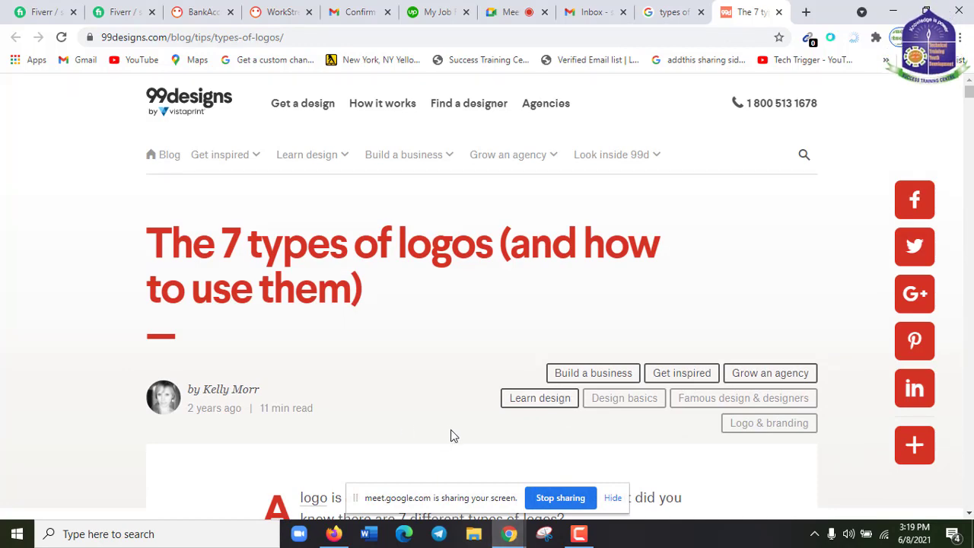
click(17, 534)
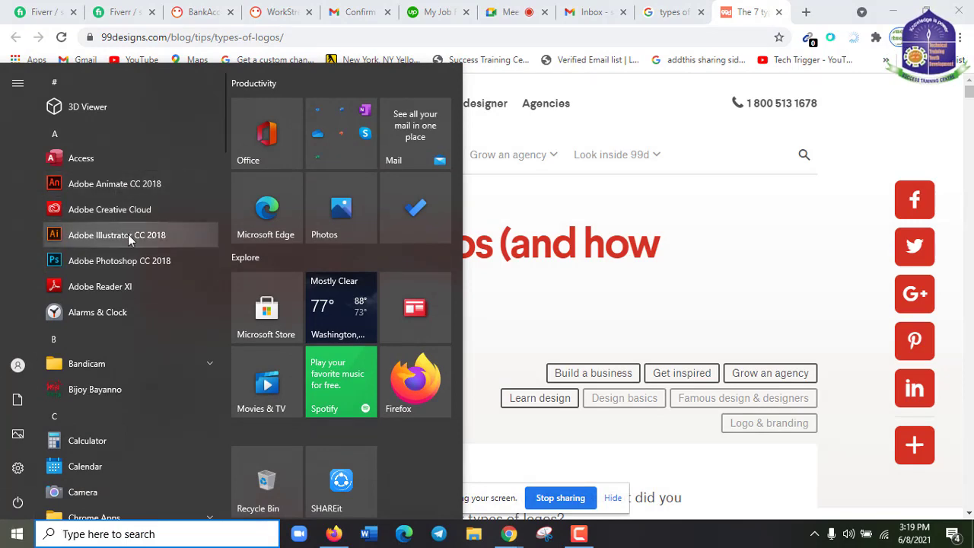
click(128, 236)
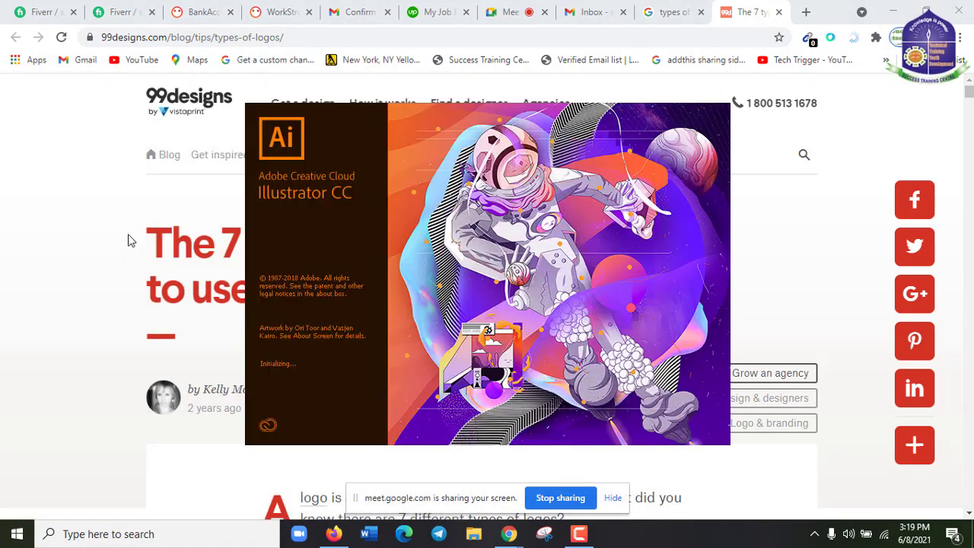
click(825, 4)
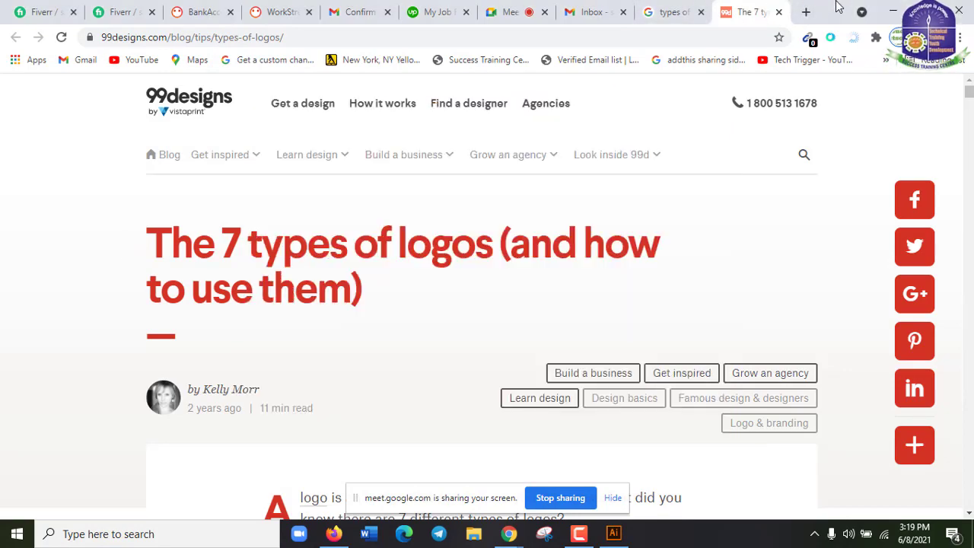
scroll(622, 324, down, 5)
scroll(632, 344, down, 1)
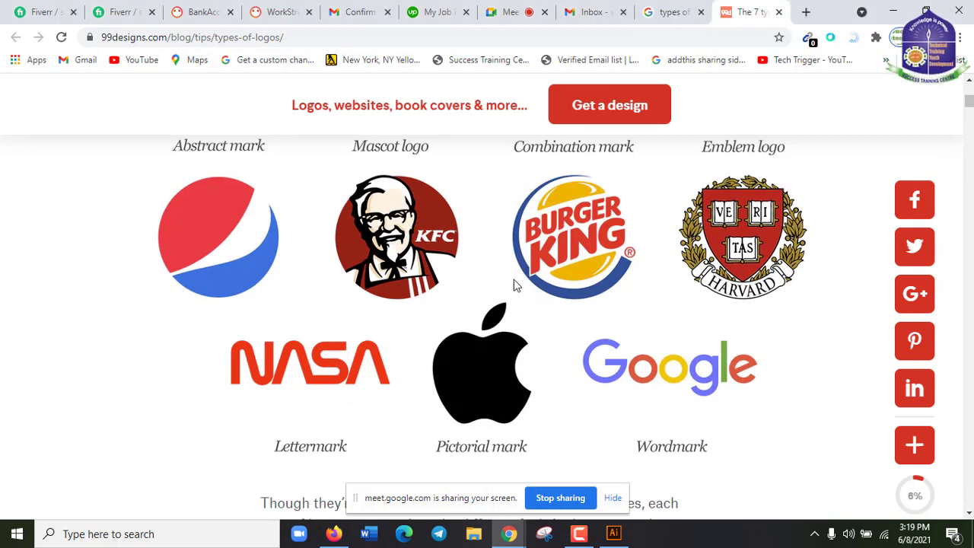
Step: Look over the article's seven example logos and the introduction that follows them
scroll(514, 283, down, 2)
scroll(515, 283, up, 2)
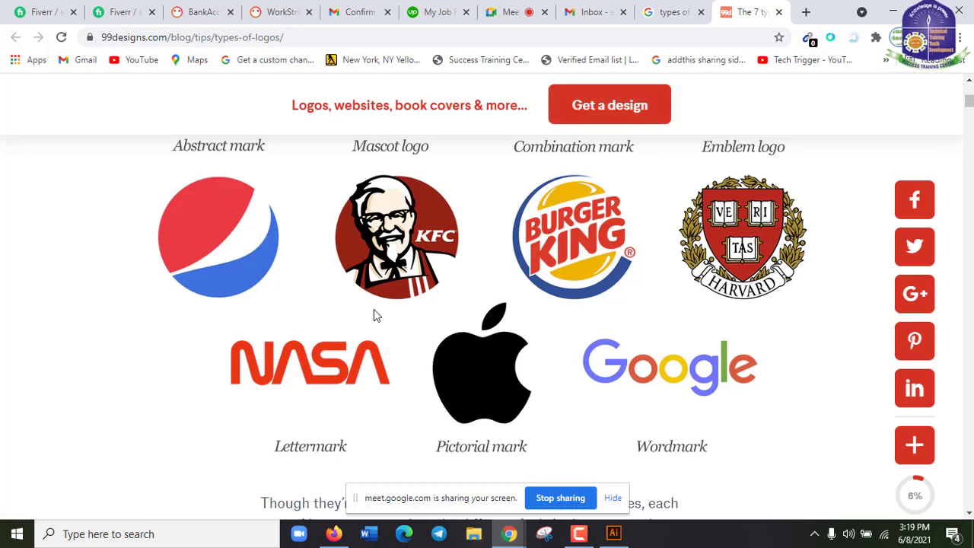
scroll(374, 309, down, 2)
scroll(374, 309, up, 4)
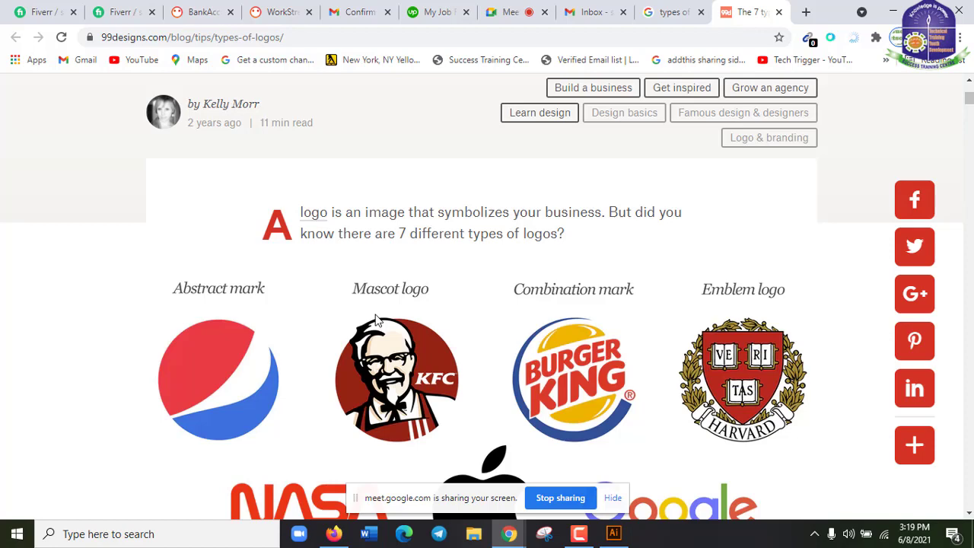
scroll(376, 320, down, 2)
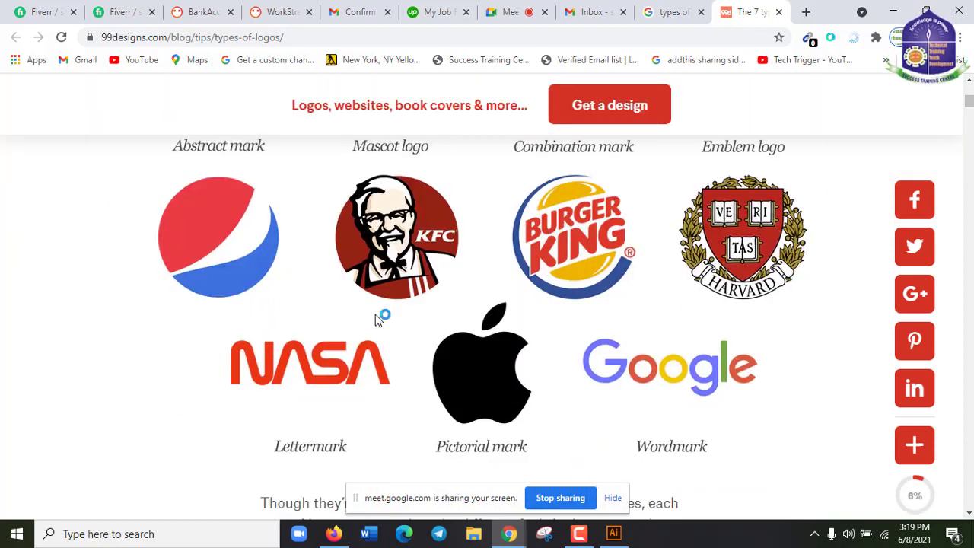
scroll(373, 320, down, 4)
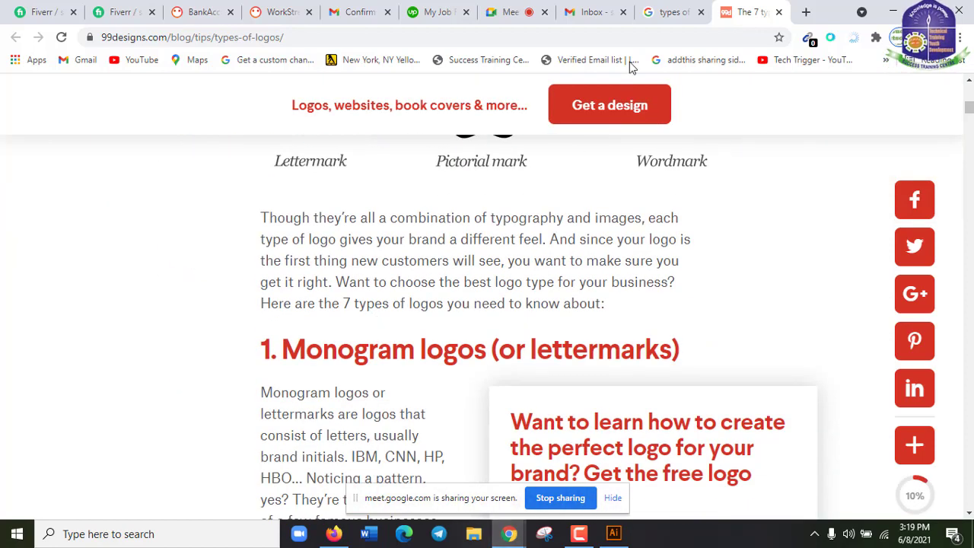
Step: Switch to the Google Meet call, admit the waiting participant, and return to the logo types article
click(594, 11)
click(510, 12)
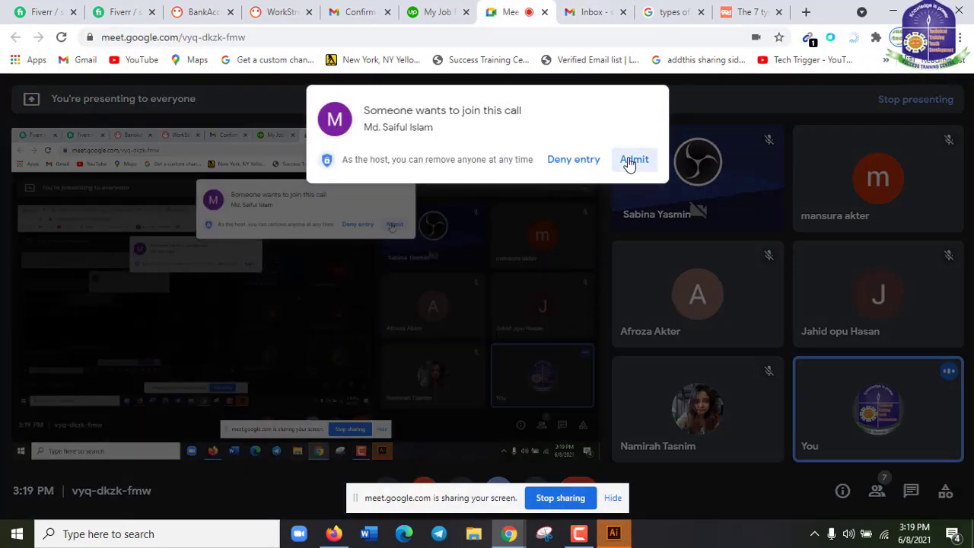
click(631, 160)
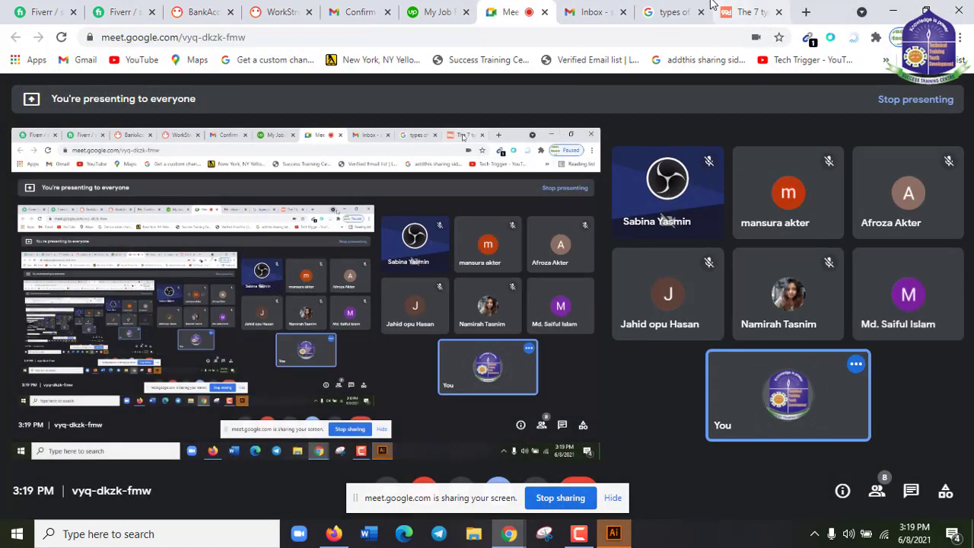
click(734, 12)
scroll(756, 369, down, 3)
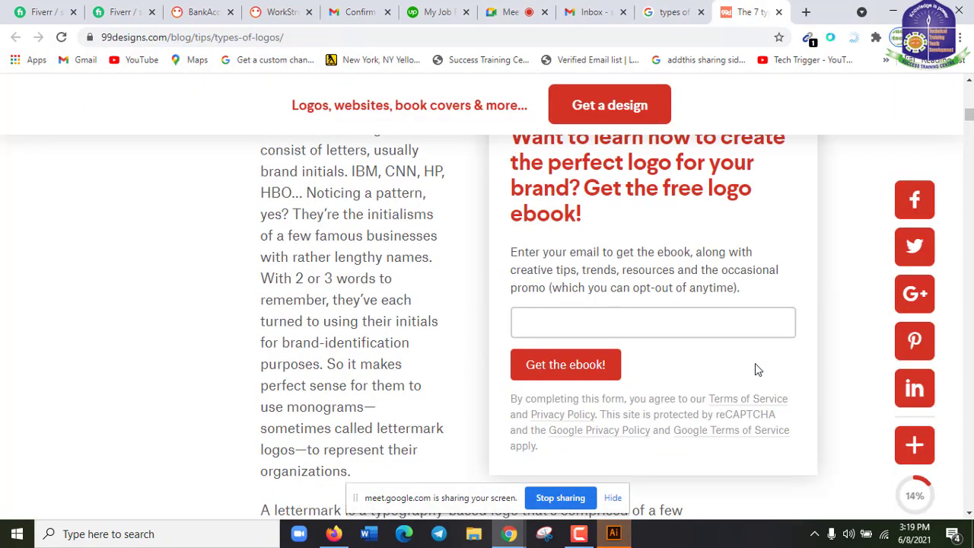
scroll(756, 365, up, 3)
Step: Run a web search for "logo design" in place of the "types of logo" results
click(672, 11)
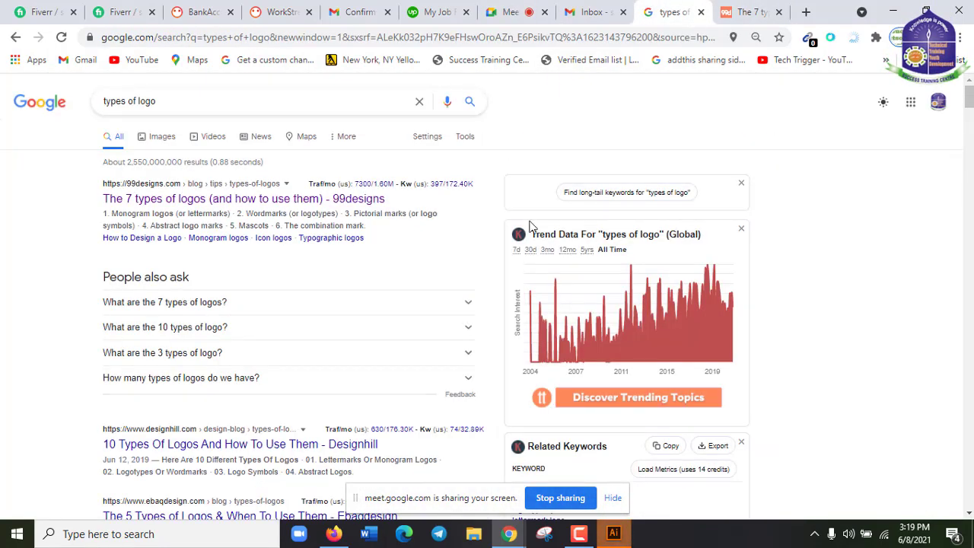
click(547, 38)
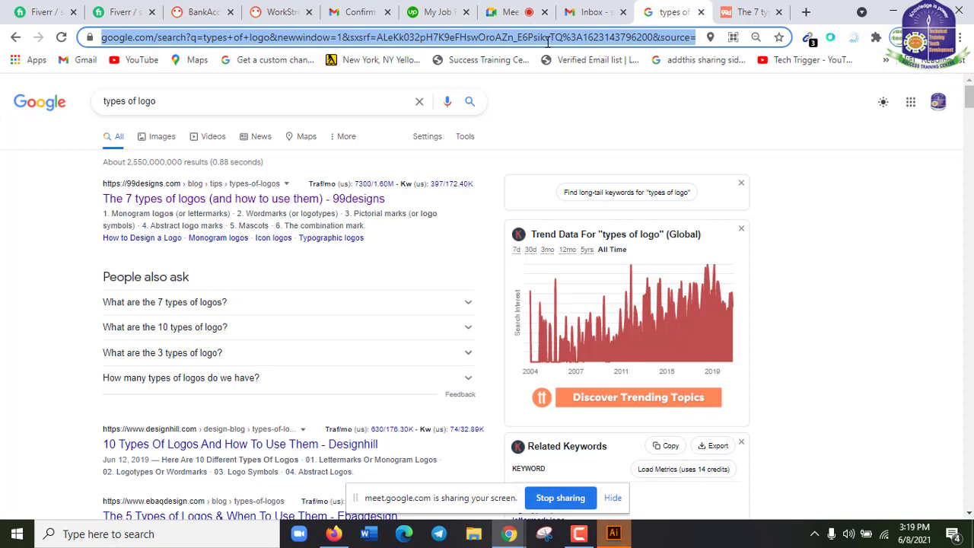
text(logo d)
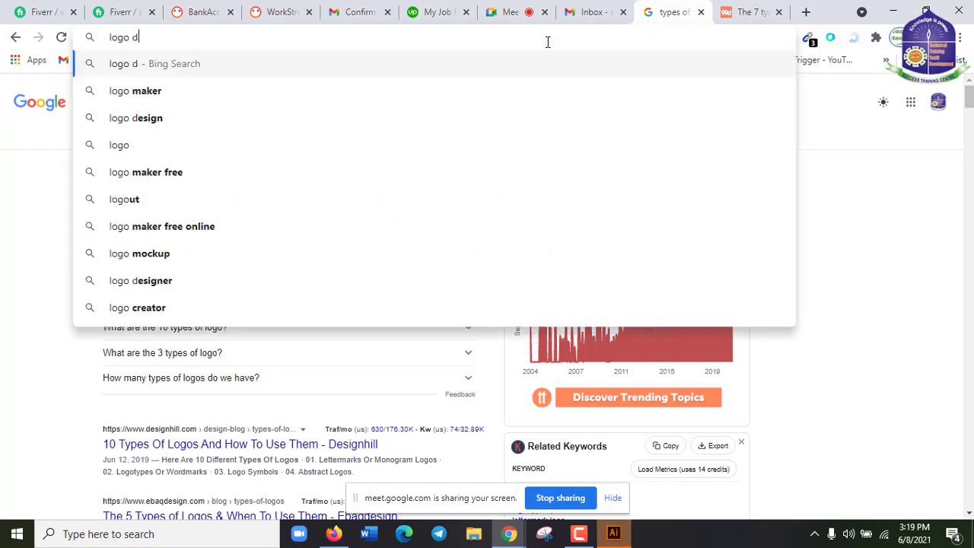
text(esign)
key(Return)
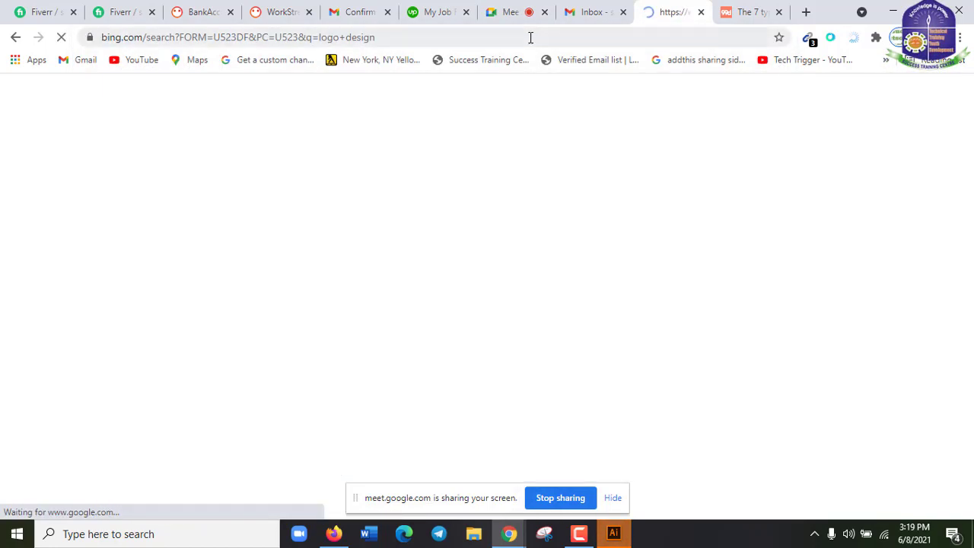
Step: Examine the logo design image previews and the web results on the Bing page
scroll(363, 406, down, 3)
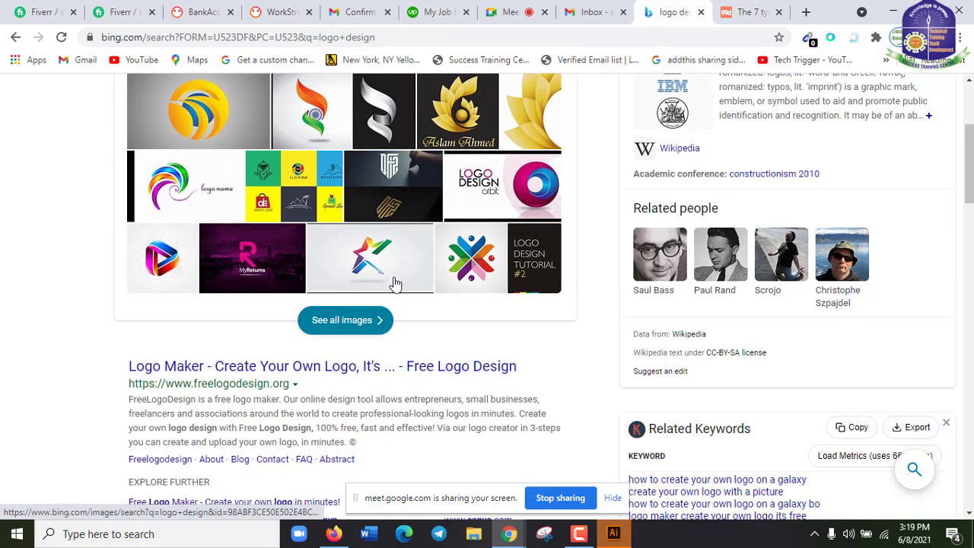
scroll(405, 349, down, 1)
scroll(405, 344, up, 2)
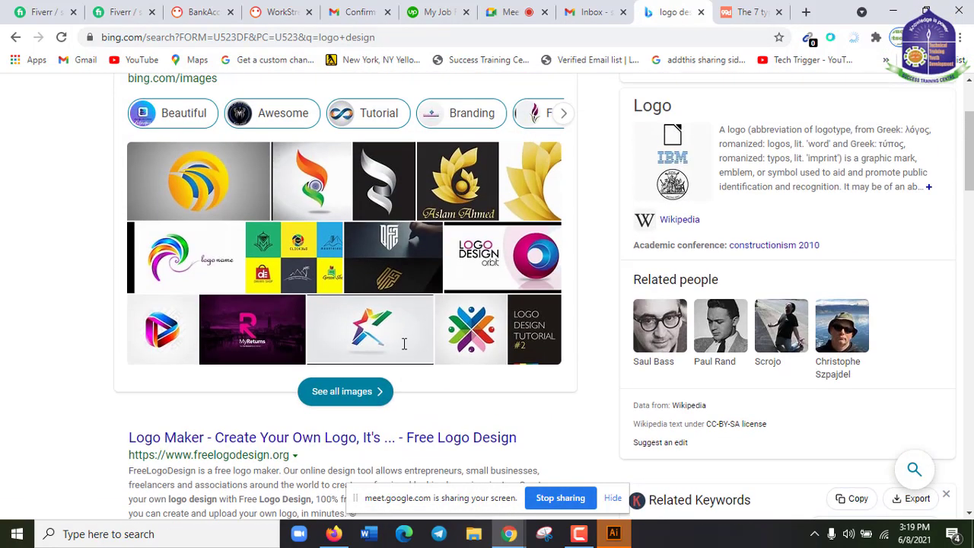
mouse_move(371, 253)
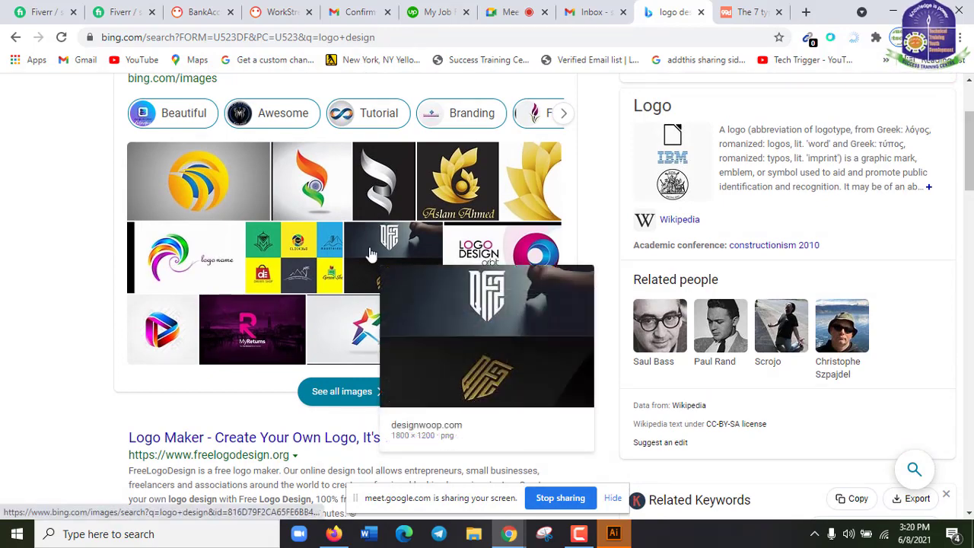
mouse_move(246, 367)
scroll(246, 367, up, 2)
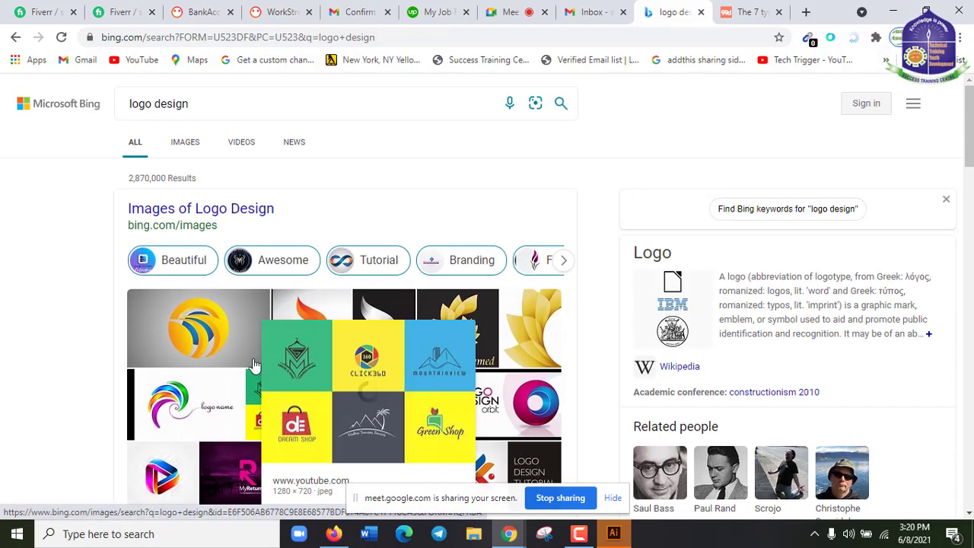
scroll(403, 255, down, 2)
scroll(403, 255, down, 2)
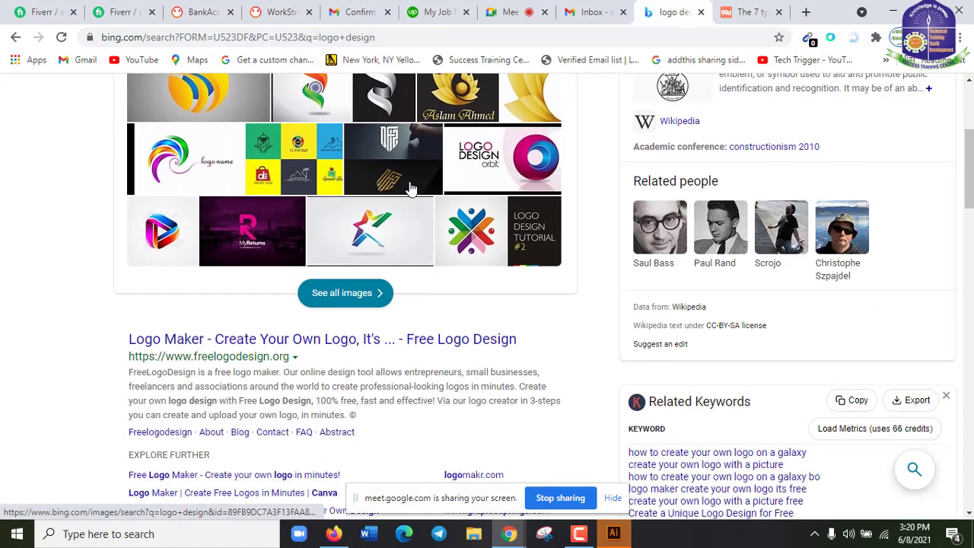
mouse_move(278, 200)
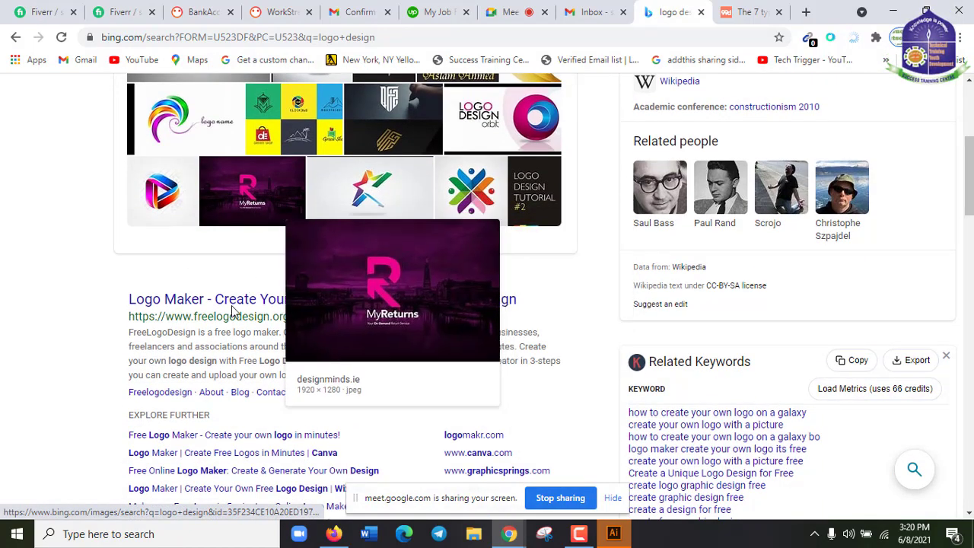
scroll(220, 327, up, 1)
scroll(221, 328, down, 3)
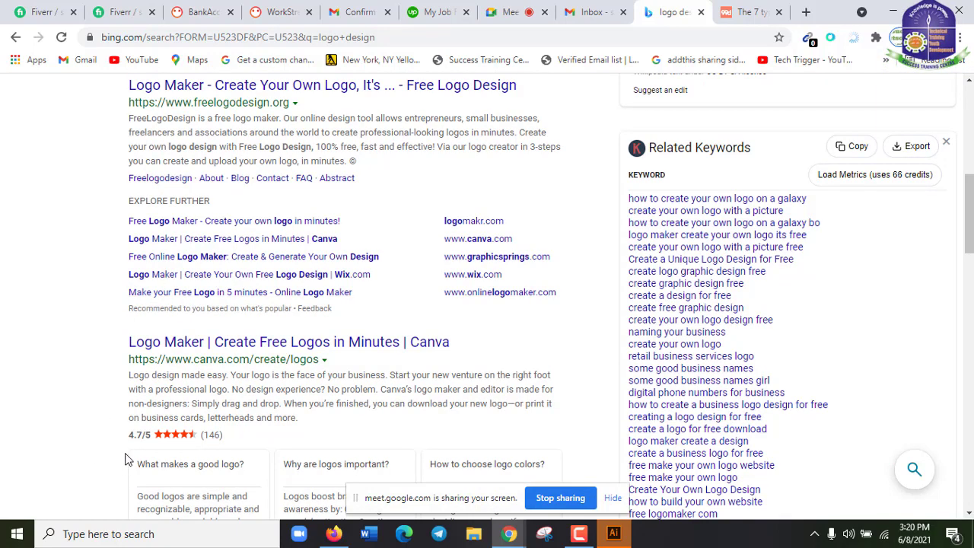
Step: Check on Adobe Illustrator, then go back to the logo sample images among the Bing results
click(615, 534)
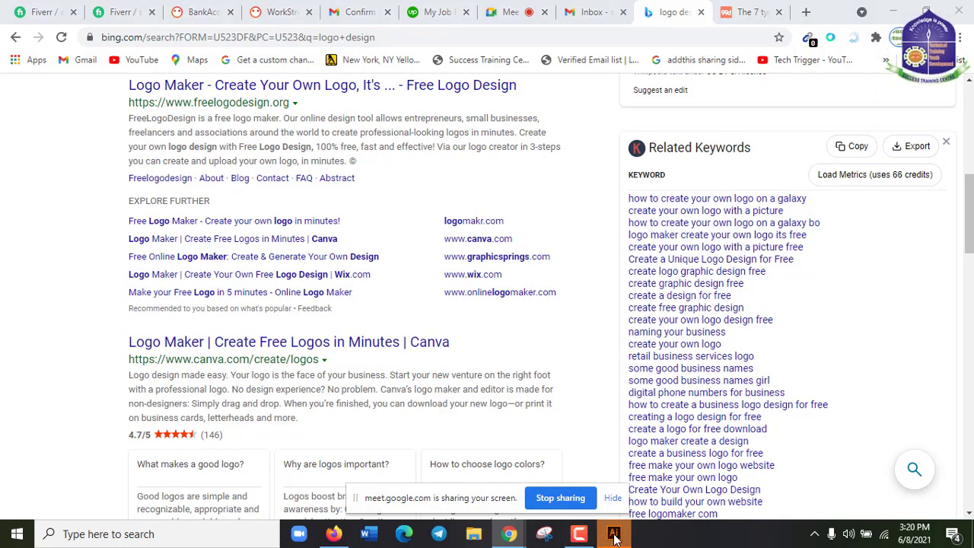
click(614, 533)
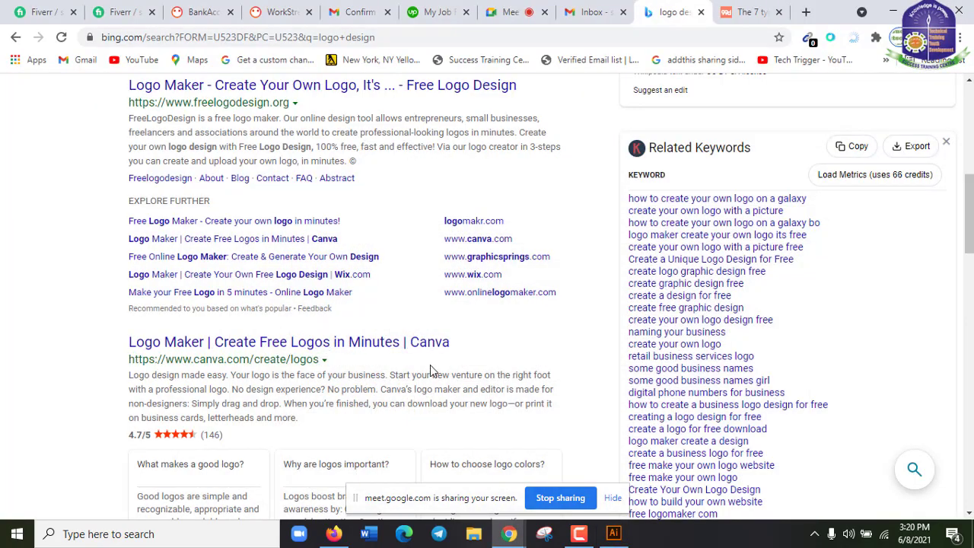
scroll(431, 365, up, 3)
scroll(537, 342, up, 3)
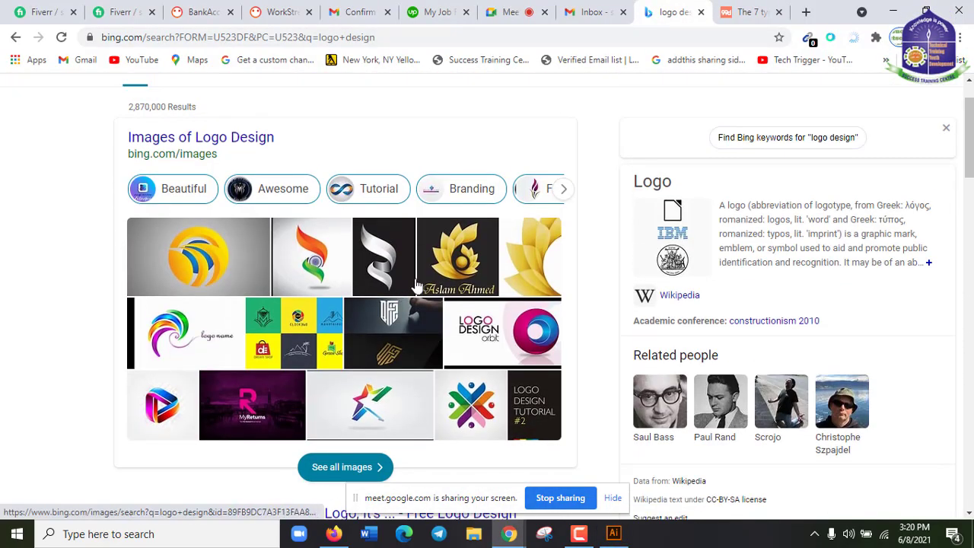
mouse_move(417, 285)
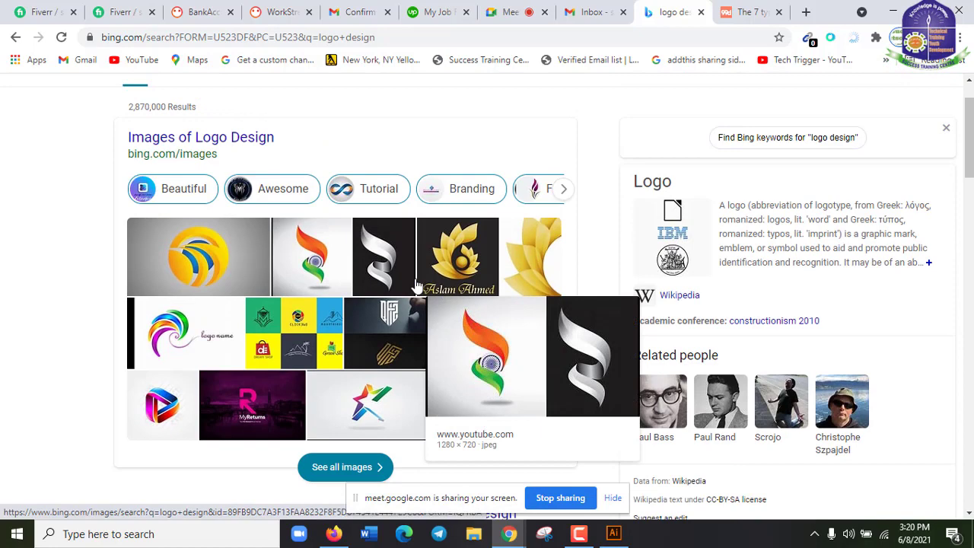
scroll(386, 358, down, 1)
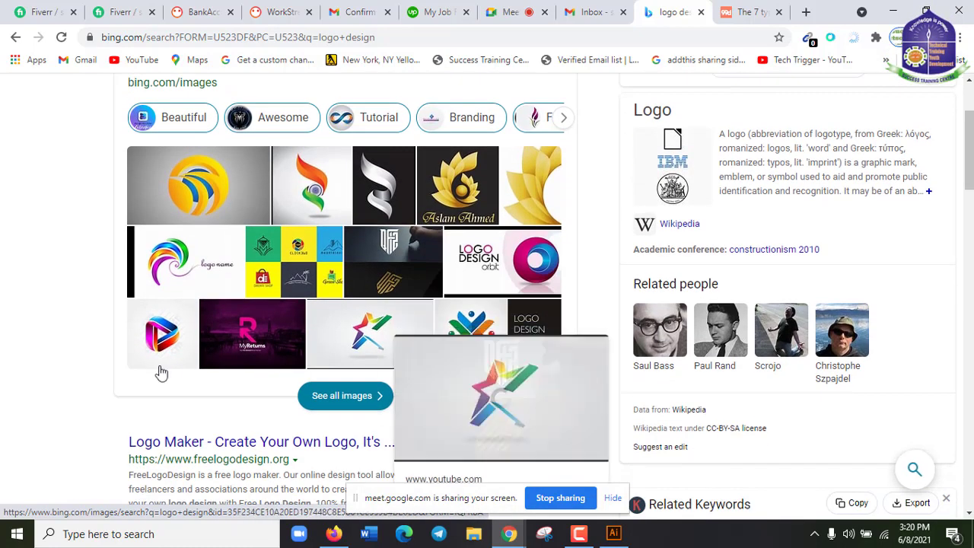
scroll(84, 298, up, 2)
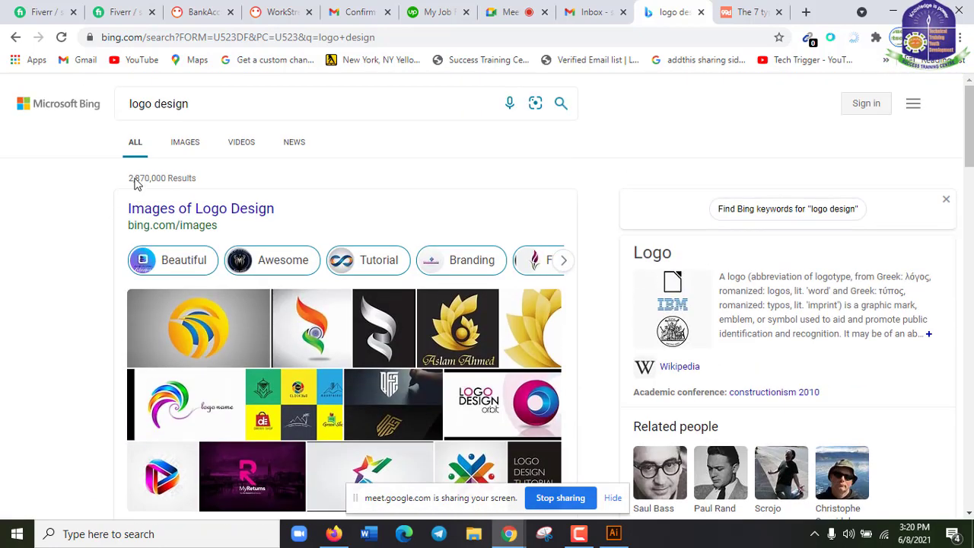
Step: Open Google and search its images for "logo design"
click(272, 37)
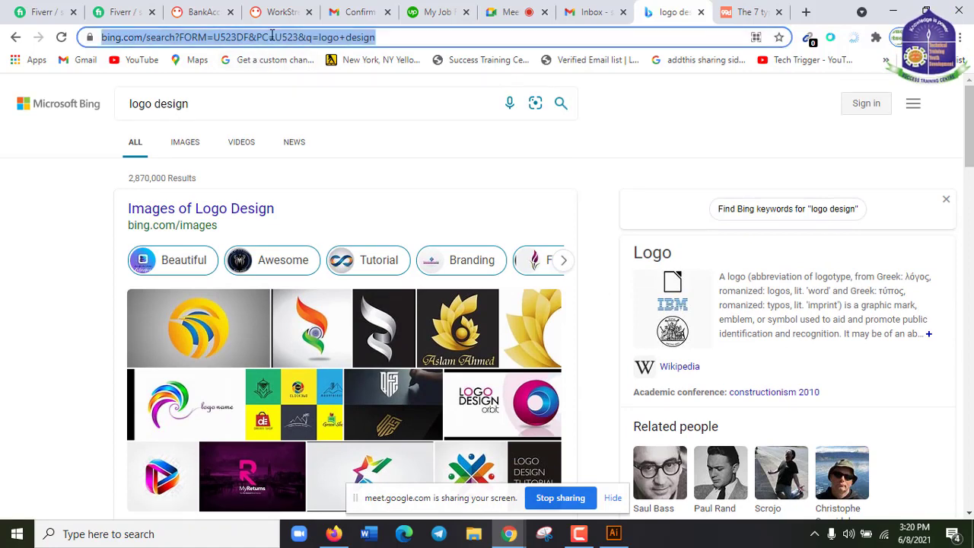
text(goo)
key(Return)
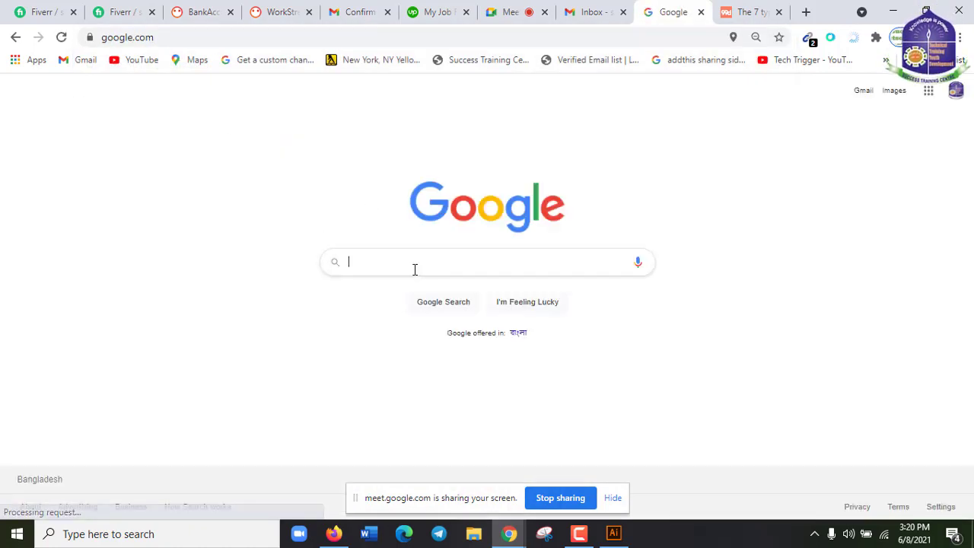
click(413, 270)
text(logo design)
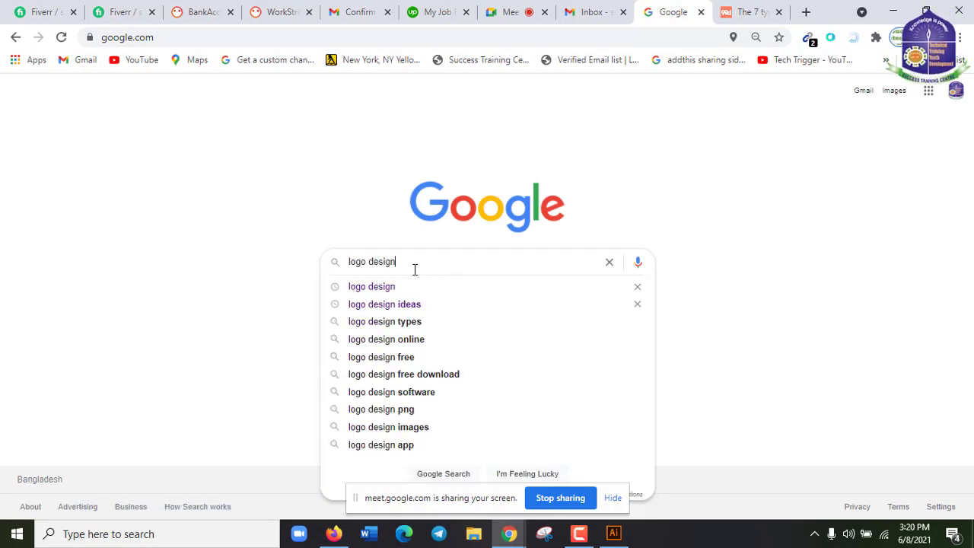
key(Return)
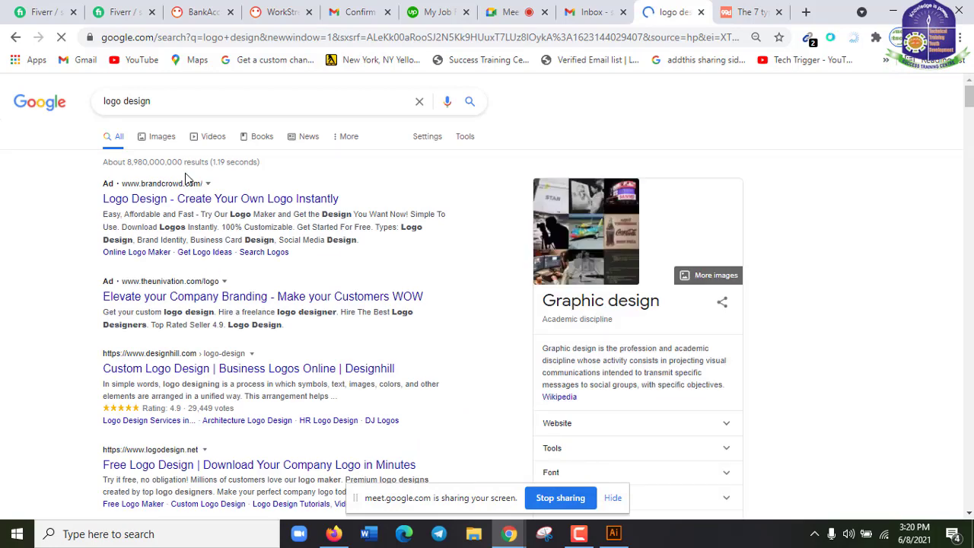
click(162, 137)
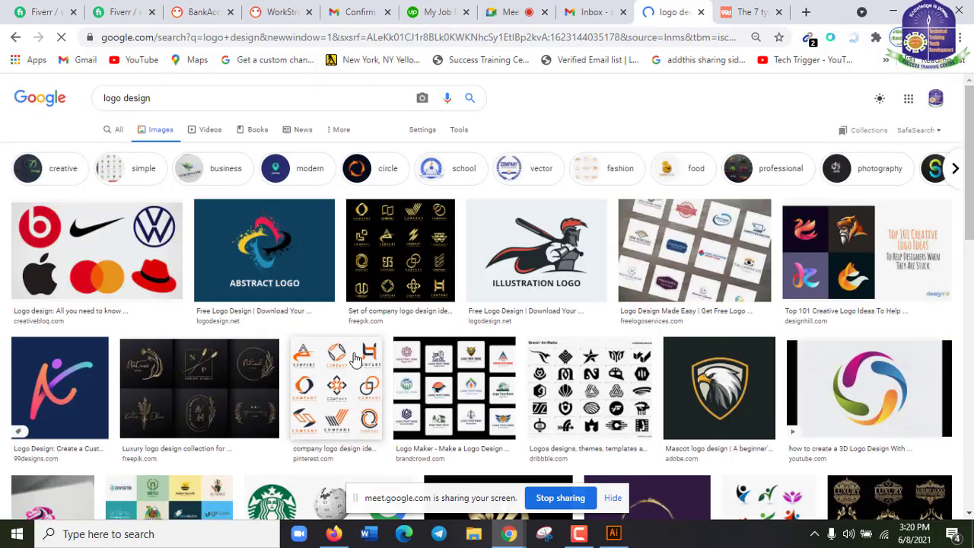
Step: Browse the Google image results for examples of different logo design styles
scroll(357, 357, down, 1)
scroll(357, 358, down, 2)
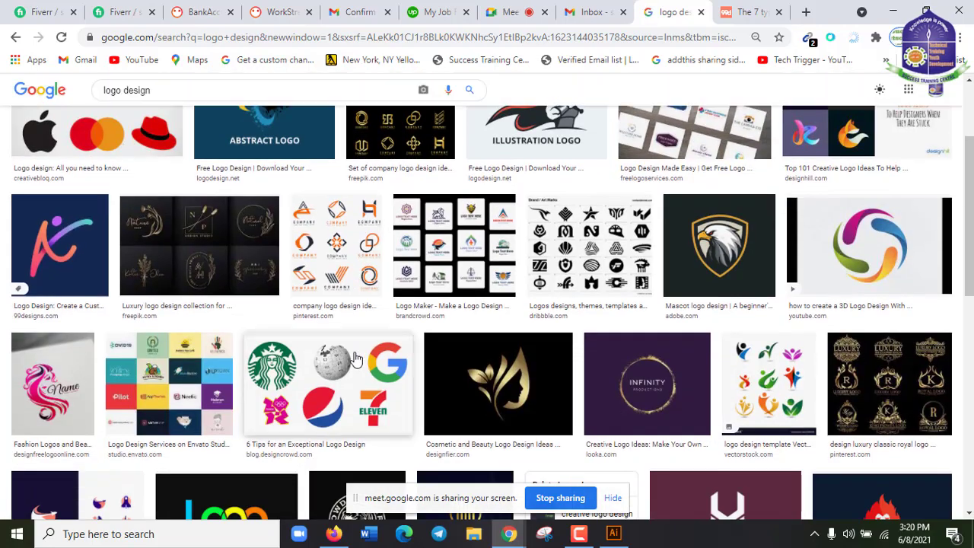
scroll(356, 357, down, 2)
scroll(197, 337, up, 2)
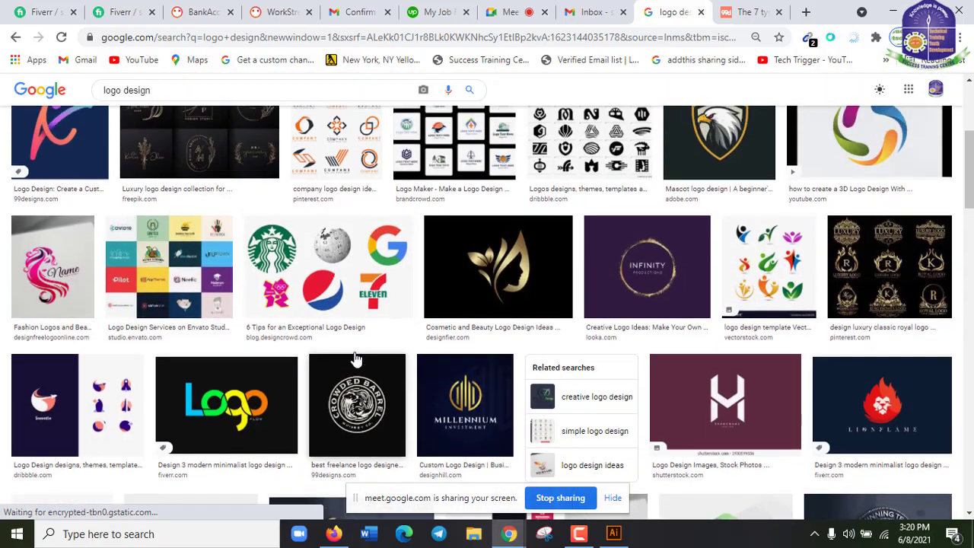
scroll(685, 243, up, 2)
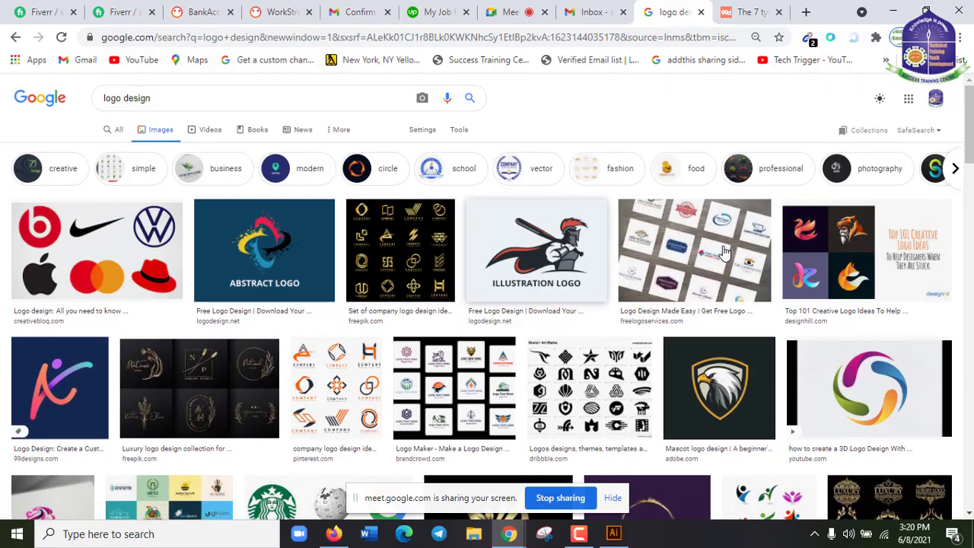
scroll(849, 386, down, 2)
scroll(761, 366, up, 2)
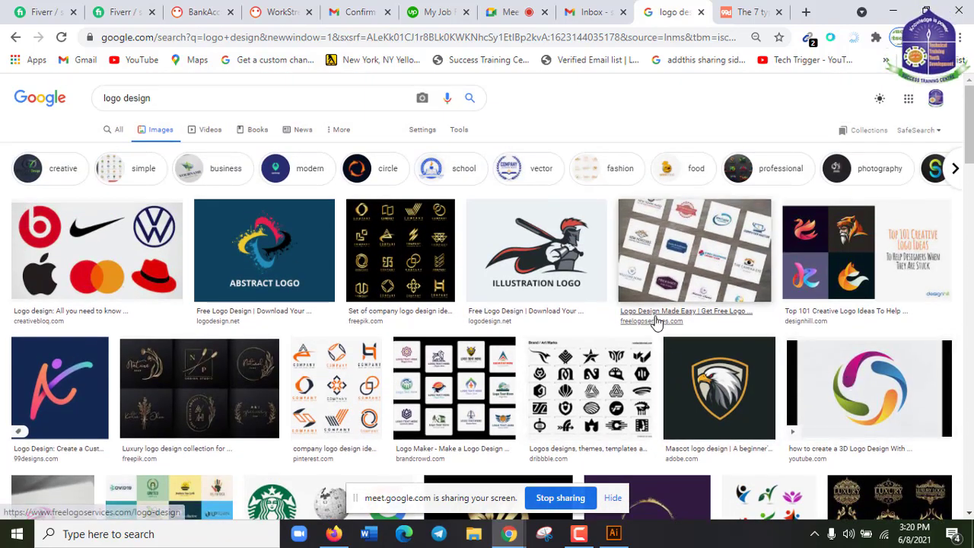
scroll(605, 340, down, 5)
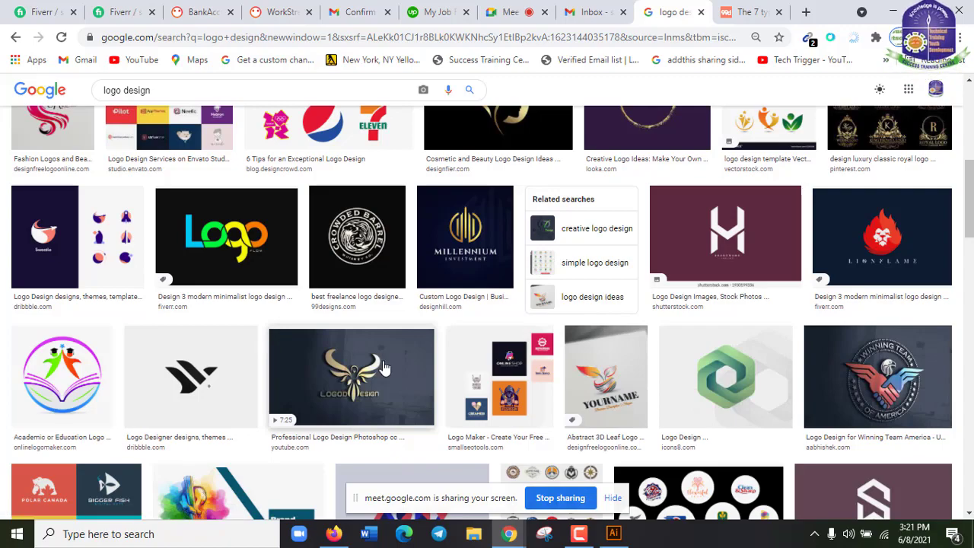
scroll(384, 369, down, 3)
scroll(385, 368, up, 2)
scroll(385, 368, up, 4)
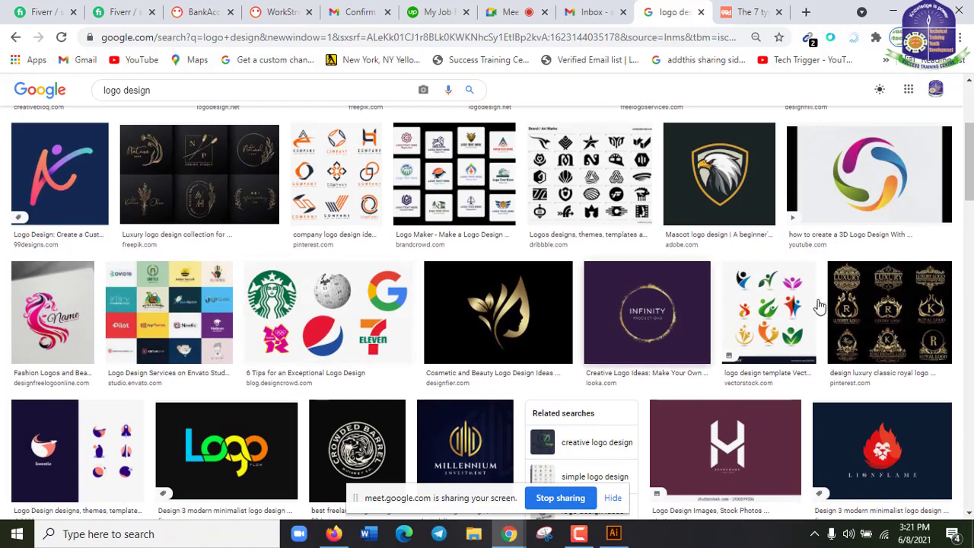
Step: Examine the logo samples in the lower rows of the image results, then return to the eagle mascot logo near the beginning
scroll(727, 313, up, 2)
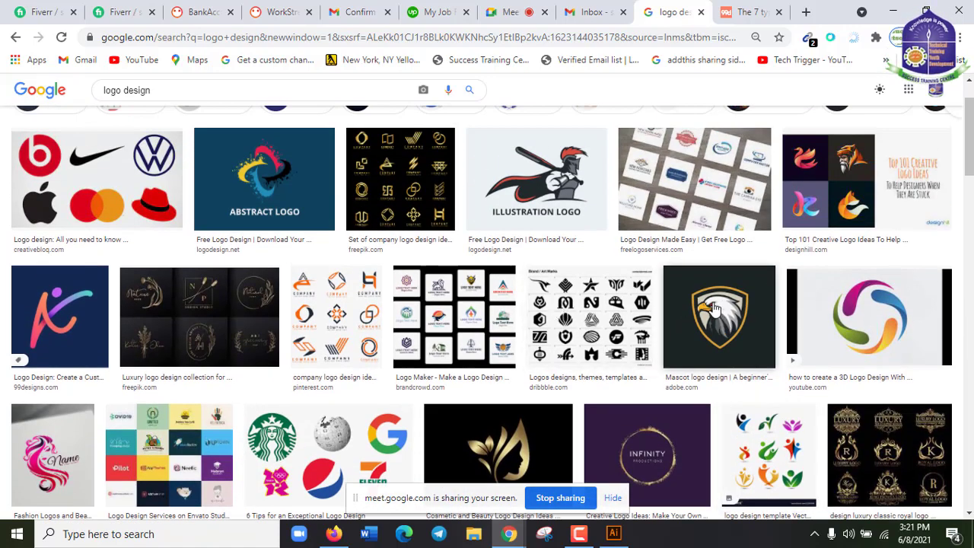
scroll(693, 315, up, 1)
scroll(872, 261, down, 2)
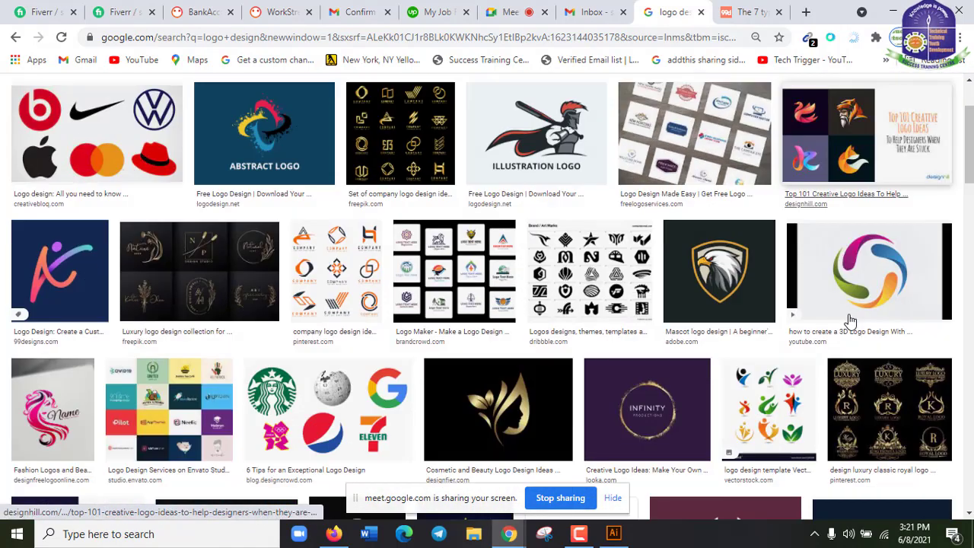
scroll(453, 402, down, 2)
scroll(350, 408, down, 3)
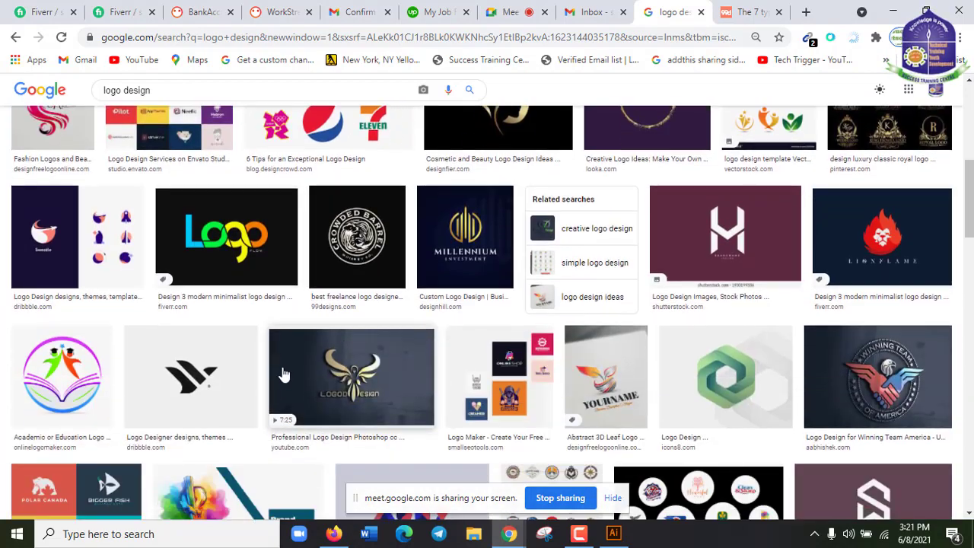
scroll(891, 315, down, 1)
scroll(903, 343, down, 4)
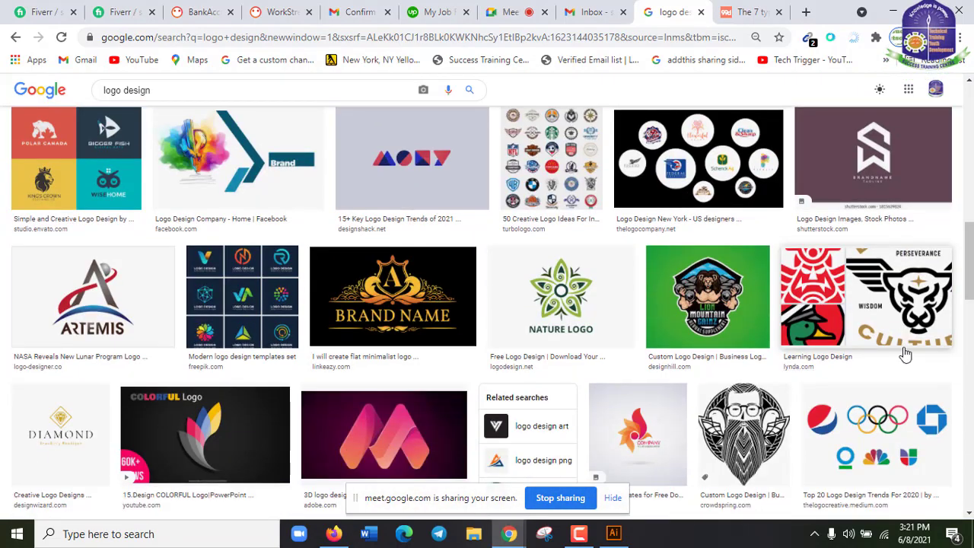
scroll(602, 304, up, 1)
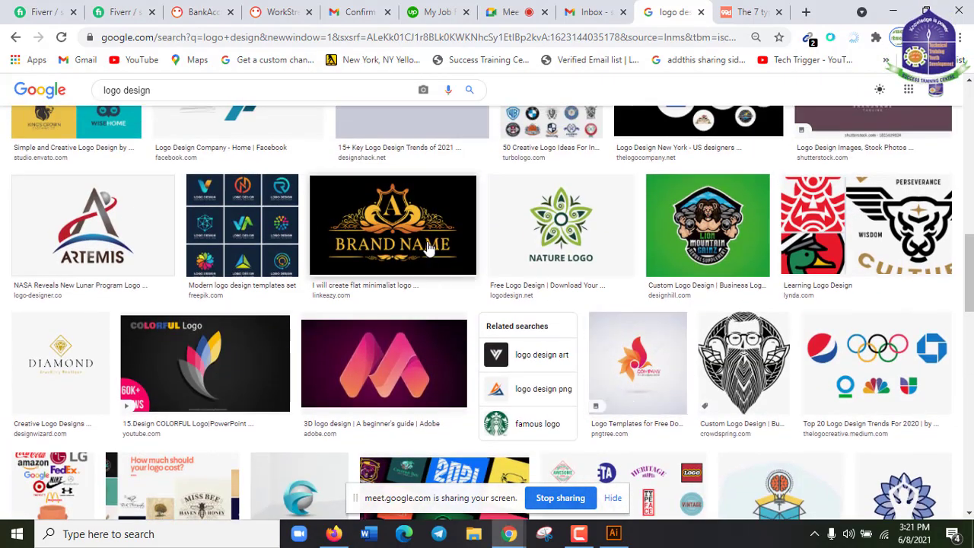
scroll(228, 305, down, 2)
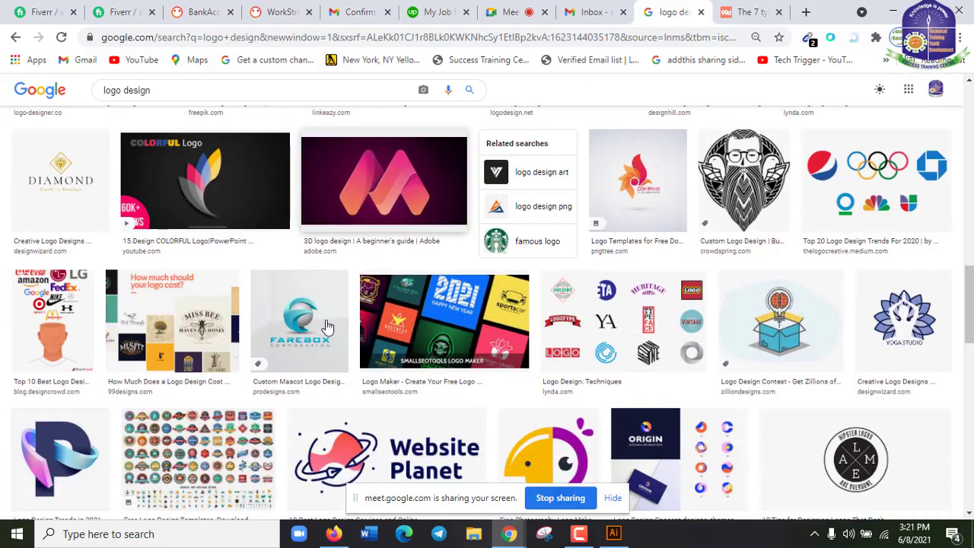
scroll(486, 348, up, 1)
scroll(486, 348, up, 1)
scroll(578, 354, down, 3)
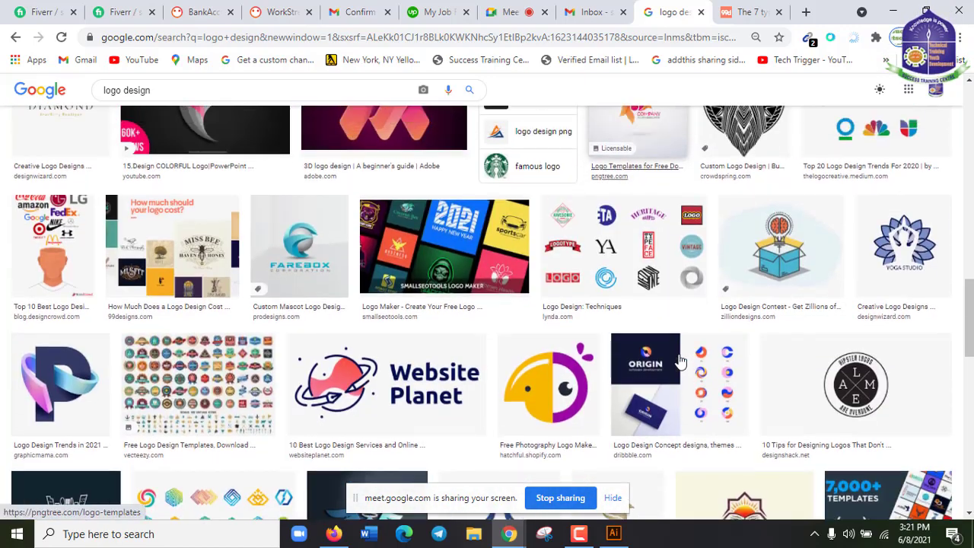
scroll(680, 361, up, 3)
scroll(680, 361, down, 4)
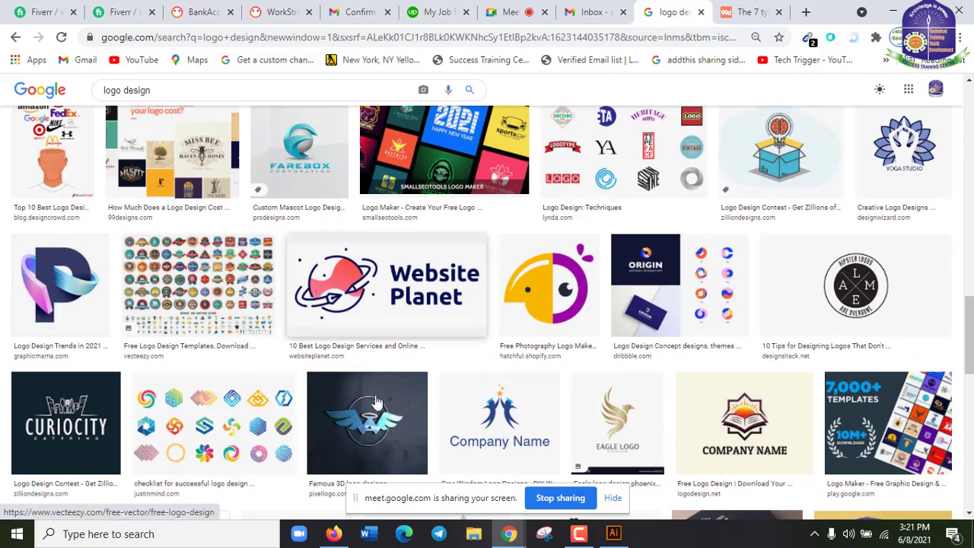
scroll(385, 430, down, 2)
scroll(385, 430, down, 1)
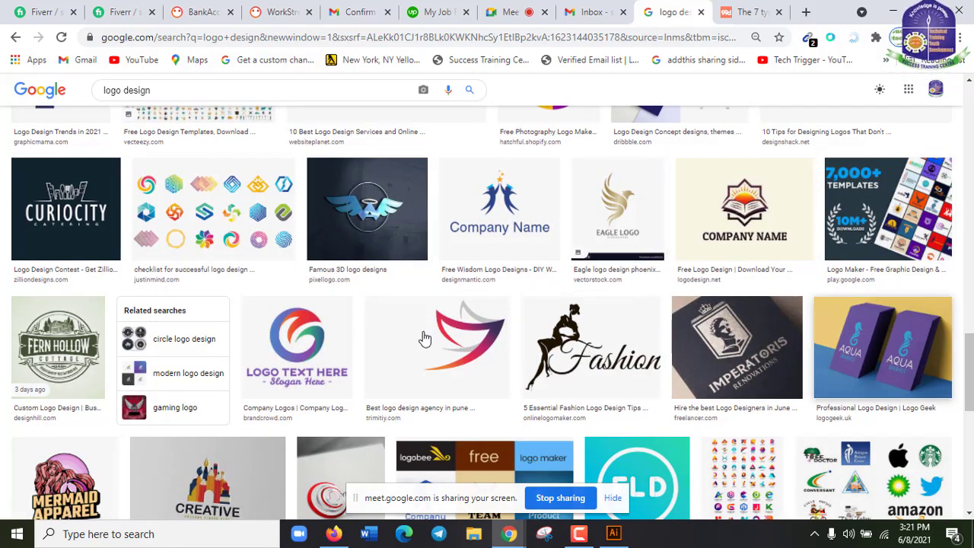
scroll(259, 411, down, 2)
scroll(266, 412, down, 3)
scroll(267, 411, up, 15)
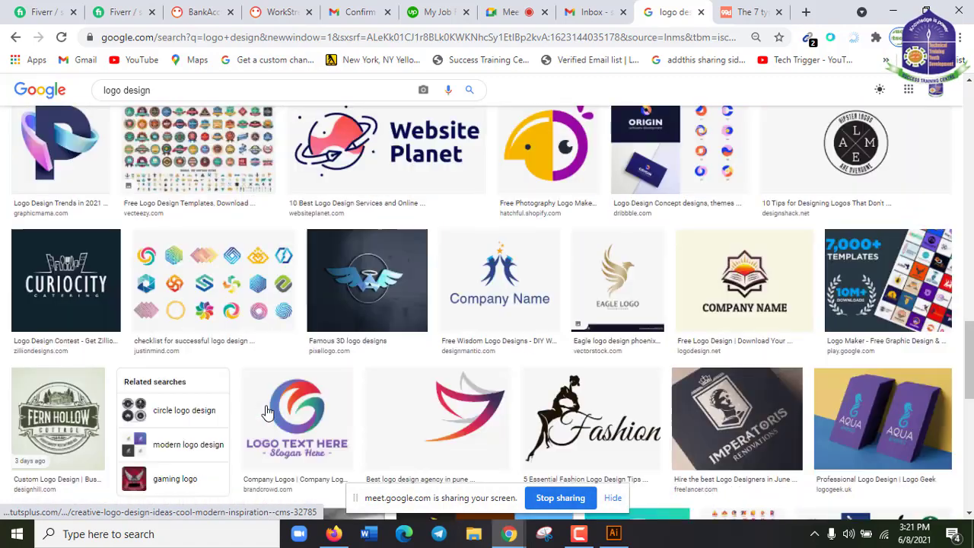
scroll(670, 365, up, 7)
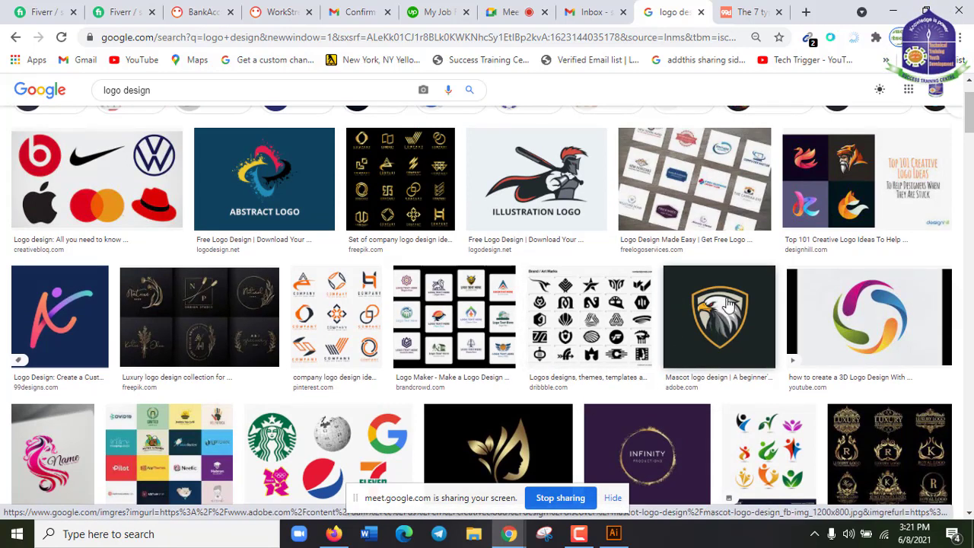
Step: Preview Adobe's eagle mascot logo from the image results and look over its related images
click(727, 304)
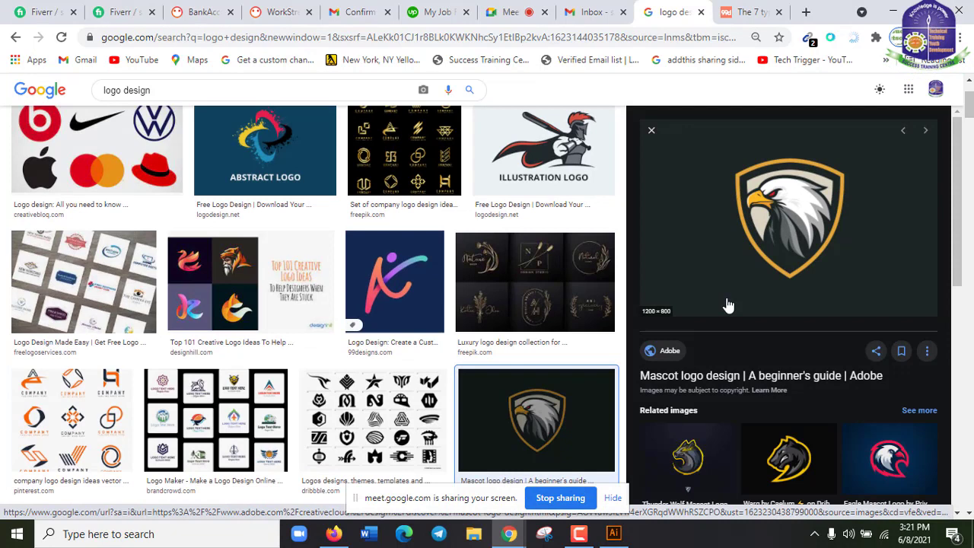
scroll(789, 393, up, 3)
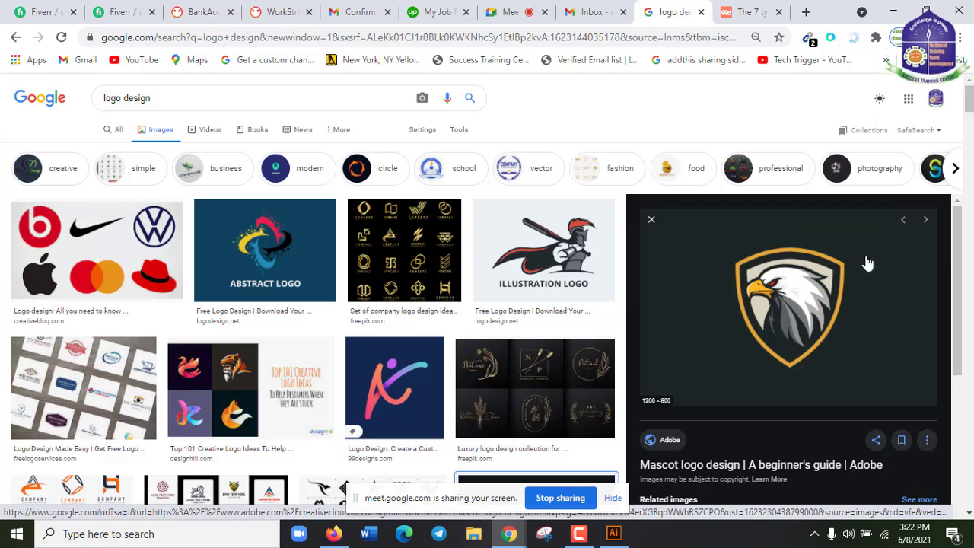
scroll(833, 347, down, 2)
scroll(832, 348, up, 2)
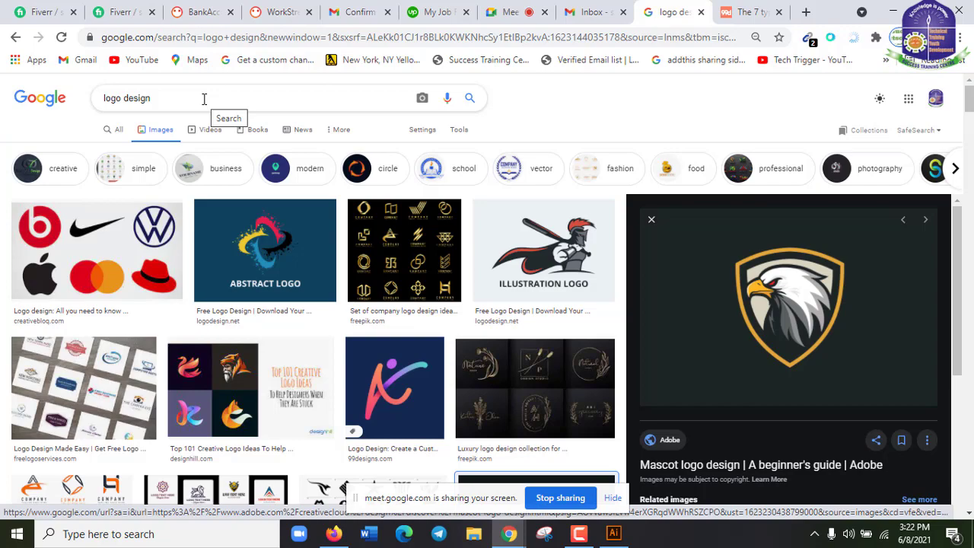
scroll(340, 335, down, 2)
scroll(341, 335, up, 2)
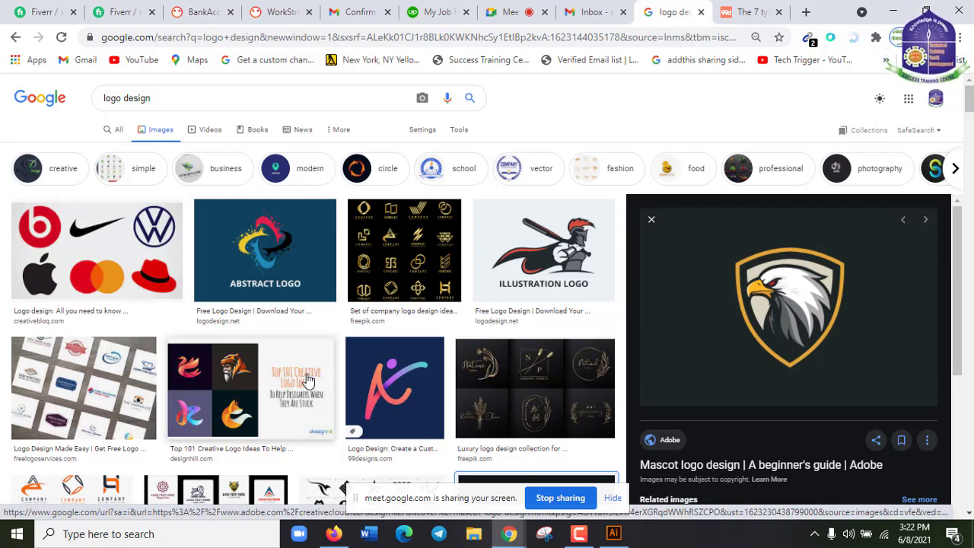
scroll(309, 380, down, 3)
scroll(304, 382, up, 3)
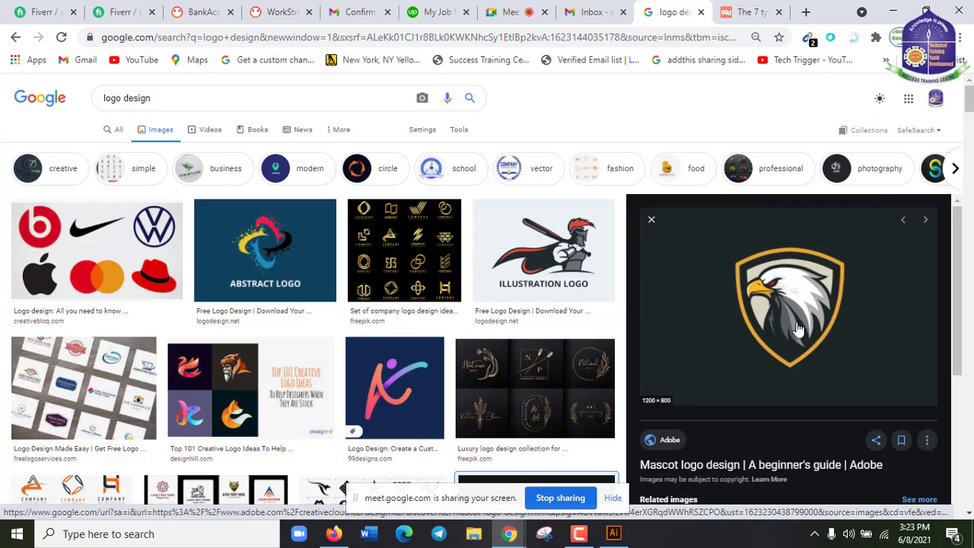
scroll(807, 369, down, 2)
scroll(807, 369, up, 2)
scroll(822, 359, down, 3)
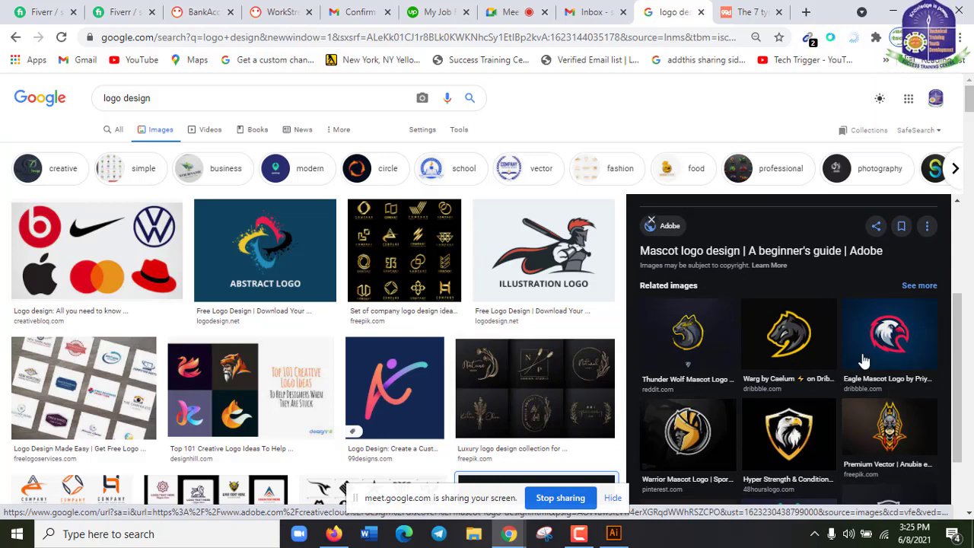
scroll(840, 423, up, 3)
scroll(796, 376, down, 3)
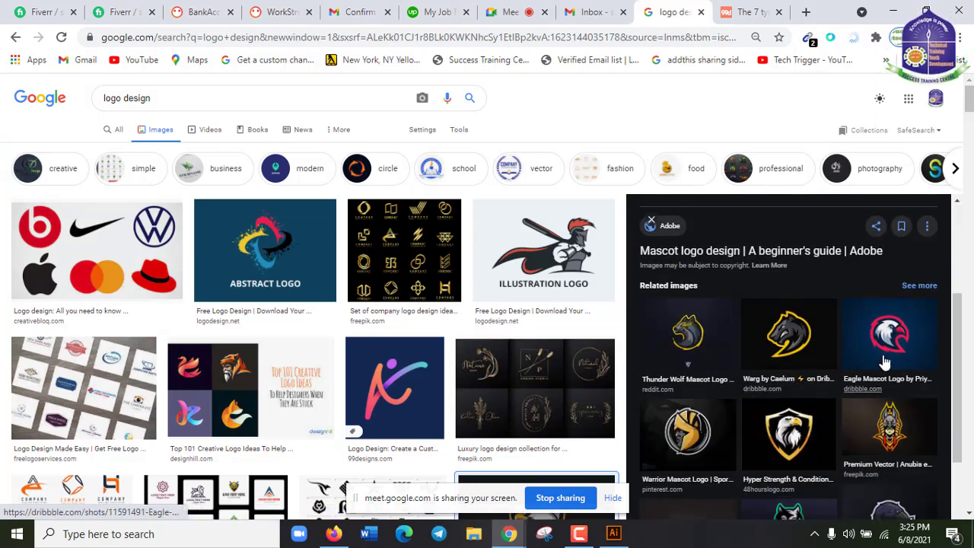
Step: Preview the related eagle mascot logo from Dribbble, then the cardinal bird mascot logo from Freepik
click(885, 363)
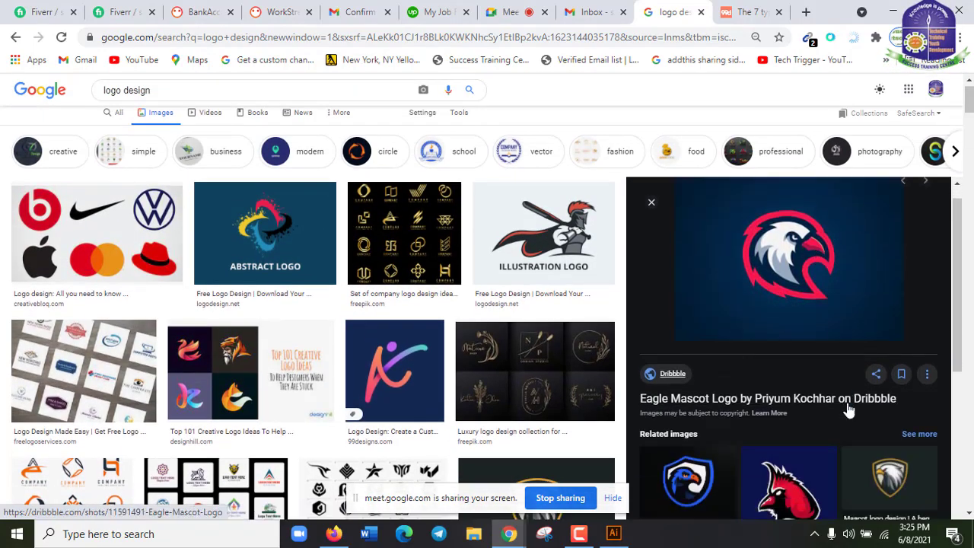
scroll(849, 409, down, 3)
click(809, 390)
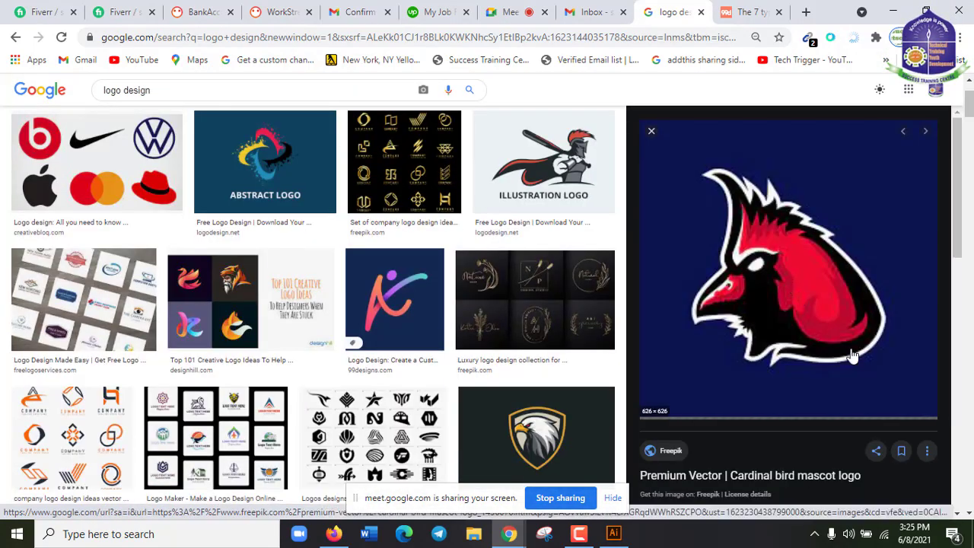
Step: Look through the images related to the cardinal bird mascot logo, returning to the Google results from the newly opened page
scroll(834, 395, down, 4)
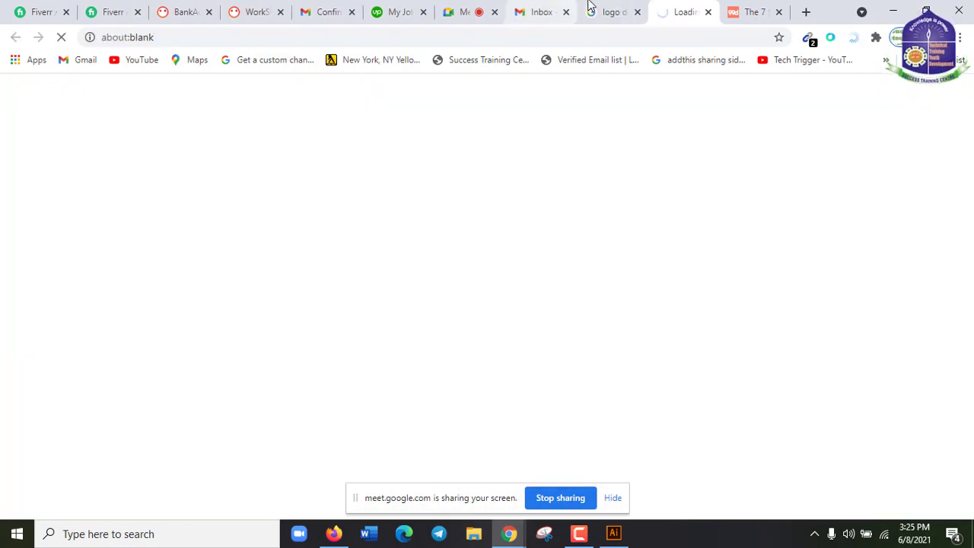
click(589, 6)
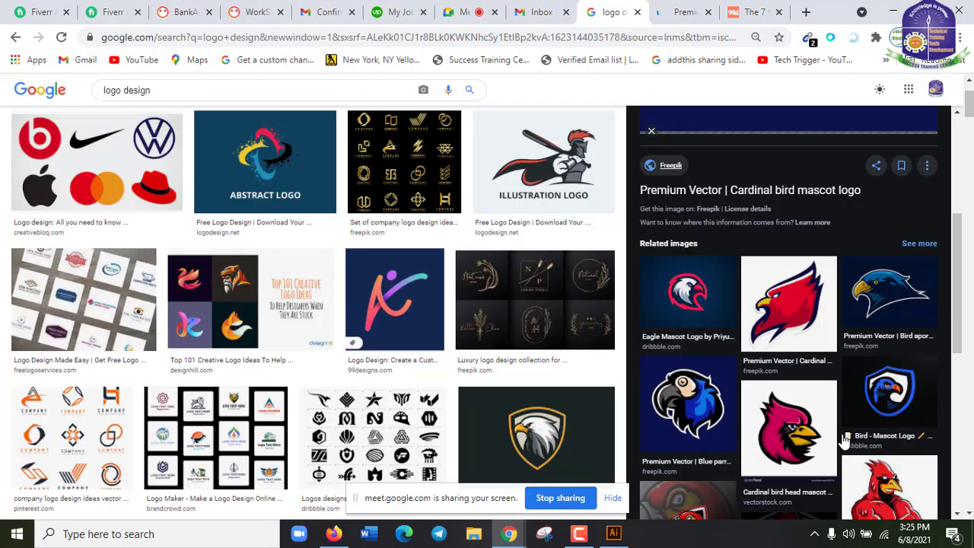
scroll(845, 440, down, 5)
scroll(771, 446, up, 3)
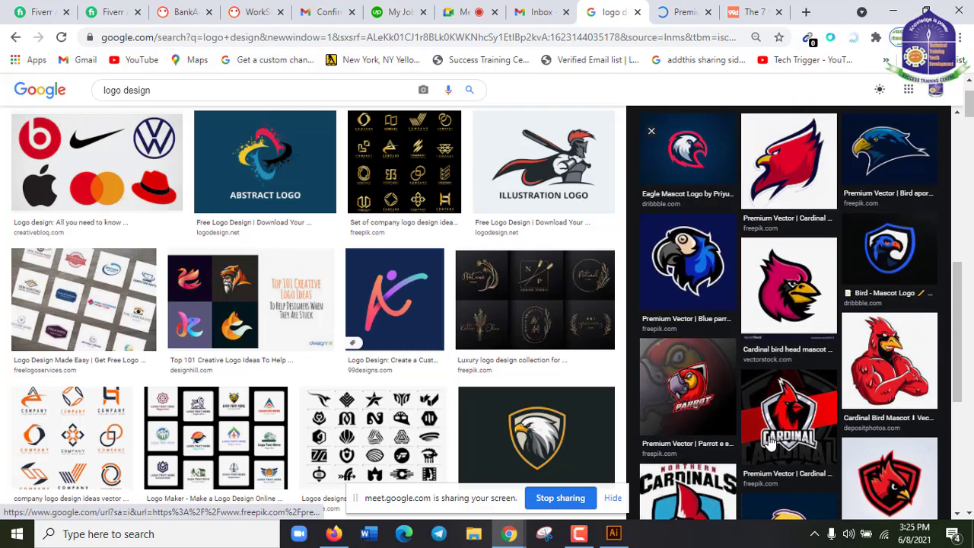
click(885, 453)
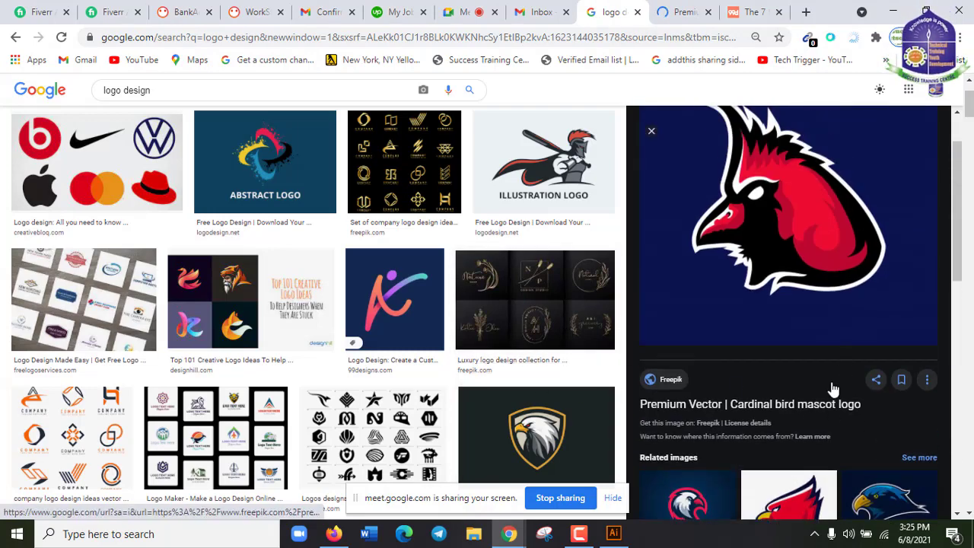
scroll(831, 396, up, 3)
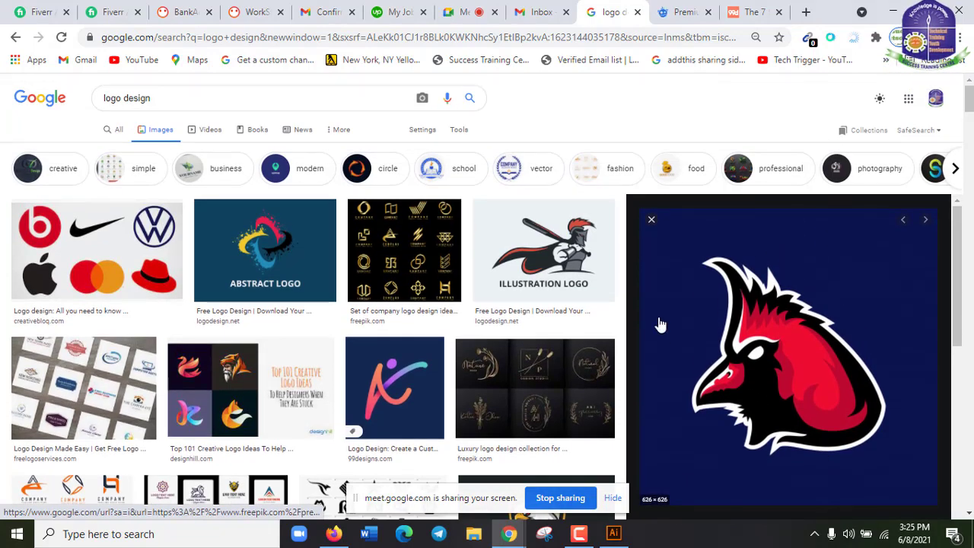
Step: Preview Freepik's luxury logo design collection, close the preview, and look over more of the logo design results
click(598, 370)
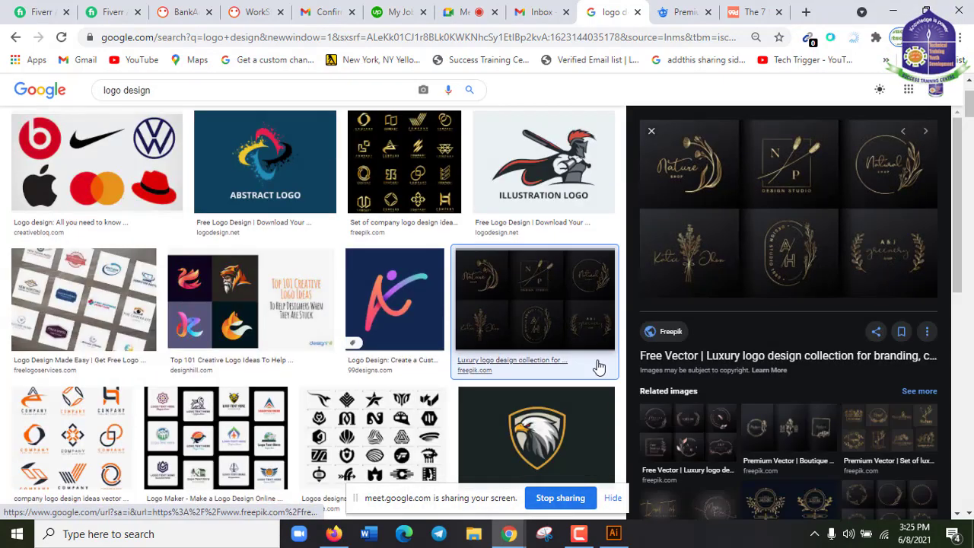
click(649, 133)
scroll(630, 364, down, 6)
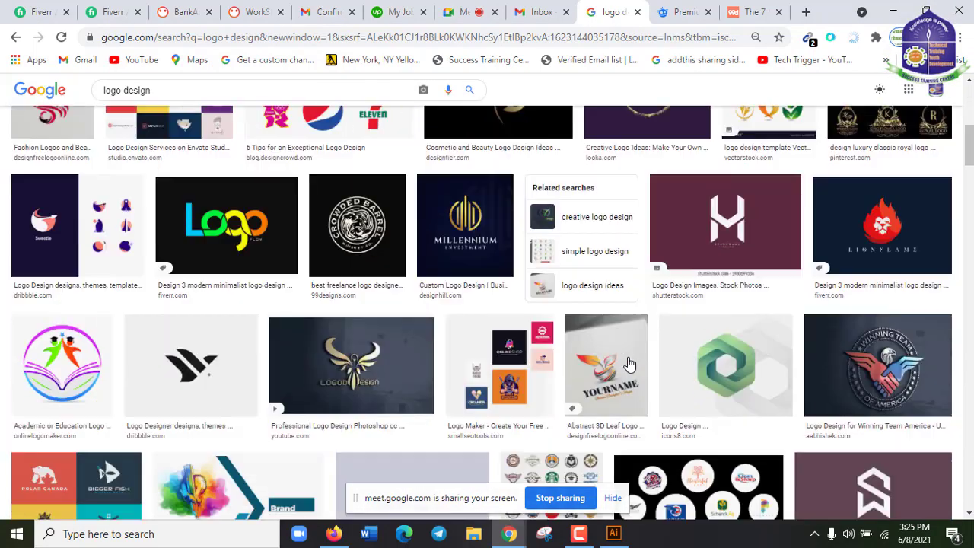
scroll(631, 364, down, 3)
scroll(631, 378, up, 10)
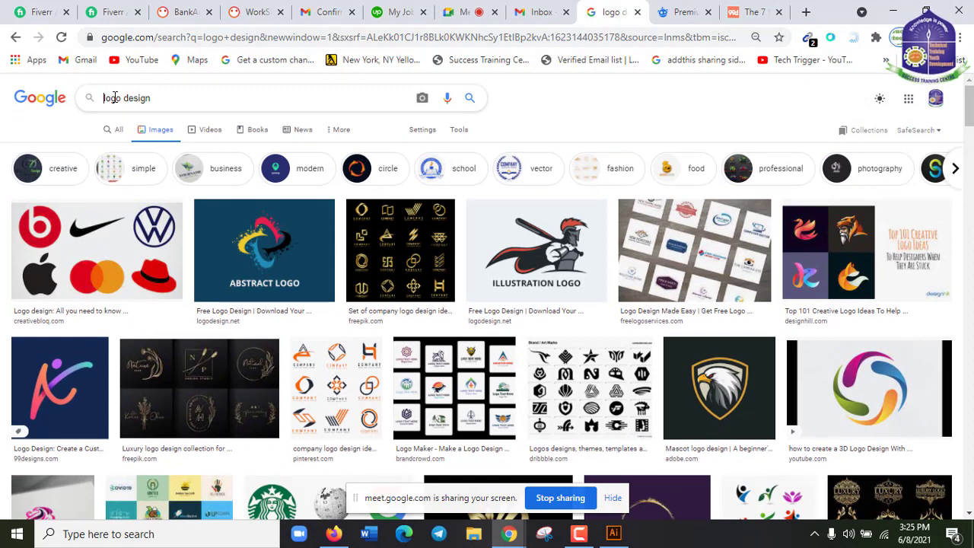
Step: Change the image search to "simple logo design" and run it
text(simple)
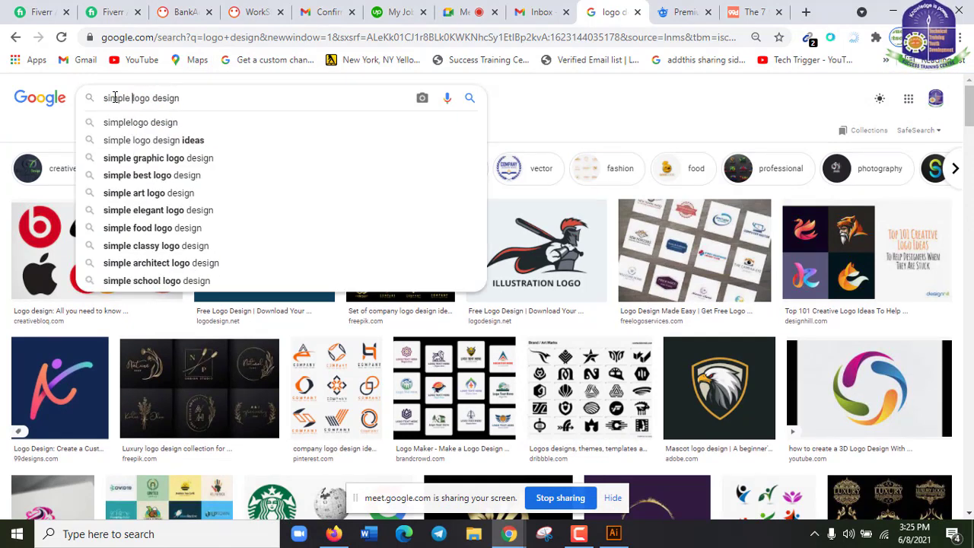
key(Return)
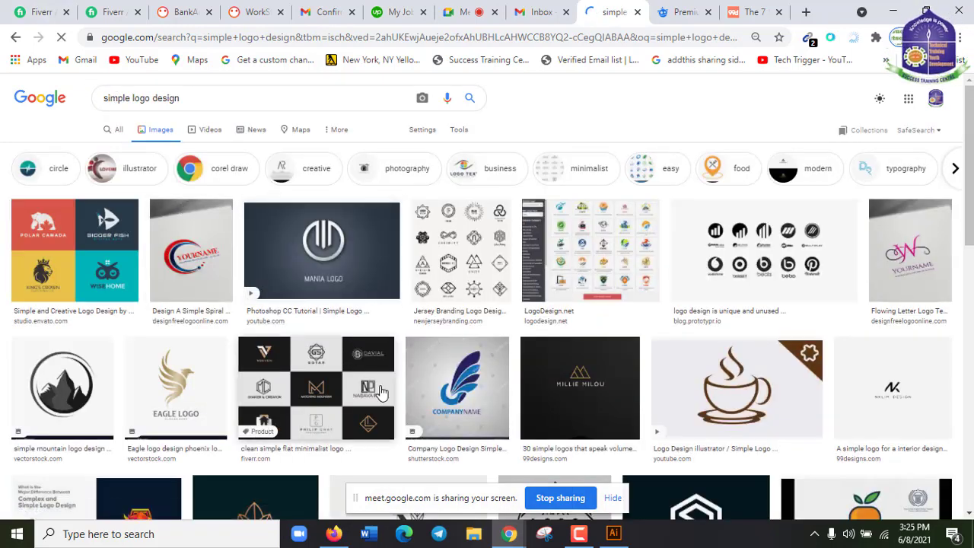
scroll(380, 371, down, 1)
scroll(380, 372, up, 1)
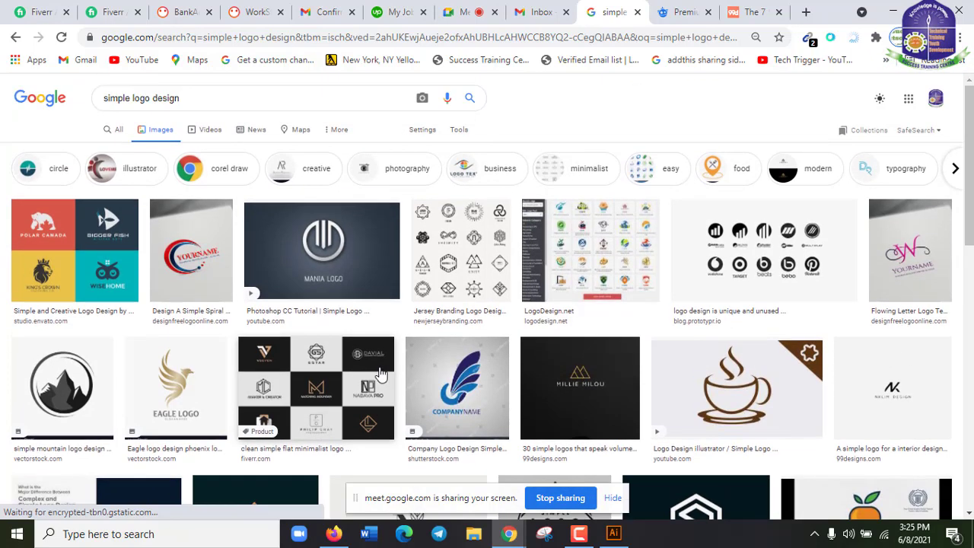
Step: Preview the Mania Logo image from the Photoshop CC tutorial and look over its details and related images
click(323, 245)
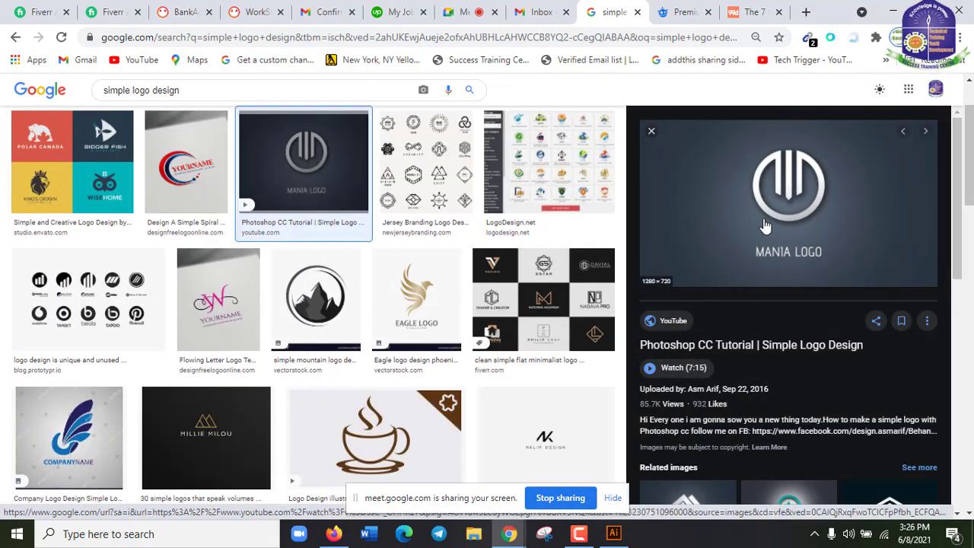
scroll(837, 304, down, 3)
scroll(845, 315, up, 3)
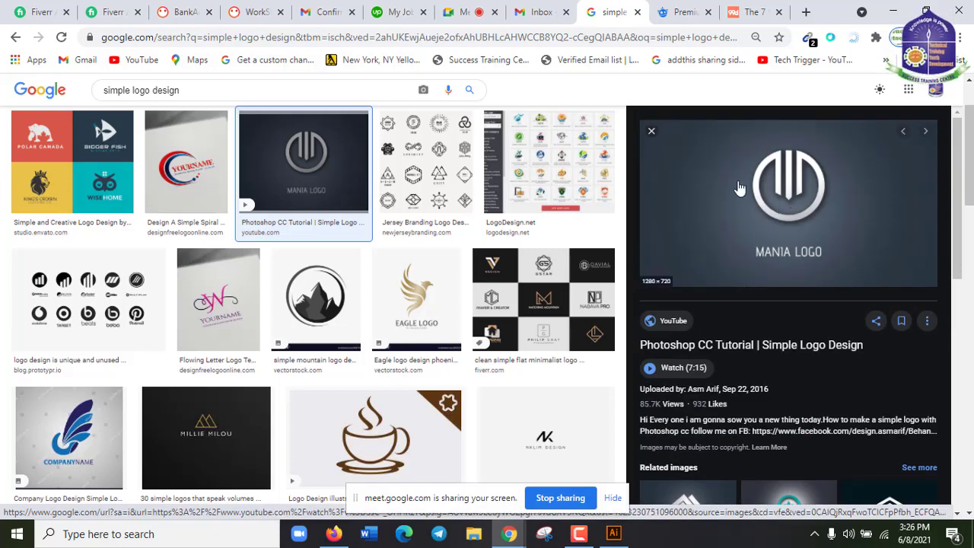
scroll(766, 402, down, 3)
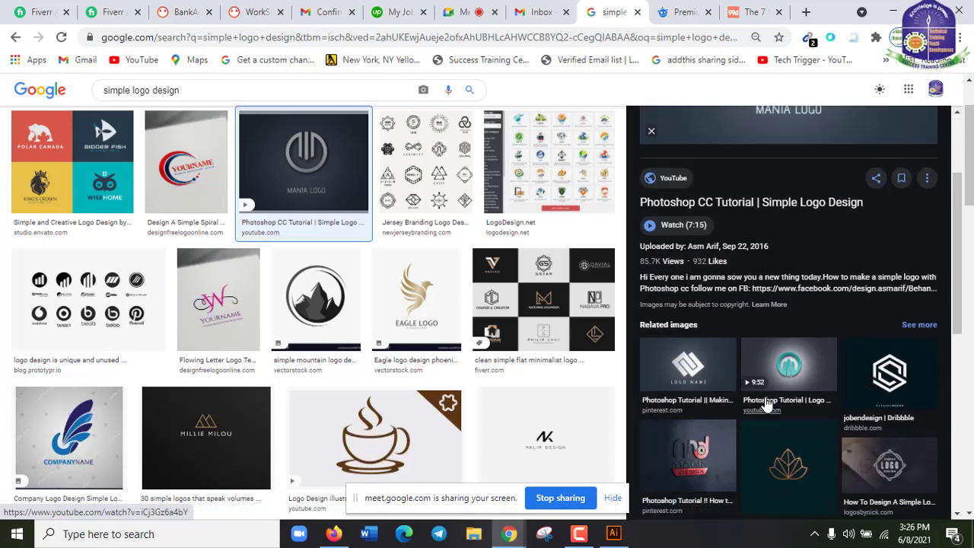
scroll(767, 404, up, 3)
scroll(766, 397, down, 1)
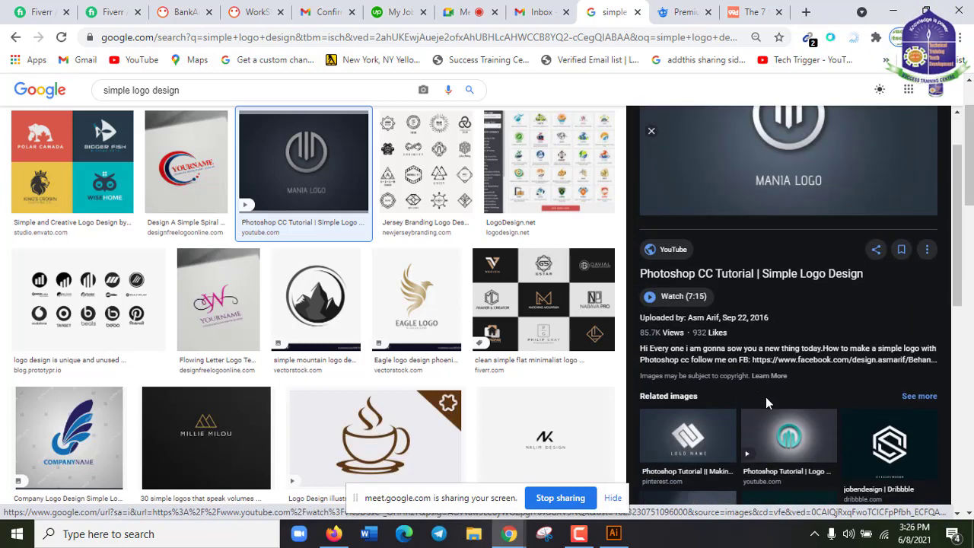
Step: Open the related white "Logo Name" Photoshop tutorial image separately and look over the other images related to the Mania Logo
right_click(694, 439)
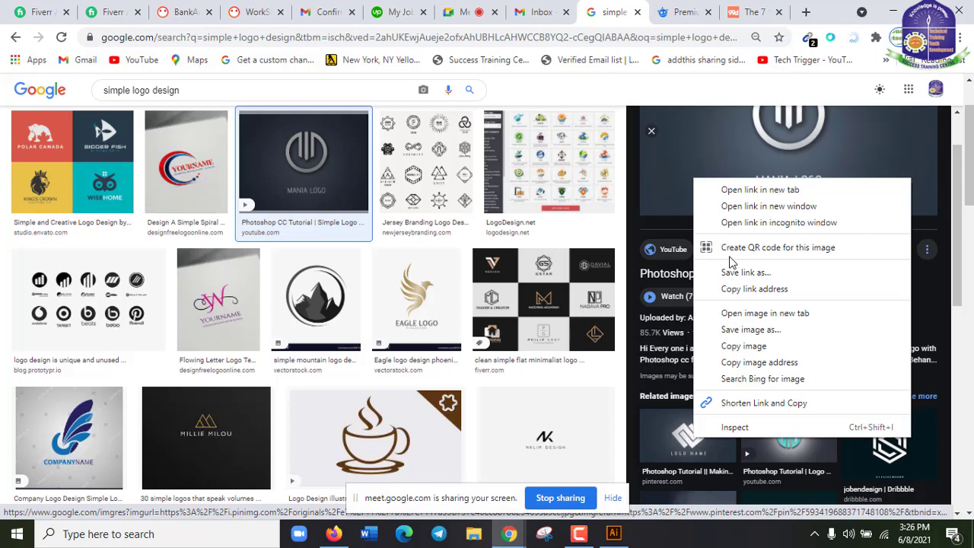
click(727, 190)
scroll(748, 411, down, 2)
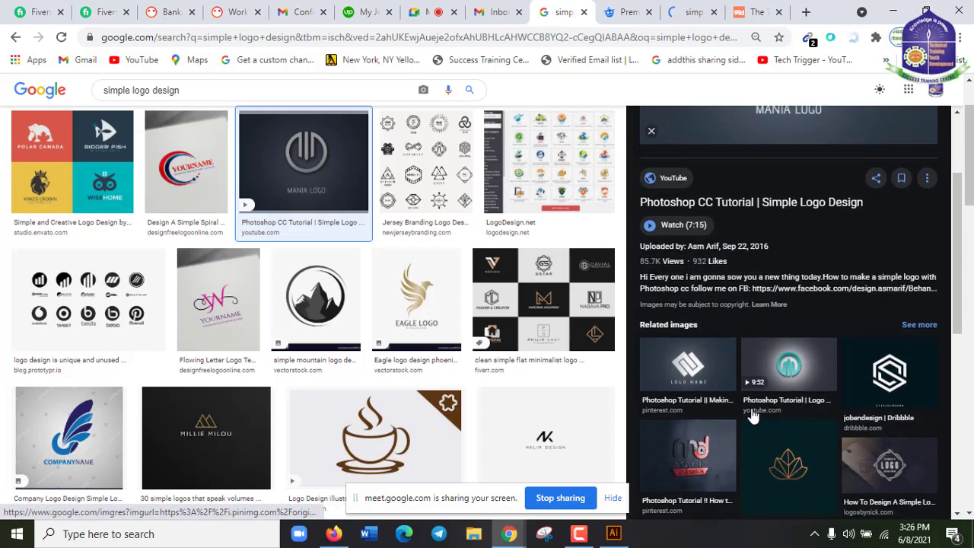
scroll(710, 411, up, 2)
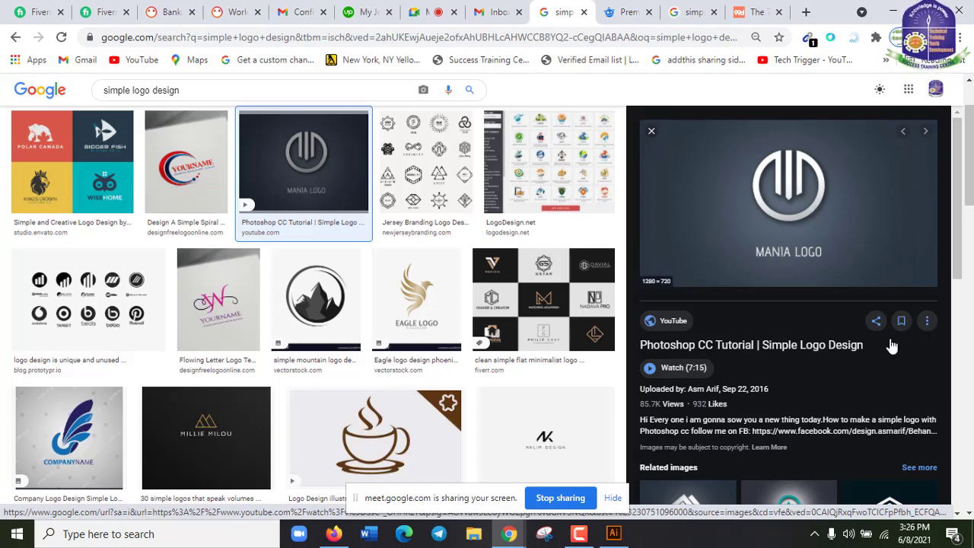
scroll(892, 346, down, 3)
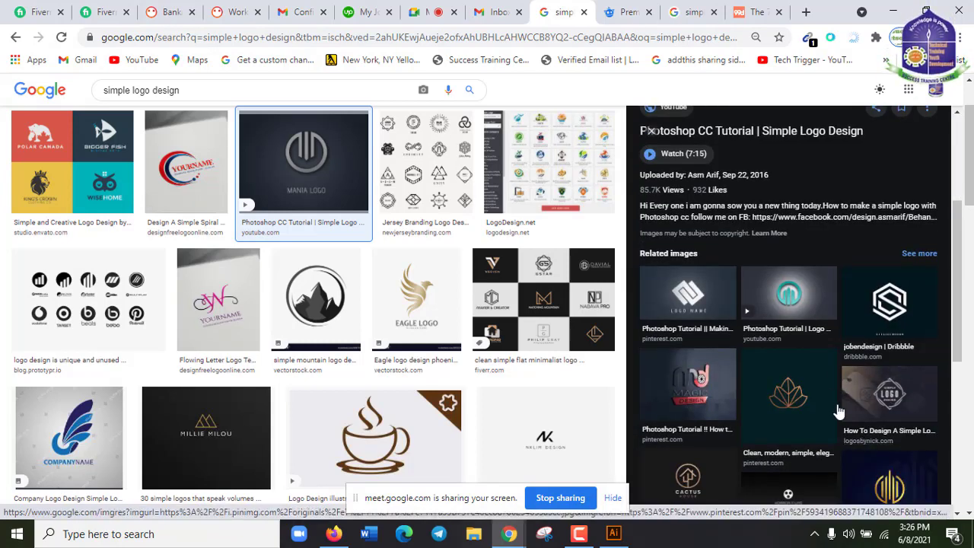
scroll(838, 412, down, 3)
scroll(372, 348, up, 2)
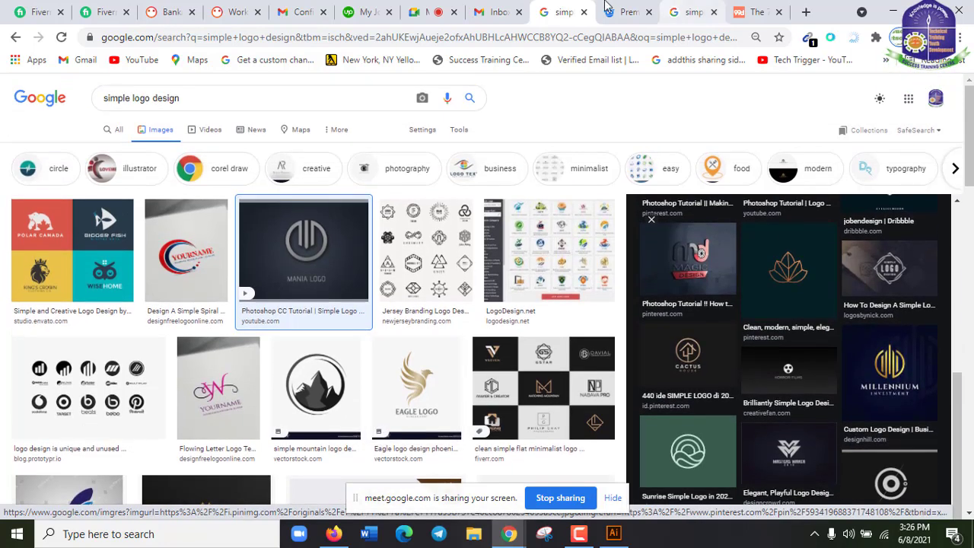
Step: Close the Freepik cardinal bird mascot page and look over the opened "Logo Name" image and its related images
click(613, 10)
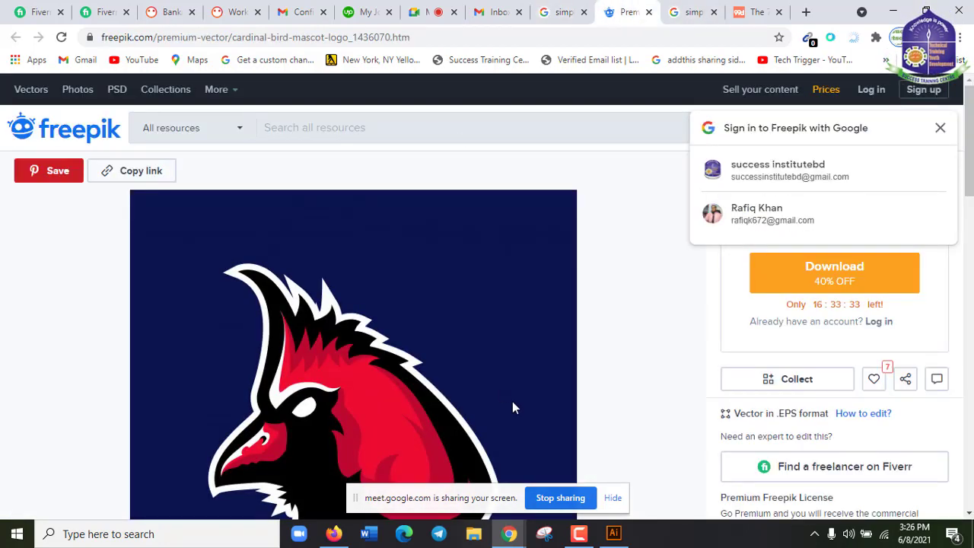
scroll(513, 403, down, 2)
click(649, 12)
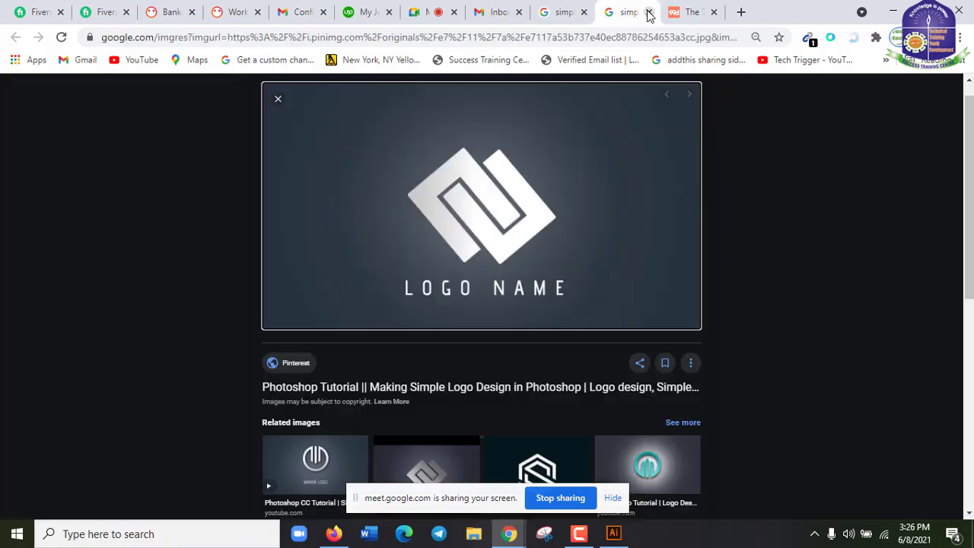
scroll(613, 300, down, 1)
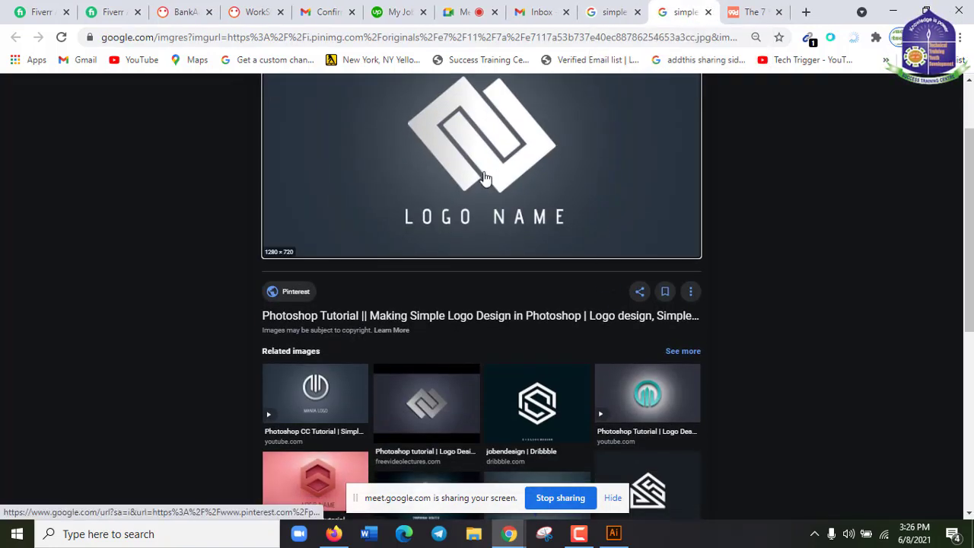
scroll(571, 222, down, 2)
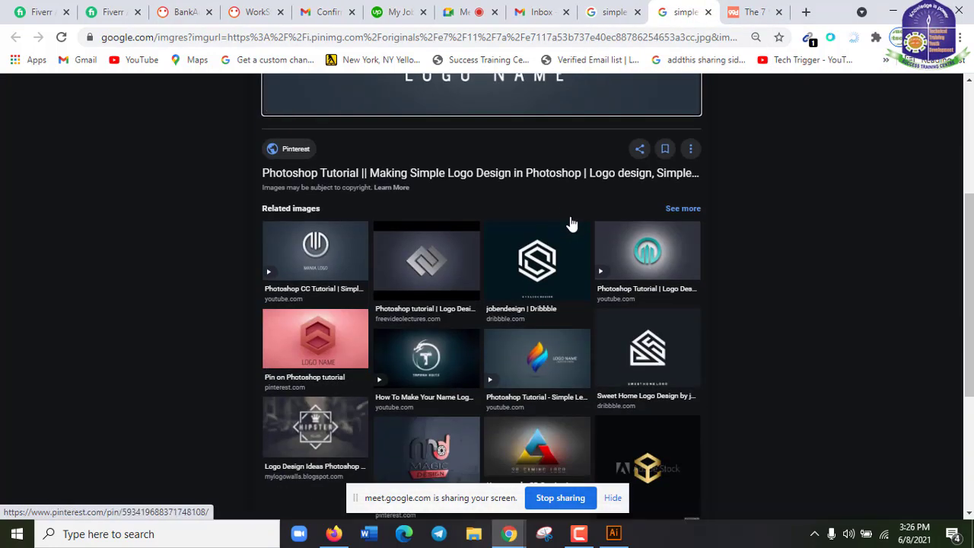
Step: View the pink hexagon logo image on its own page, returning to the related images of the "Logo Name" tutorial
right_click(327, 345)
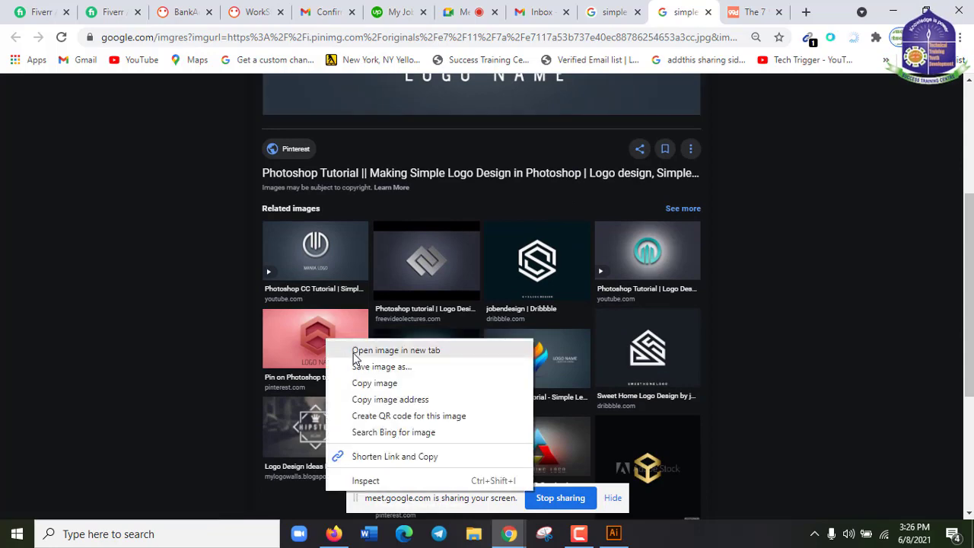
click(353, 350)
scroll(771, 428, down, 1)
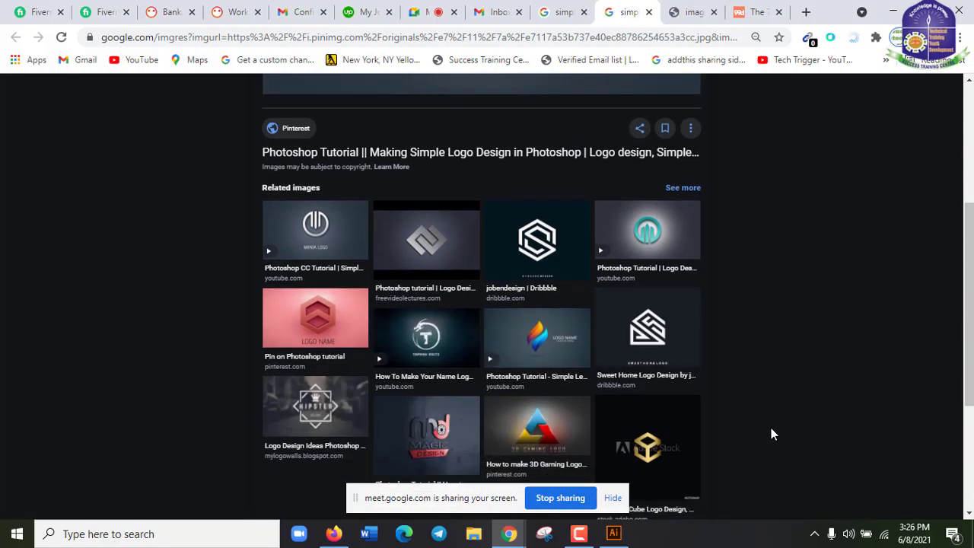
scroll(771, 428, down, 1)
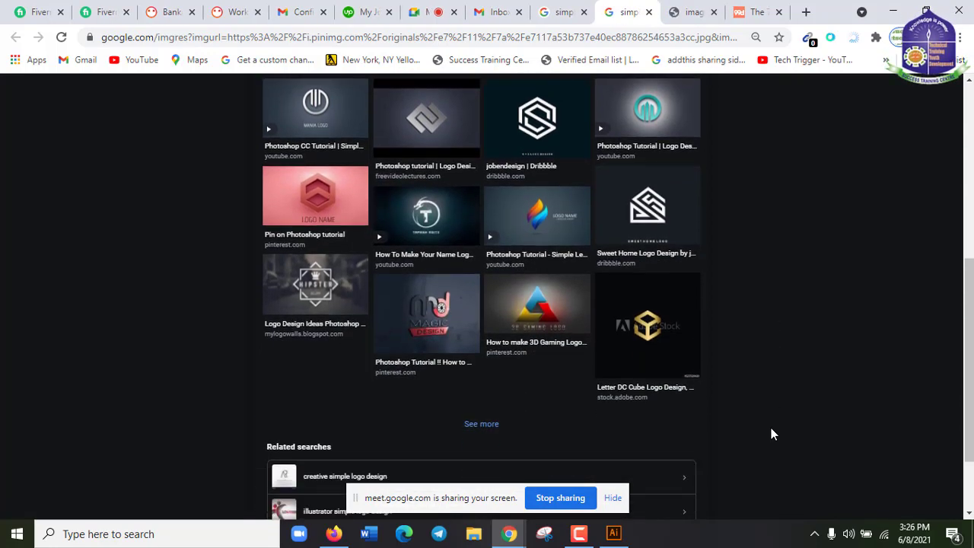
scroll(771, 430, up, 2)
click(696, 10)
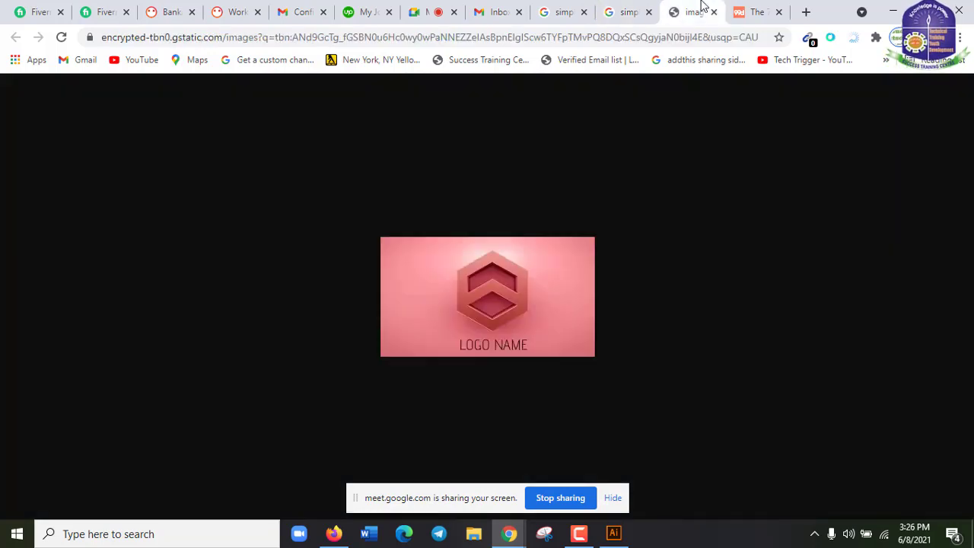
click(635, 9)
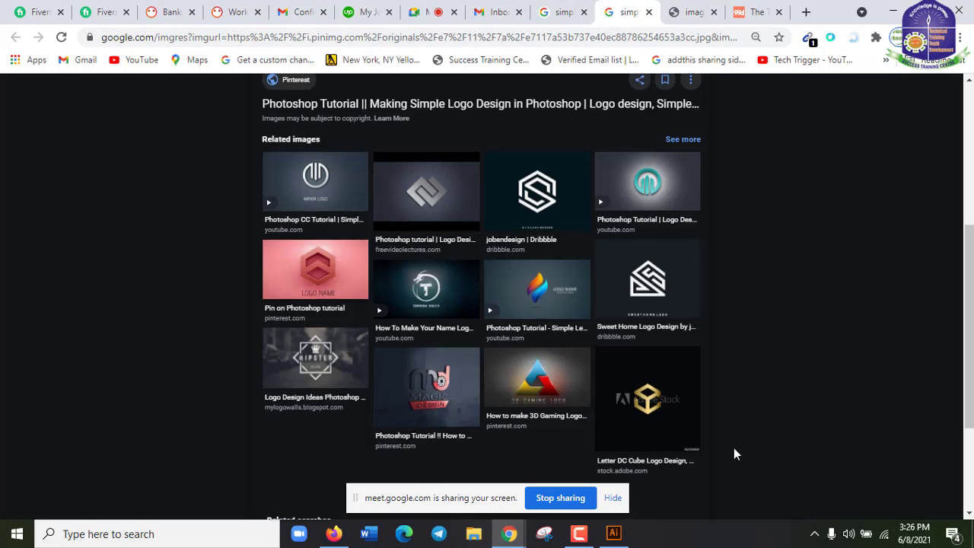
Step: View the related "Simple Leave logo Design" tutorial image on its own page, then return to the "Logo Name" image page
scroll(734, 448, up, 1)
right_click(548, 356)
click(710, 105)
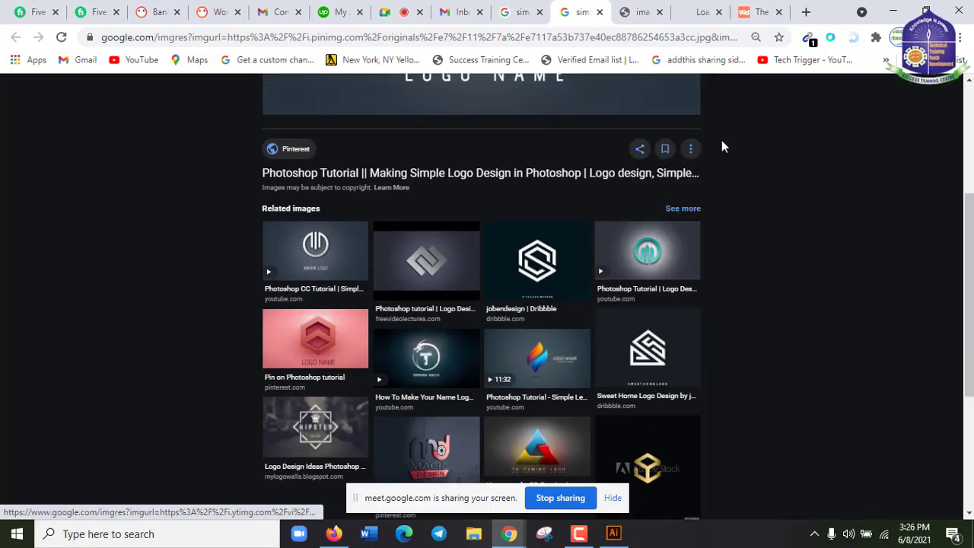
click(679, 7)
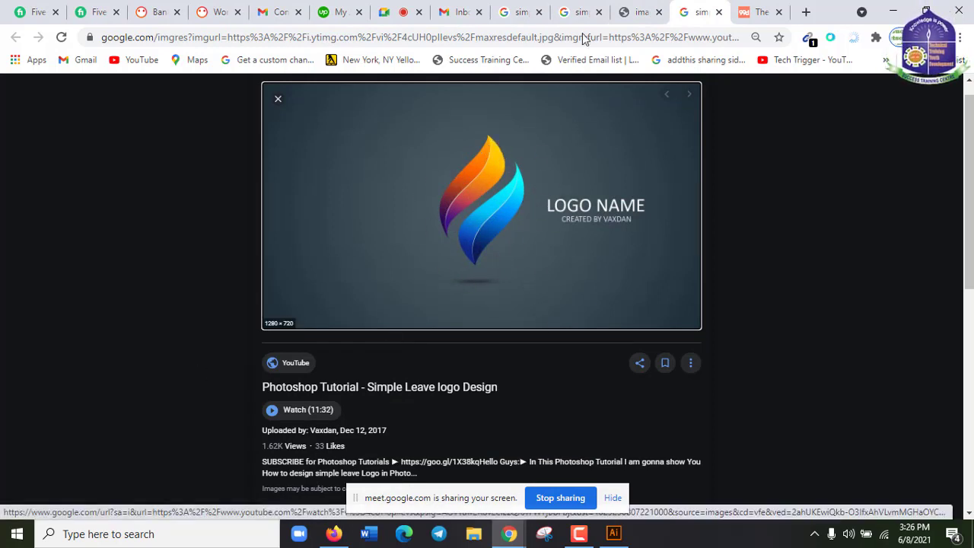
click(565, 7)
Step: Look over the remaining related logo images, return to the simple logo design results and reopen the Mania Logo preview
scroll(670, 413, down, 3)
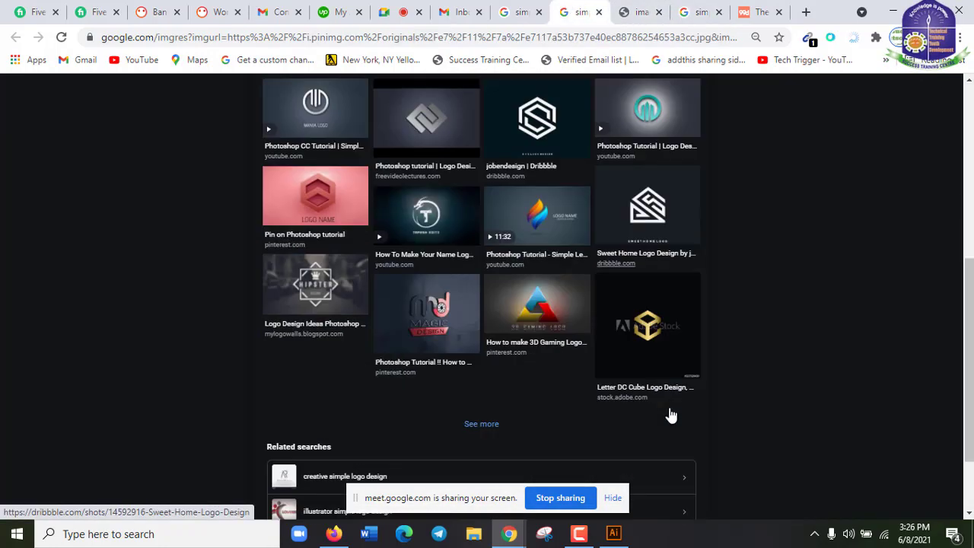
scroll(599, 386, up, 3)
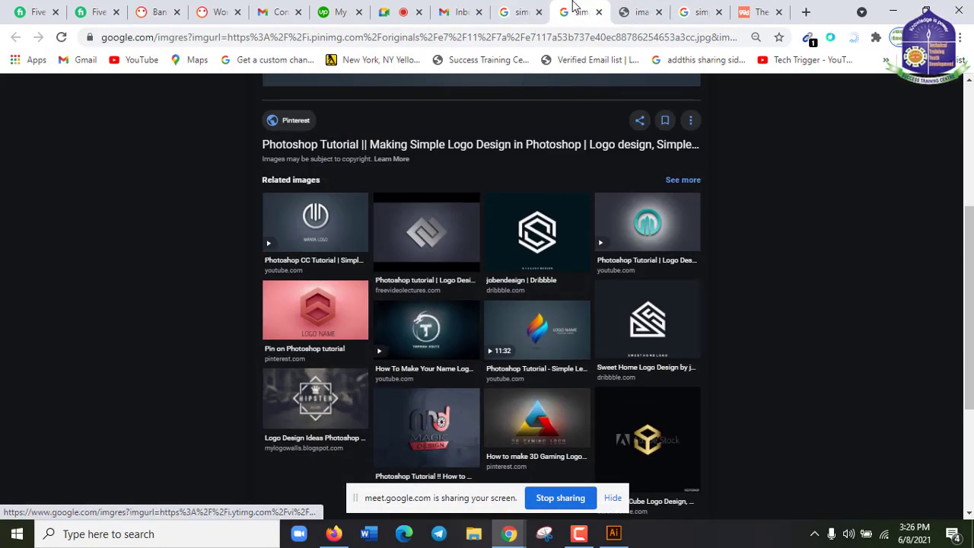
click(515, 8)
click(563, 8)
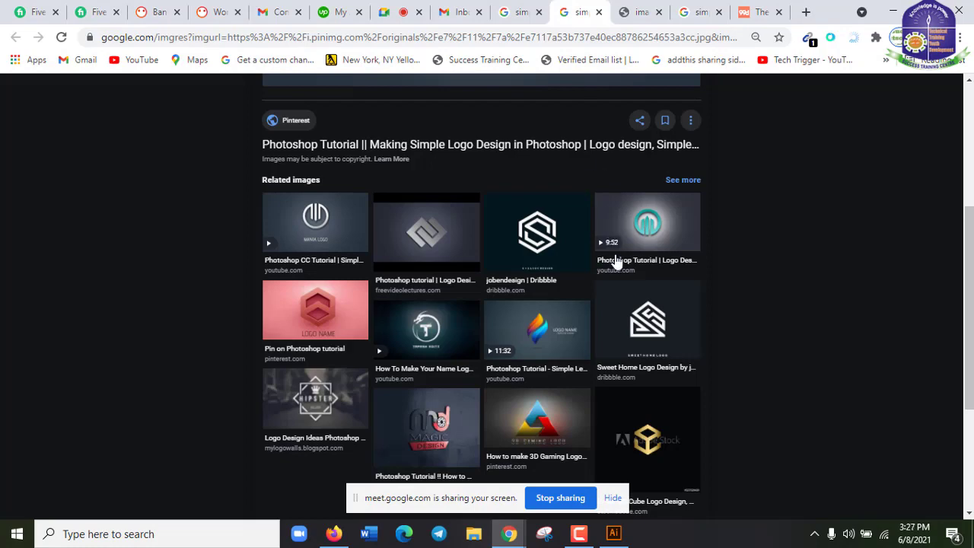
scroll(620, 290, up, 4)
click(505, 7)
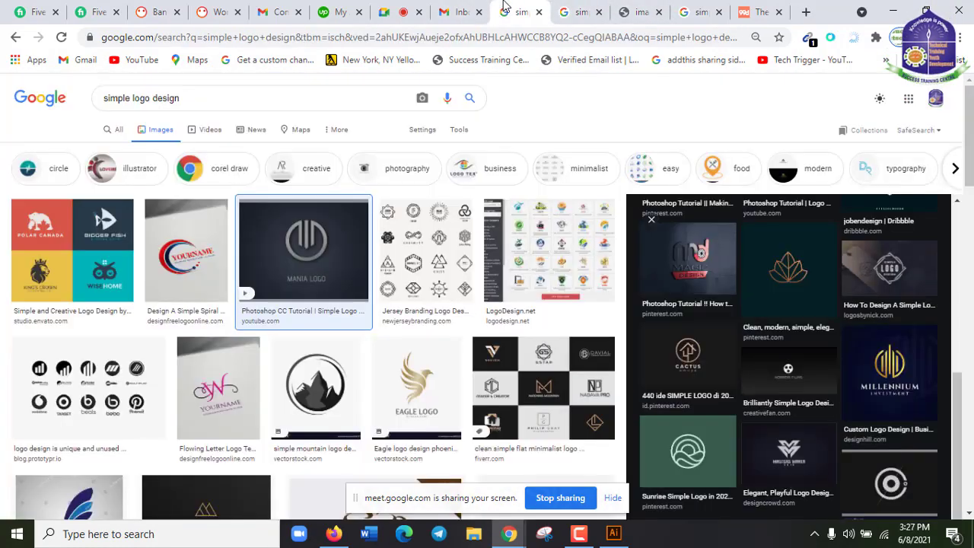
click(342, 257)
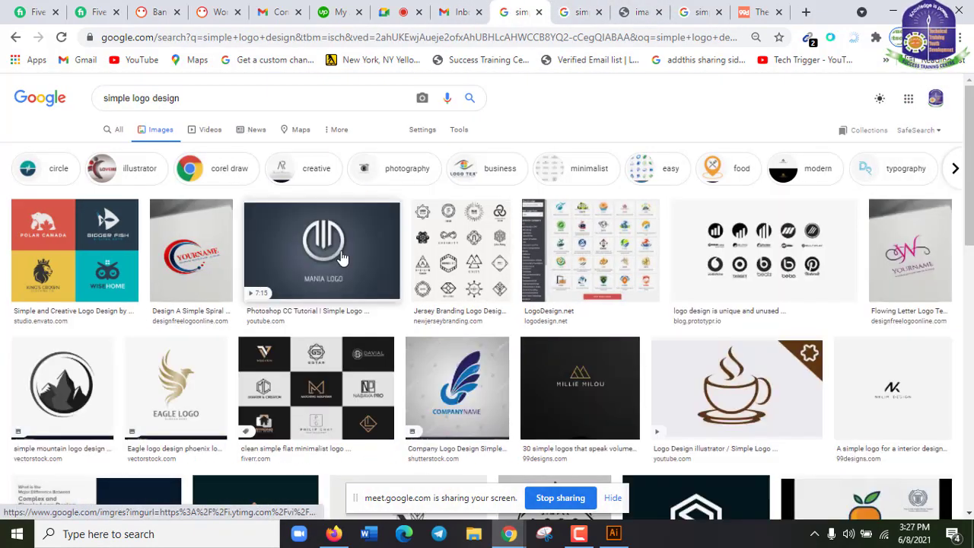
click(342, 257)
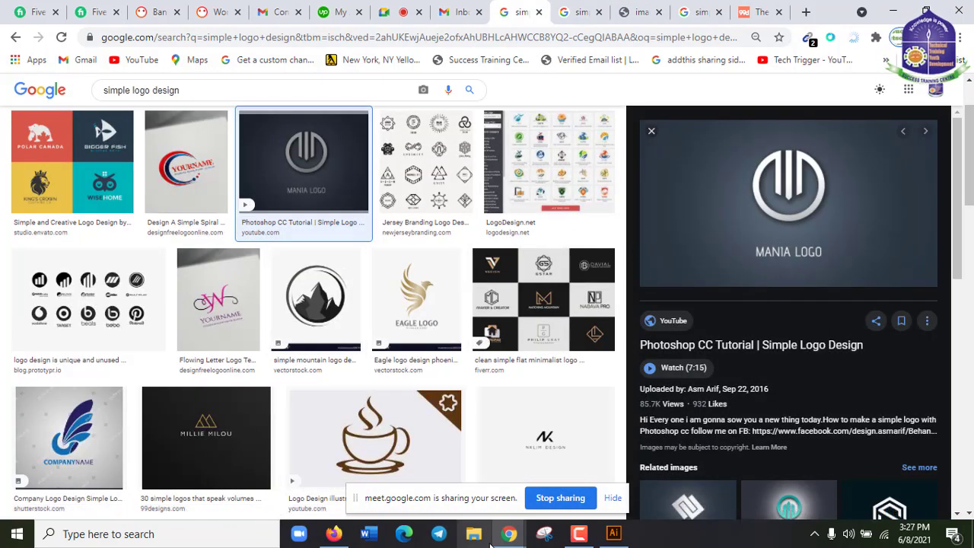
Step: Switch to Illustrator and create a new document 800 px wide and 800 px high
click(614, 534)
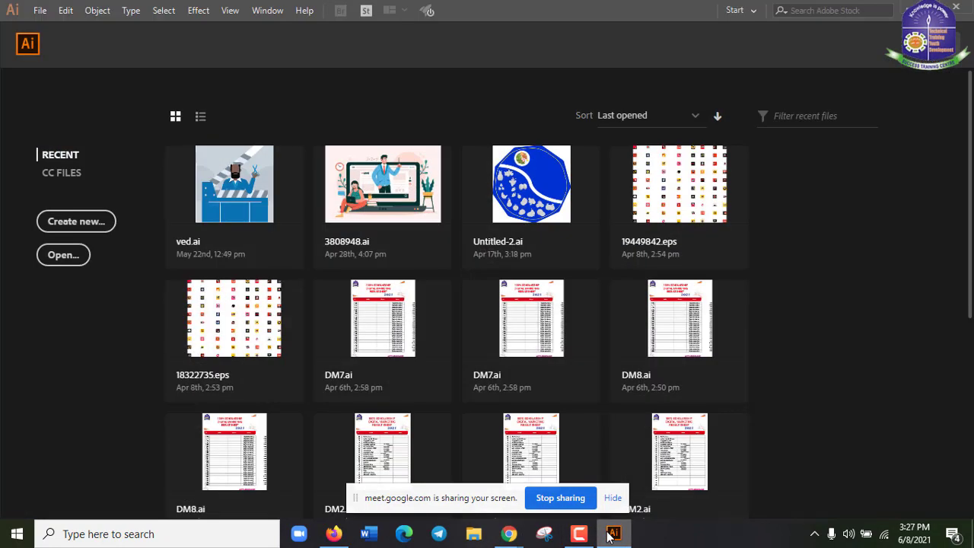
click(35, 10)
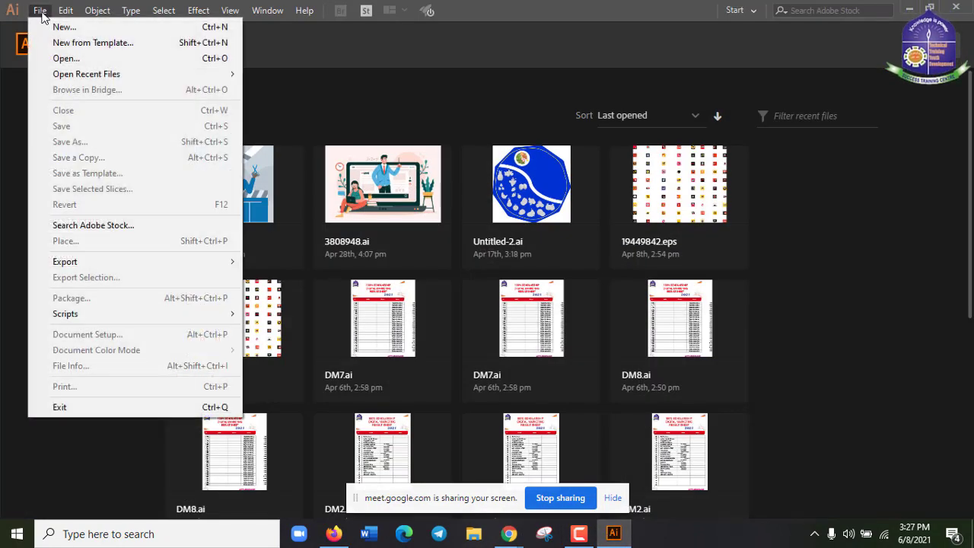
click(61, 29)
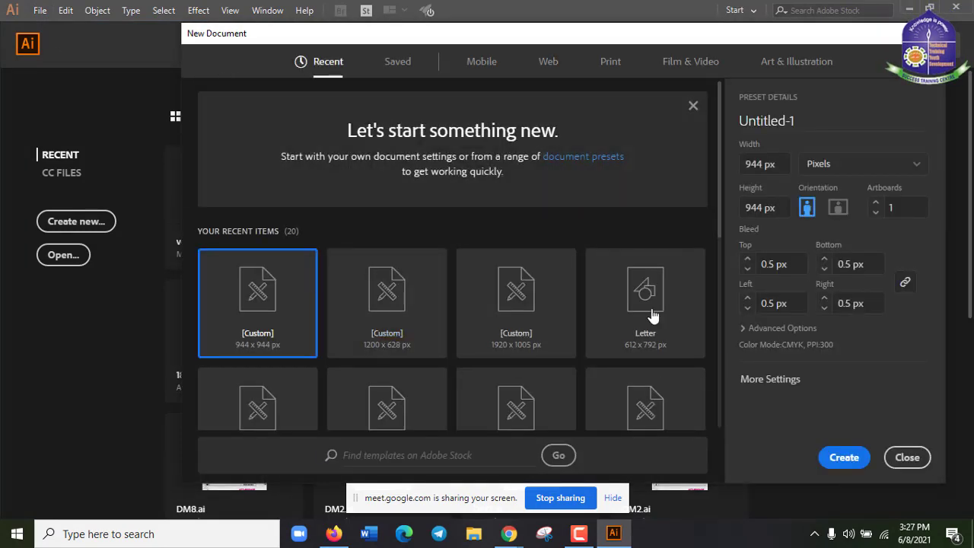
click(764, 161)
text(800)
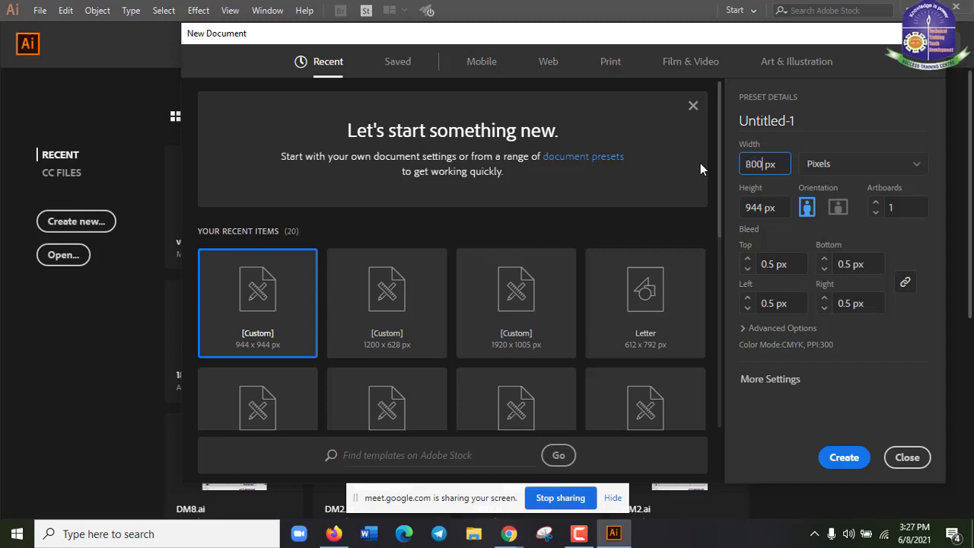
drag(757, 206, 699, 206)
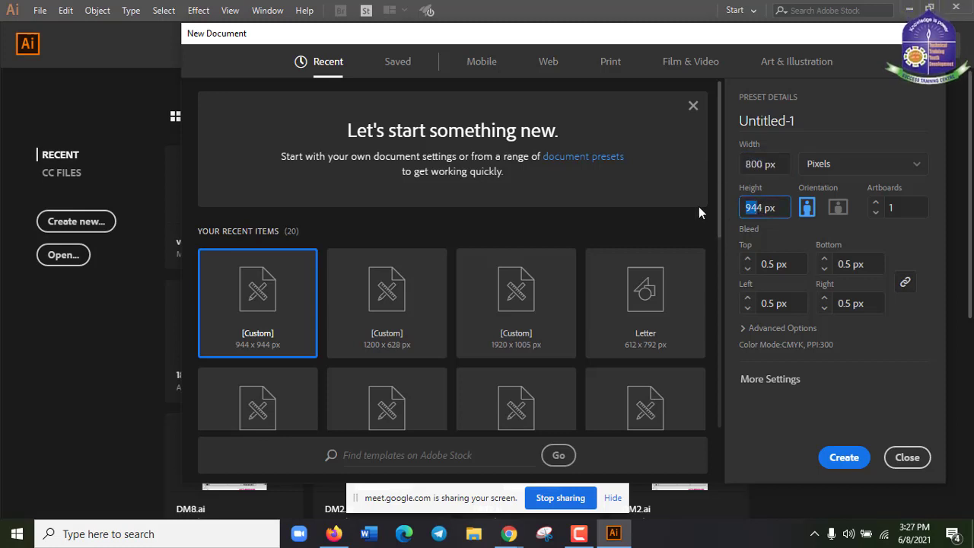
text(804)
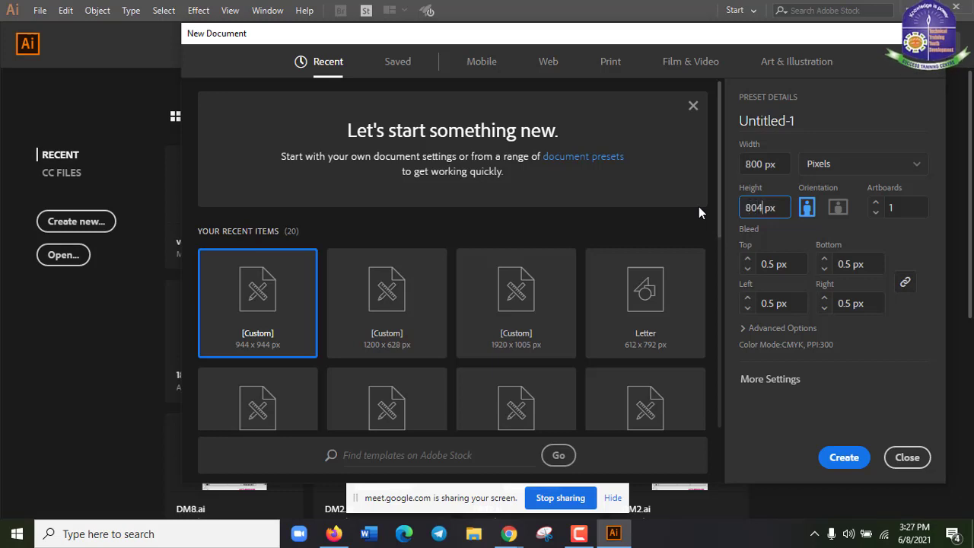
key(BackSpace)
text(0)
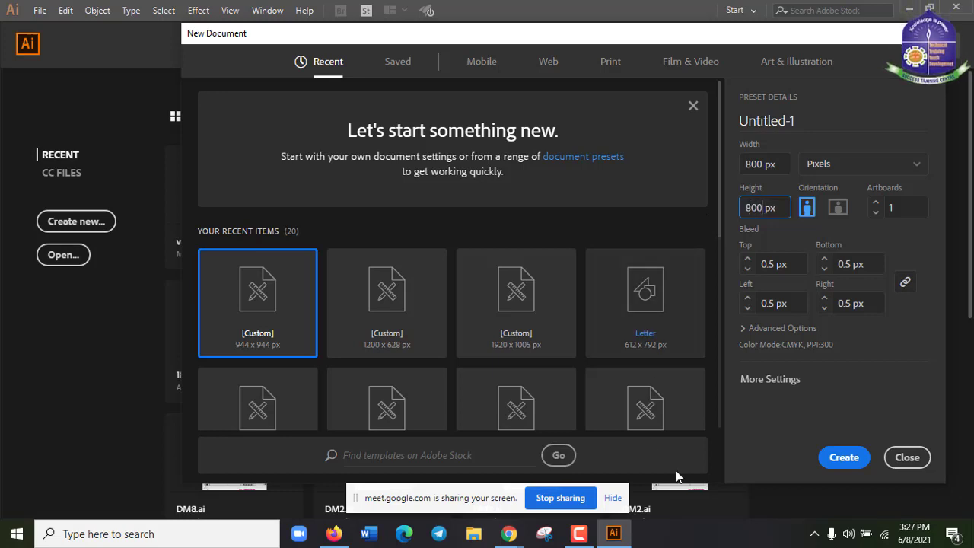
click(843, 460)
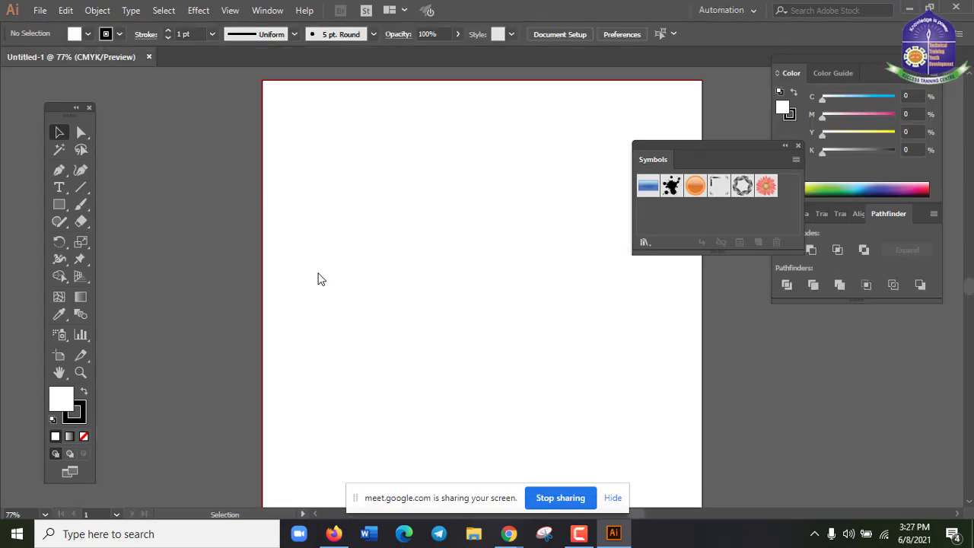
Step: Lower the computer's speaker volume to 60
click(849, 534)
scroll(849, 534, down, 2)
scroll(756, 540, down, 4)
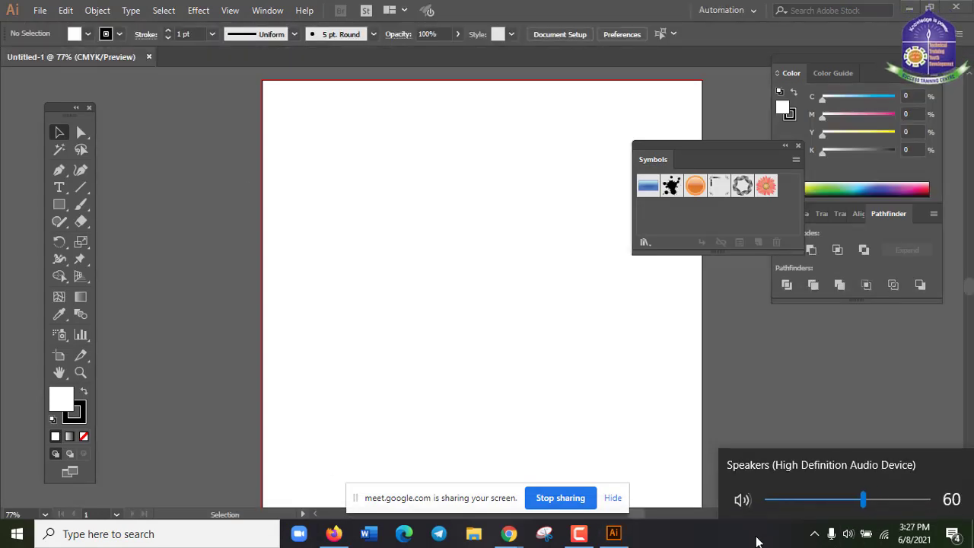
click(756, 541)
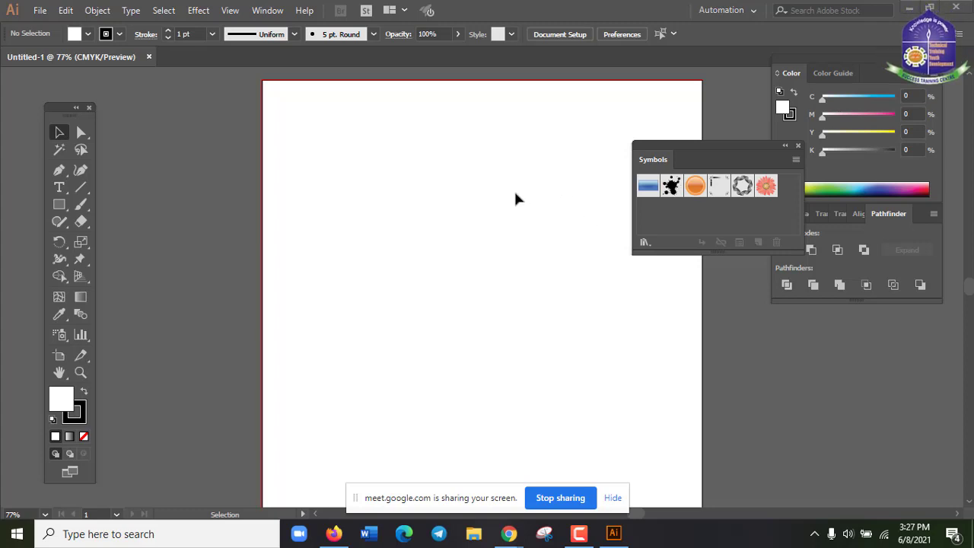
scroll(718, 393, down, 2)
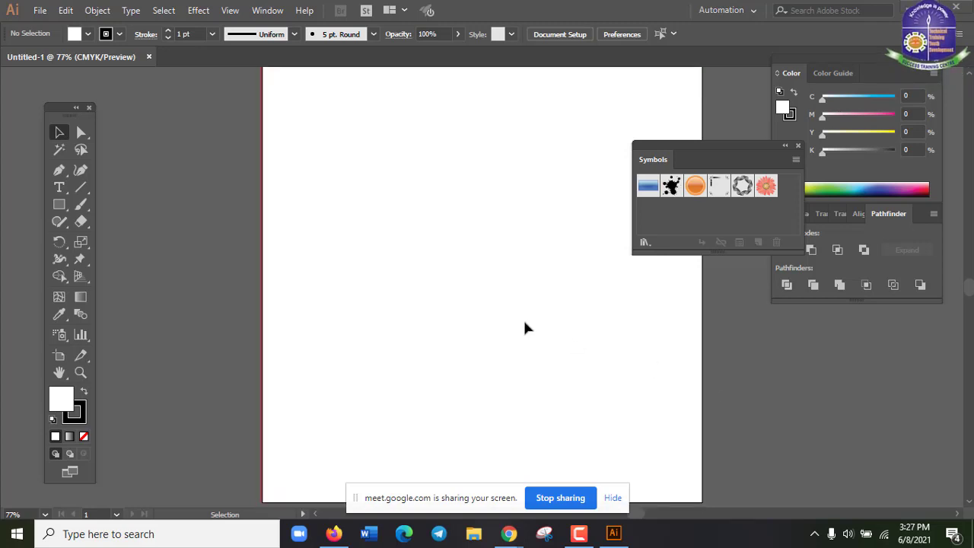
scroll(524, 320, up, 3)
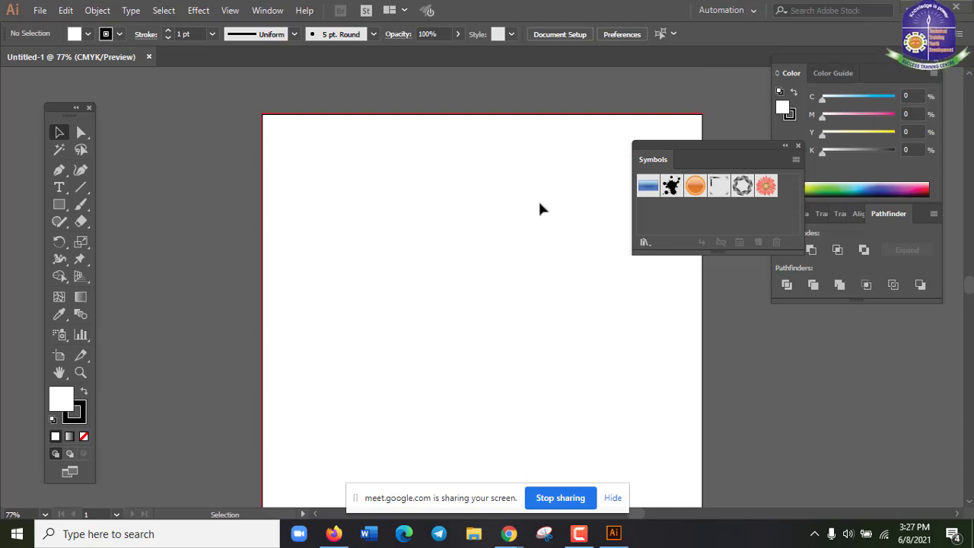
scroll(499, 344, down, 3)
scroll(499, 344, up, 1)
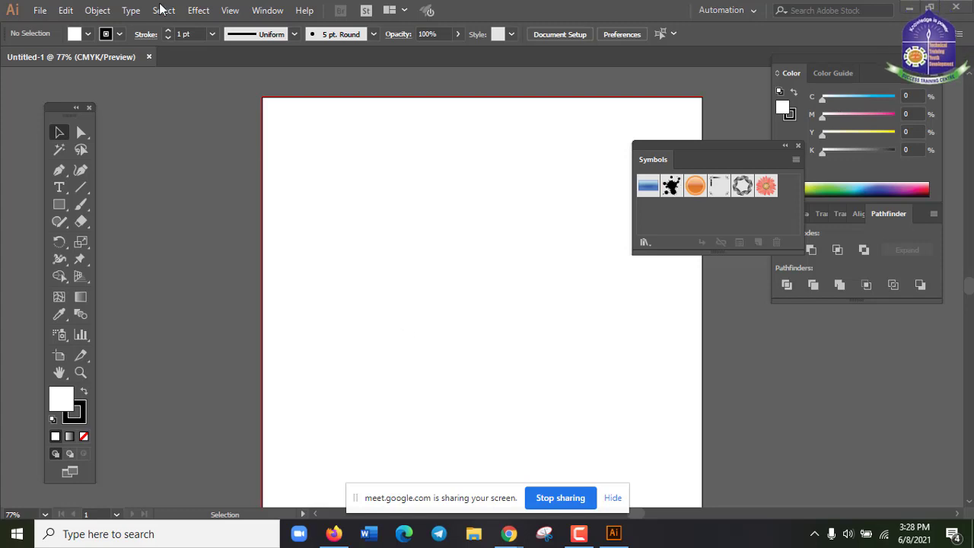
Step: Set the default stroke colour to none for new shapes
click(121, 34)
click(9, 57)
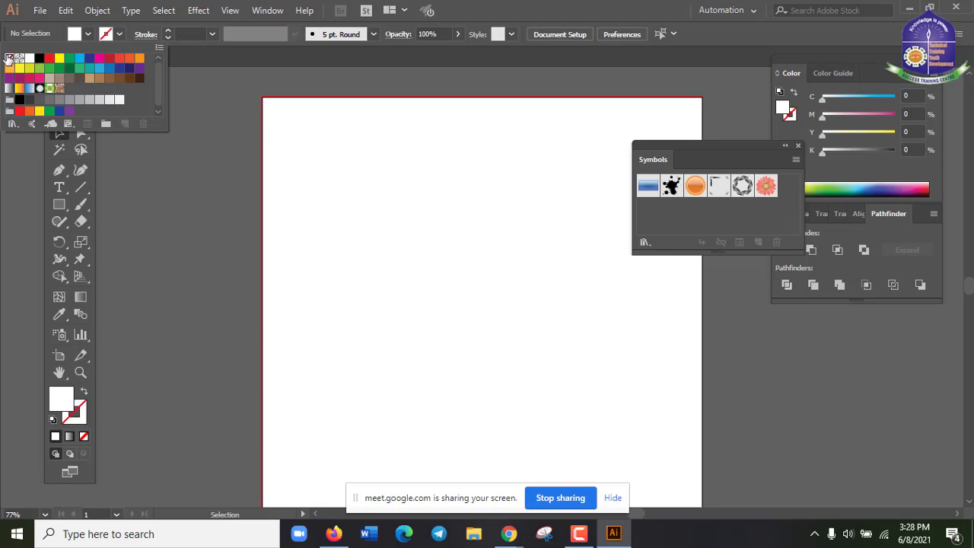
click(363, 78)
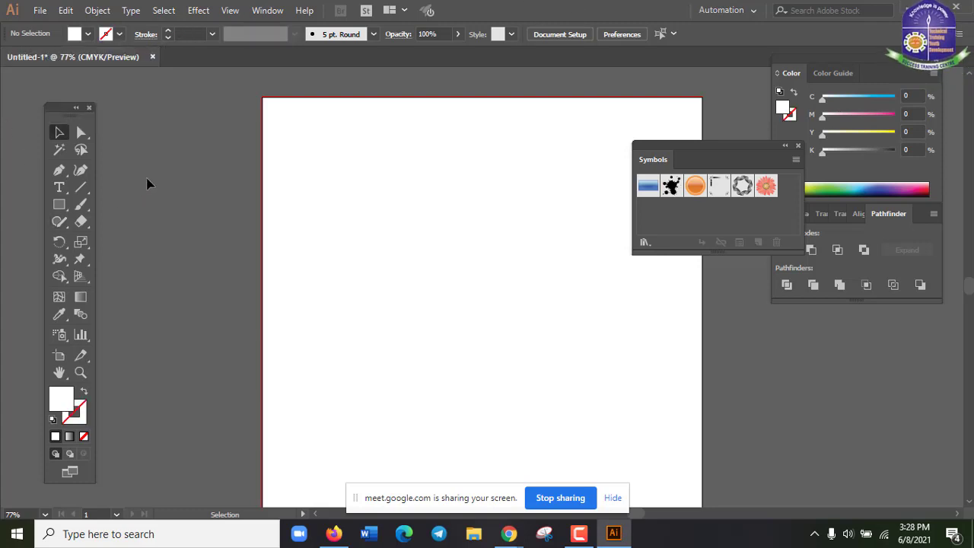
Step: Copy the Mania Logo preview image from the Chrome search results and paste it into the Illustrator document
mouse_move(509, 533)
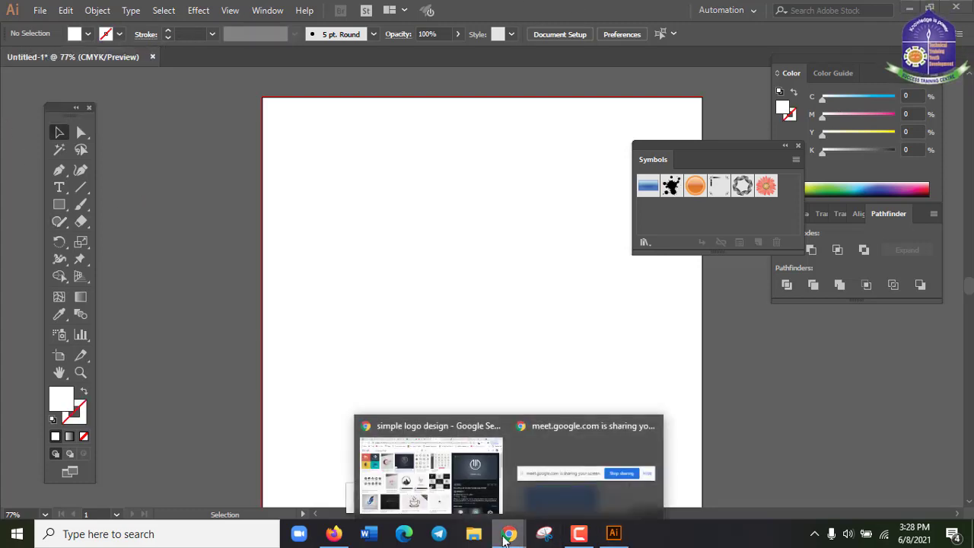
click(457, 498)
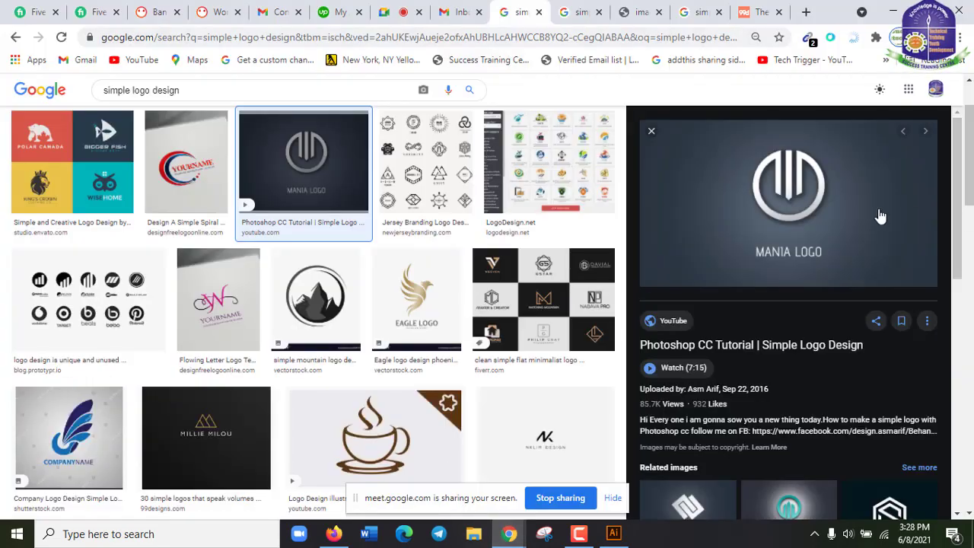
right_click(815, 176)
click(826, 342)
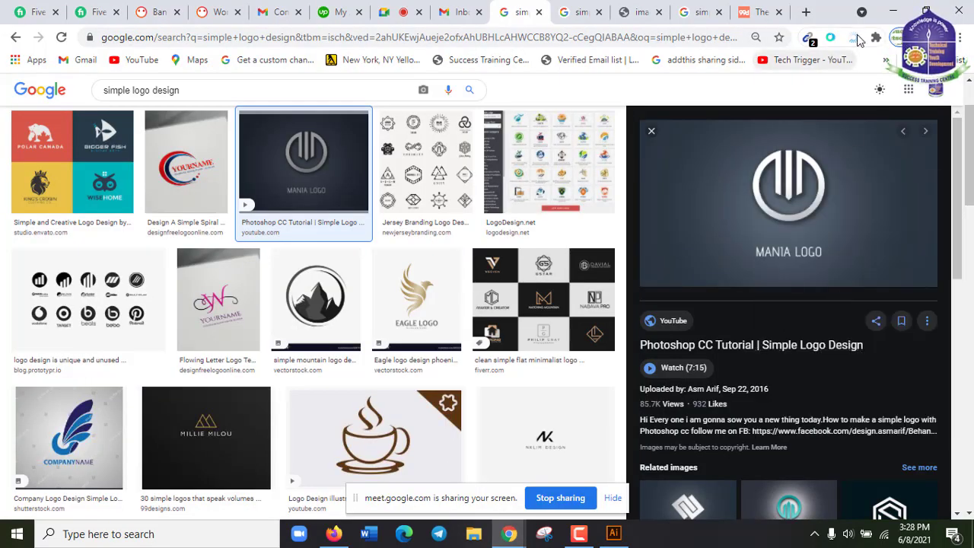
key(alt+Tab)
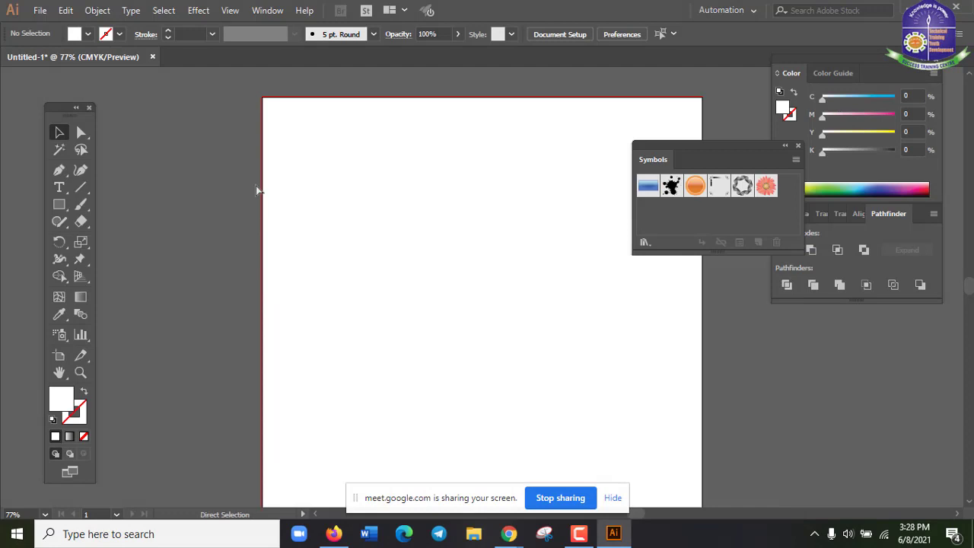
key(ctrl+v)
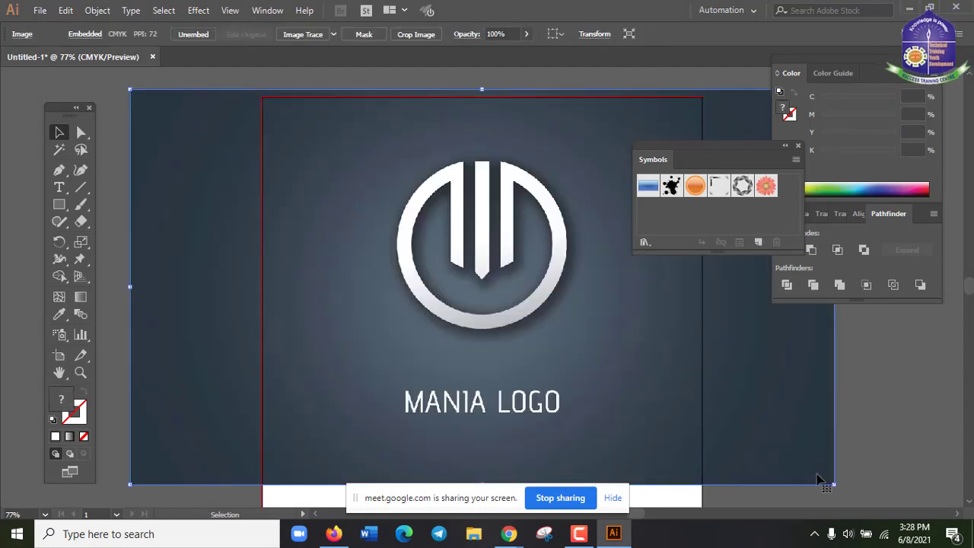
Step: Scale down the pasted Mania Logo image and move it mostly off the artboard's left side as a reference
drag(834, 484, 701, 411)
drag(573, 348, 328, 318)
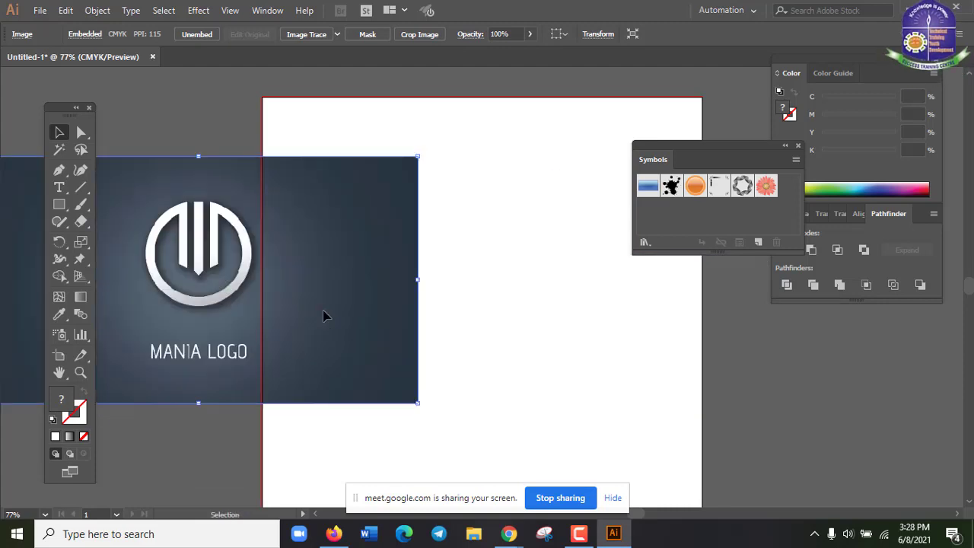
click(242, 428)
drag(297, 318, 272, 307)
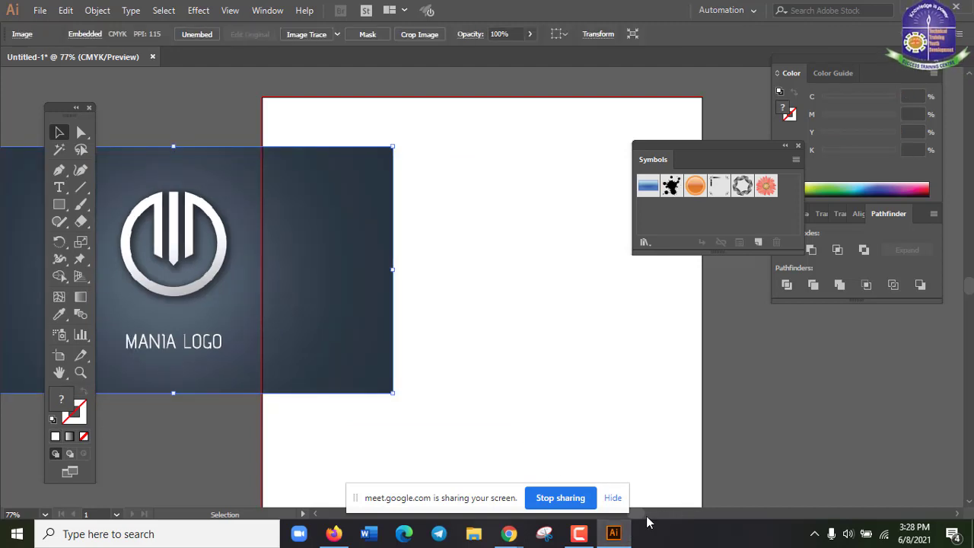
drag(640, 520, 637, 515)
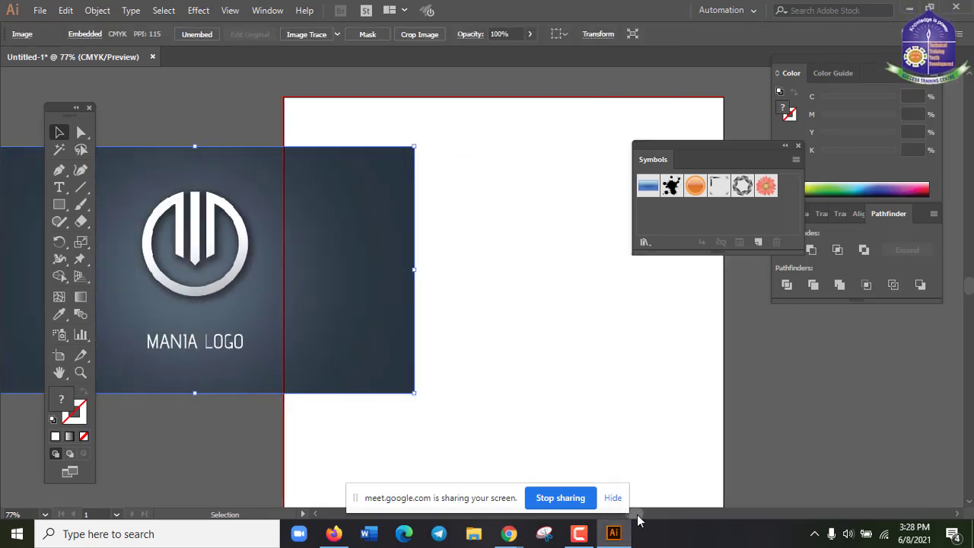
scroll(491, 352, up, 1)
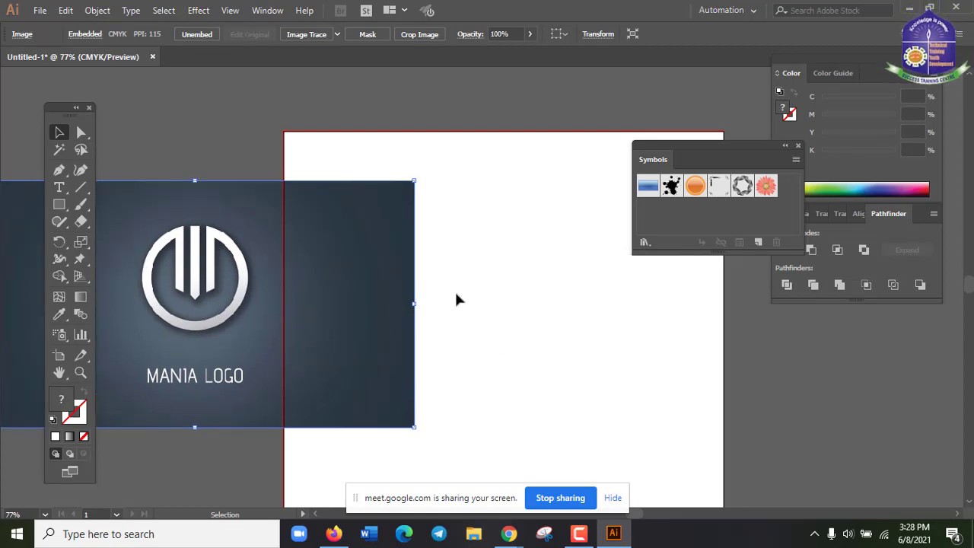
drag(326, 320, 310, 315)
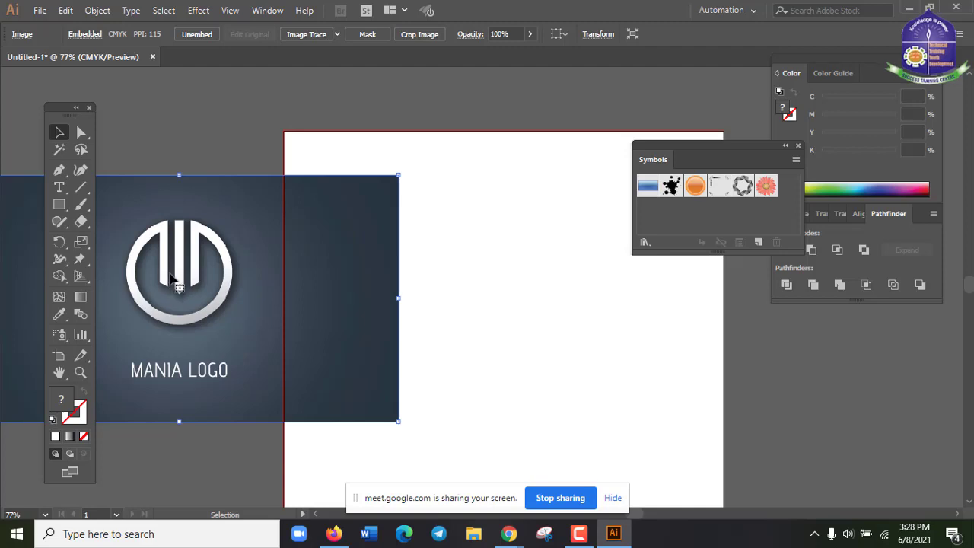
drag(225, 291, 166, 216)
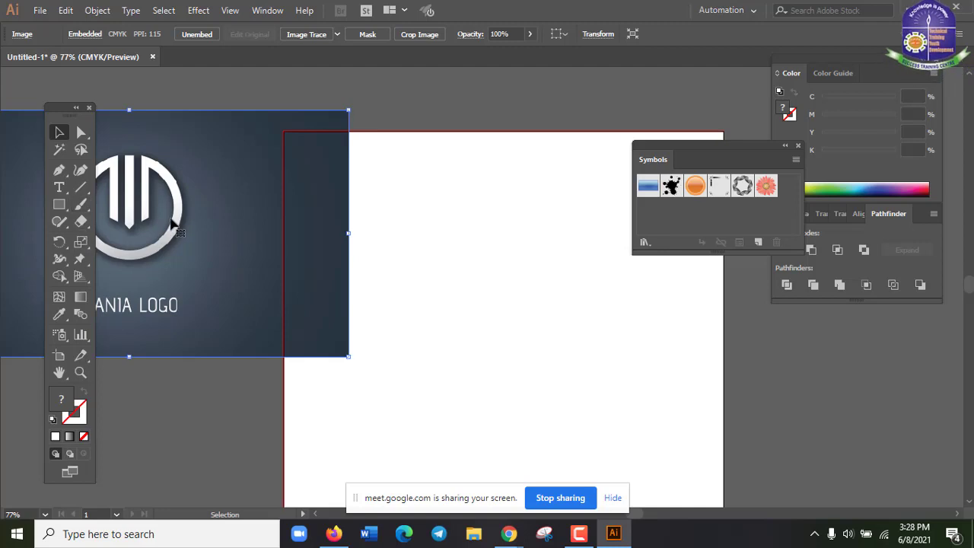
Step: Draw a rectangle covering the whole artboard
drag(67, 204, 114, 203)
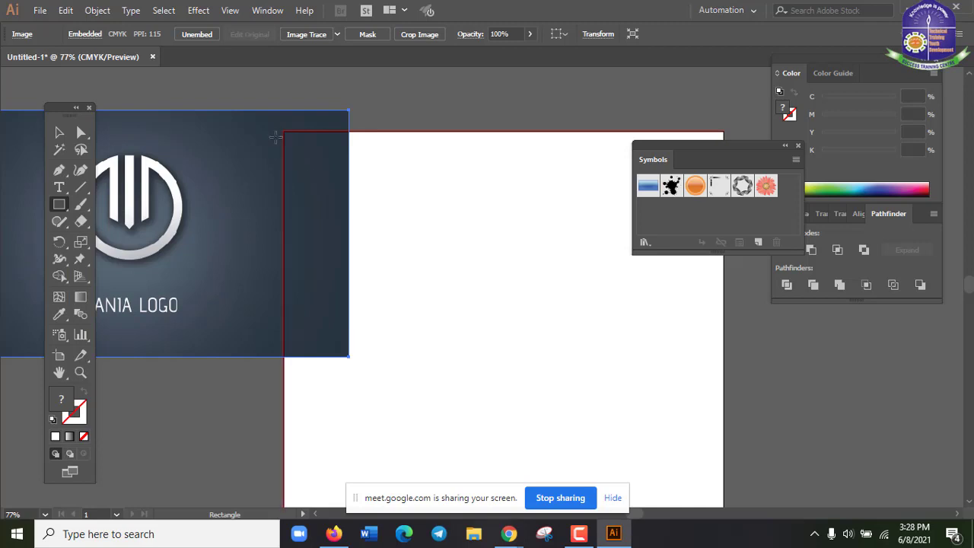
mouse_move(286, 131)
mouse_down()
mouse_move(559, 478)
mouse_move(672, 477)
mouse_move(722, 489)
mouse_move(727, 522)
mouse_move(716, 465)
mouse_move(724, 467)
mouse_up()
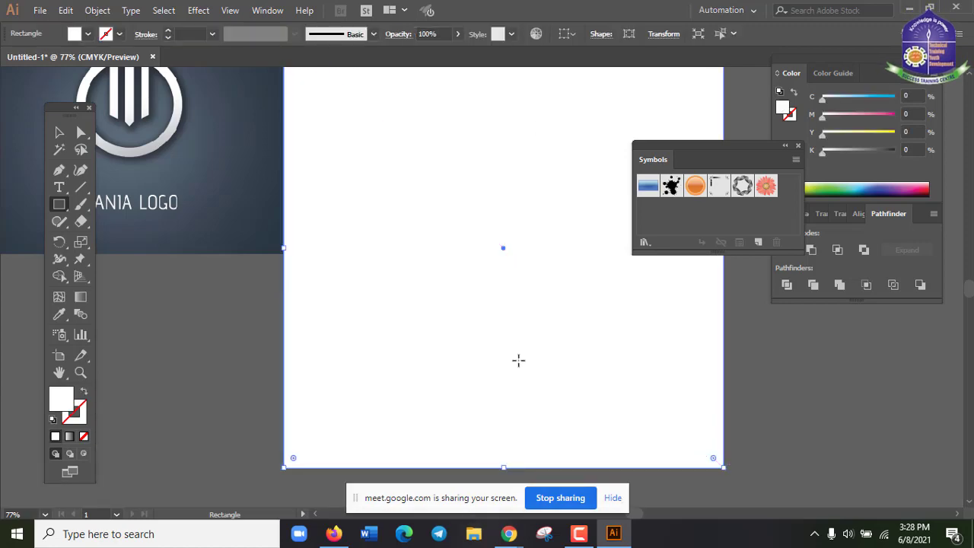
Step: Check the Google Meet call in Chrome and return to Illustrator
mouse_move(510, 533)
click(482, 477)
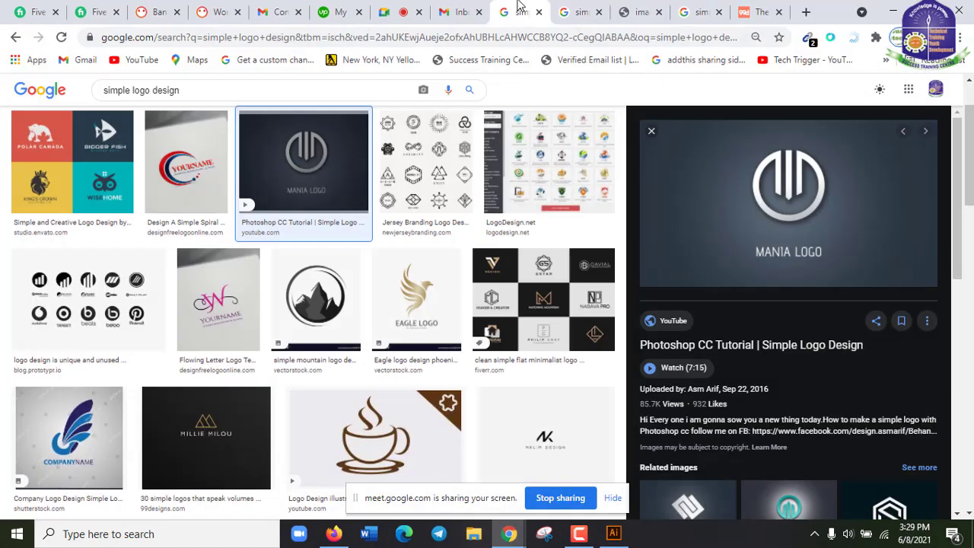
click(398, 6)
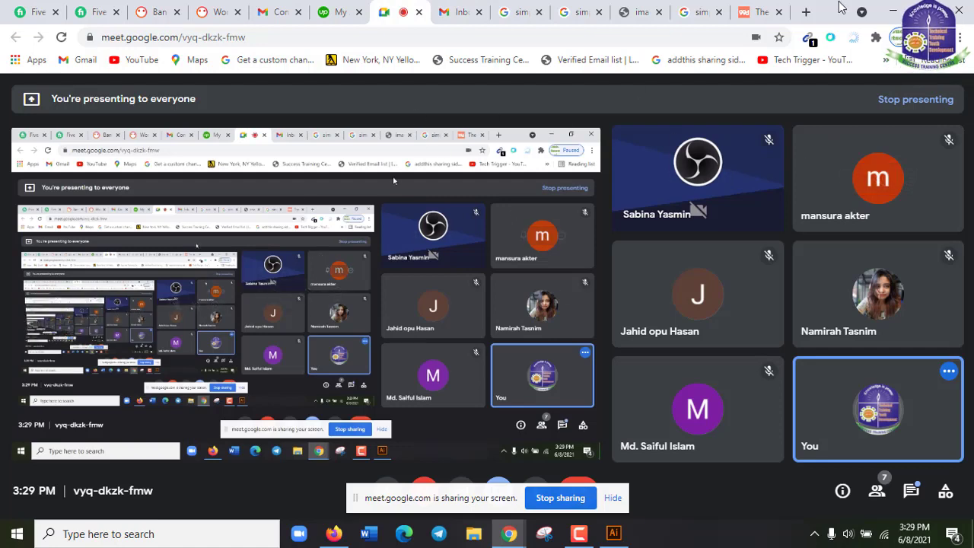
click(893, 8)
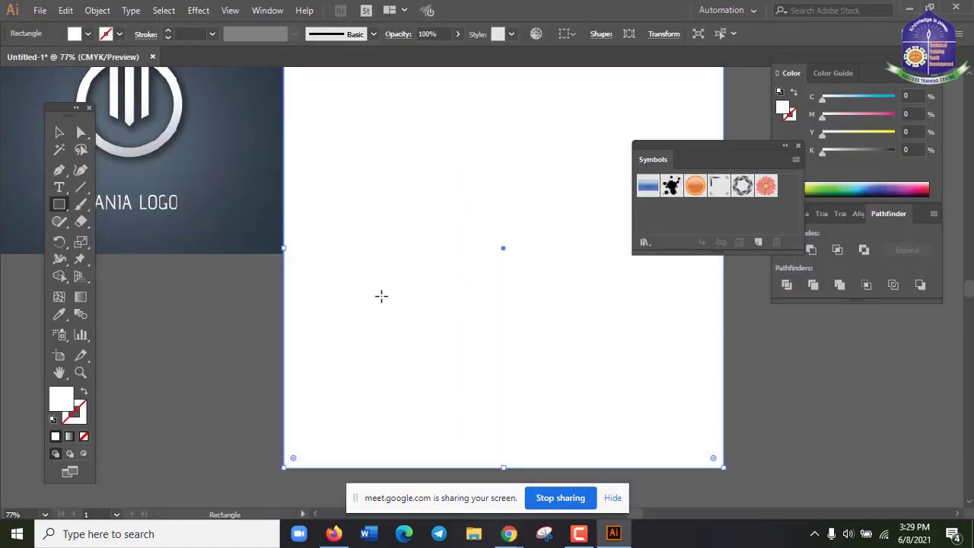
Step: Fill the background rectangle with the dark navy colour 1D1D3A
click(88, 35)
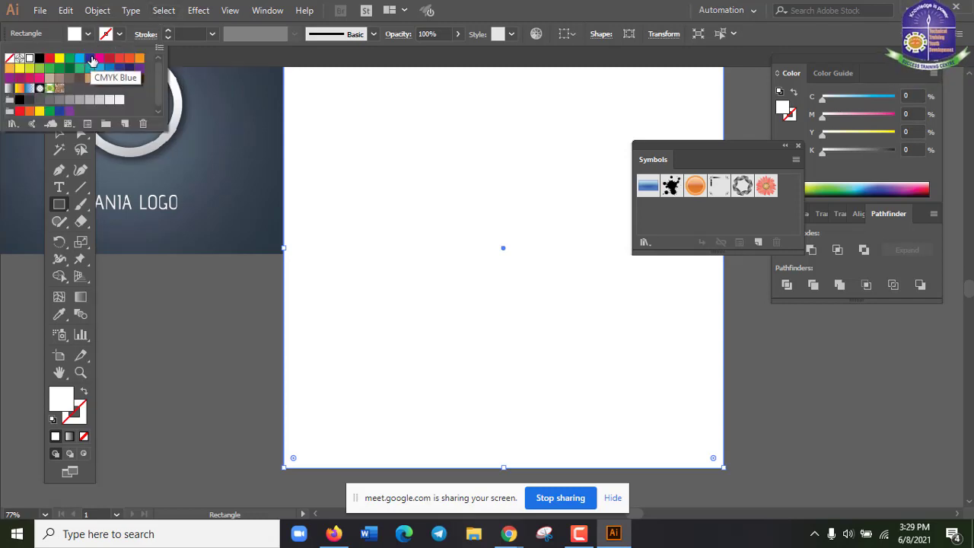
click(90, 59)
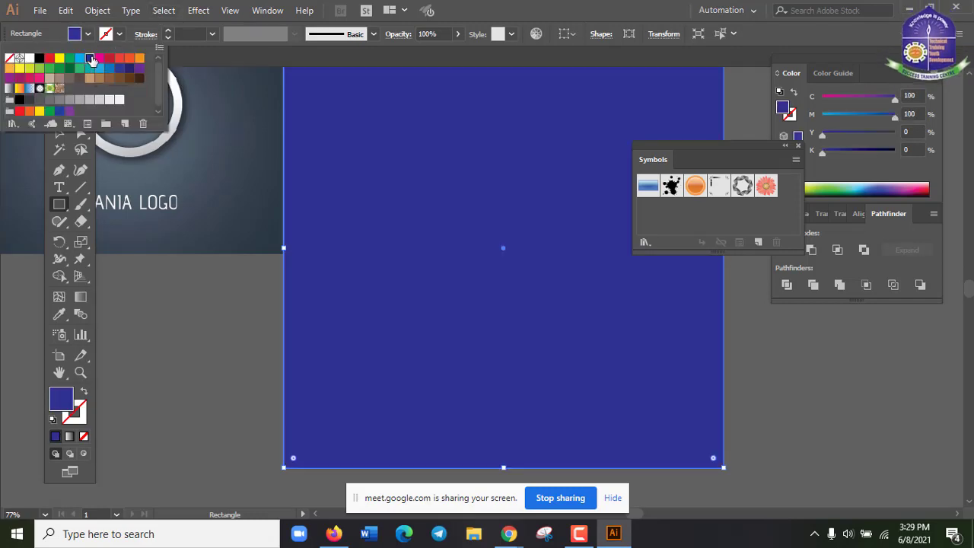
click(130, 70)
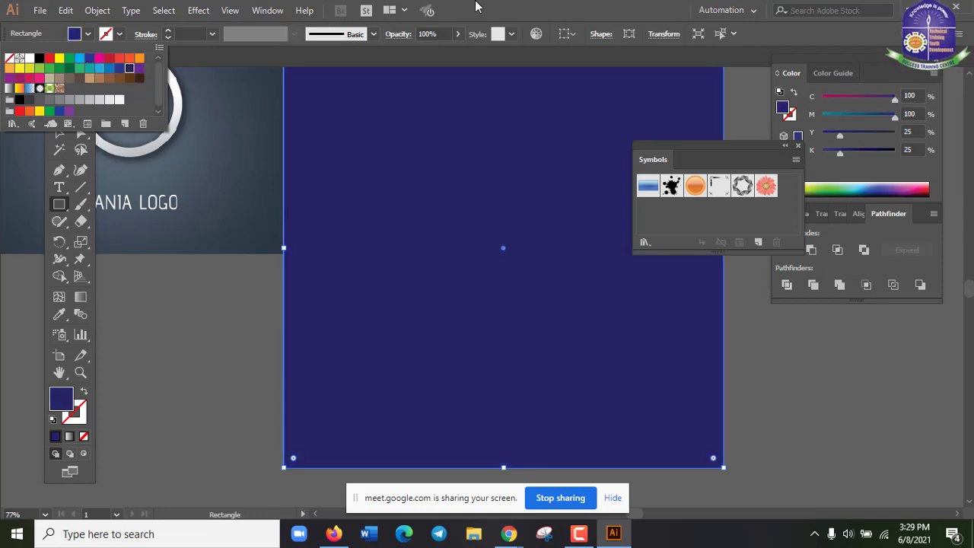
double_click(65, 408)
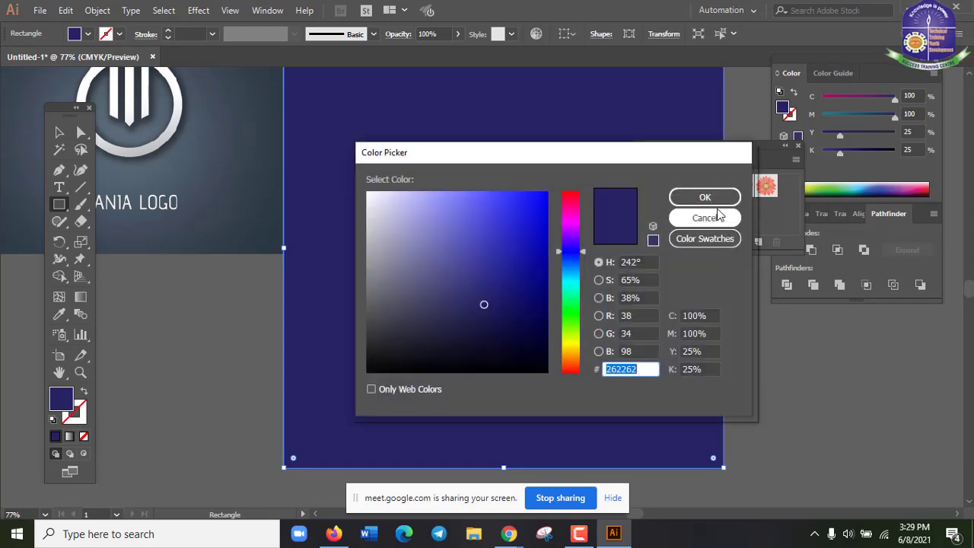
click(453, 216)
mouse_move(452, 217)
mouse_down()
mouse_move(487, 294)
mouse_move(467, 340)
mouse_move(458, 331)
mouse_up()
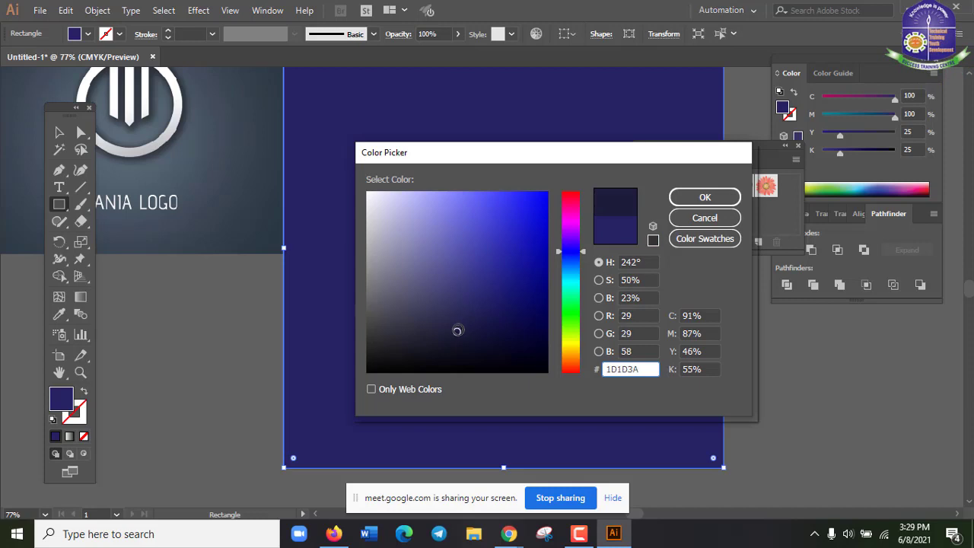
click(685, 200)
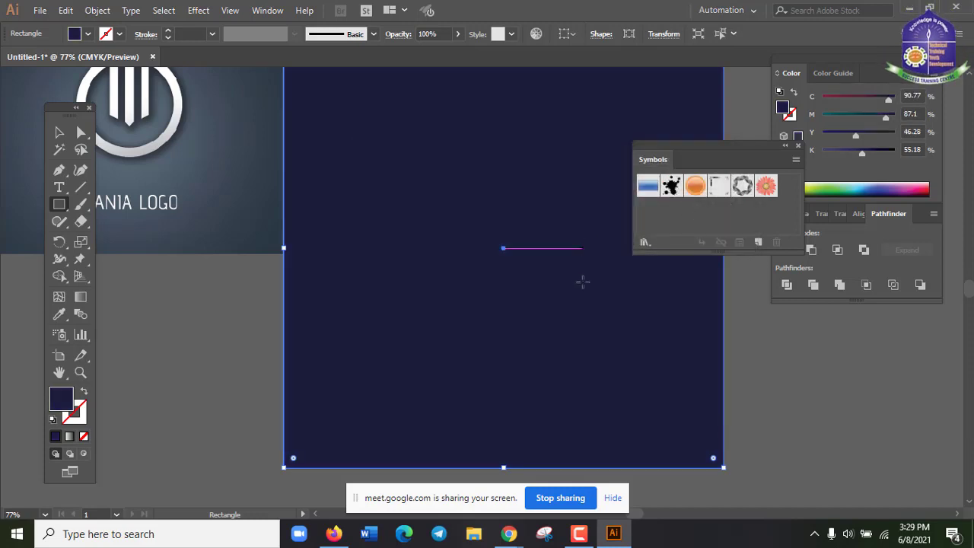
Step: Move the floating Symbols panel off the artboard to the empty area below the Pathfinder panel
scroll(590, 367, down, 1)
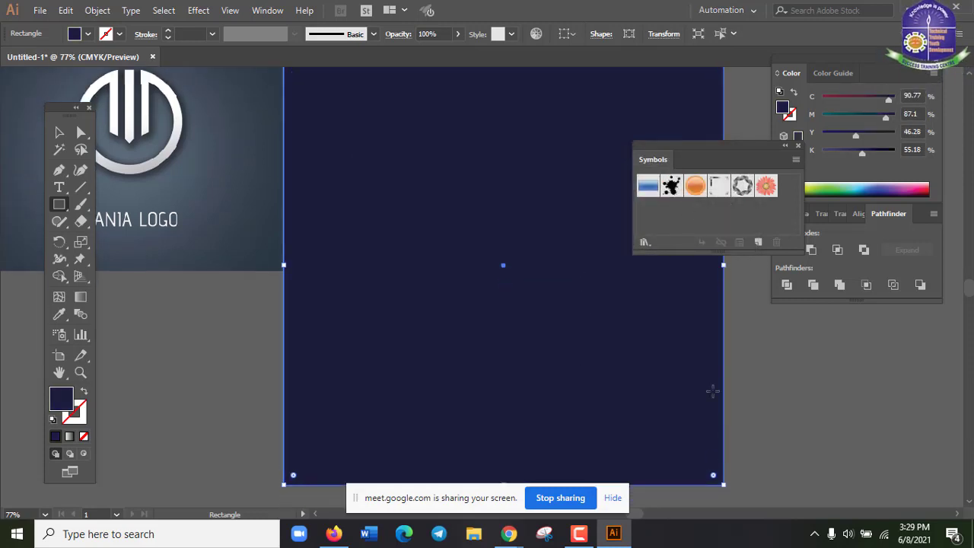
key(ctrl+minus)
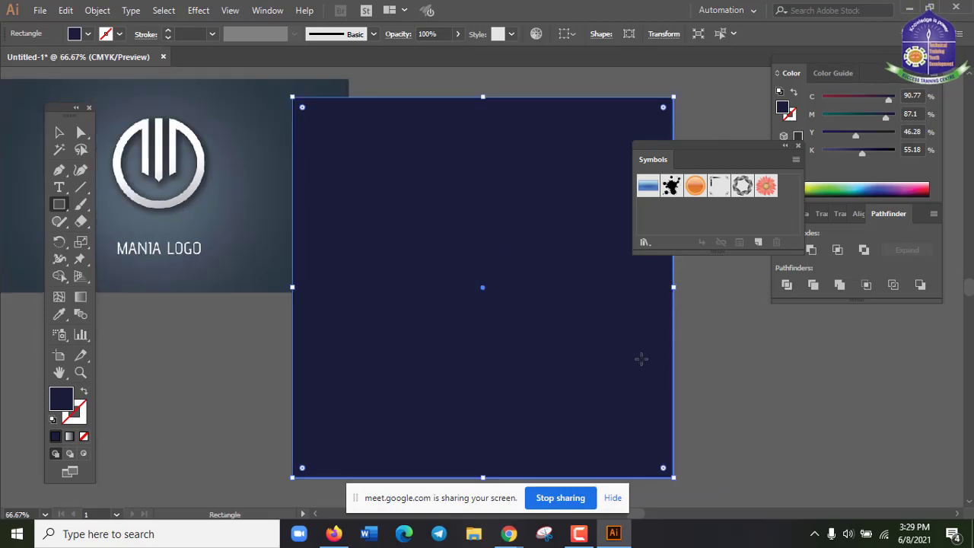
drag(713, 146, 861, 328)
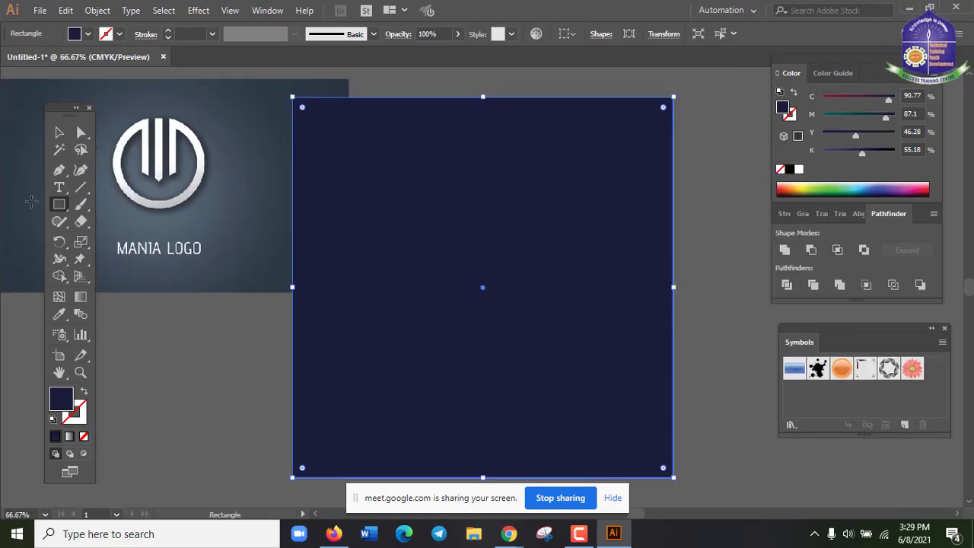
Step: Move the Mania Logo reference image lower beside the navy background and deselect everything
click(59, 132)
drag(215, 197, 217, 261)
click(207, 391)
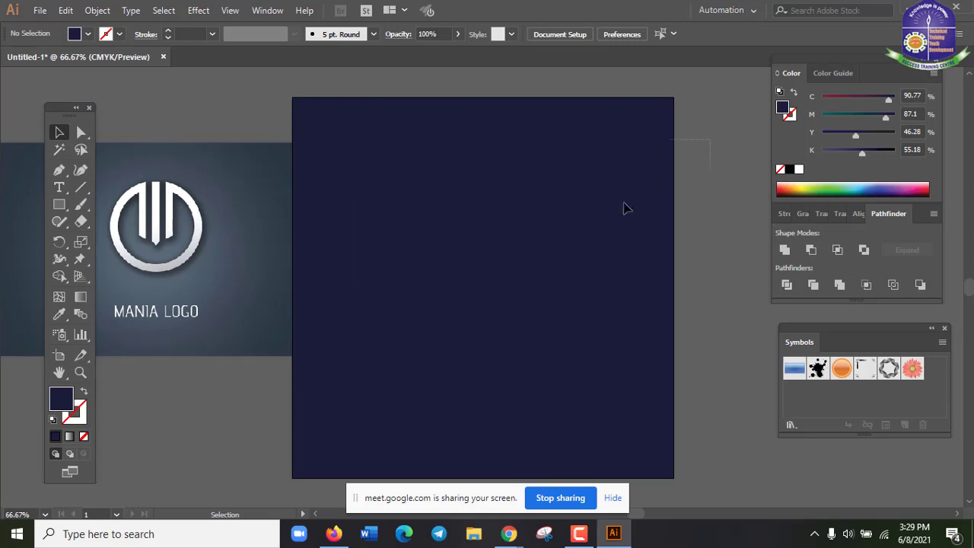
drag(623, 208, 611, 216)
key(ctrl+shift+a)
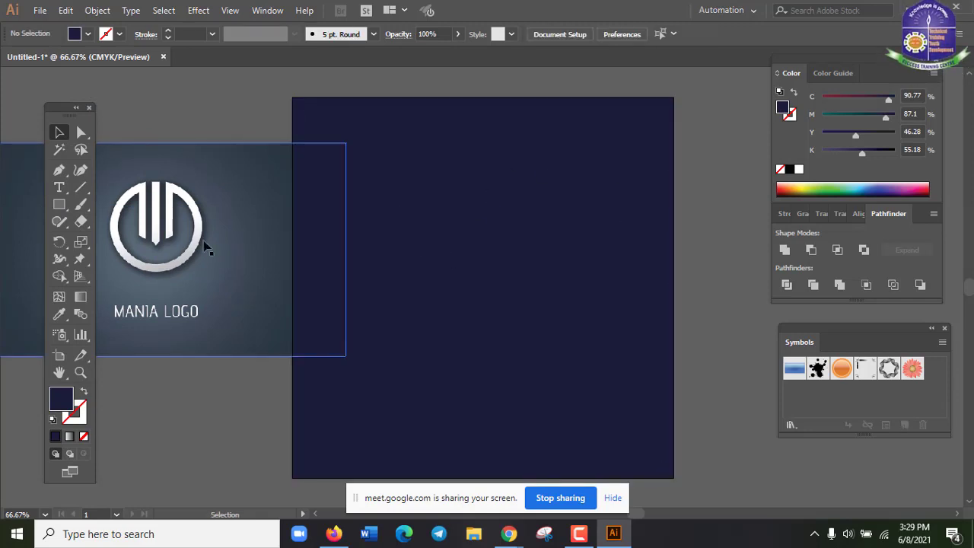
Step: Draw a circle about 405 px in diameter near the centre of the navy background
click(60, 204)
click(140, 238)
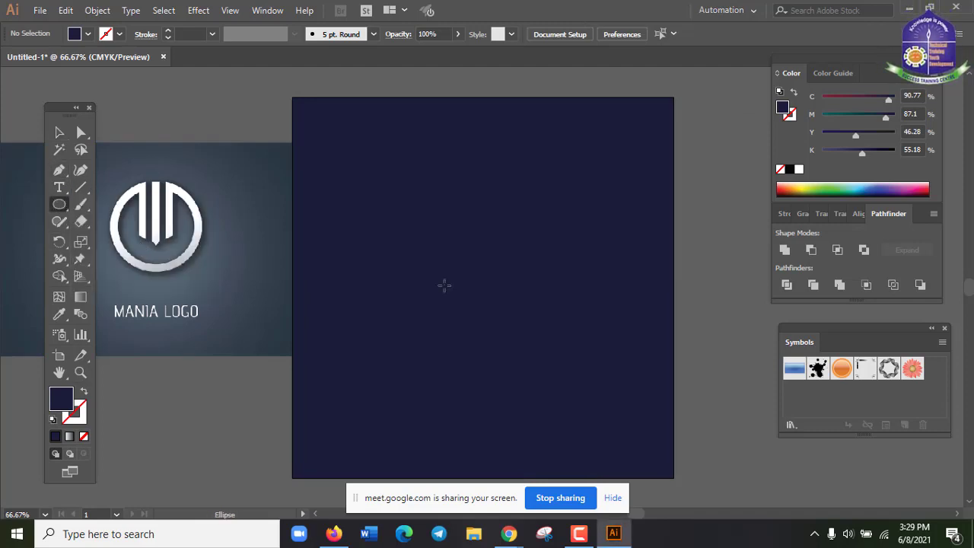
drag(392, 197, 585, 342)
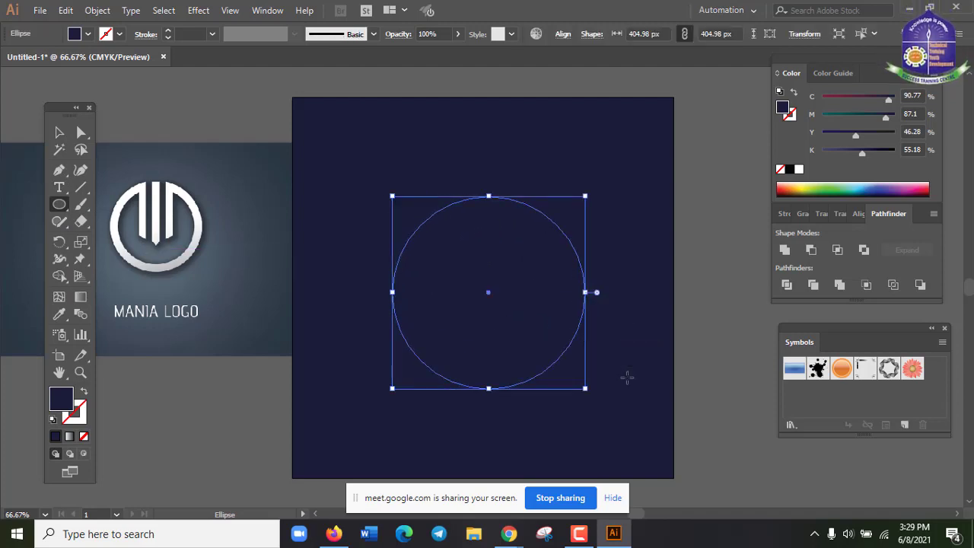
Step: Fill the circle with white
click(89, 35)
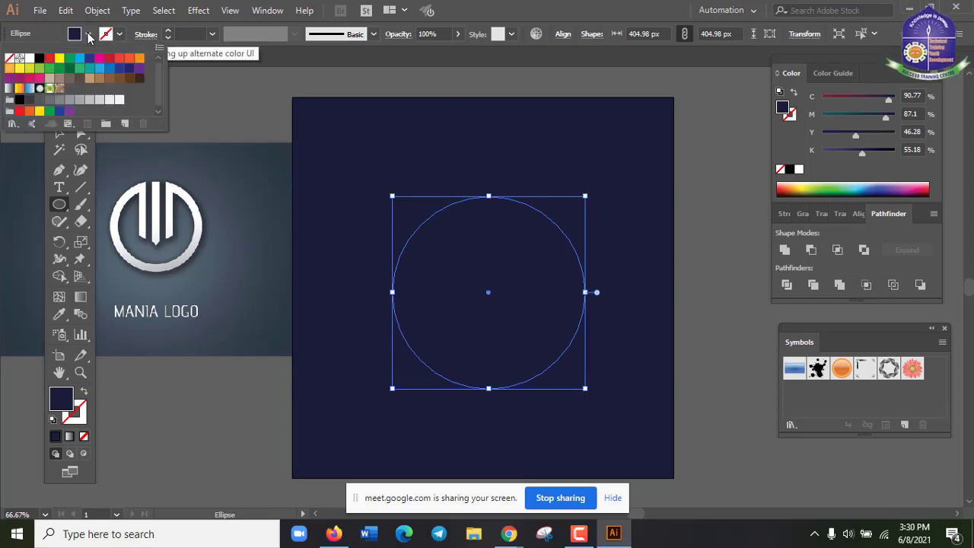
click(31, 59)
click(557, 6)
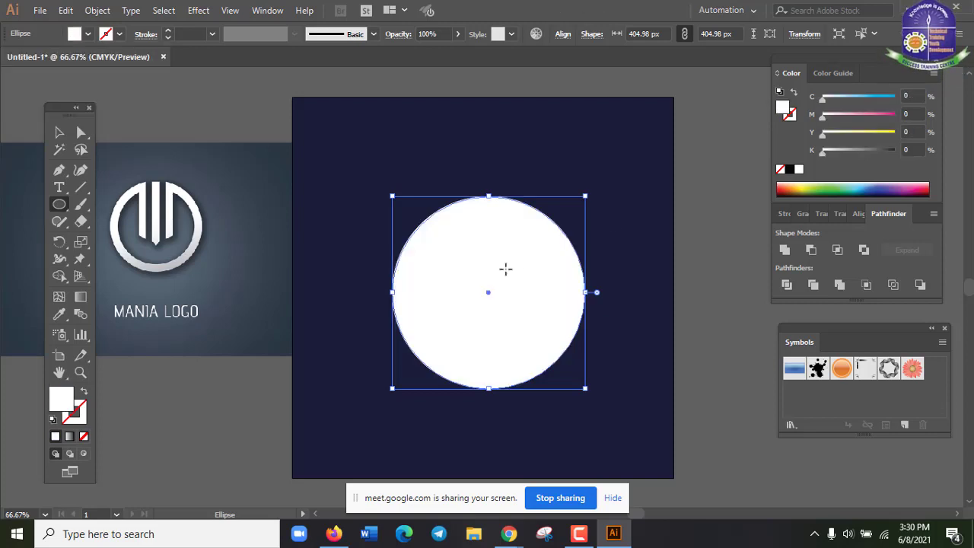
Step: Remove the white fill from the circle and give it a white stroke
click(107, 35)
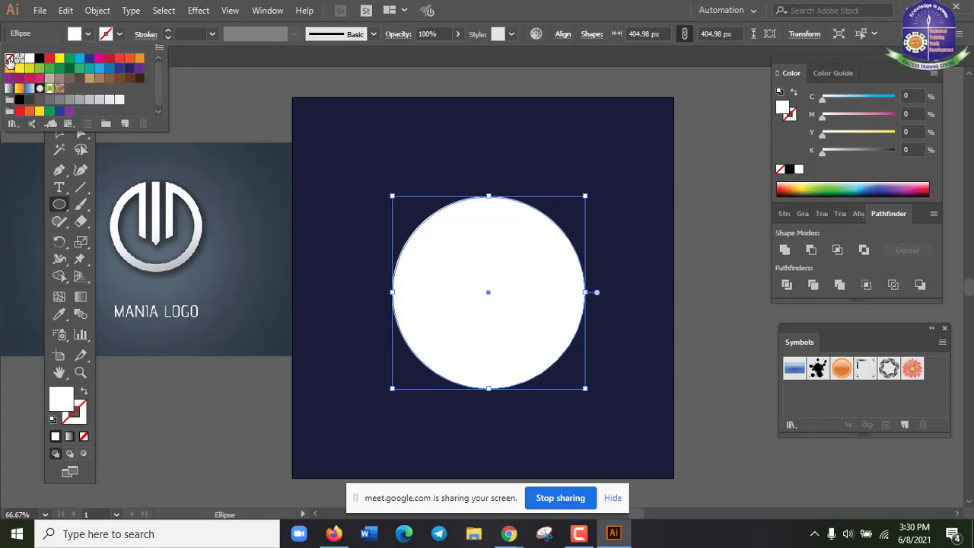
click(9, 59)
click(120, 36)
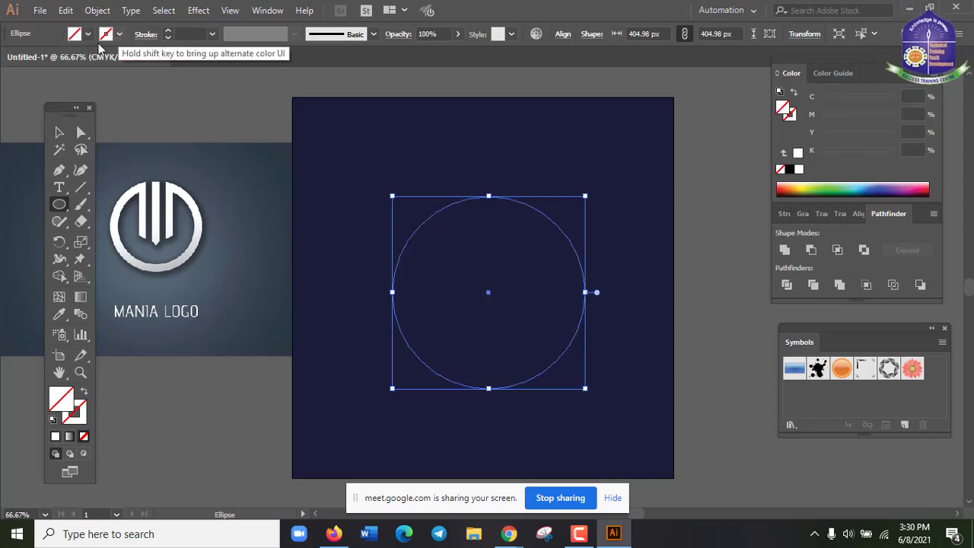
click(120, 37)
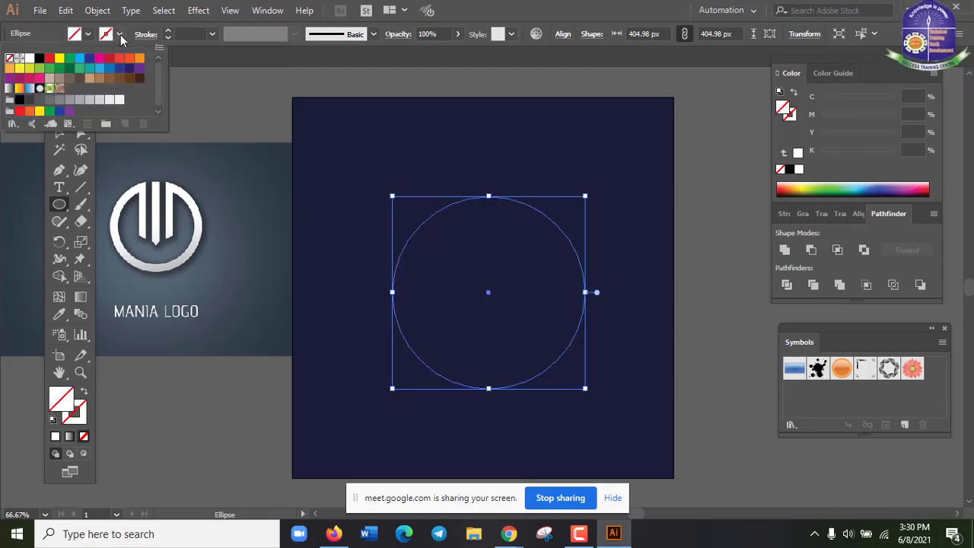
click(30, 59)
click(245, 188)
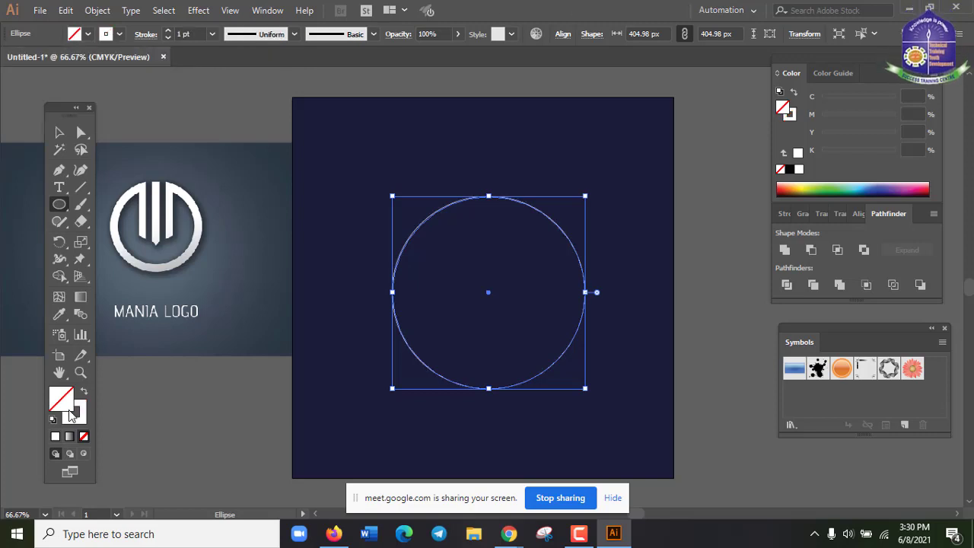
Step: Increase the circle's stroke weight to 29 pt to form a thick ring
click(169, 32)
click(170, 33)
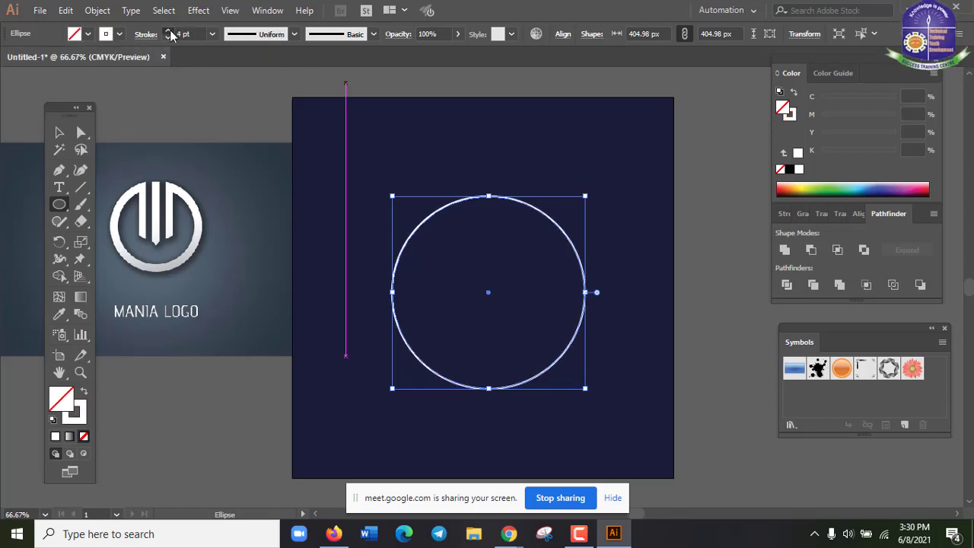
click(169, 32)
click(169, 32)
click(169, 32)
click(170, 33)
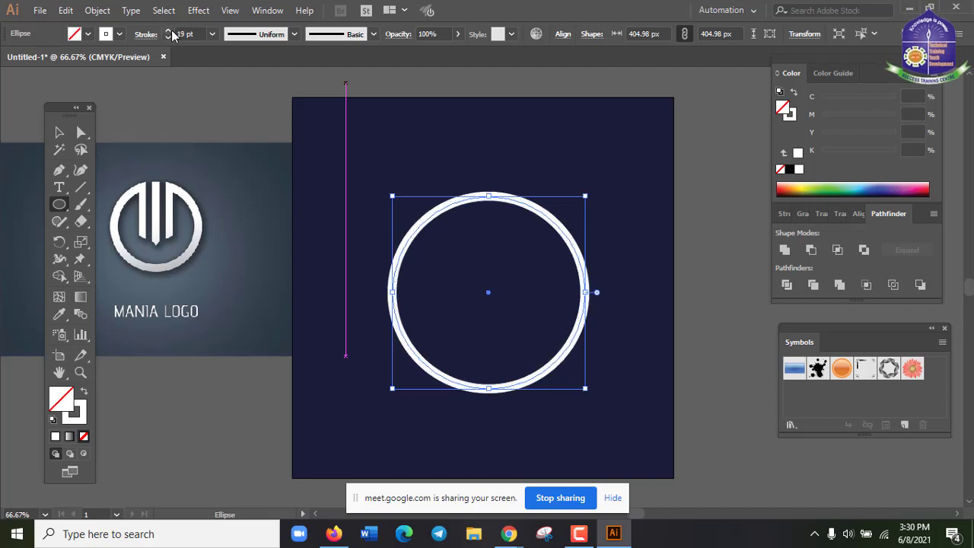
click(169, 32)
click(170, 33)
click(170, 33)
click(170, 33)
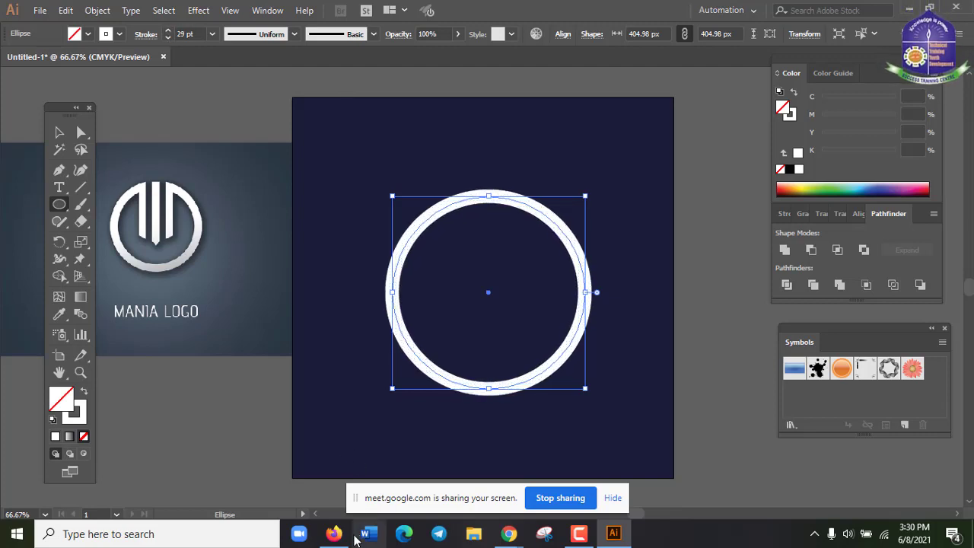
Step: Switch to the Google Meet call in Chrome to check on the class, and return to Illustrator
mouse_move(333, 536)
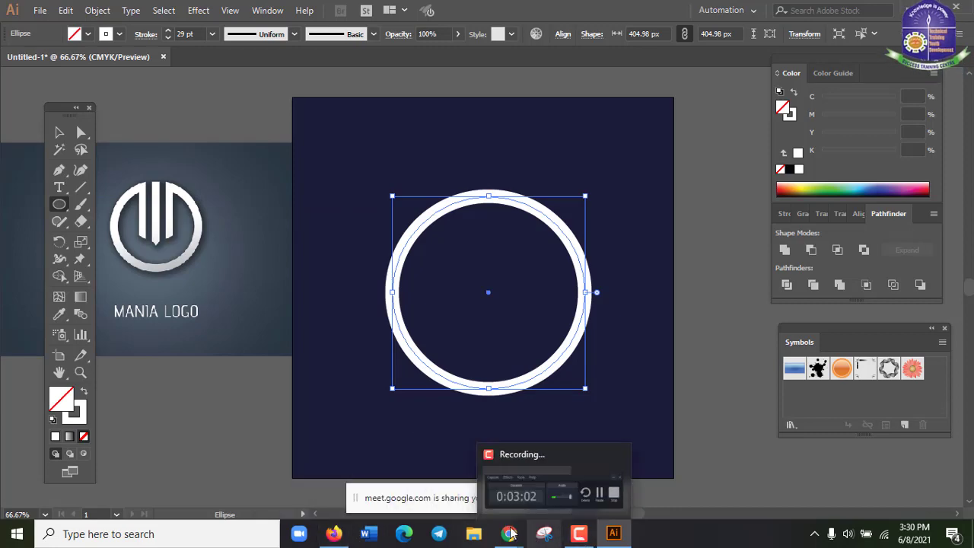
mouse_move(508, 534)
click(472, 479)
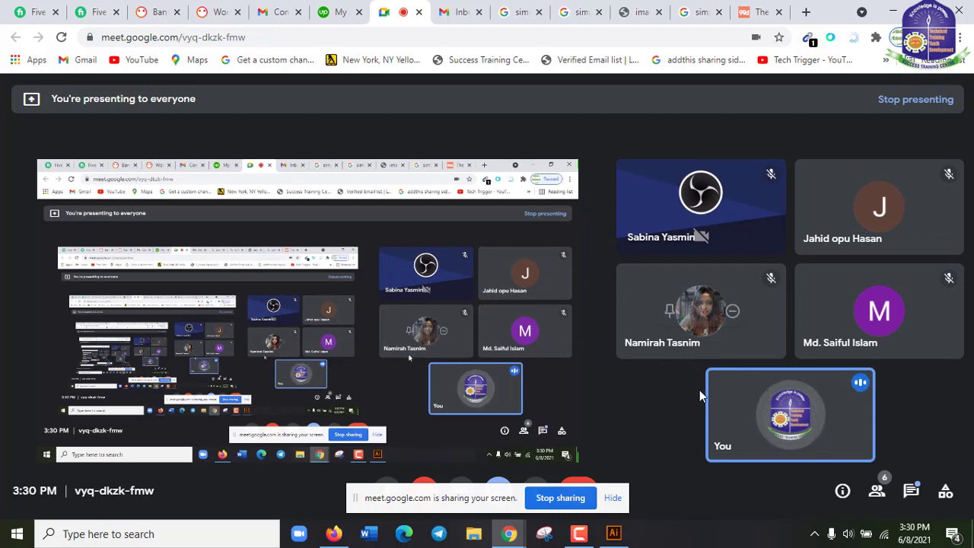
click(893, 10)
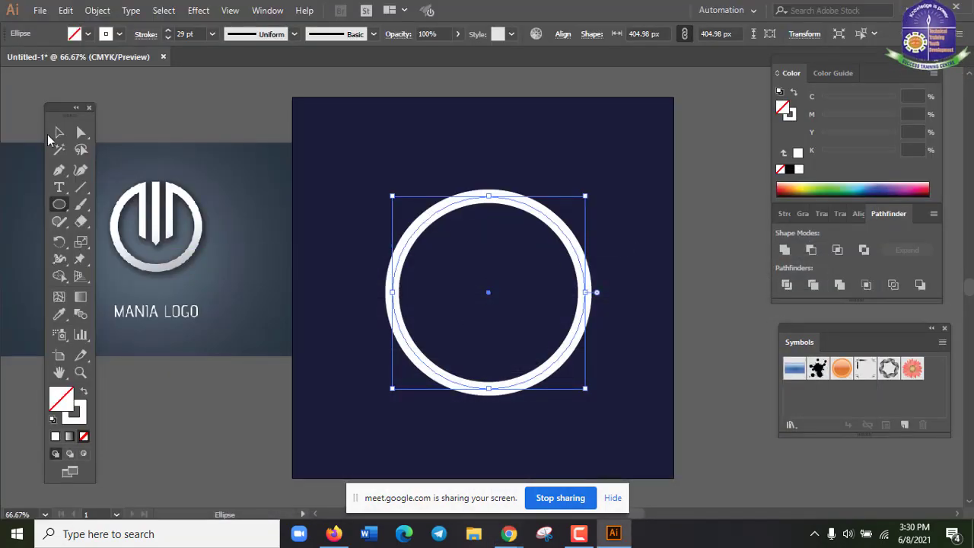
Step: Move the ring slightly up and to the right, and expand its fill and stroke into an editable shape
click(63, 133)
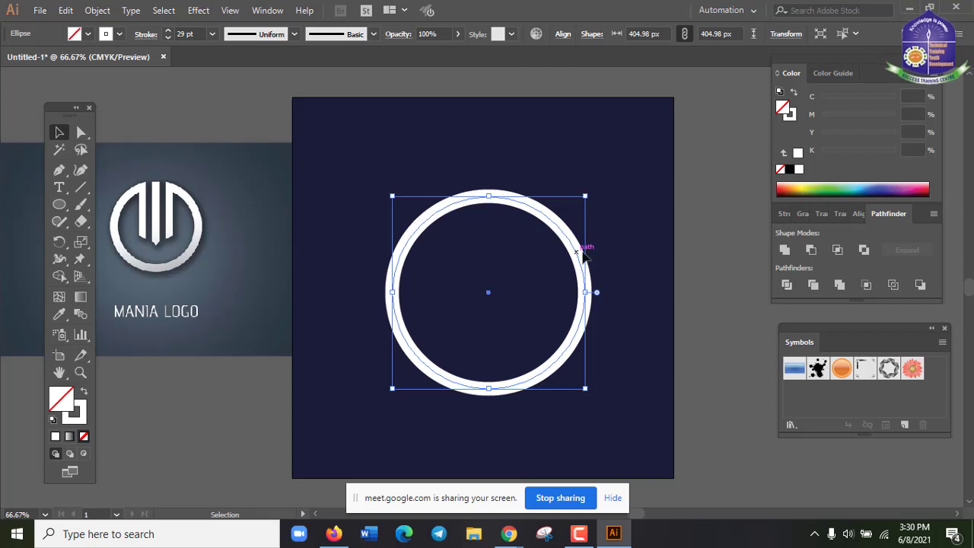
mouse_move(584, 255)
mouse_down()
mouse_move(618, 257)
mouse_move(590, 268)
mouse_move(596, 251)
mouse_up()
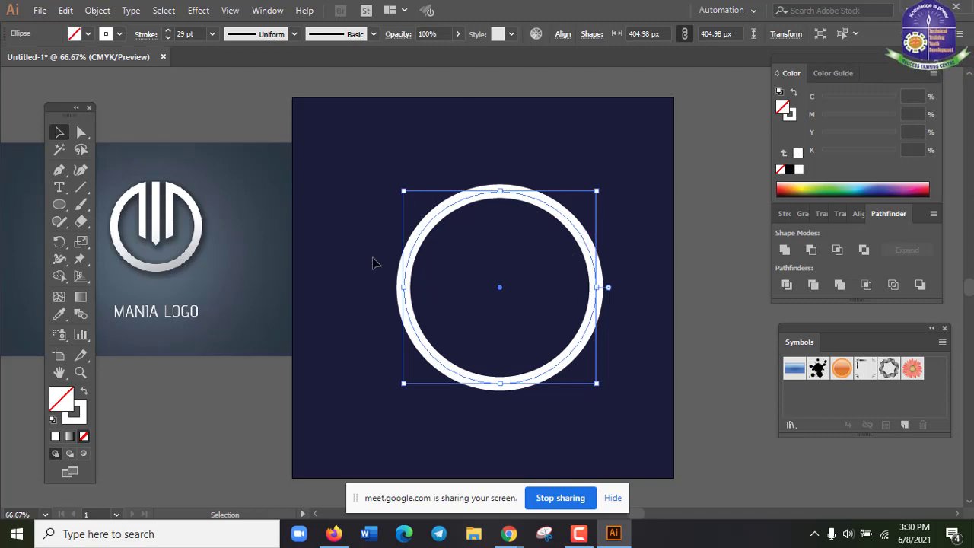
click(100, 12)
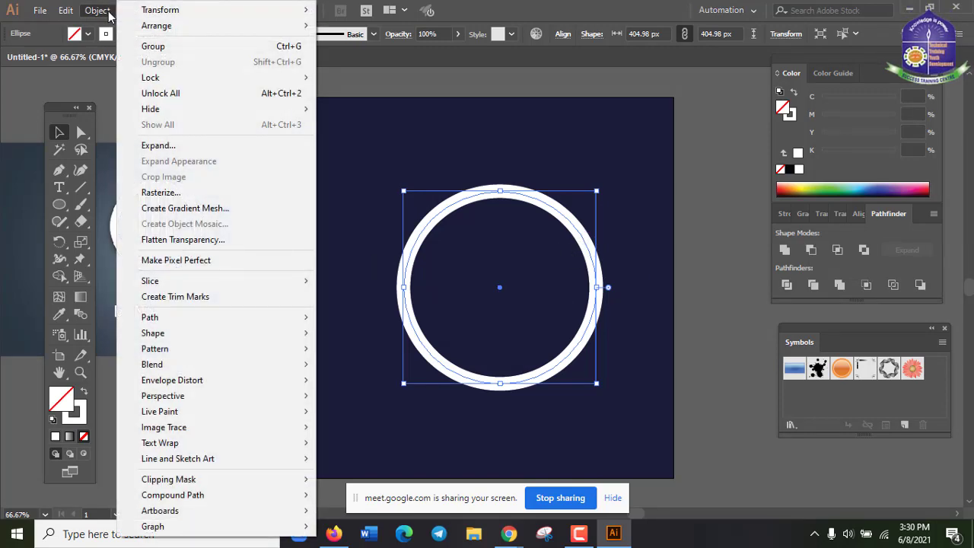
click(188, 146)
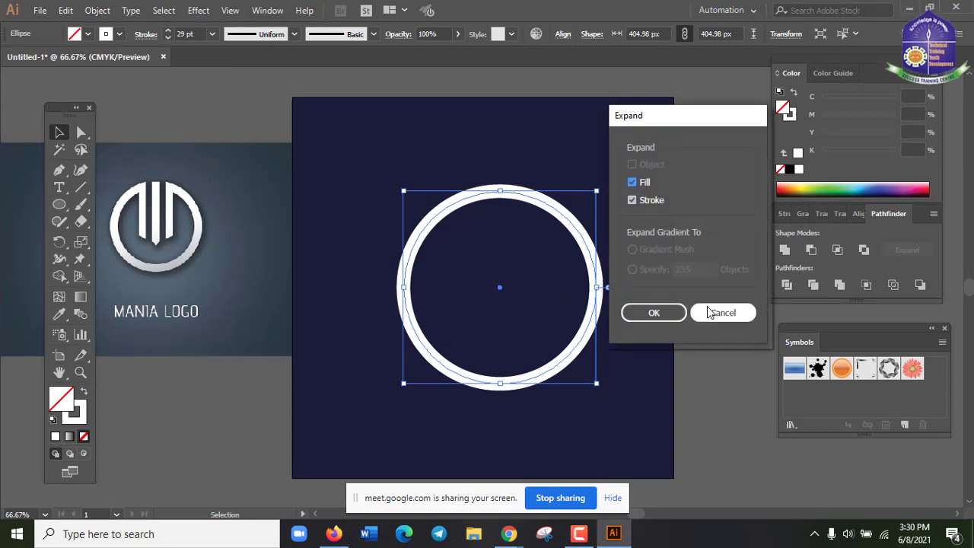
click(651, 316)
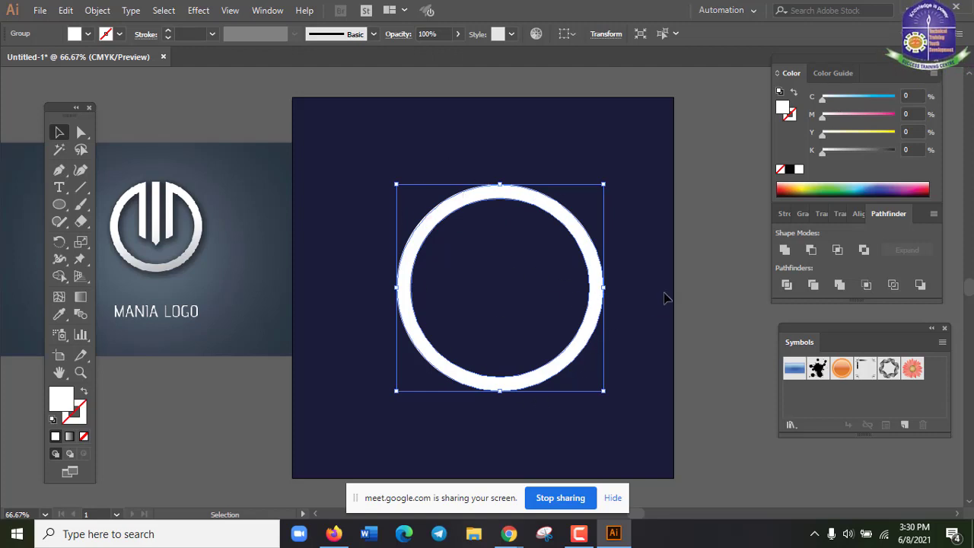
click(715, 278)
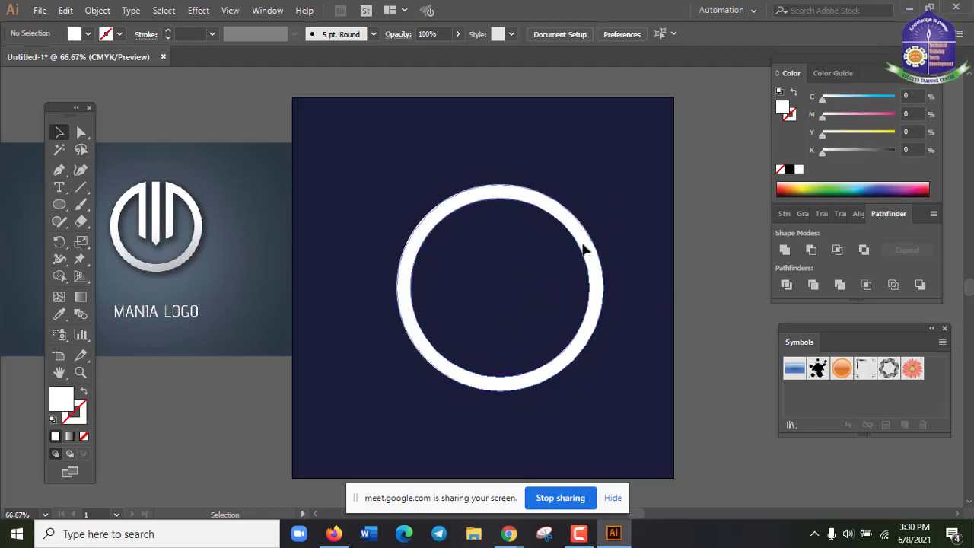
Step: Try blue, magenta and orange swatch fills on the expanded ring and return it to white
click(580, 253)
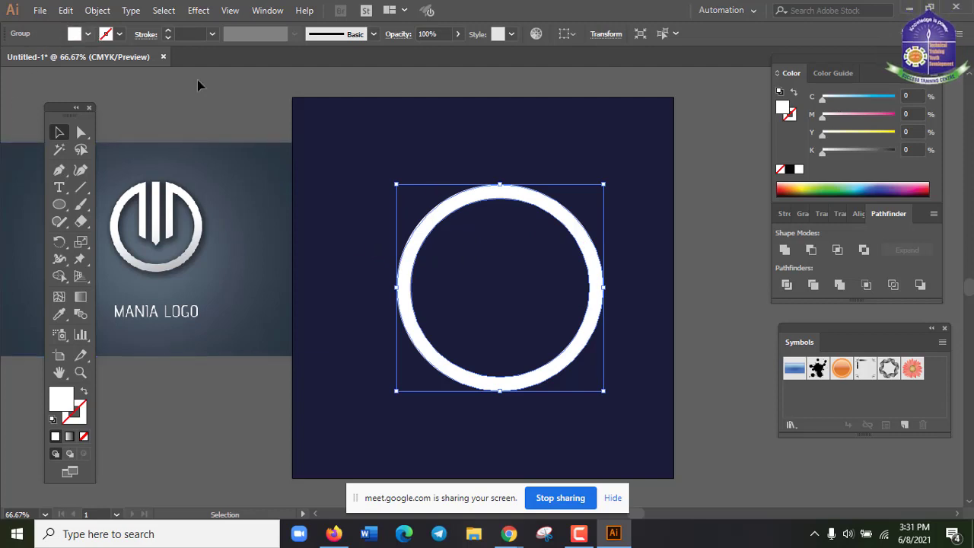
click(88, 37)
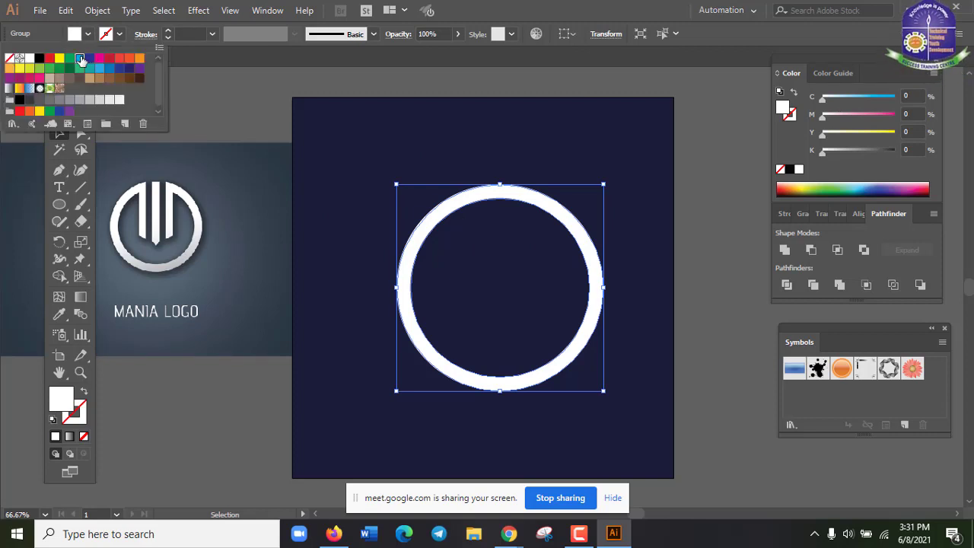
click(77, 59)
click(100, 59)
click(129, 59)
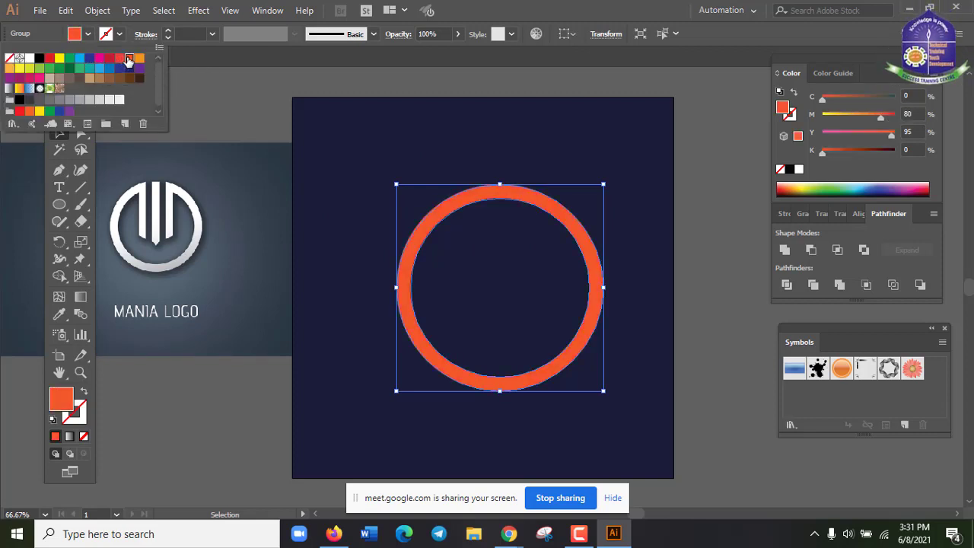
click(28, 59)
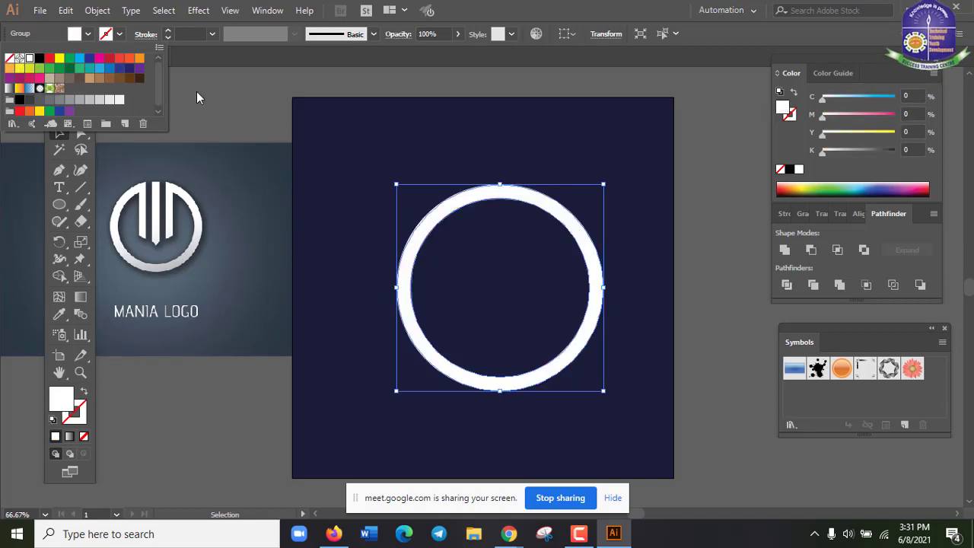
click(586, 12)
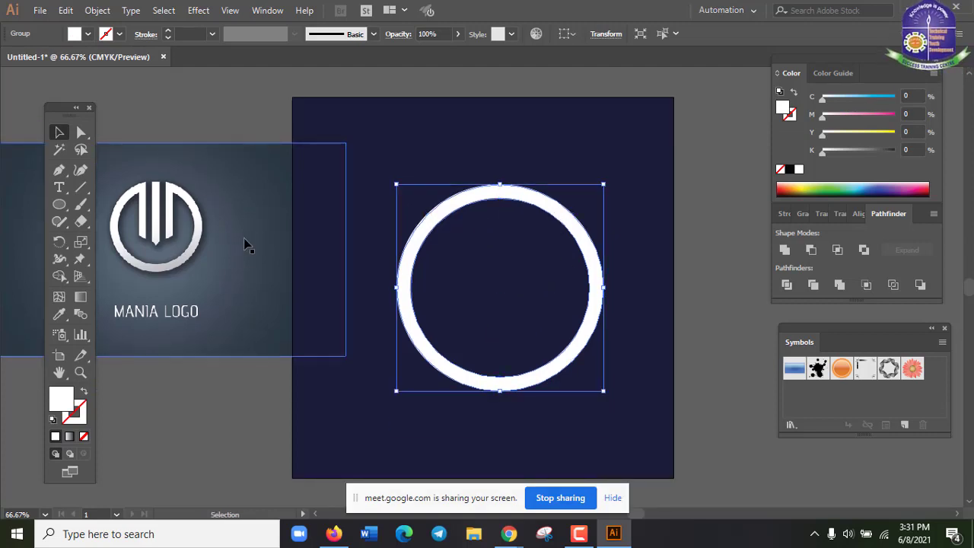
Step: Enlarge the Mania Logo reference image and reposition it partly behind the navy background, leaving everything deselected
click(236, 238)
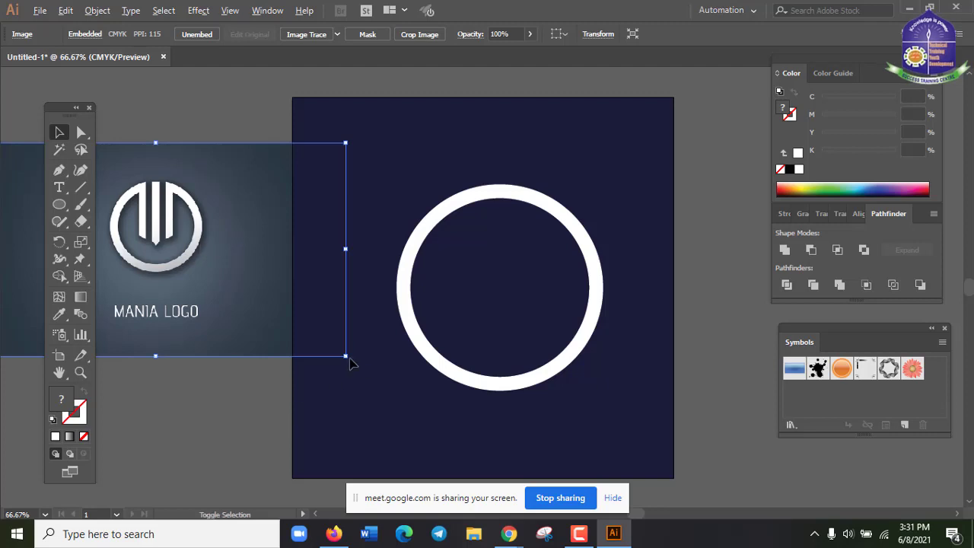
drag(346, 355, 413, 420)
drag(251, 309, 270, 335)
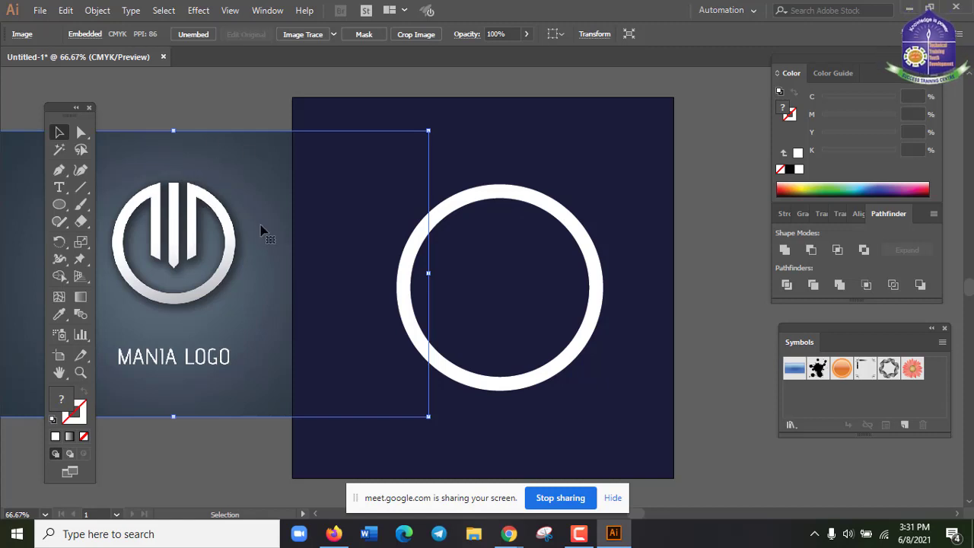
click(351, 230)
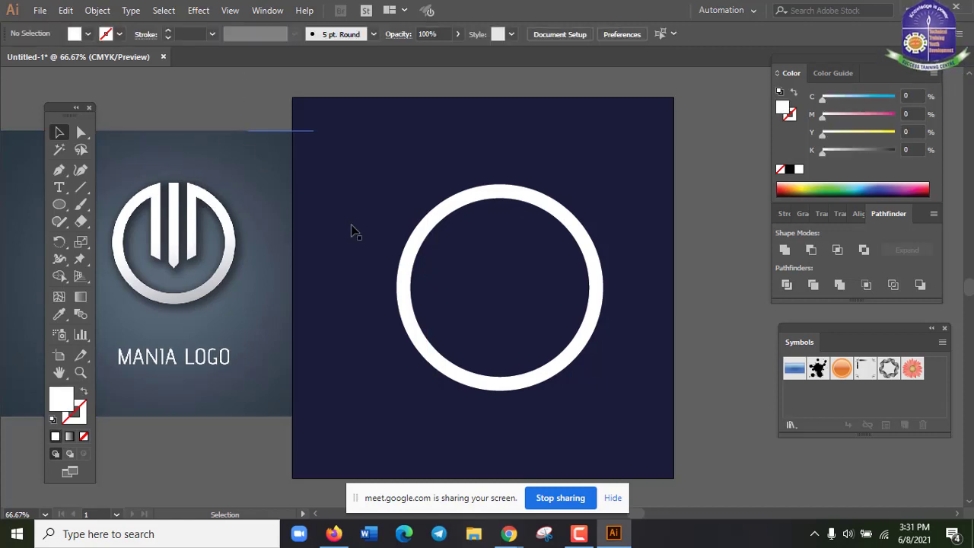
click(565, 224)
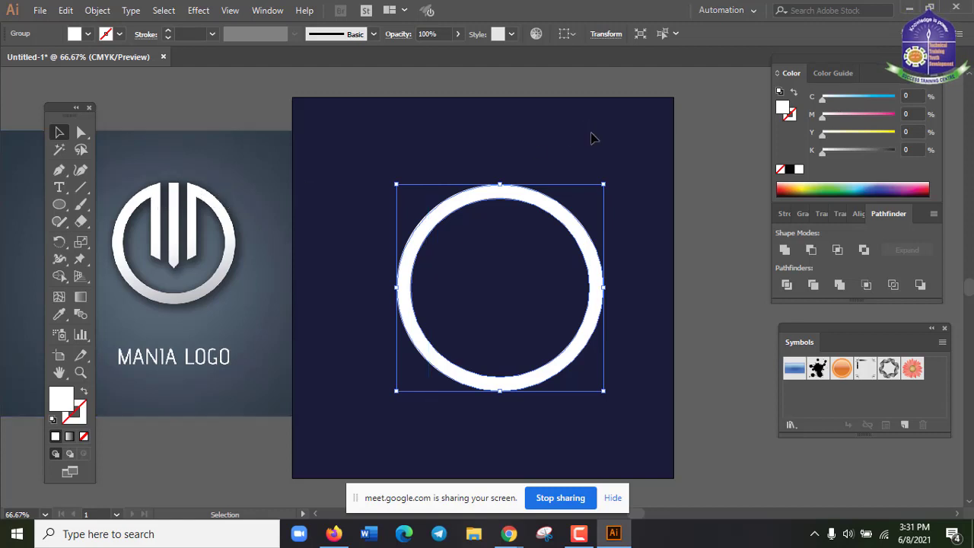
click(724, 148)
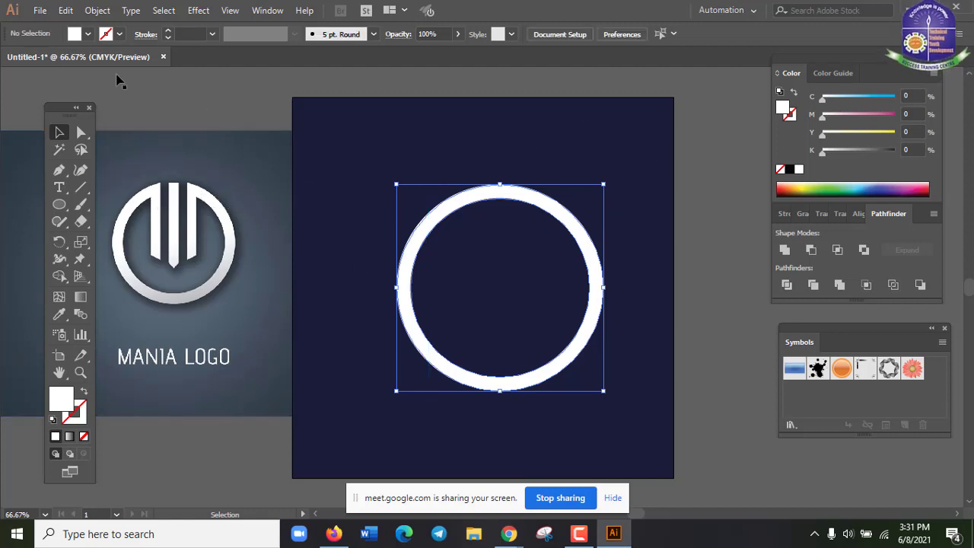
Step: Draw a nearly square white rectangle across the ring's top centre
click(82, 189)
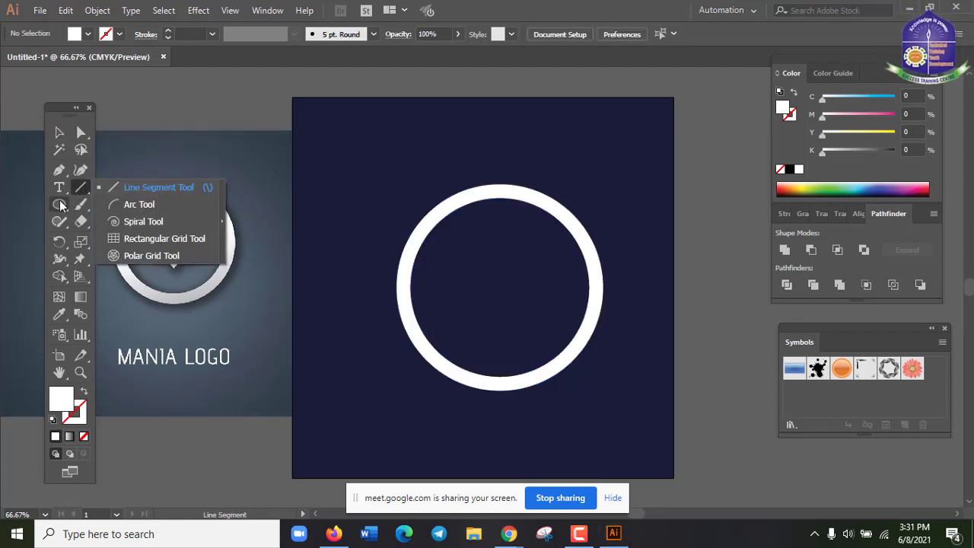
click(59, 204)
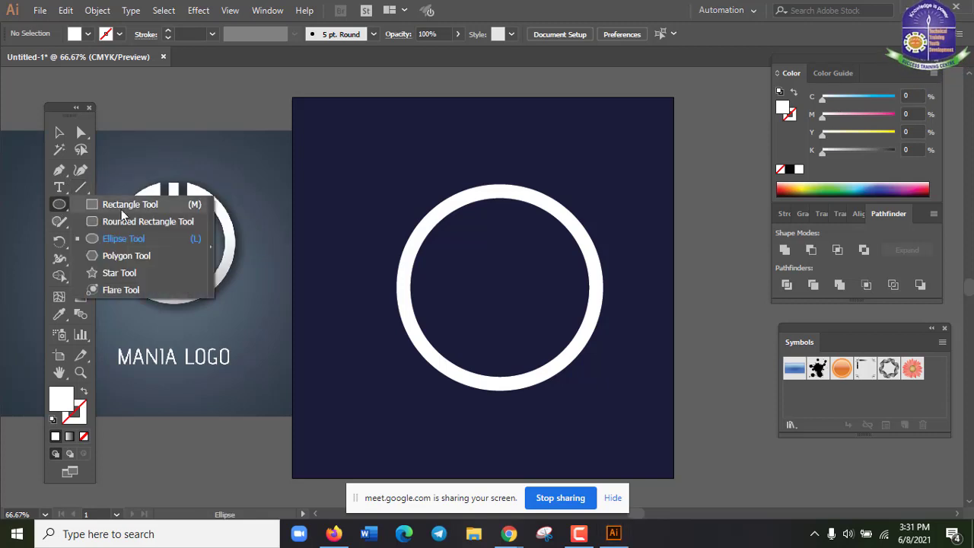
click(137, 204)
drag(487, 198, 545, 262)
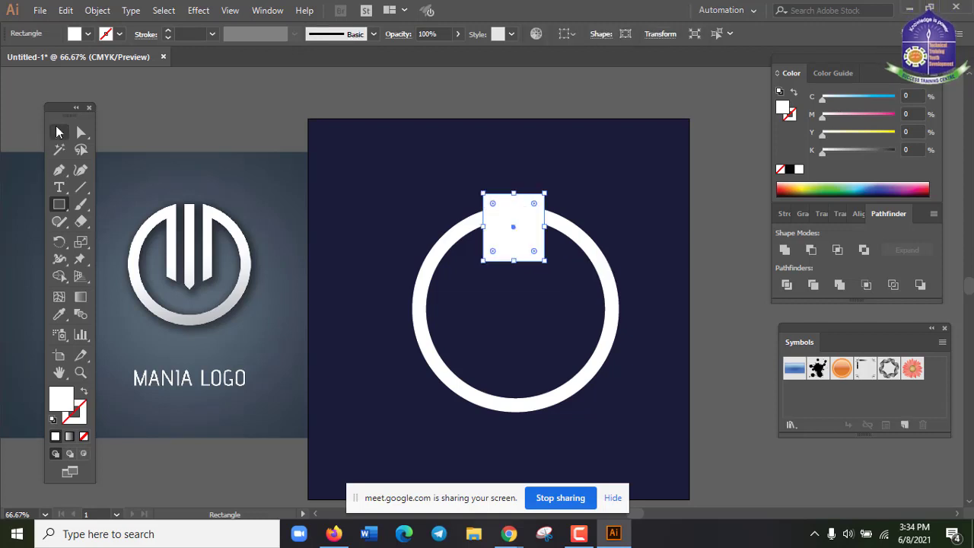
Step: Subtract the white rectangle from the ring with Minus Front to cut a gap at its top
click(59, 132)
click(674, 251)
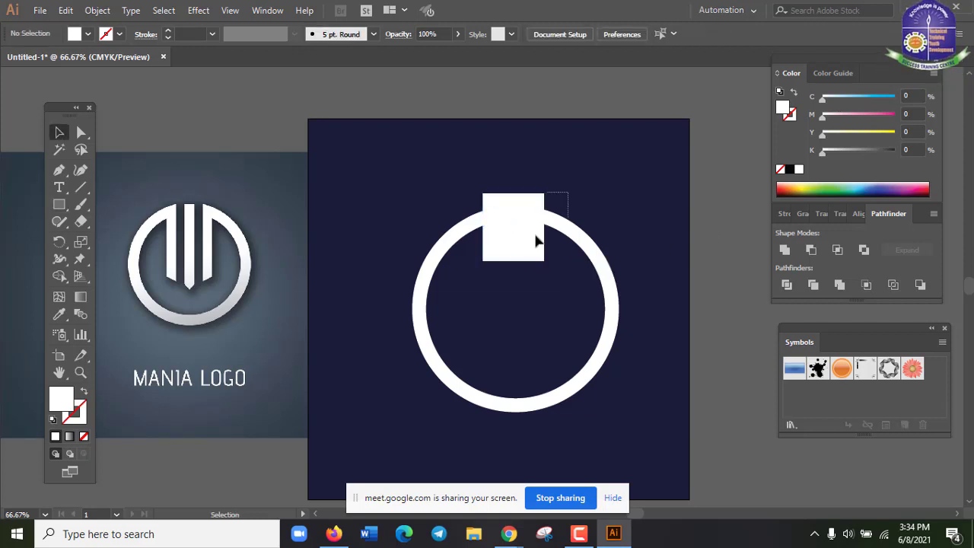
key(ctrl+a)
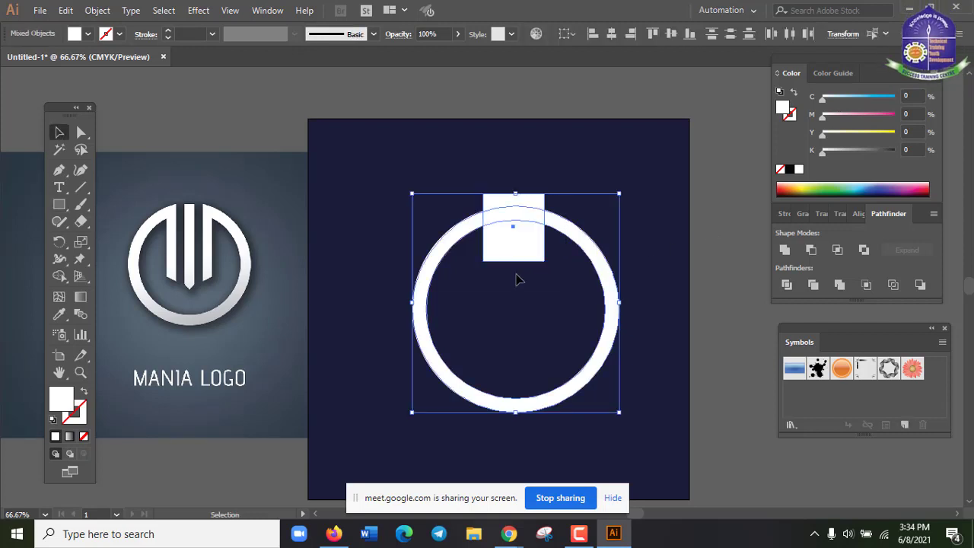
click(812, 252)
click(592, 161)
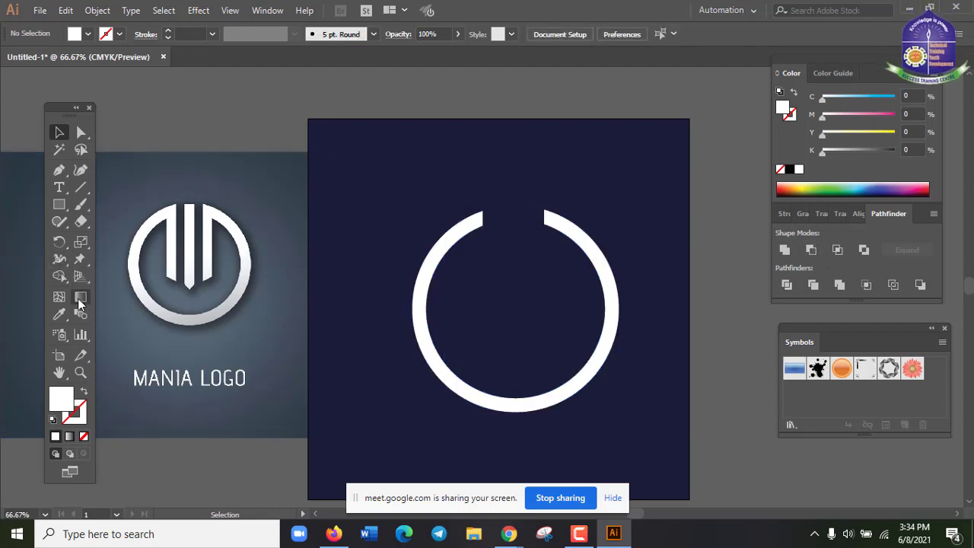
Step: Draw a narrow vertical white bar extending down into the ring from the left edge of the top gap
click(59, 206)
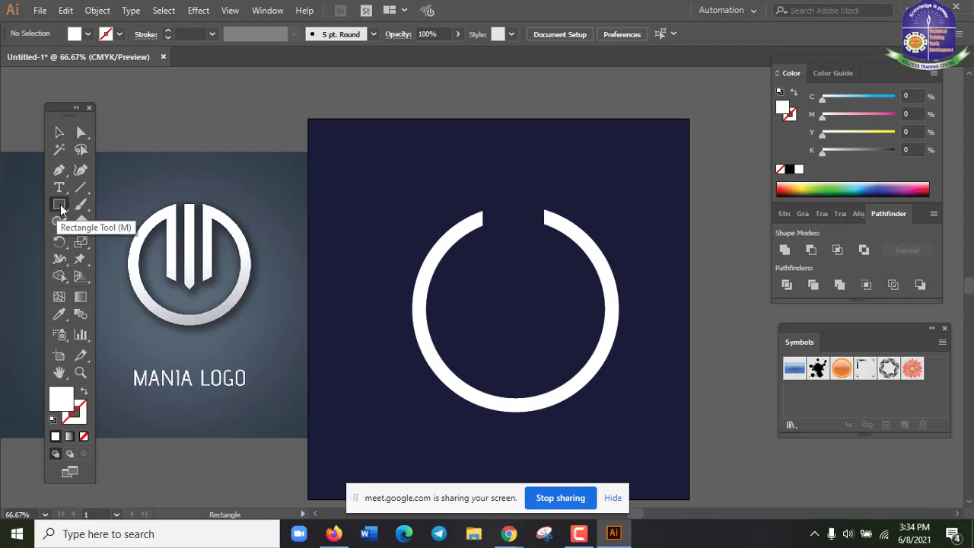
drag(60, 204, 97, 202)
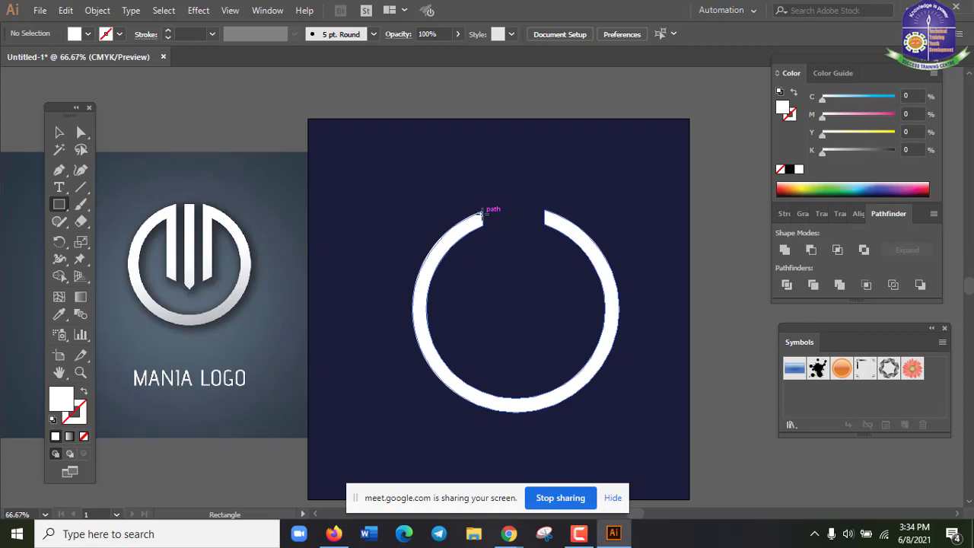
drag(482, 213, 499, 289)
key(v)
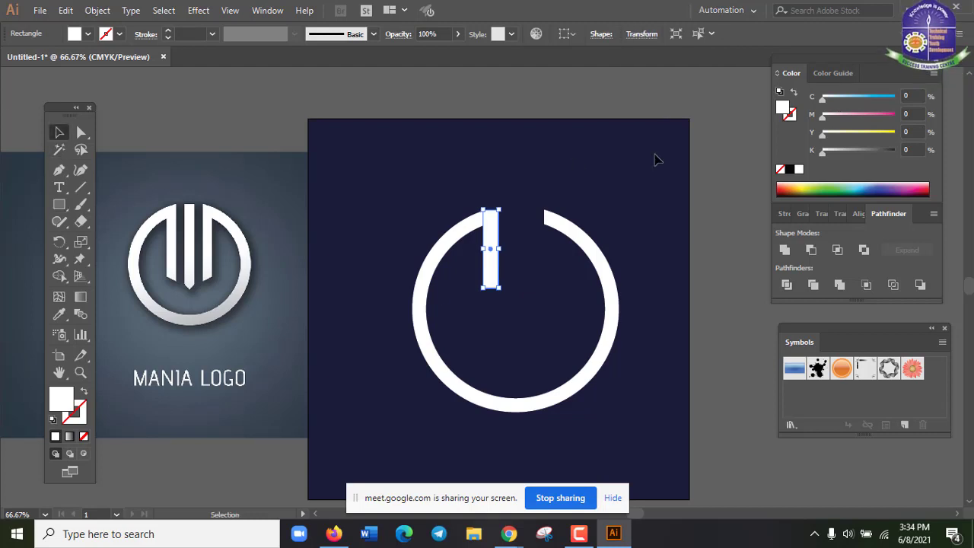
Step: Inspect the vertical bar against the ring's cut edge in outline view, and return to preview with nothing selected
click(700, 201)
click(494, 251)
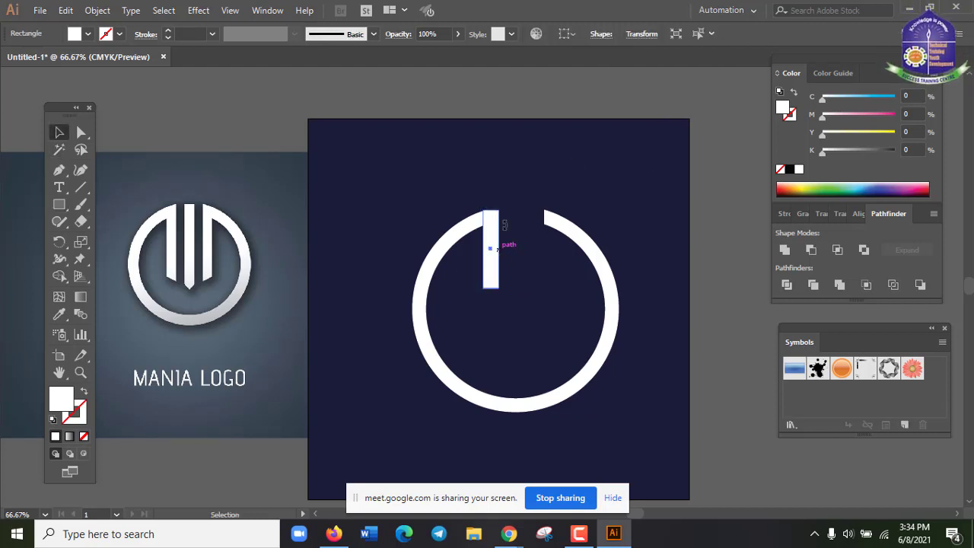
key(ctrl+y)
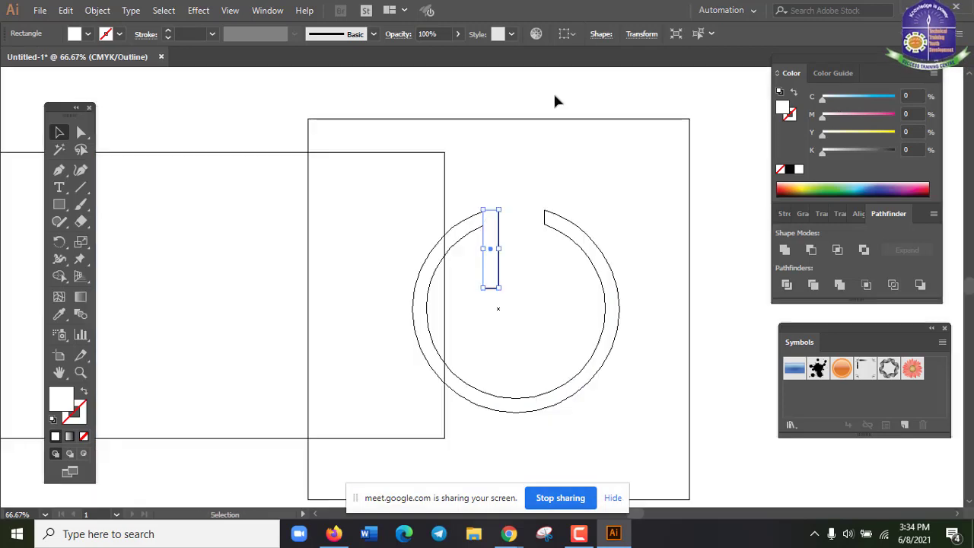
click(492, 223)
key(a)
key(ctrl+y)
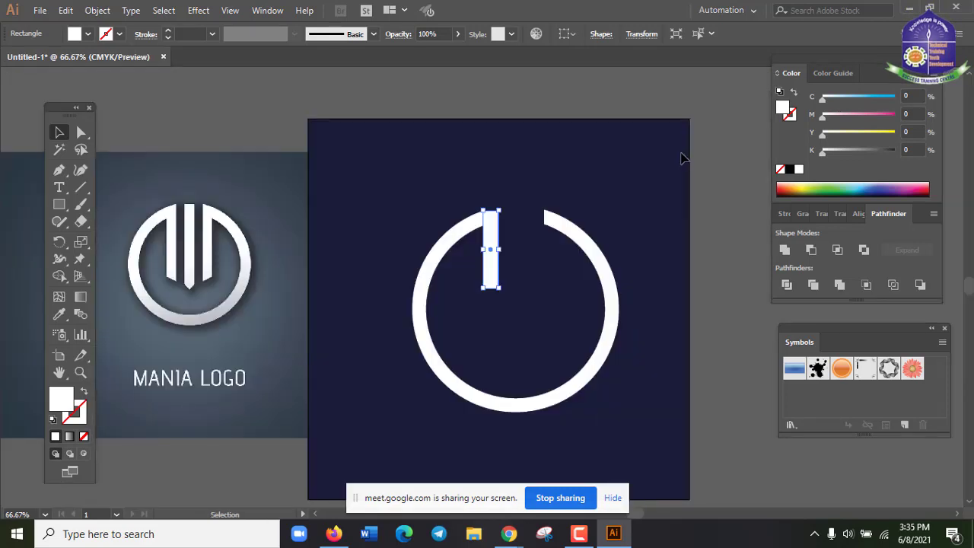
click(680, 160)
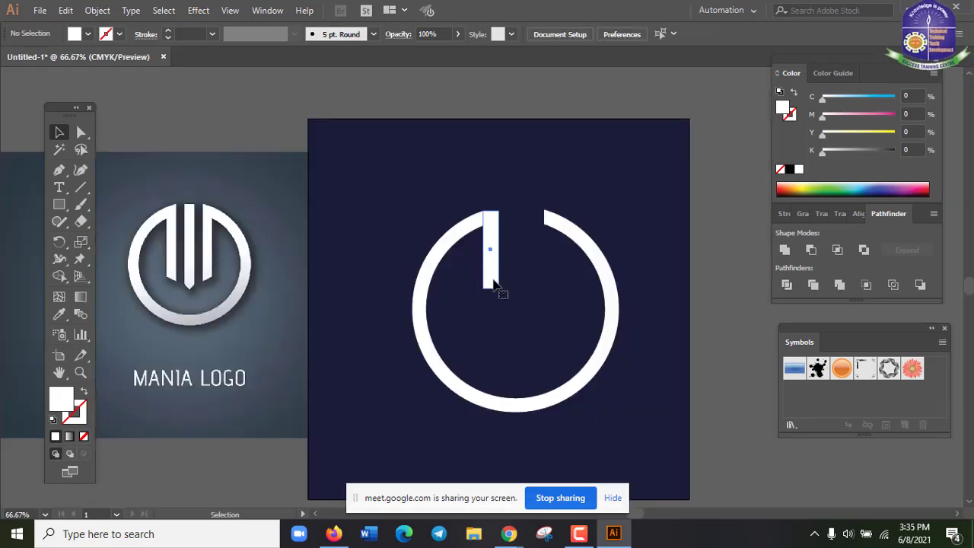
Step: Lengthen the vertical bar downward and duplicate it to the right edge of the ring's top gap
click(492, 284)
drag(501, 290, 537, 295)
click(718, 280)
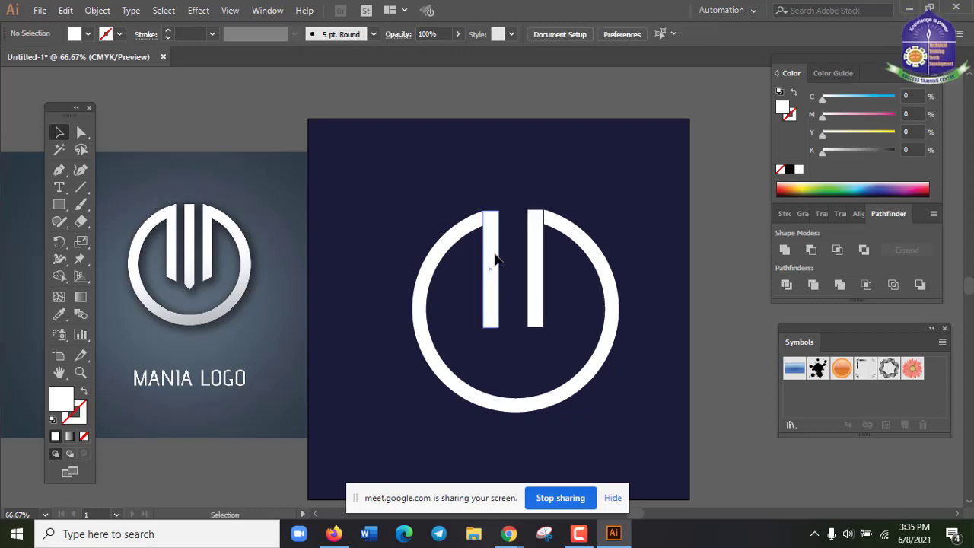
Step: Move the left bar outward and slightly down so its top overlaps the ring's left cut end
drag(492, 244, 485, 247)
click(594, 190)
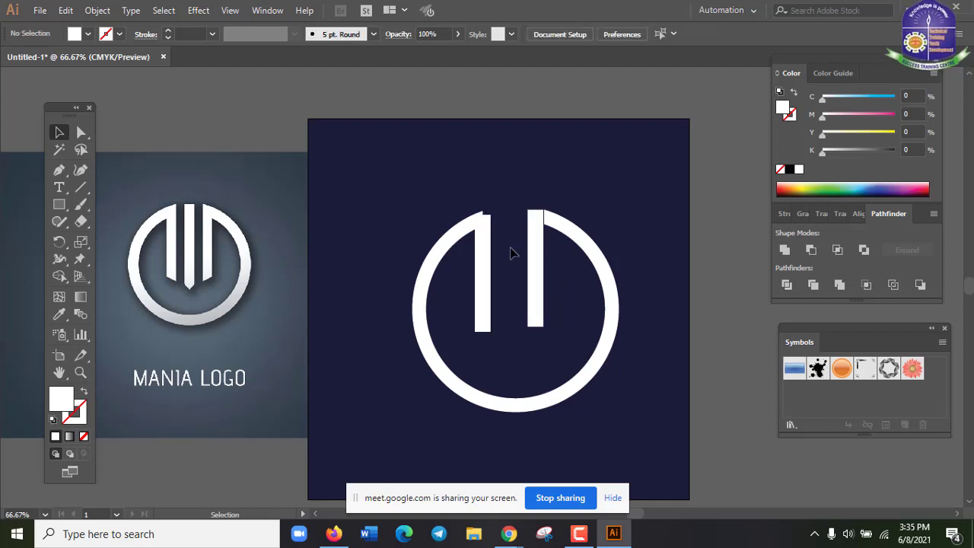
click(536, 246)
shift+click(484, 245)
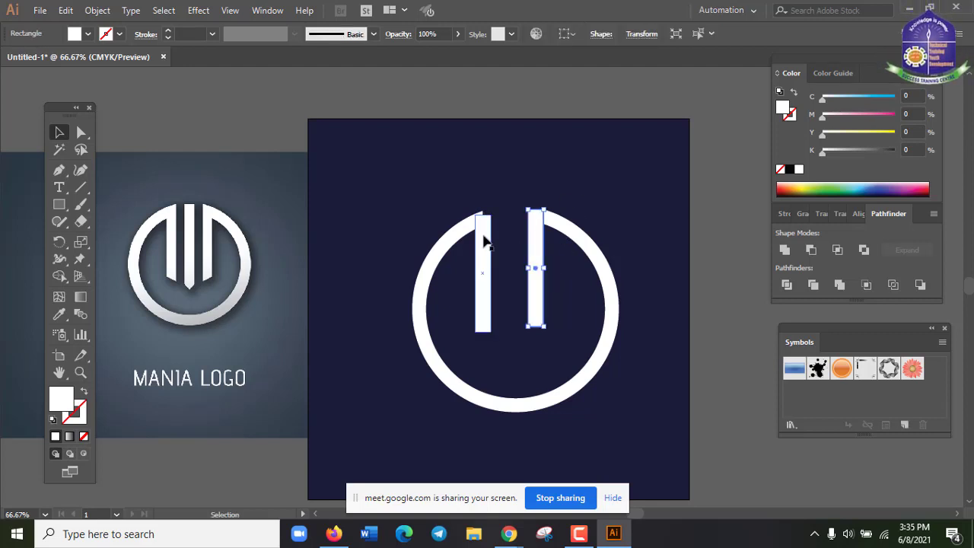
click(484, 237)
drag(484, 236, 472, 241)
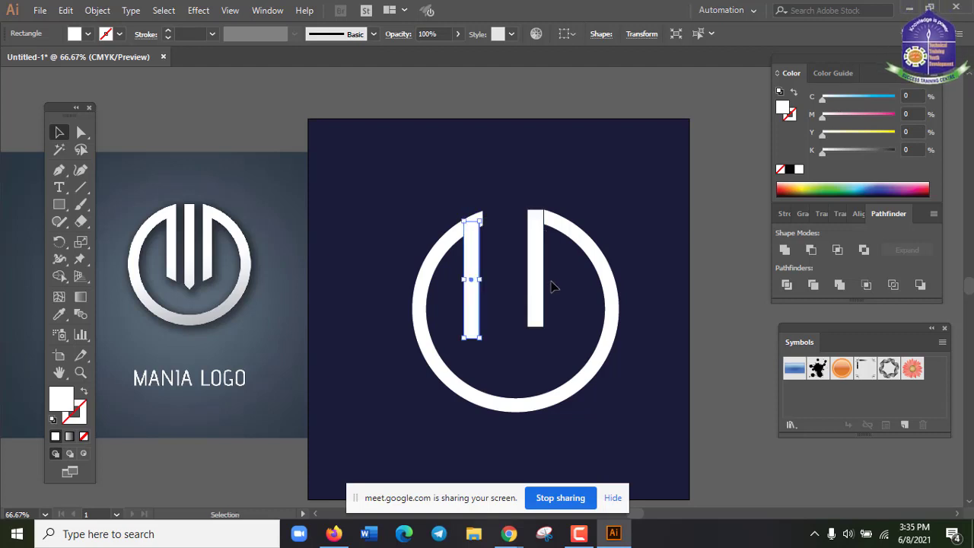
Step: Move the right bar outward and slightly down so its top overlaps the ring's right cut end
click(525, 256)
click(537, 268)
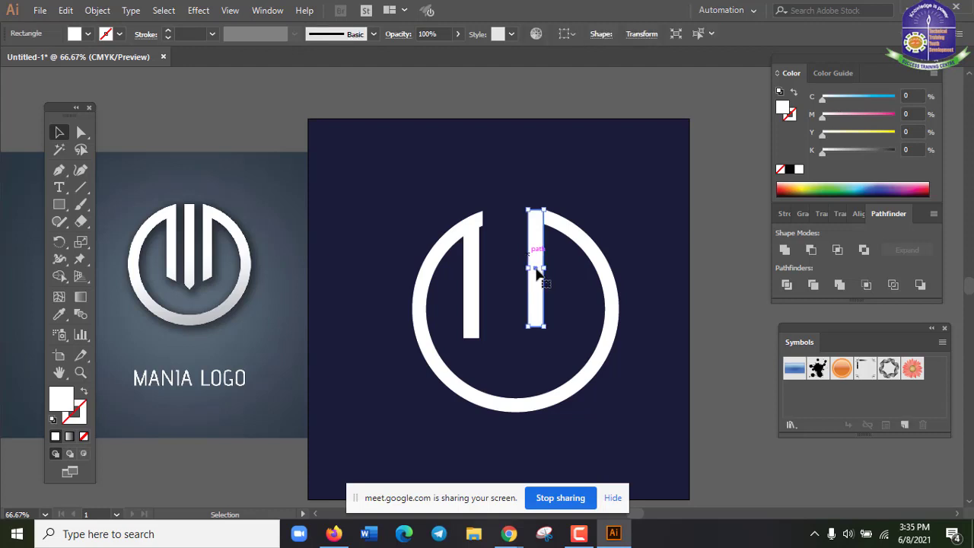
drag(538, 297, 557, 296)
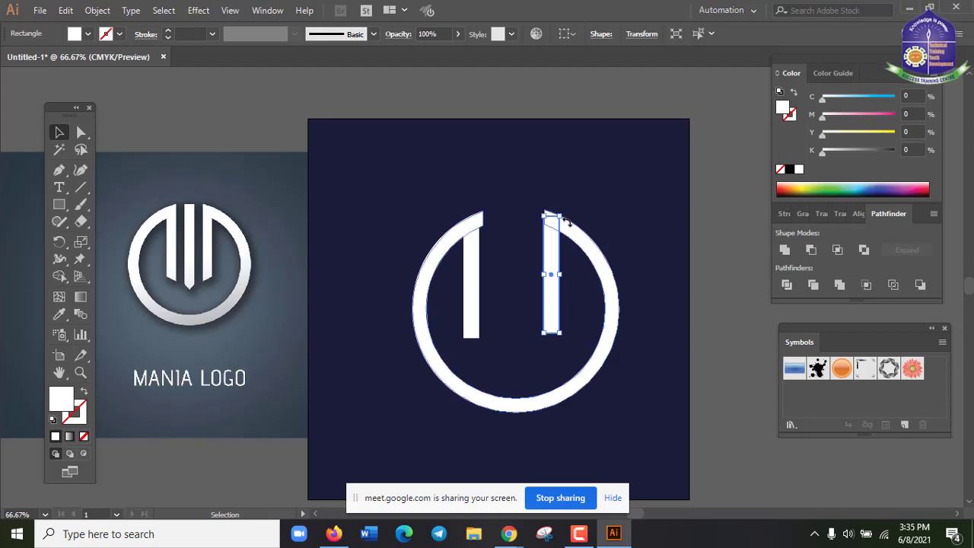
click(734, 207)
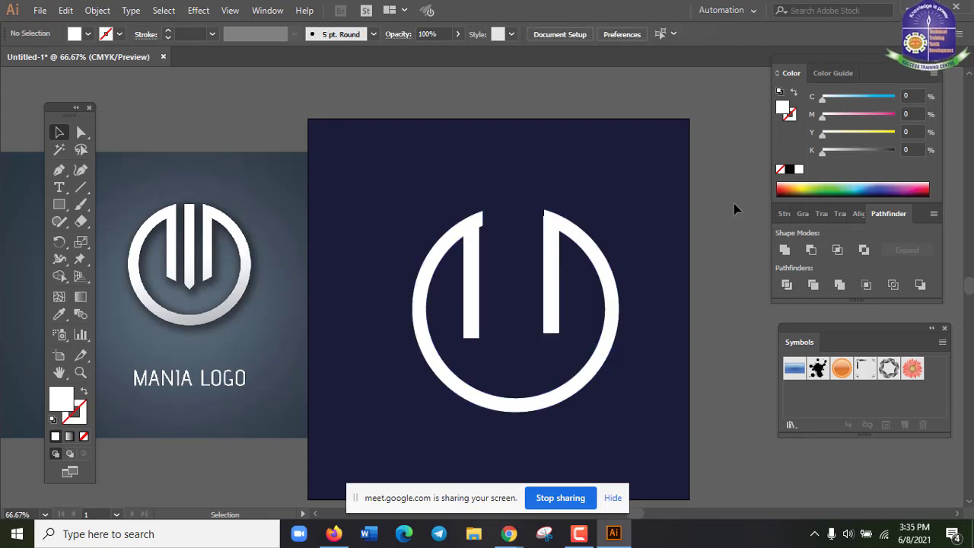
click(549, 263)
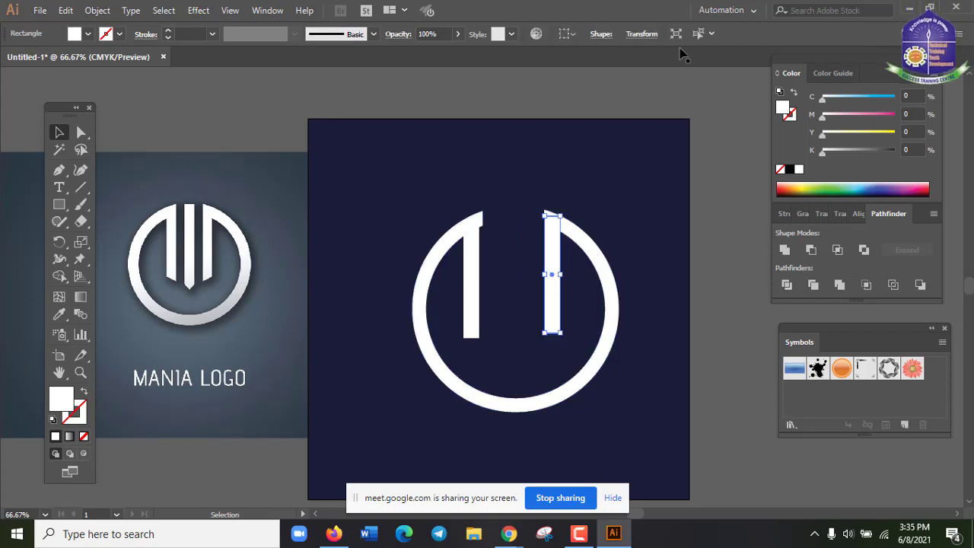
click(656, 140)
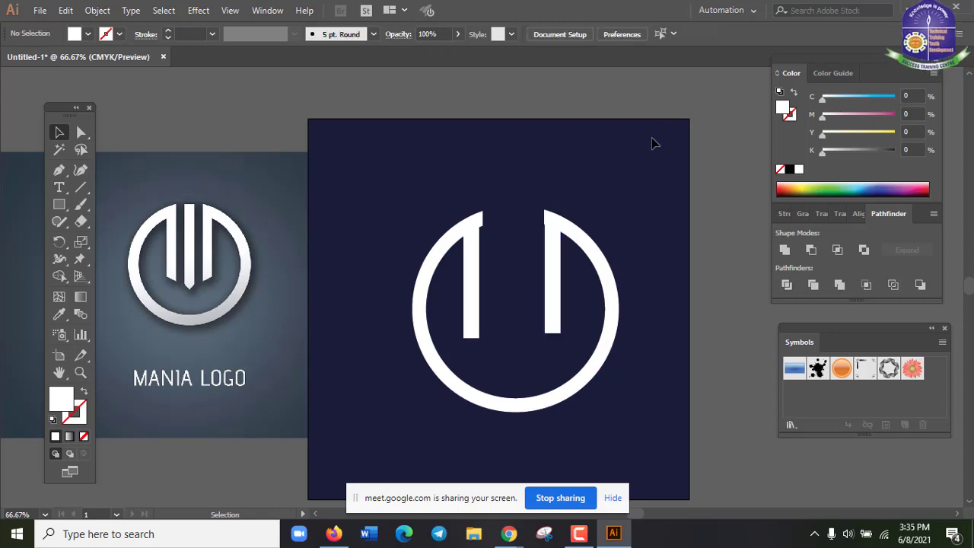
Step: Nudge the left bar right until its inner edge lines up with the ring's left cut edge
click(555, 257)
key(ctrl+plus)
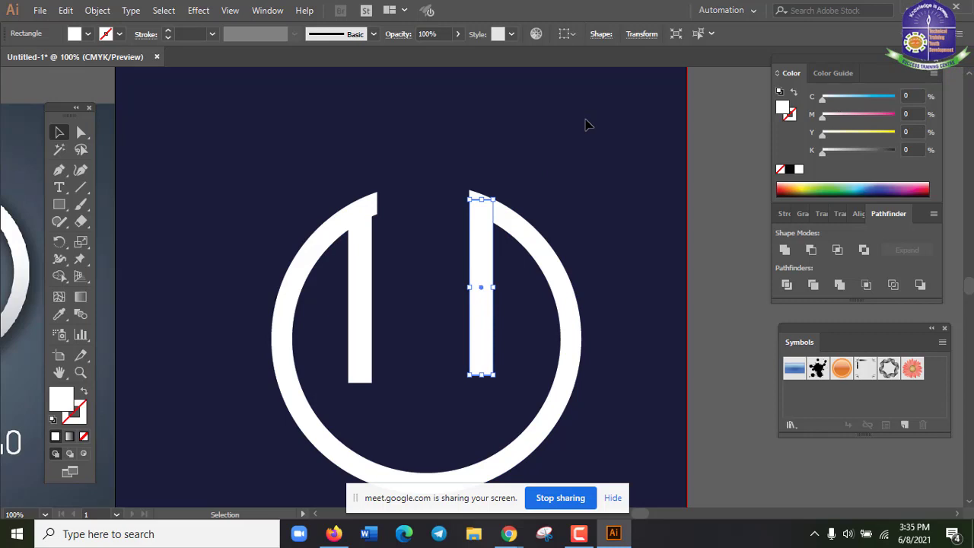
click(362, 256)
key(Right)
key(Right)
key(Right)
key(Right)
key(Right)
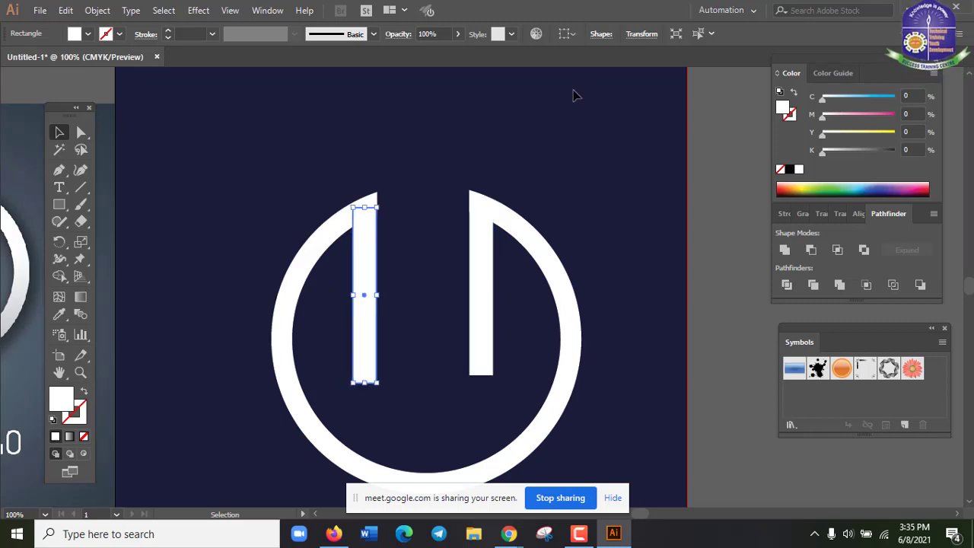
click(686, 180)
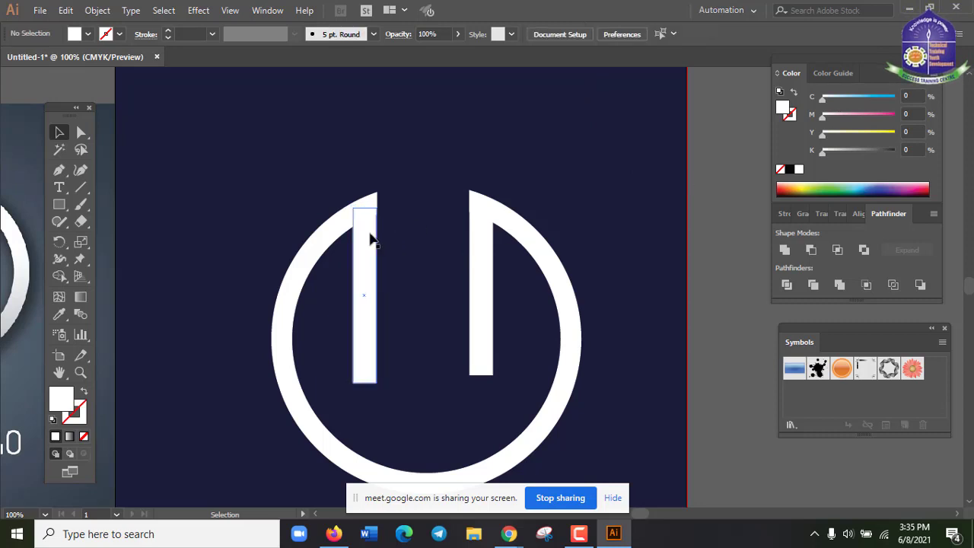
click(372, 239)
key(Right)
key(Right)
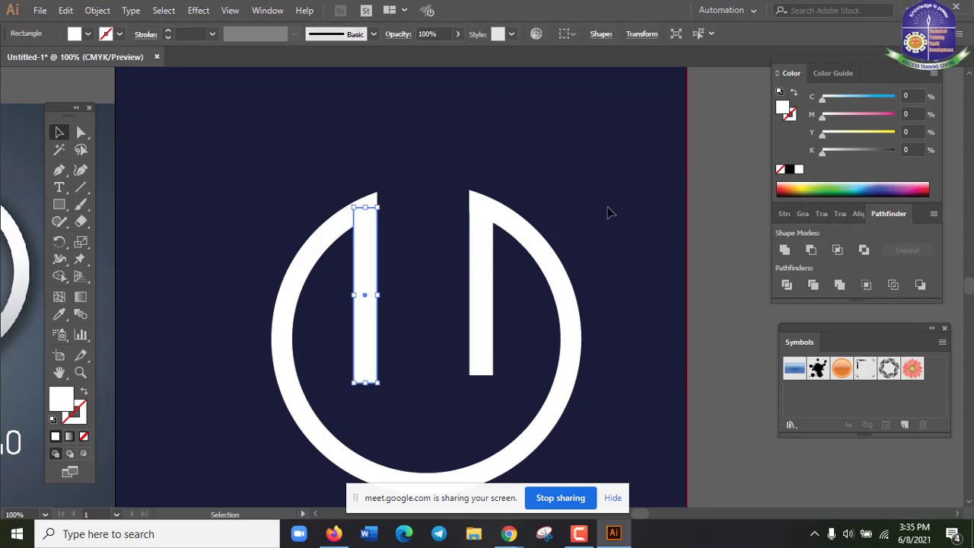
click(714, 183)
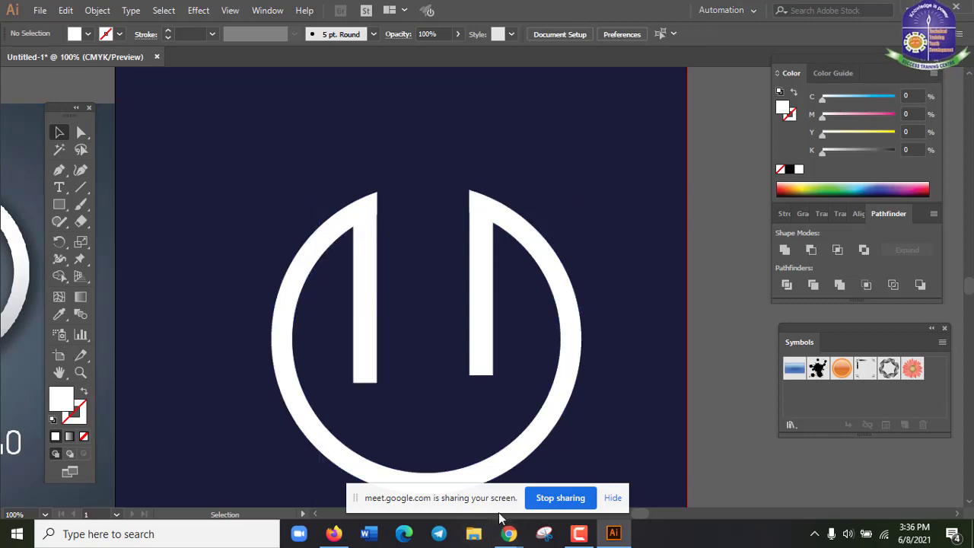
Step: Fine-tune the left bar by shifting it slightly up and aligning its inner edge flush with the ring's cut edge
click(371, 268)
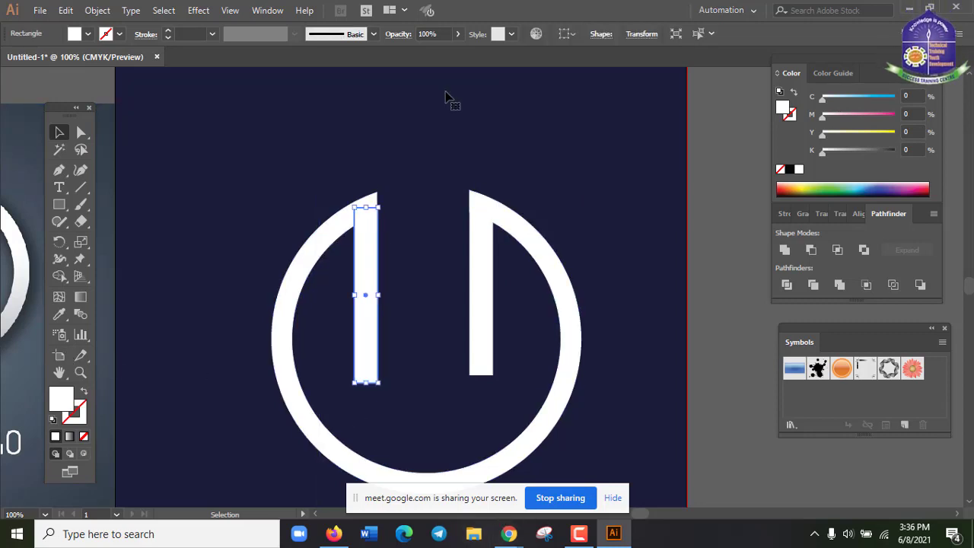
click(675, 247)
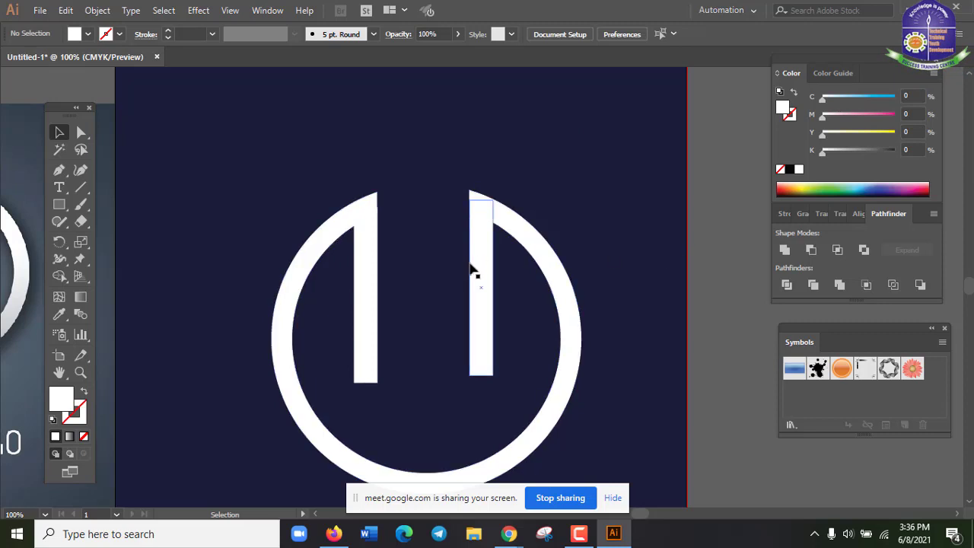
click(380, 265)
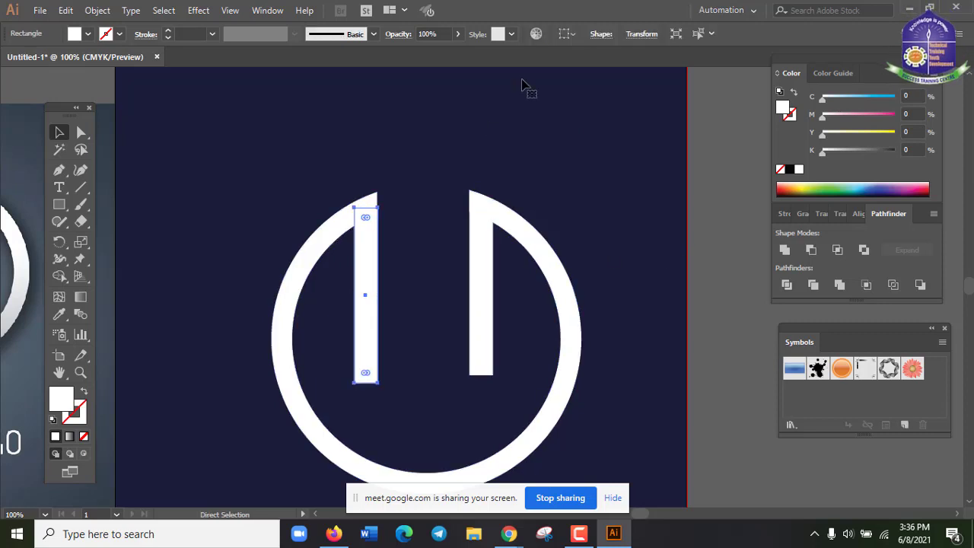
key(ctrl+equal)
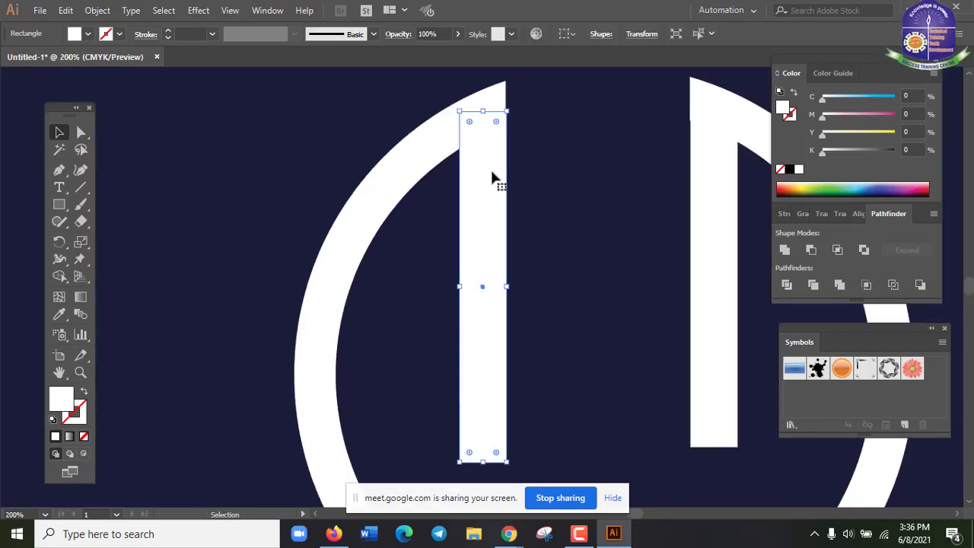
click(543, 163)
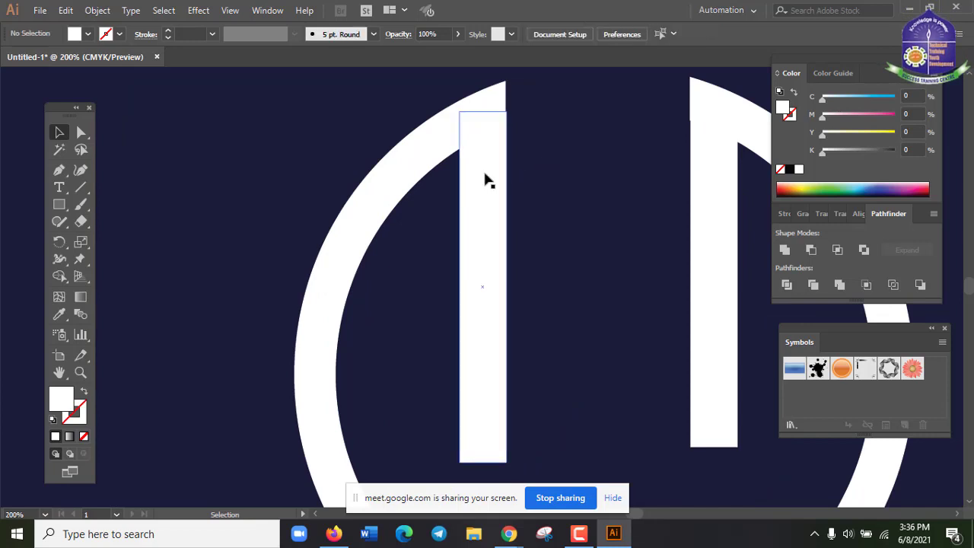
drag(496, 203, 492, 204)
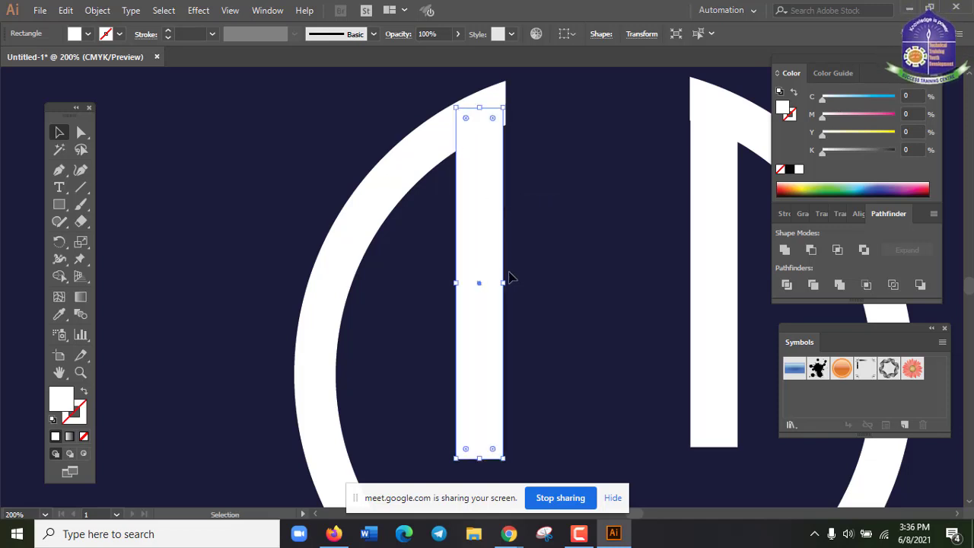
drag(505, 288, 504, 294)
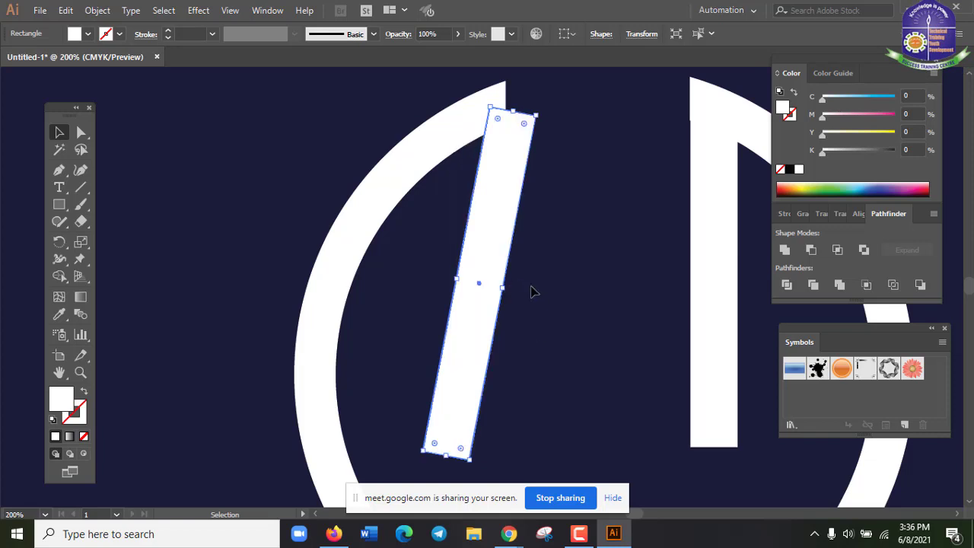
key(ctrl+z)
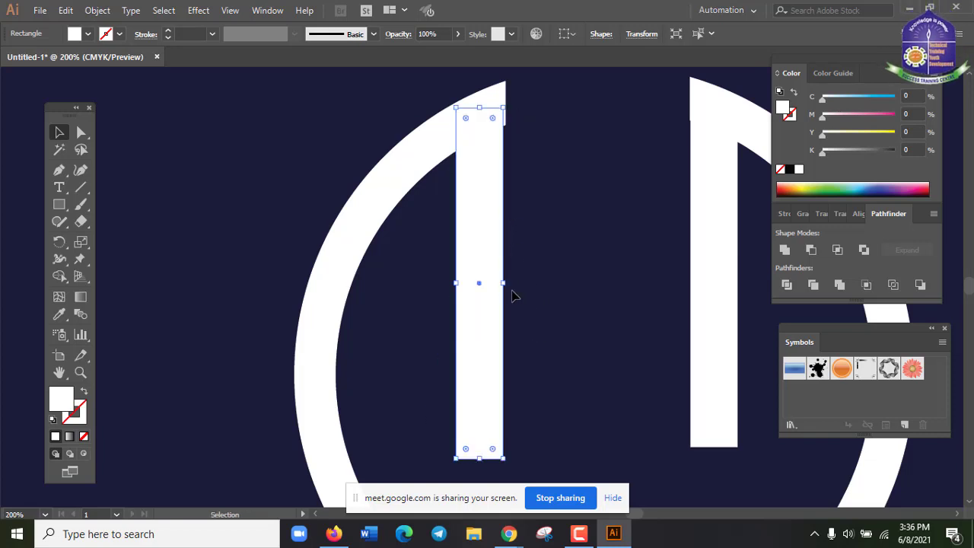
drag(505, 283, 506, 277)
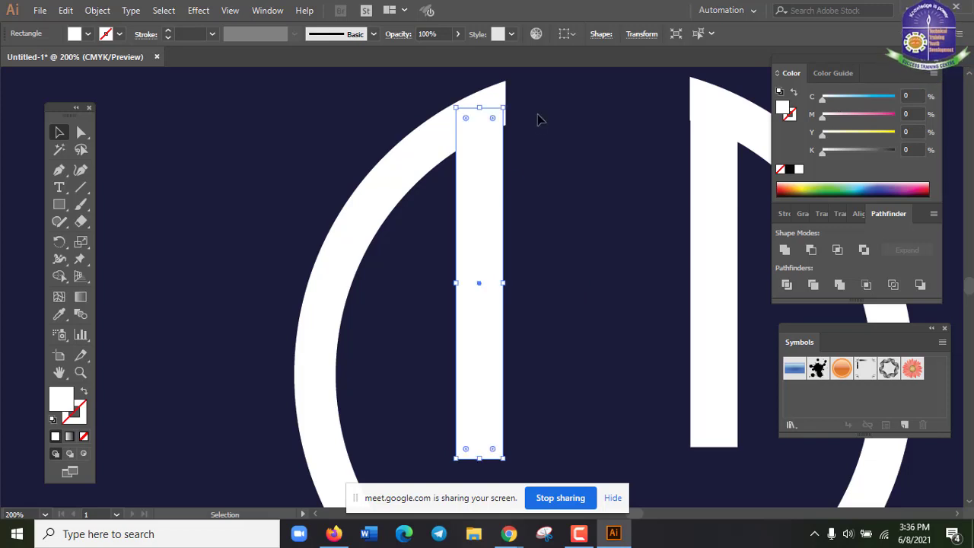
key(Right)
key(Right)
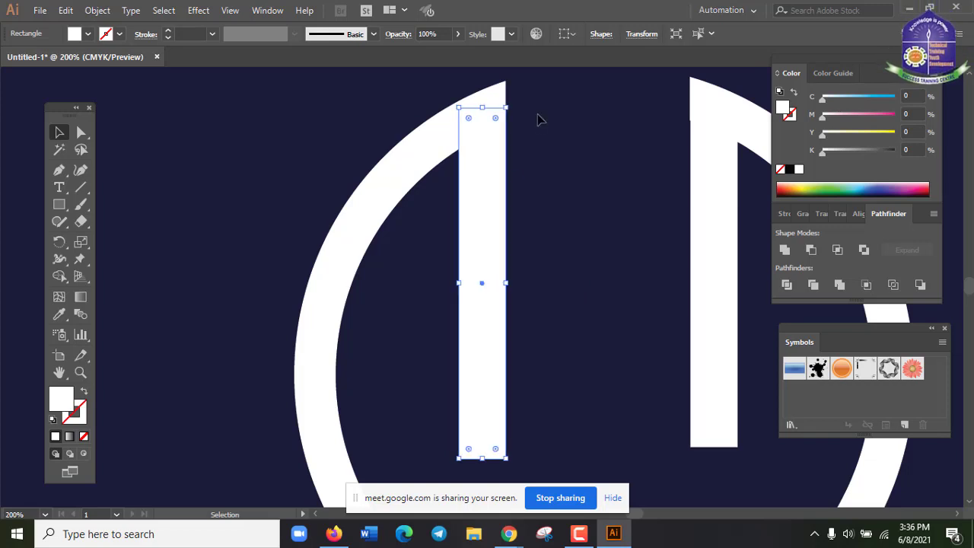
click(538, 118)
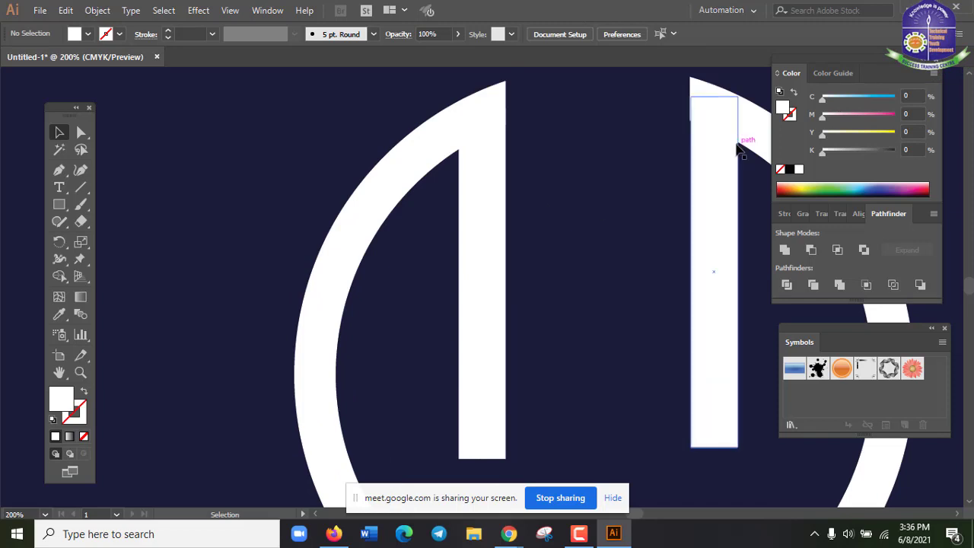
Step: Nudge the right bar slightly left toward the ring's right cut edge and deselect it
click(709, 158)
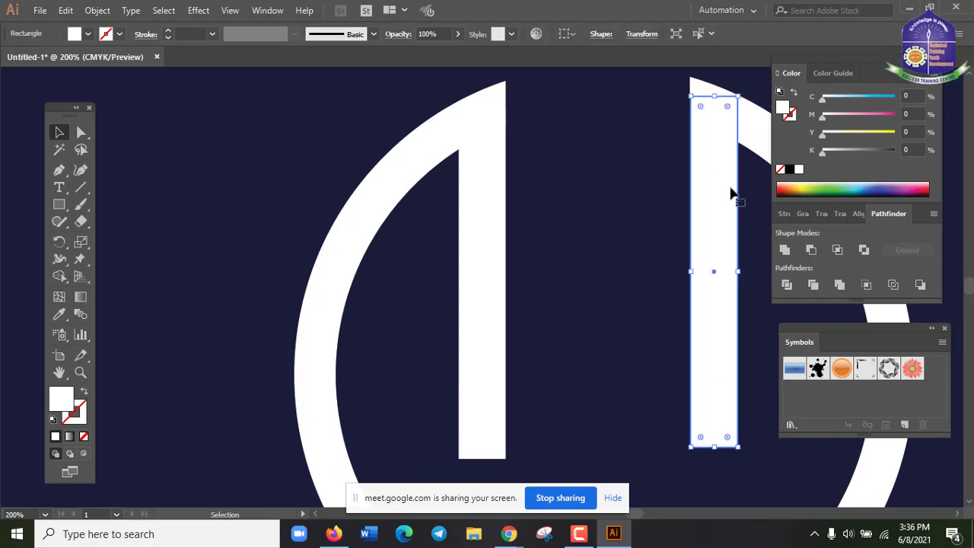
key(Left)
click(659, 209)
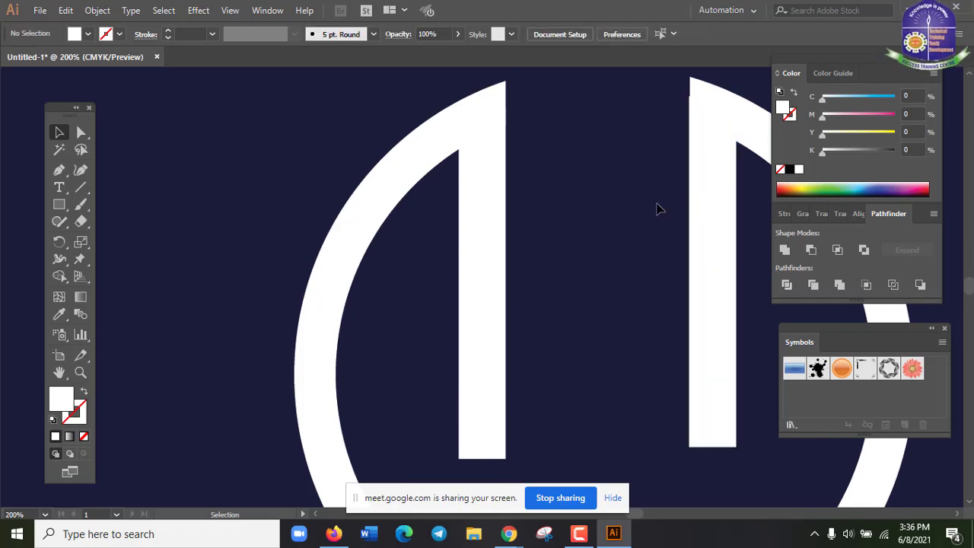
Step: Narrow the right bar slightly from its inner side and nudge it left until flush with the ring's right cut edge
click(729, 203)
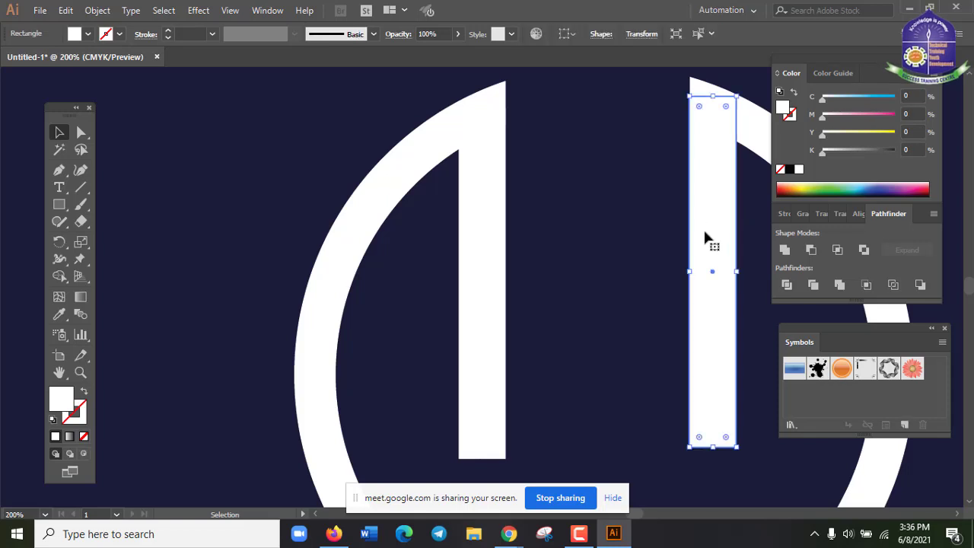
drag(689, 272, 692, 272)
click(609, 220)
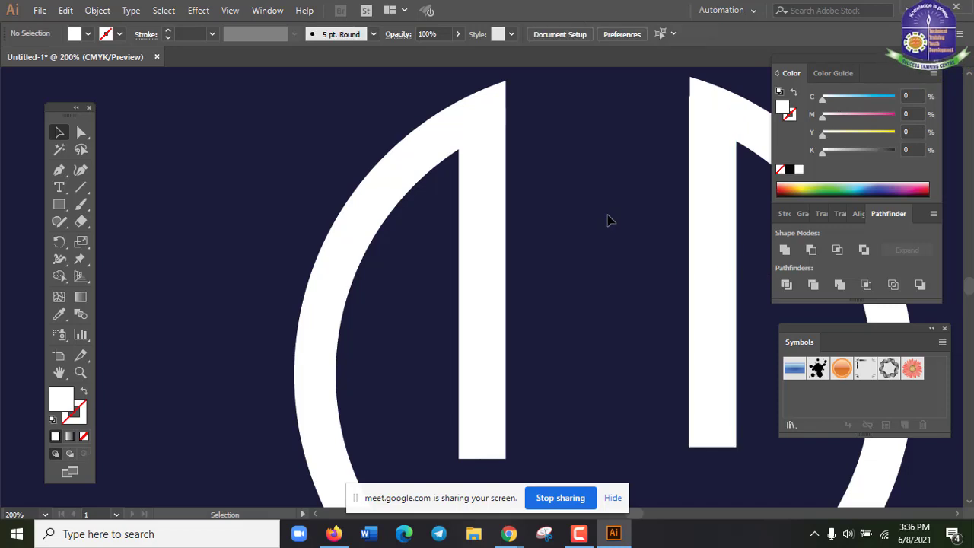
key(ctrl+equal)
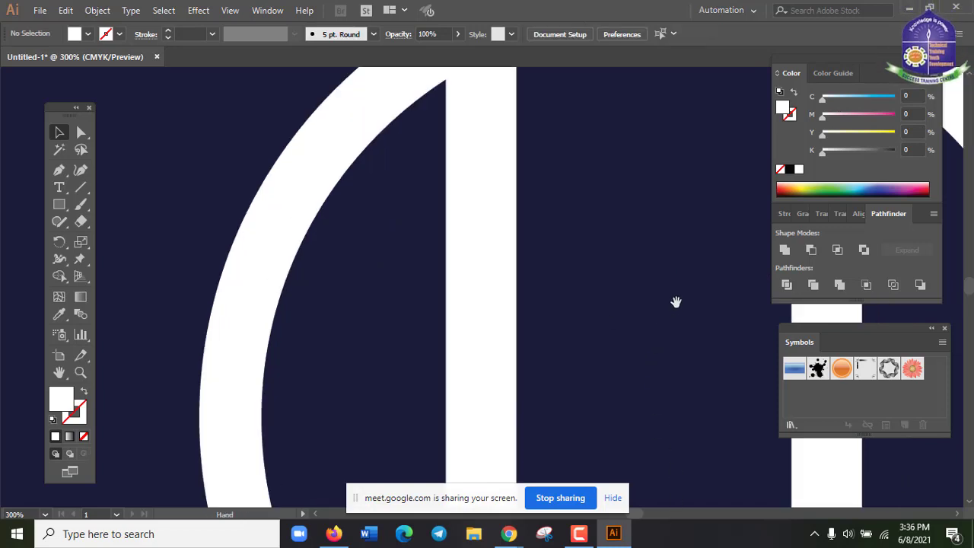
drag(675, 300, 416, 403)
click(552, 293)
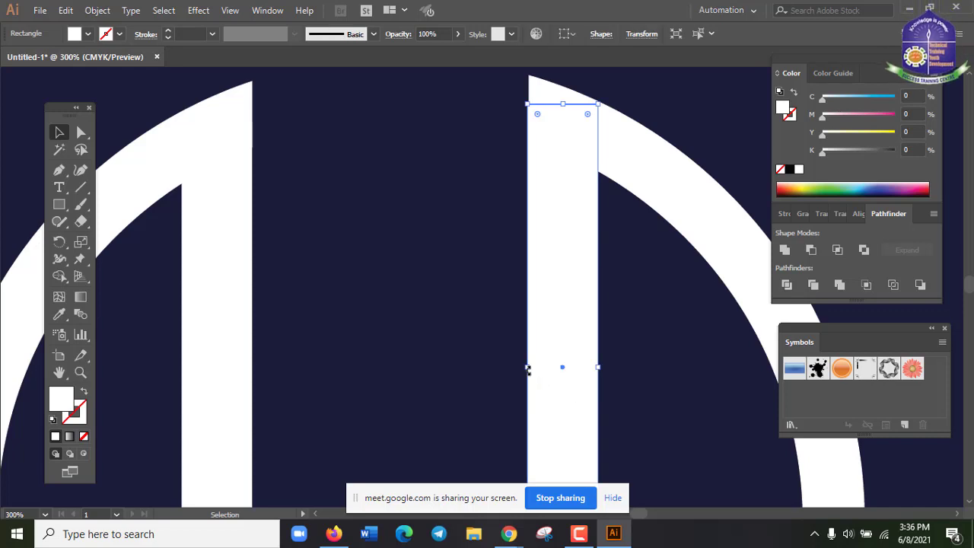
drag(528, 367, 527, 365)
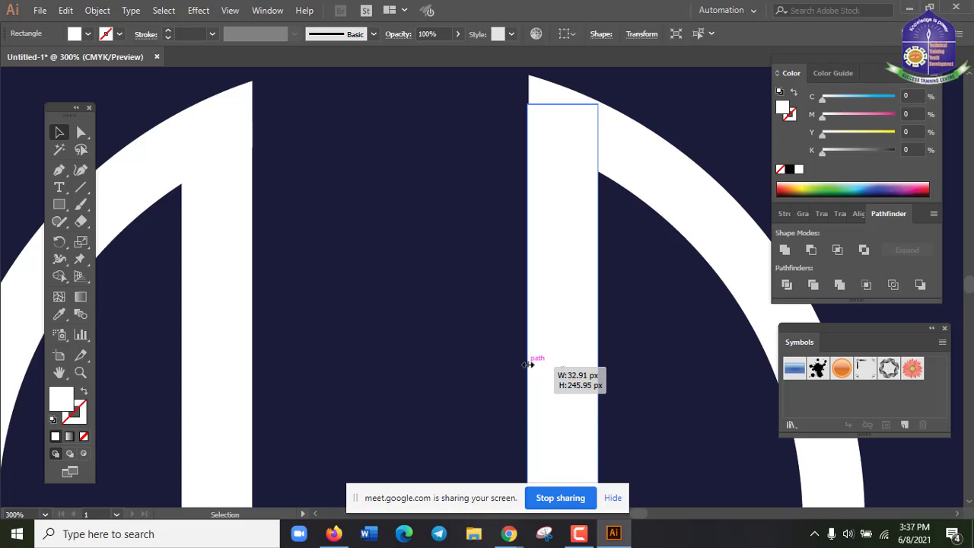
drag(528, 364, 531, 366)
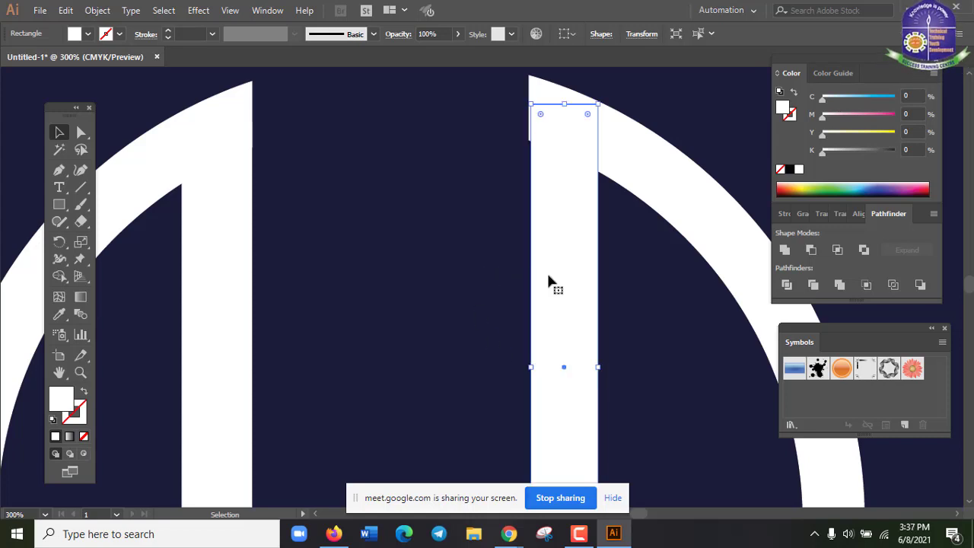
key(Left)
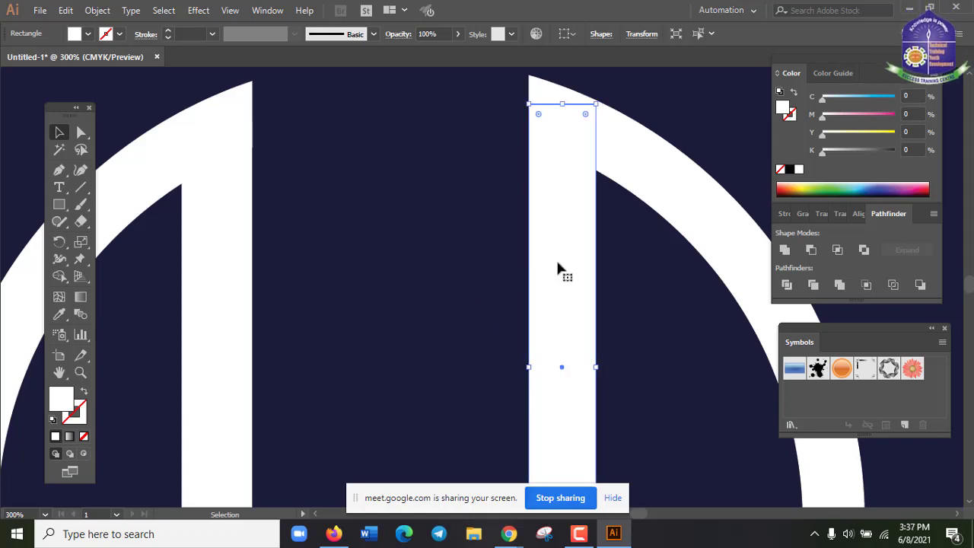
click(632, 341)
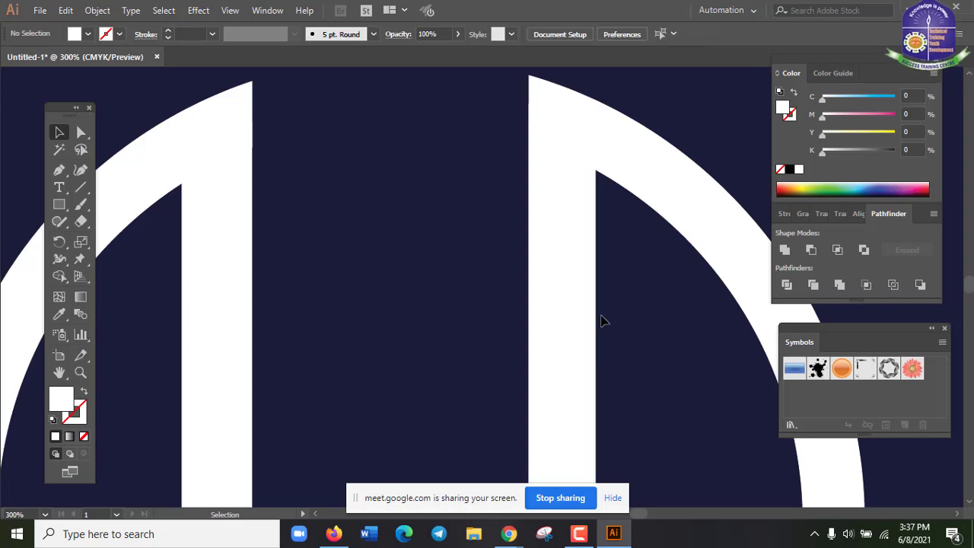
key(ctrl+minus)
key(ctrl+minus)
key(ctrl+minus)
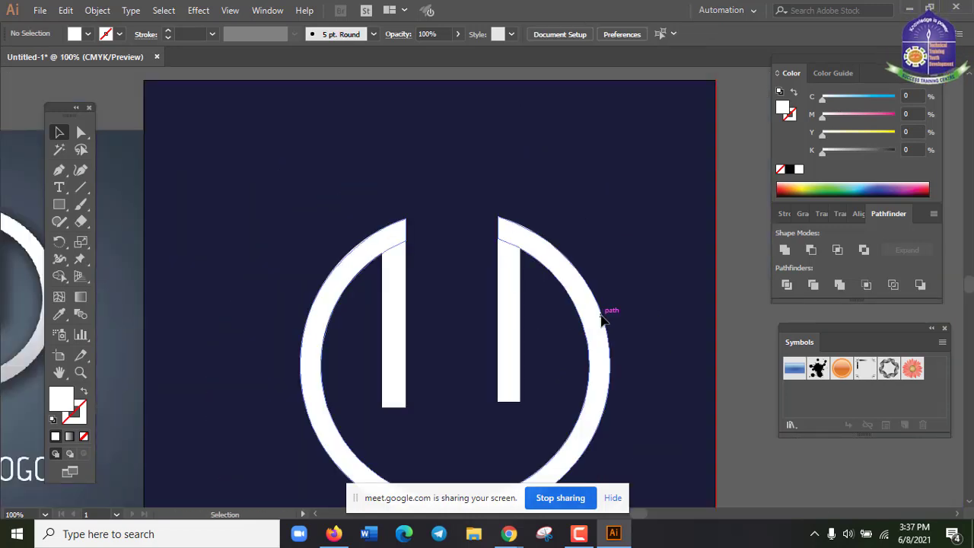
scroll(601, 320, down, 2)
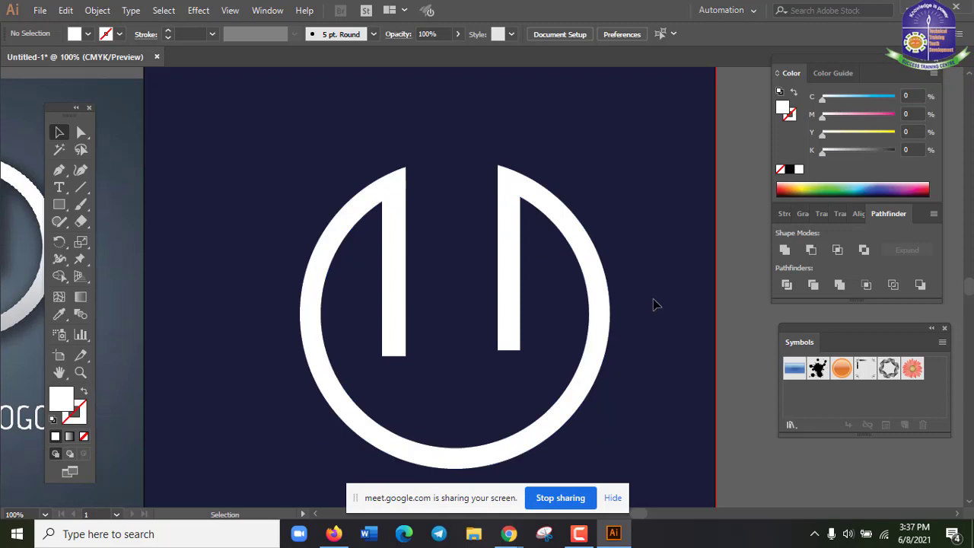
key(ctrl+minus)
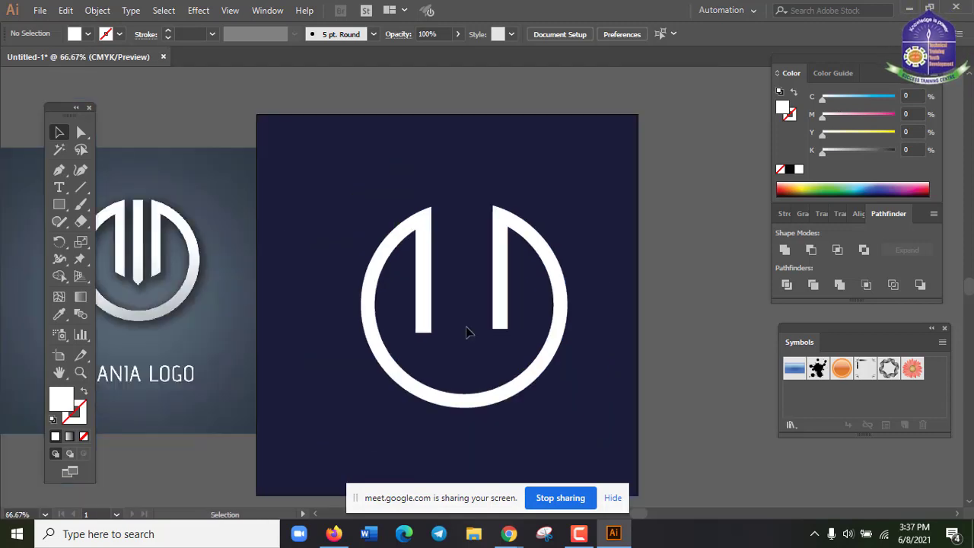
click(504, 320)
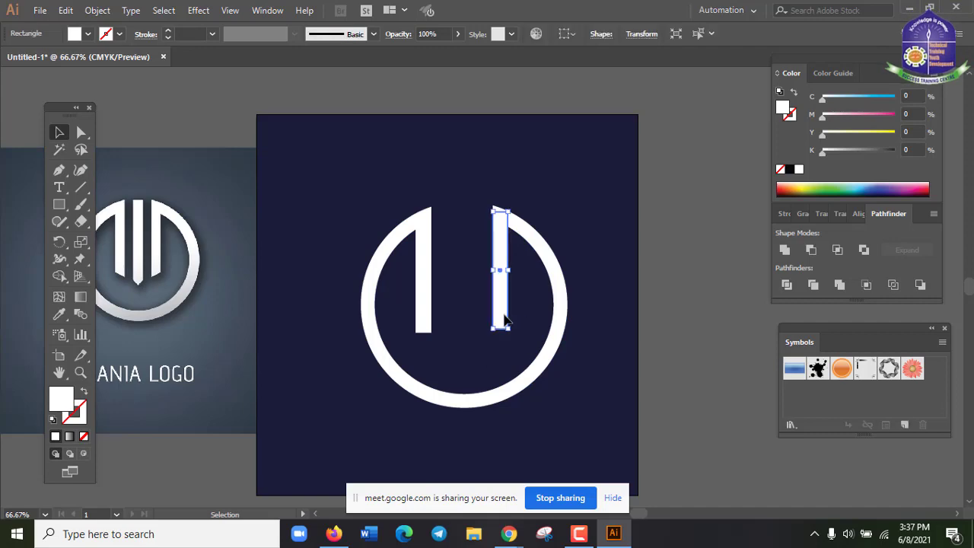
Step: Switch to the Google Meet call, admit the waiting participant, and return to the Illustrator document
mouse_move(510, 534)
click(424, 400)
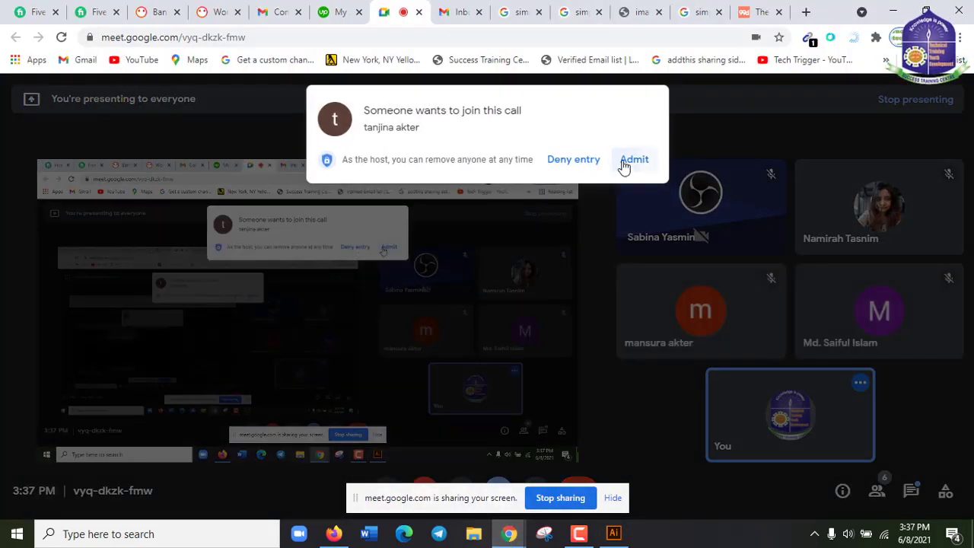
click(624, 165)
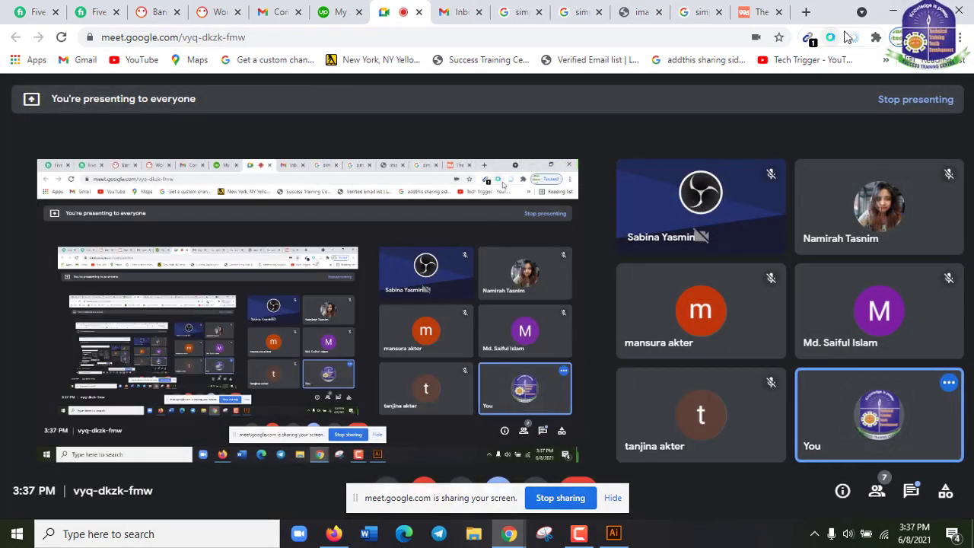
key(alt+Tab)
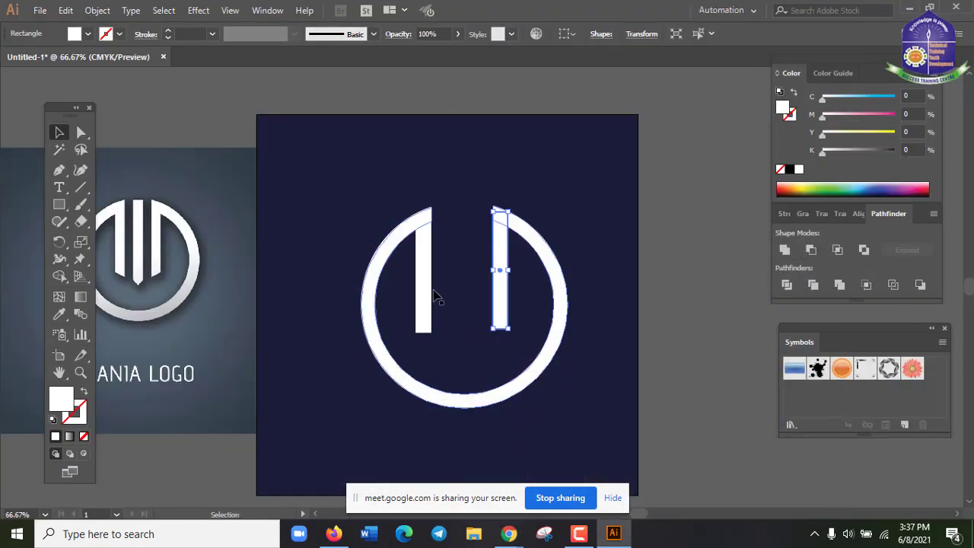
Step: Replace the right bar with a copy of the left bar aligned to the ring's right cut edge
click(526, 289)
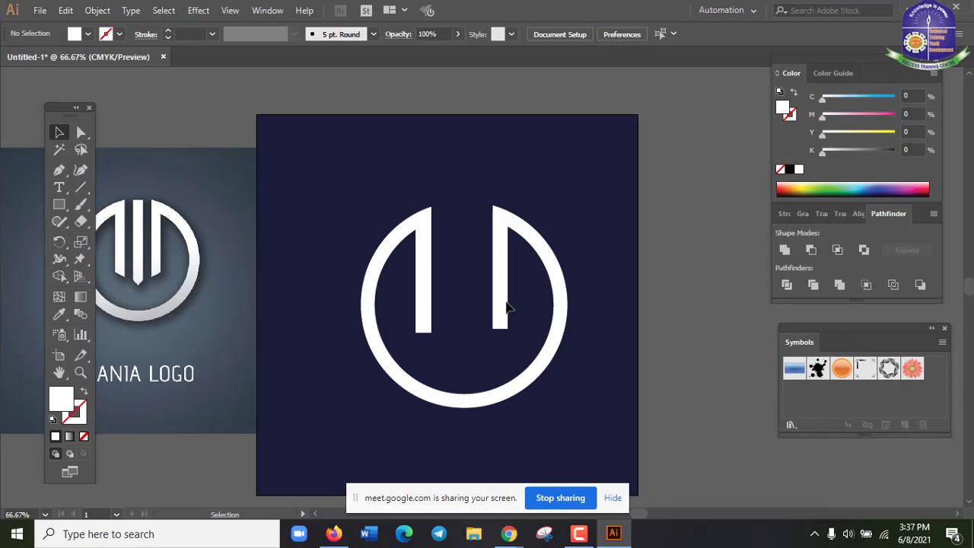
scroll(508, 304, up, 1)
scroll(545, 320, down, 1)
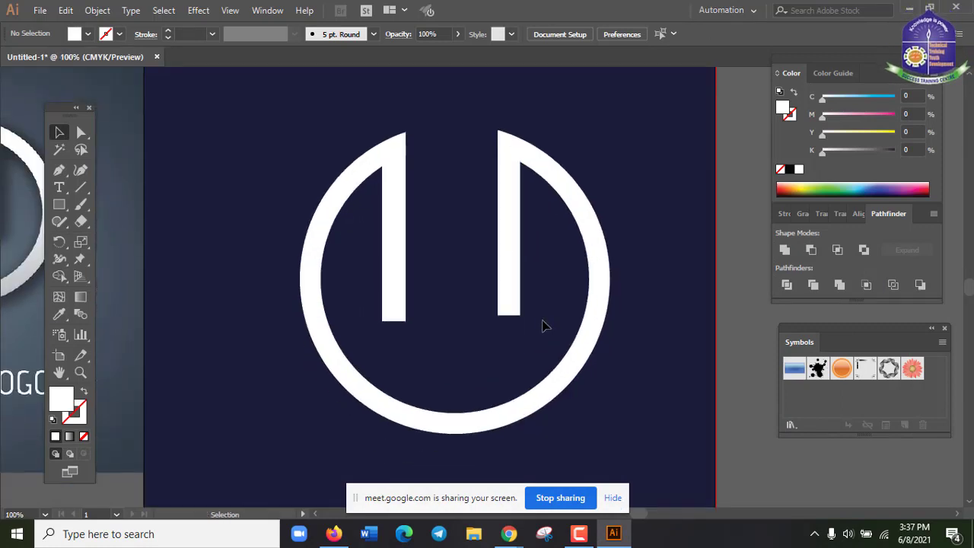
click(517, 283)
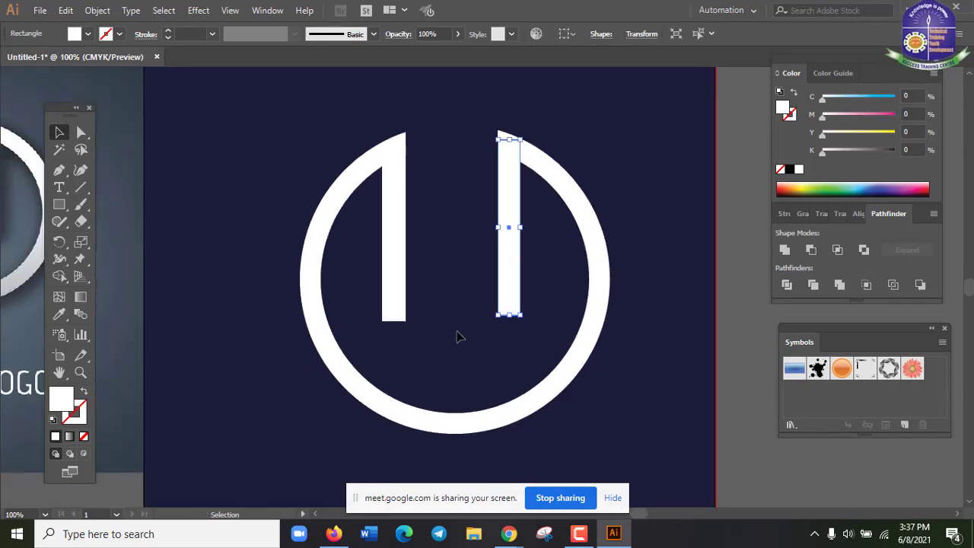
click(457, 337)
click(392, 276)
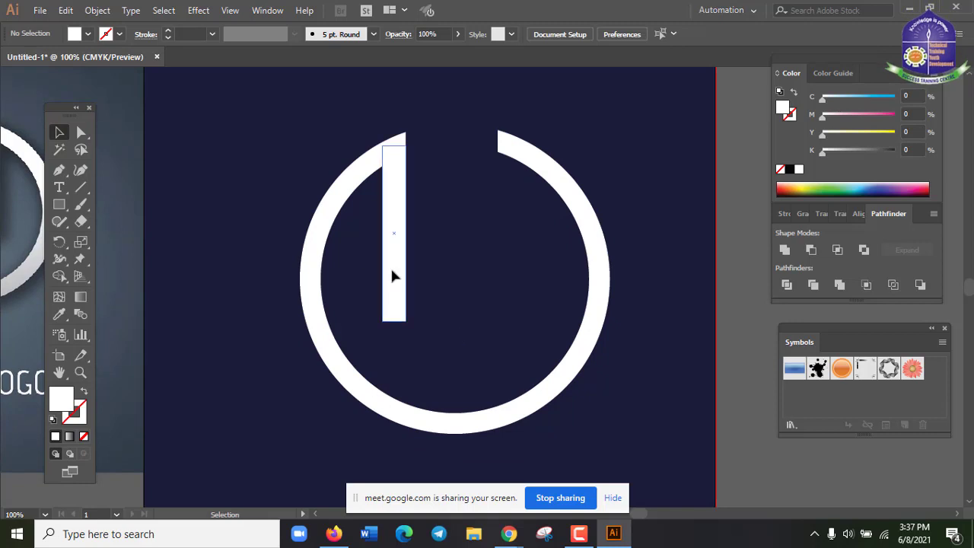
drag(394, 275, 510, 270)
click(666, 215)
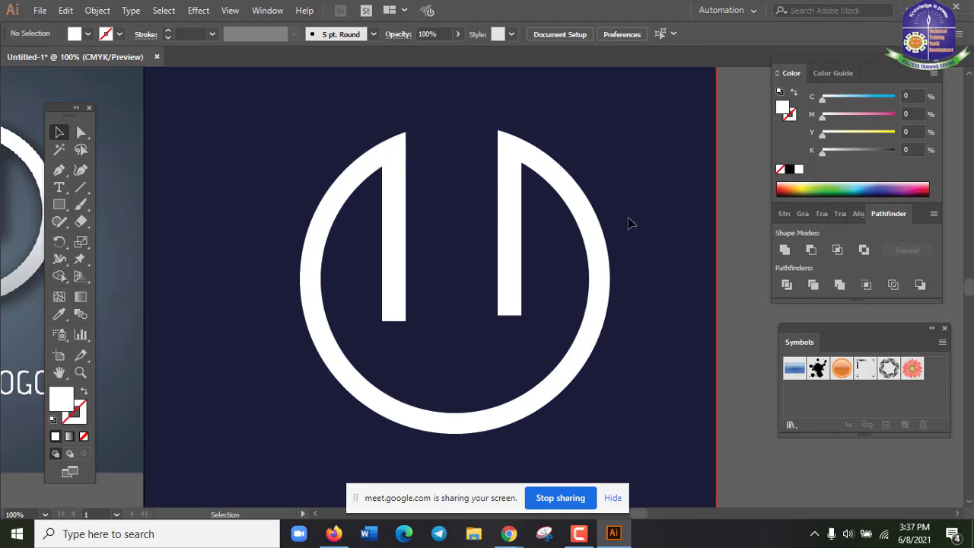
Step: Show the rulers and place a horizontal guide at the lower end of the left bar
scroll(578, 370, down, 2)
scroll(576, 380, up, 1)
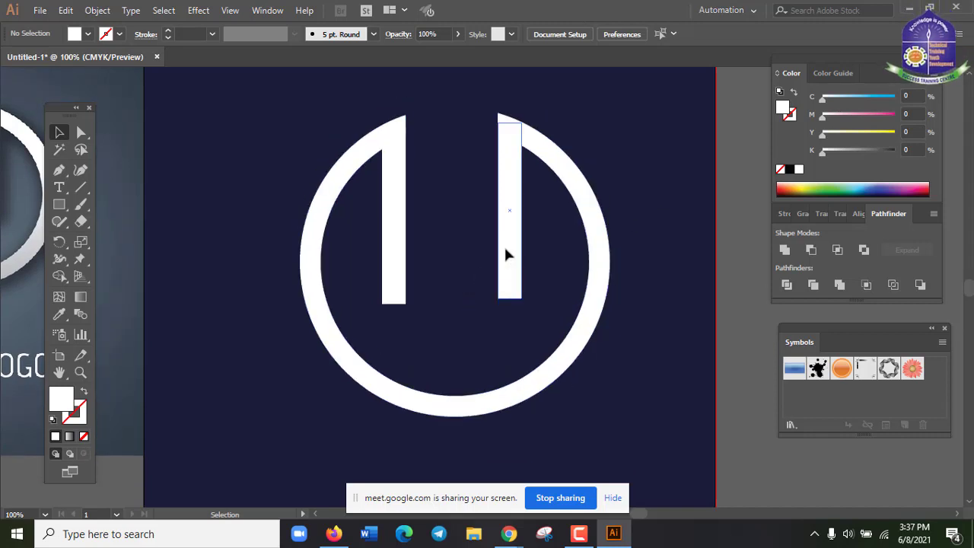
click(504, 244)
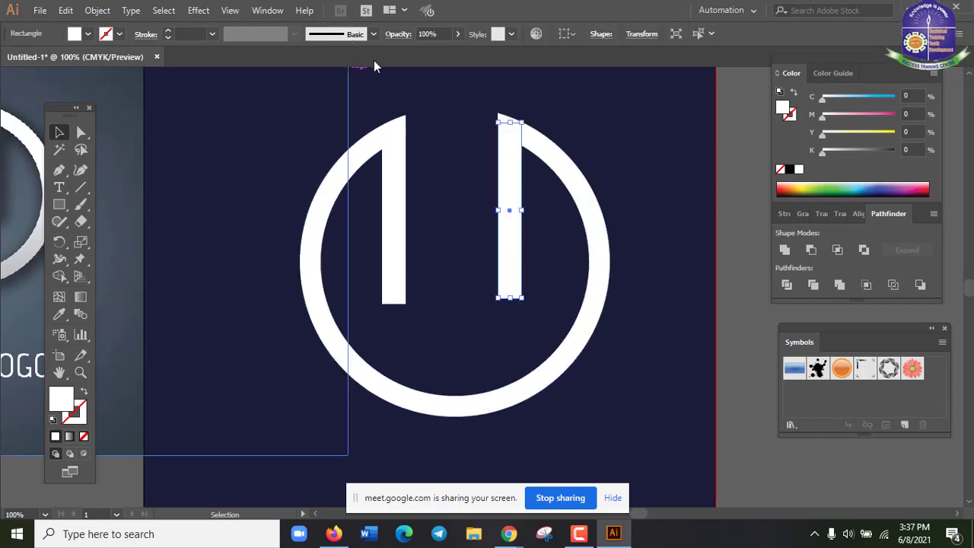
key(ctrl+r)
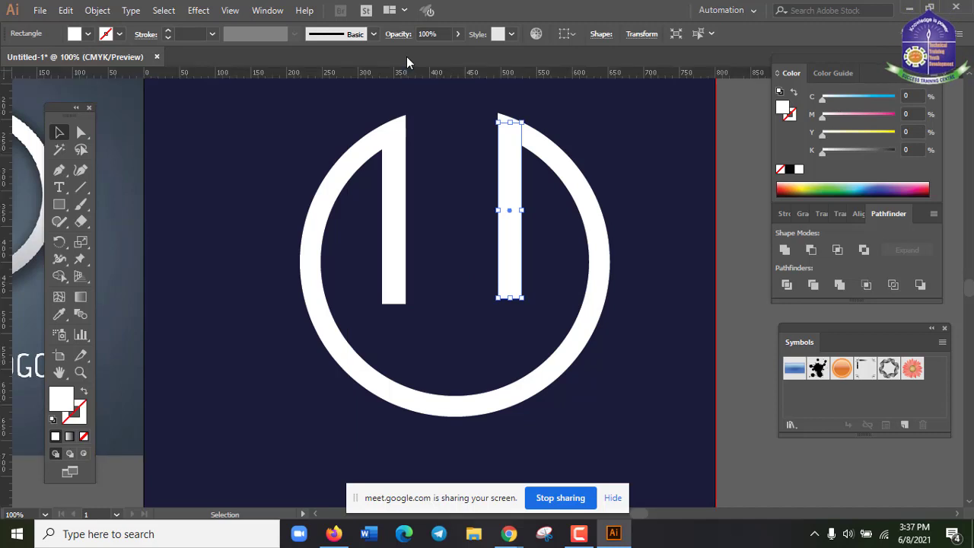
drag(417, 74, 478, 305)
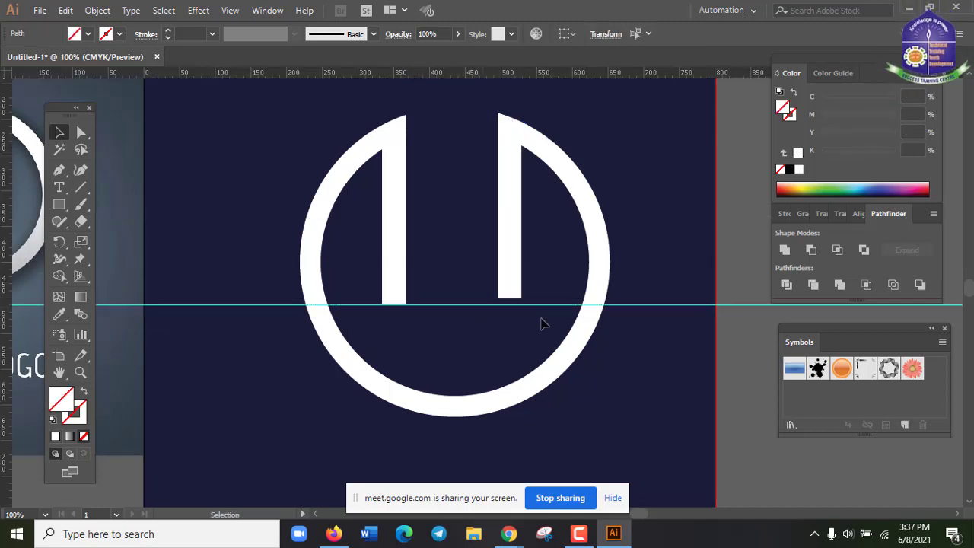
Step: Extend the right bar's lower end down to the horizontal guide and deselect it
click(512, 290)
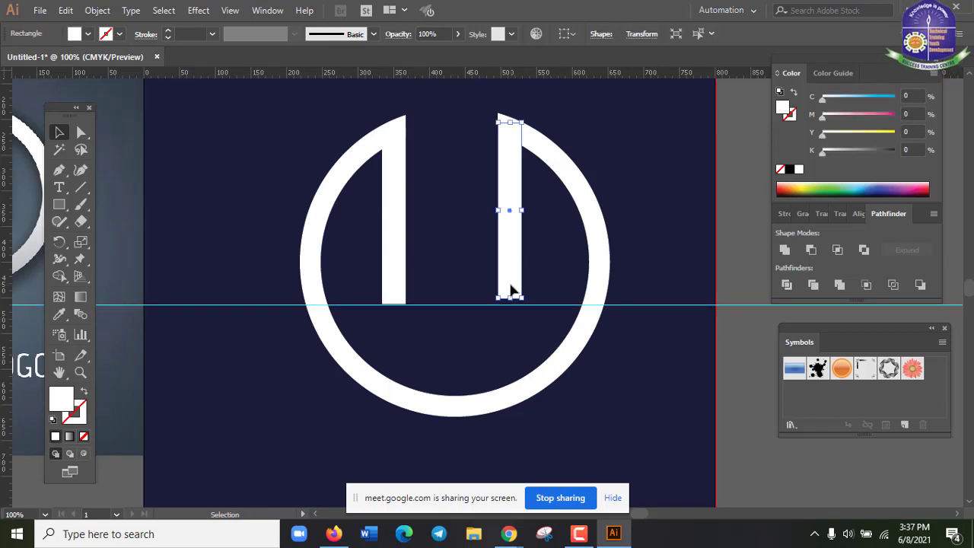
drag(522, 299, 523, 305)
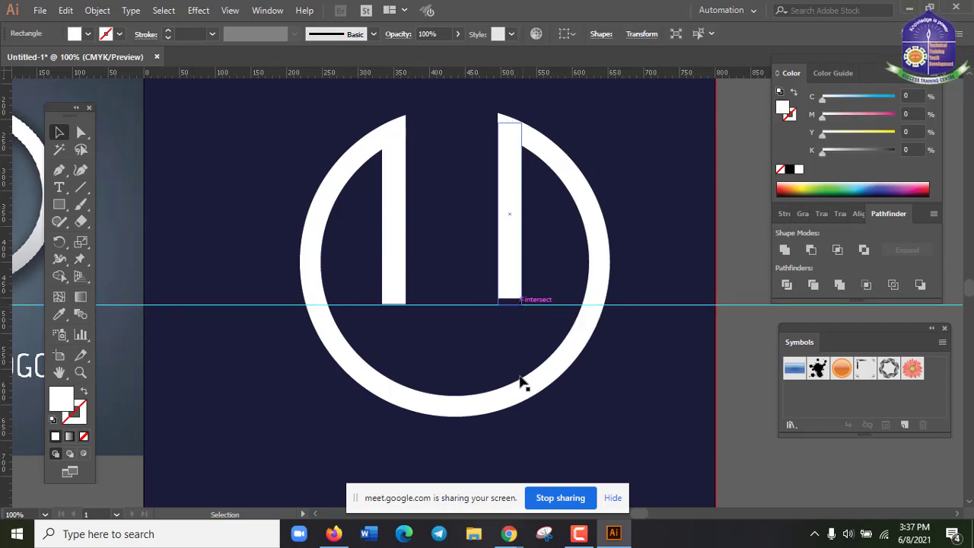
click(596, 401)
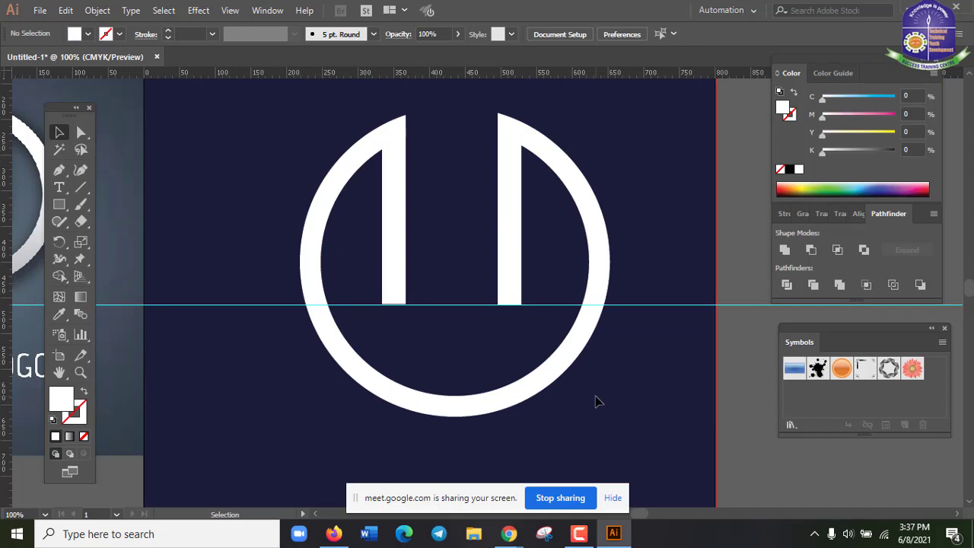
Step: Place a copy of the right bar midway between the two bars, shifted slightly up
key(ctrl+minus)
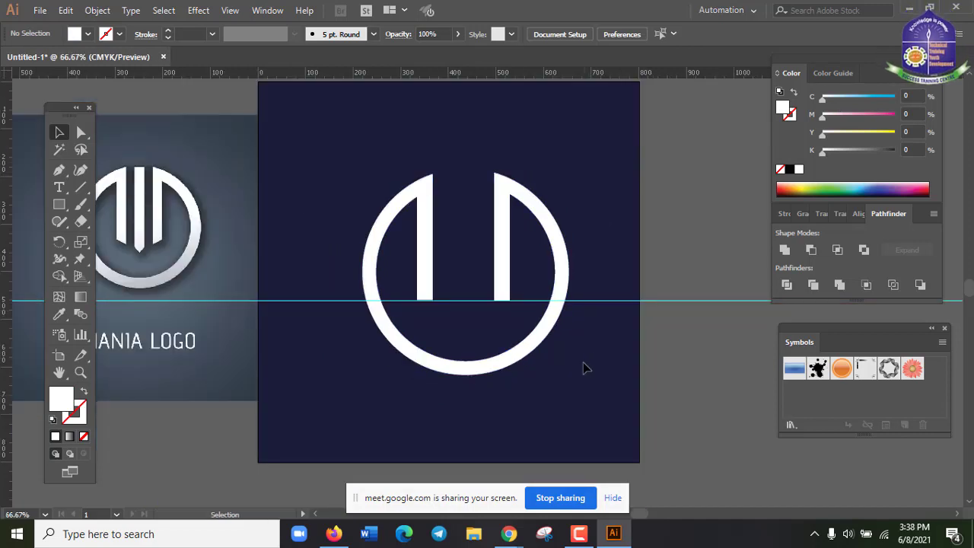
click(505, 226)
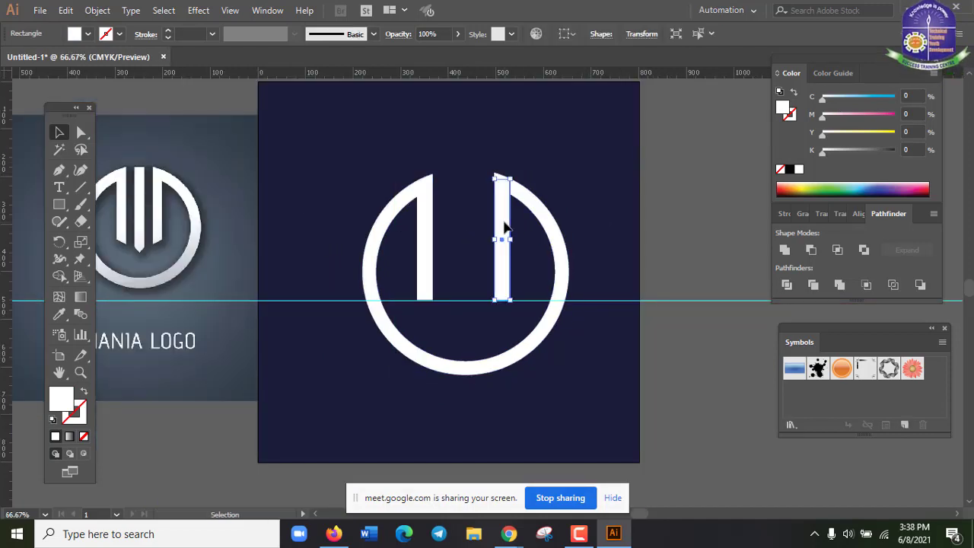
drag(505, 226, 469, 222)
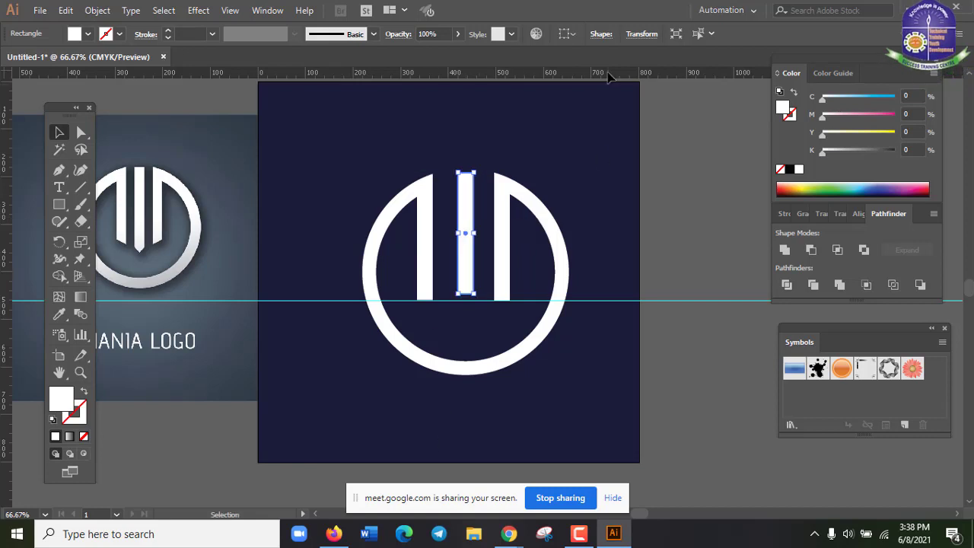
Step: Lengthen the middle bar downward to about 292 px high so its lower end sits below the guide
click(629, 188)
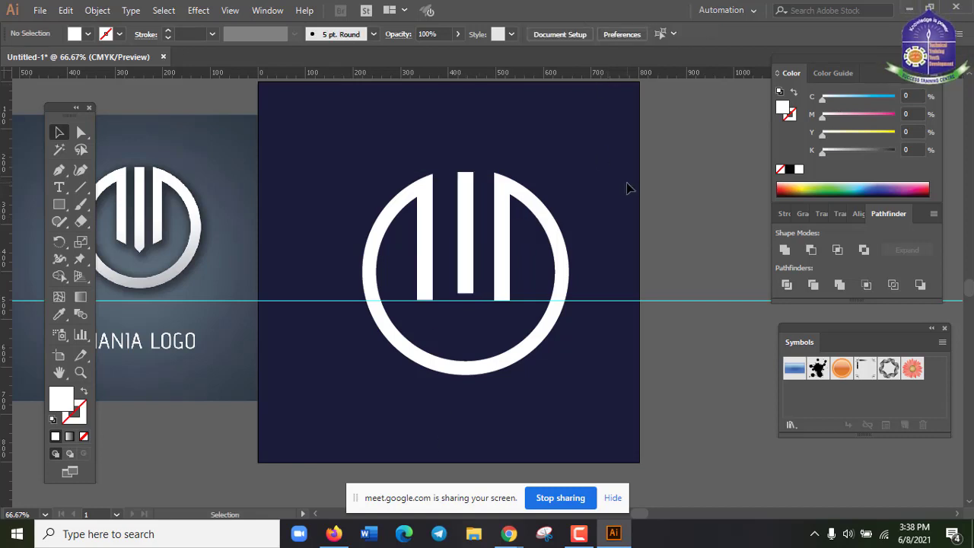
click(463, 210)
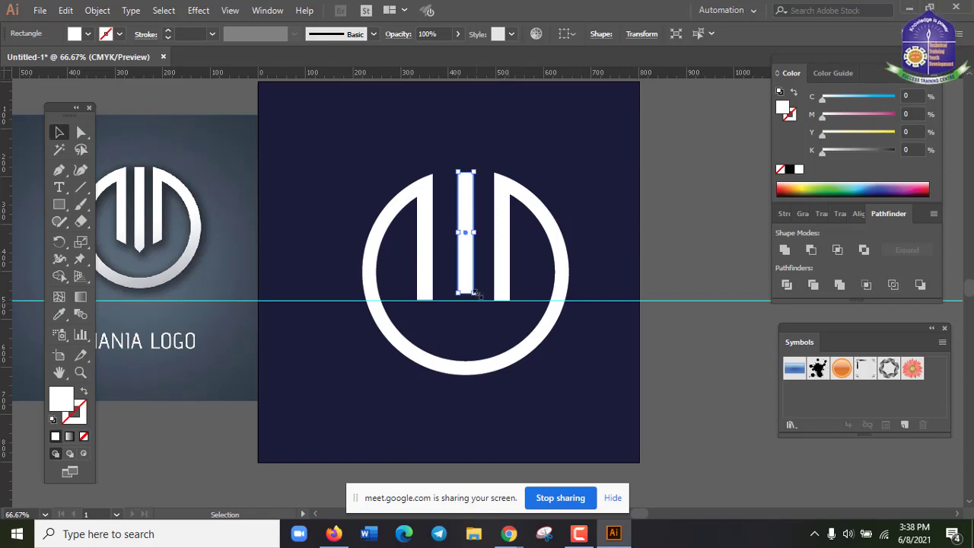
drag(472, 292, 477, 312)
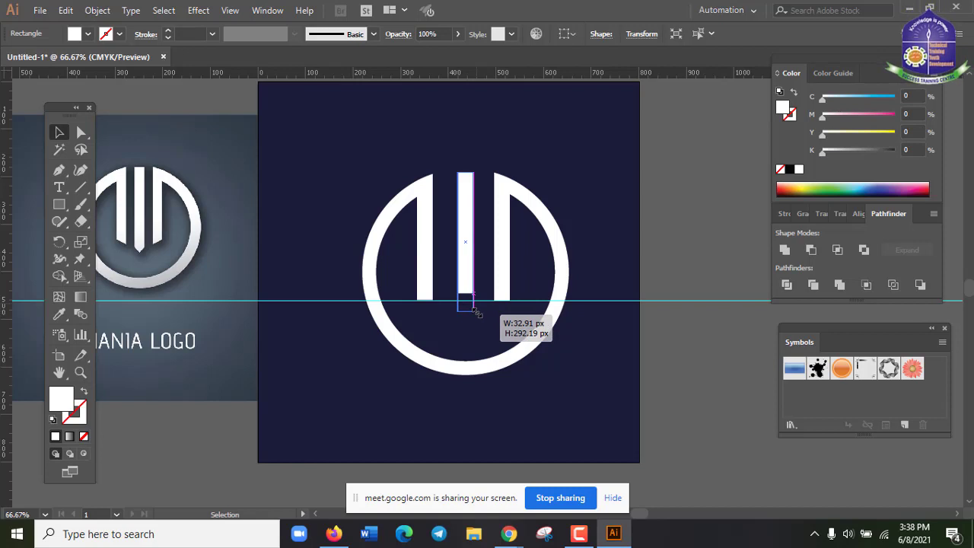
drag(477, 312, 480, 312)
click(545, 424)
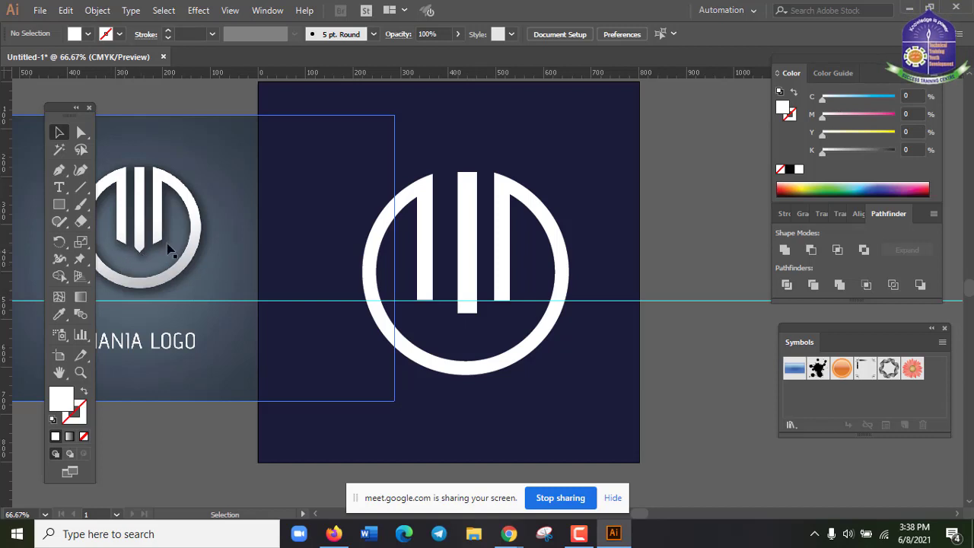
Step: Move the middle bar off the artboard beside the logo and delete the horizontal guide
drag(467, 280, 682, 262)
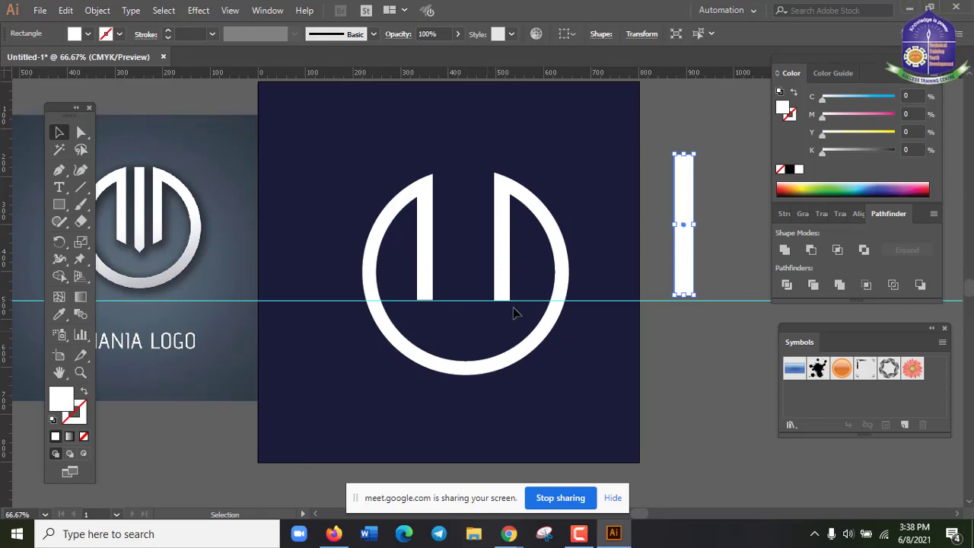
click(586, 302)
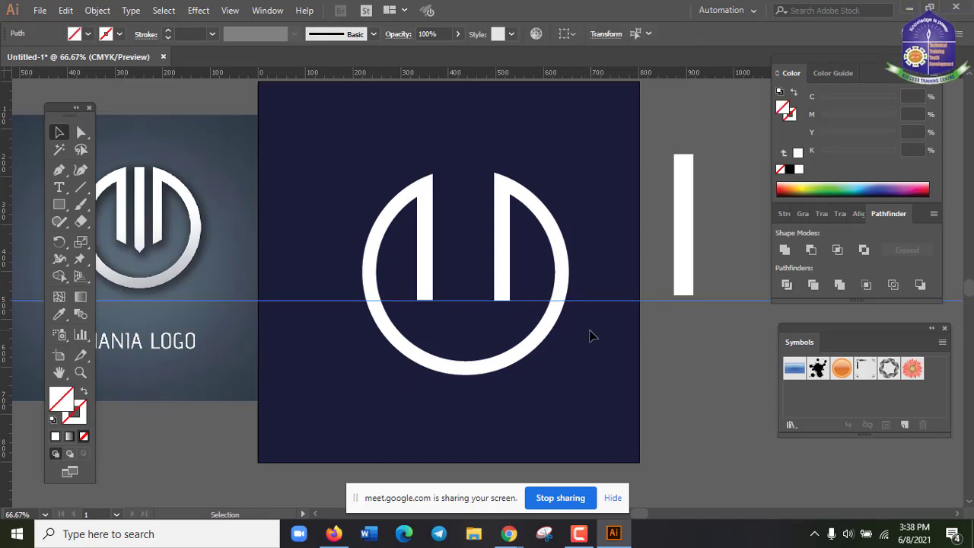
key(Delete)
Step: Slant the left bar's lower end by raising only its lower outer anchor point to Y 440.087 px
key(ctrl+equal)
key(ctrl+equal)
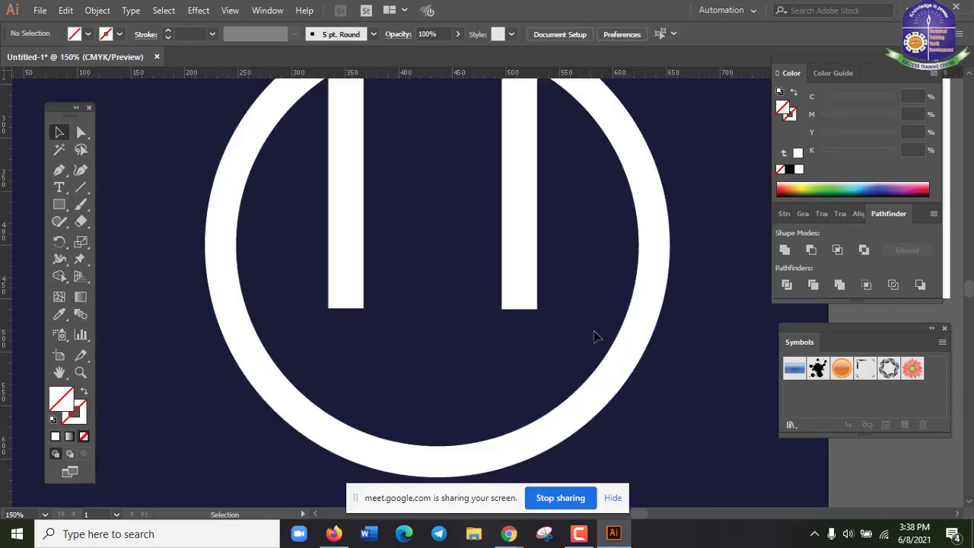
click(354, 264)
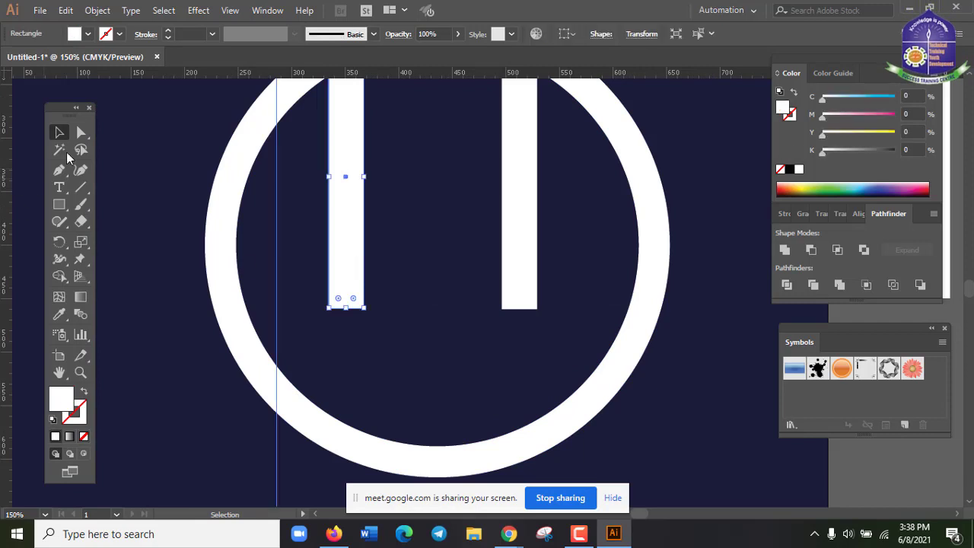
click(82, 134)
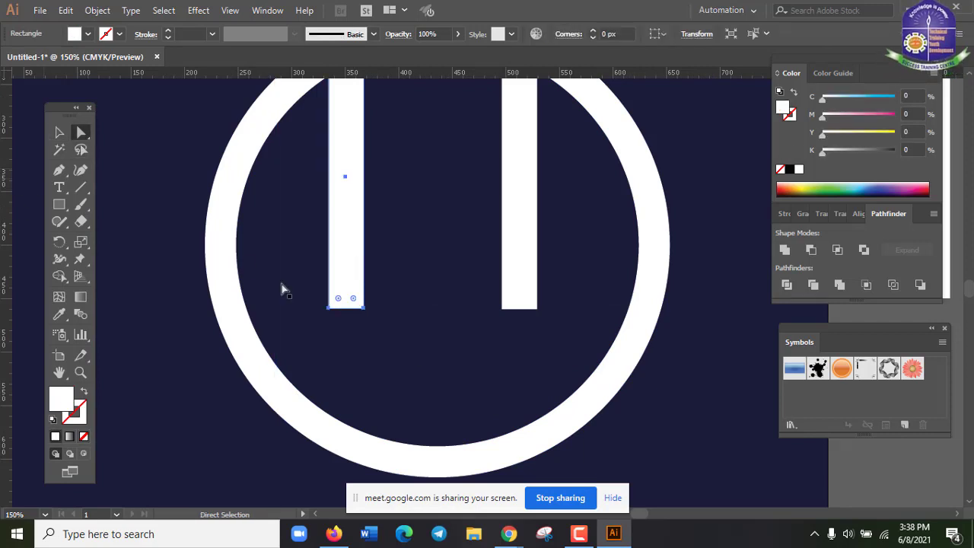
click(329, 308)
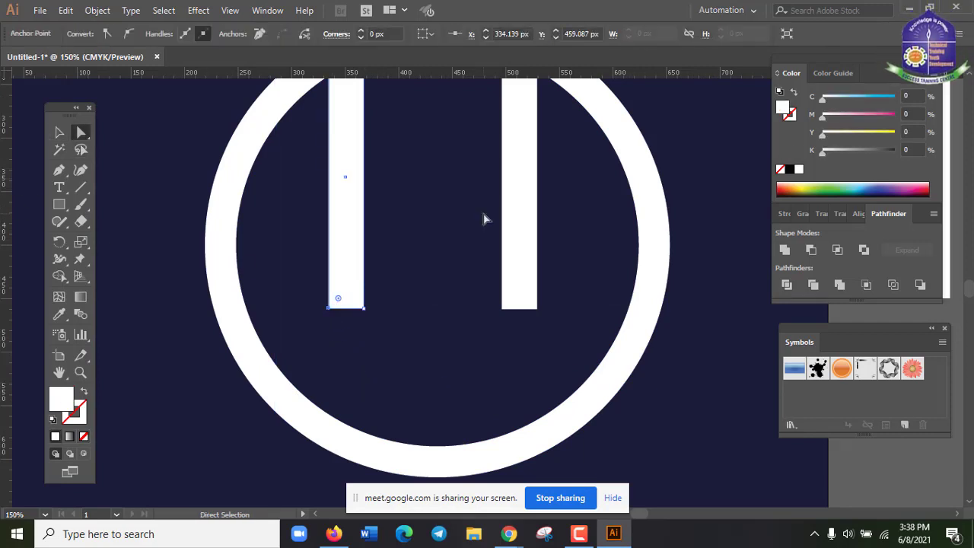
key(Up)
key(Up)
key(Up)
key(Up)
key(Up)
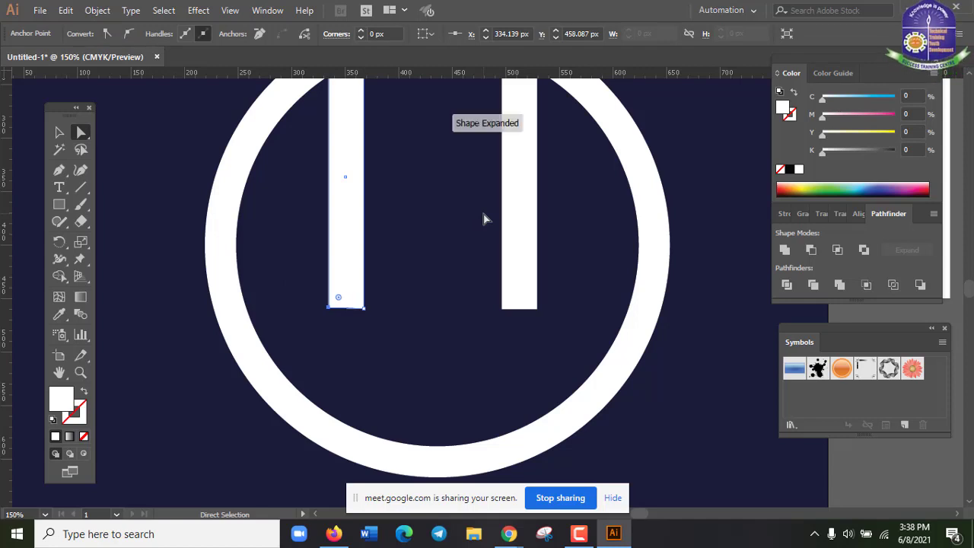
key(Up)
key(Up)
key(Up)
key(Up)
key(Up)
key(Up)
key(Up)
key(Up)
key(Up)
key(Up)
key(Up)
key(Up)
key(Up)
key(Up)
key(Up)
key(Up)
key(Up)
key(Up)
key(Up)
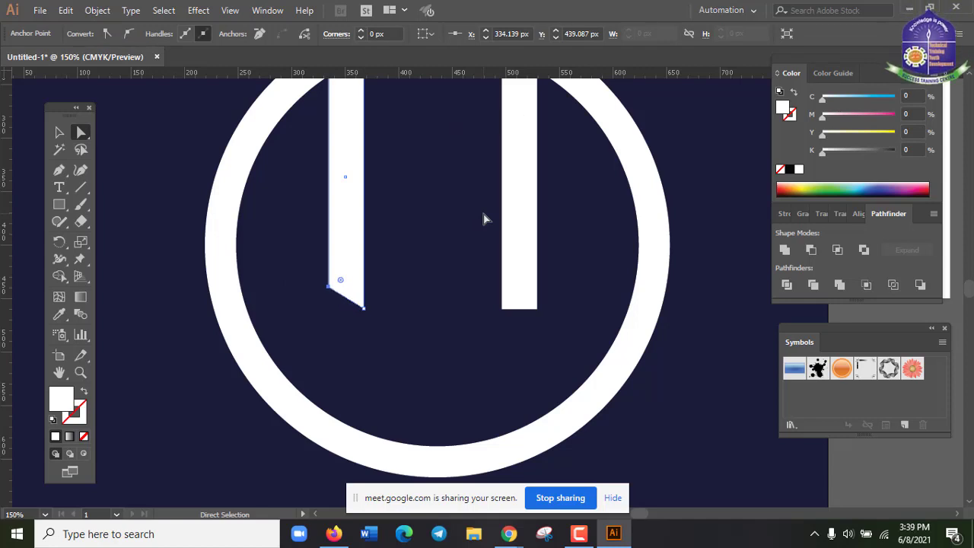
key(Down)
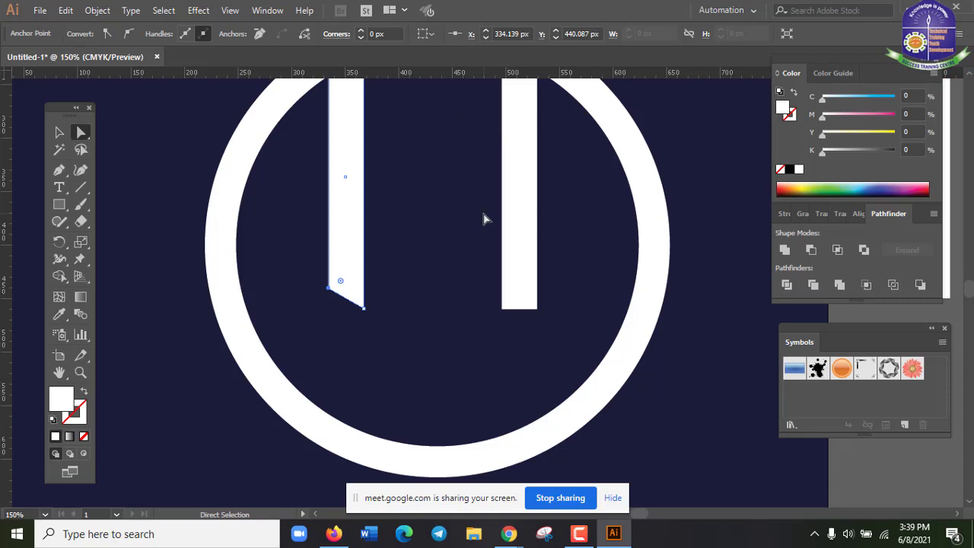
Step: Slant the right bar's lower end by raising its lower outer anchor point, roughly mirroring the left bar
click(513, 242)
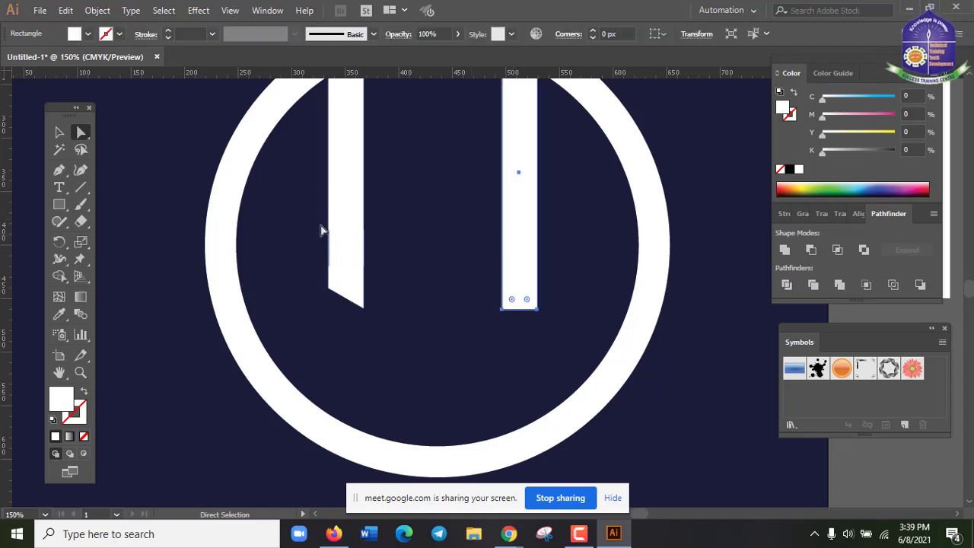
click(538, 310)
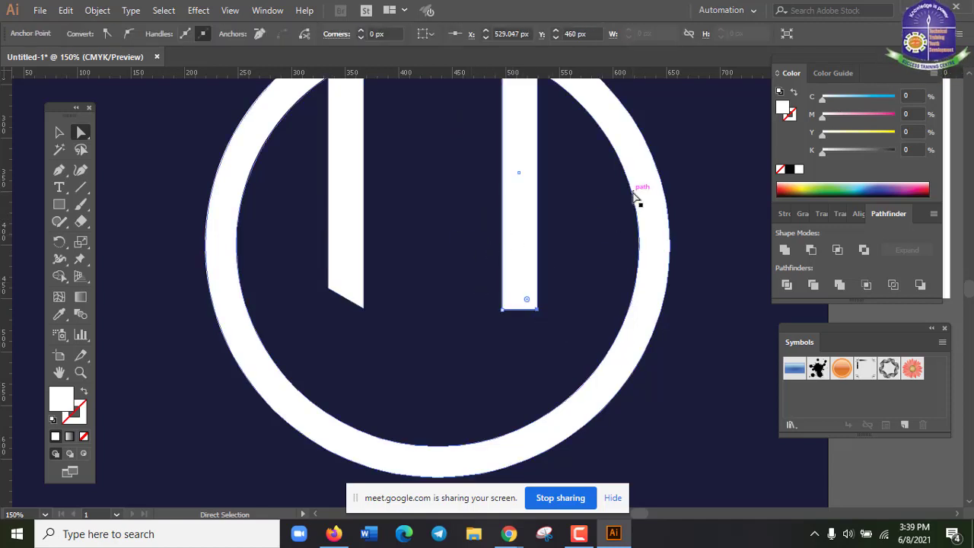
key(Up)
key(Up)
click(414, 312)
scroll(453, 405, up, 1)
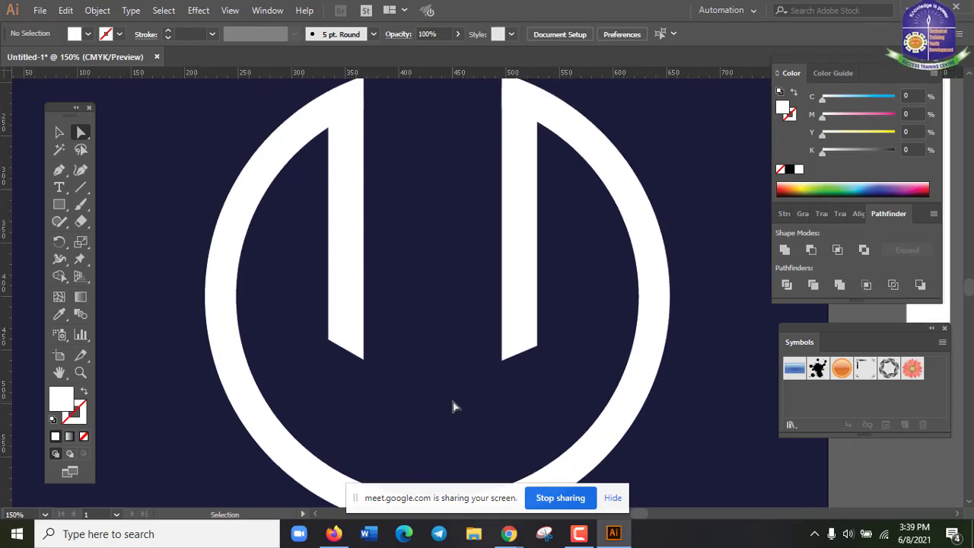
Step: Bring the spare bar back between the two slanted bars and nudge it until its top lines up with theirs
key(ctrl+minus)
key(ctrl+minus)
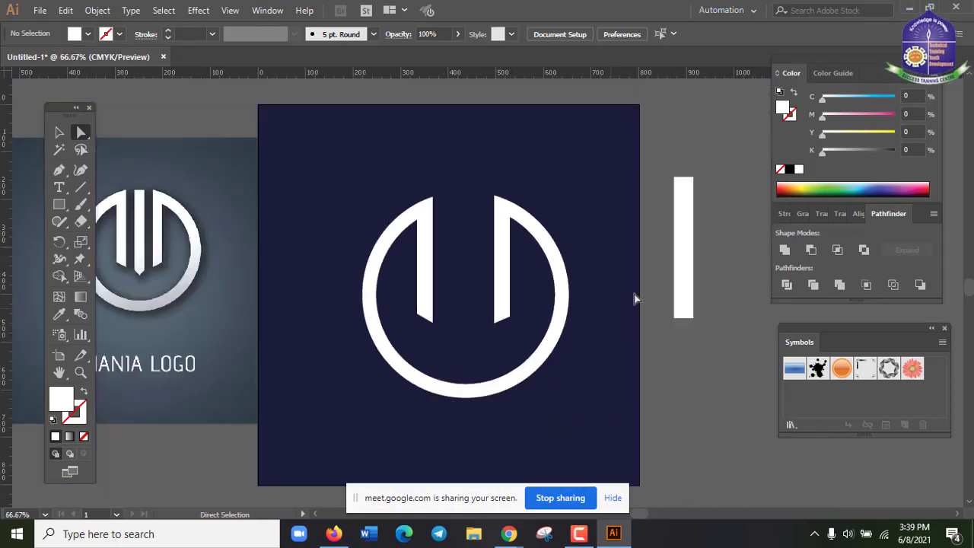
click(685, 279)
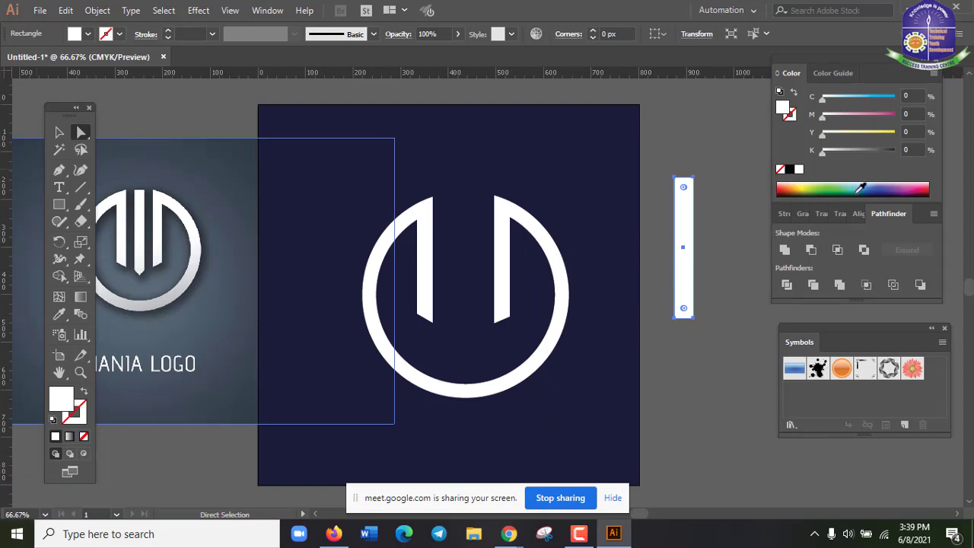
drag(692, 289, 467, 305)
key(Right)
key(Right)
key(Right)
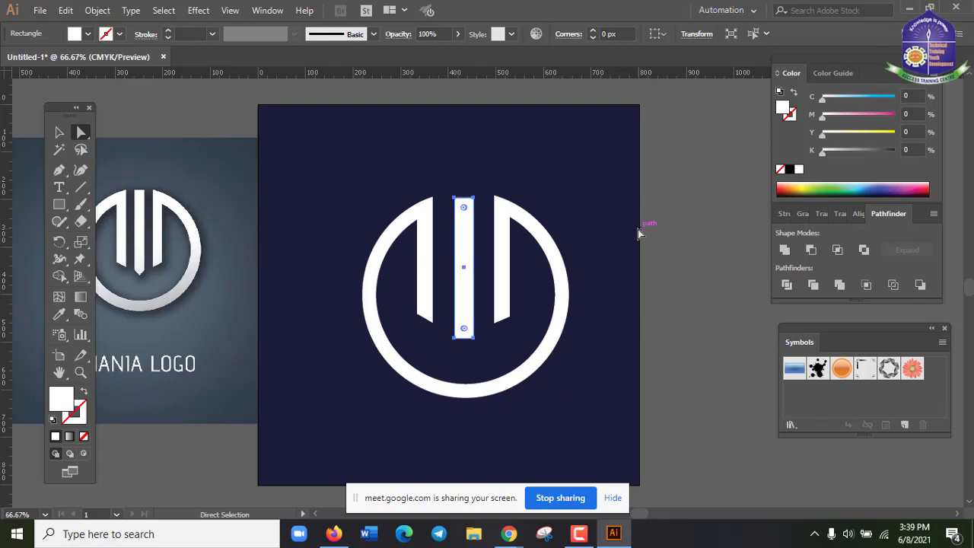
key(Up)
key(Up)
key(Up)
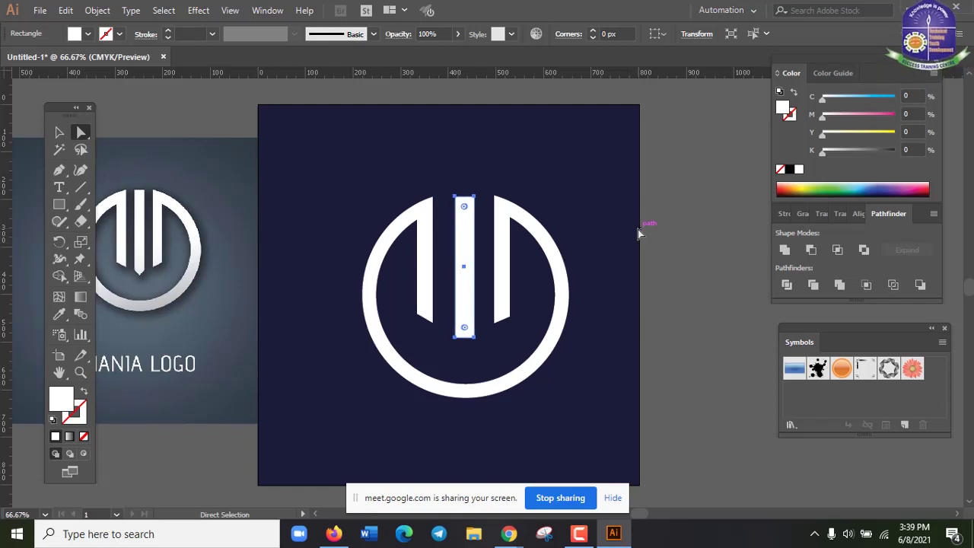
key(Up)
click(636, 230)
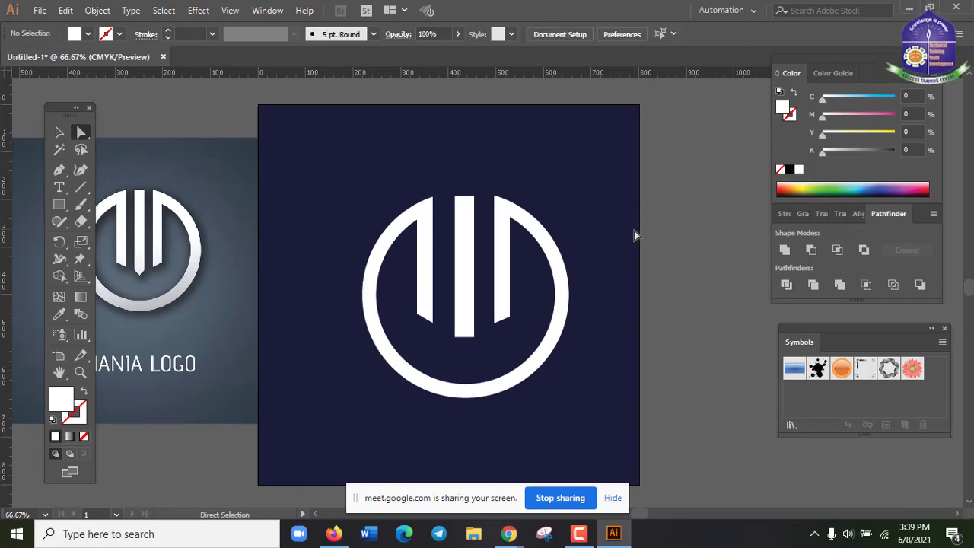
click(468, 268)
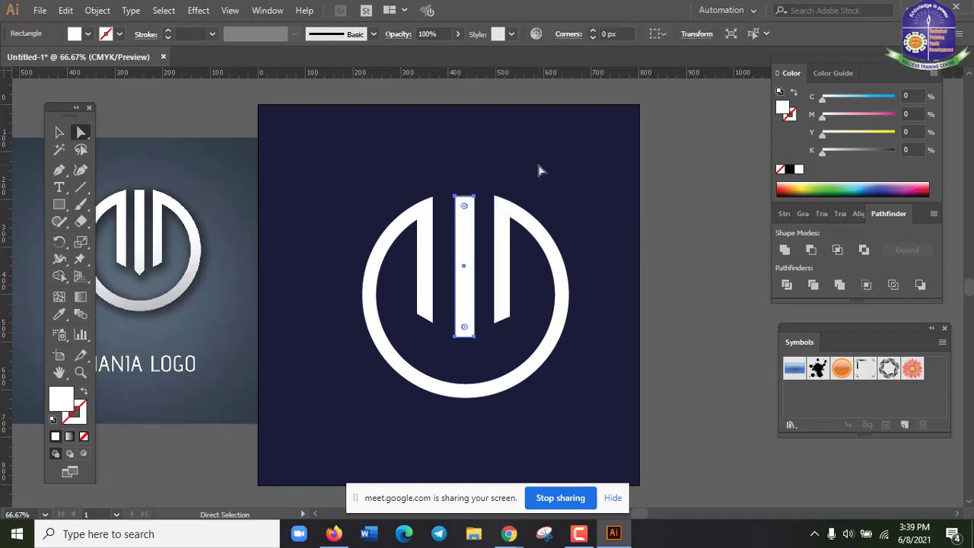
key(Up)
key(Up)
click(651, 169)
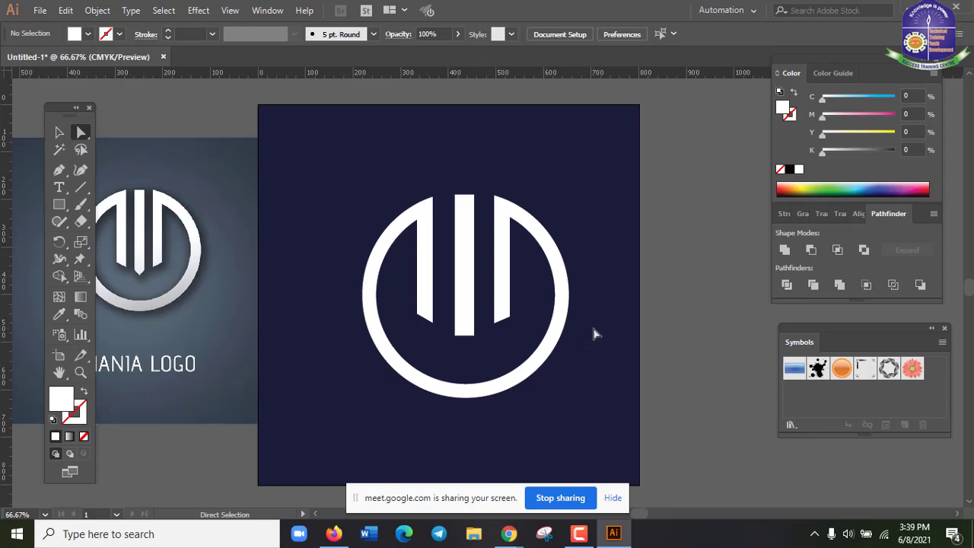
Step: Narrow the middle bar slightly from its right edge to match the width of the side bars
key(ctrl)
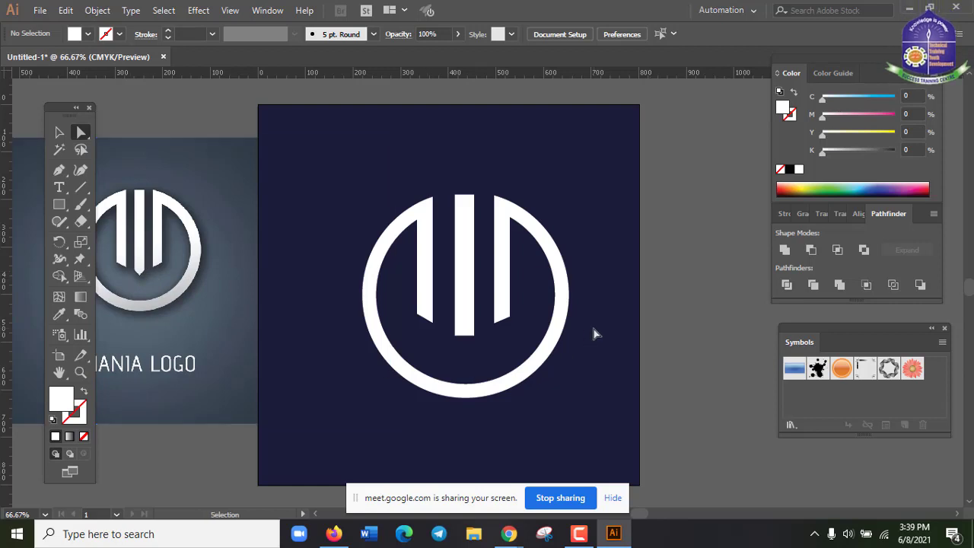
key(ctrl+1)
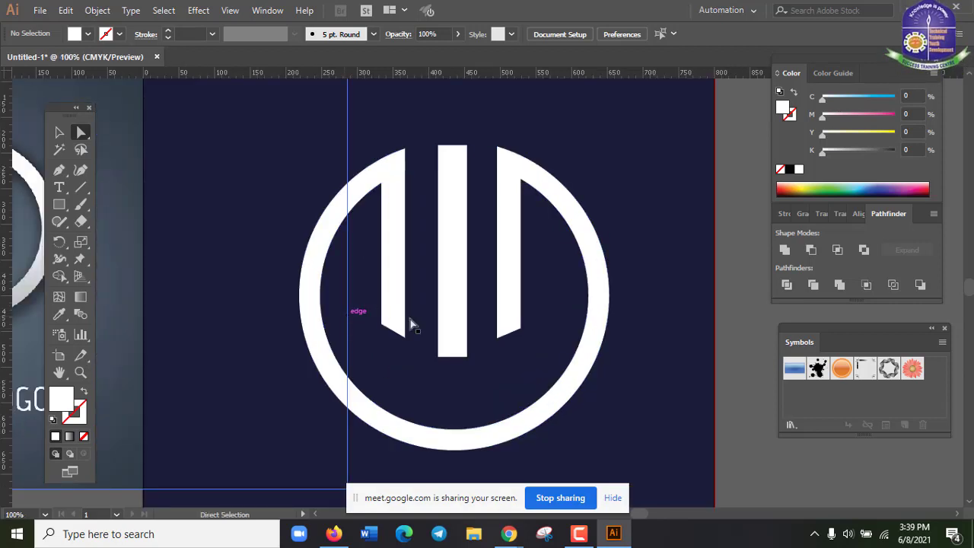
click(443, 344)
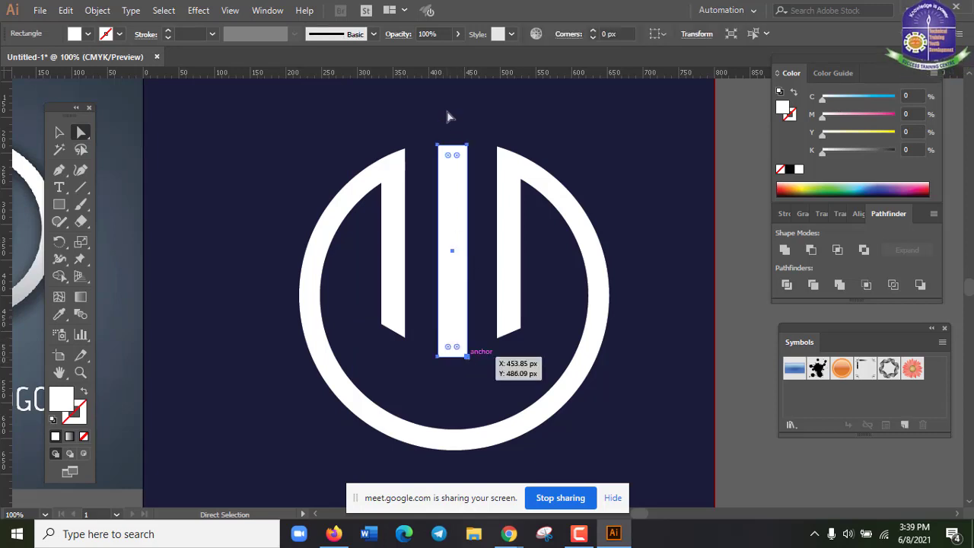
key(v)
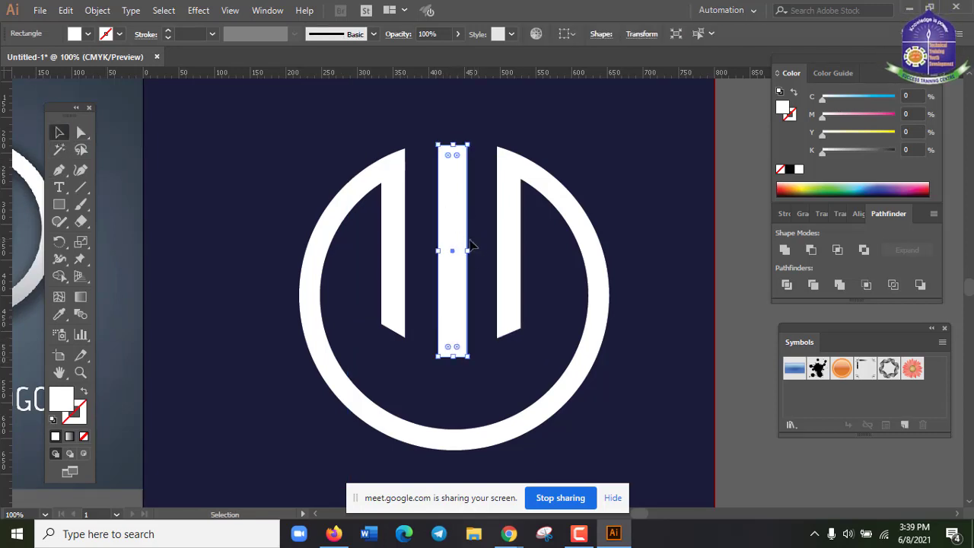
drag(467, 251, 464, 251)
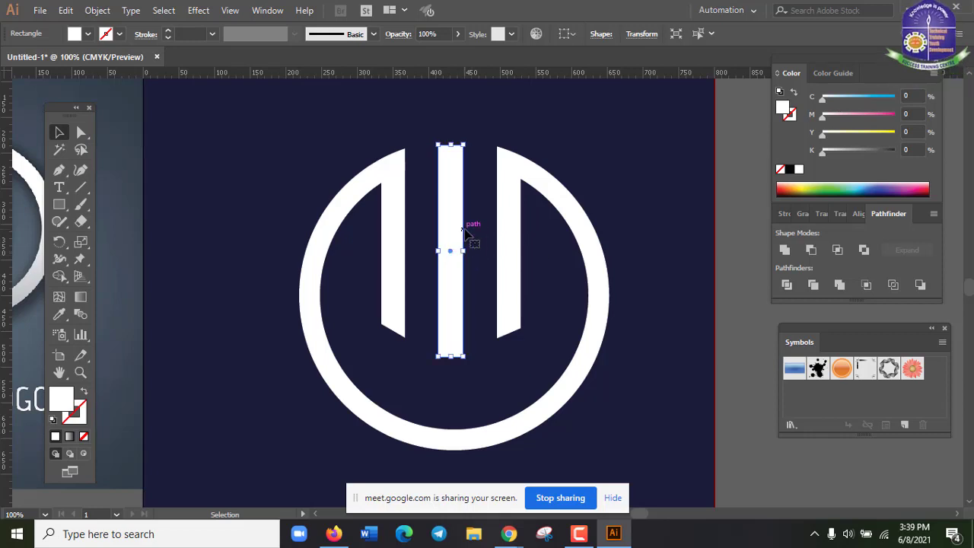
Step: Replace the plain middle bar with a copy of the left slanted bar, placed in the gap between the two bars
key(Delete)
click(390, 248)
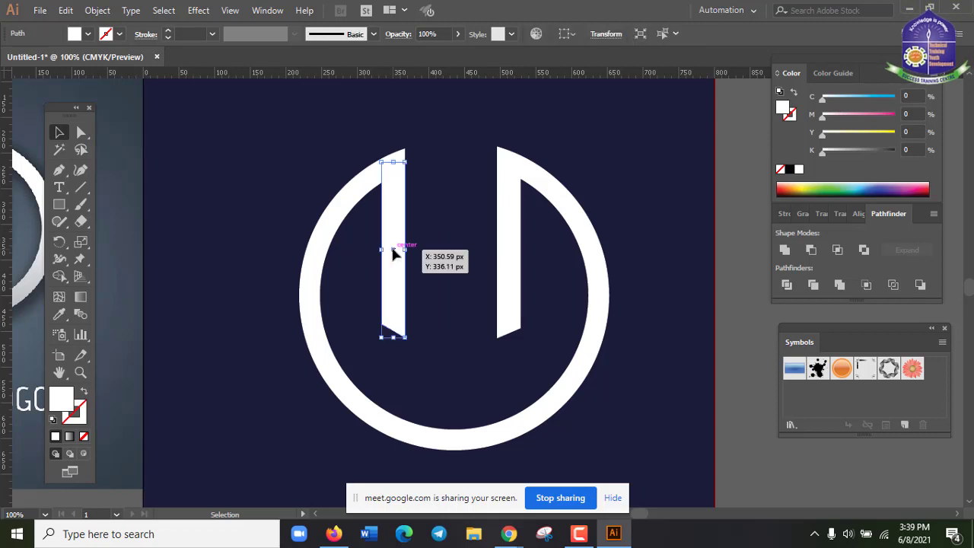
drag(392, 253, 462, 274)
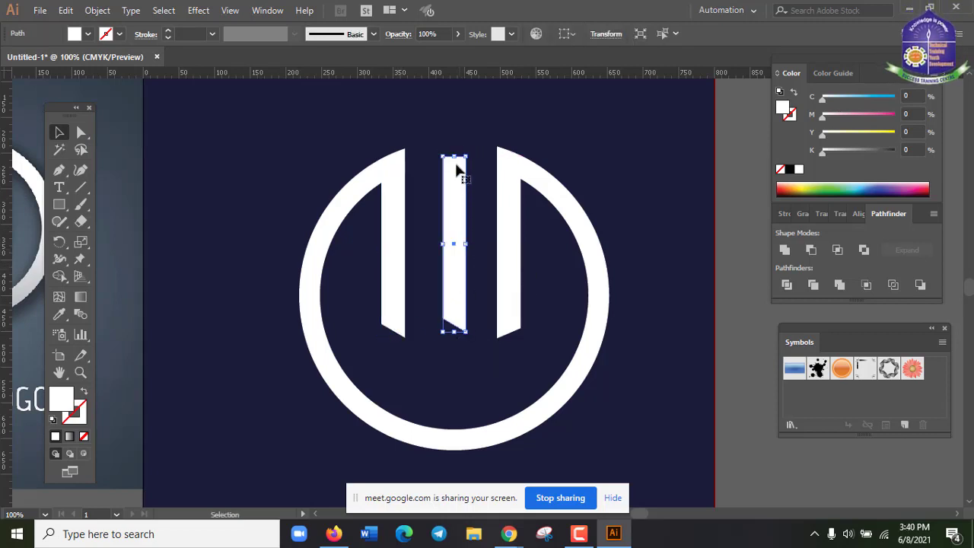
Step: Stretch the middle bar upward so its top ends slightly above the tops of the side bars
drag(454, 157, 456, 143)
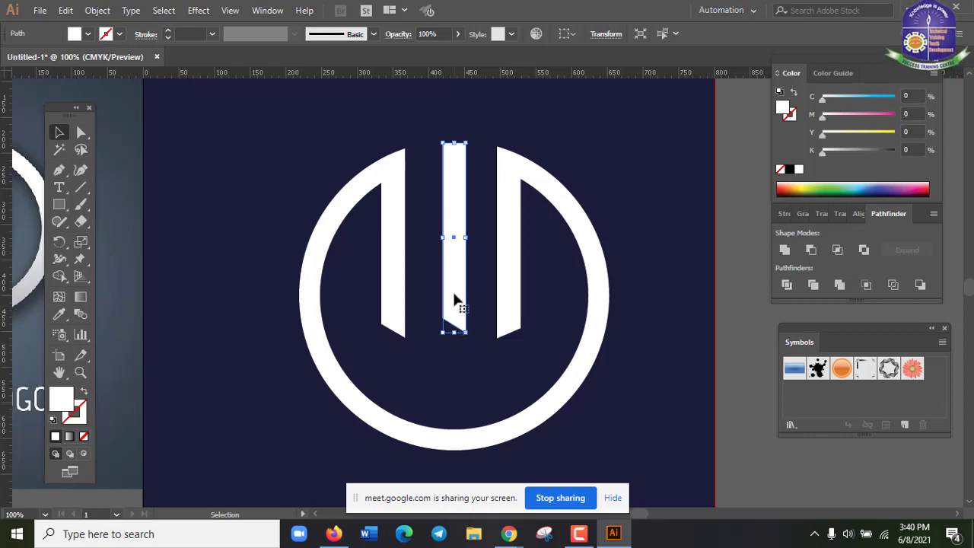
click(518, 370)
click(457, 322)
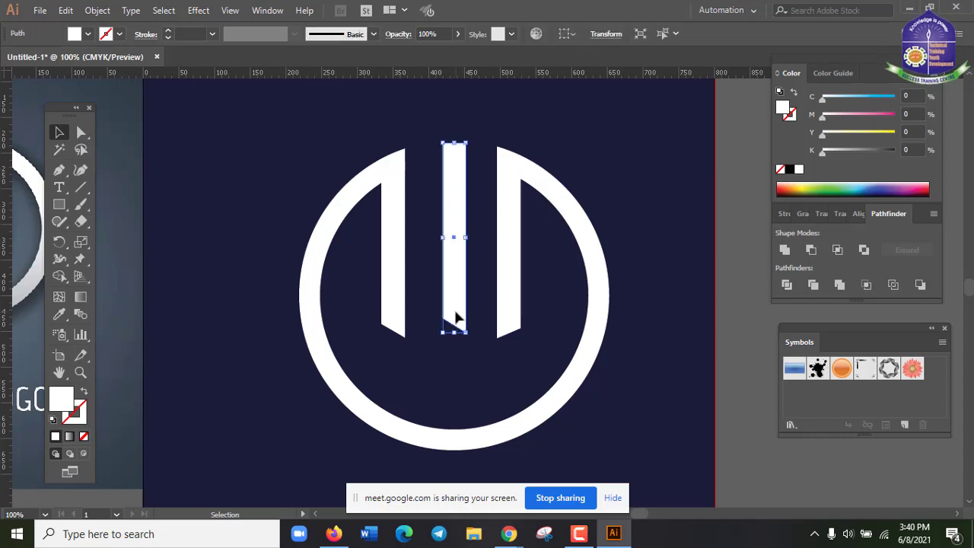
Step: Copy the right slanted bar against the middle bar and lengthen it downward so both lower ends form a point
click(510, 289)
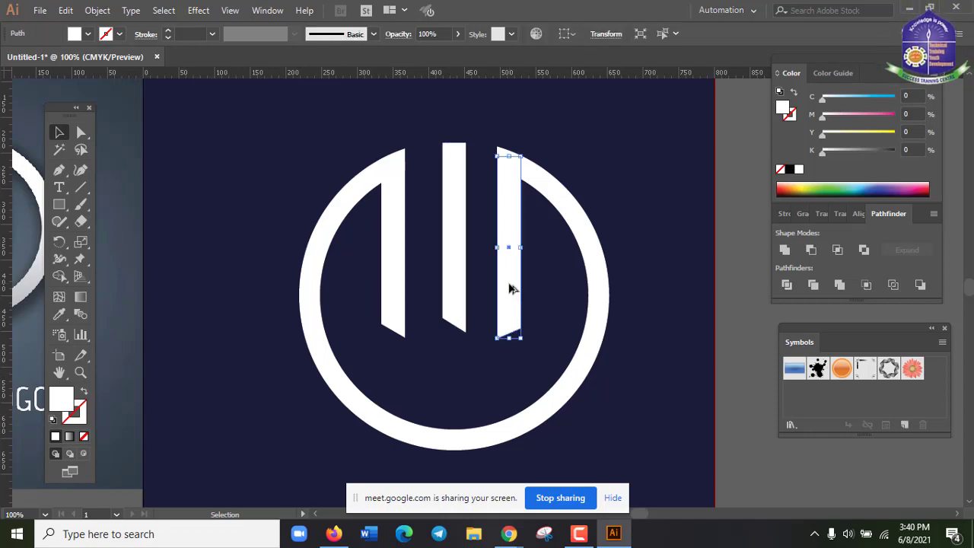
drag(510, 289, 477, 276)
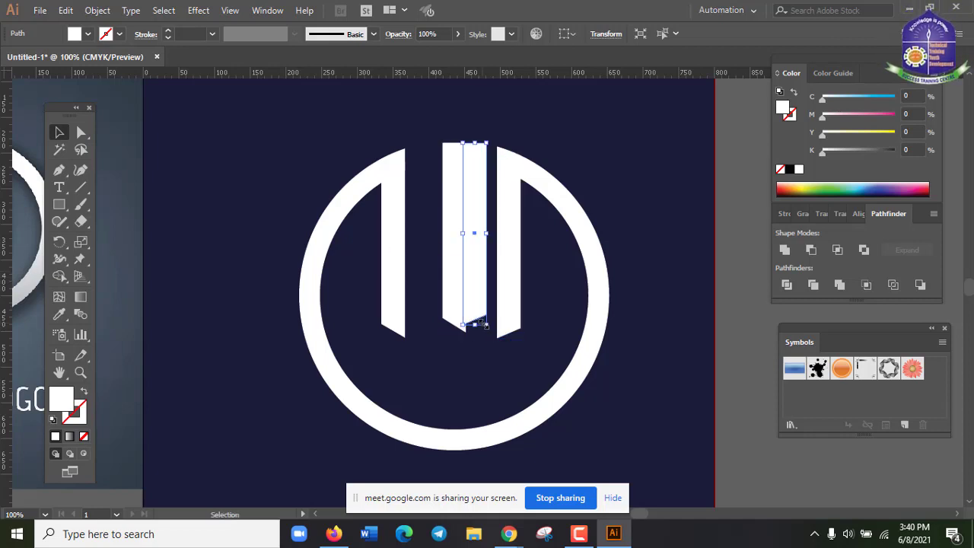
drag(474, 326, 475, 334)
click(476, 376)
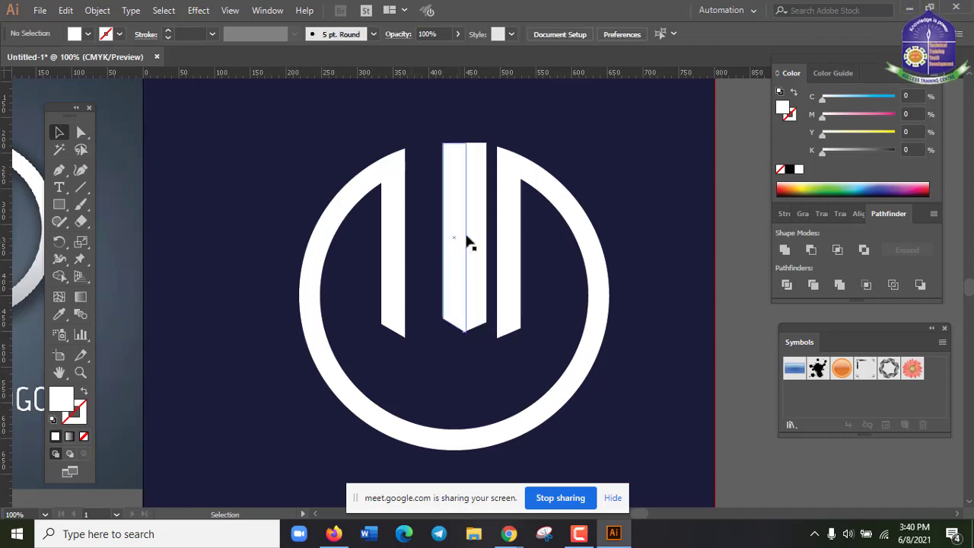
Step: Center the two halves of the middle bar together in the gap between the side bars
drag(425, 223, 502, 213)
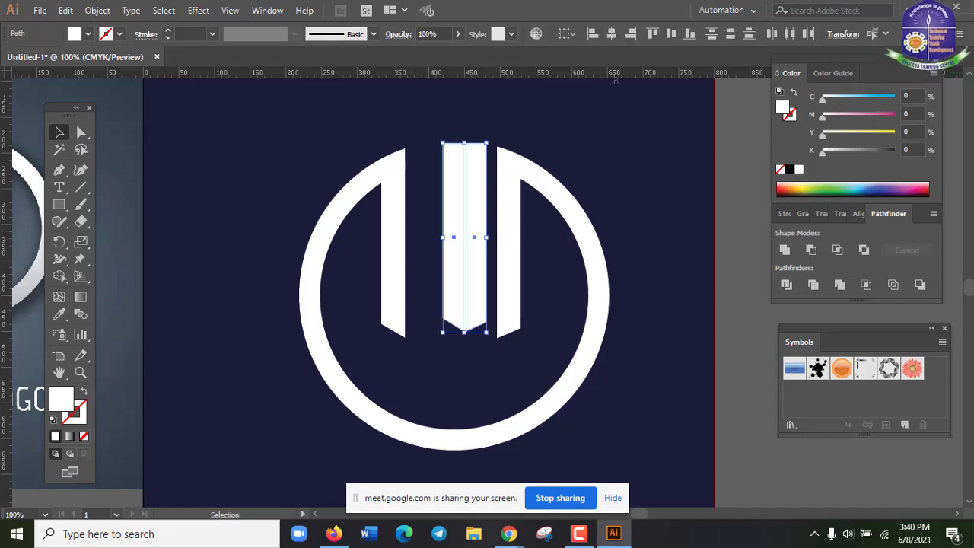
key(Left)
key(Left)
key(Left)
key(Left)
key(Left)
key(Left)
key(Left)
key(Left)
key(Left)
key(Left)
key(Left)
key(Left)
key(Left)
key(Left)
key(Left)
key(Down)
key(Down)
key(Down)
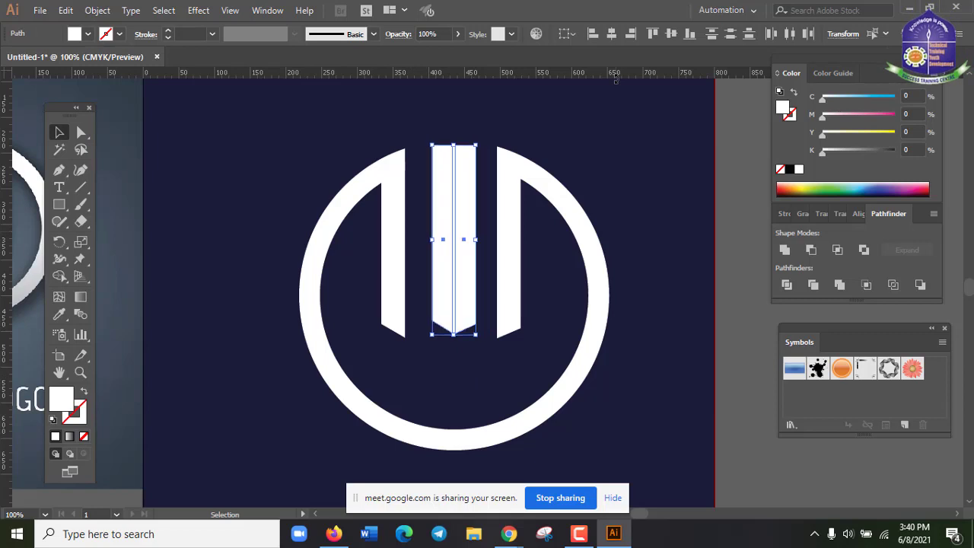
key(Up)
key(Up)
key(Up)
key(Up)
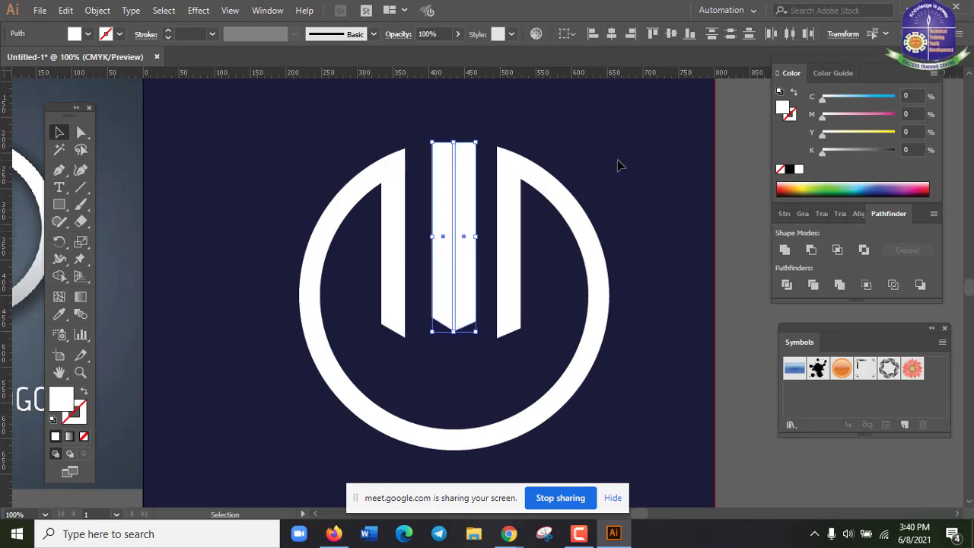
click(618, 166)
Step: Shift the right half of the middle bar slightly left so it overlaps the left half
click(457, 283)
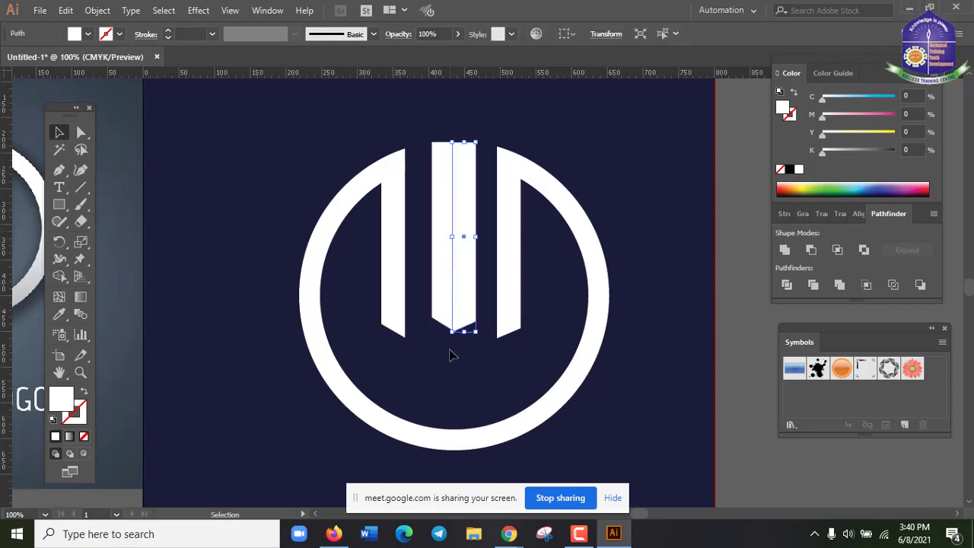
key(Left)
key(Left)
key(Left)
key(Left)
key(Left)
click(450, 352)
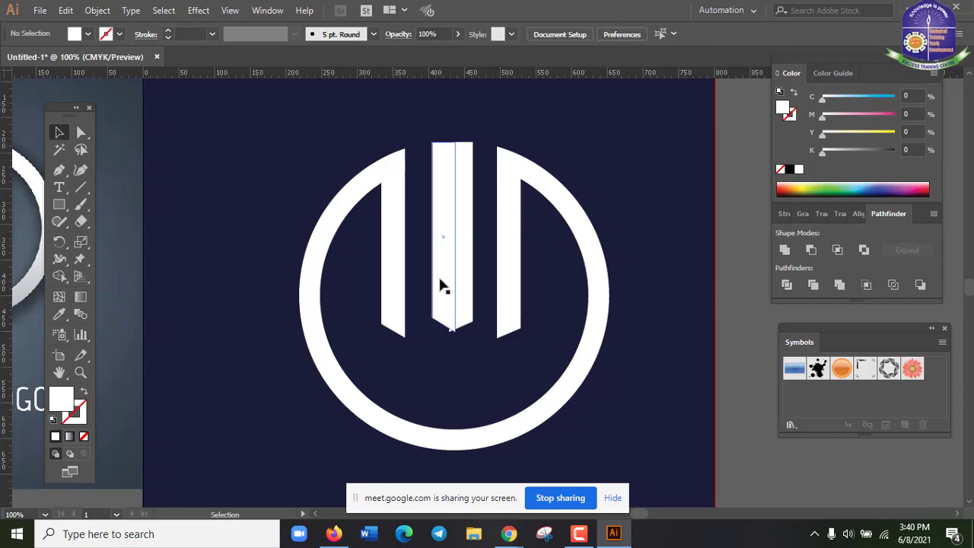
Step: Shift the left half of the middle bar slightly right to make the combined bar narrower
click(444, 286)
key(Right)
key(Right)
key(Right)
key(Right)
key(Right)
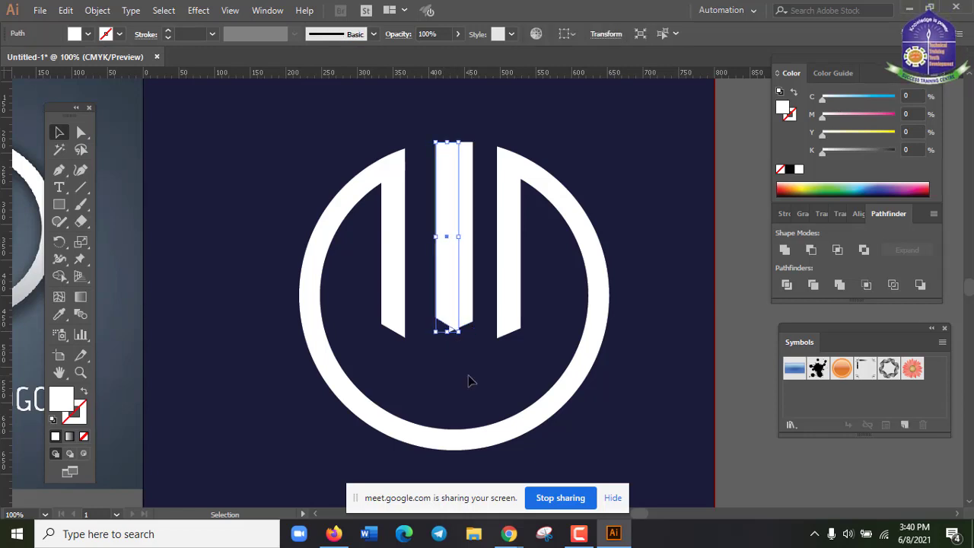
click(467, 337)
Step: Nudge the right half of the middle bar further left, trying to bring the pointed lower end together
click(467, 307)
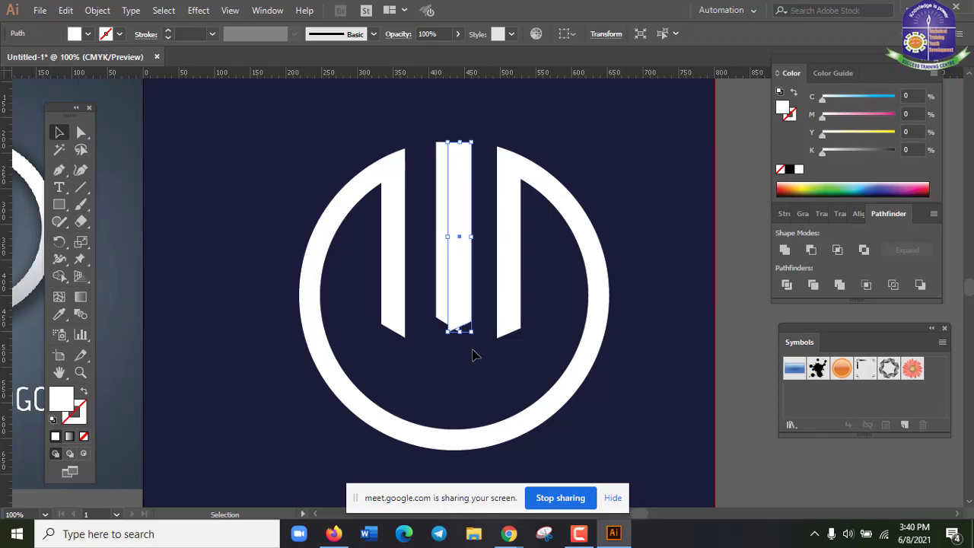
click(473, 355)
scroll(457, 376, up, 2)
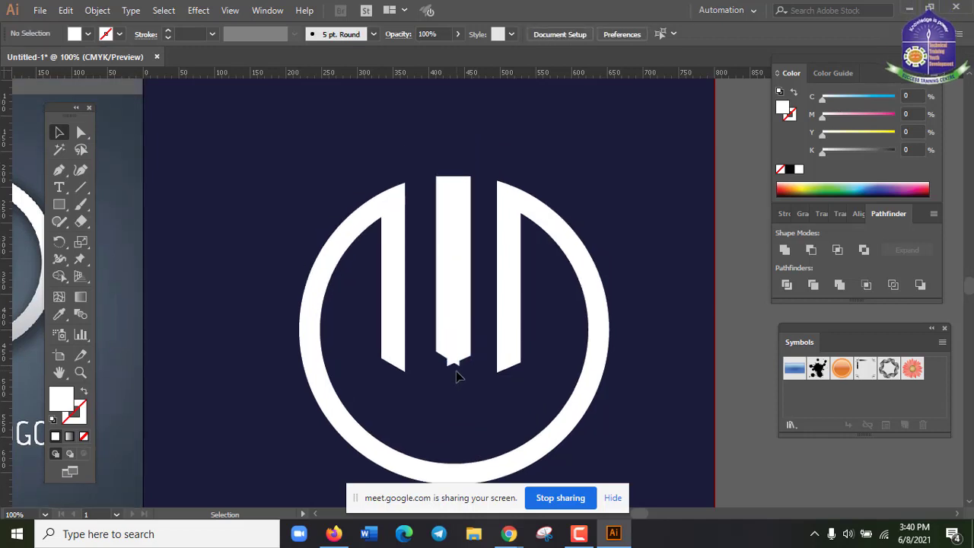
click(466, 327)
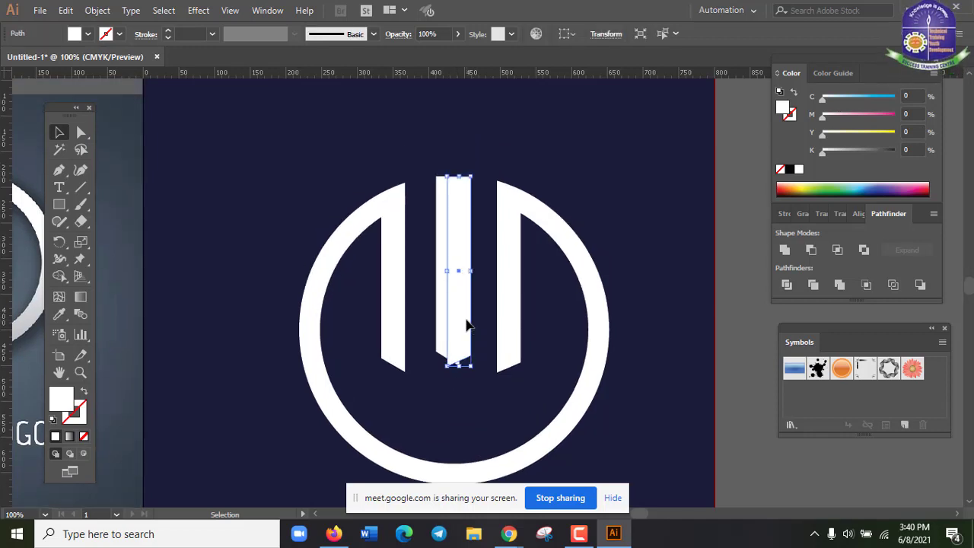
key(Left)
key(Left)
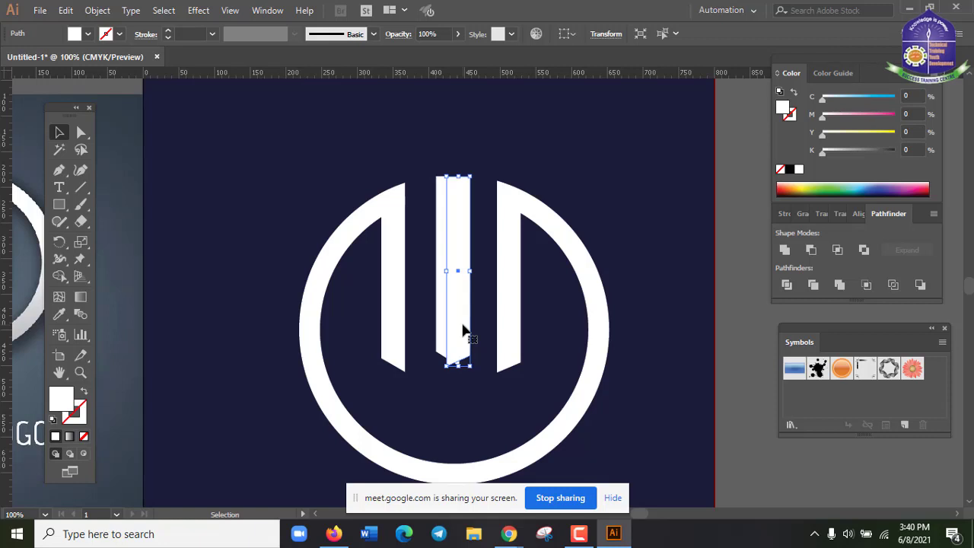
click(469, 387)
Step: Replace the two-piece middle bar with a plain tall rectangle in the gap, ending lower than the side bars
drag(424, 292, 484, 293)
key(Delete)
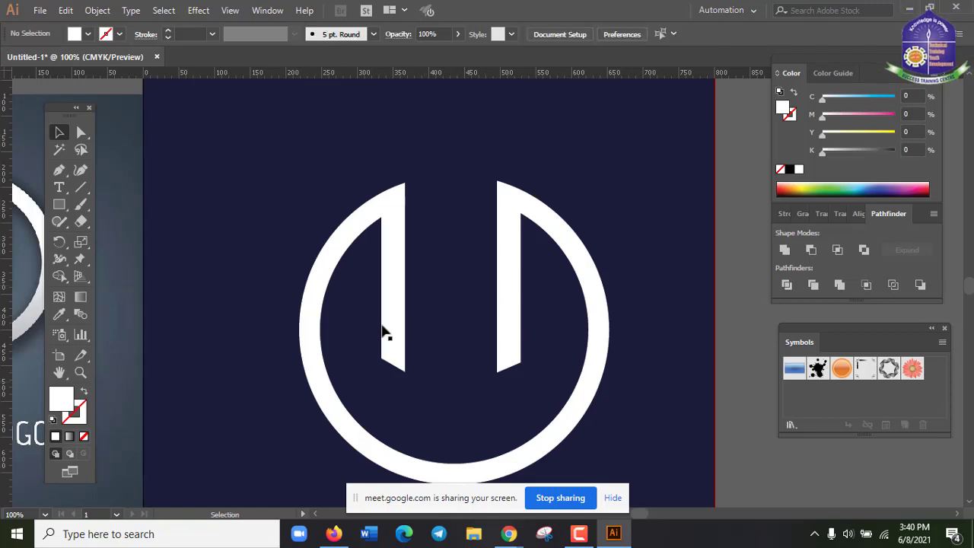
drag(59, 204, 106, 202)
drag(439, 182, 466, 390)
click(65, 134)
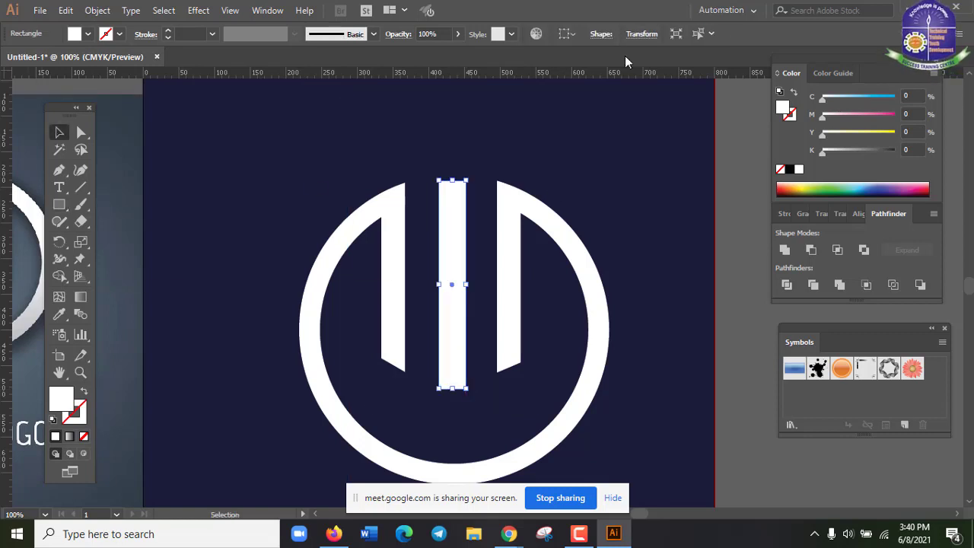
Step: Nudge the new middle rectangle up and slightly right so it sits centered with its top just above the side bars
key(Up)
key(Up)
key(Up)
key(Up)
key(Up)
key(Up)
key(Right)
key(Right)
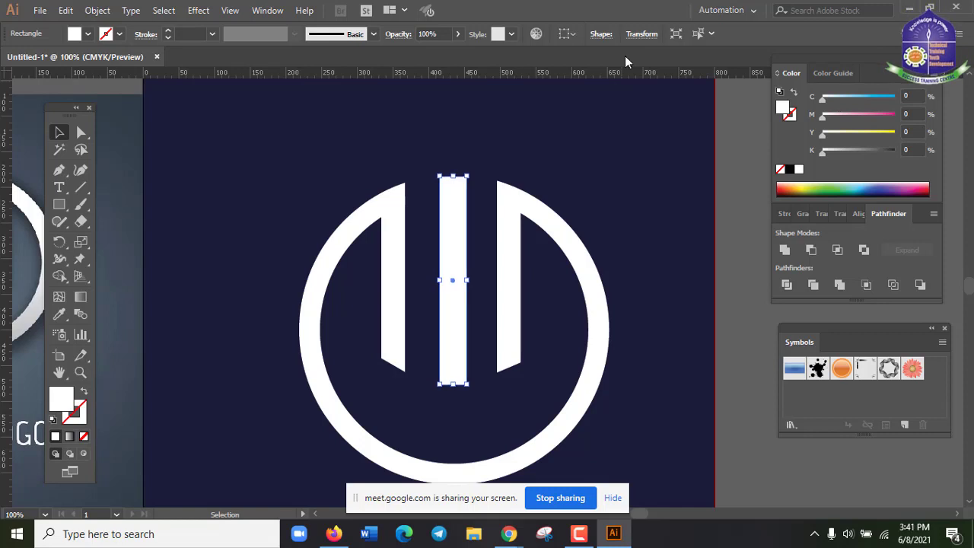
key(Left)
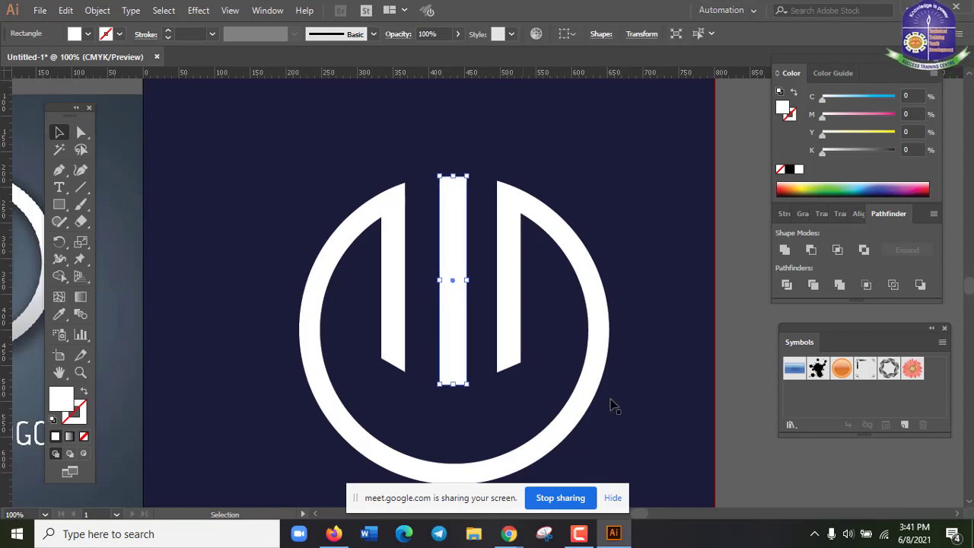
click(670, 367)
scroll(670, 367, down, 1)
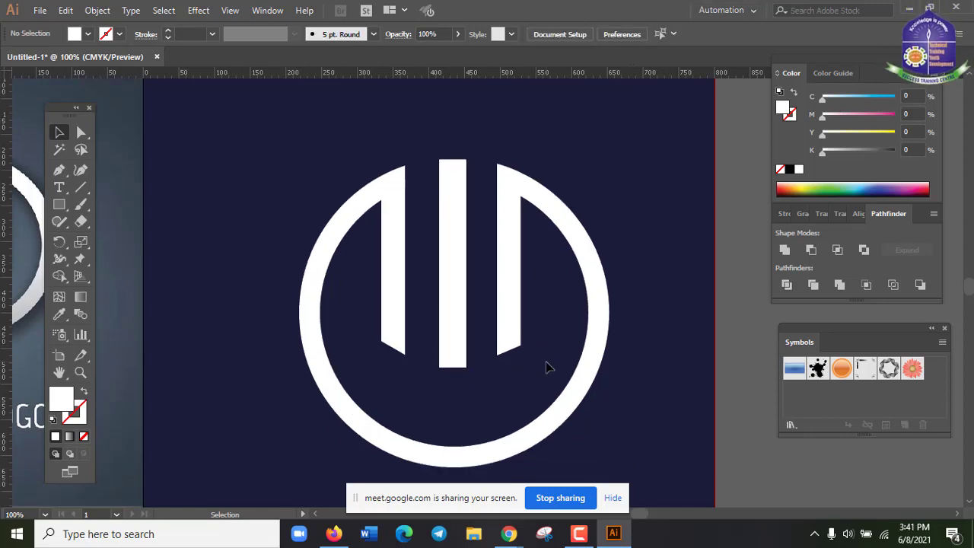
Step: Try to adjust the lower right corner point of the middle bar, and undo a misplaced vertical guide
key(ctrl+equal)
scroll(532, 384, down, 1)
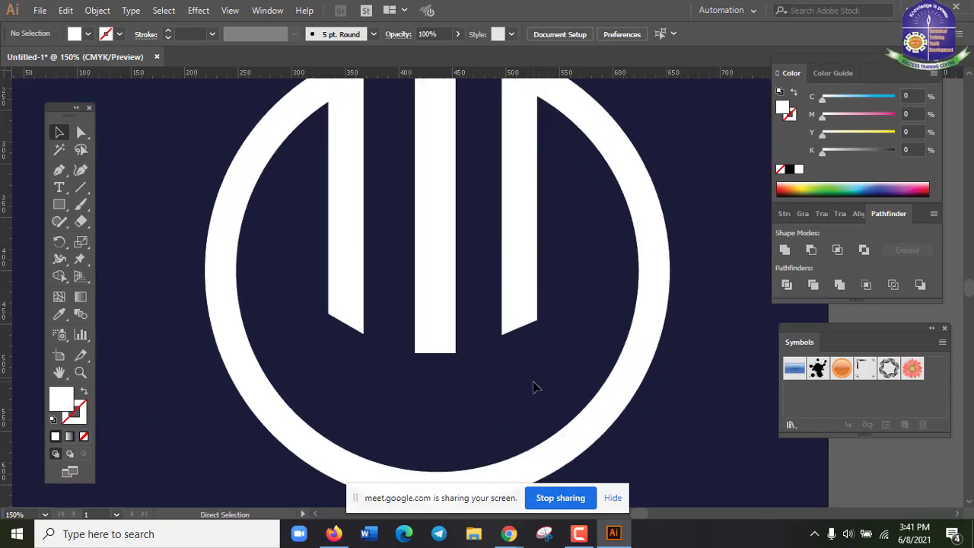
key(ctrl+equal)
scroll(391, 315, down, 2)
click(435, 276)
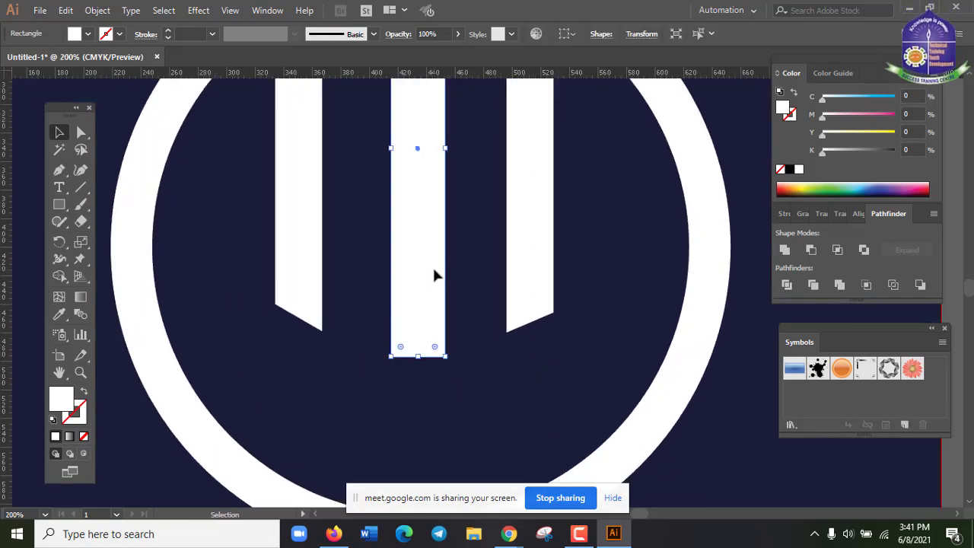
click(82, 132)
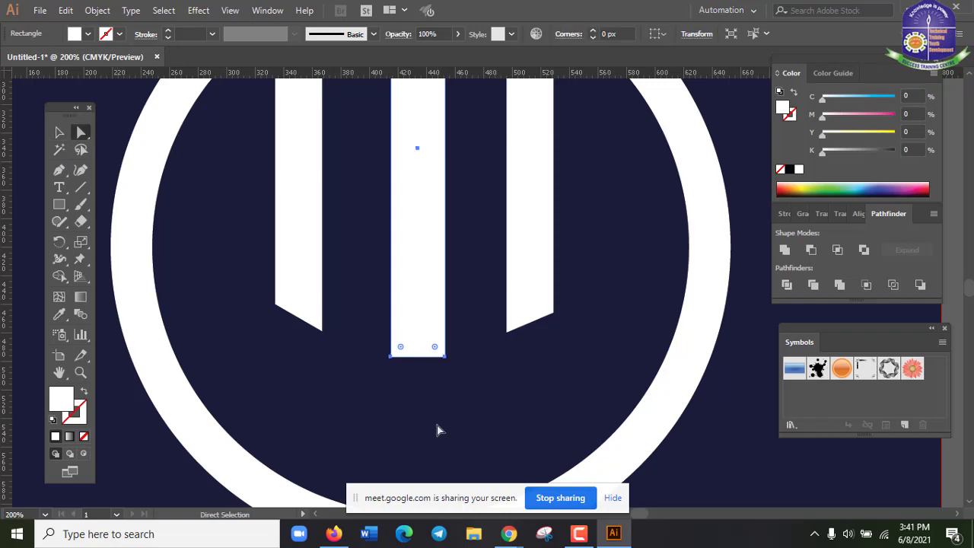
click(445, 356)
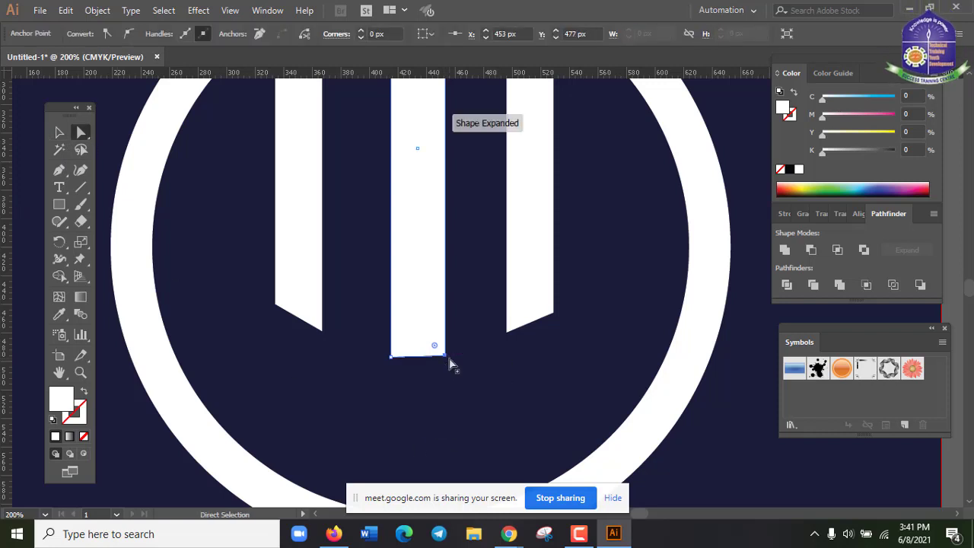
key(Up)
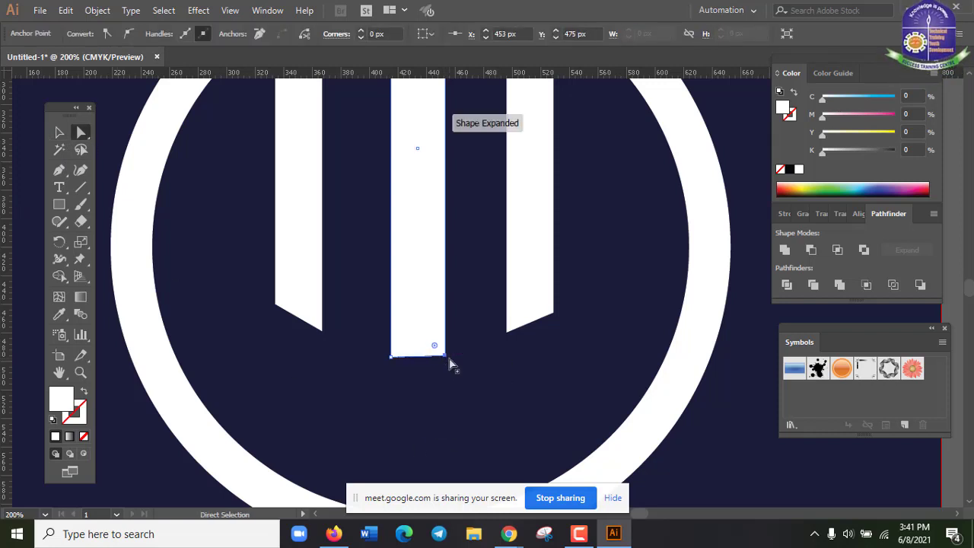
key(Down)
key(Down)
key(Up)
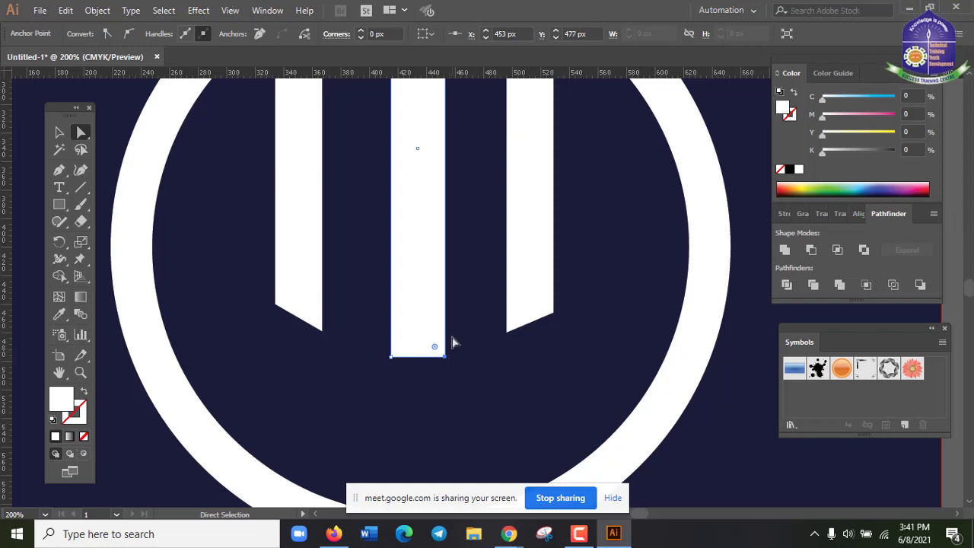
drag(7, 221, 205, 221)
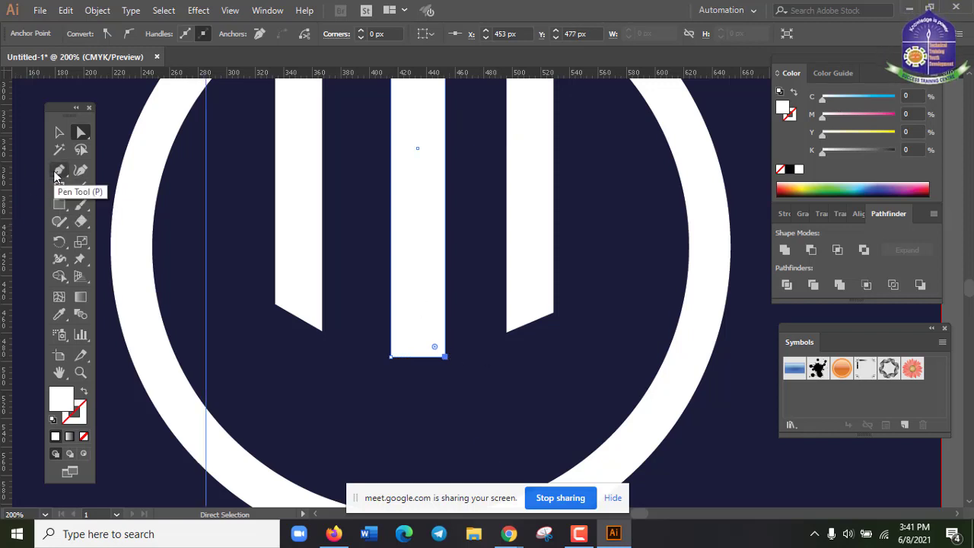
key(ctrl+z)
Step: Draw two crossing diagonal line segments over the lower corners of the middle bar, meeting near the center of its bottom edge
drag(83, 192, 114, 190)
drag(451, 318, 410, 371)
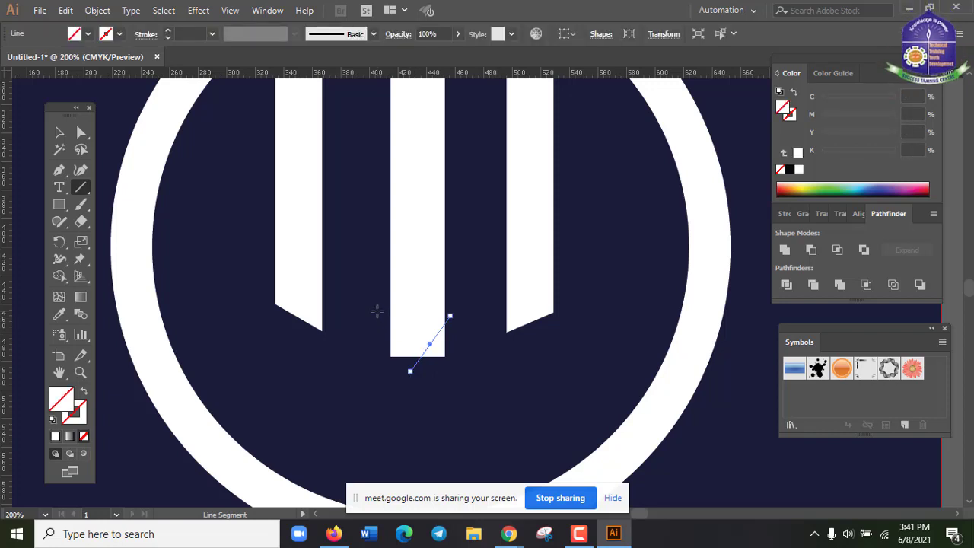
drag(377, 311, 434, 373)
key(v)
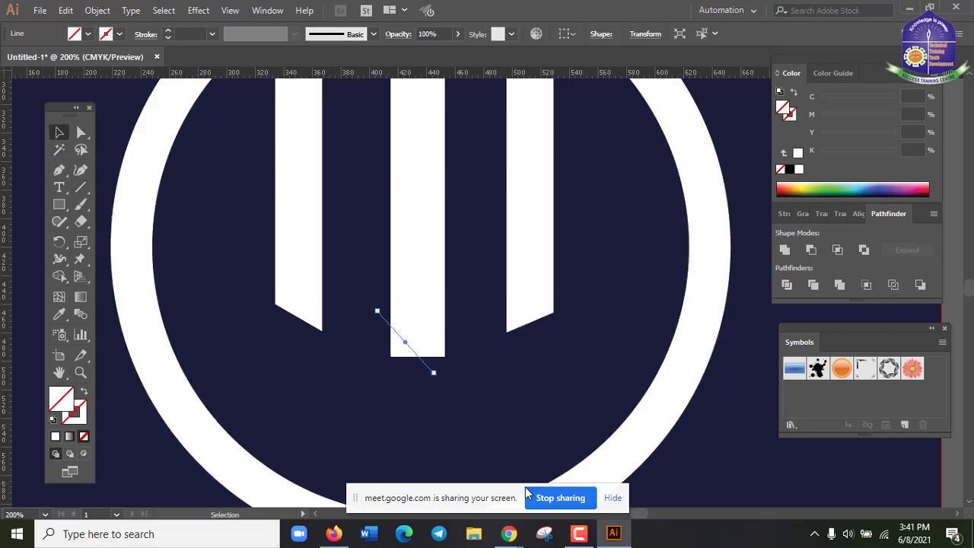
Step: Divide the middle bar along the two diagonal lines with Pathfinder and ungroup the resulting pieces
drag(363, 324, 466, 397)
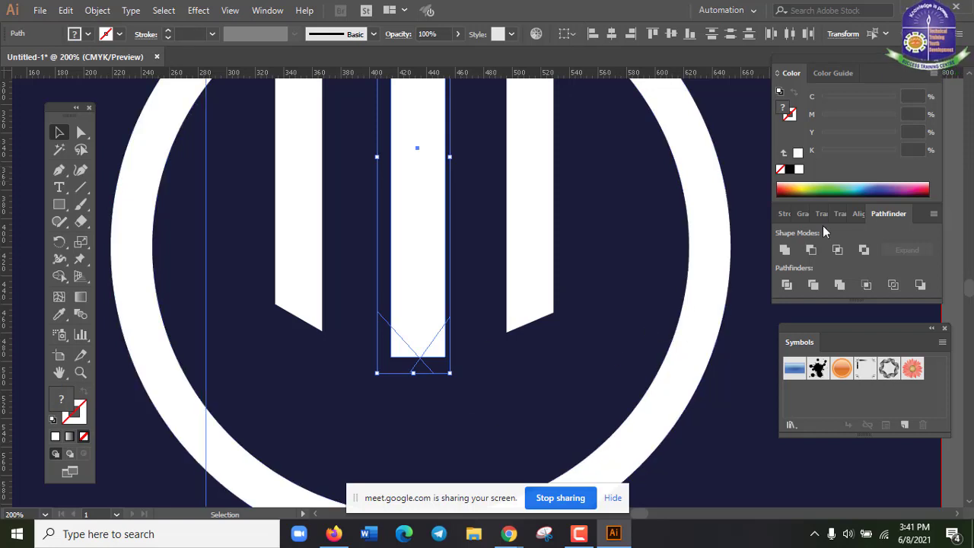
click(787, 285)
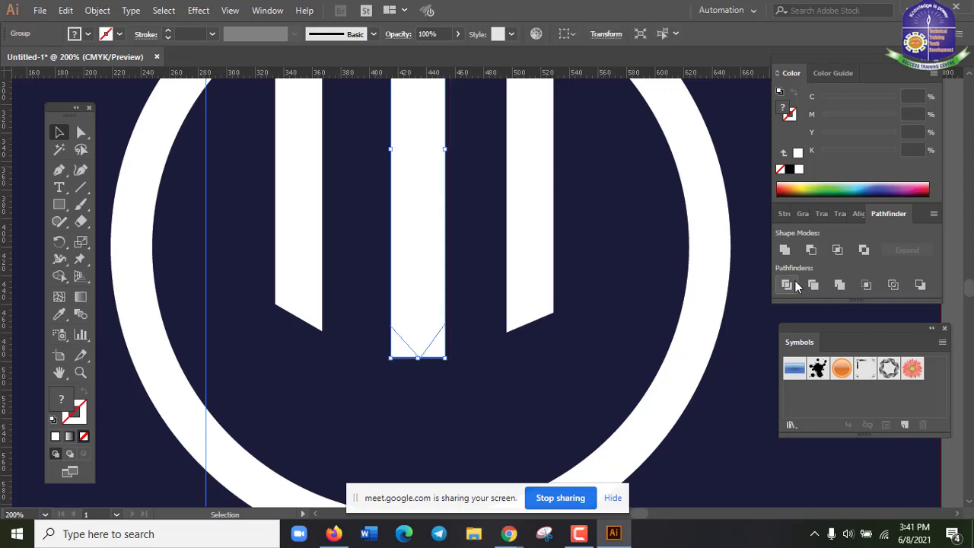
right_click(432, 324)
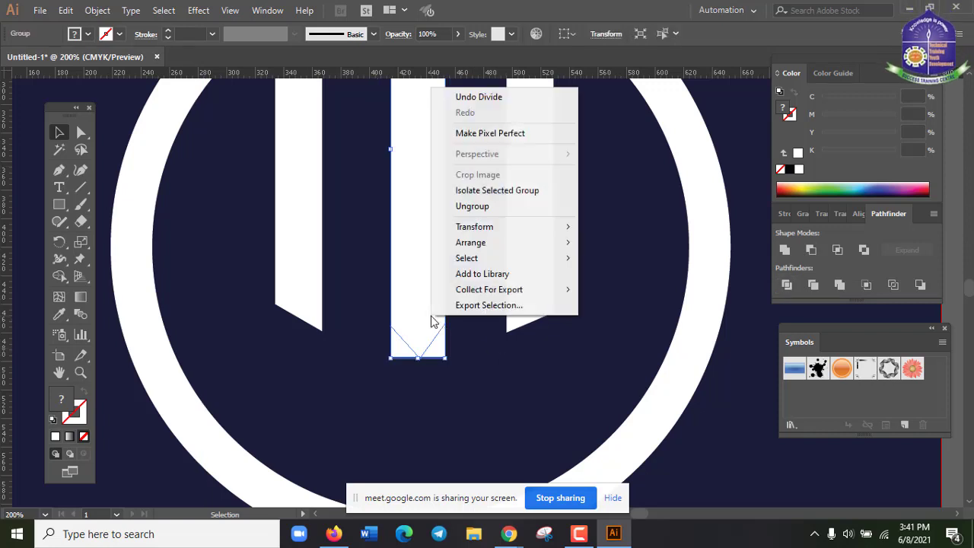
click(490, 212)
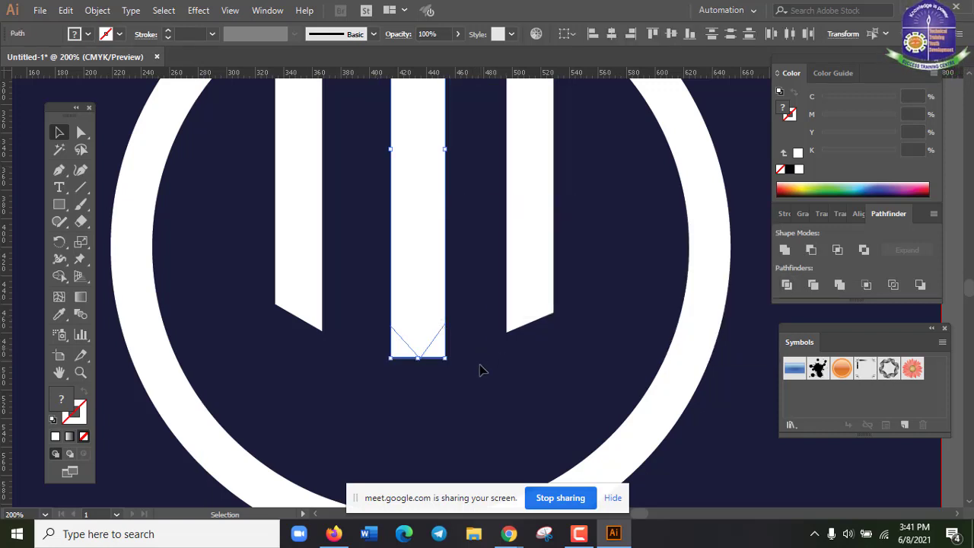
click(481, 369)
Step: Delete the two triangular corner pieces at the middle bar's lower end to leave a point
click(442, 350)
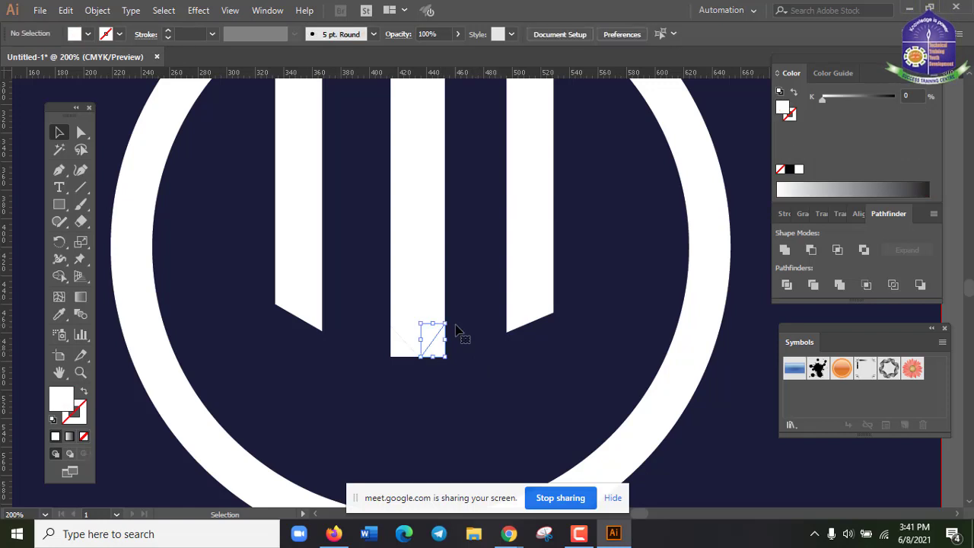
key(Delete)
click(399, 342)
click(487, 257)
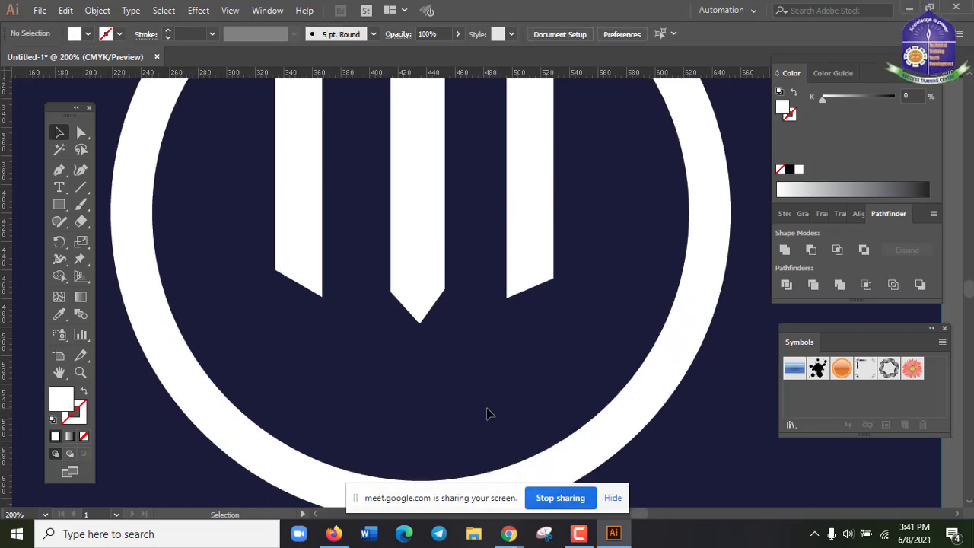
Step: Nudge the pointed middle bar slightly right to center it between the side bars
key(ctrl+minus)
key(ctrl+minus)
key(ctrl+minus)
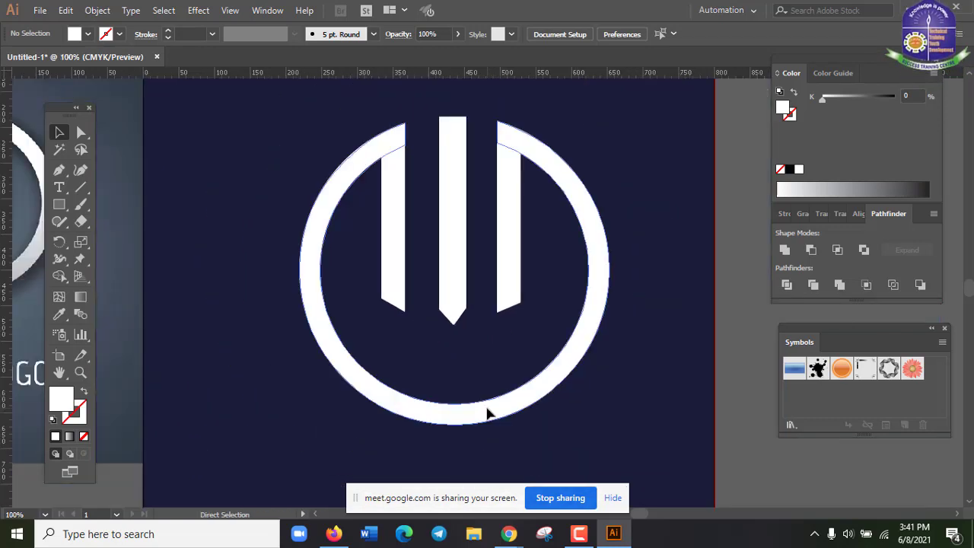
click(468, 233)
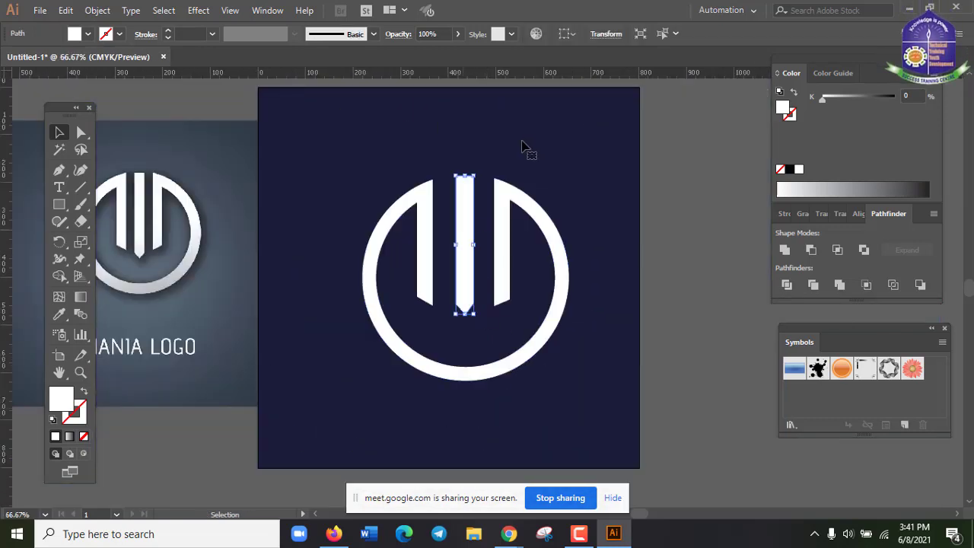
key(Left)
key(Right)
key(Right)
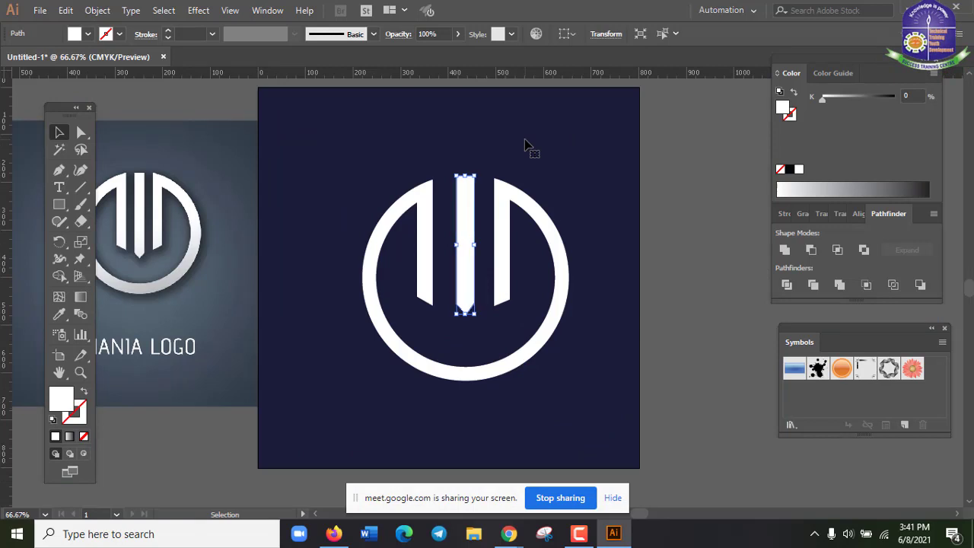
click(526, 144)
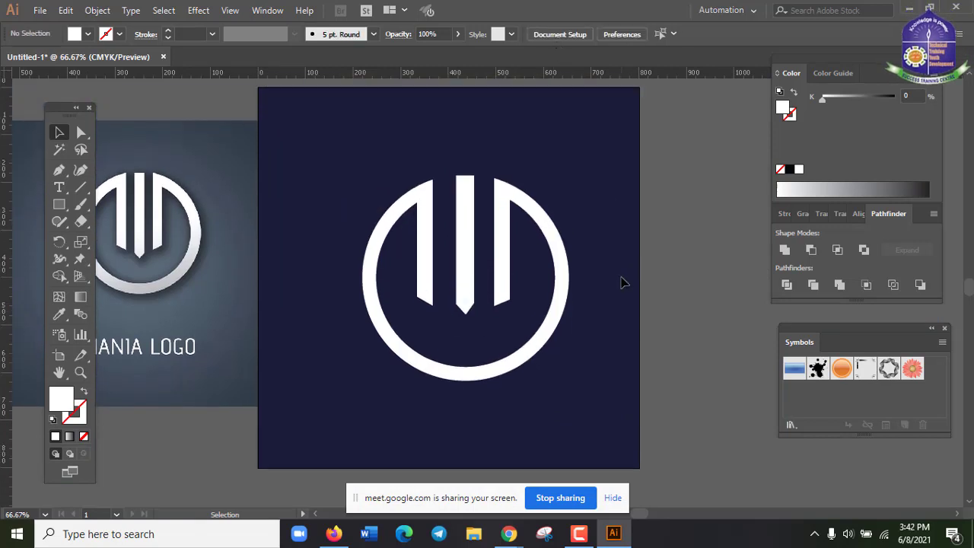
scroll(624, 280, up, 1)
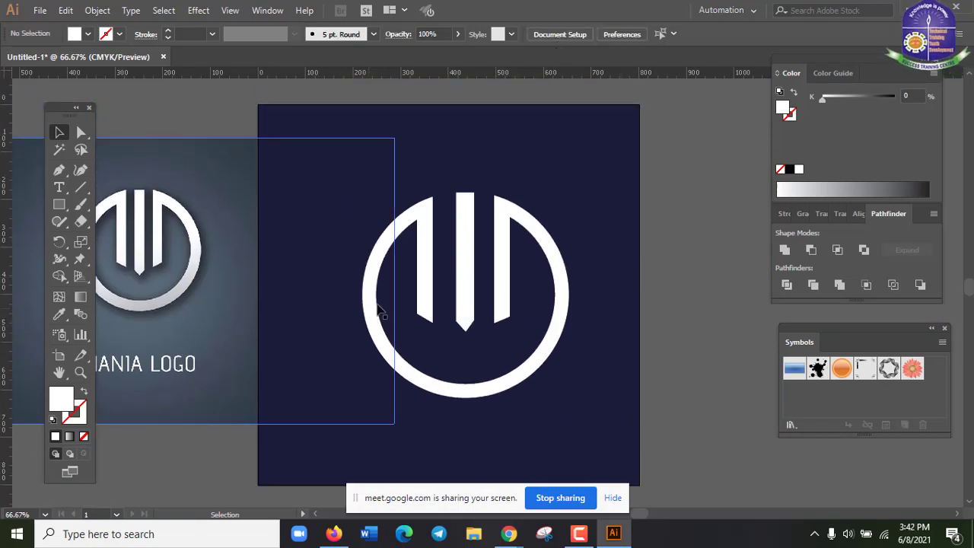
Step: Lengthen the pointed middle bar slightly downward so its tip reaches further below the side bars
click(464, 312)
drag(471, 339, 466, 338)
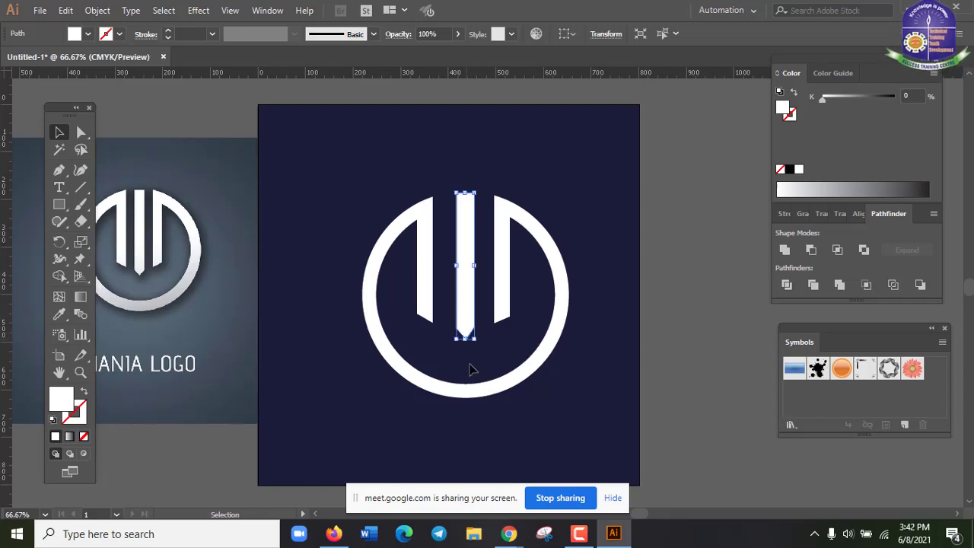
click(499, 361)
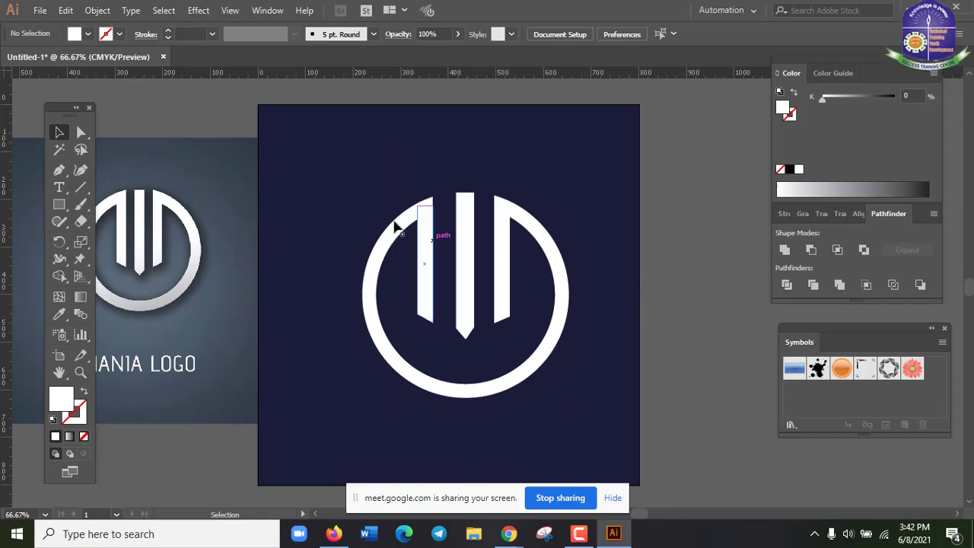
Step: Select the ring and all three bars without the reference image and unite them with Pathfinder
click(427, 238)
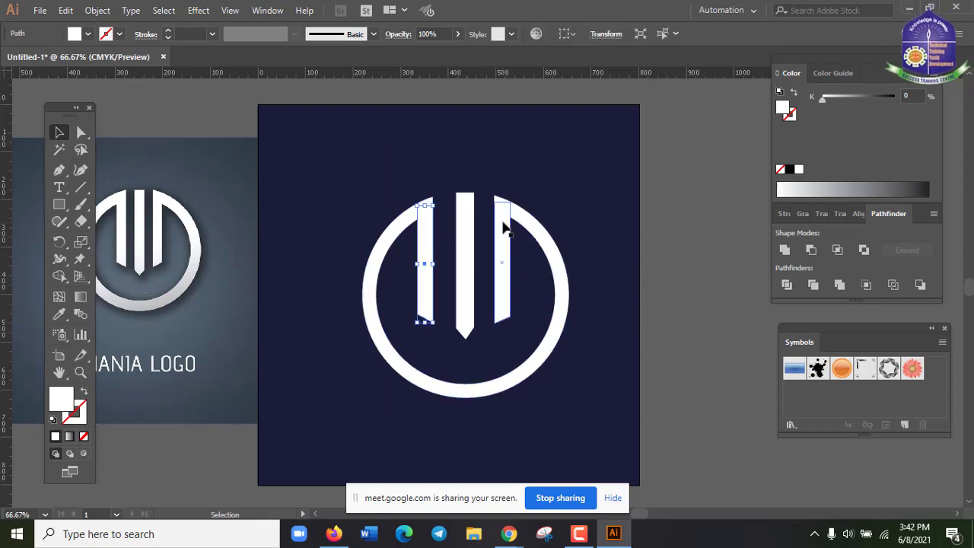
click(504, 219)
click(471, 238)
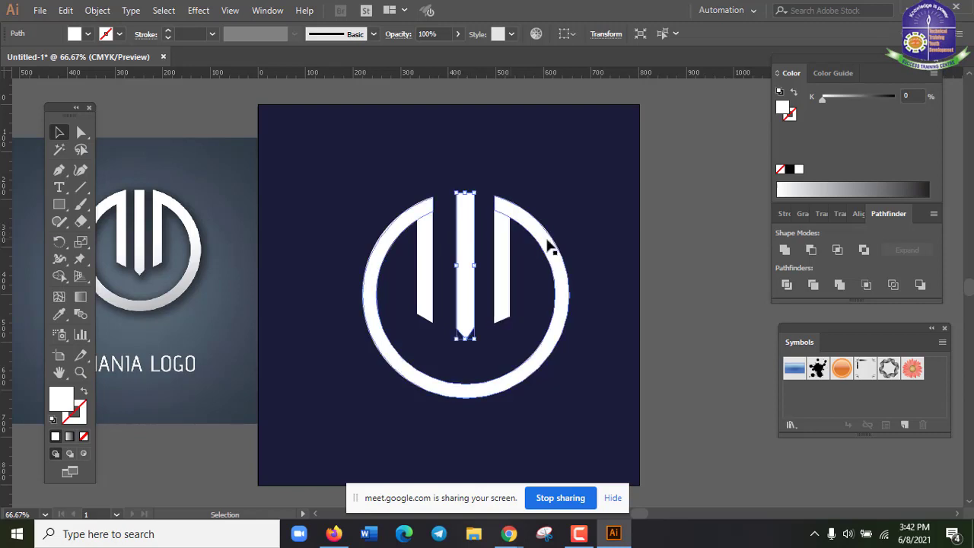
click(635, 255)
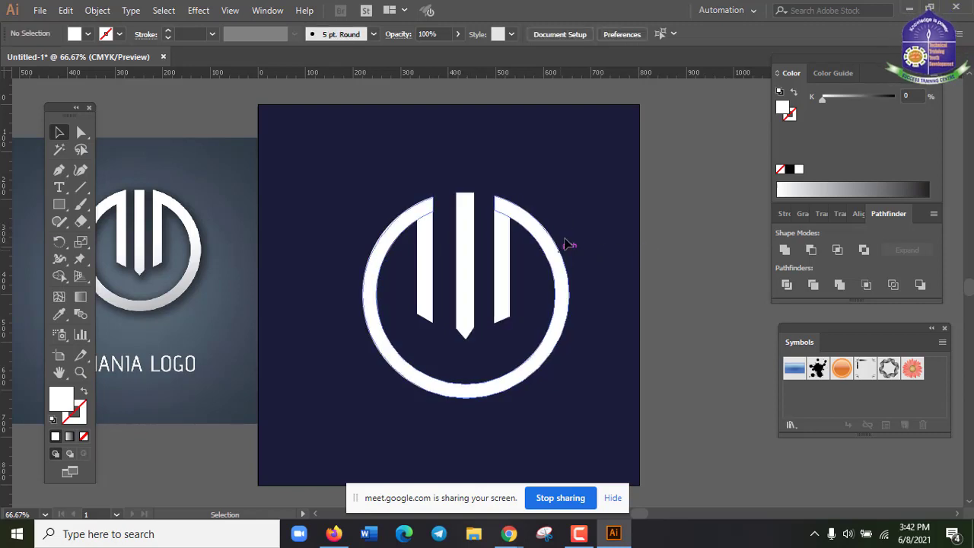
drag(590, 175, 321, 449)
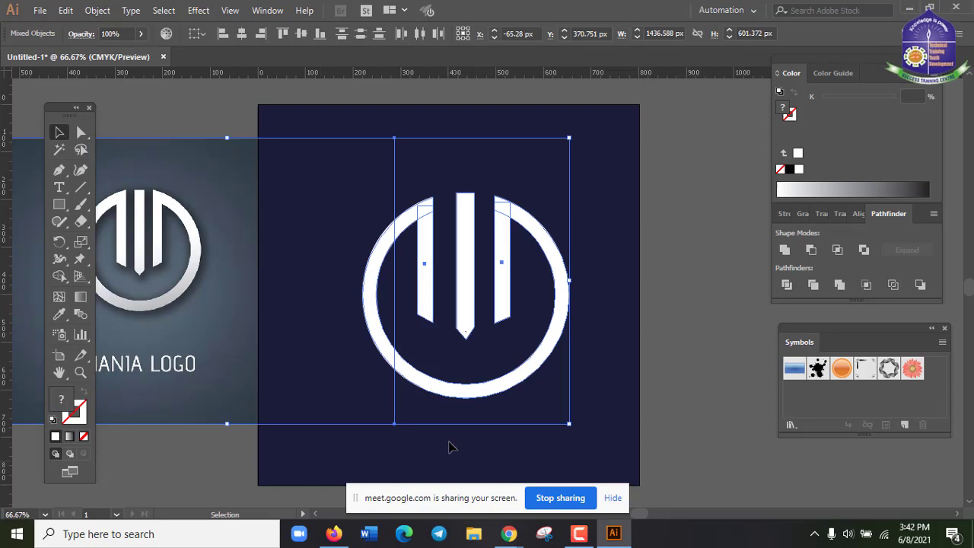
drag(570, 186, 413, 404)
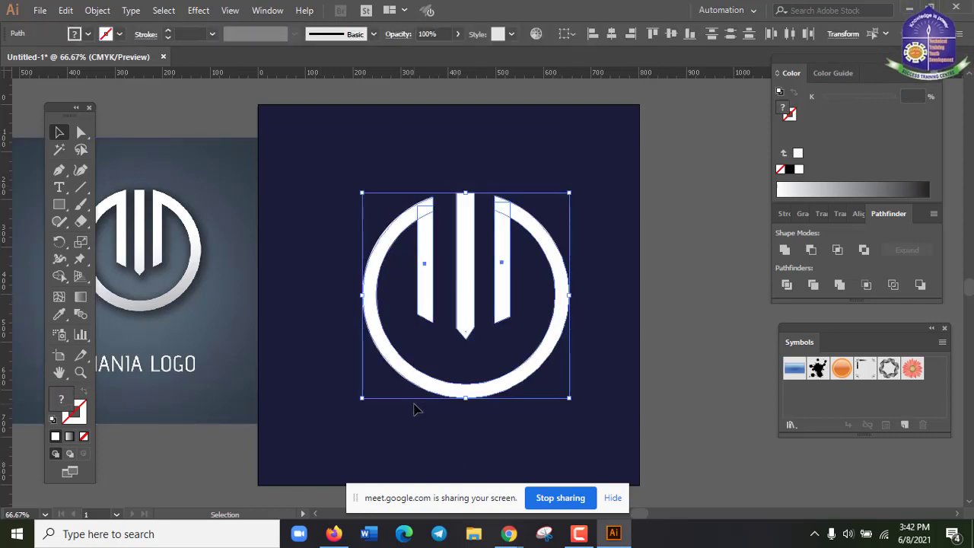
click(785, 252)
click(609, 242)
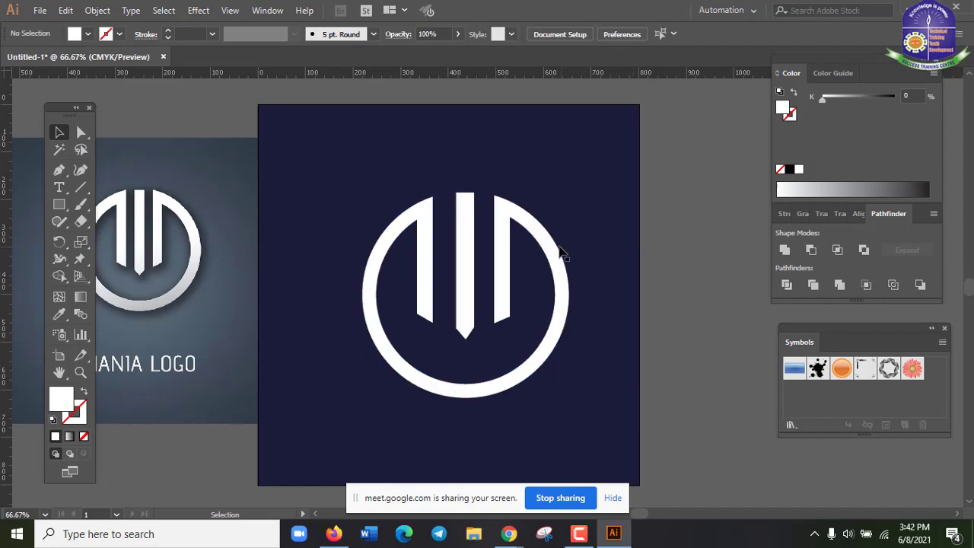
Step: Reposition the united logo on the artboard and nudge it left toward the horizontal center
click(559, 276)
drag(558, 263, 707, 247)
drag(631, 265, 532, 286)
key(a)
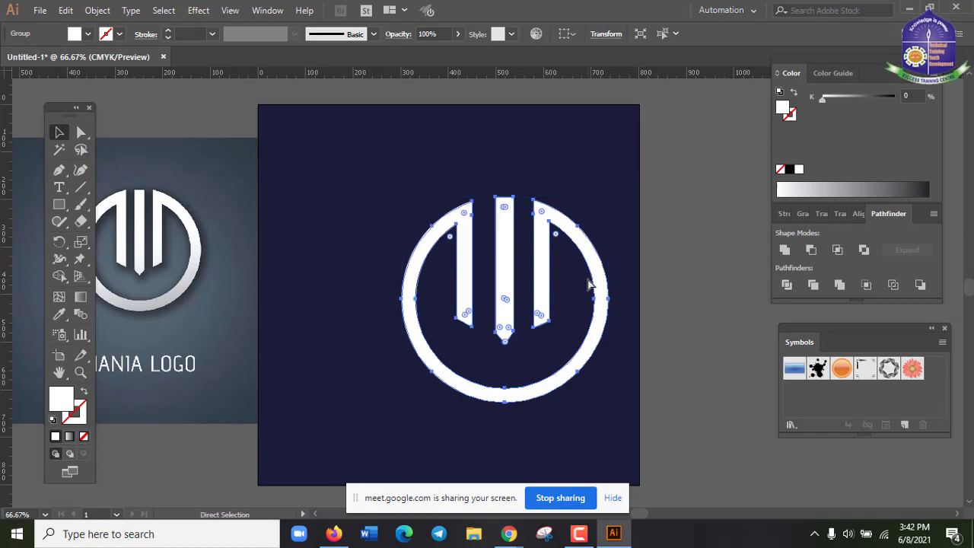
key(v)
drag(598, 265, 556, 259)
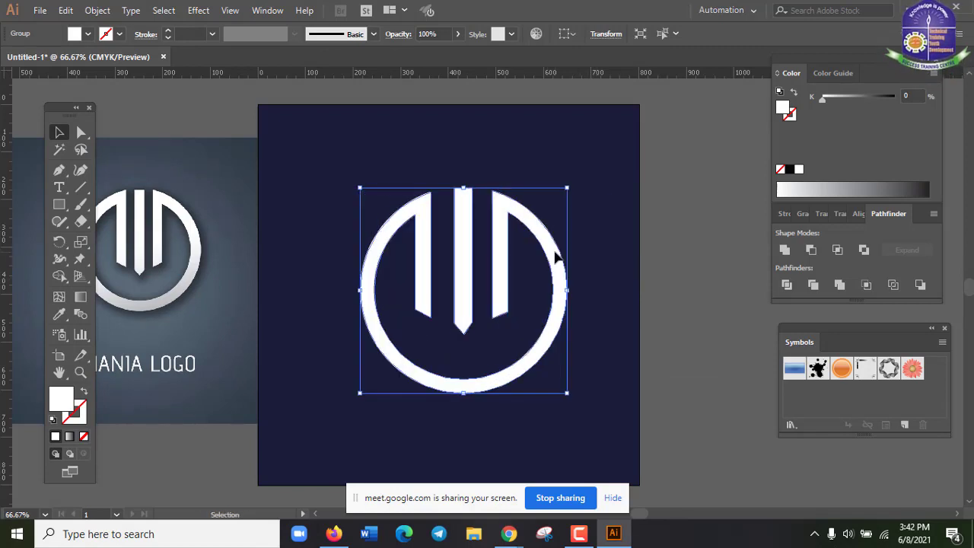
key(Left)
key(Left)
key(Left)
key(Left)
key(Left)
key(Left)
key(Left)
key(Left)
key(Left)
key(Left)
key(Left)
key(Left)
key(Left)
key(Left)
key(Left)
key(Left)
key(Left)
key(Left)
key(Left)
key(Left)
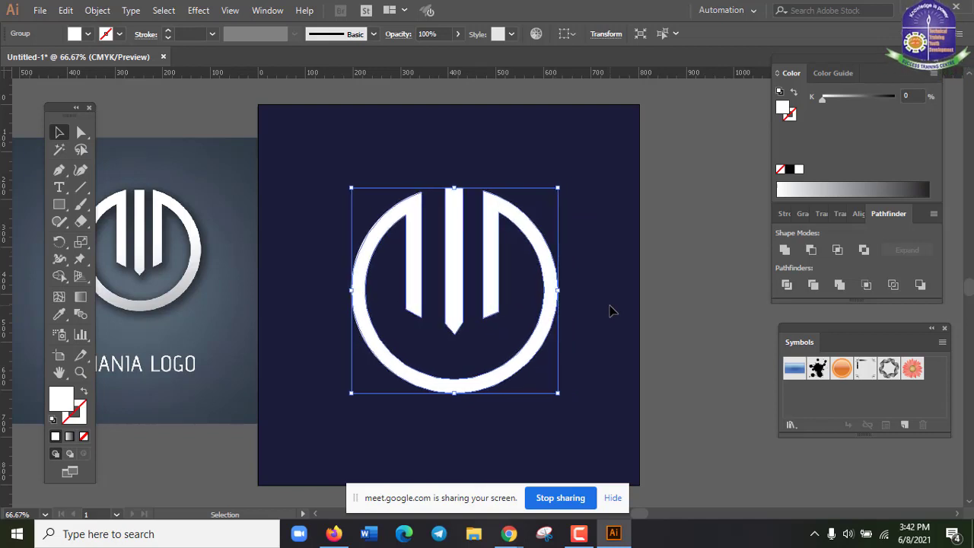
click(613, 308)
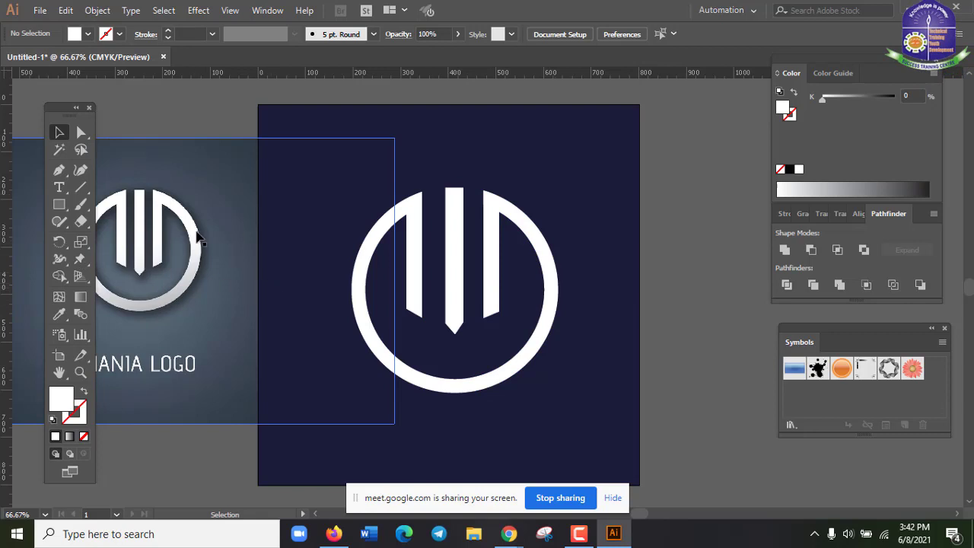
Step: Fill the united logo with a linear white-to-black gradient
click(554, 263)
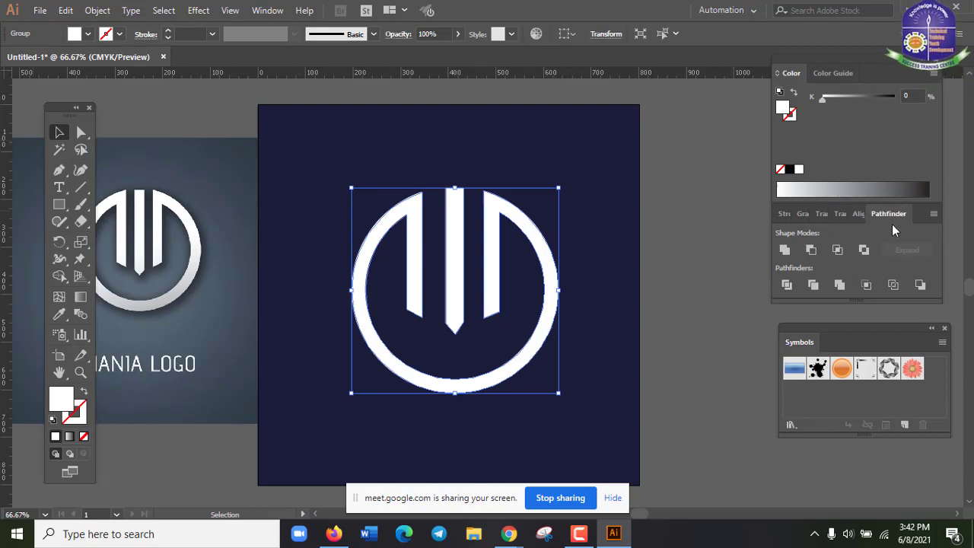
click(270, 11)
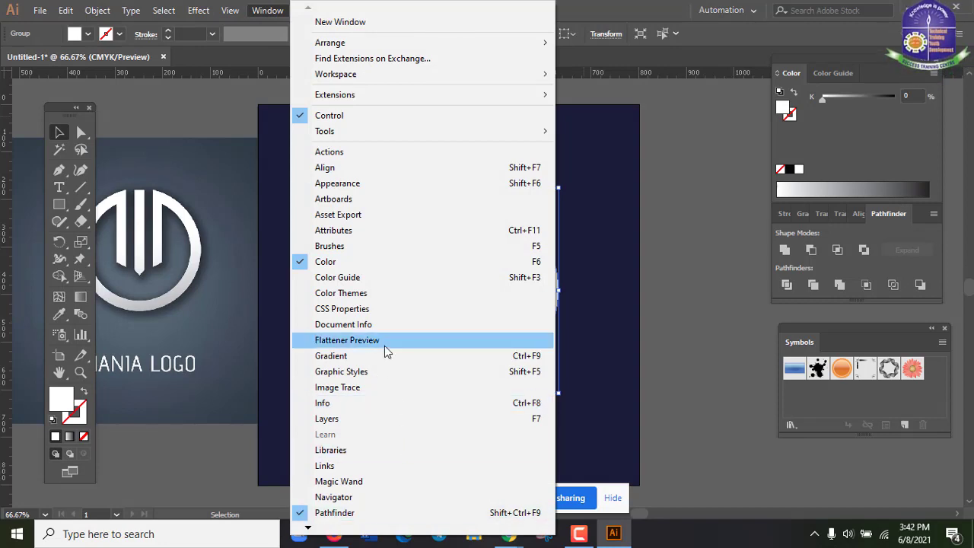
click(331, 356)
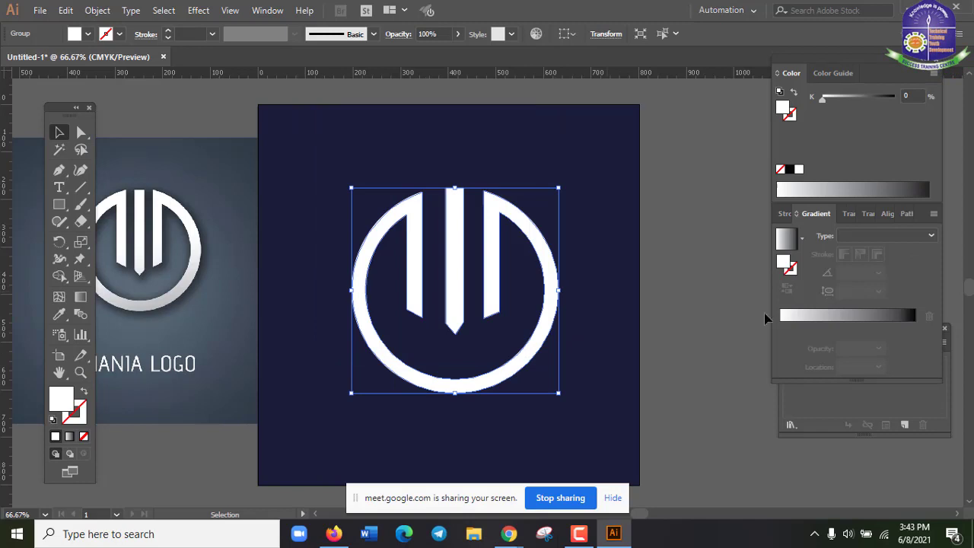
click(841, 318)
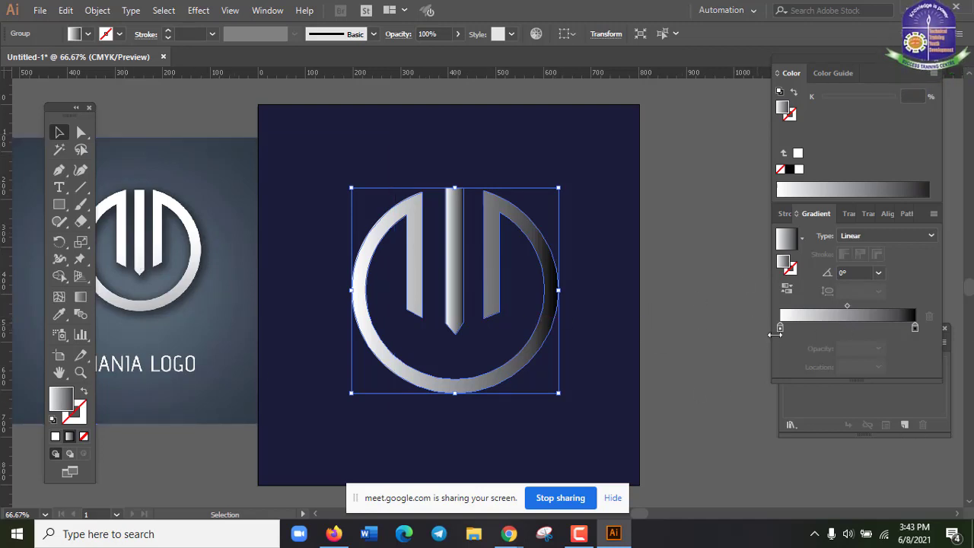
Step: Lighten the gradient's black end stop to 15% black, leaving the start stop white
double_click(914, 326)
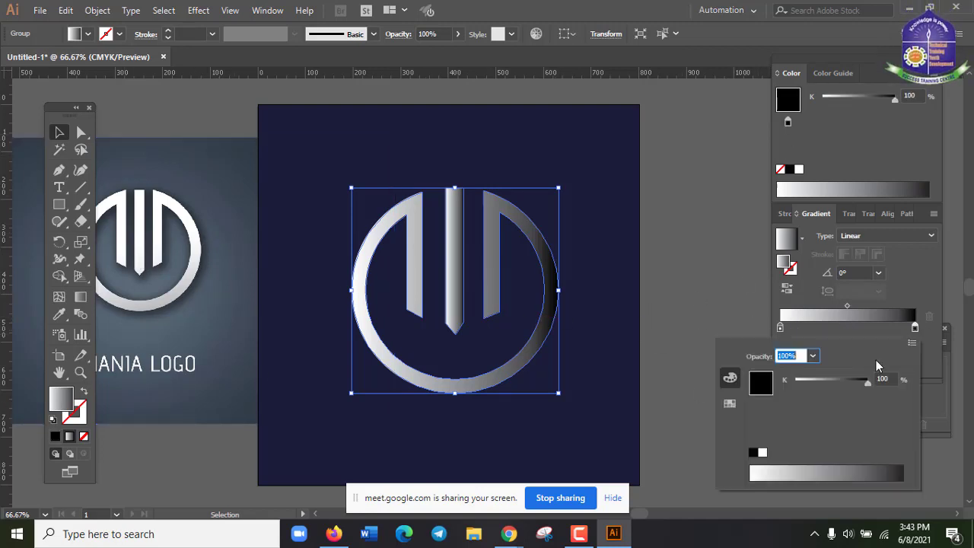
click(846, 380)
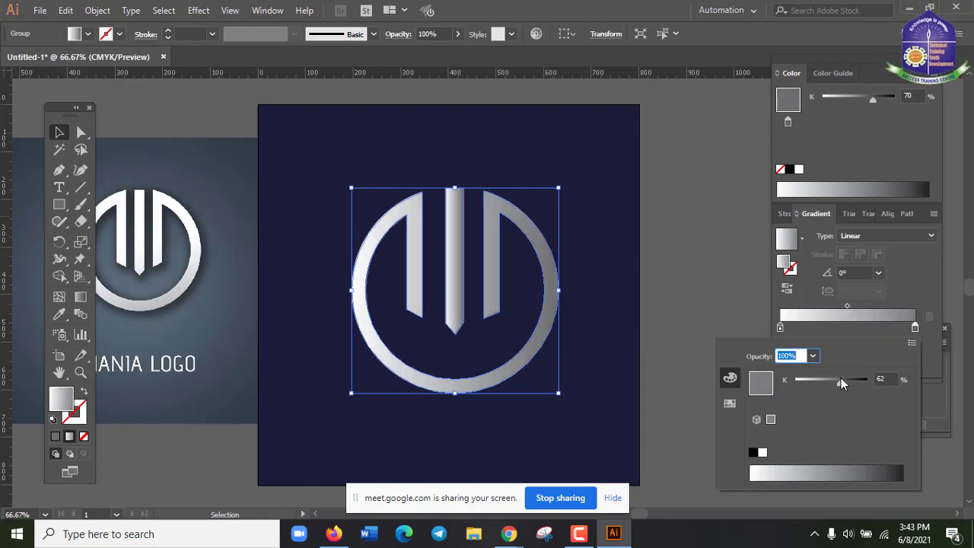
drag(842, 378, 837, 378)
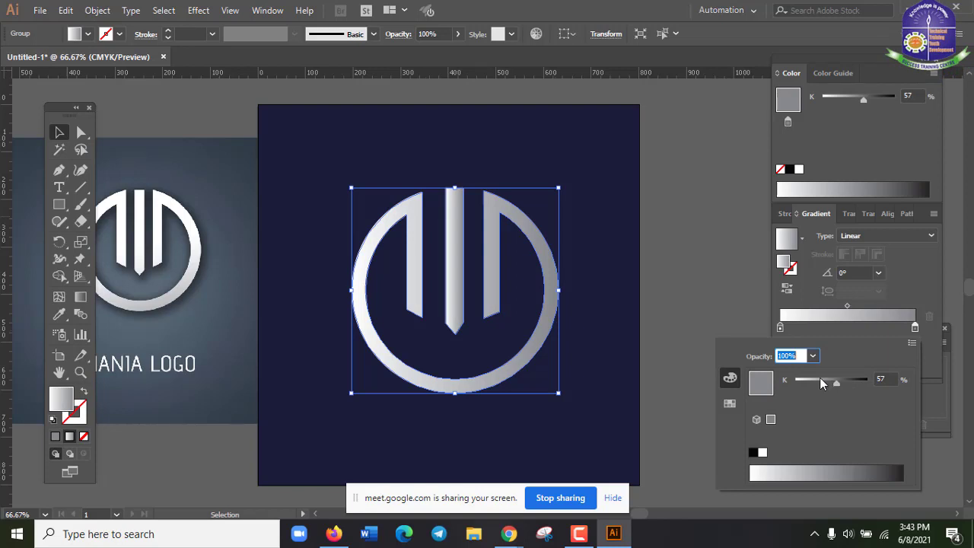
click(820, 378)
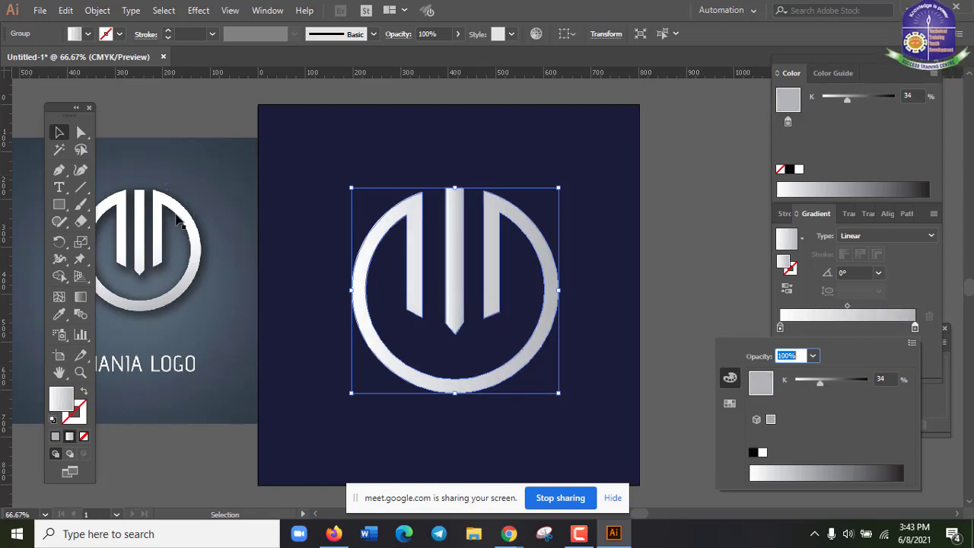
click(812, 379)
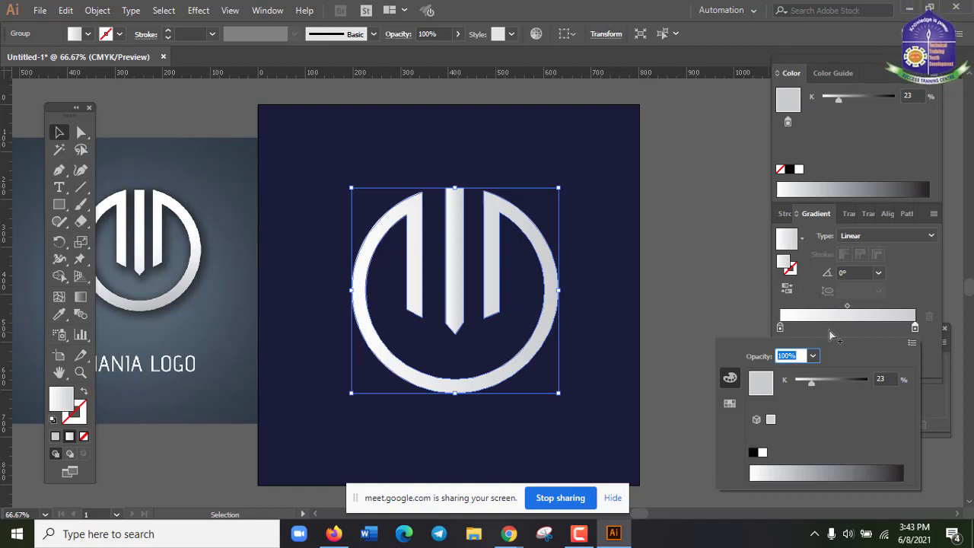
click(779, 328)
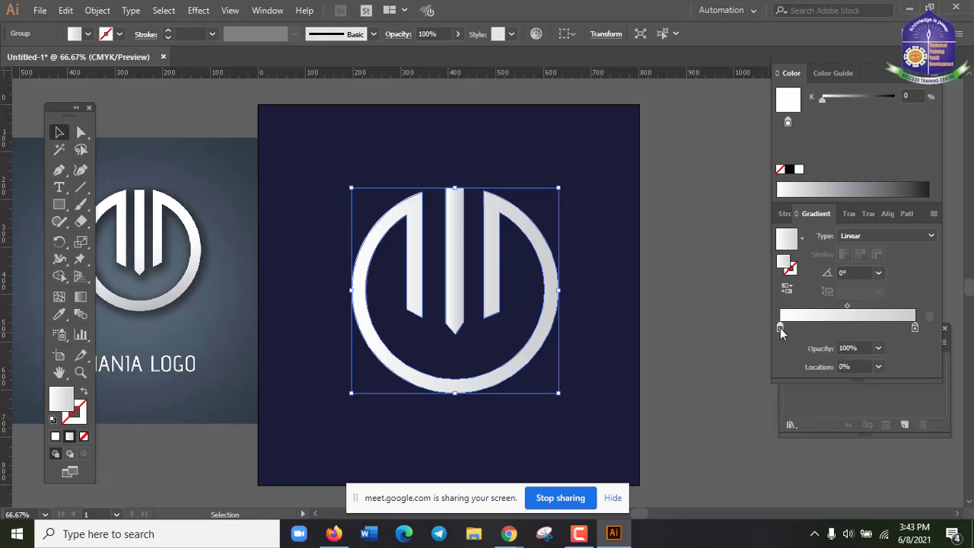
double_click(780, 328)
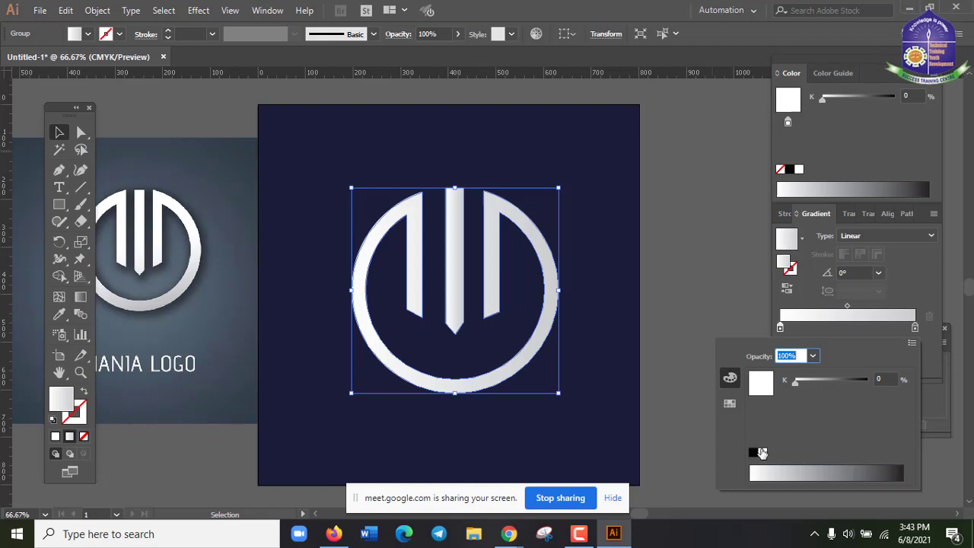
click(915, 329)
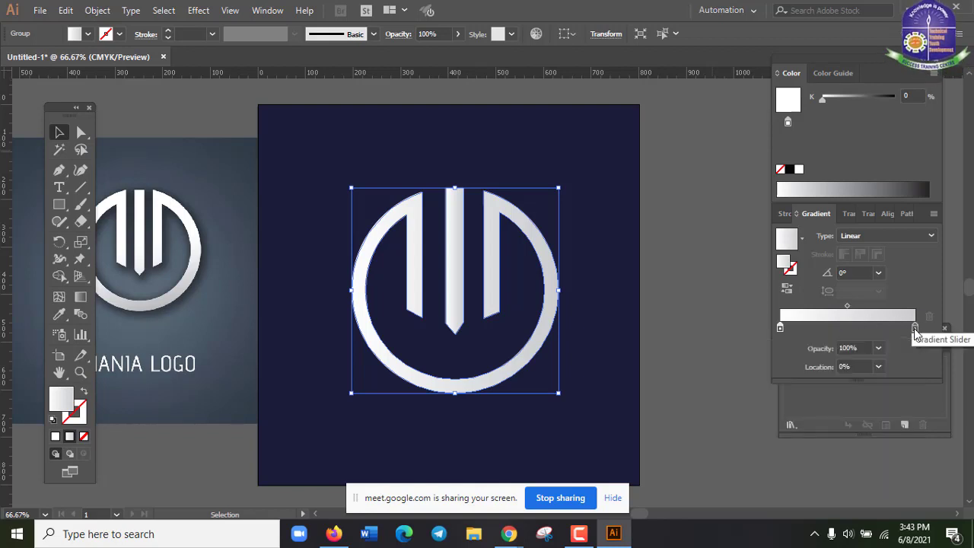
double_click(915, 328)
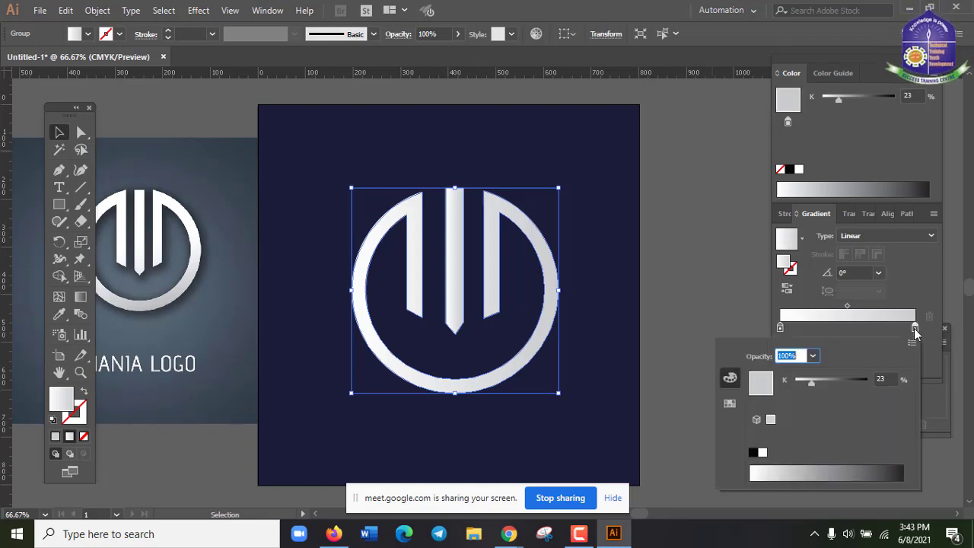
drag(809, 380, 826, 380)
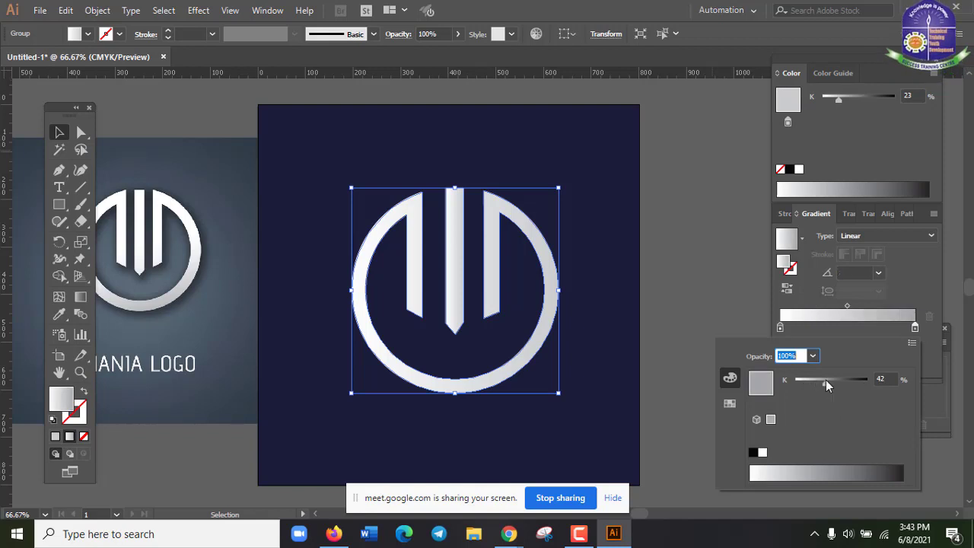
click(808, 381)
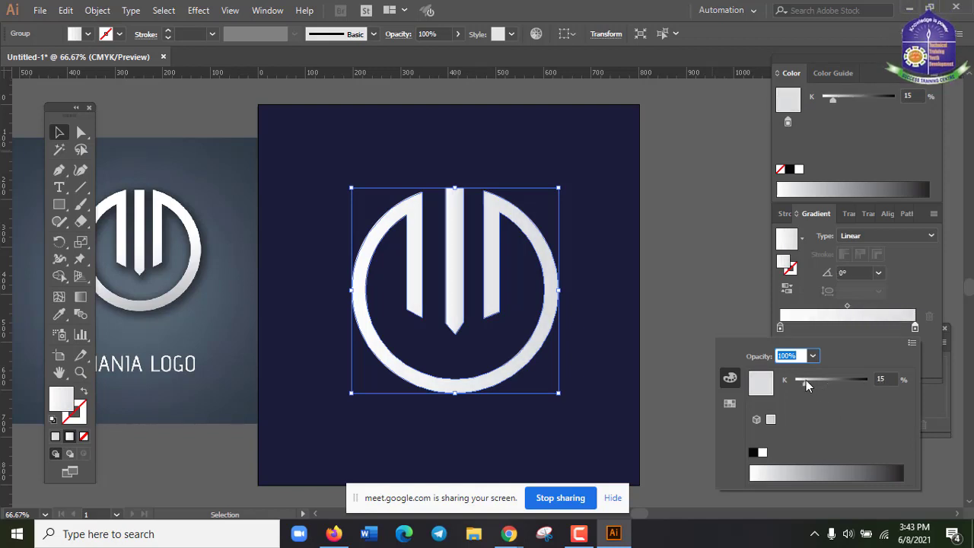
click(591, 161)
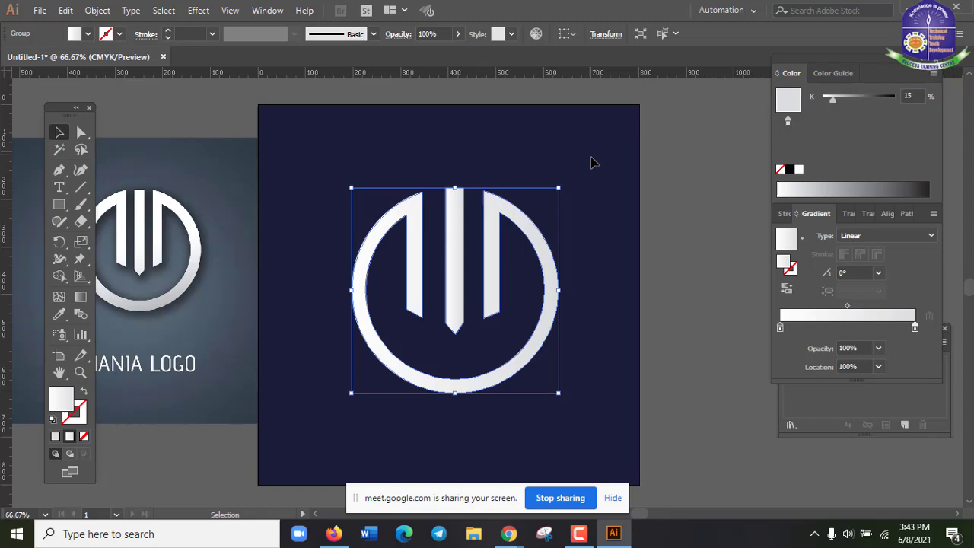
Step: Run the logo's gradient vertically from above the bars to below the ring with the Gradient tool, at about -91.7°
scroll(692, 329, down, 1)
click(691, 322)
click(556, 258)
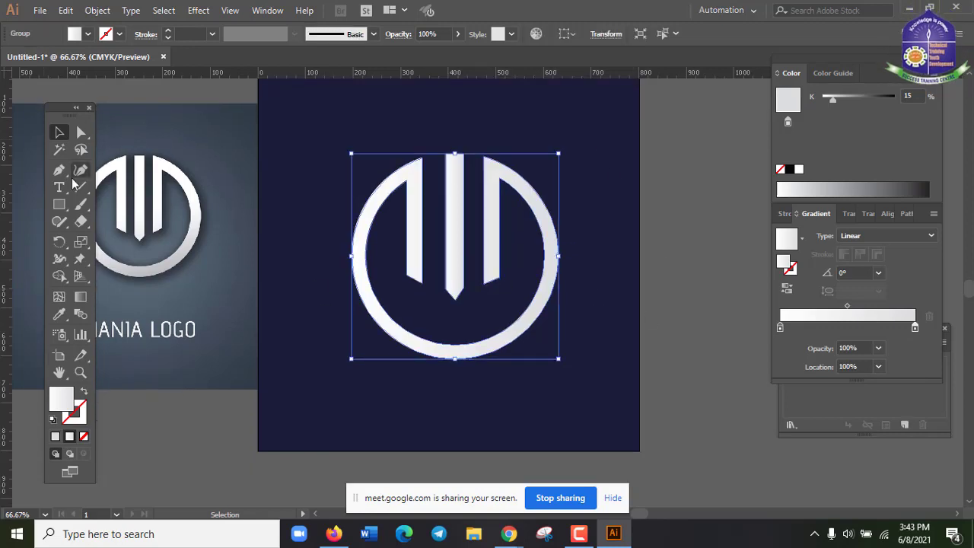
click(81, 297)
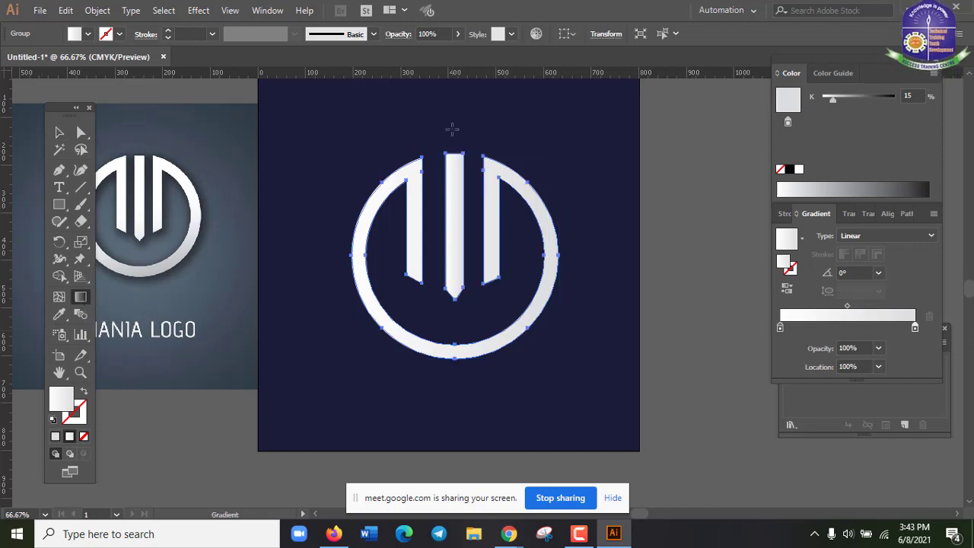
drag(458, 122, 450, 392)
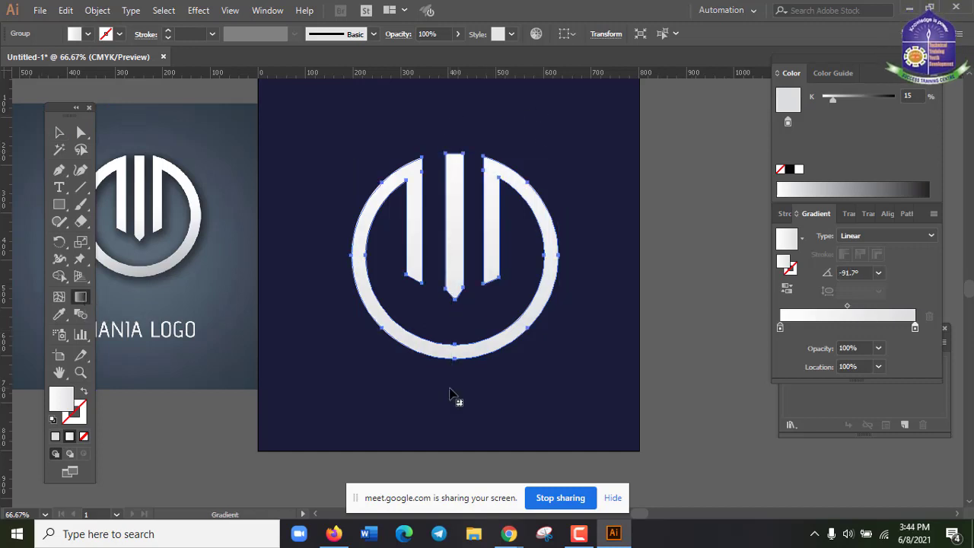
Step: Try running the logo's gradient diagonally across the ring in different directions
drag(591, 136, 296, 424)
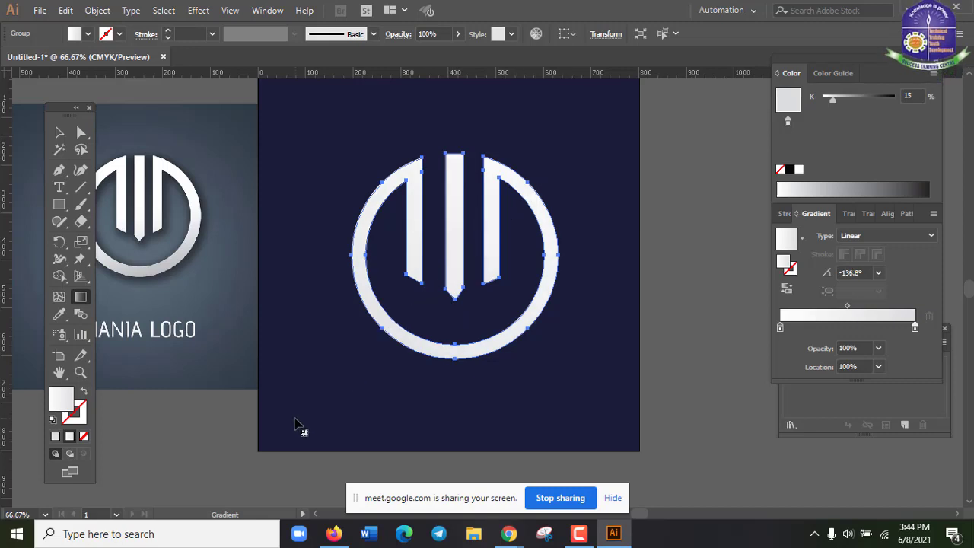
drag(290, 192, 779, 399)
drag(569, 386, 312, 213)
scroll(312, 213, down, 2)
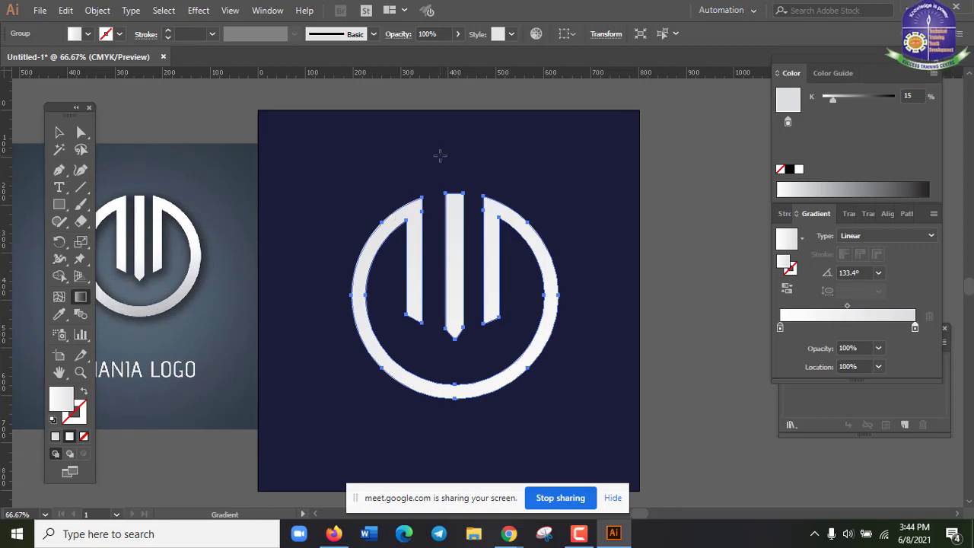
Step: Redirect the logo's gradient from top to bottom at about -100° and return to the Selection tool
mouse_move(509, 158)
mouse_down()
mouse_move(468, 350)
mouse_move(456, 465)
mouse_up()
scroll(457, 466, down, 2)
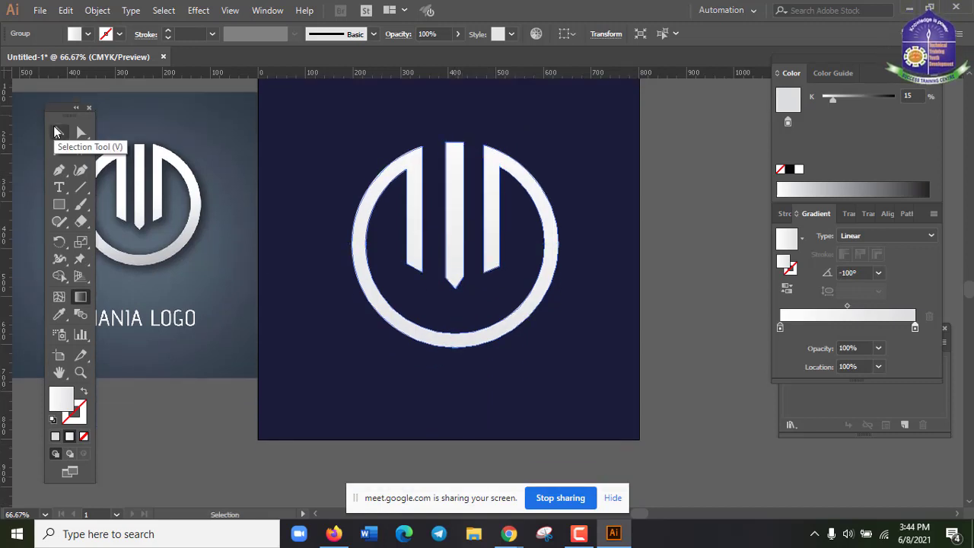
click(59, 134)
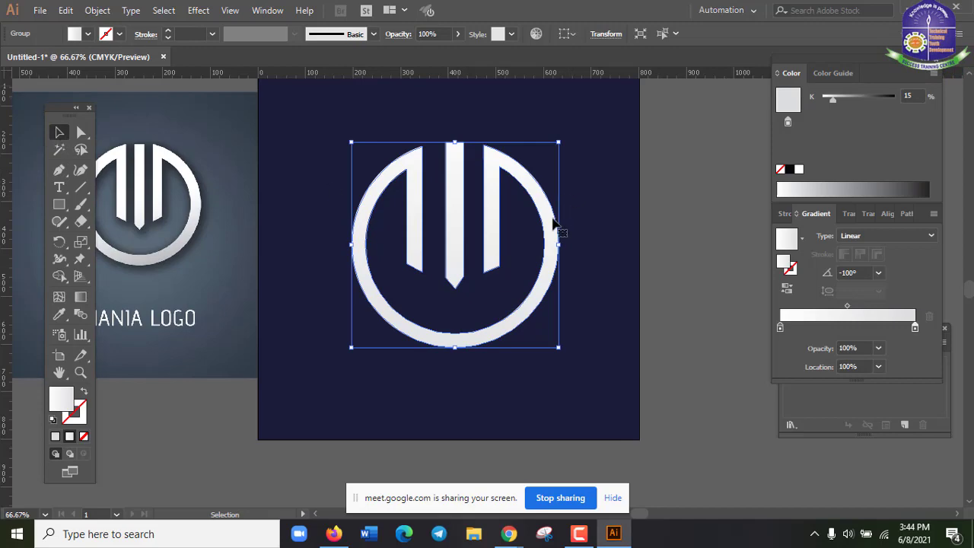
Step: Deselect the logo and unlock the dark blue background rectangle on the artboard
click(638, 242)
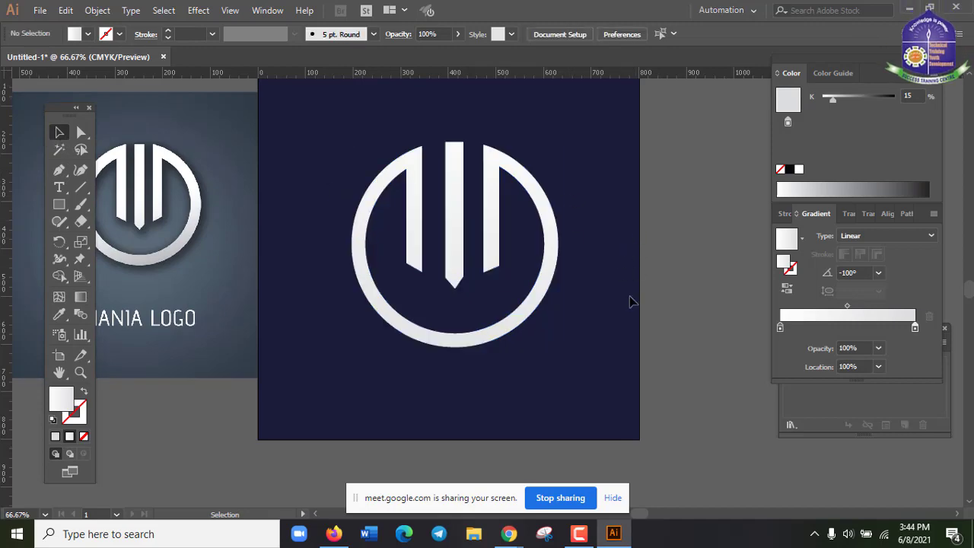
scroll(611, 211, up, 1)
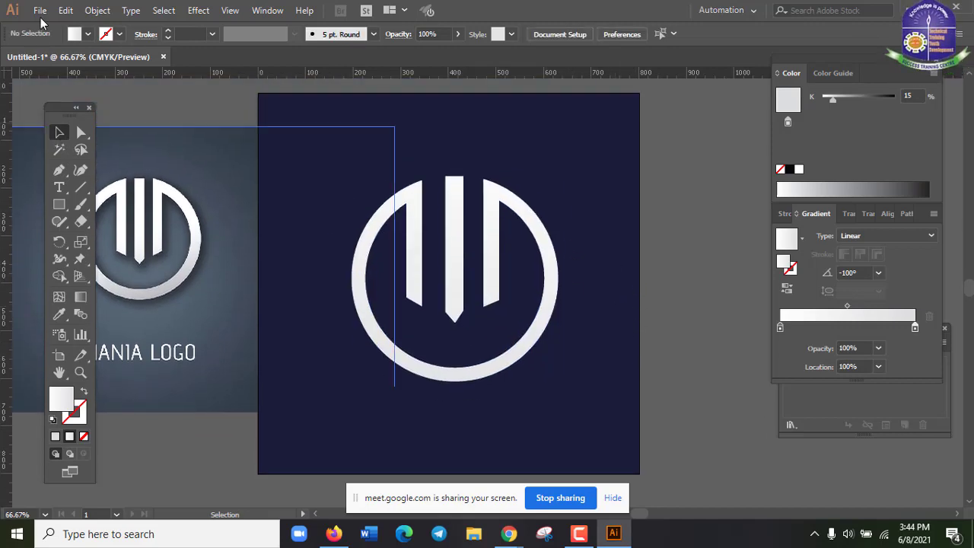
click(97, 10)
click(136, 91)
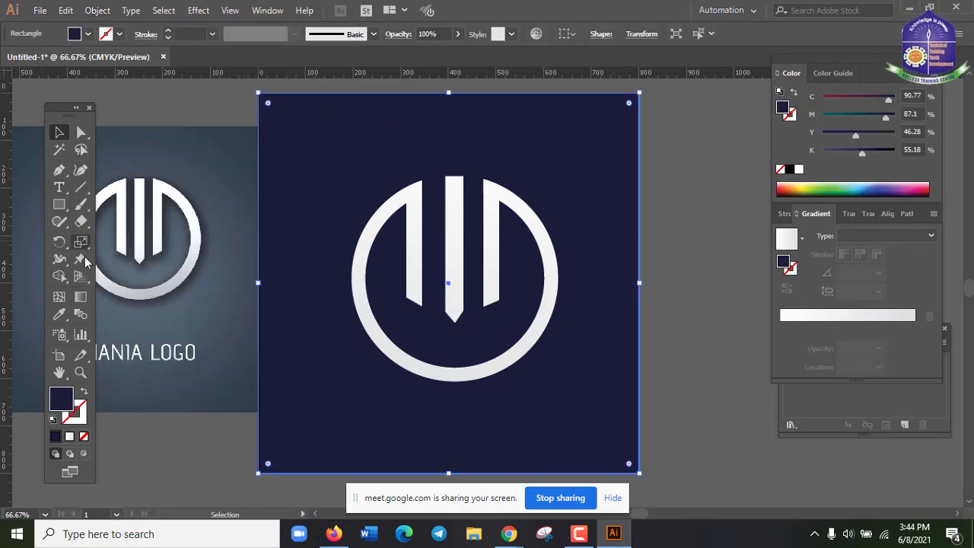
Step: Fill the background rectangle with the dark slate colour sampled from the reference image and return to the Selection tool
click(59, 316)
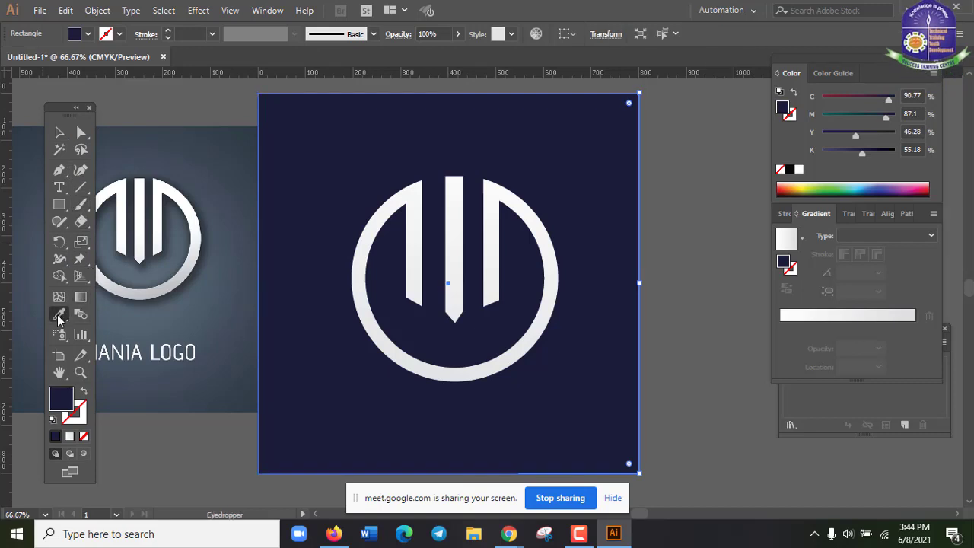
click(238, 388)
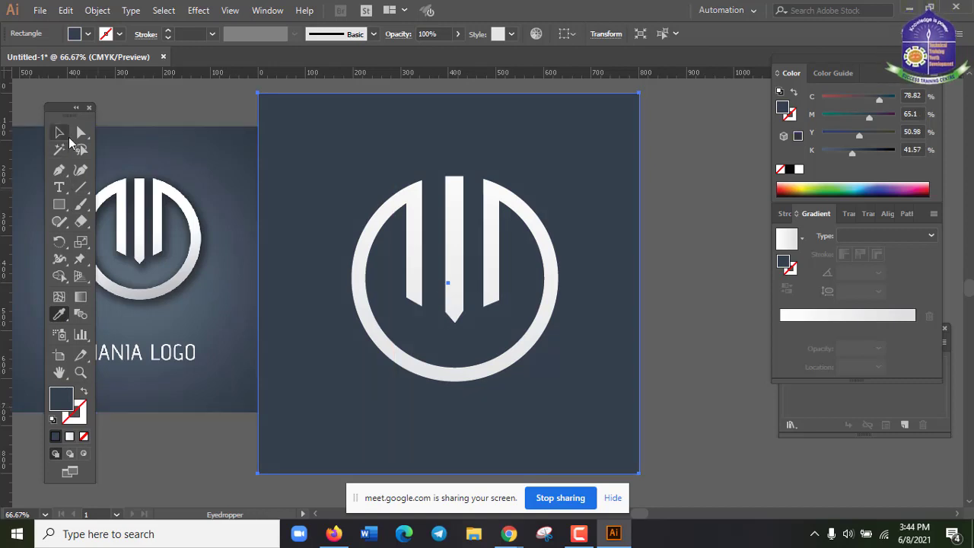
click(62, 133)
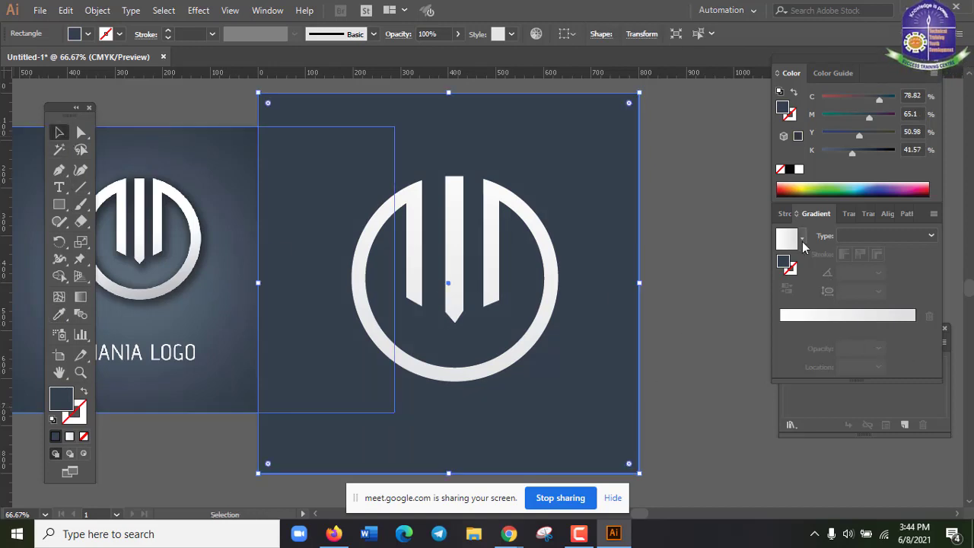
Step: Apply a linear gradient to the background rectangle and set its start stop to the dark green RGB colour 222B16
click(860, 315)
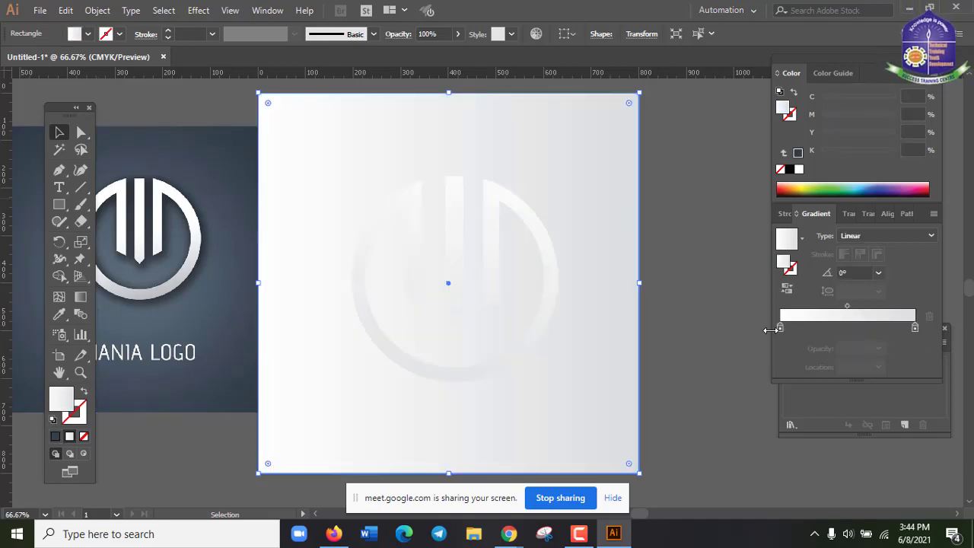
double_click(780, 328)
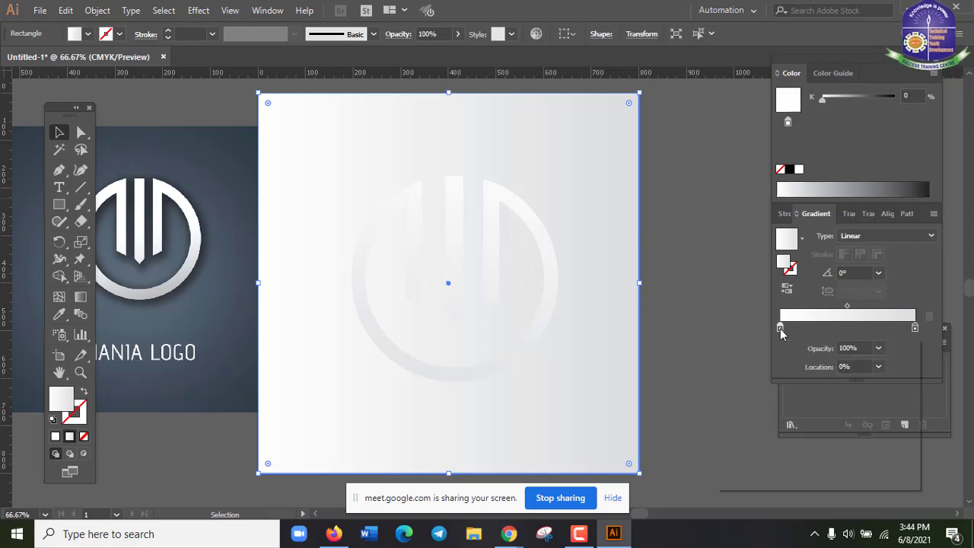
click(912, 343)
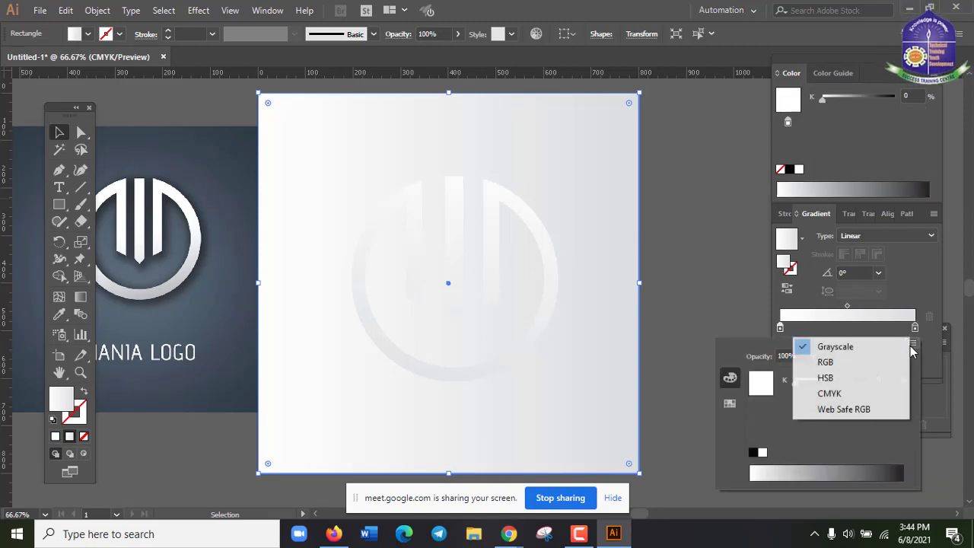
click(816, 362)
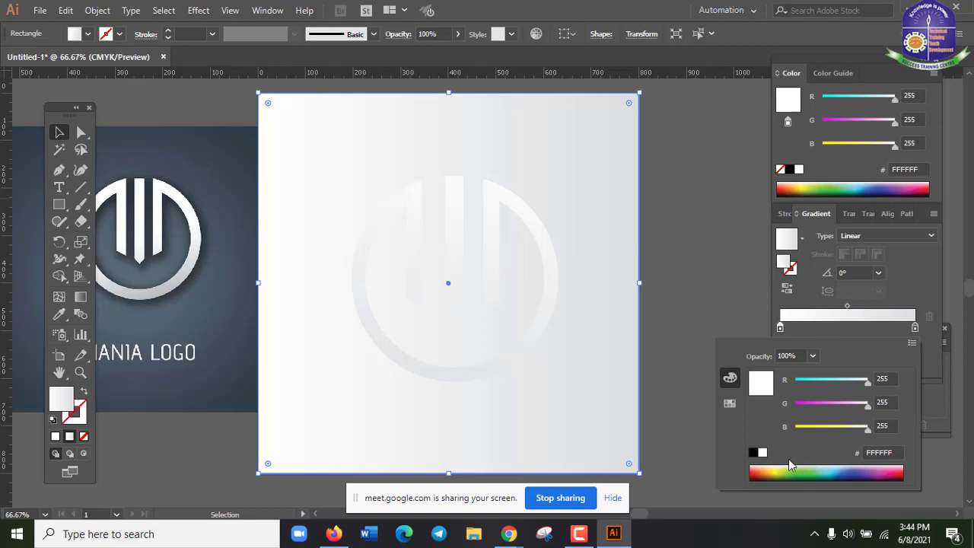
click(769, 473)
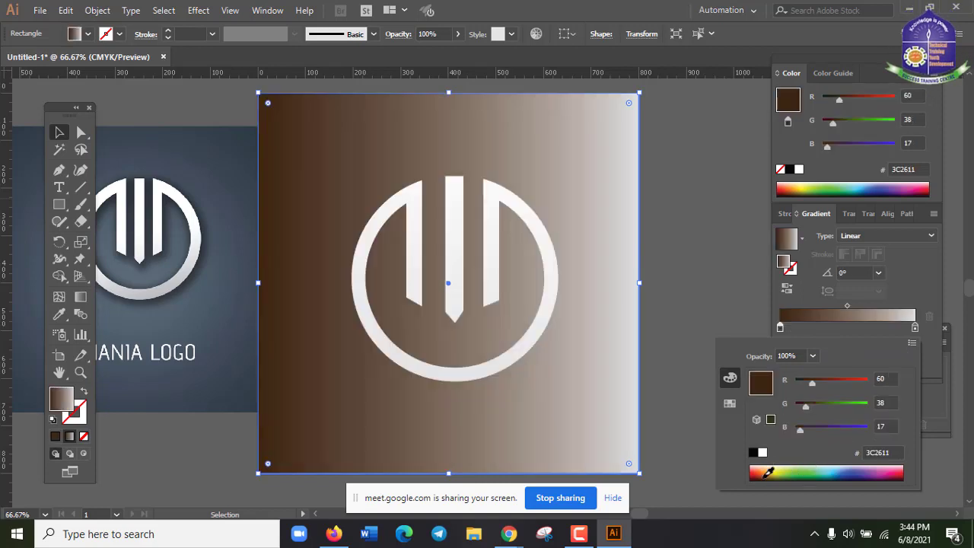
click(788, 473)
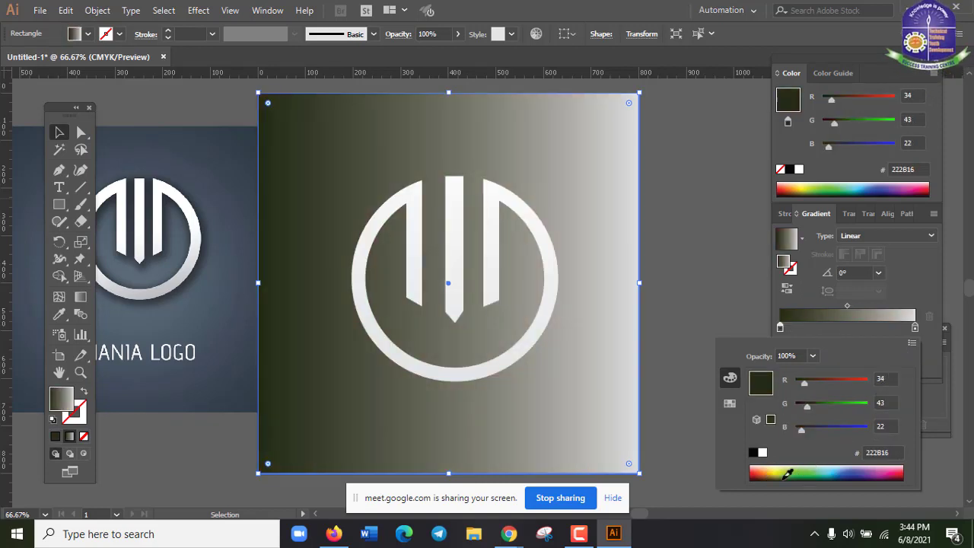
click(596, 9)
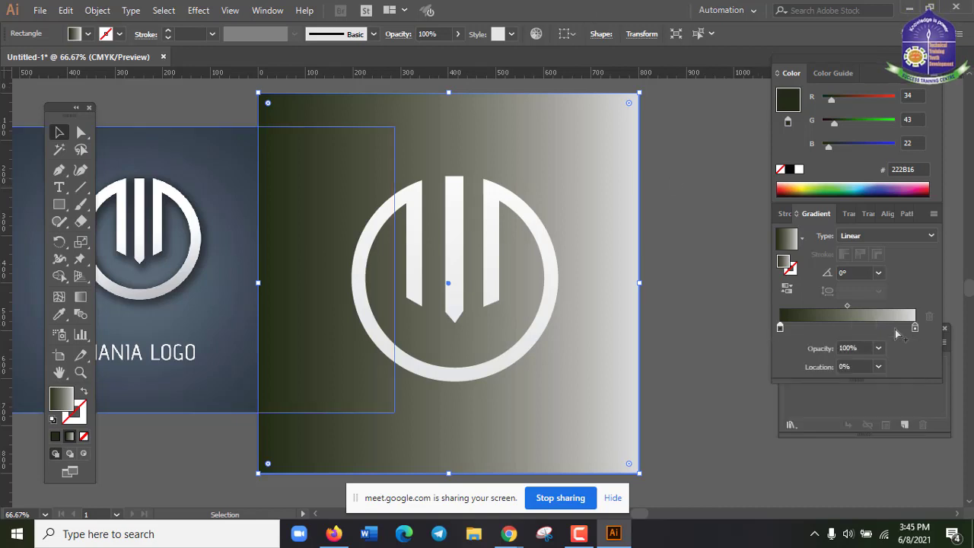
Step: Set the background gradient's end stop to the 90% black swatch
double_click(915, 329)
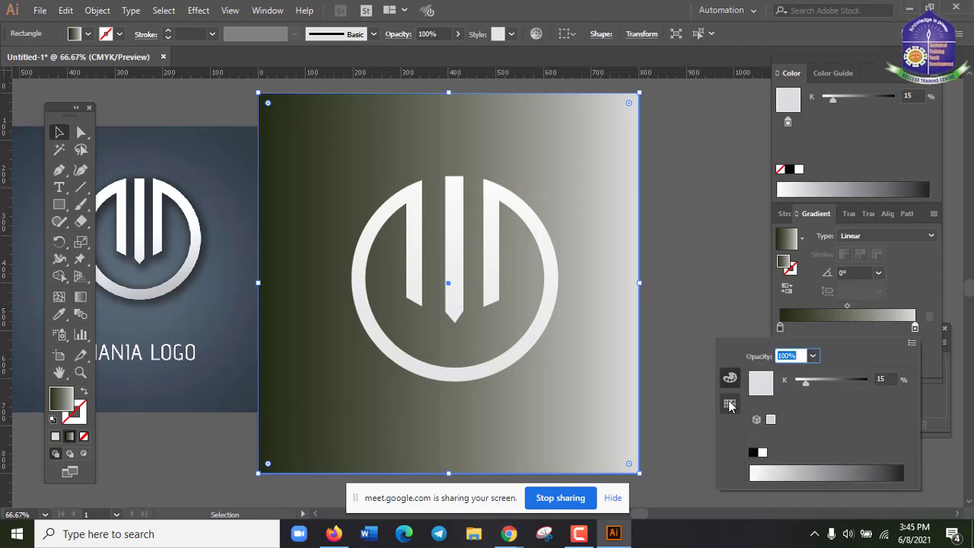
click(730, 403)
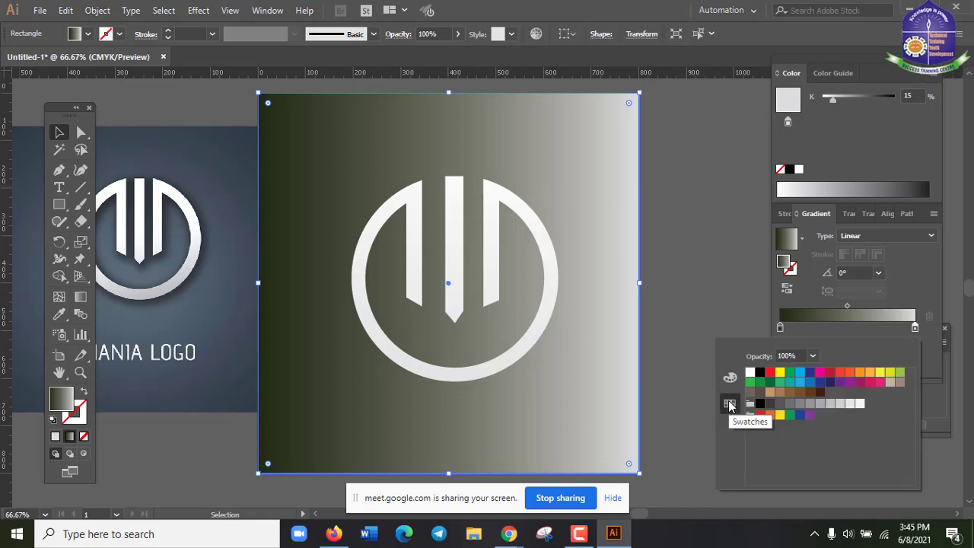
click(771, 405)
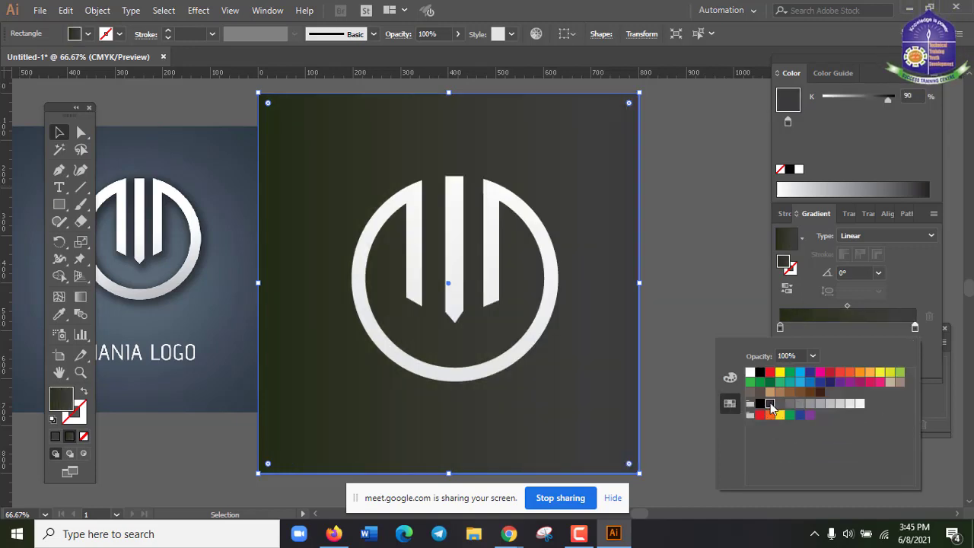
click(670, 236)
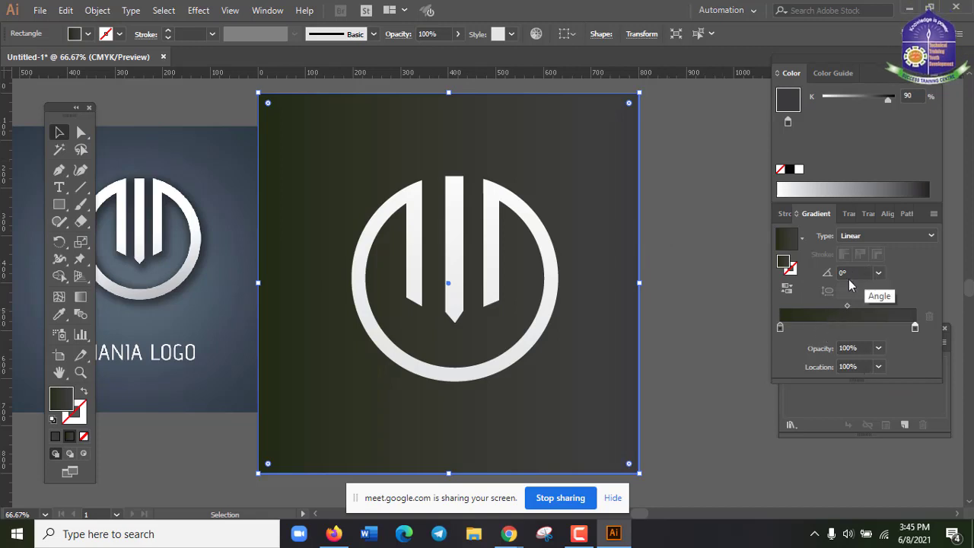
Step: Change the background rectangle's gradient type from linear to radial
click(879, 275)
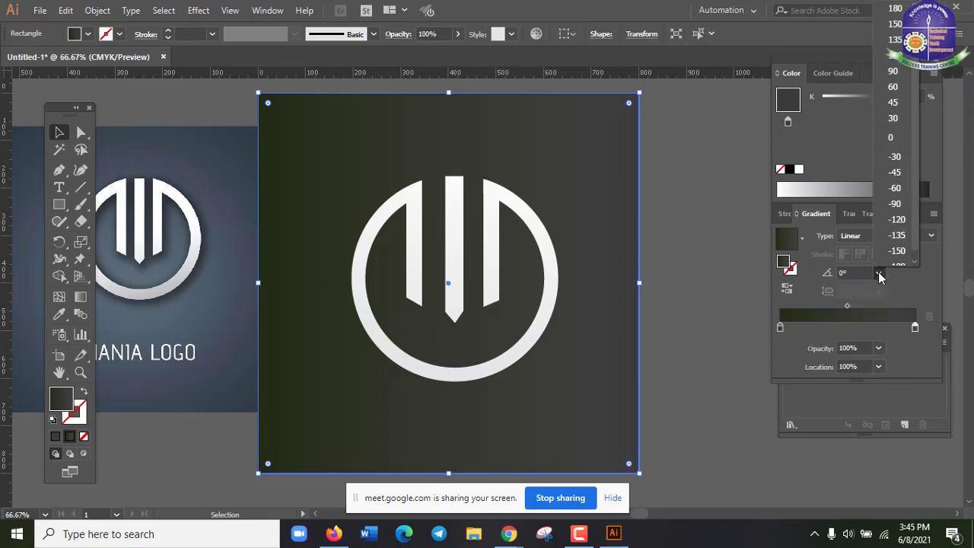
click(879, 276)
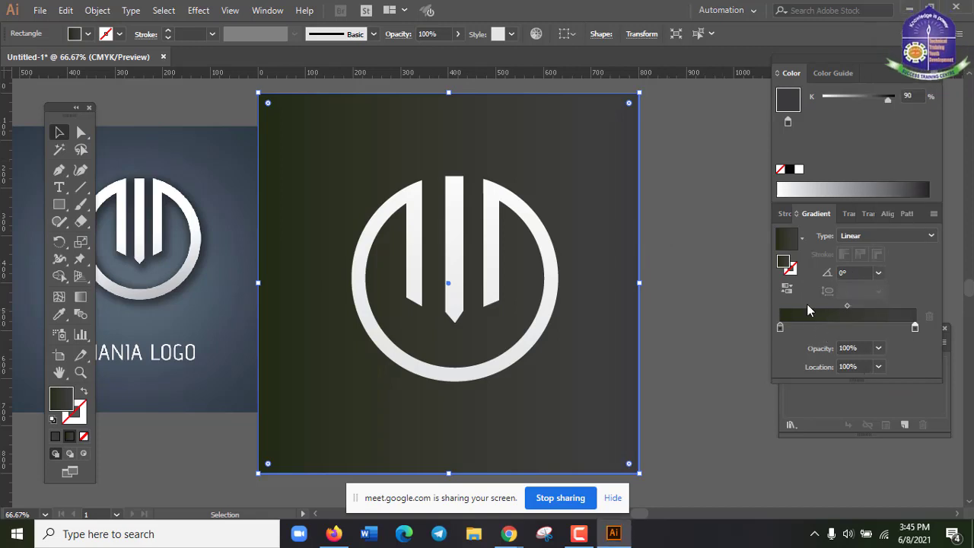
click(861, 240)
click(866, 265)
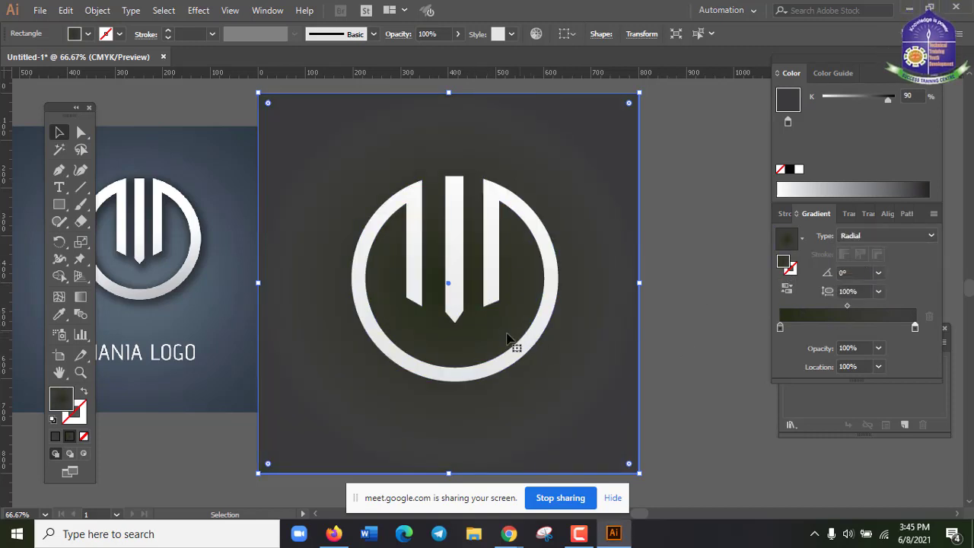
Step: Set the radial gradient's end stop to the 40% black swatch and swap the two stops so the dark green lies outermost
double_click(915, 328)
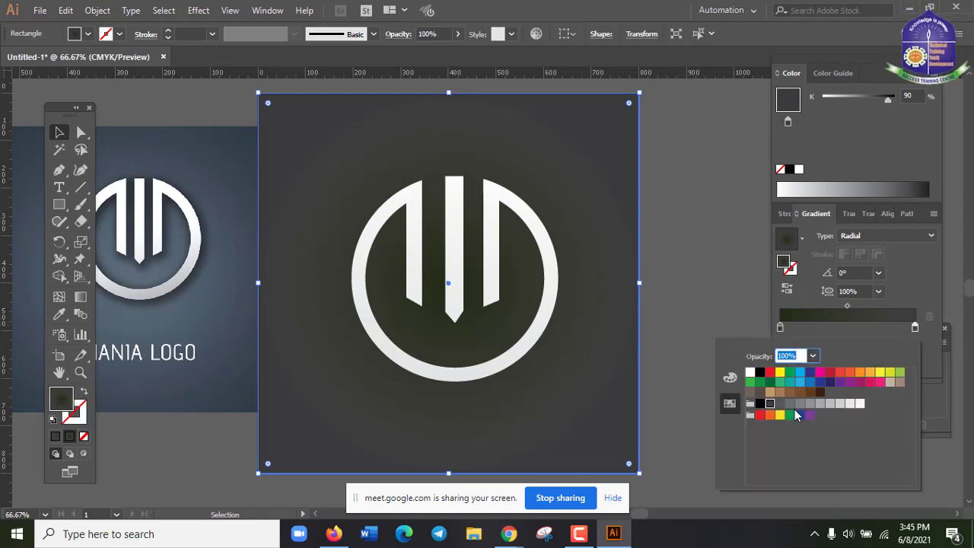
click(821, 404)
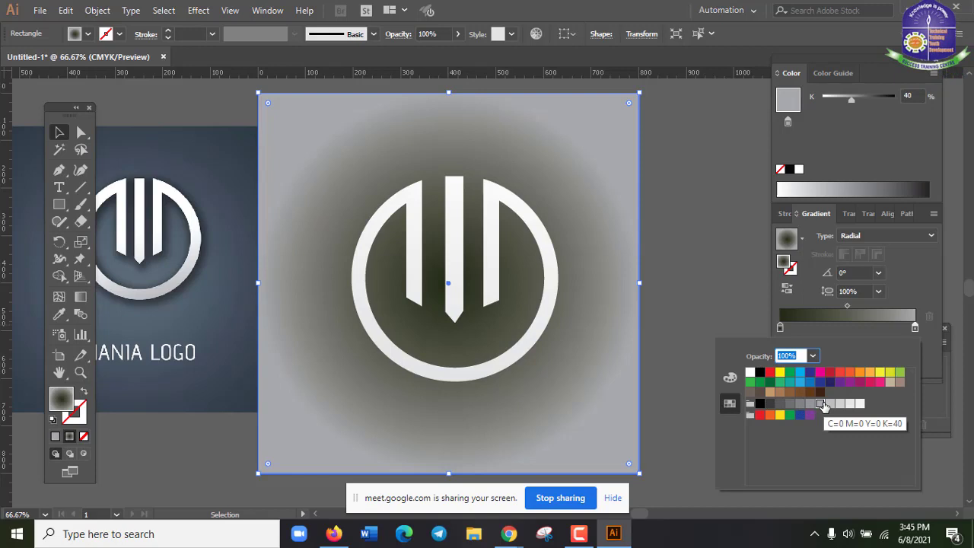
click(797, 335)
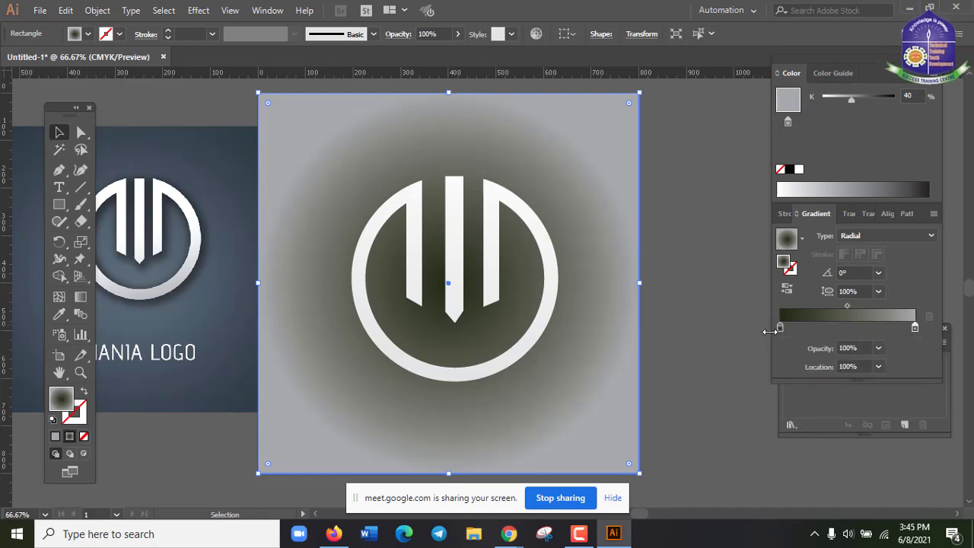
drag(782, 331, 760, 333)
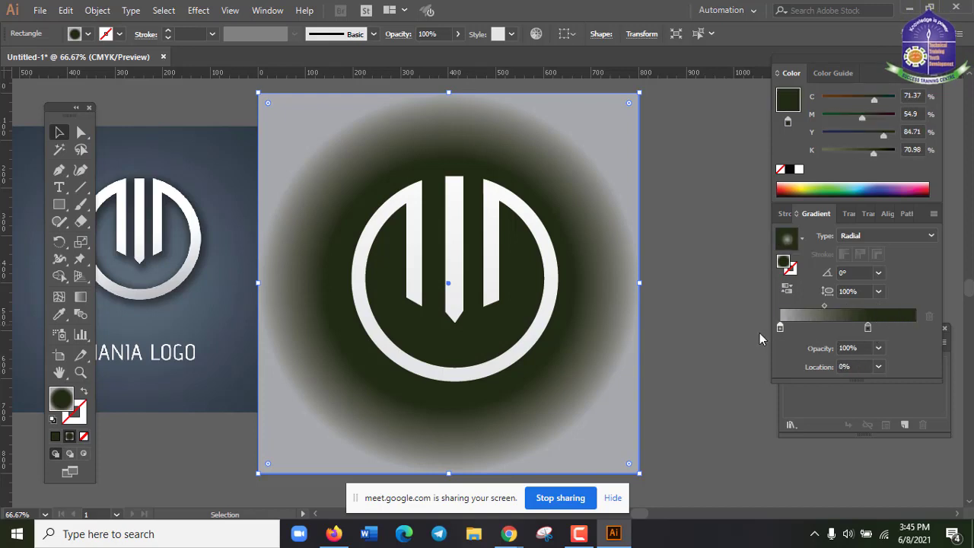
drag(868, 330, 934, 333)
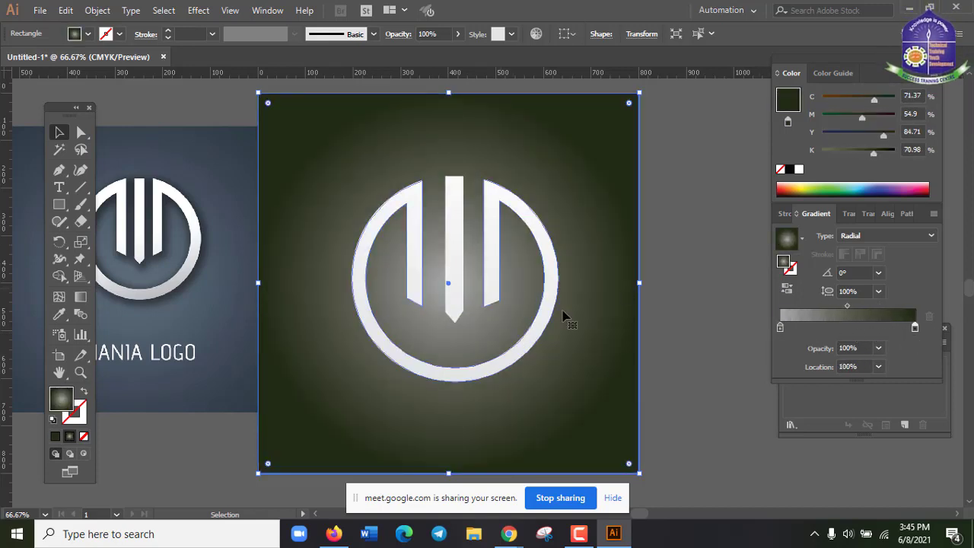
Step: Darken the radial gradient's centre stop to the 70% black swatch and deselect the background
double_click(781, 328)
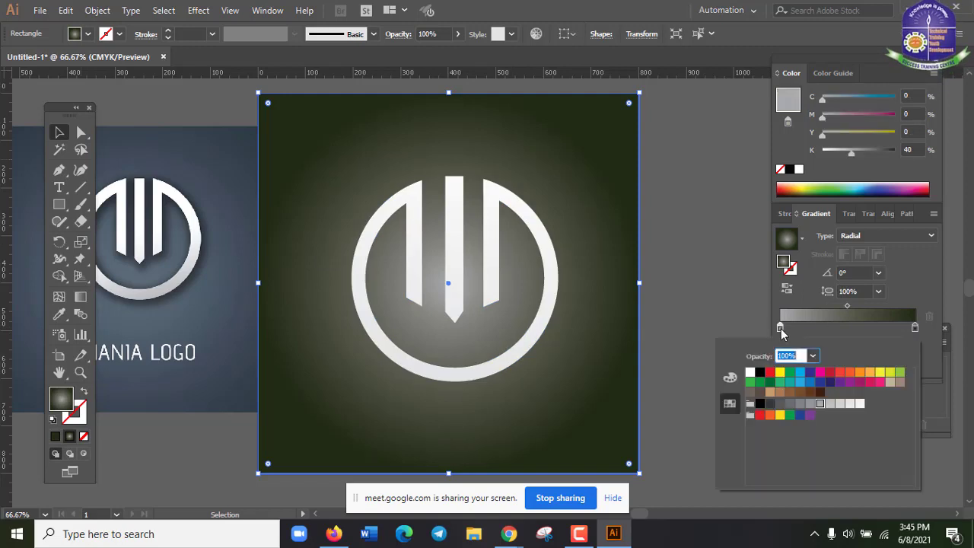
click(791, 405)
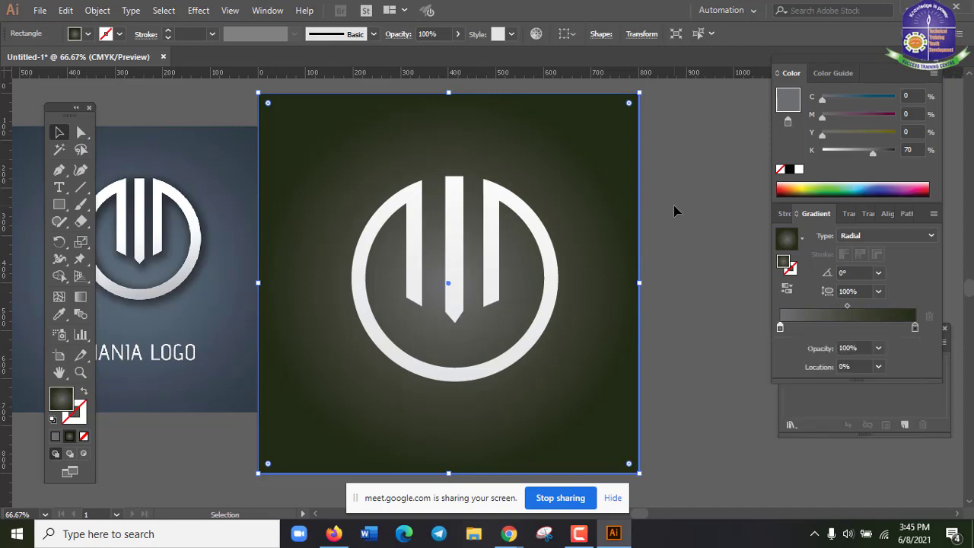
click(644, 296)
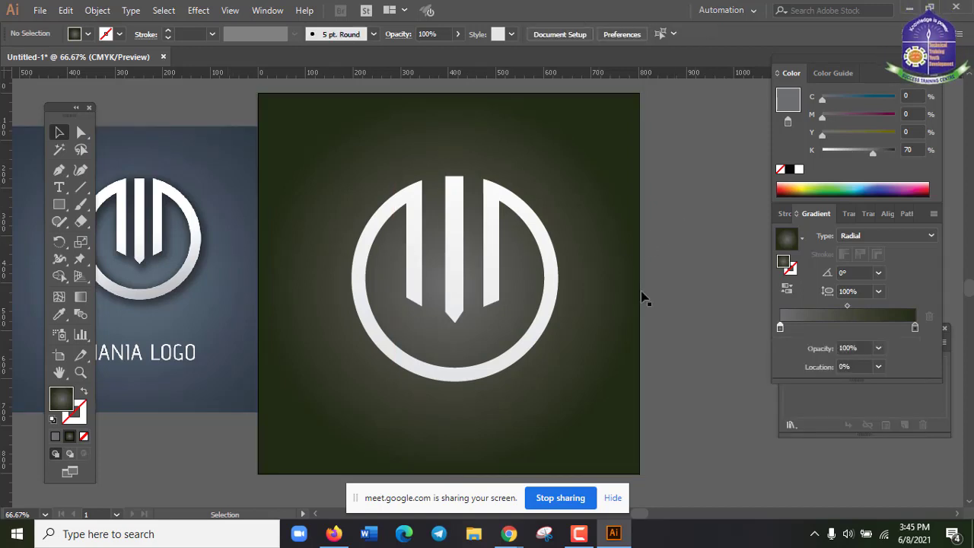
scroll(647, 312, down, 1)
scroll(651, 331, up, 2)
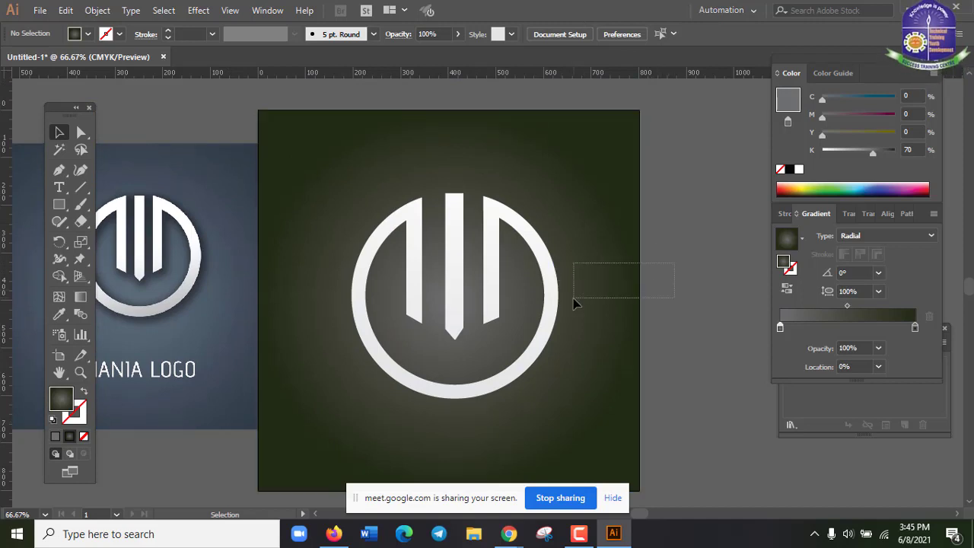
drag(574, 298, 518, 304)
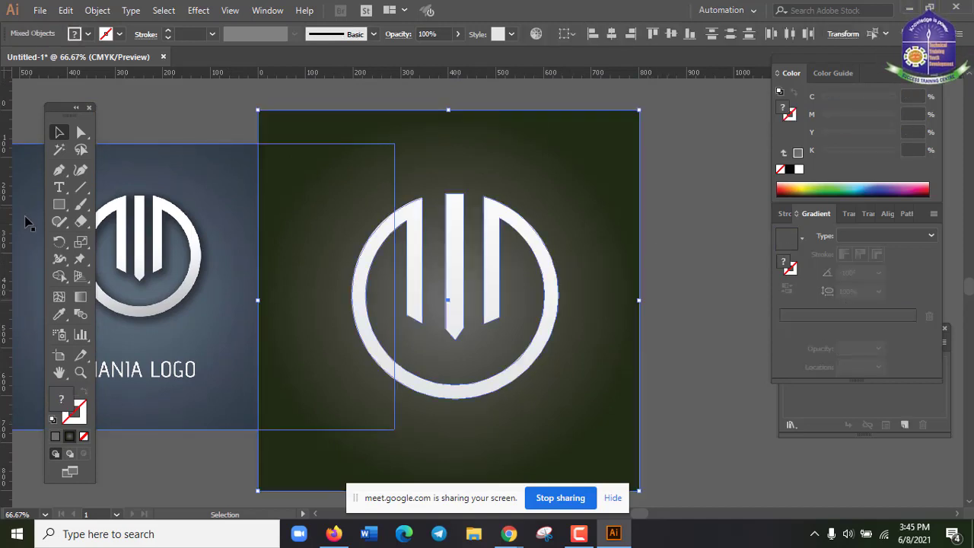
click(668, 307)
Step: Switch to Chrome and look through the open tabs for other logo reference images
mouse_move(514, 537)
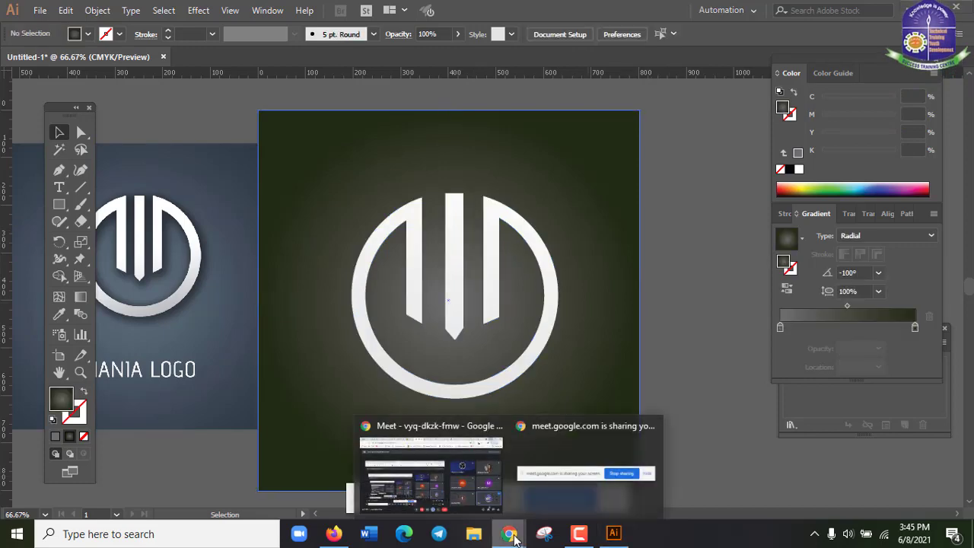
click(430, 437)
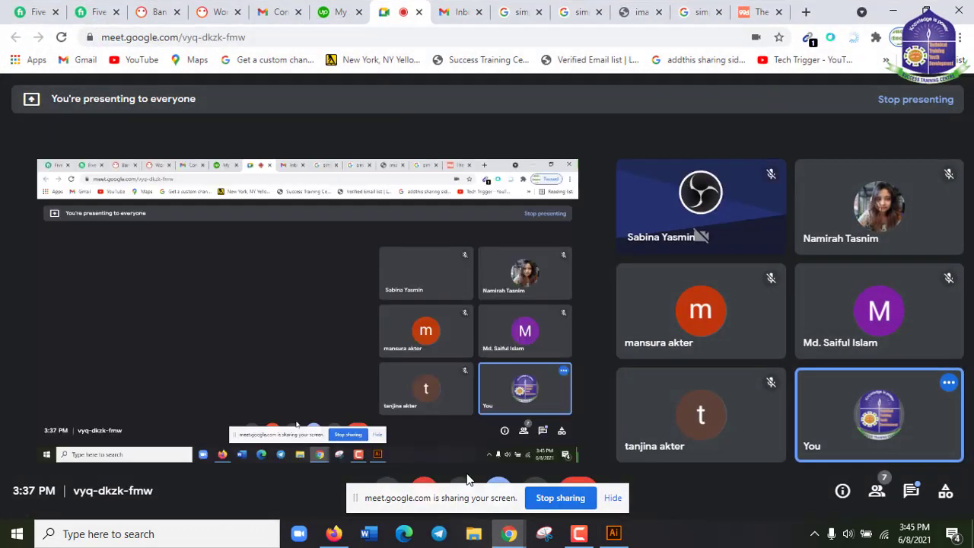
click(451, 9)
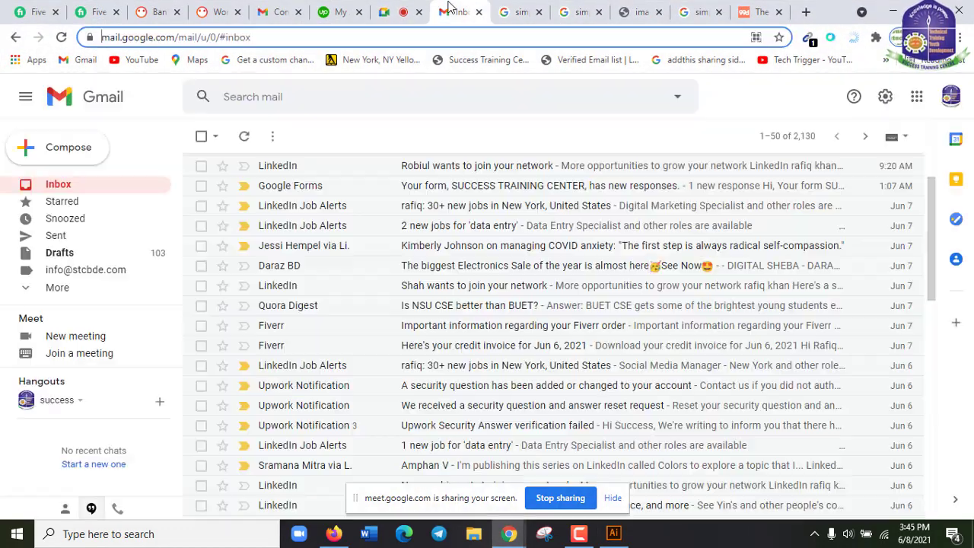
click(694, 11)
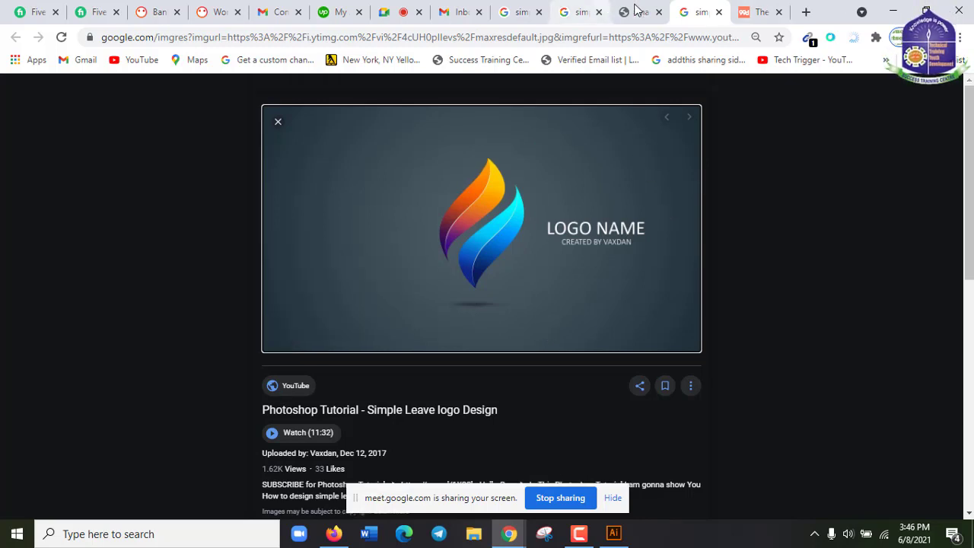
click(636, 9)
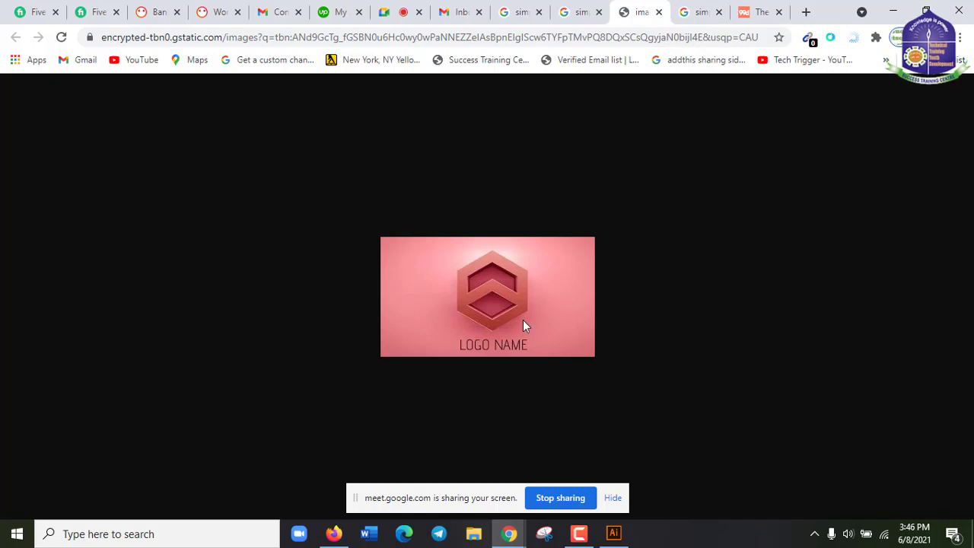
Step: Copy the pink hexagon logo image from the browser and switch back to Illustrator
right_click(505, 267)
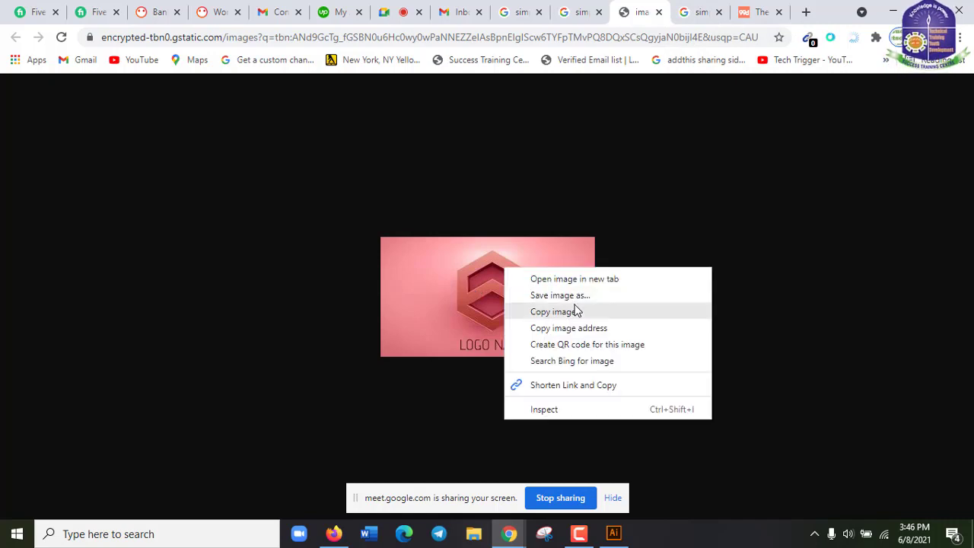
click(576, 312)
click(893, 11)
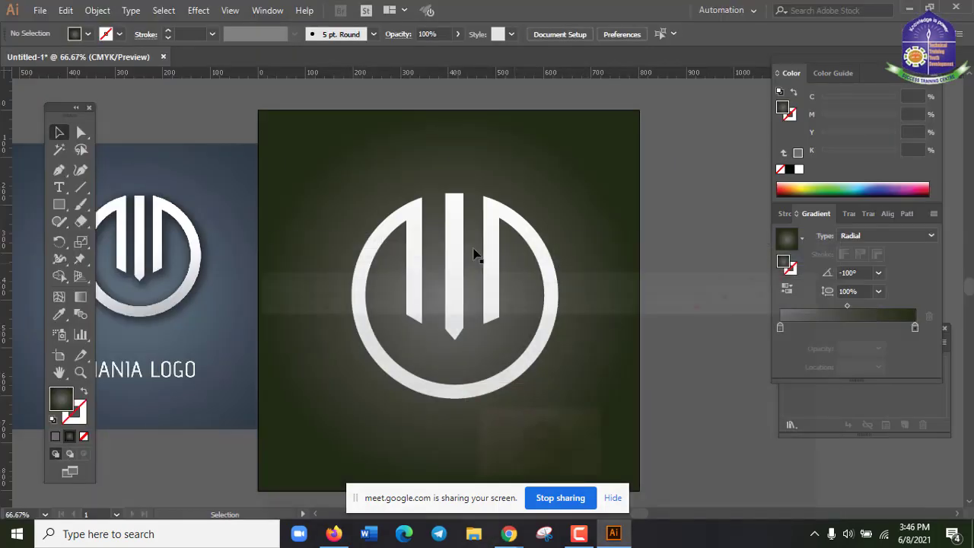
Step: Create a new 800 x 800 px document with one artboard from the recent custom preset
click(40, 10)
click(614, 194)
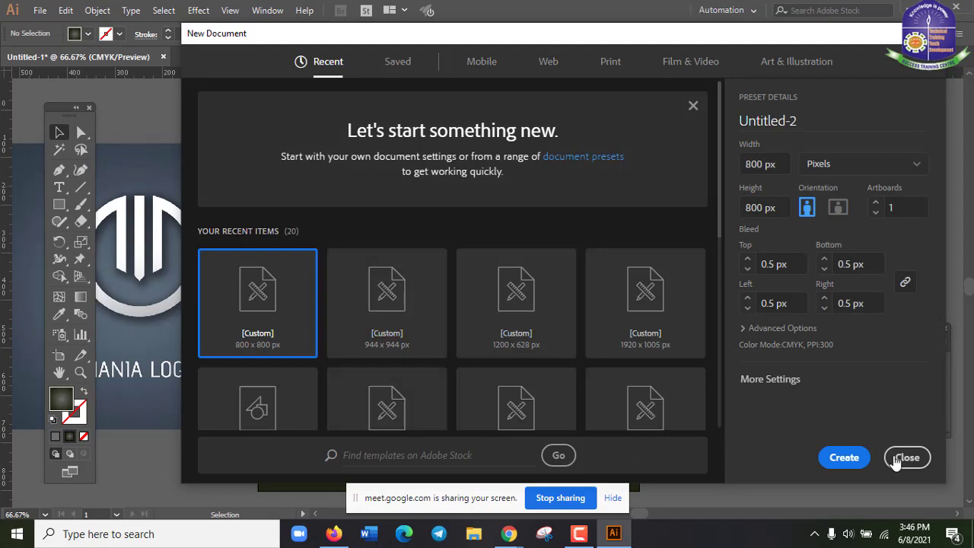
click(843, 457)
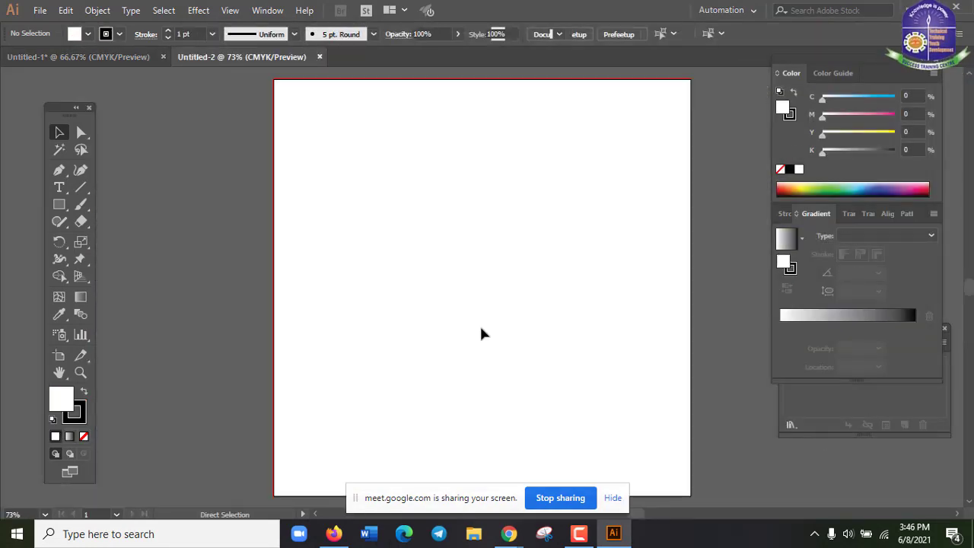
Step: Paste the hexagon logo reference, move it beside the artboard's upper left edge, and enlarge it
key(ctrl+v)
drag(533, 274, 245, 160)
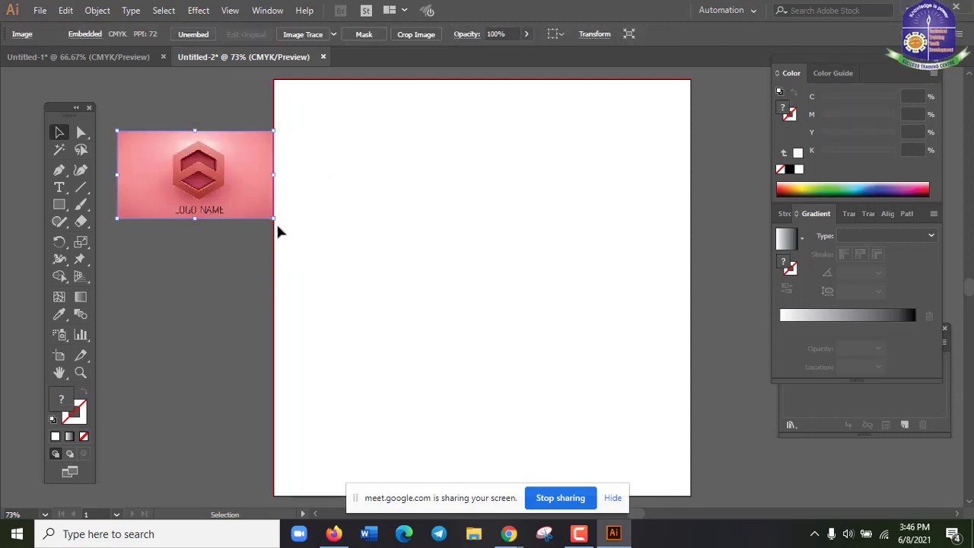
drag(274, 219, 311, 251)
click(403, 375)
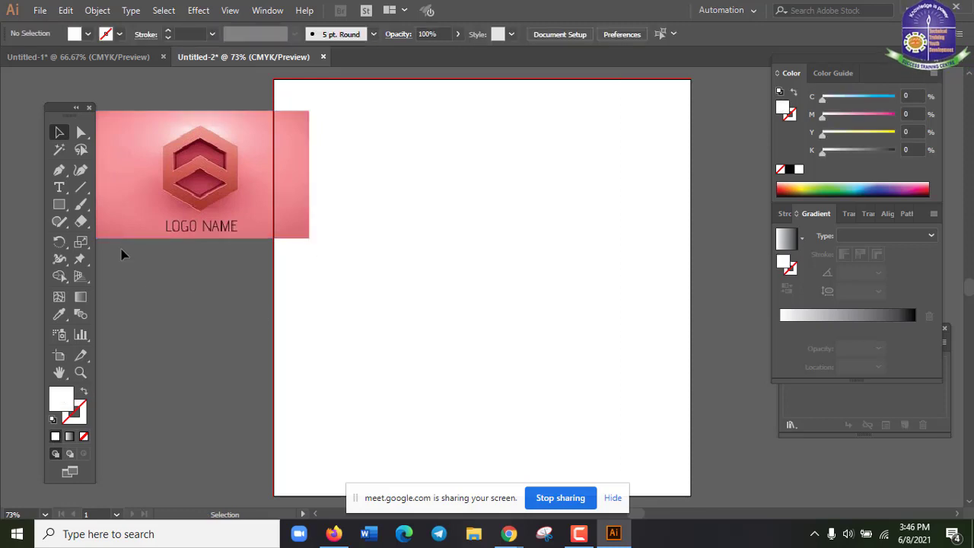
Step: Draw a rectangle over the whole artboard and fill it with pink sampled from the reference image's background
click(59, 204)
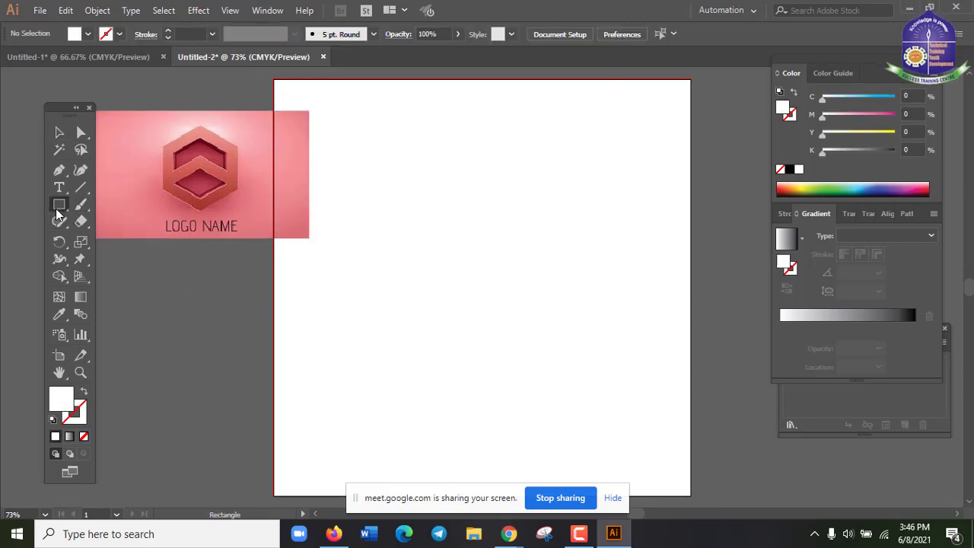
click(156, 255)
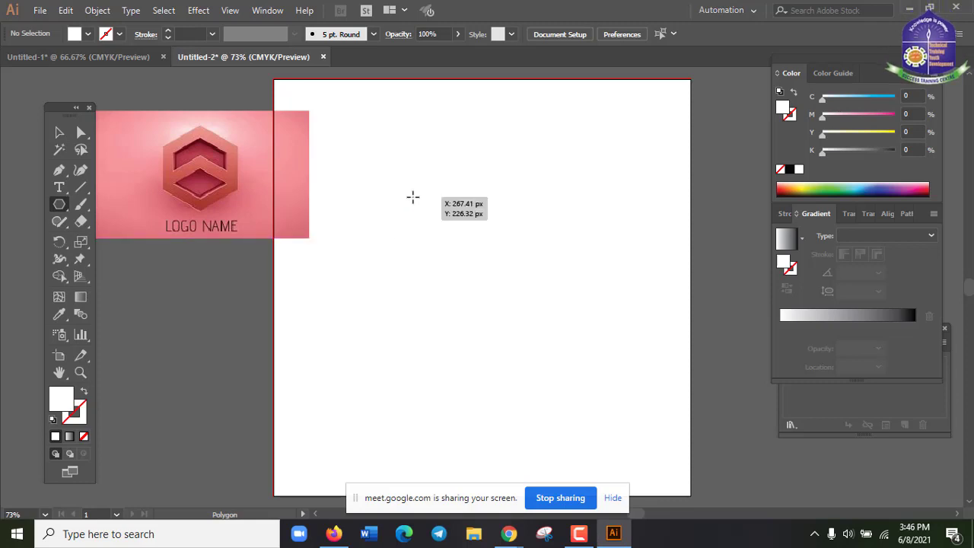
key(v)
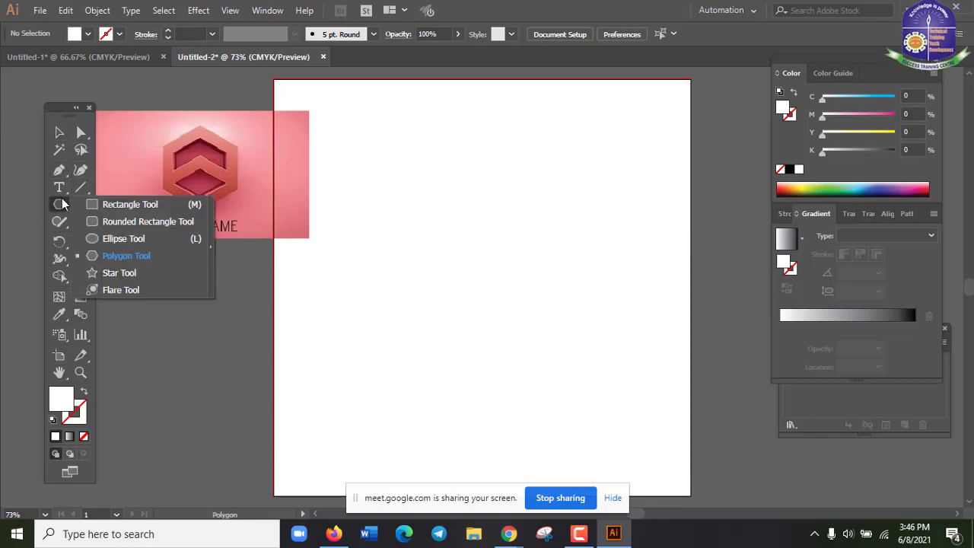
click(102, 204)
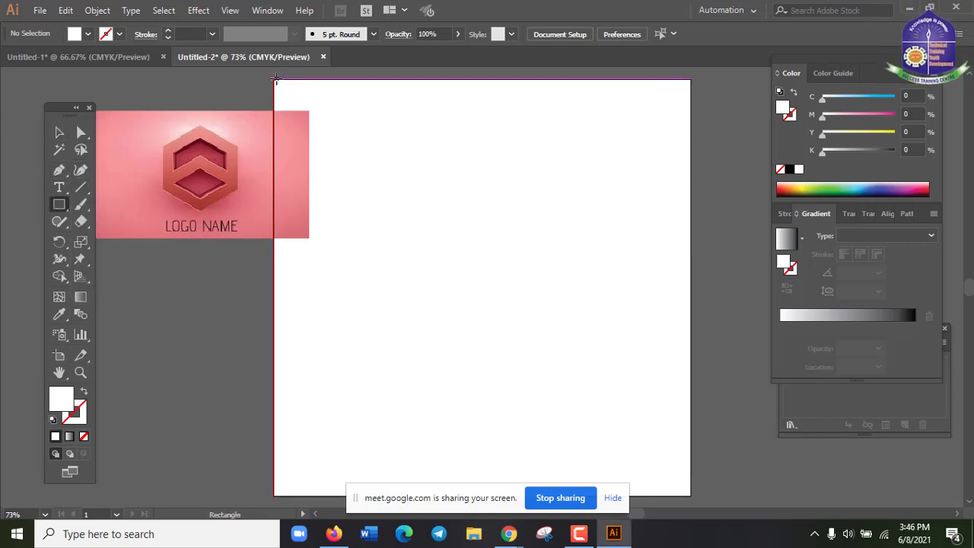
drag(273, 78, 690, 494)
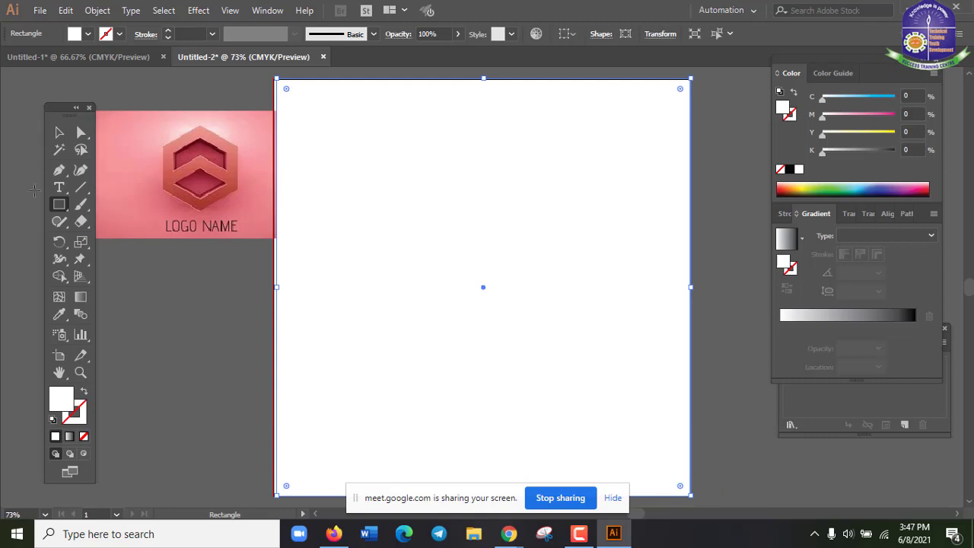
click(59, 314)
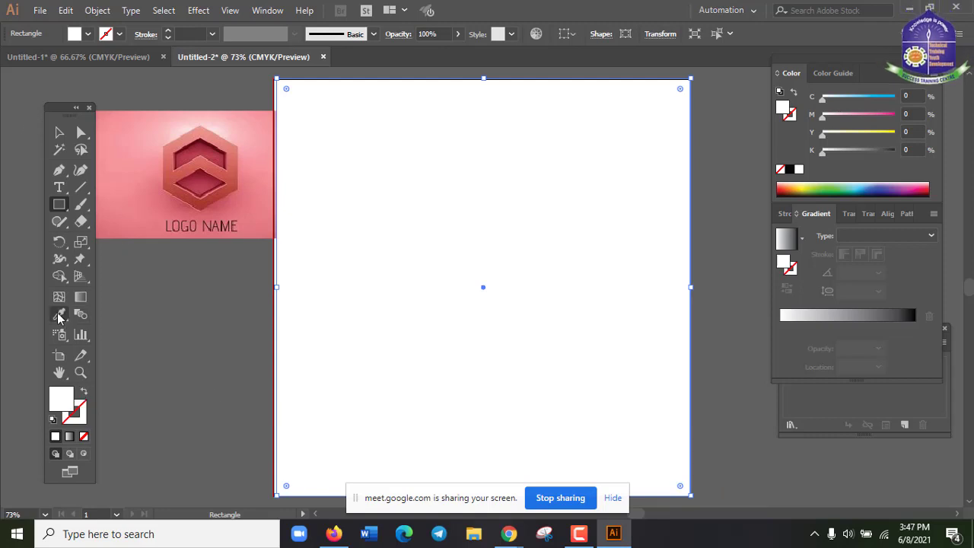
click(152, 193)
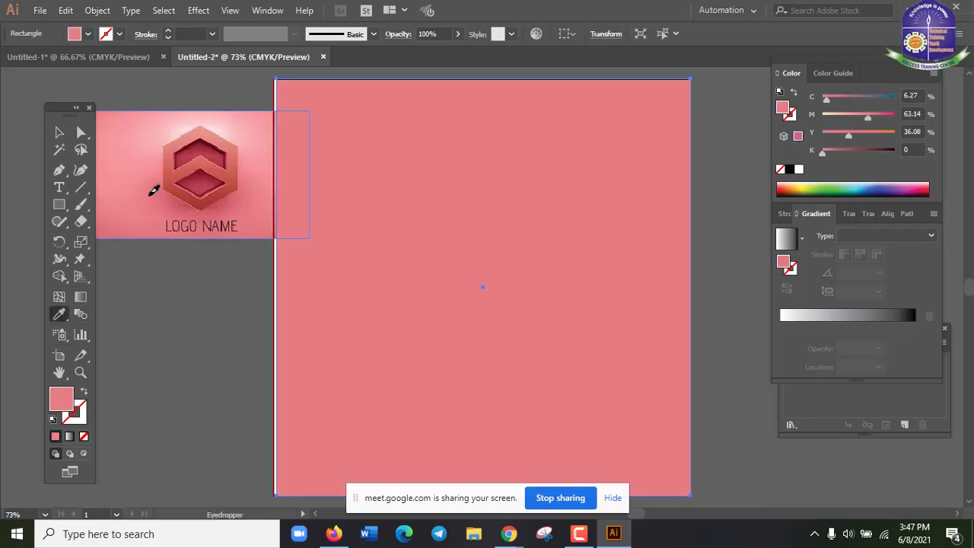
Step: Align the background rectangle's left and right edges with the artboard edges
click(59, 133)
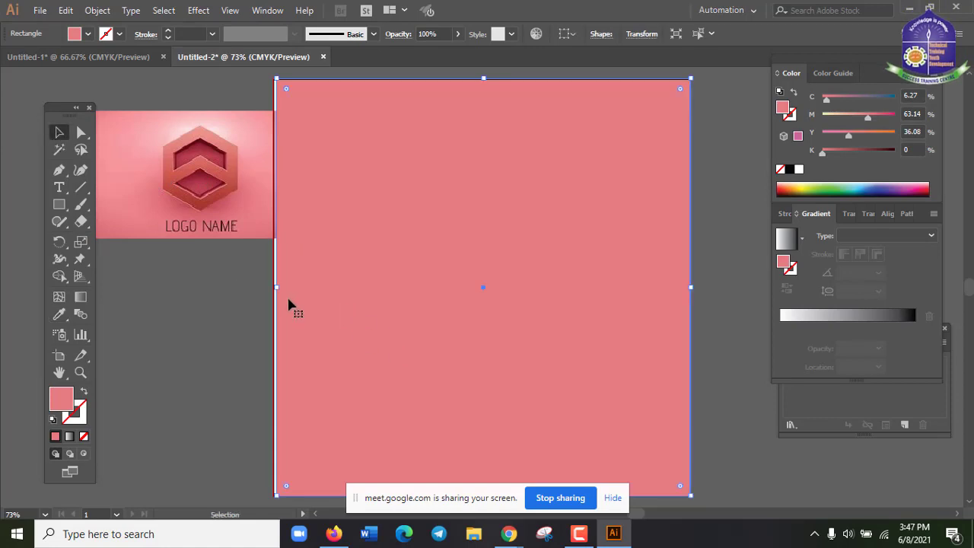
drag(280, 290, 279, 289)
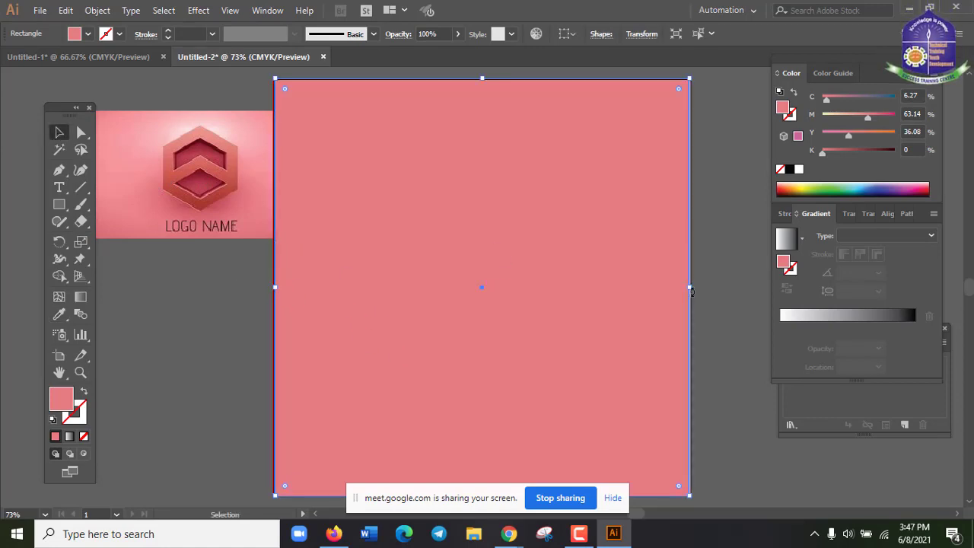
drag(691, 290, 693, 289)
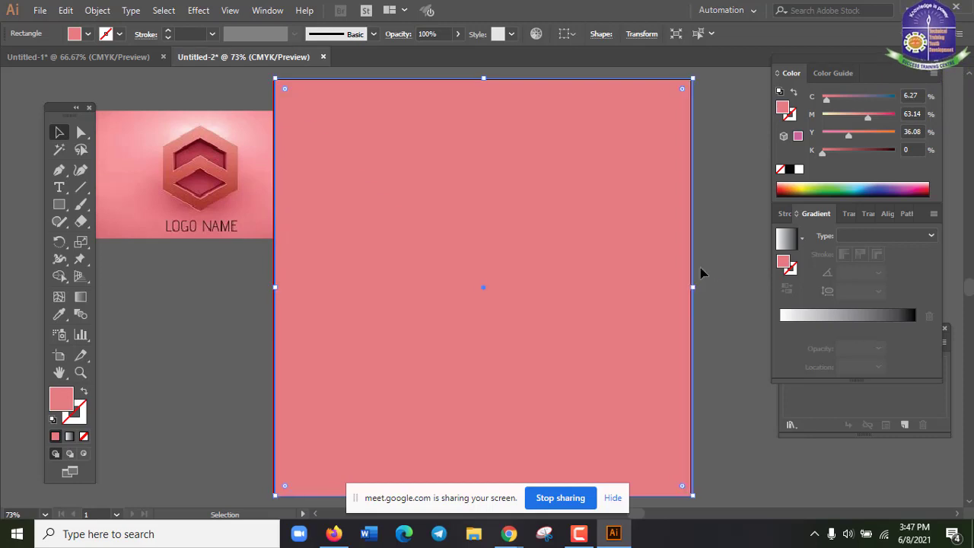
click(701, 272)
click(648, 222)
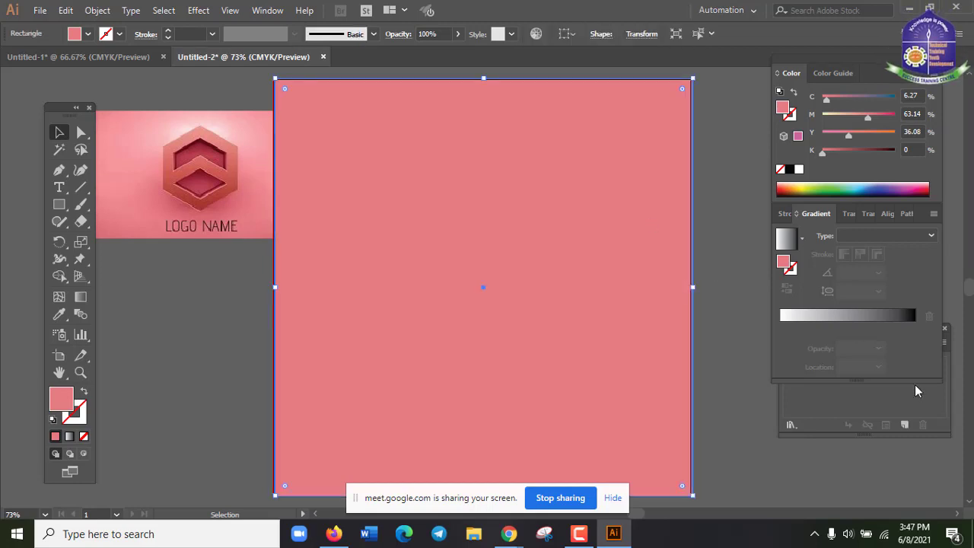
Step: Fill the background rectangle with the default white-to-black gradient and change its type to radial
click(851, 316)
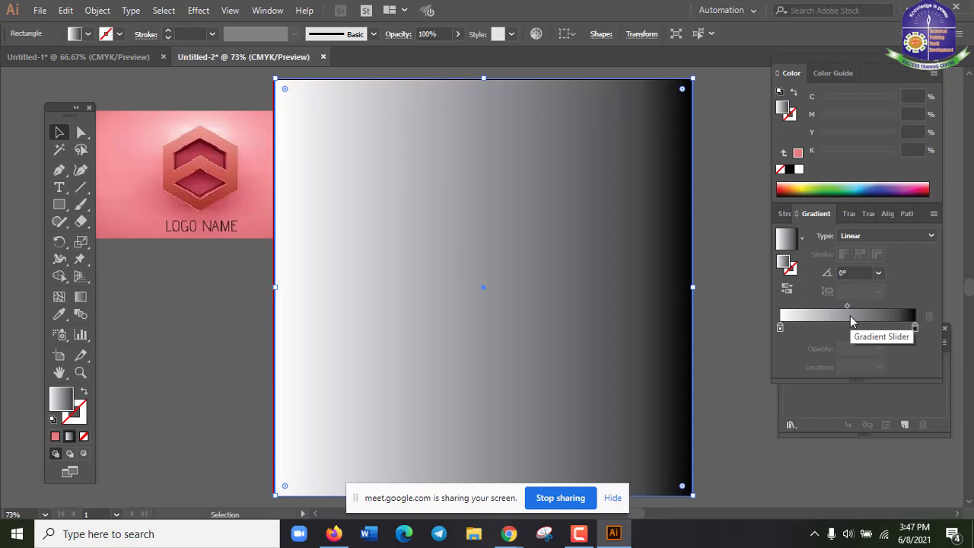
click(859, 236)
click(862, 264)
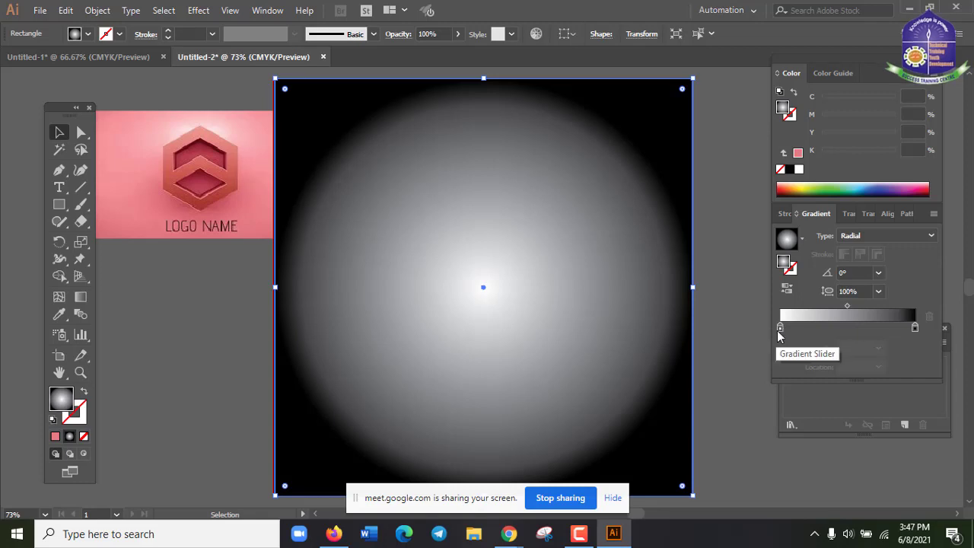
Step: Switch the radial gradient's black end stop to RGB colour mode and give it the pink EE2A7B swatch
click(915, 329)
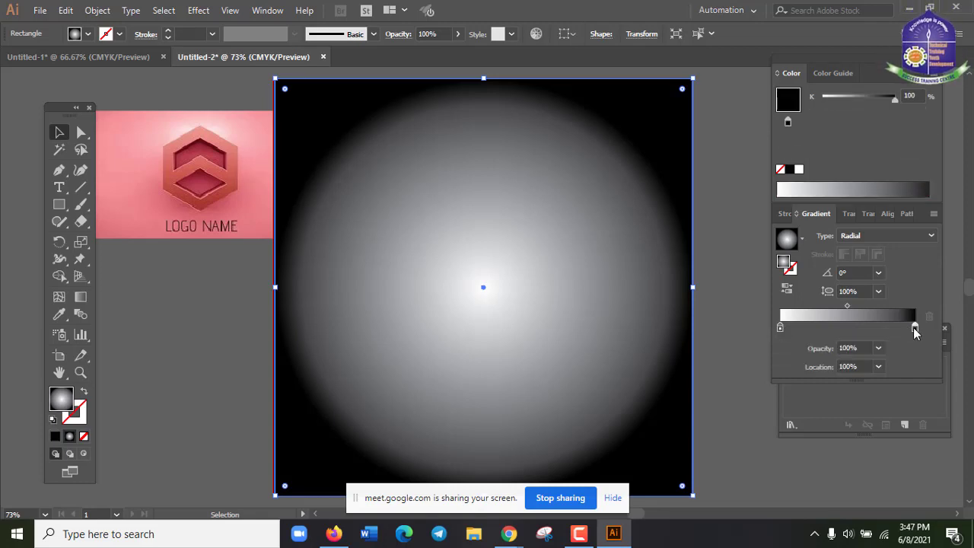
double_click(915, 329)
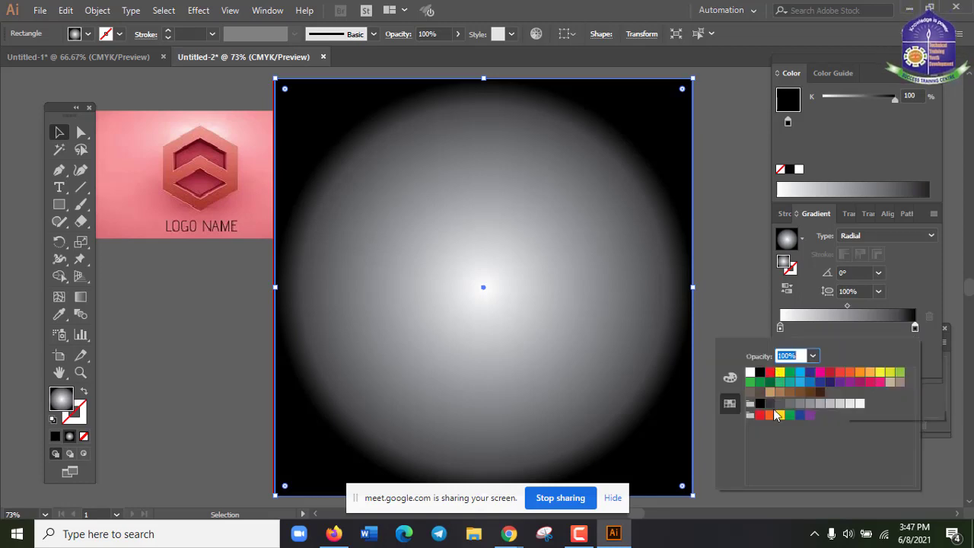
click(731, 385)
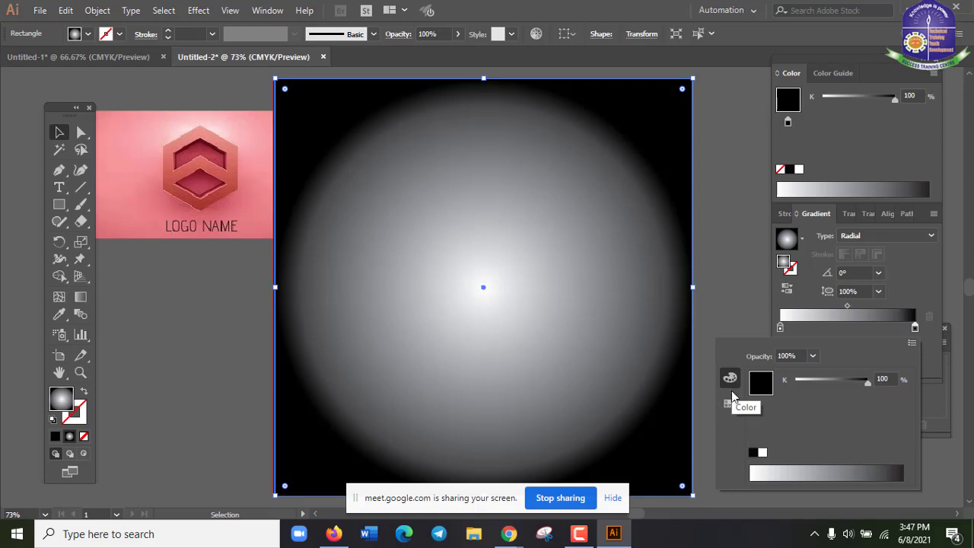
click(730, 403)
click(730, 378)
click(913, 343)
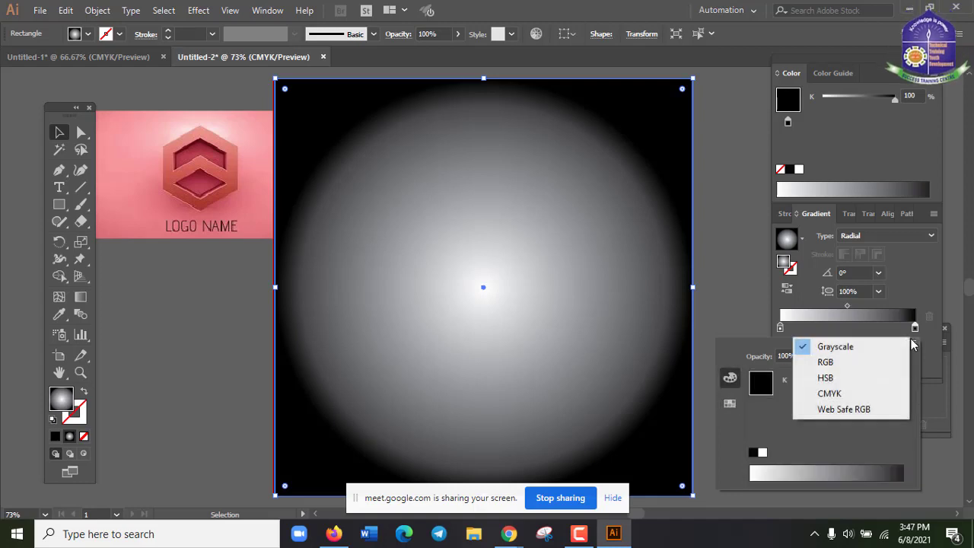
click(888, 362)
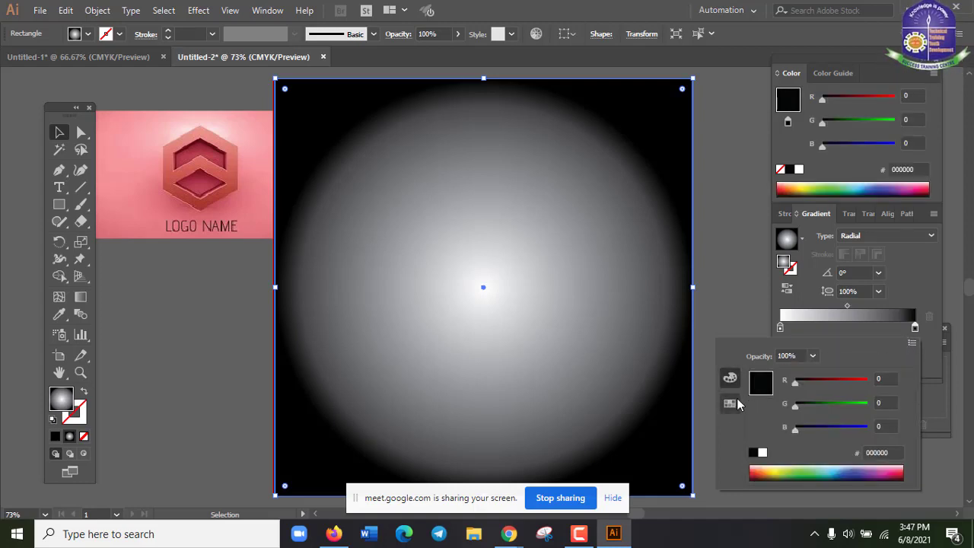
click(730, 403)
click(880, 381)
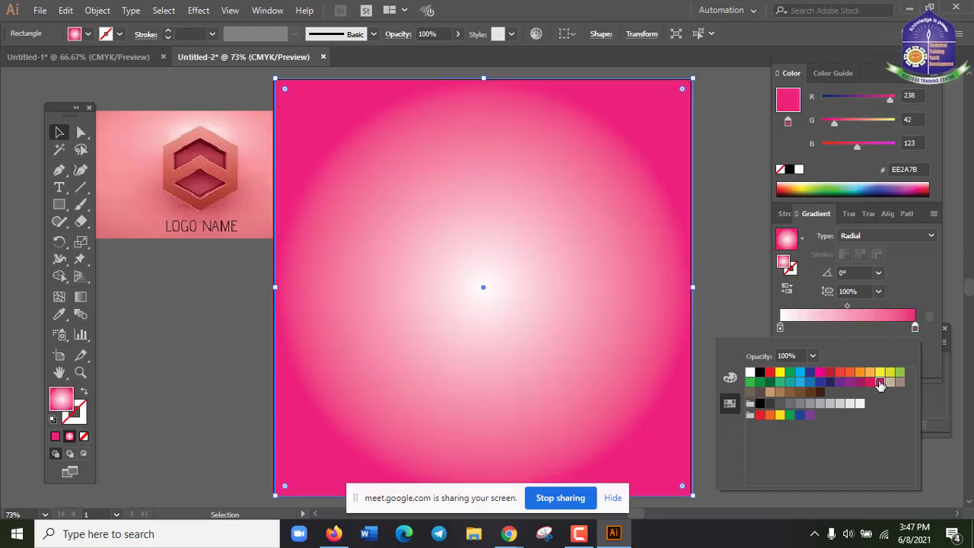
Step: Adjust the gradient's end stop colour to RGB 255, 61, 111
click(730, 377)
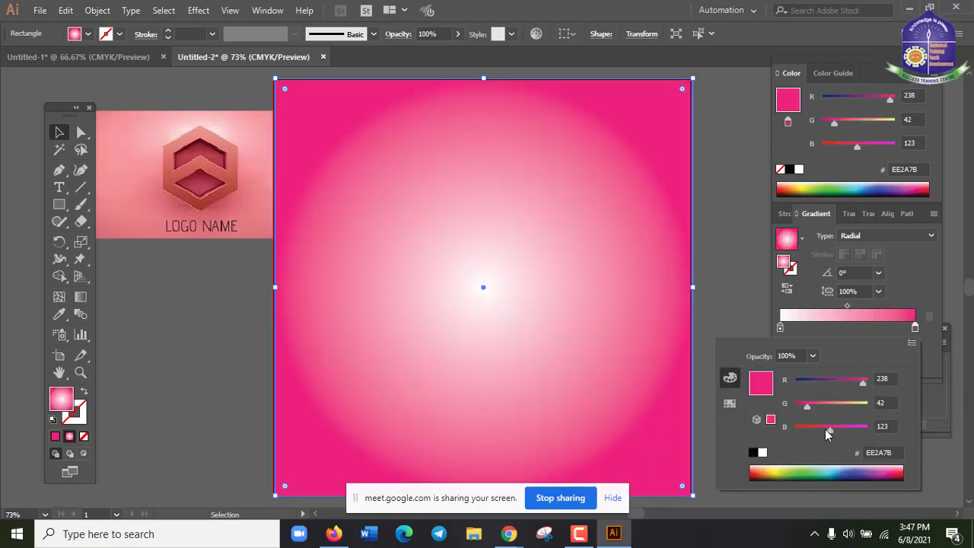
drag(827, 428, 819, 428)
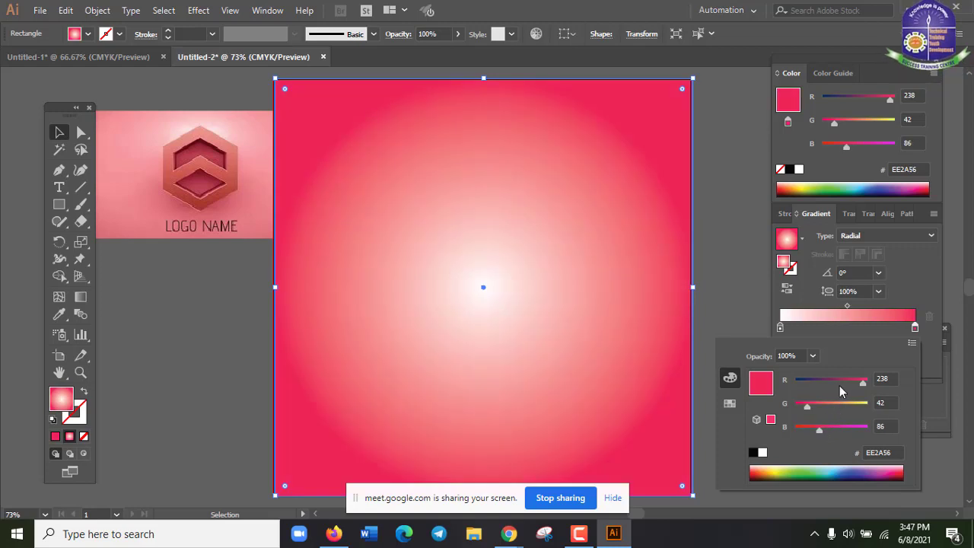
drag(842, 380, 827, 430)
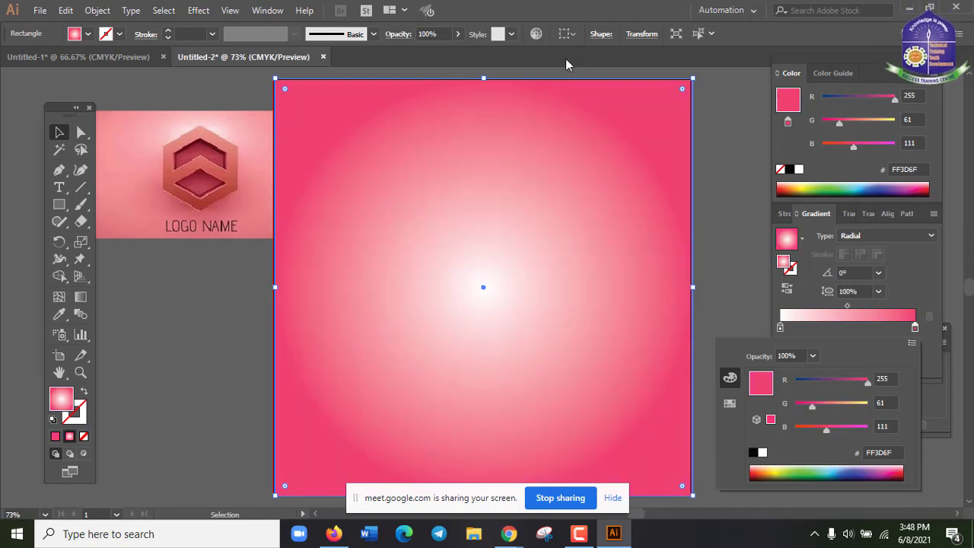
Step: Pick a crimson from the spectrum for the end stop and adjust it to a dusty rose, RGB 191, 99, 106
click(899, 471)
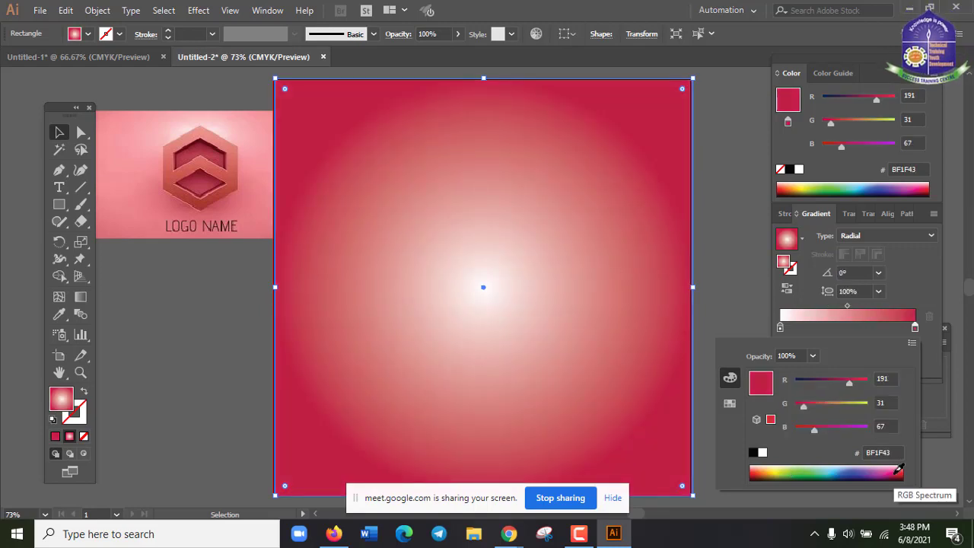
drag(814, 430, 829, 402)
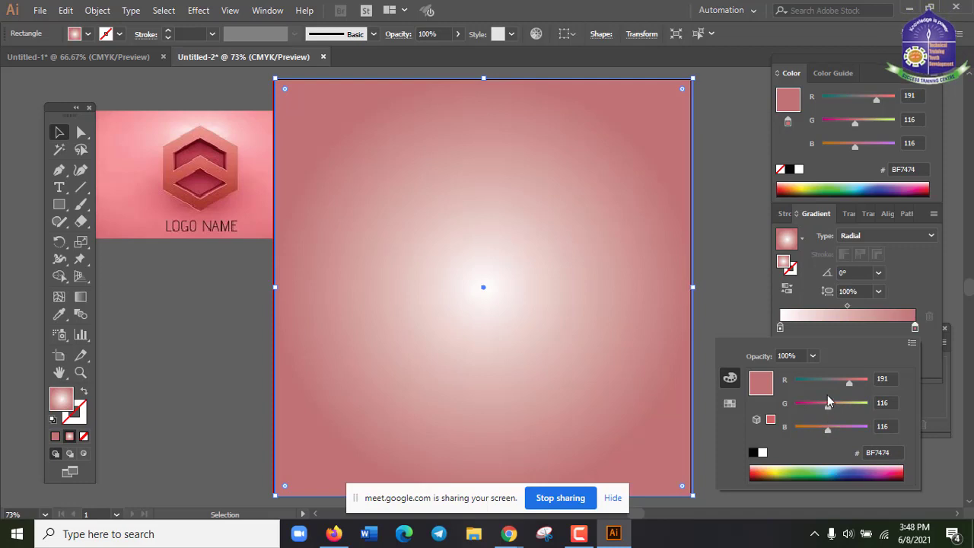
mouse_move(826, 410)
mouse_down()
mouse_move(820, 425)
mouse_move(835, 426)
mouse_move(824, 425)
mouse_up()
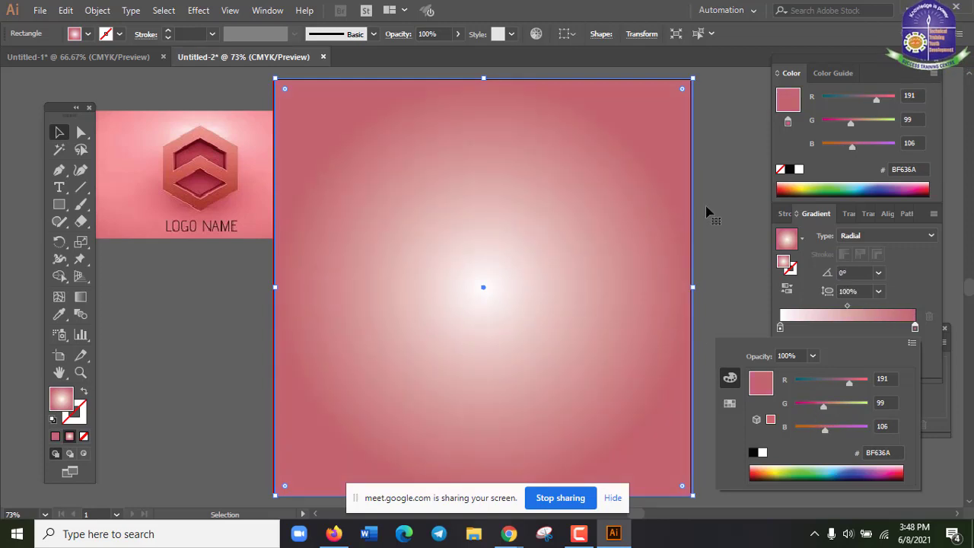
click(743, 183)
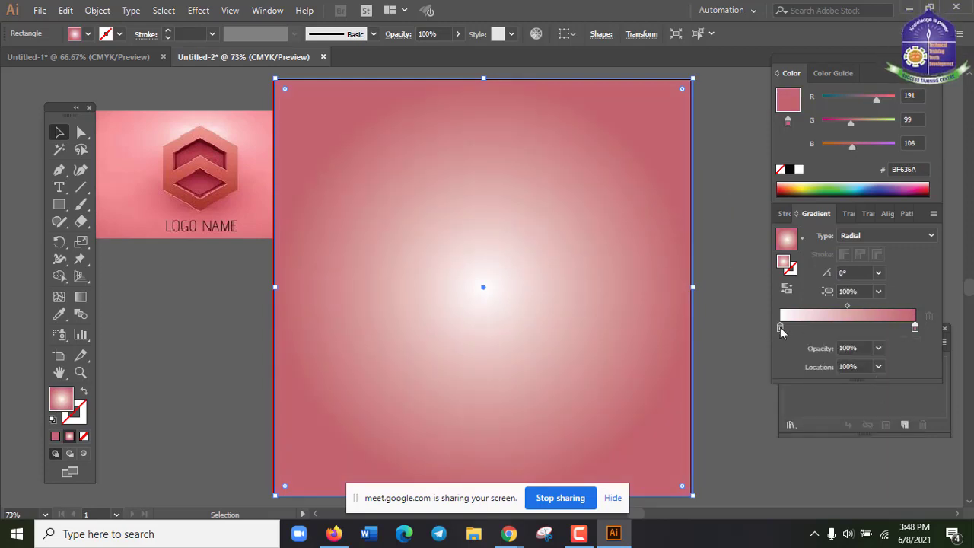
click(780, 328)
double_click(780, 328)
click(780, 328)
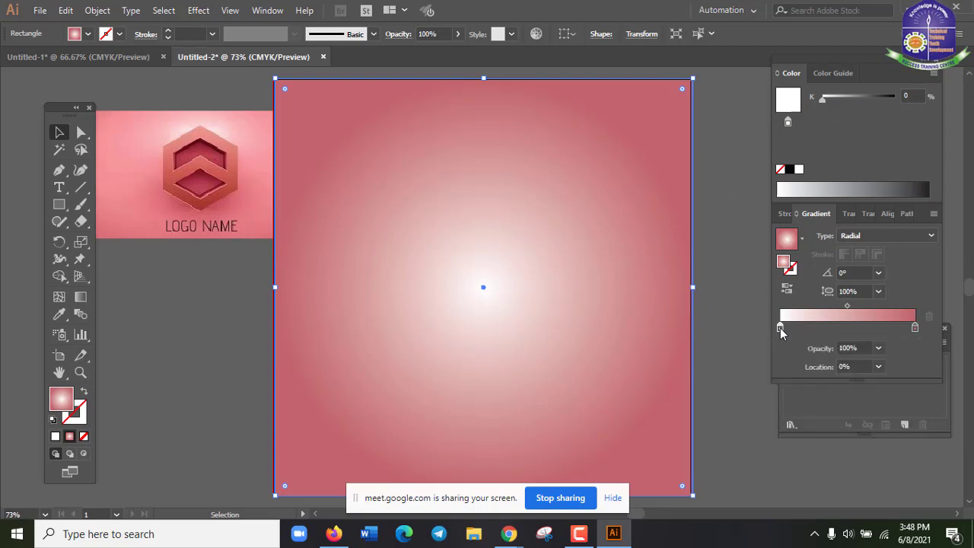
click(734, 235)
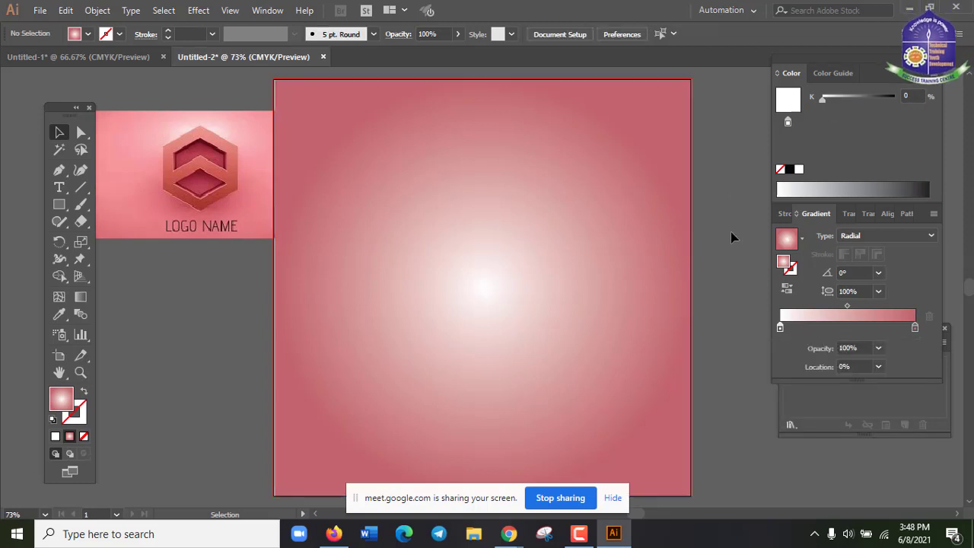
click(616, 277)
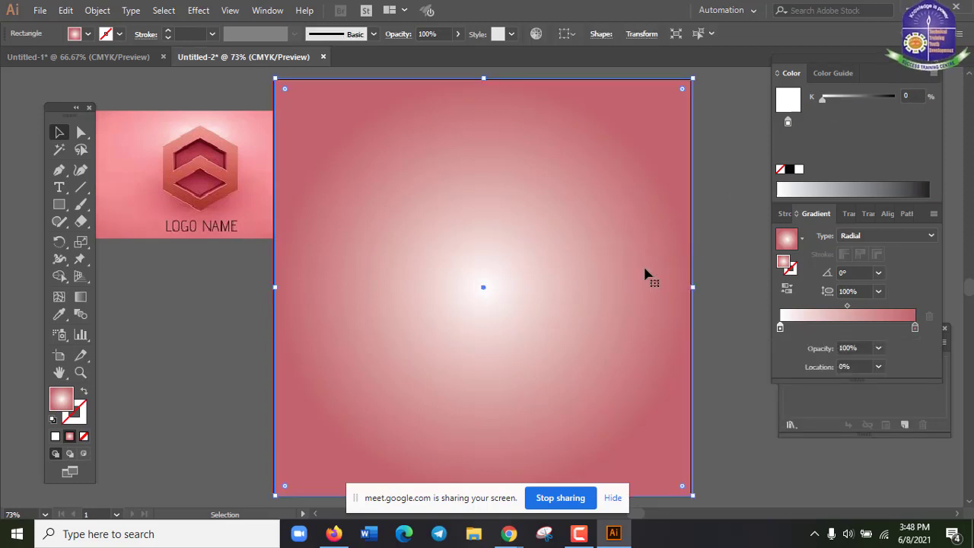
click(696, 241)
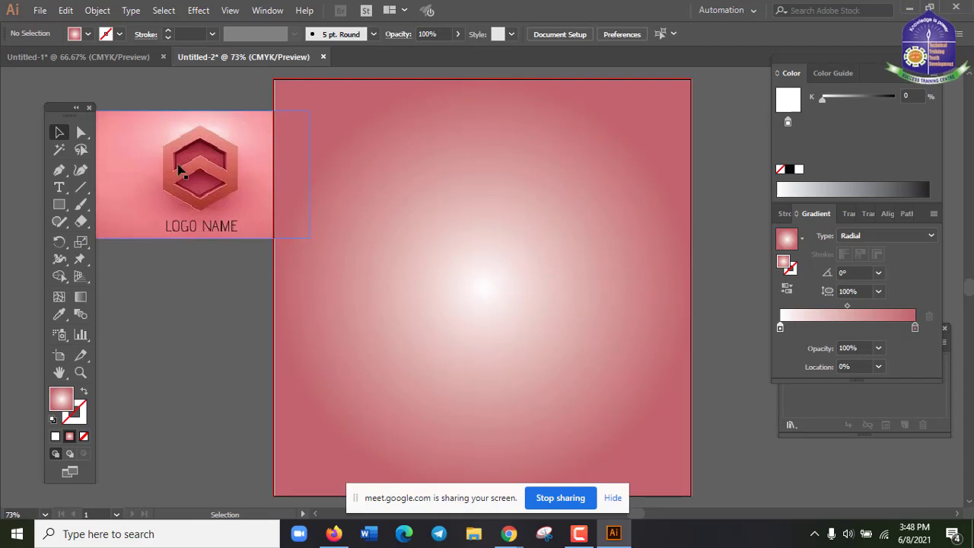
Step: Draw a hexagon about 465 x 531 px with the Polygon tool, straighten it and centre it on the artboard
drag(59, 204, 126, 256)
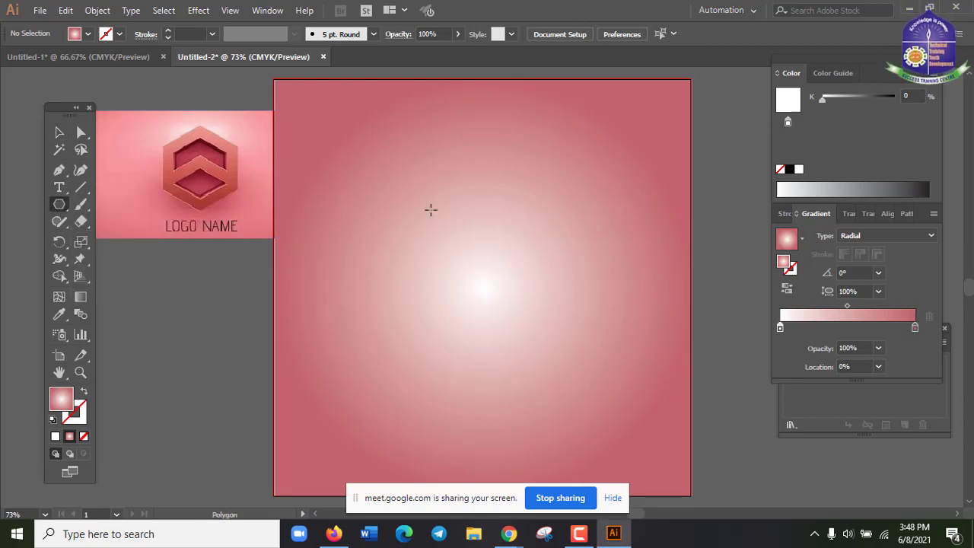
drag(424, 165, 542, 237)
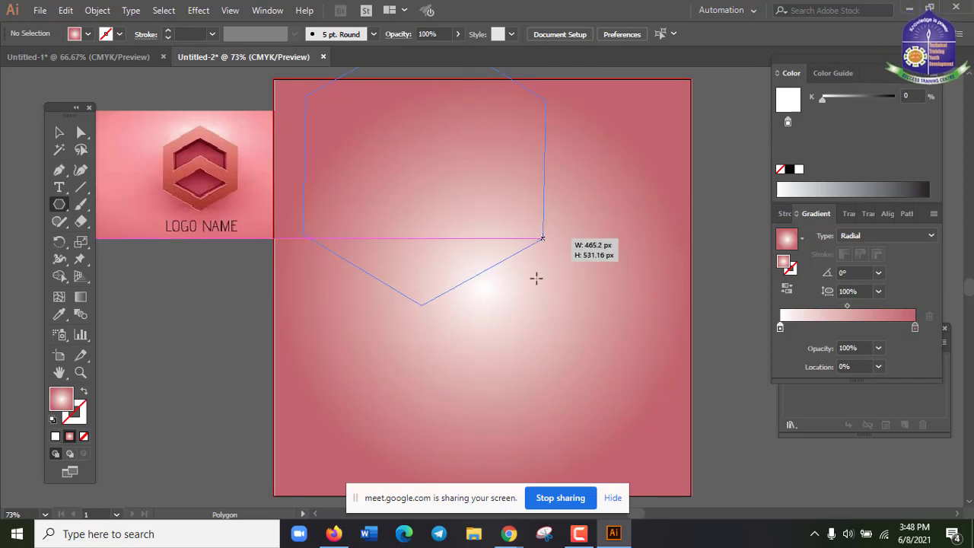
click(59, 133)
drag(399, 180, 486, 297)
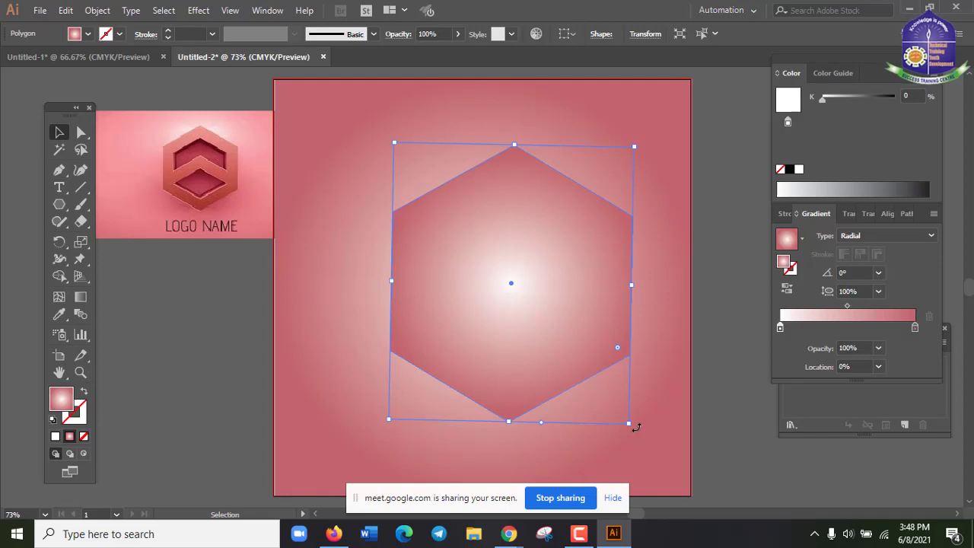
drag(636, 428, 638, 428)
drag(596, 366, 566, 364)
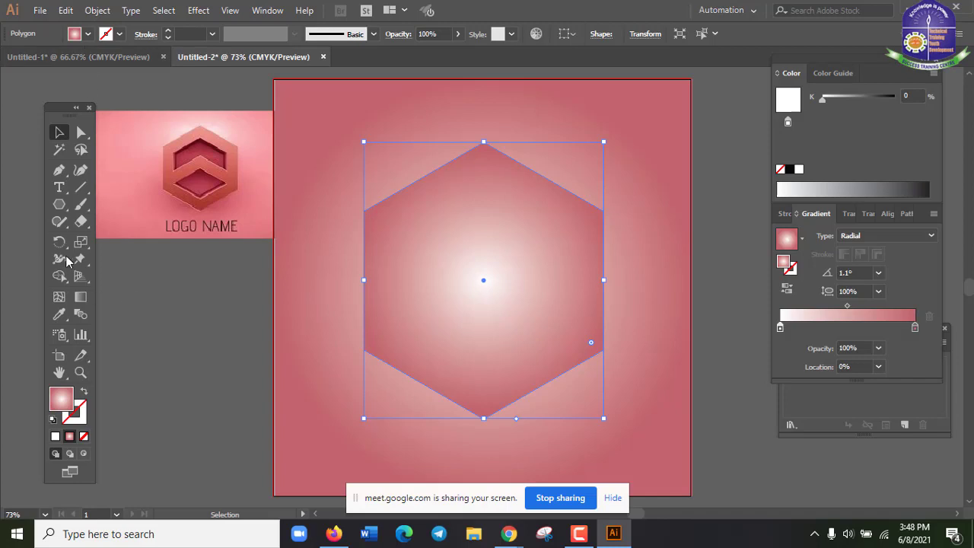
Step: Fill the hexagon with the coral colour sampled from the reference logo's hexagon using the Eyedropper
click(61, 314)
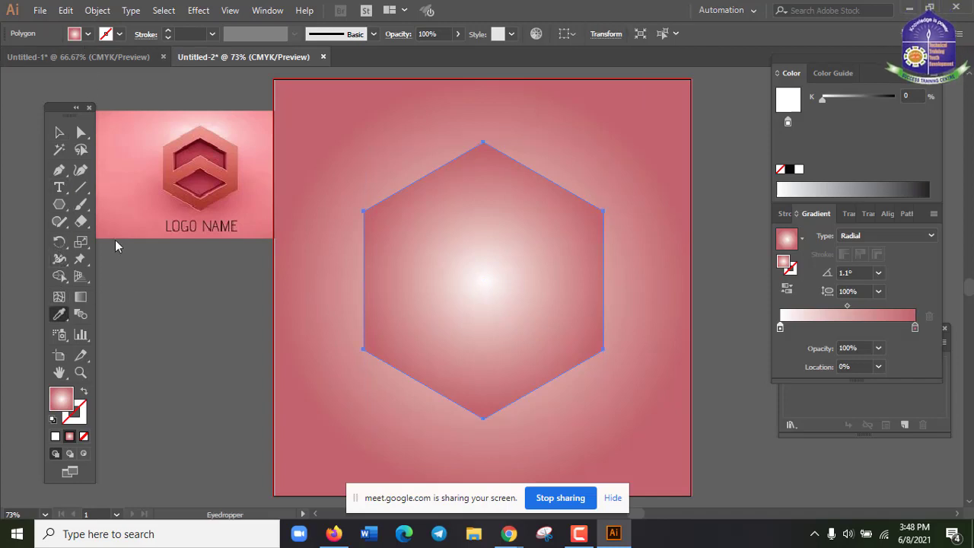
click(204, 162)
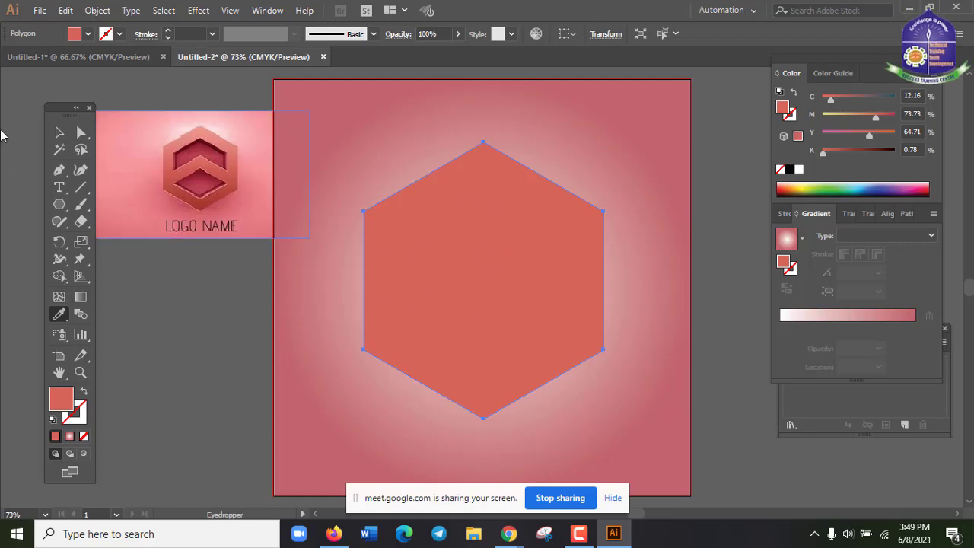
click(86, 35)
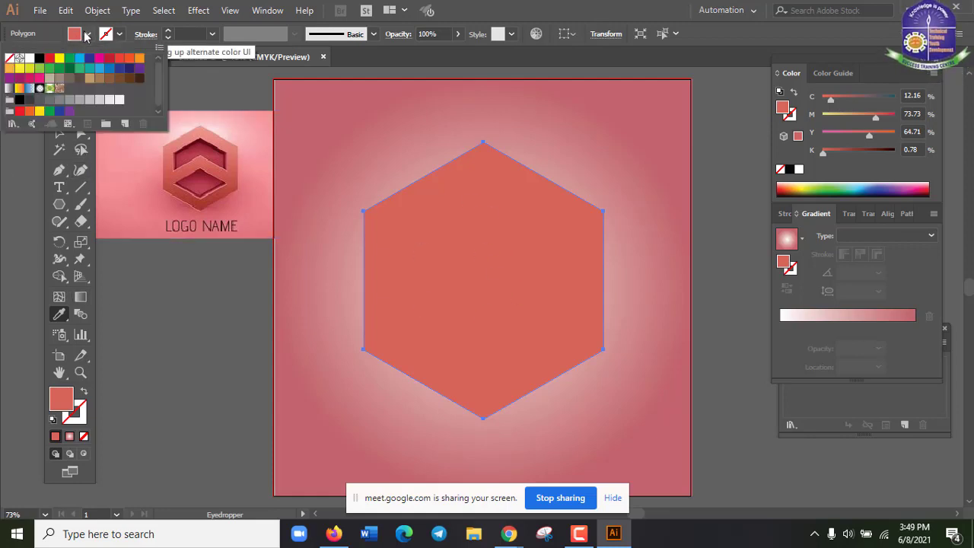
click(9, 58)
click(118, 34)
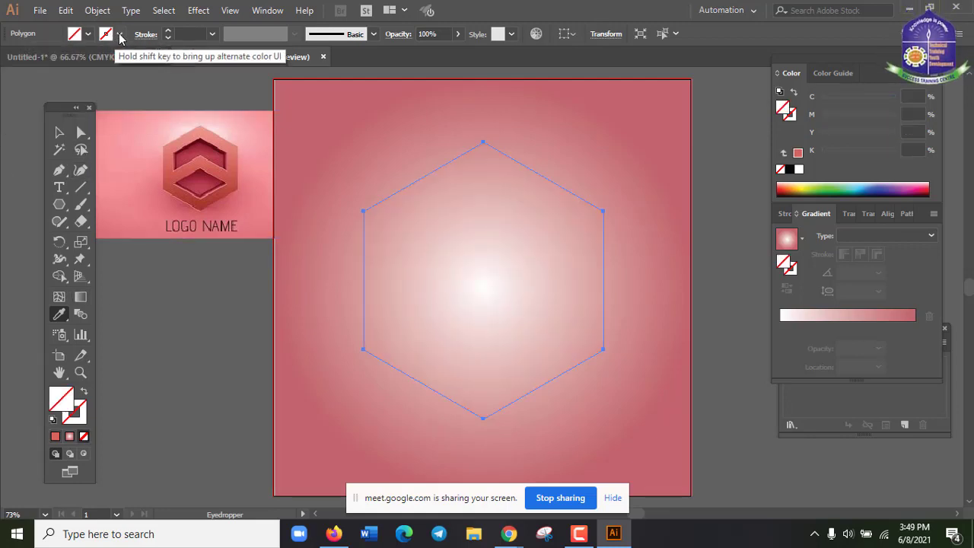
click(118, 34)
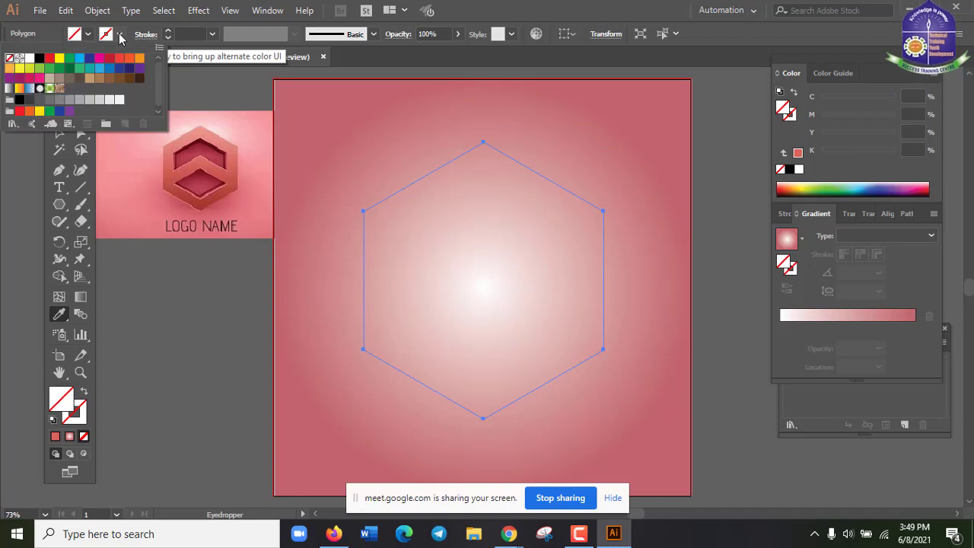
click(484, 6)
key(ctrl+z)
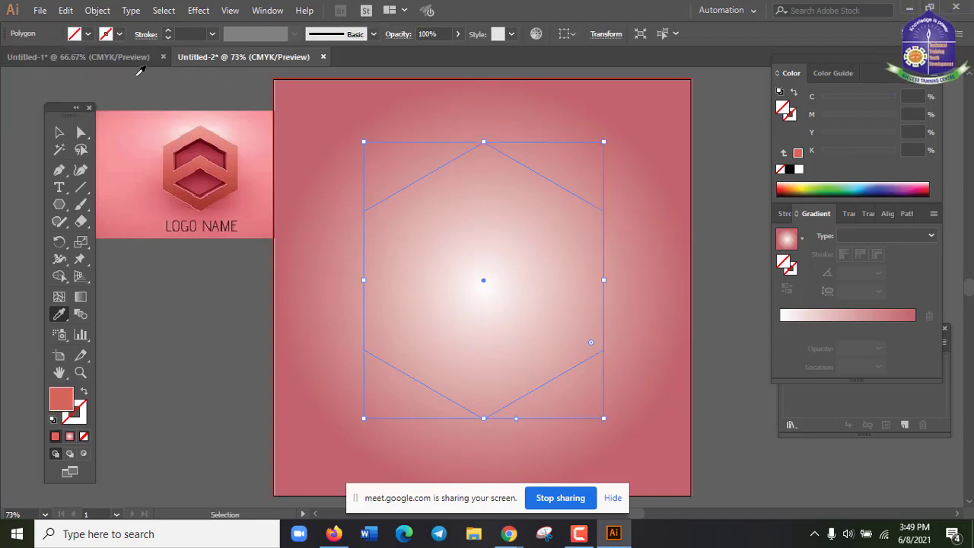
Step: Swap the hexagon's coral fill to its stroke, leaving no fill, and set the stroke weight to 55 pt
click(84, 392)
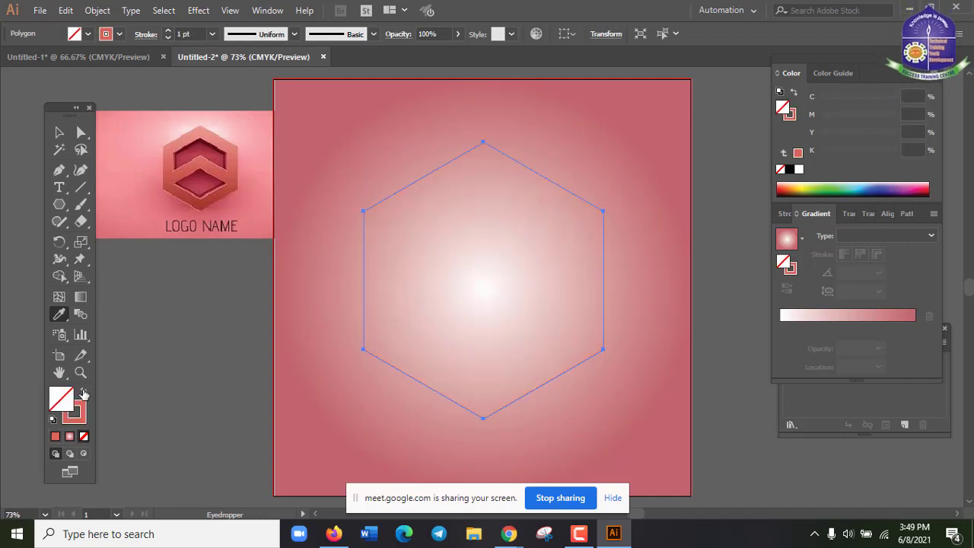
click(169, 31)
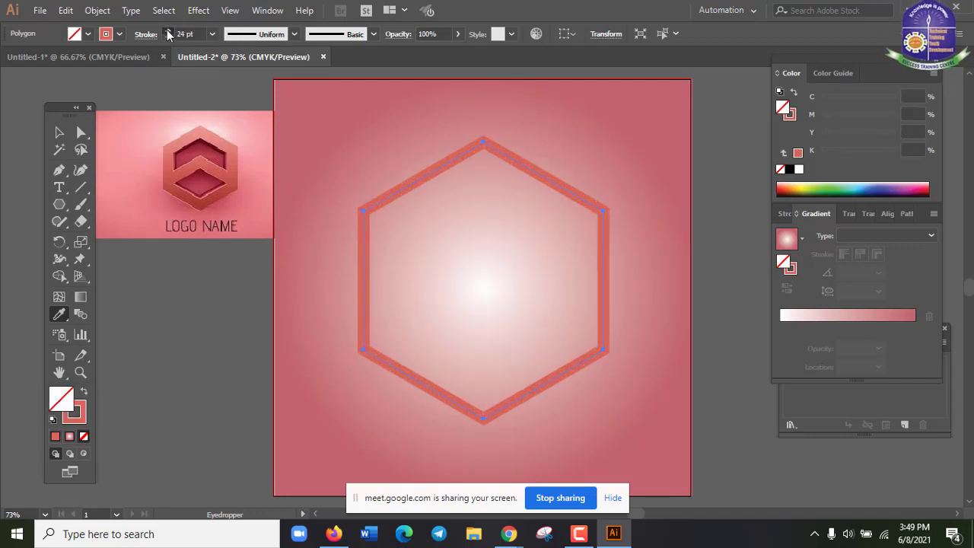
drag(168, 34, 168, 34)
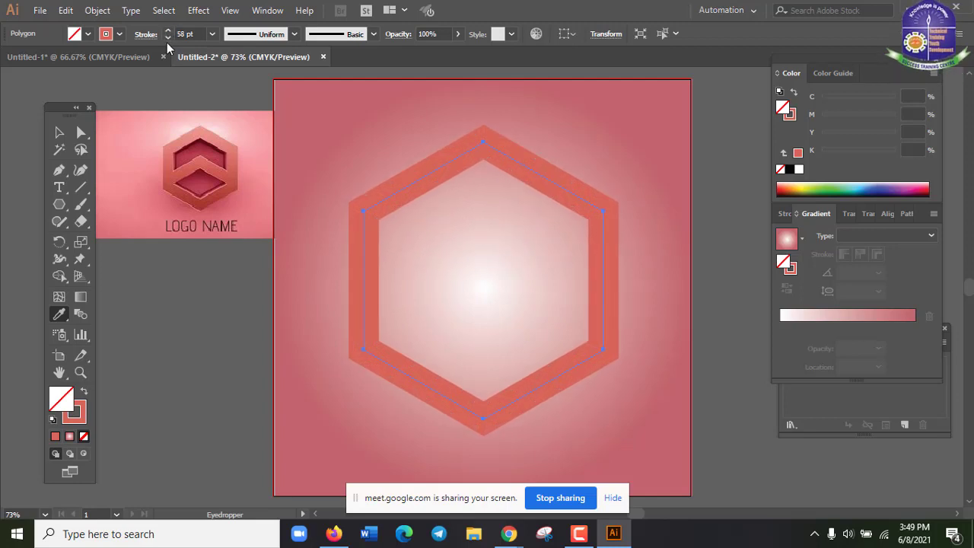
click(167, 39)
click(167, 38)
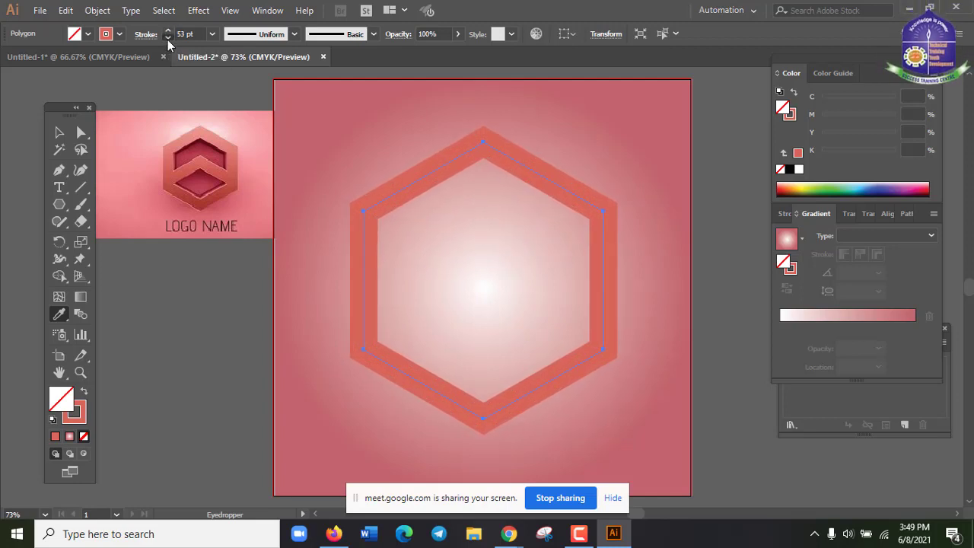
click(168, 38)
click(167, 38)
click(167, 38)
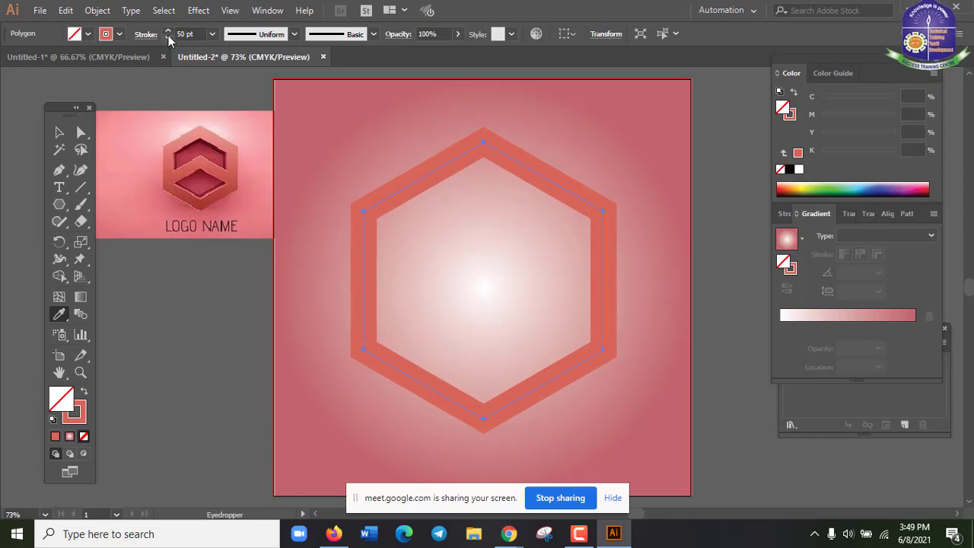
click(168, 33)
click(168, 34)
click(169, 34)
click(168, 33)
click(168, 33)
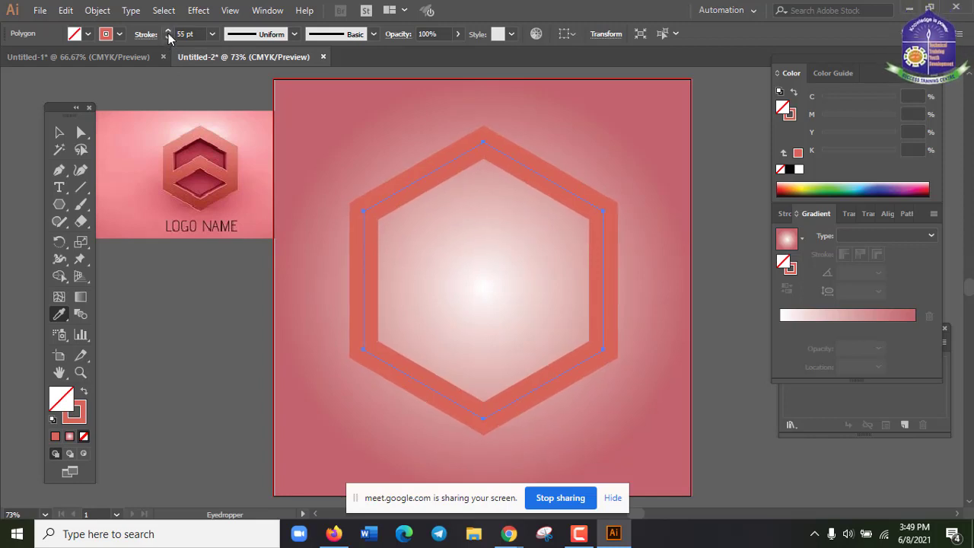
click(691, 358)
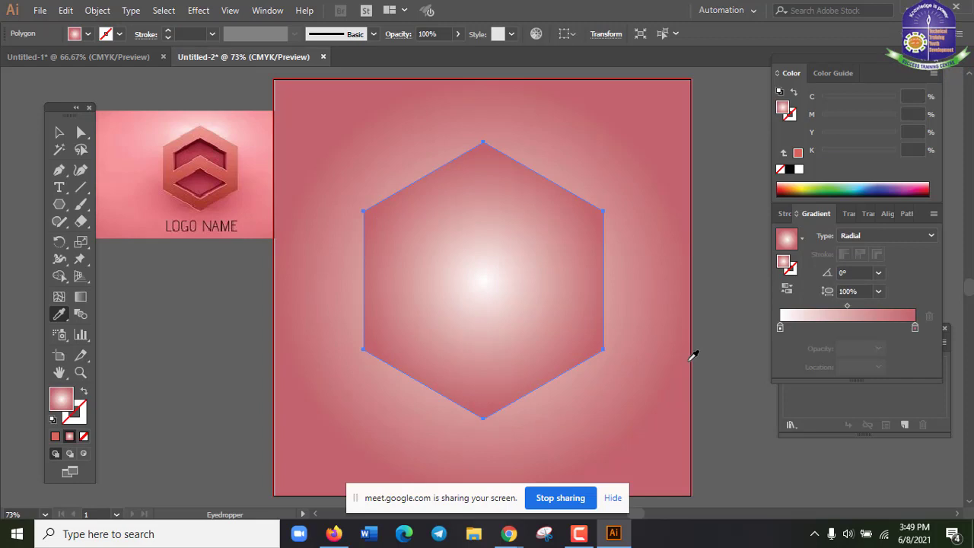
key(ctrl+z)
click(60, 133)
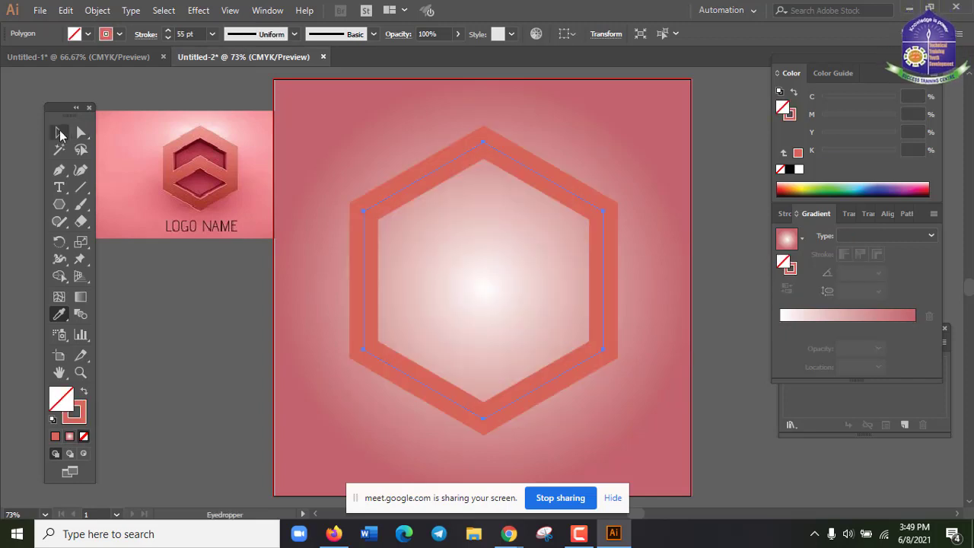
click(224, 342)
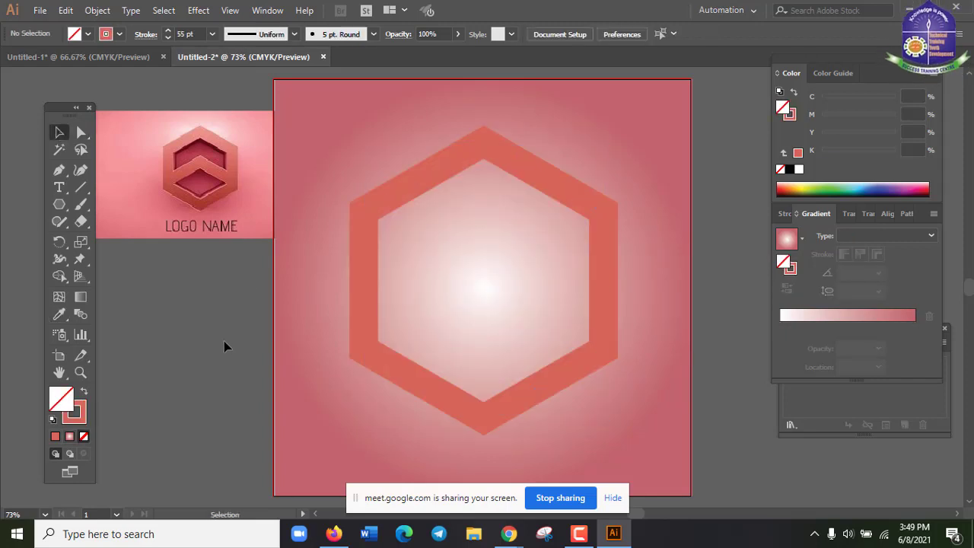
click(602, 233)
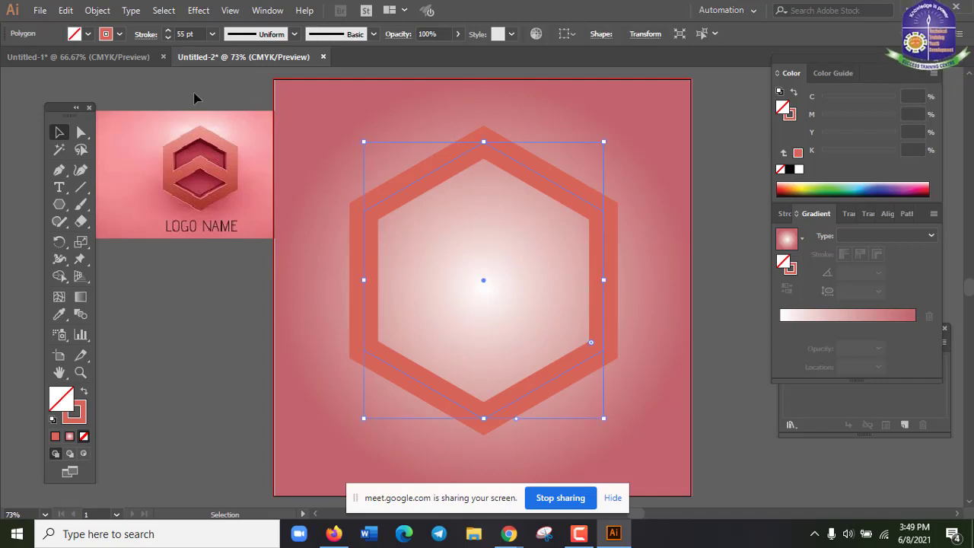
click(97, 10)
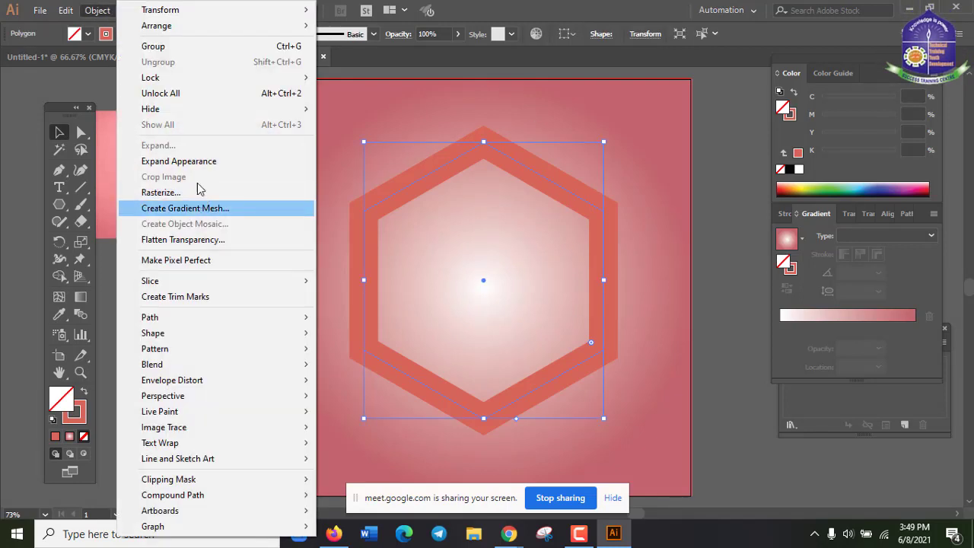
click(673, 245)
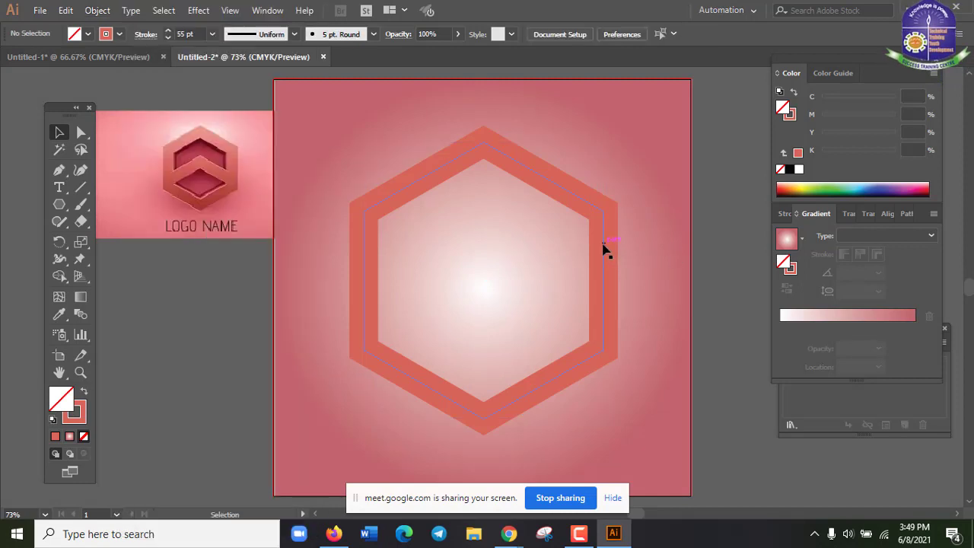
click(605, 250)
key(ctrl+shift+a)
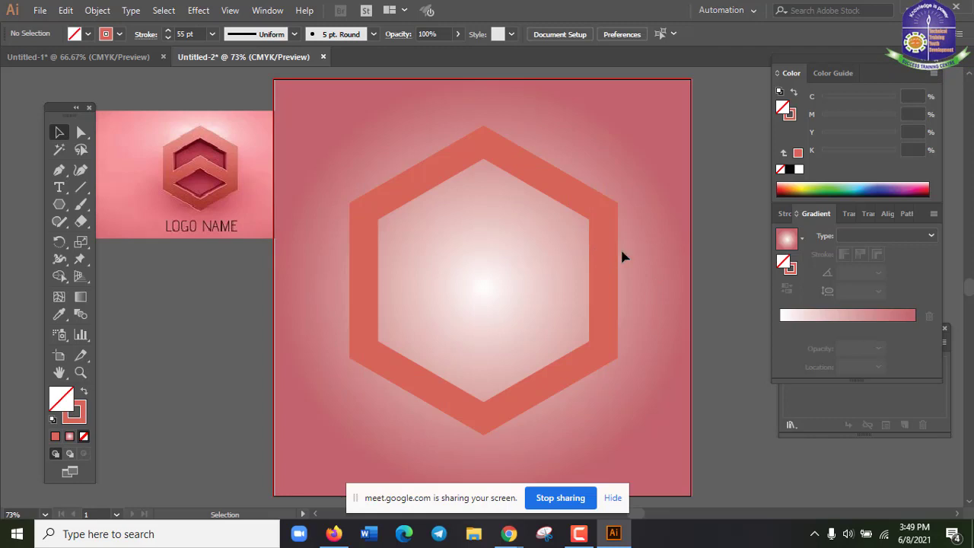
Step: Apply Expand Appearance to the coral hexagon outline
click(603, 268)
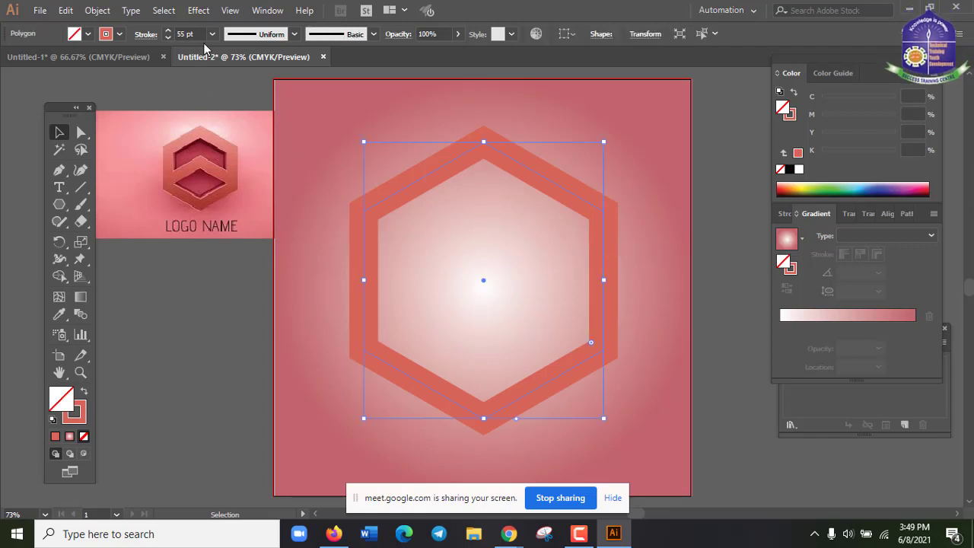
click(98, 10)
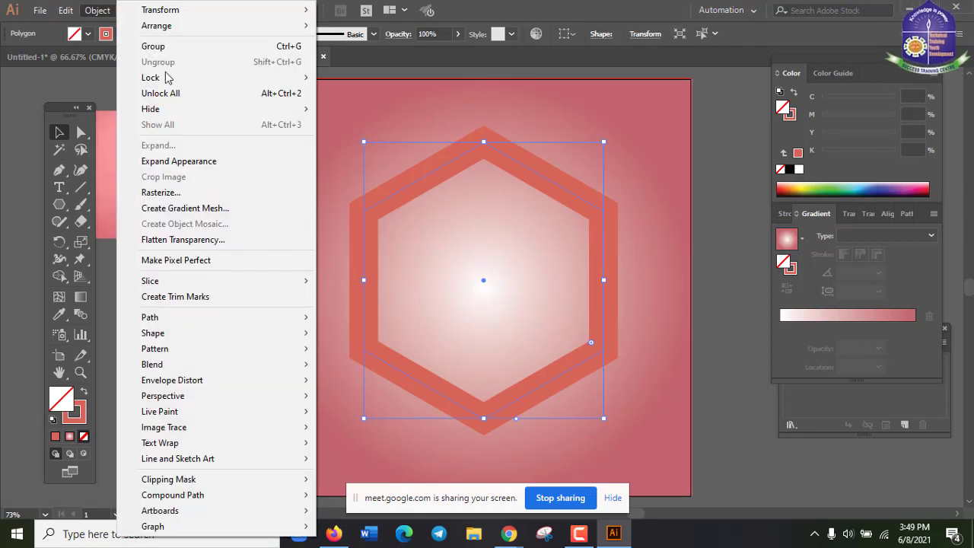
click(202, 161)
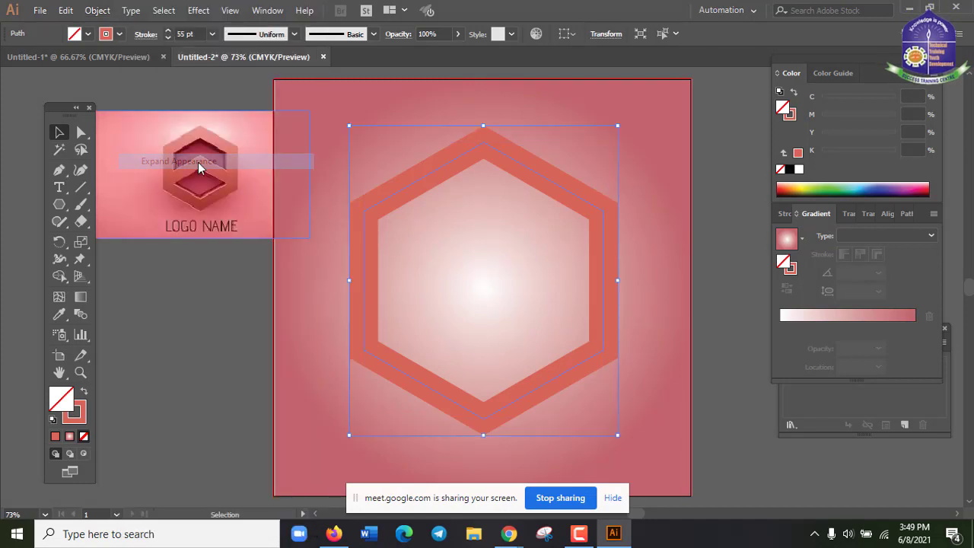
click(730, 216)
Step: Expand the hexagon's fill and stroke into a filled coral ring shape and select the result
click(605, 242)
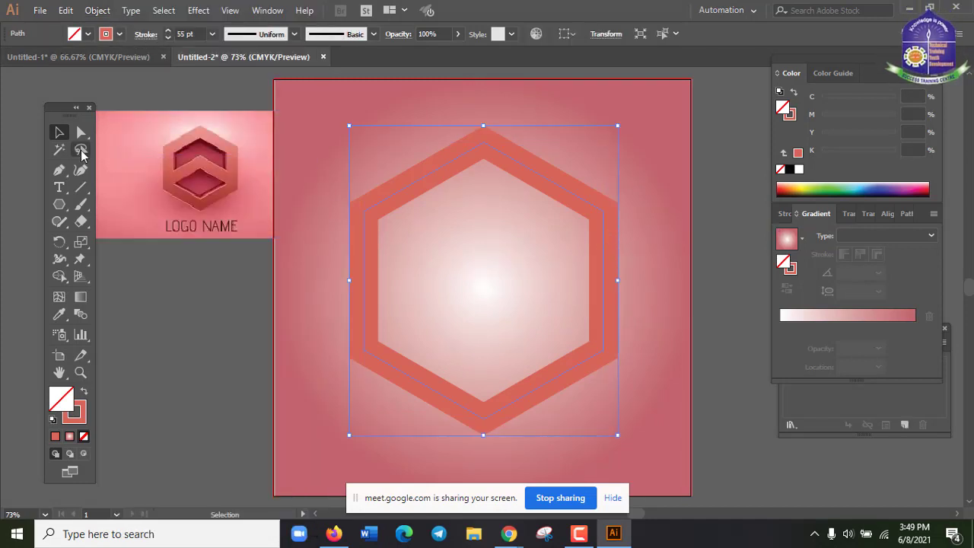
click(119, 34)
click(120, 34)
click(98, 10)
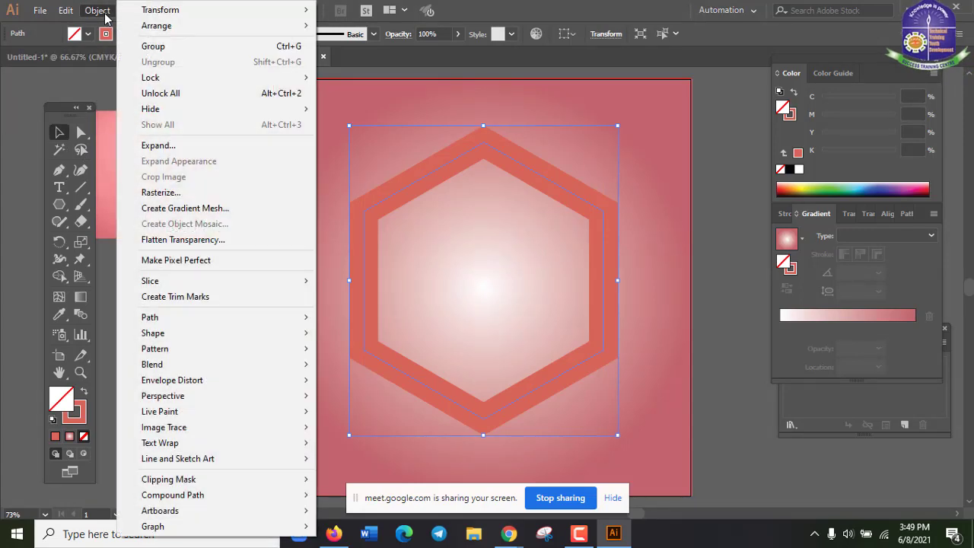
click(191, 145)
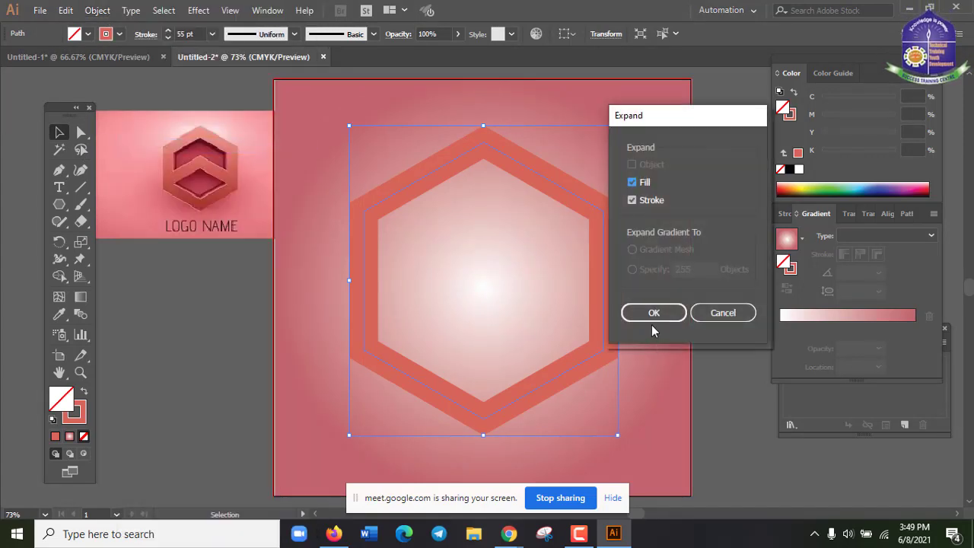
click(654, 312)
click(690, 344)
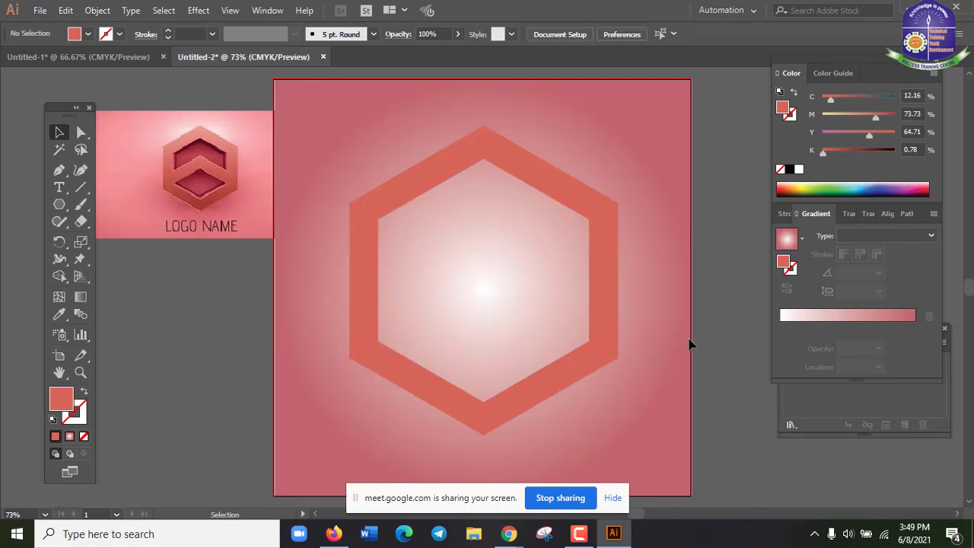
click(370, 304)
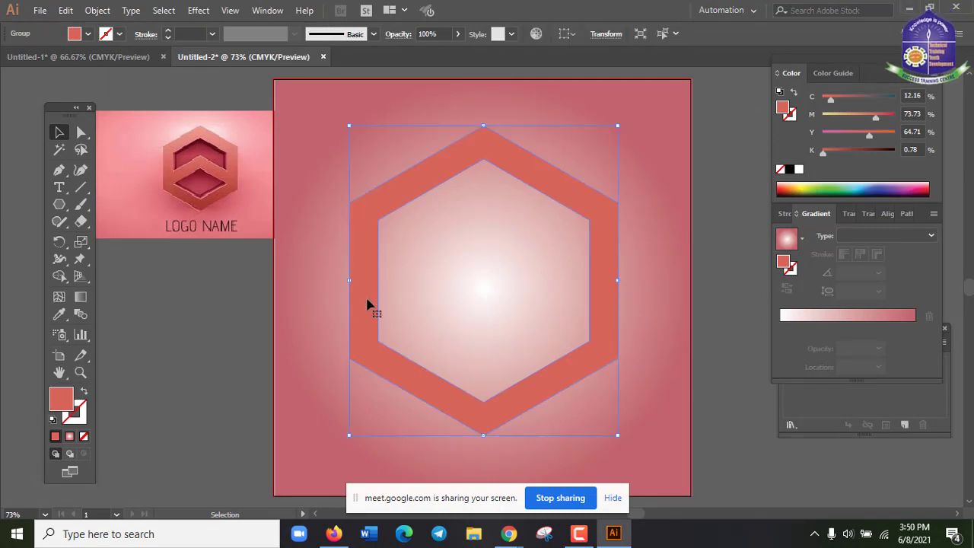
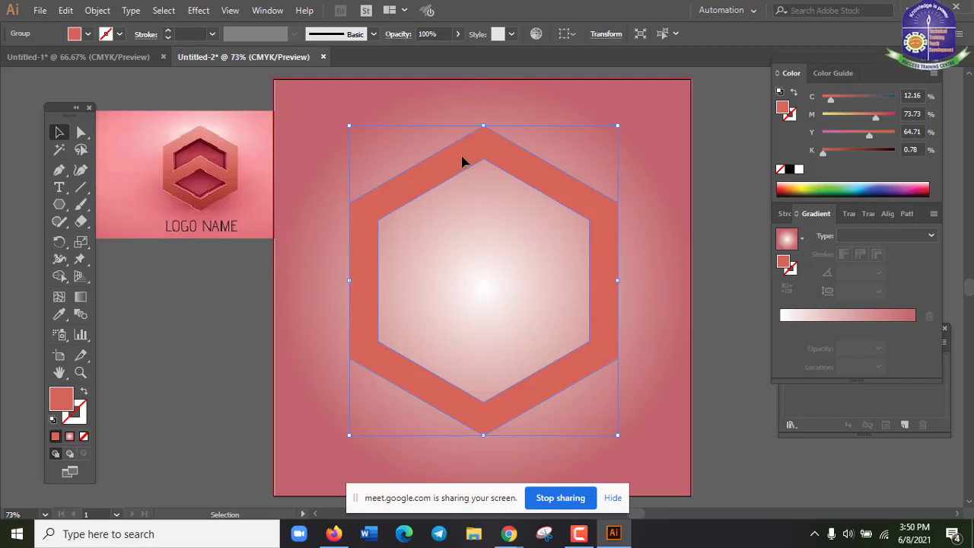
Step: Duplicate the coral hexagon ring straight downward so the copy overlaps the lower half of the original ring
drag(460, 159, 467, 262)
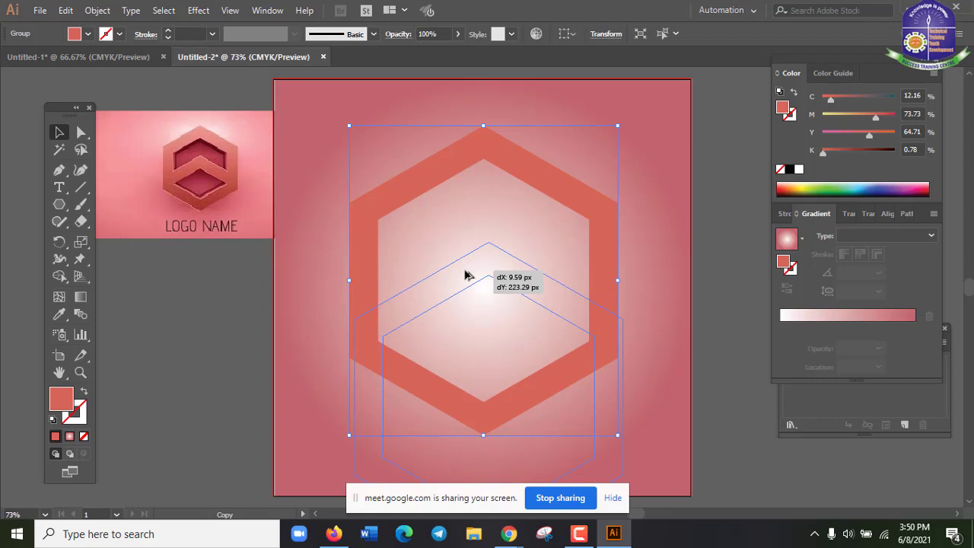
drag(468, 275, 466, 276)
scroll(572, 333, down, 3)
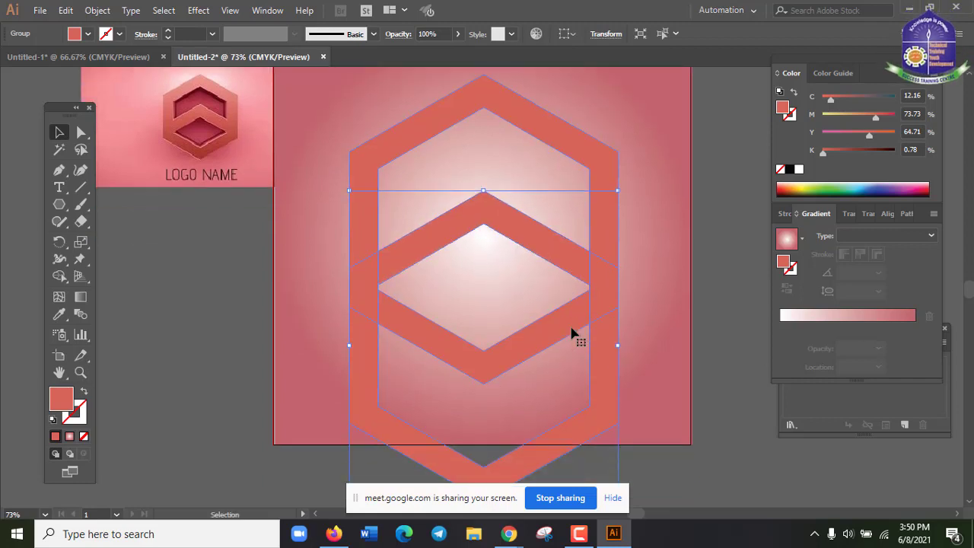
Step: Nudge the copied ring vertically until the overlapping bands of both rings form a clean central diamond, and deselect it
key(Down)
key(Down)
key(Down)
key(Down)
key(Down)
key(Down)
key(Down)
key(Down)
key(Down)
key(Down)
key(Down)
key(Down)
key(Down)
key(Down)
key(Down)
key(Down)
key(Down)
key(Down)
key(Down)
key(Down)
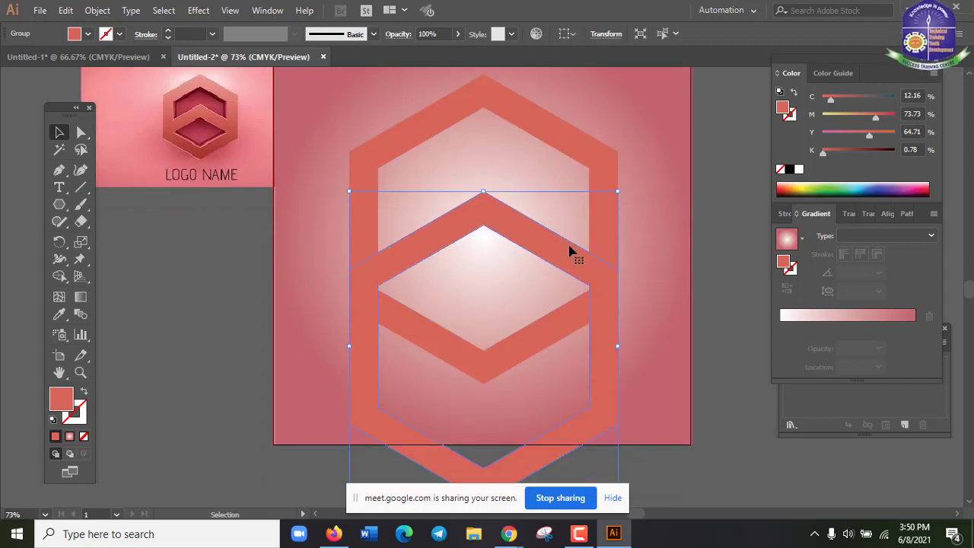
key(Up)
key(Up)
key(Up)
key(Up)
key(Up)
key(Up)
key(Up)
key(Up)
key(Up)
key(Up)
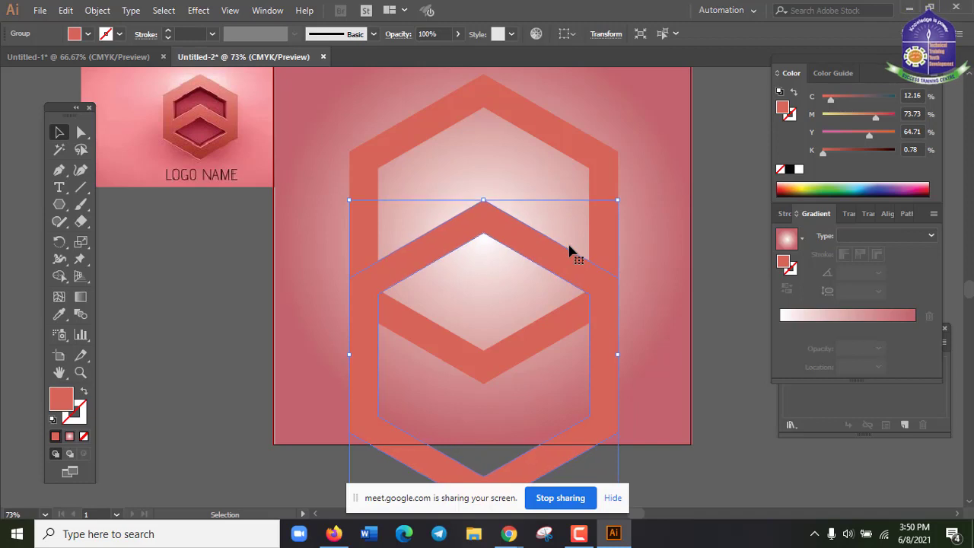
click(638, 278)
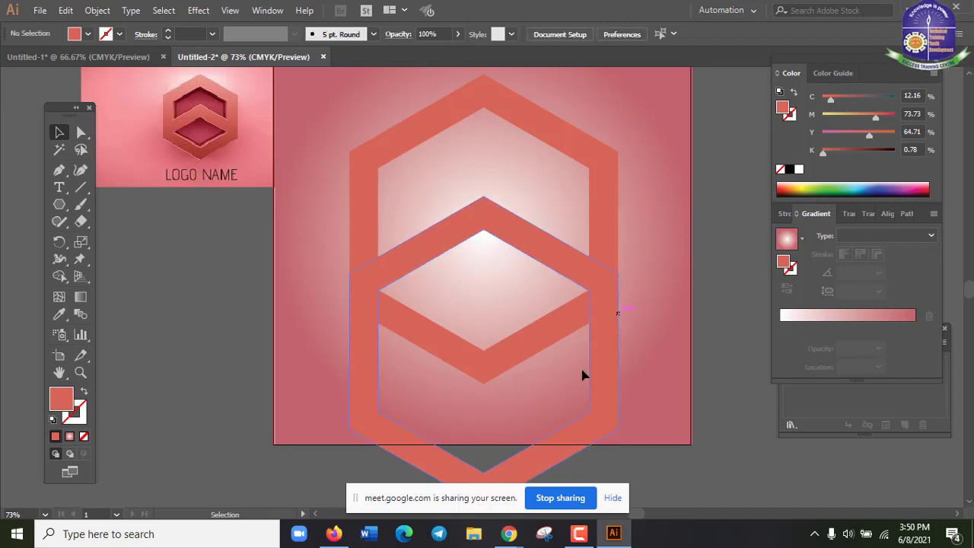
scroll(583, 371, down, 2)
scroll(583, 371, up, 3)
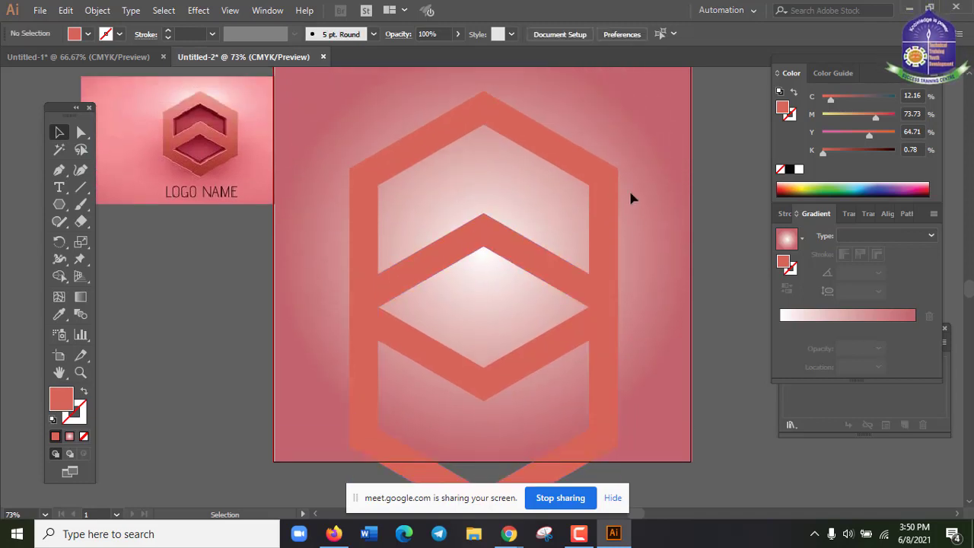
Step: Select both overlapping rings, move them up, and scale them down proportionally about their centre to fit within the artboard
drag(379, 418, 339, 429)
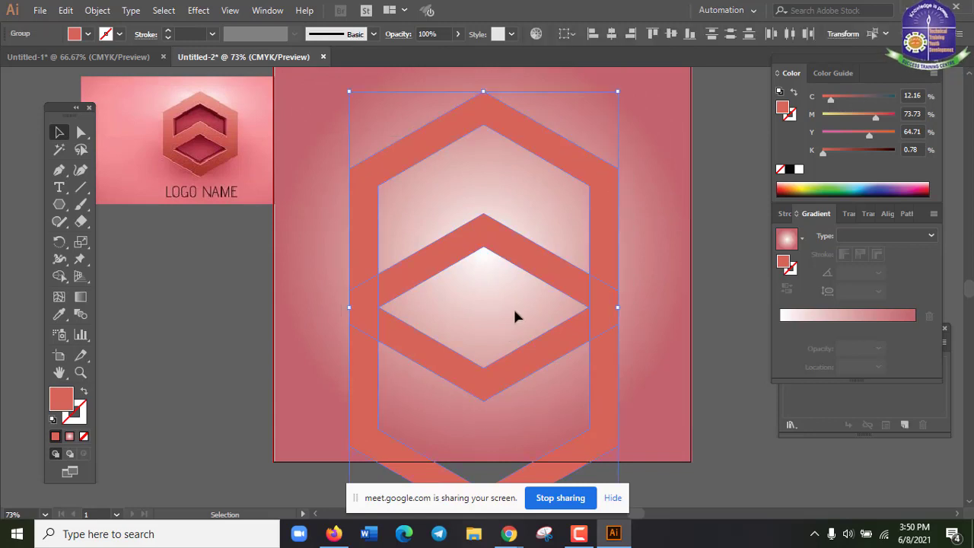
scroll(601, 384, down, 3)
scroll(556, 215, up, 4)
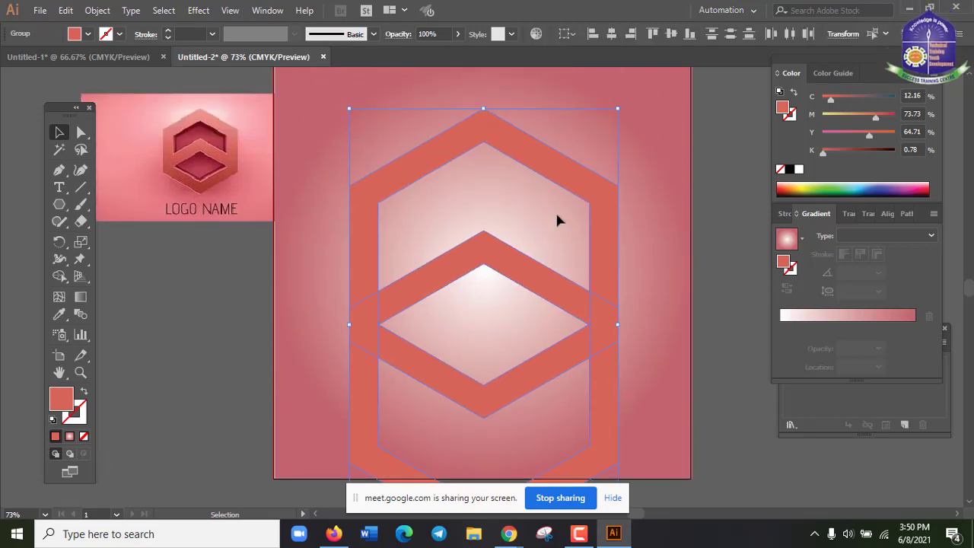
drag(600, 242, 599, 183)
scroll(653, 280, down, 2)
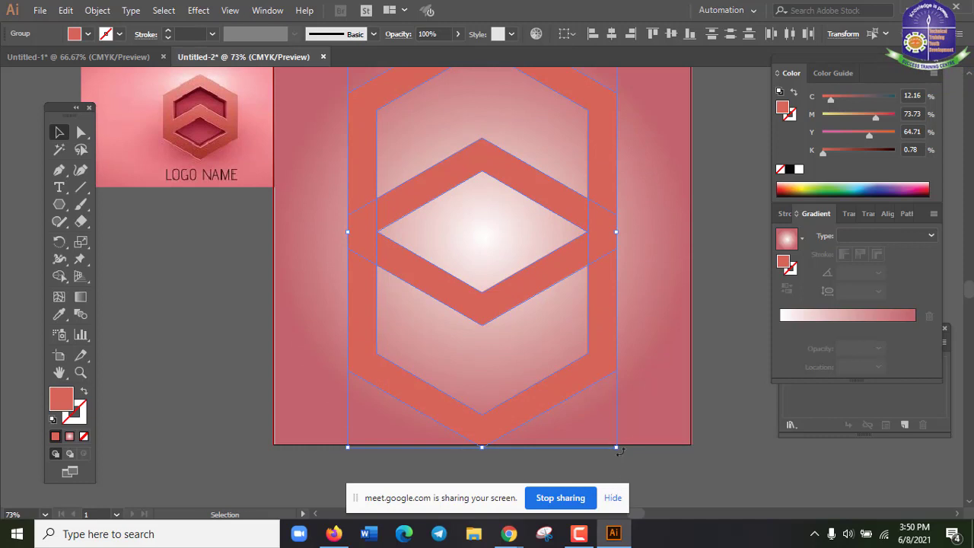
drag(618, 447, 576, 385)
click(640, 324)
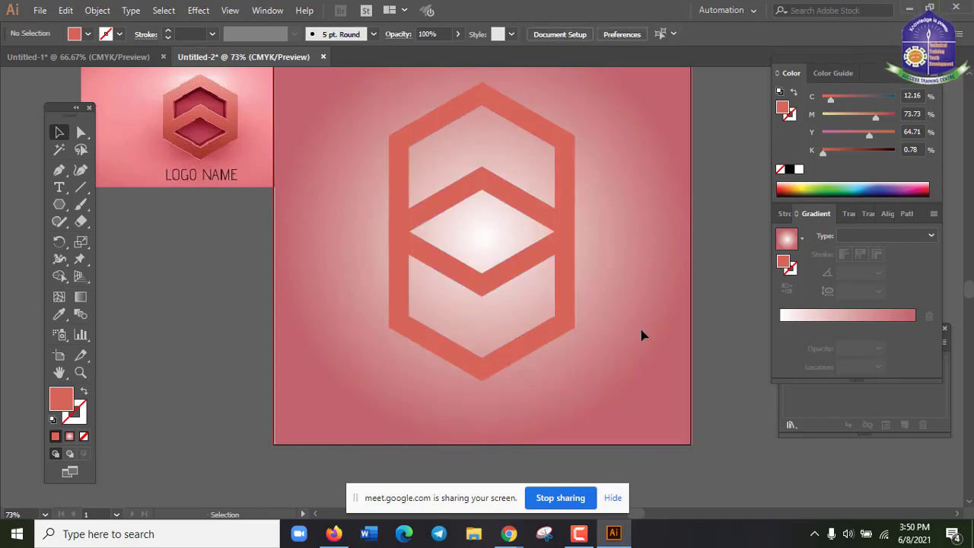
scroll(644, 333, up, 3)
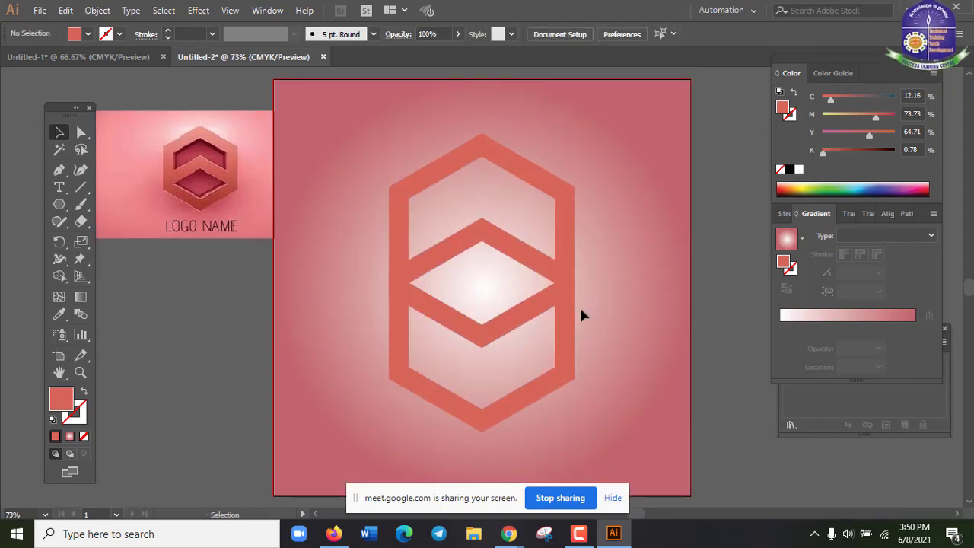
scroll(582, 316, down, 1)
scroll(571, 341, up, 2)
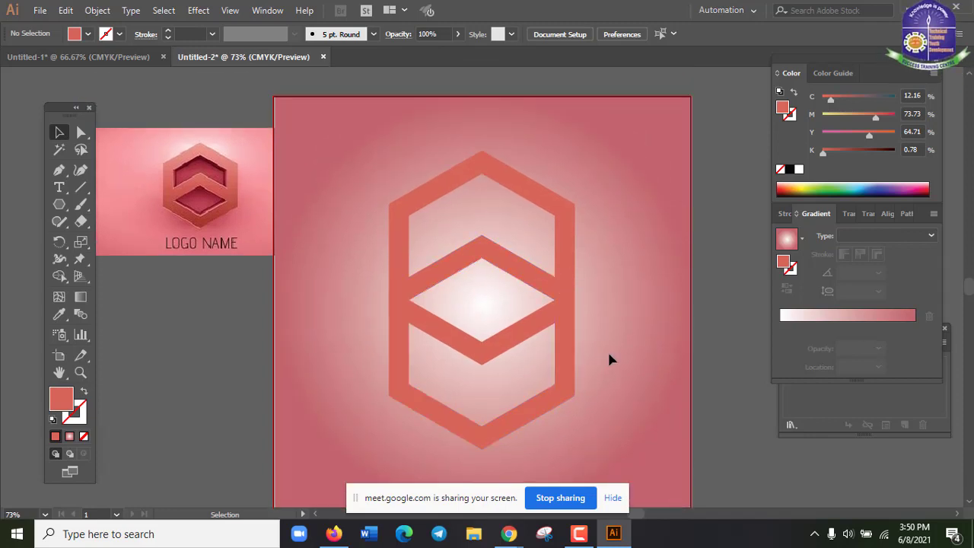
Step: Place a copy of the two overlapping rings beneath the reference logo image and scale it down to fit beside the artboard
drag(344, 444, 520, 289)
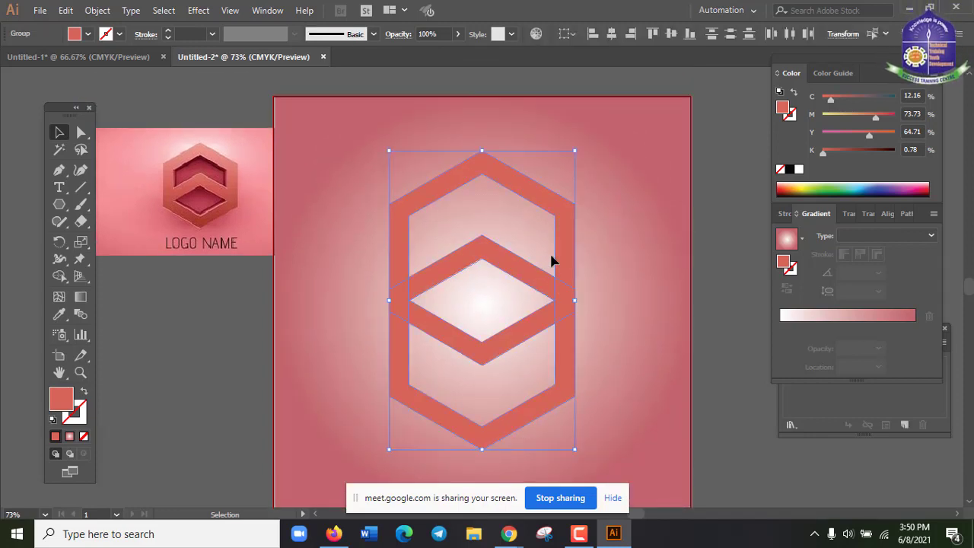
drag(563, 257, 759, 250)
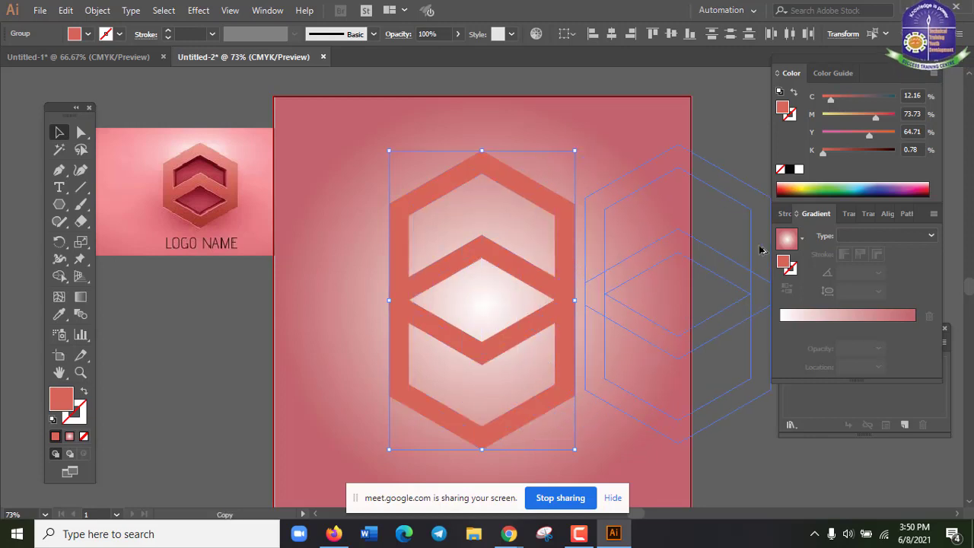
drag(606, 284, 126, 366)
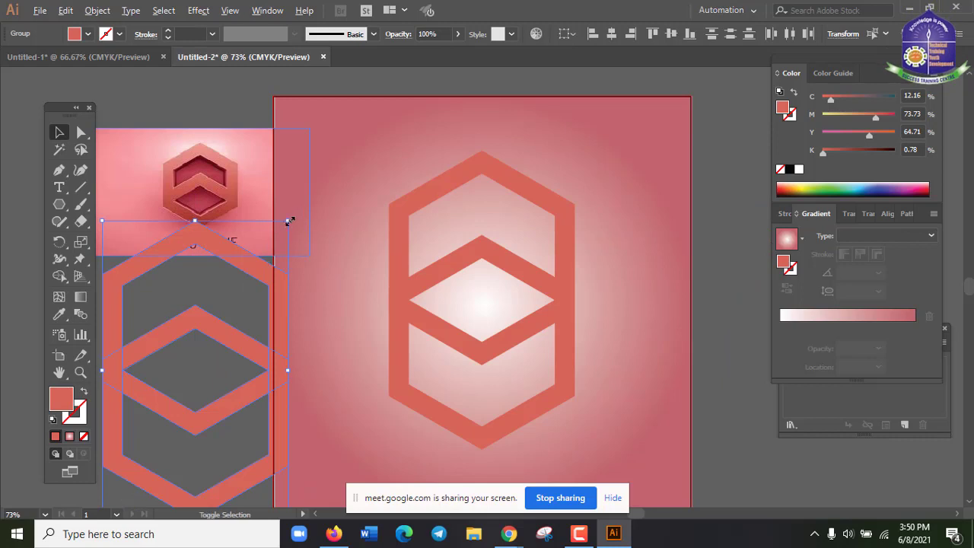
drag(290, 221, 269, 253)
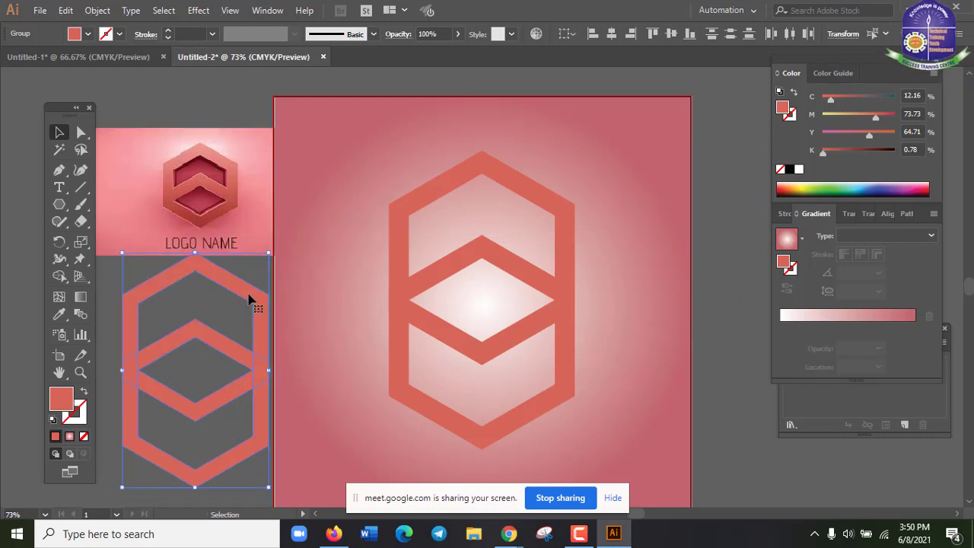
drag(249, 299, 229, 316)
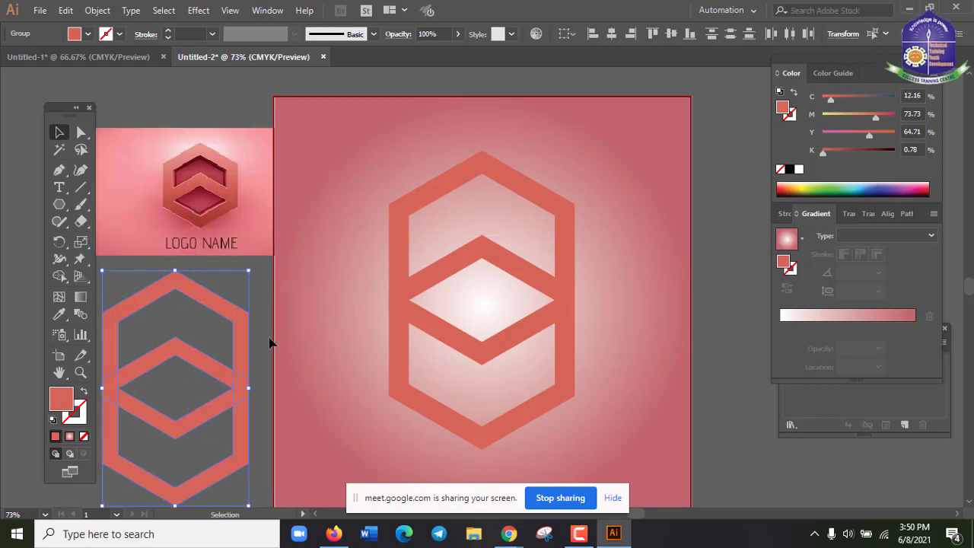
click(271, 343)
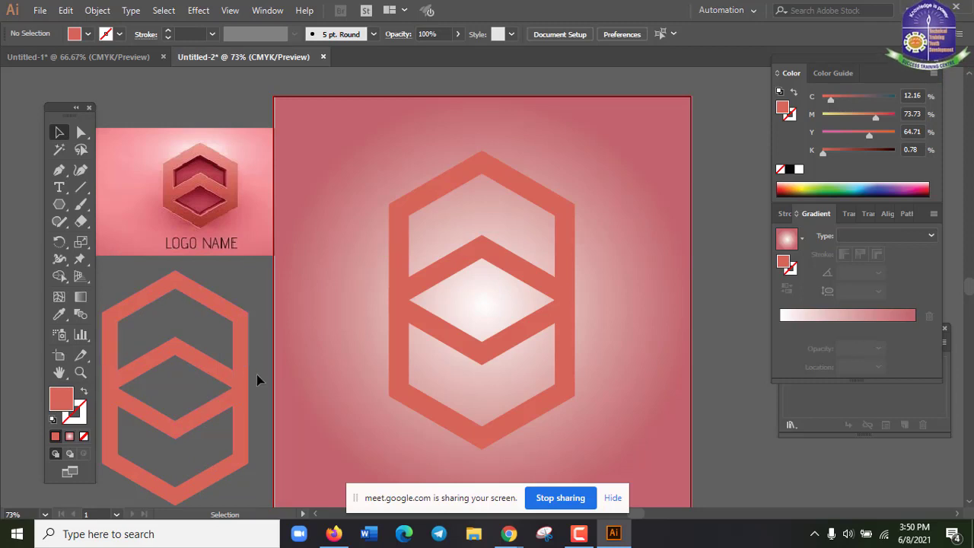
scroll(165, 455, down, 1)
Step: Merge the two rings of the small copy beside the artboard into one shape with Pathfinder Unite
click(155, 465)
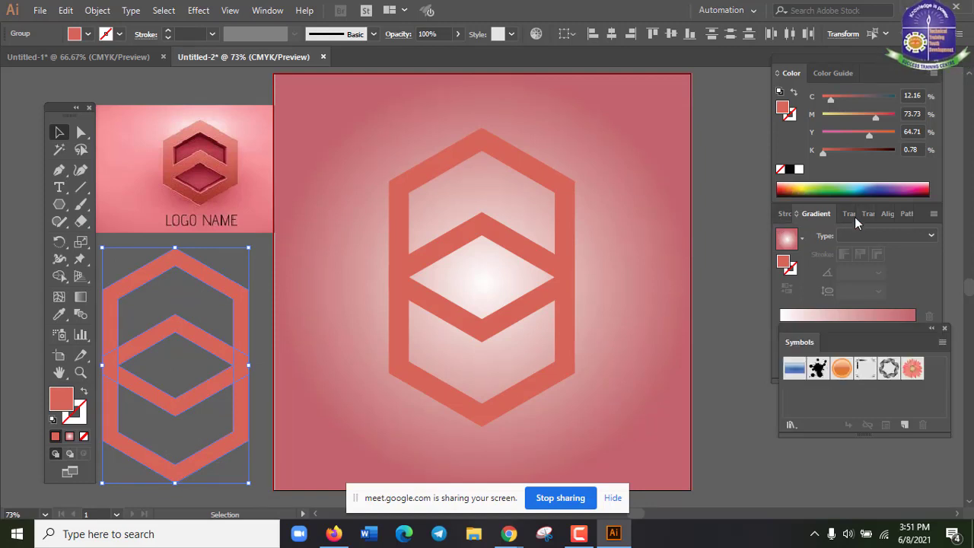
click(908, 213)
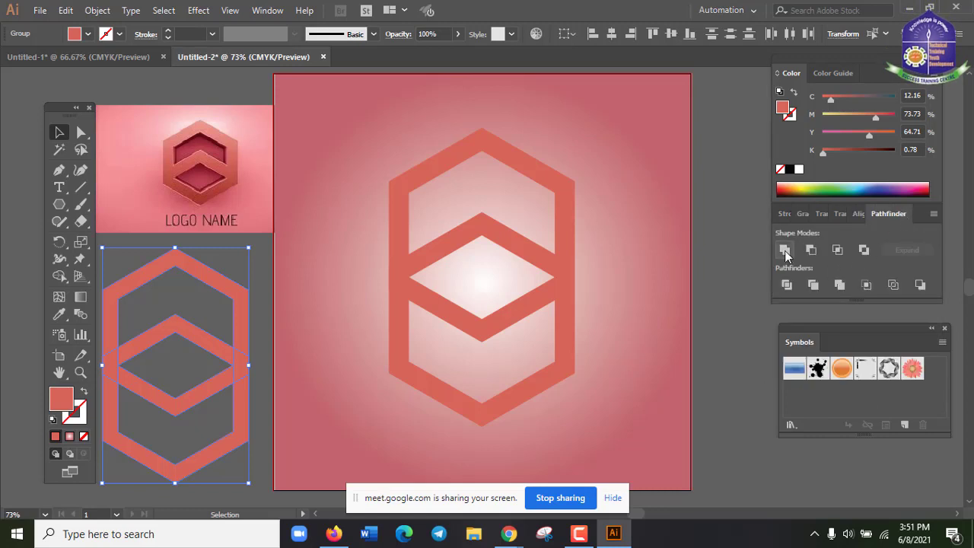
click(785, 254)
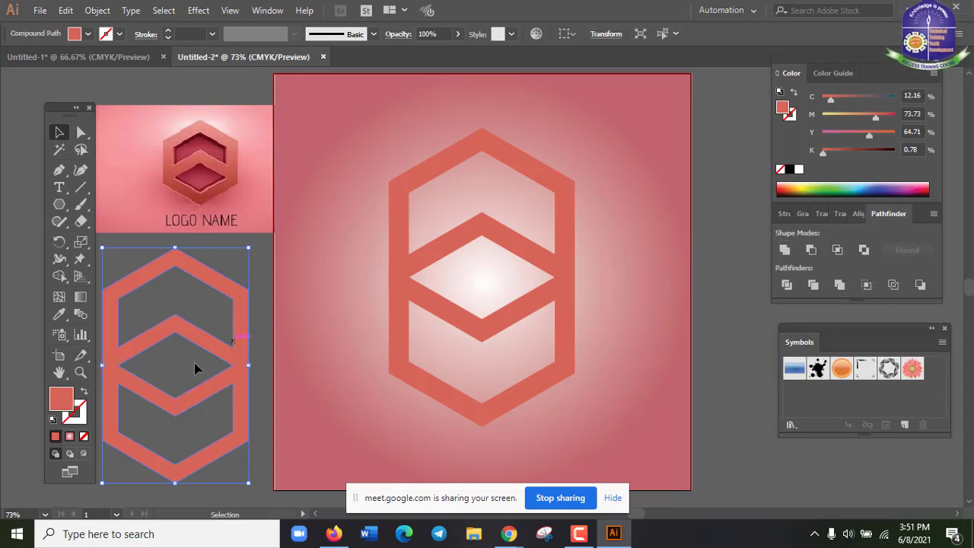
click(256, 306)
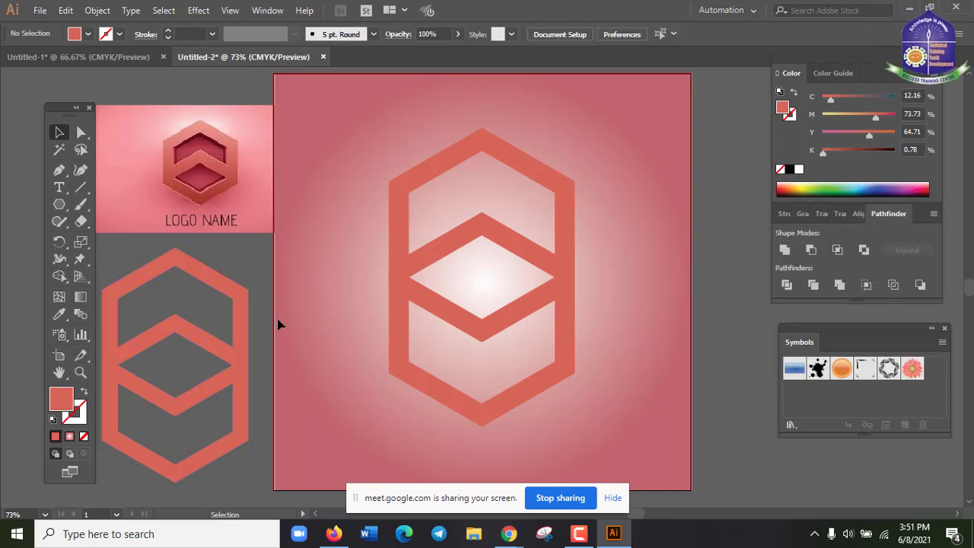
Step: Draw two line segments along the upper ring's lower outer edges, crossing both side bars, the first about 151 px long at 330°
click(462, 264)
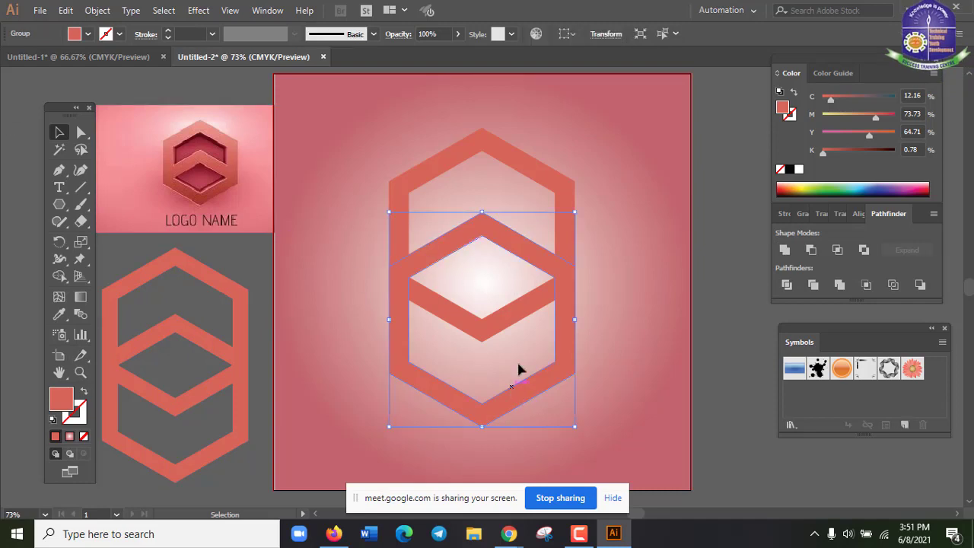
click(615, 312)
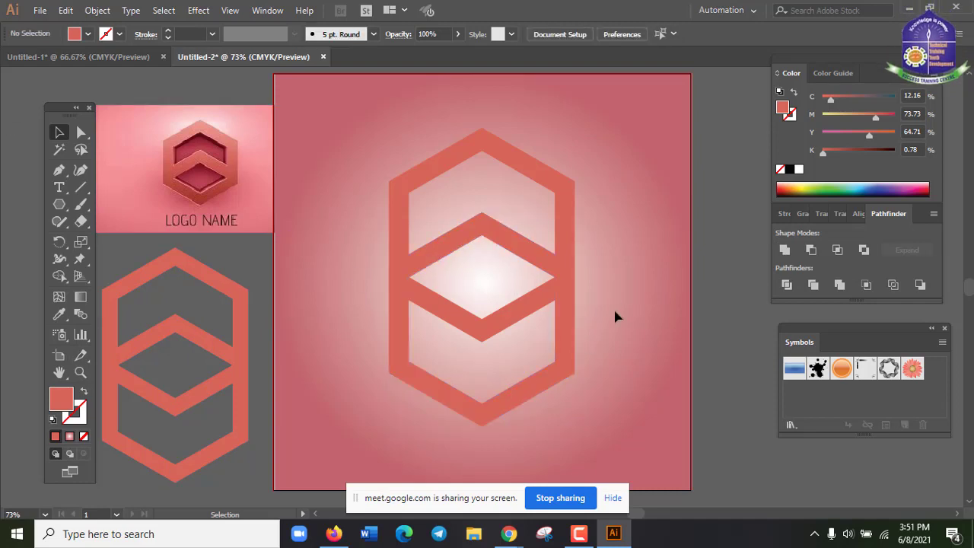
click(81, 187)
scroll(449, 350, up, 1)
scroll(453, 357, down, 1)
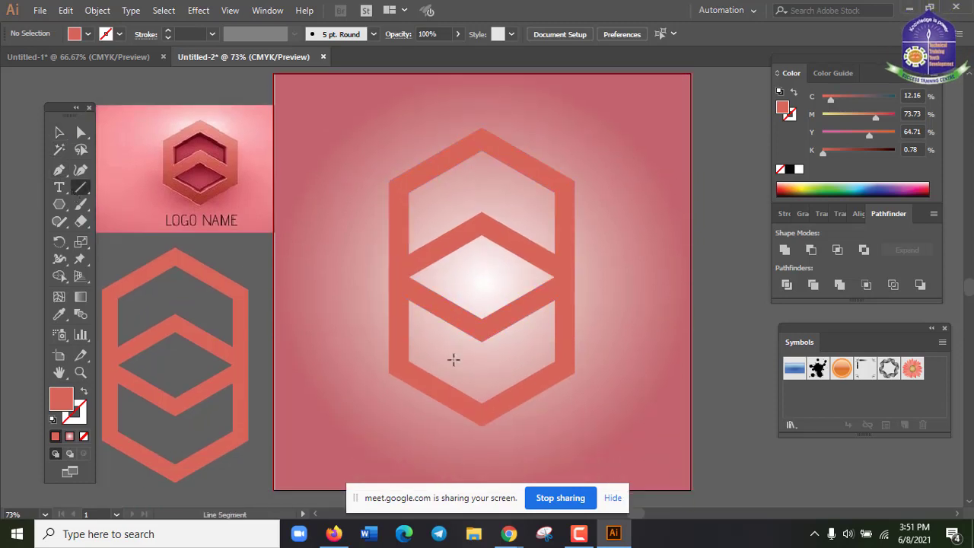
key(ctrl+equal)
key(ctrl+equal)
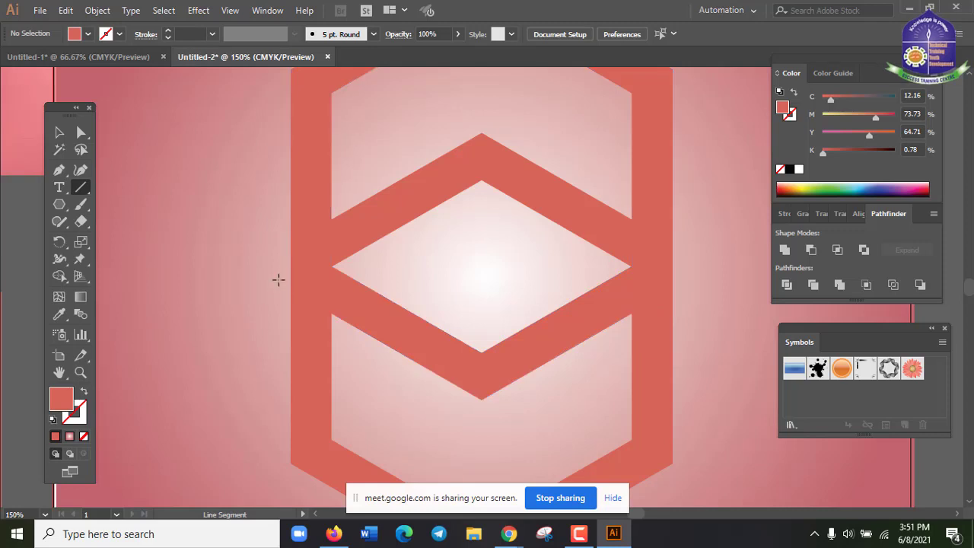
drag(278, 280, 399, 352)
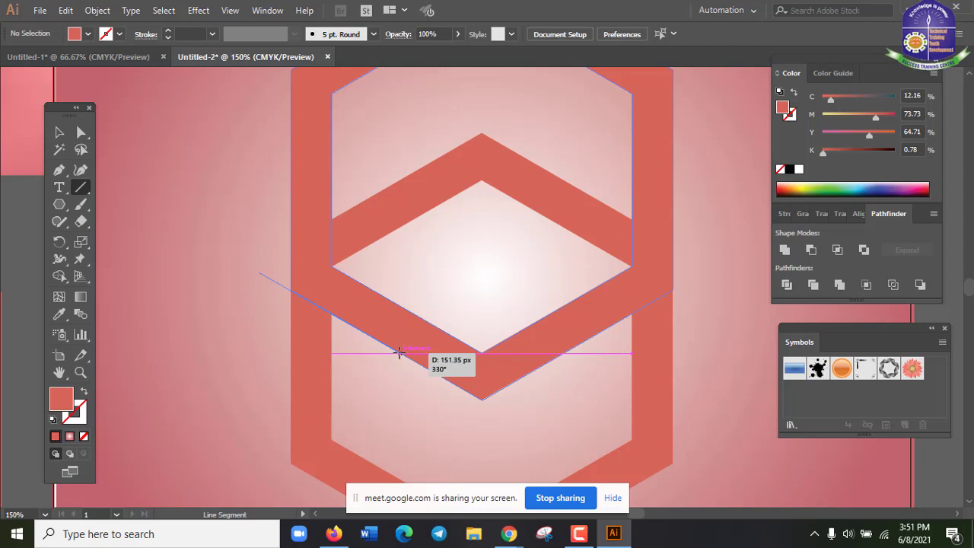
drag(398, 352, 399, 352)
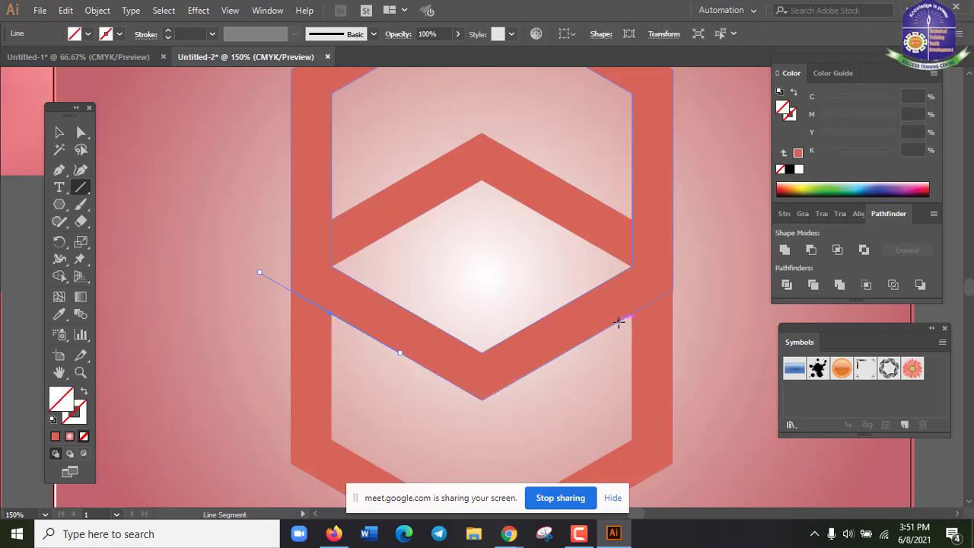
drag(619, 322, 706, 271)
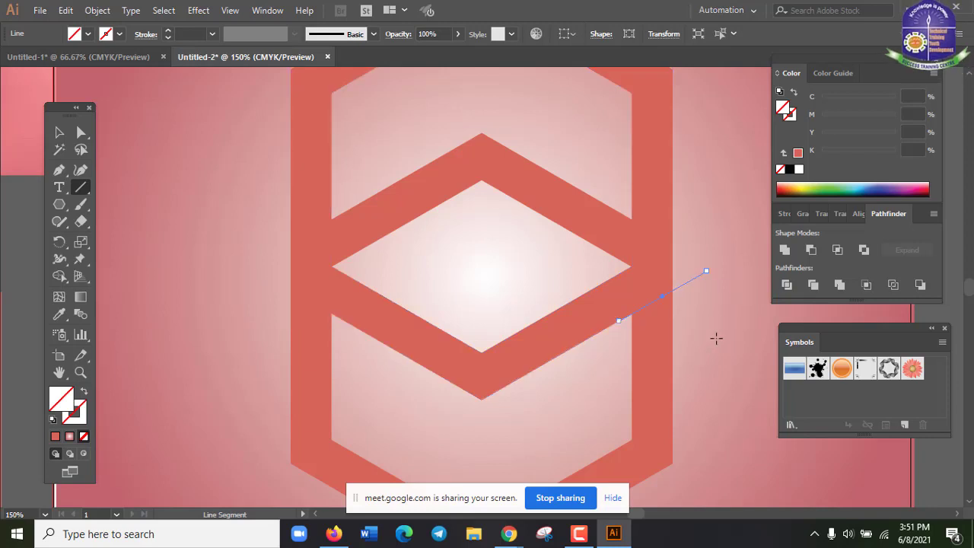
scroll(516, 385, down, 1)
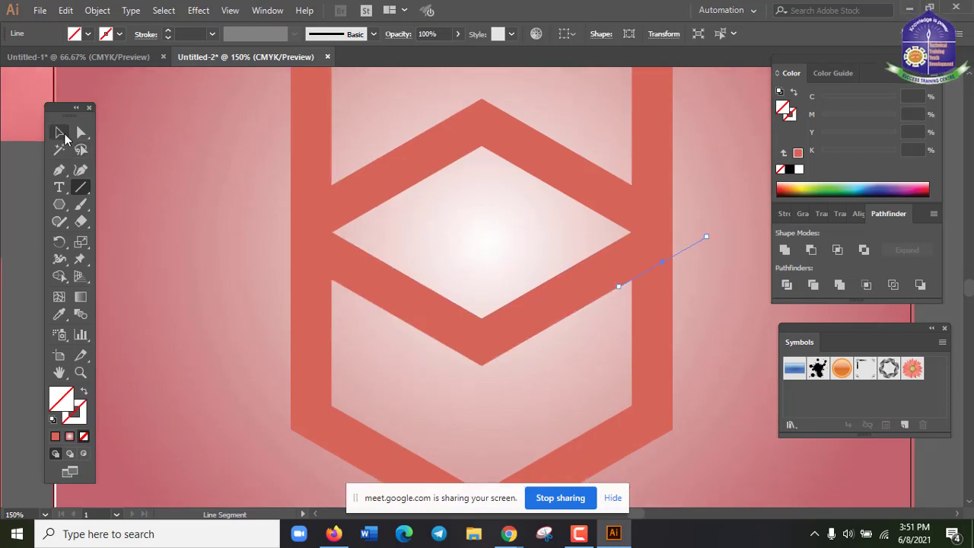
Step: Select both large rings together with the two cutting lines and split them with Pathfinder Divide
click(65, 134)
drag(221, 218, 732, 371)
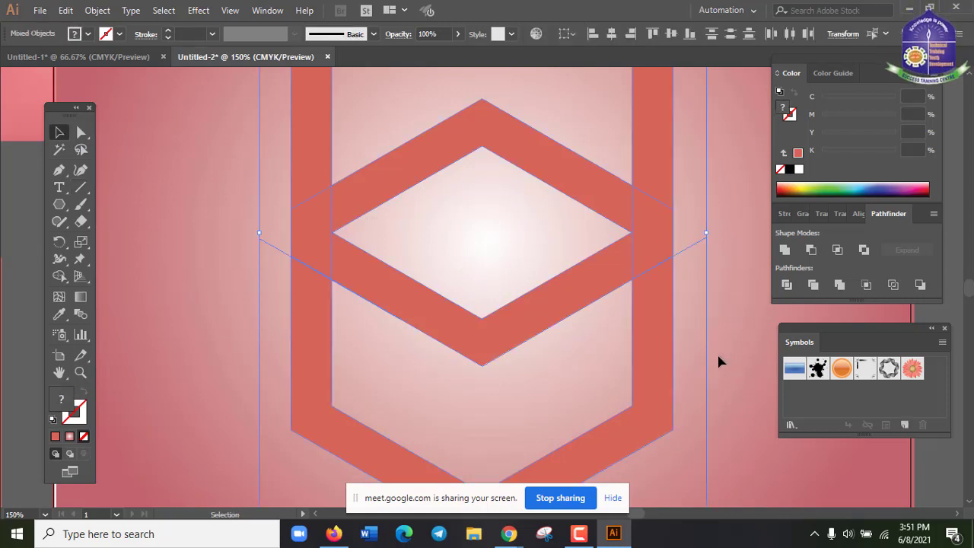
click(788, 285)
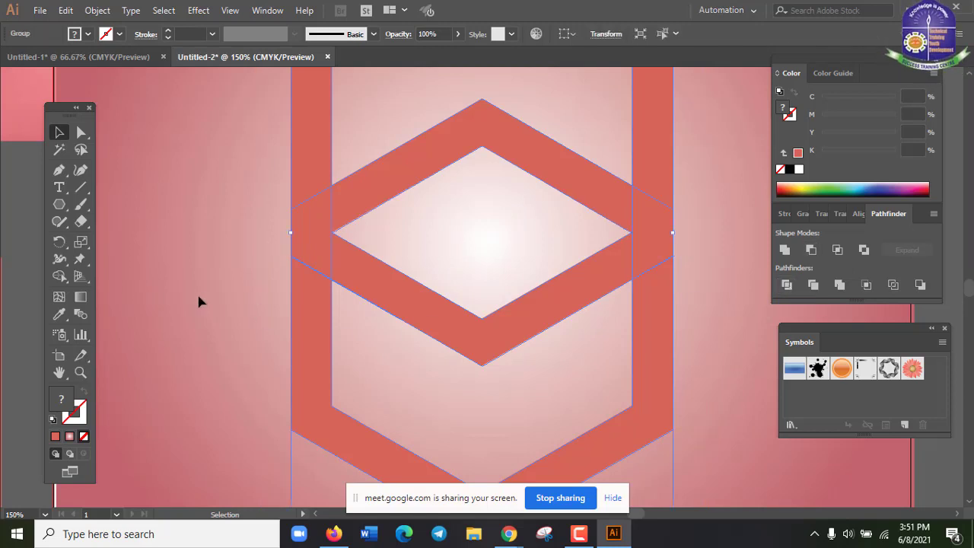
Step: Select the divided ring artwork on the artboard and ungroup it into separate pieces
click(210, 293)
click(304, 263)
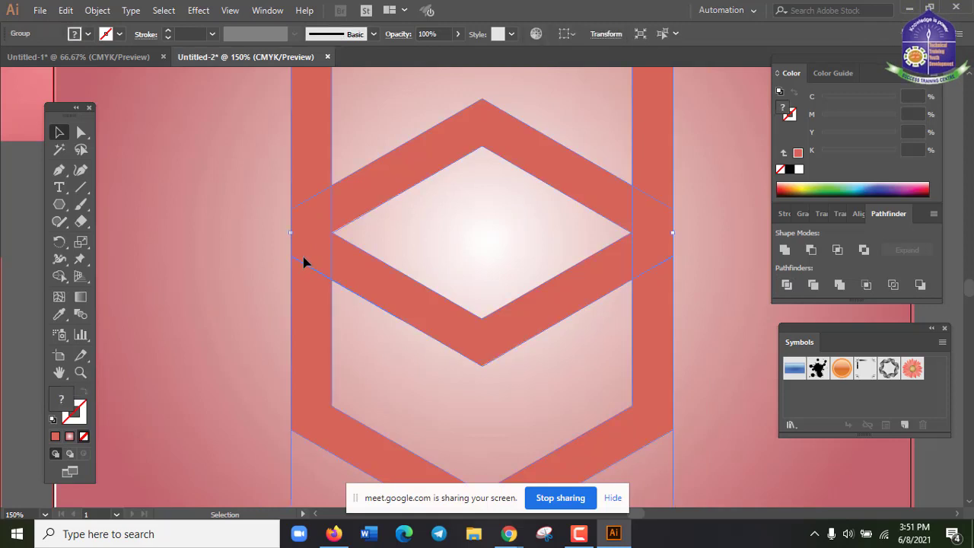
right_click(302, 309)
click(346, 199)
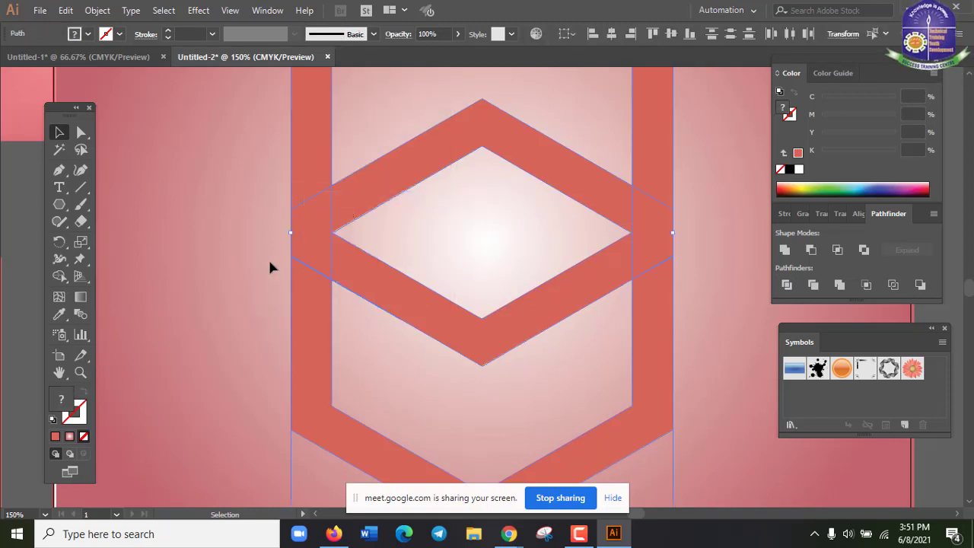
Step: Delete the cut-off lower part of the bottom ring, below the diamond's outer edges
click(247, 264)
click(324, 318)
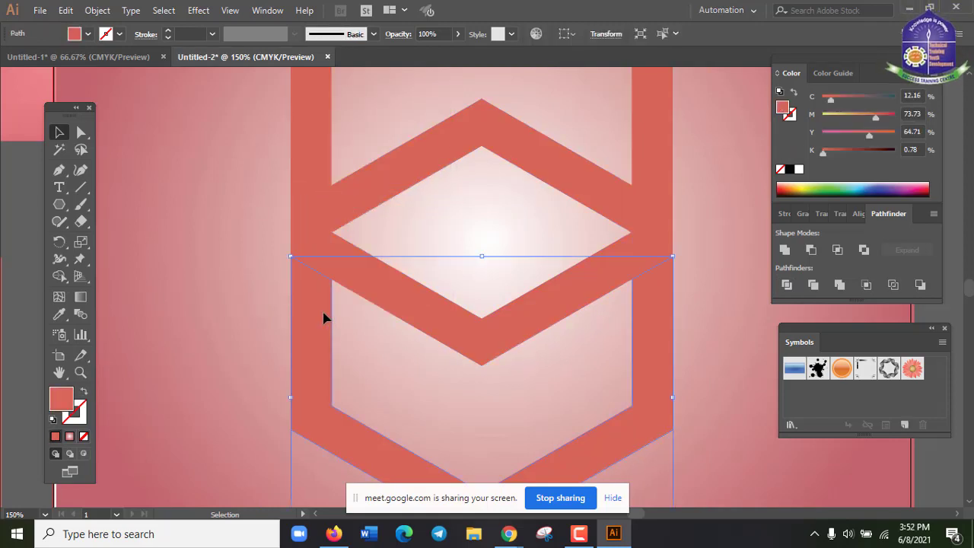
key(Delete)
scroll(338, 365, down, 1)
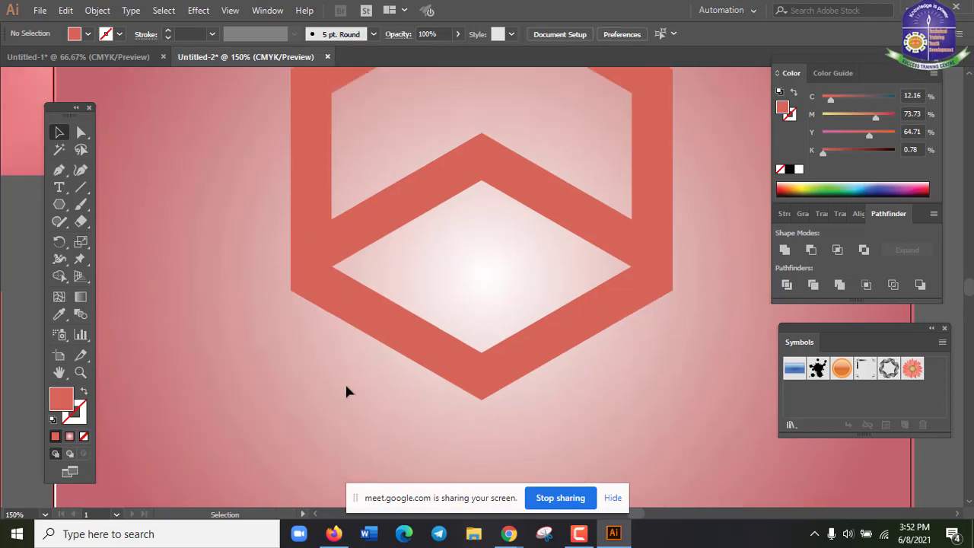
key(ctrl+minus)
key(ctrl+minus)
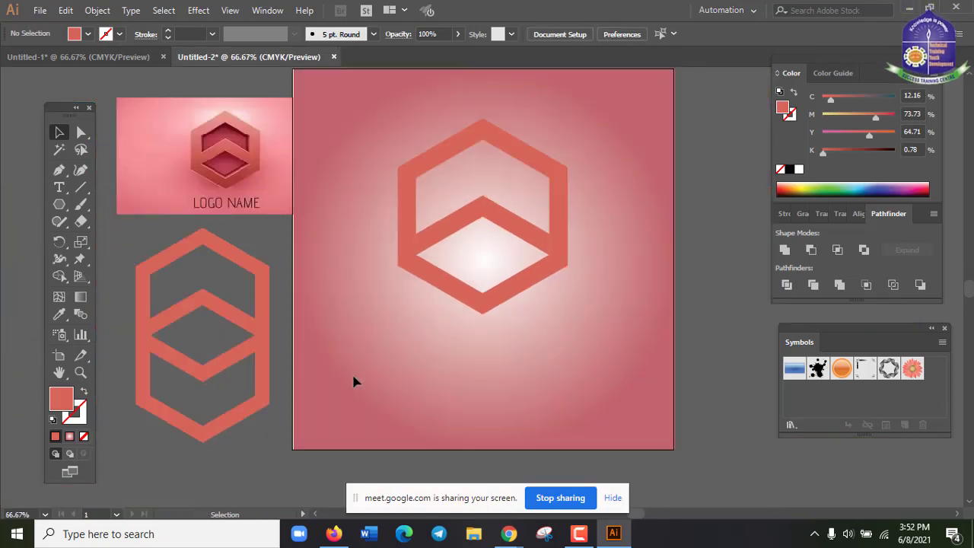
drag(593, 150, 374, 355)
click(605, 286)
drag(608, 291, 600, 352)
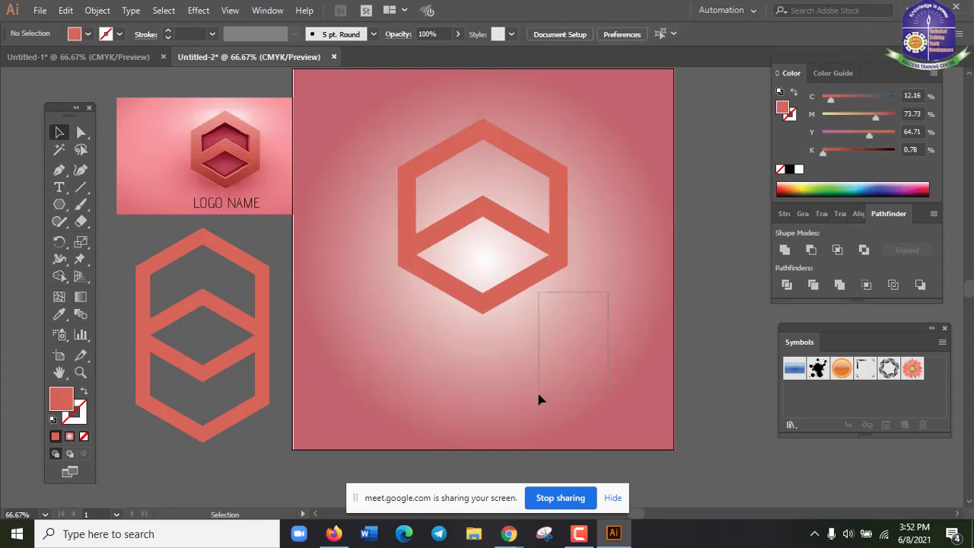
drag(538, 395, 538, 395)
click(651, 152)
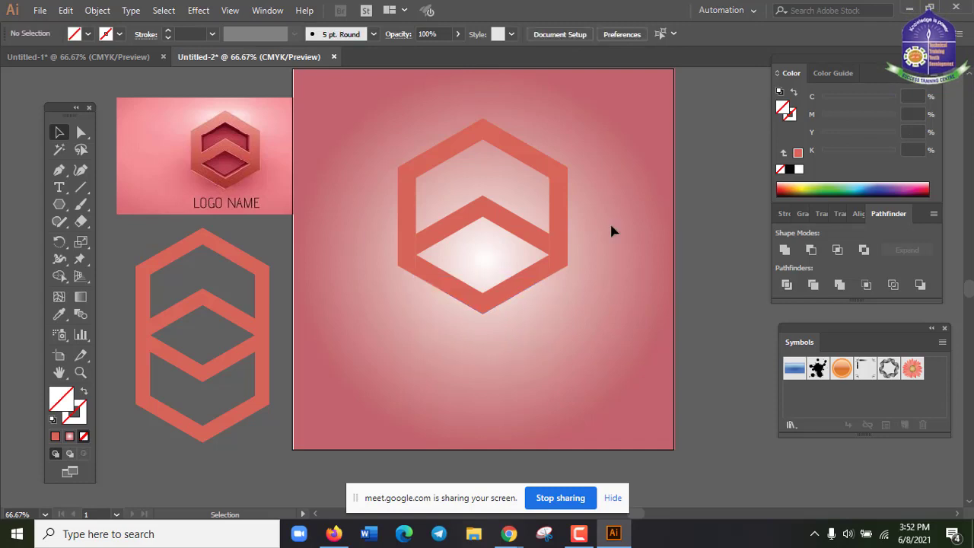
drag(608, 302, 496, 391)
click(497, 391)
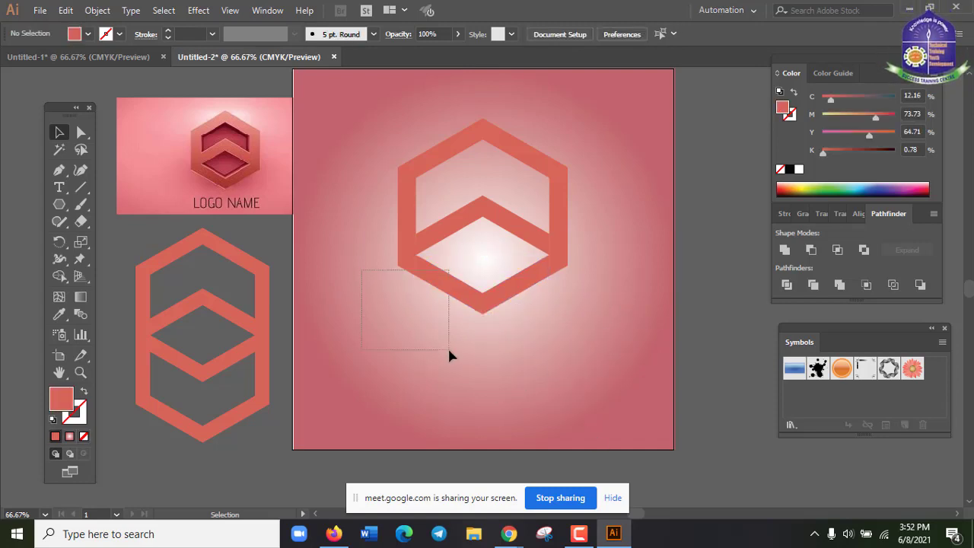
mouse_move(405, 346)
mouse_down()
mouse_move(380, 348)
mouse_move(397, 357)
mouse_up()
drag(383, 324, 593, 375)
scroll(514, 342, up, 2)
click(564, 276)
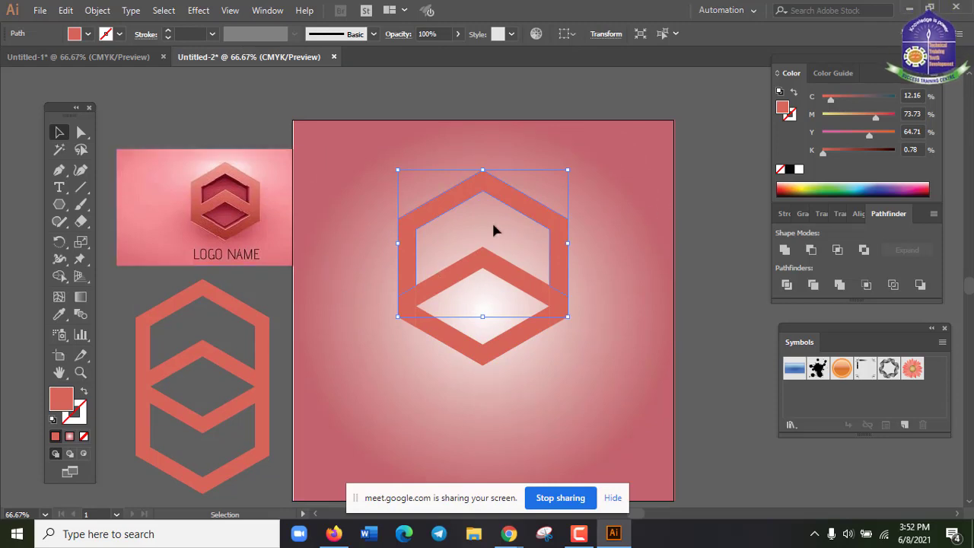
Step: Examine the reference logo image and compare its frame and chevron with the ring artwork on the artboard
click(231, 208)
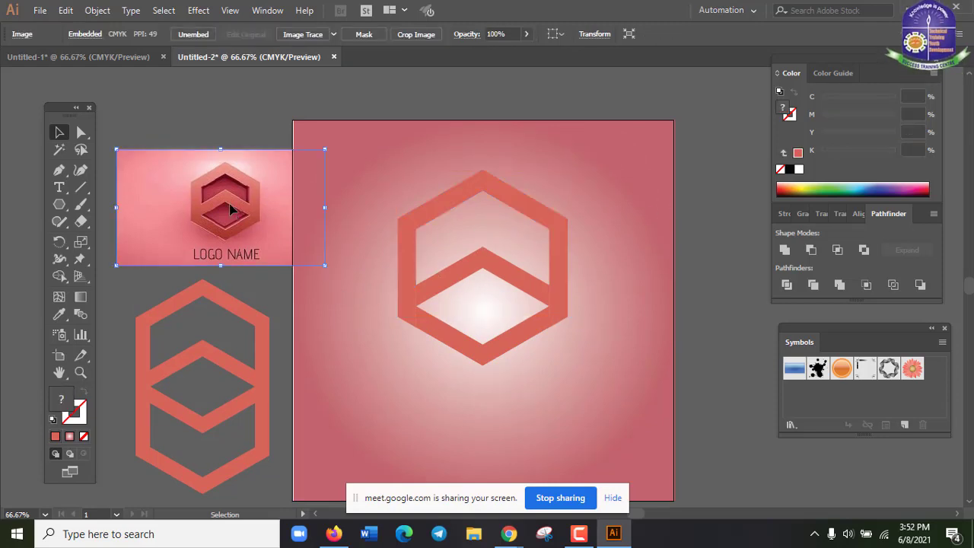
key(ctrl+plus)
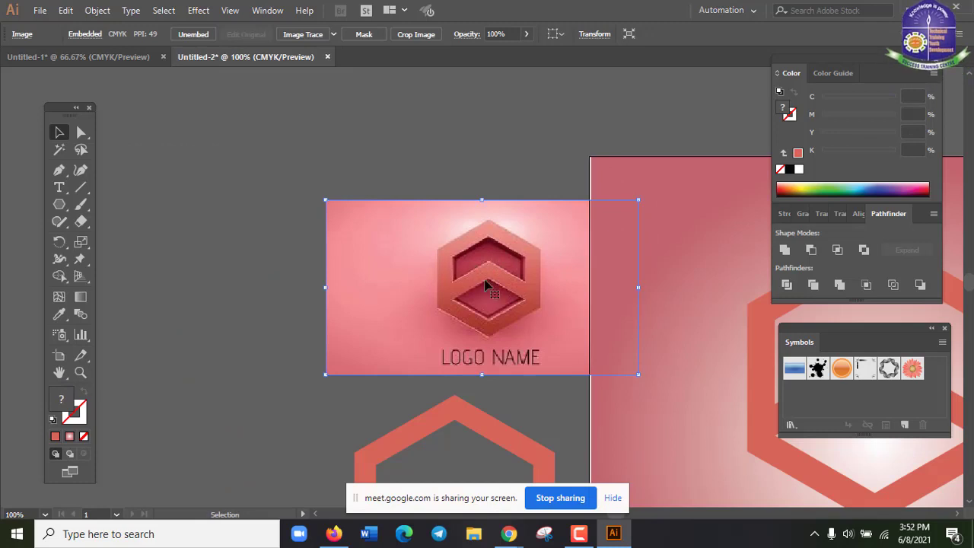
key(ctrl+minus)
key(ctrl+minus)
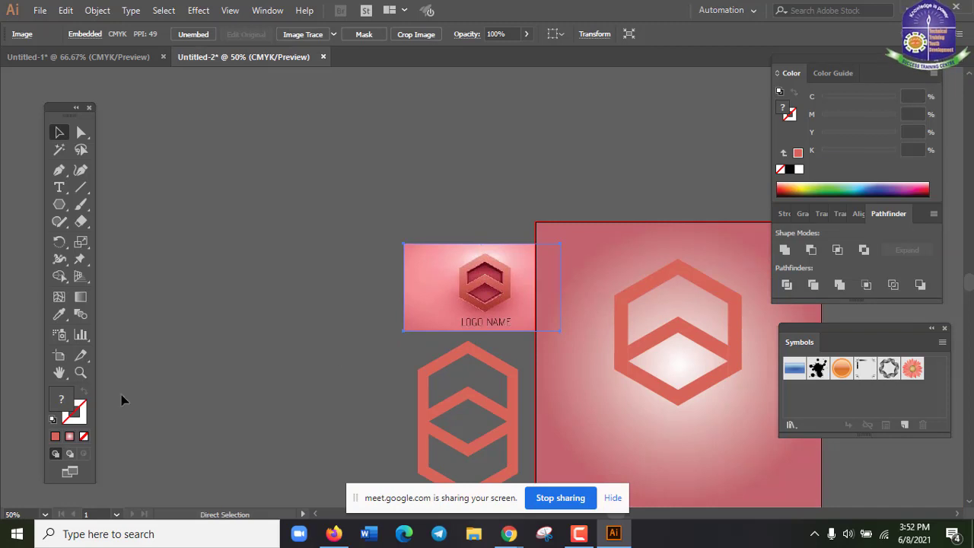
key(ctrl+plus)
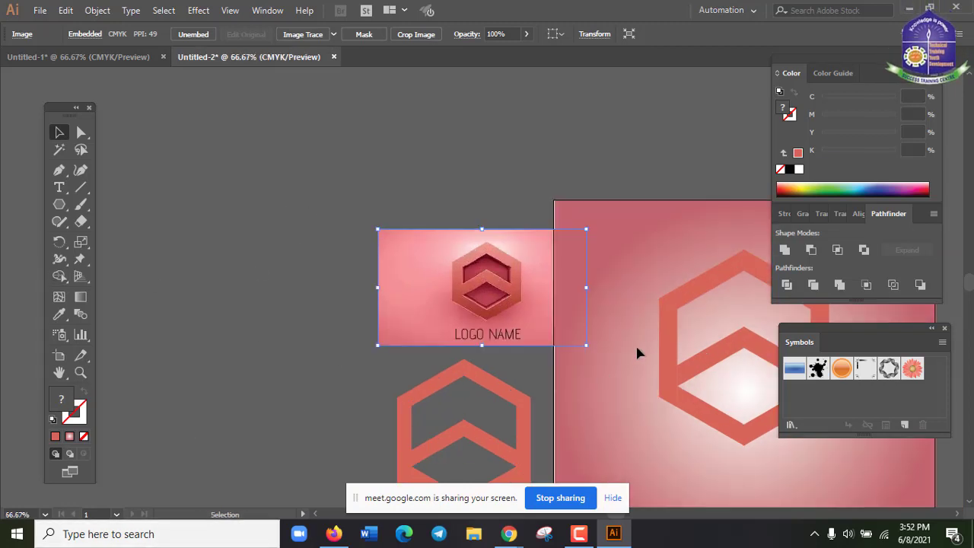
drag(640, 309, 427, 187)
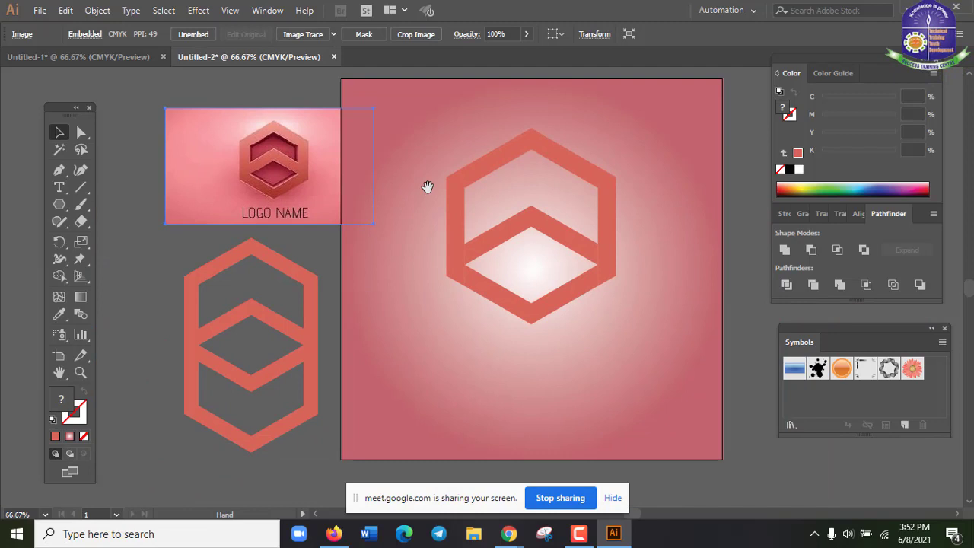
click(628, 275)
click(527, 226)
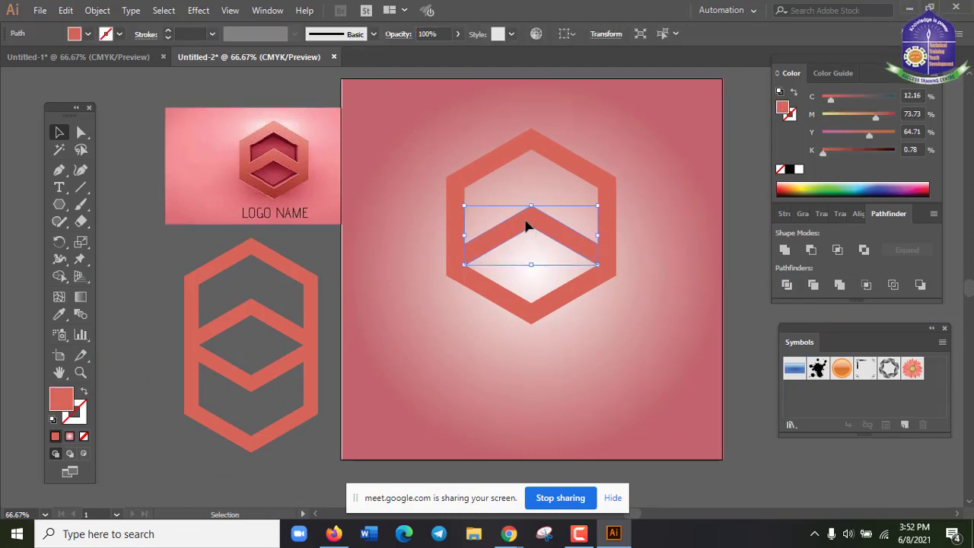
click(547, 334)
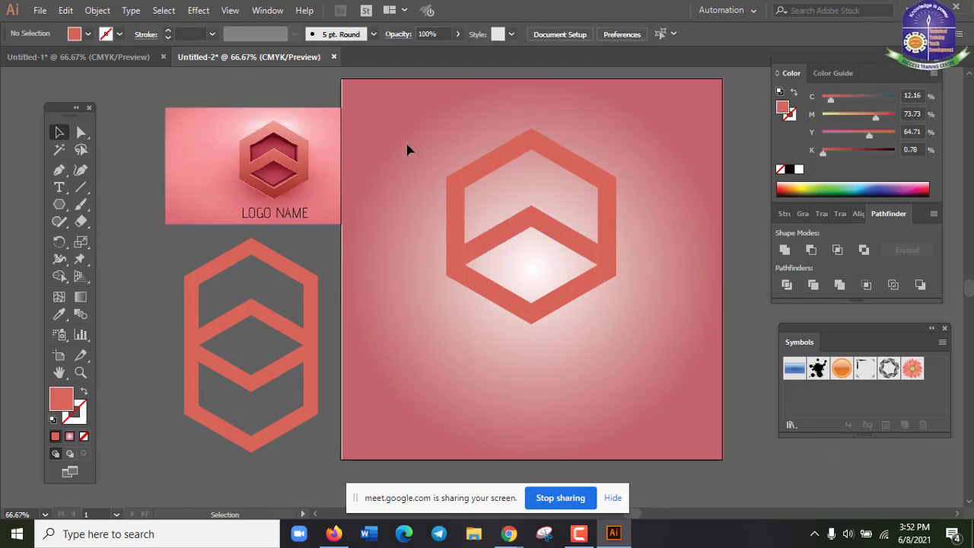
Step: Try to merge all the logo pieces on the artboard into one shape with Pathfinder Unite
drag(408, 149, 677, 342)
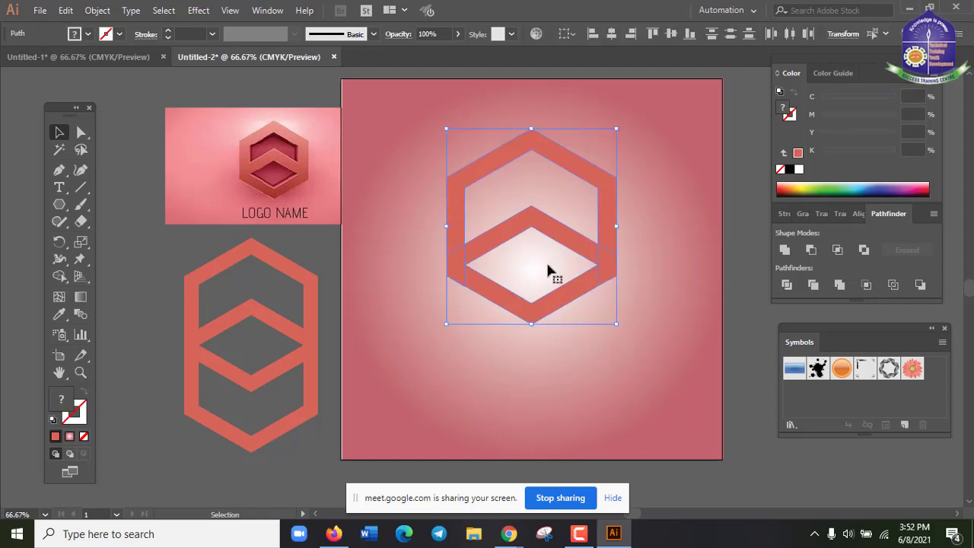
click(785, 250)
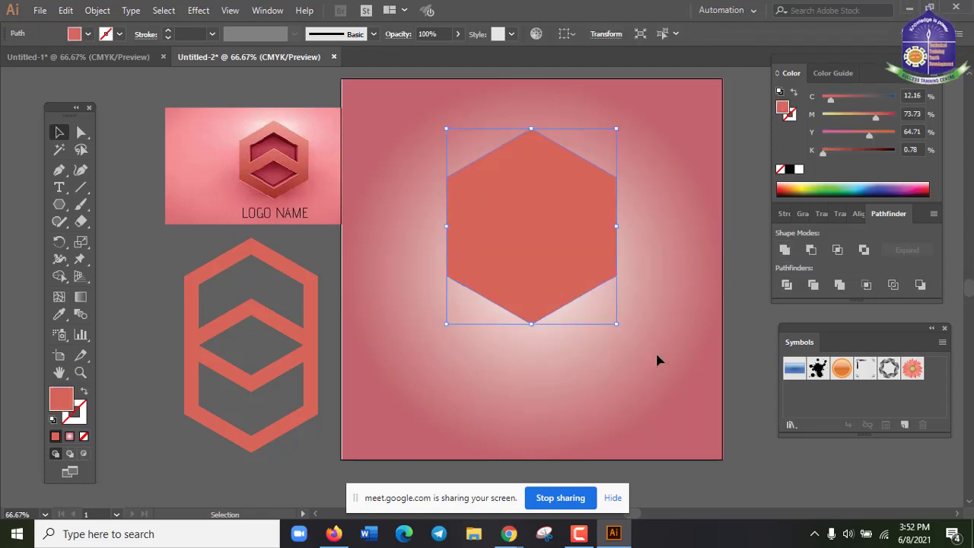
key(ctrl+z)
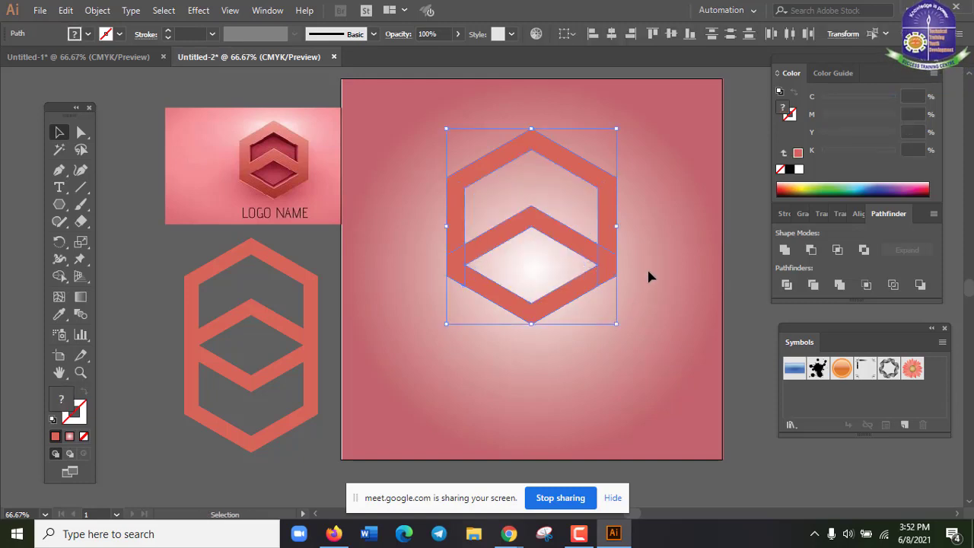
click(647, 277)
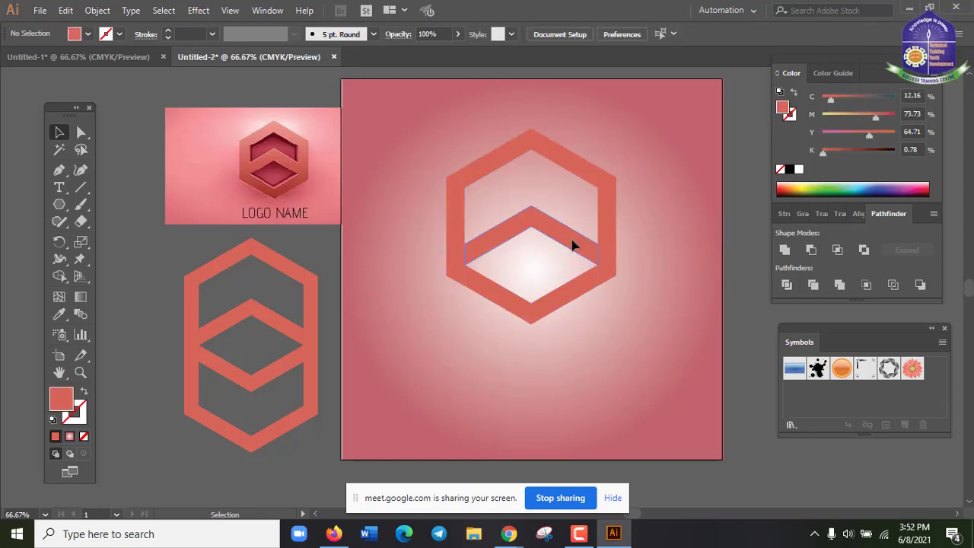
Step: Merge the upper frame with the small corner pieces at the lower ends of both side bars using Pathfinder Unite
click(575, 245)
click(638, 255)
click(596, 245)
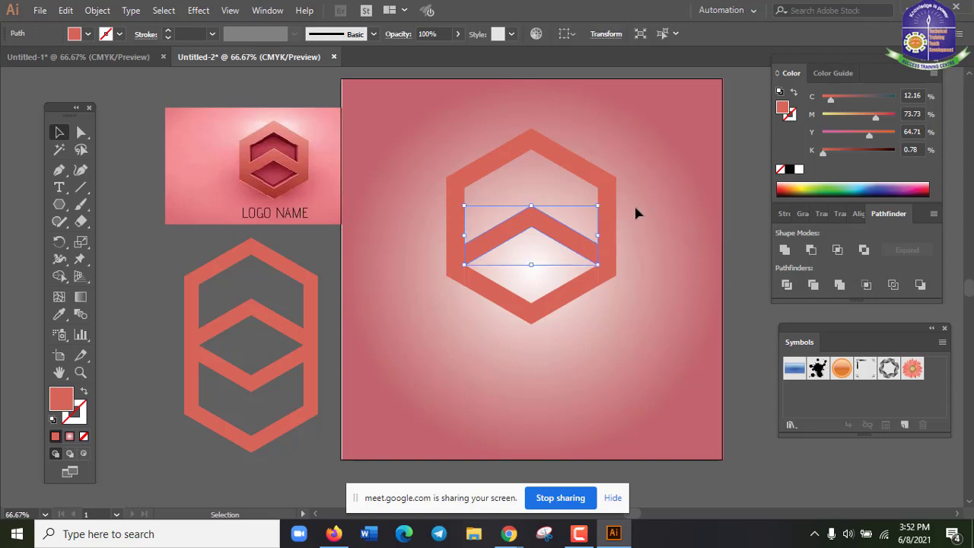
click(634, 203)
click(609, 286)
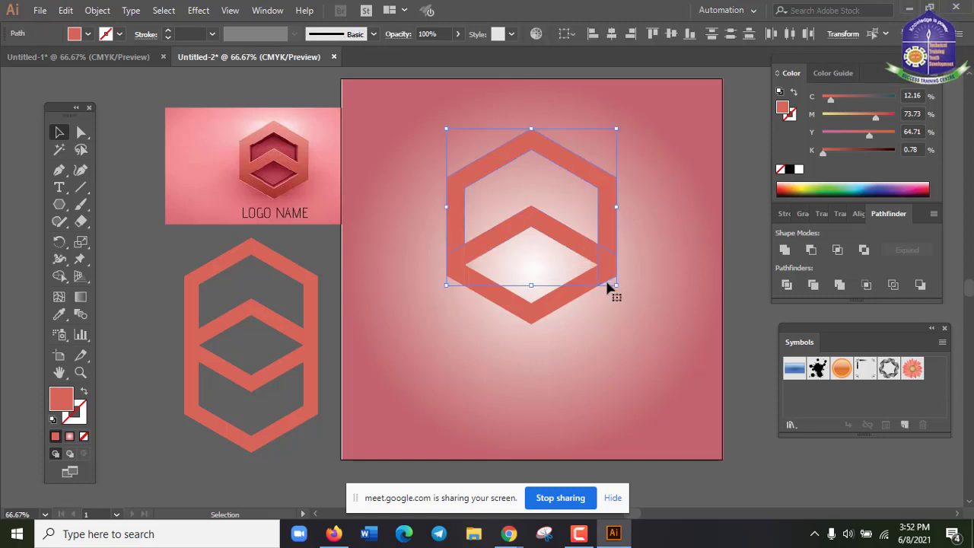
click(785, 250)
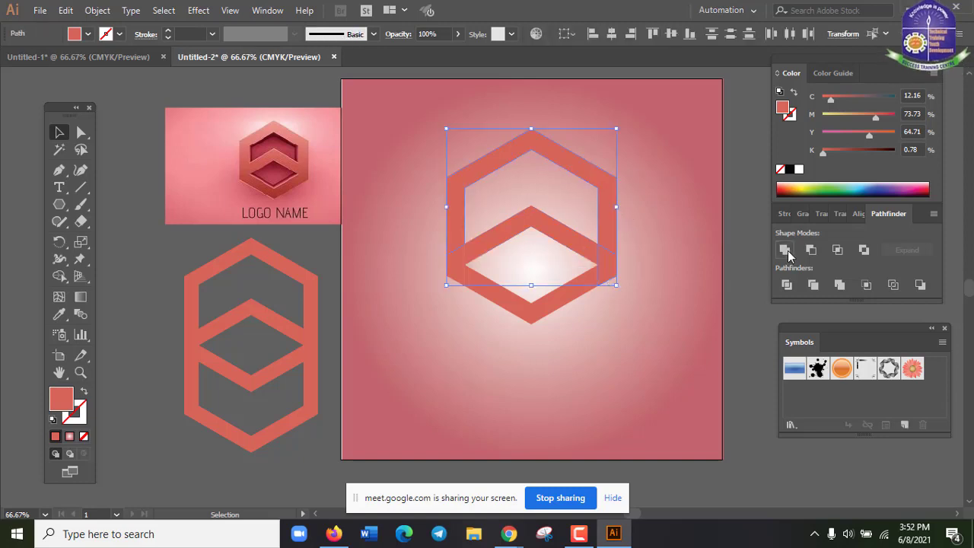
click(743, 311)
drag(415, 187, 452, 309)
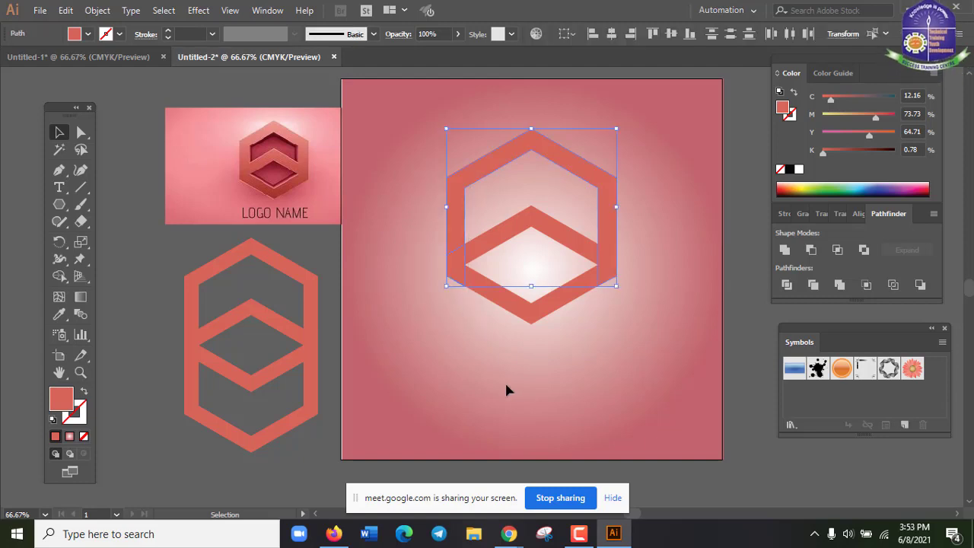
click(785, 256)
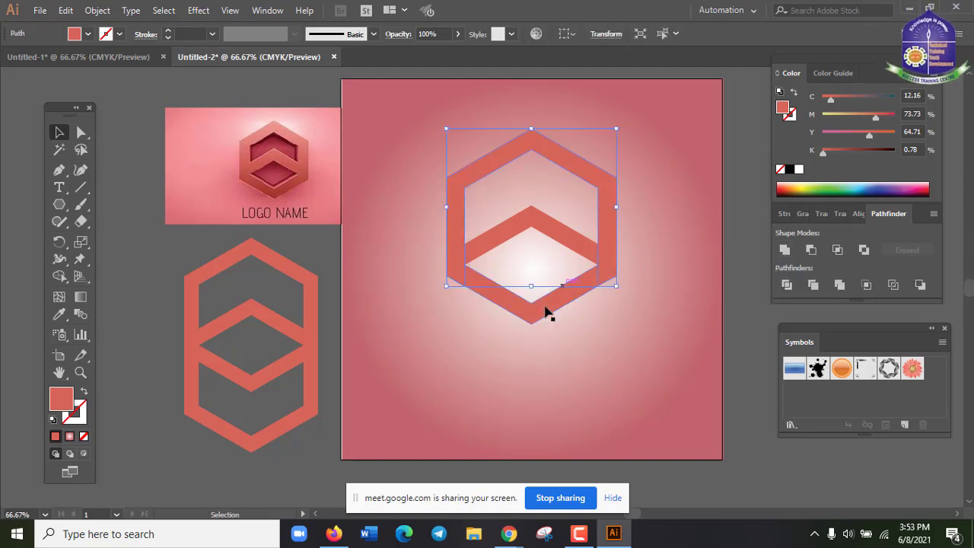
Step: Try to merge the upper frame with the chevron and the diamond area using Pathfinder Unite
click(564, 355)
click(571, 245)
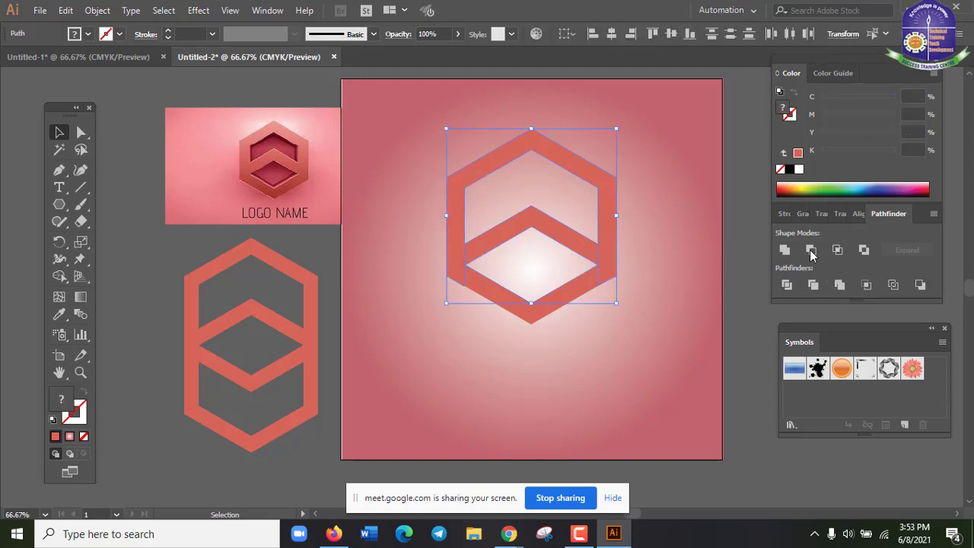
click(784, 251)
click(650, 265)
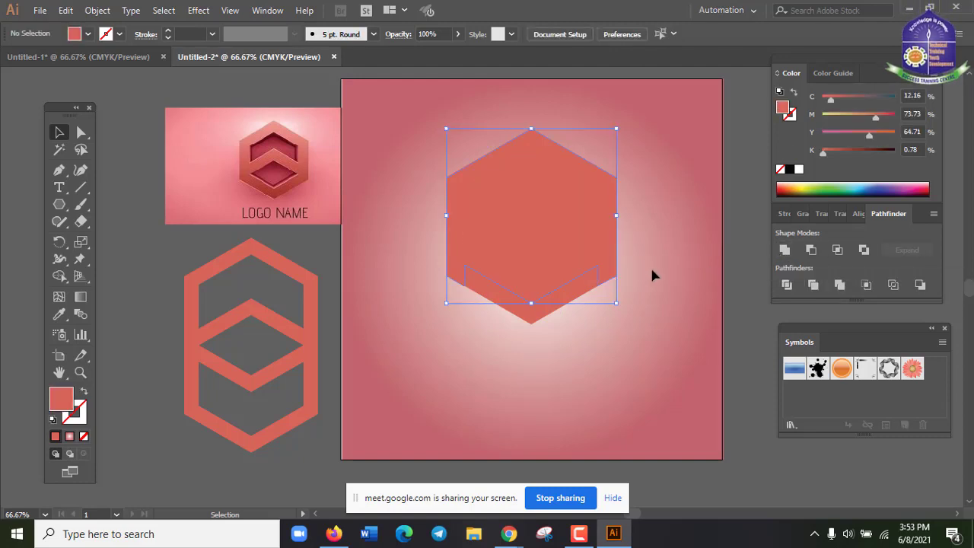
key(ctrl+z)
key(ctrl+z)
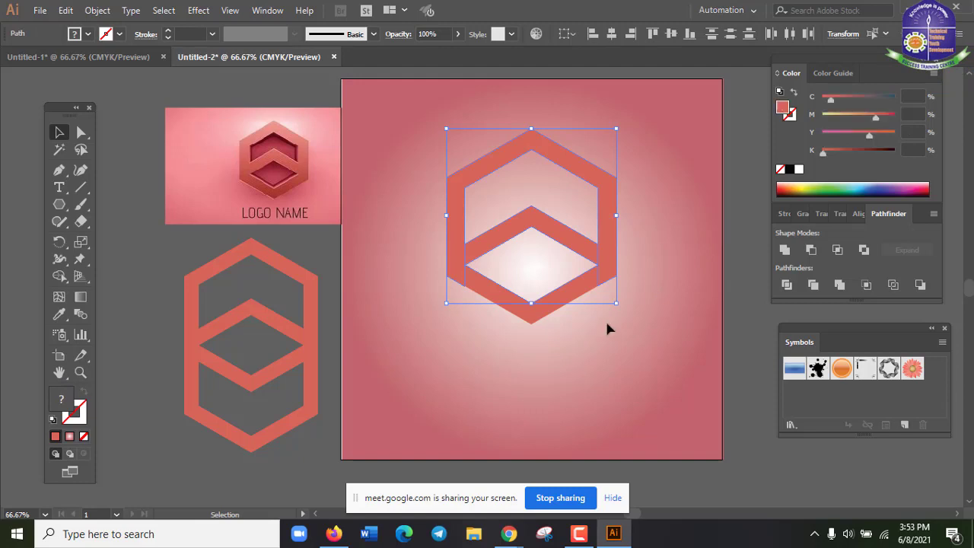
Step: Try to merge the frame with the logo's lower pieces using Pathfinder Unite
click(632, 288)
drag(633, 291, 408, 271)
click(785, 251)
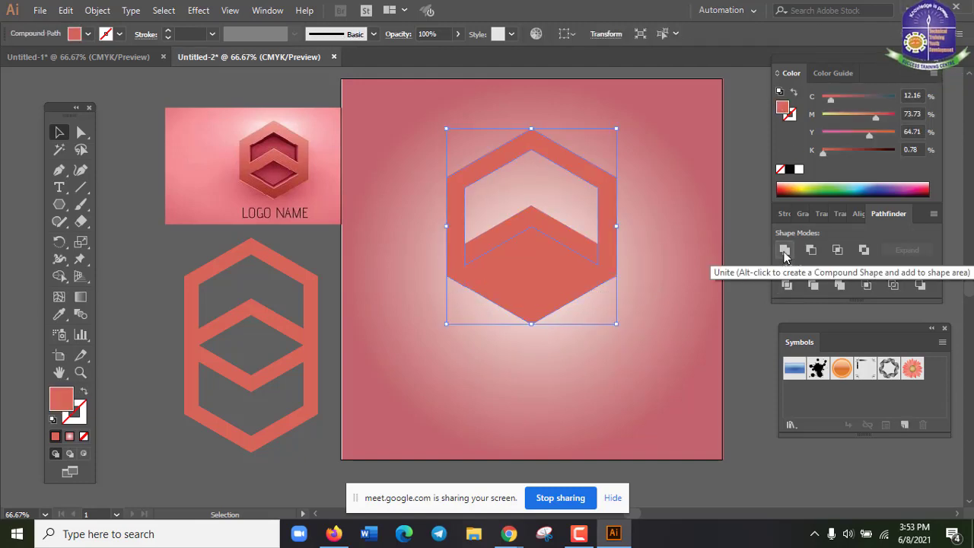
click(652, 336)
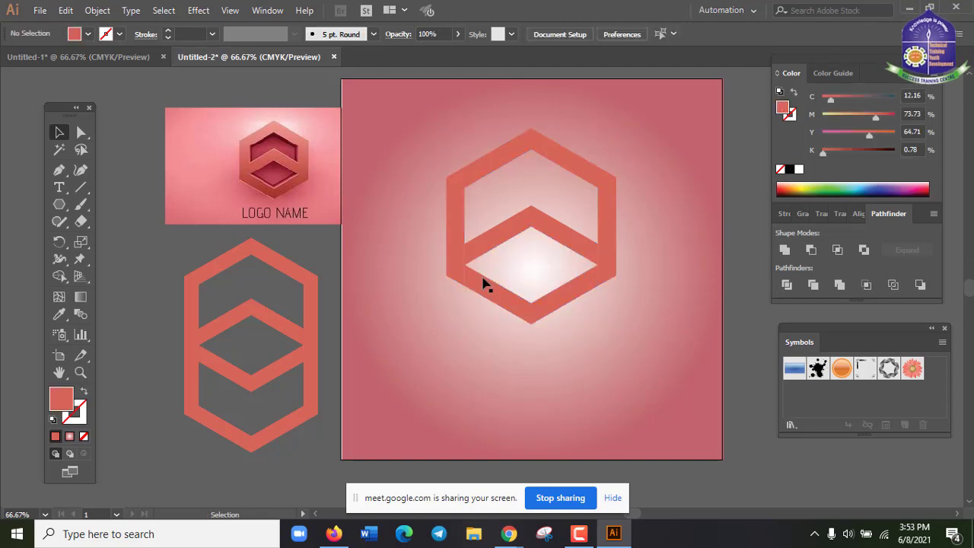
Step: Try shifting the chevron band slightly up inside the frame, and undo the move
click(478, 242)
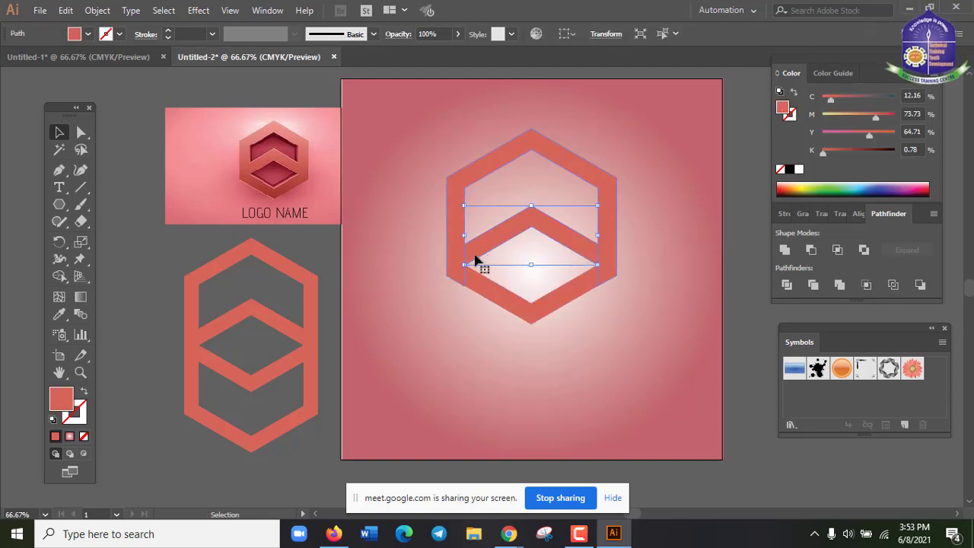
key(ctrl+1)
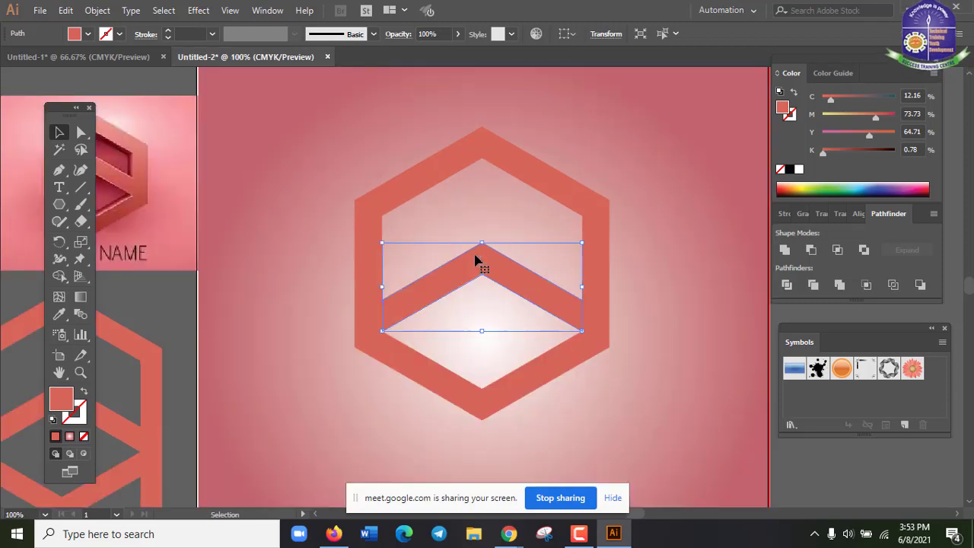
drag(408, 306, 414, 296)
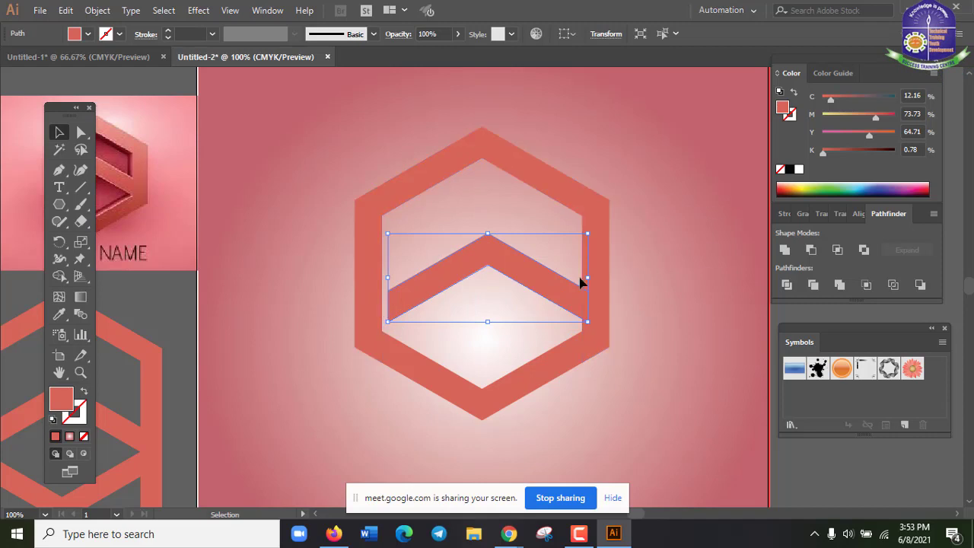
key(ctrl+z)
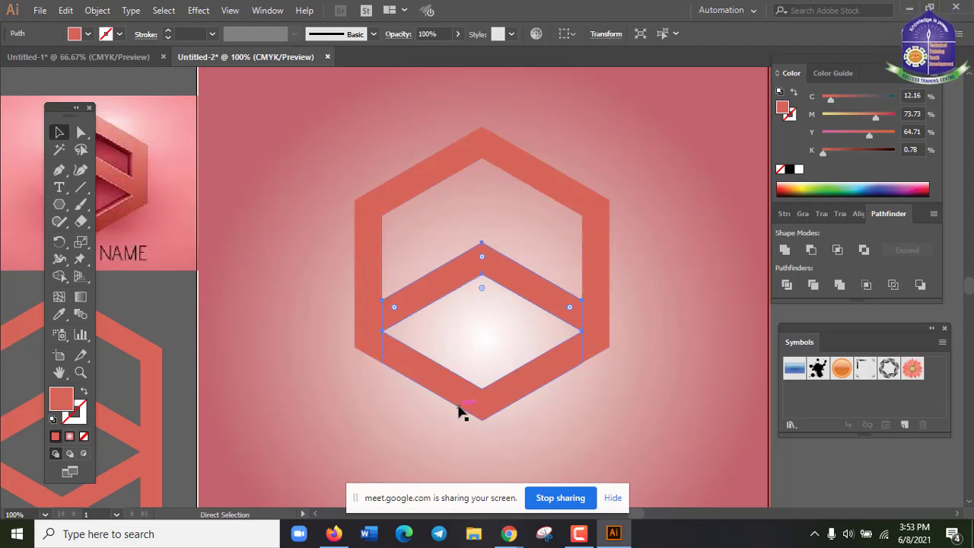
scroll(370, 393, down, 1)
click(379, 380)
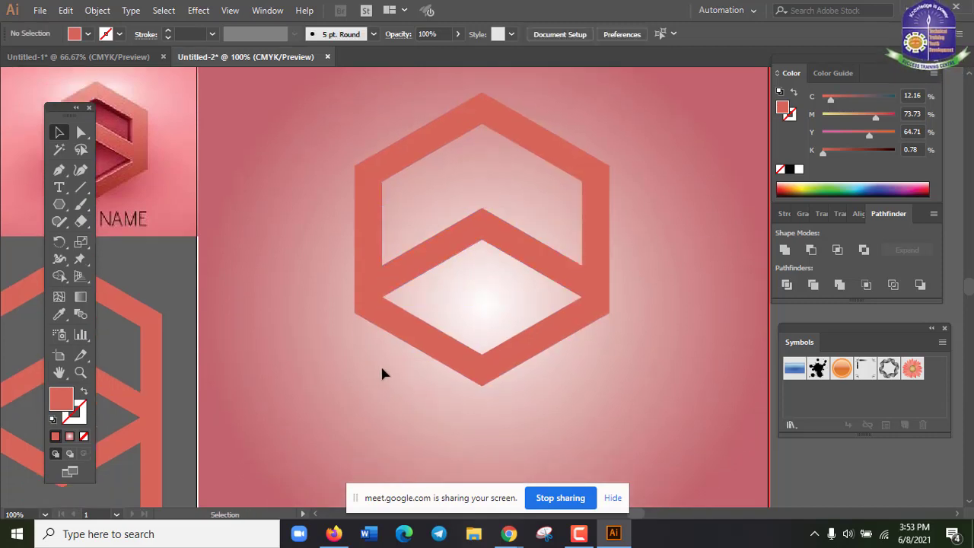
Step: Try to merge the chevron with the frame's left side bar using the Shaper tool, and undo the attempt
click(408, 271)
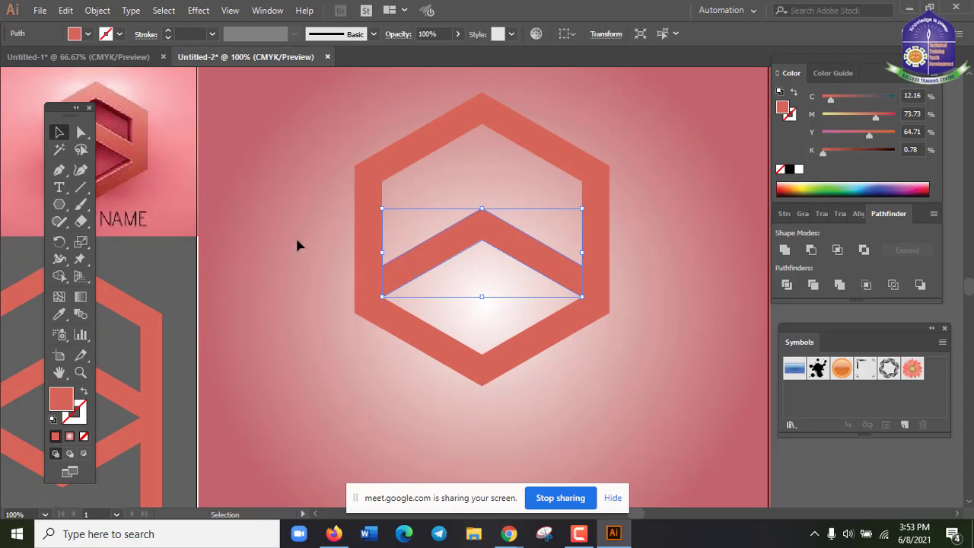
drag(292, 188, 615, 349)
drag(631, 399, 631, 400)
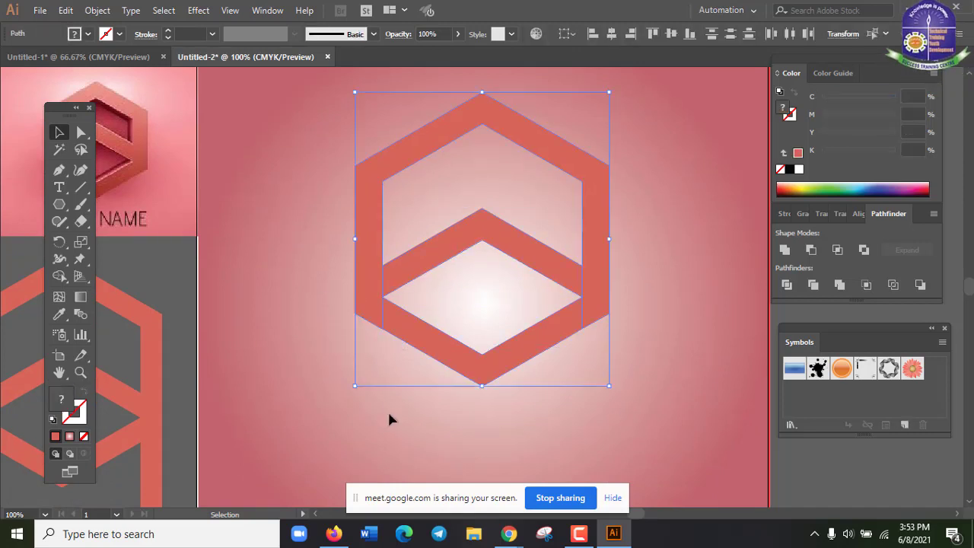
click(59, 221)
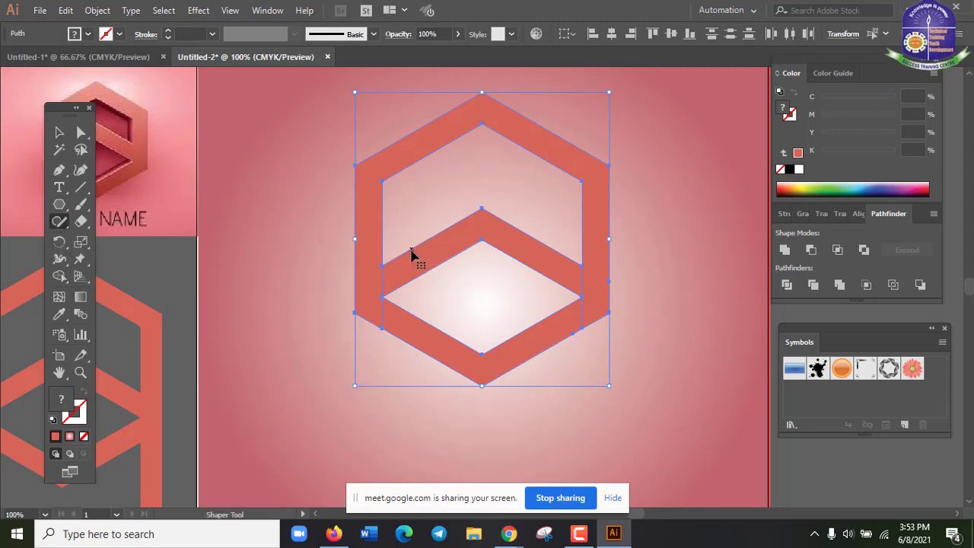
drag(403, 274, 366, 294)
key(ctrl+z)
click(61, 221)
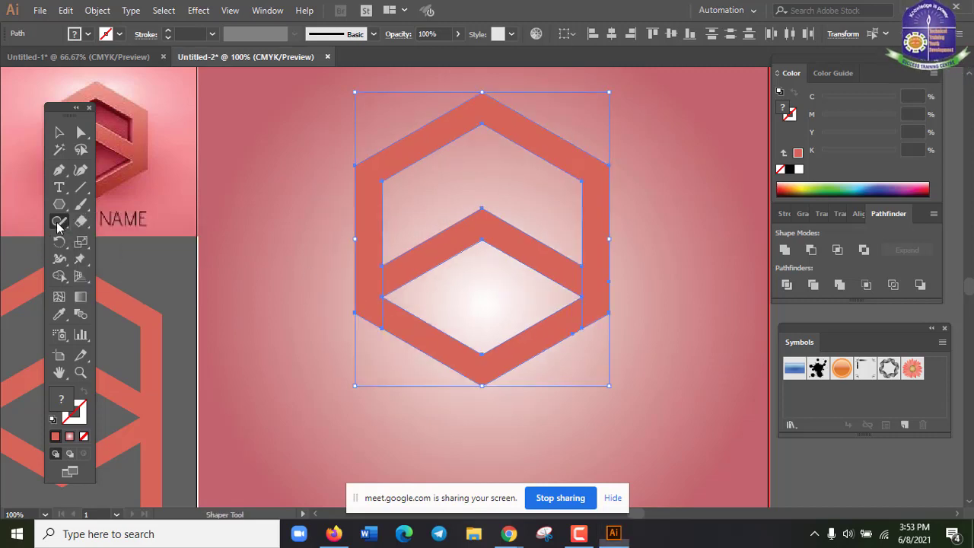
Step: Merge the chevron, the hexagon frame and the lower V-shaped band into one shape with the Shape Builder tool
click(60, 277)
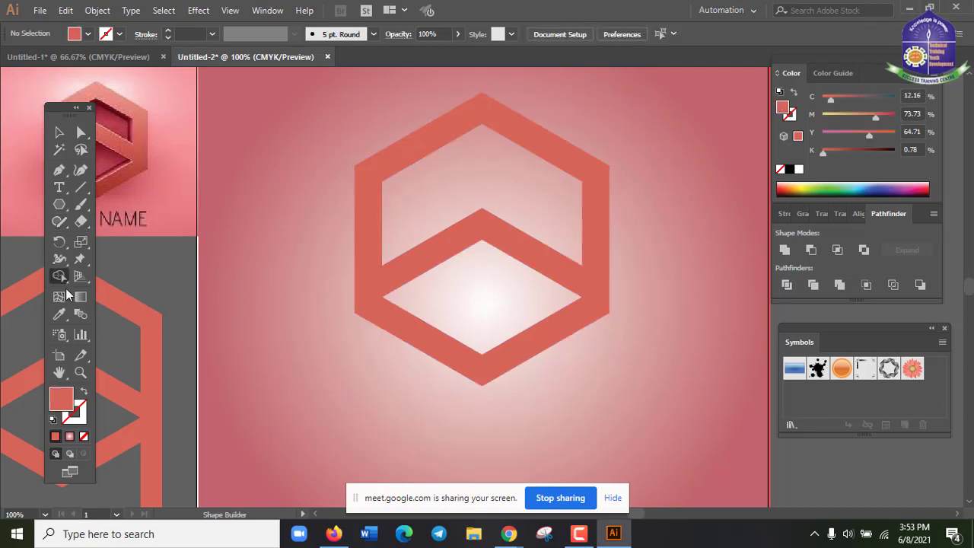
click(60, 132)
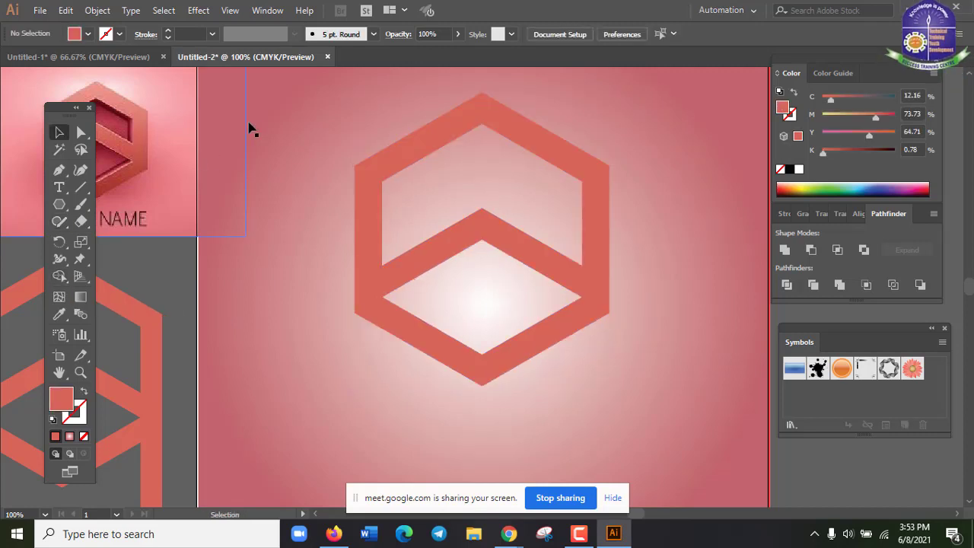
drag(276, 128, 615, 409)
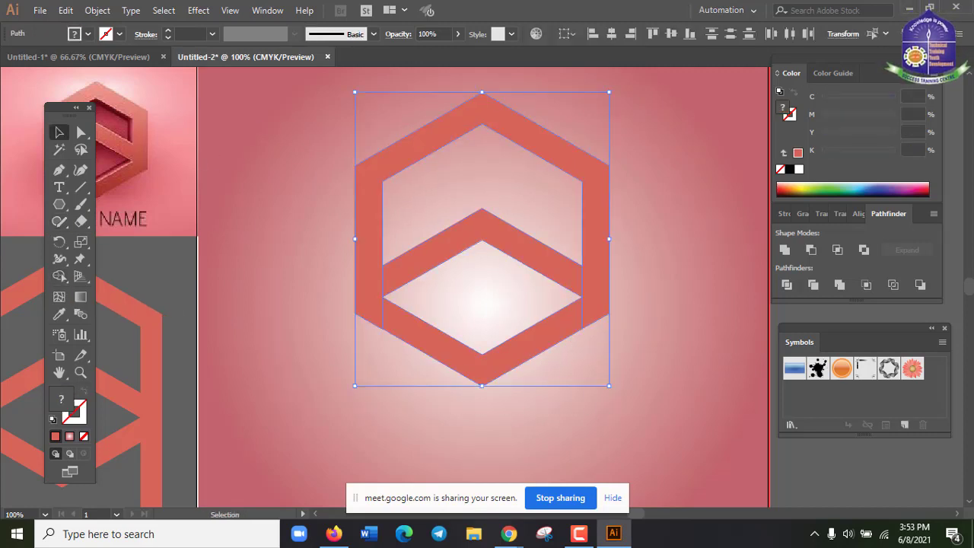
click(60, 276)
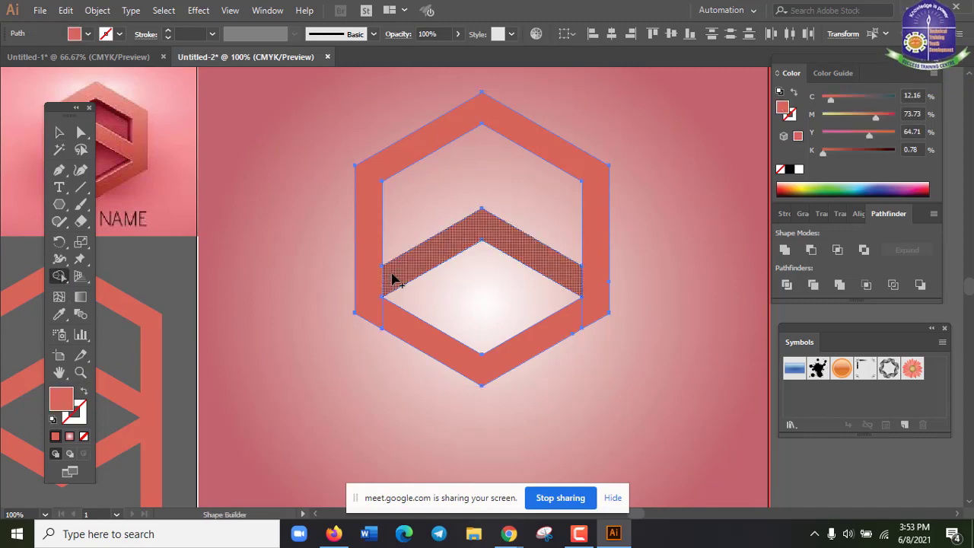
drag(389, 280, 373, 337)
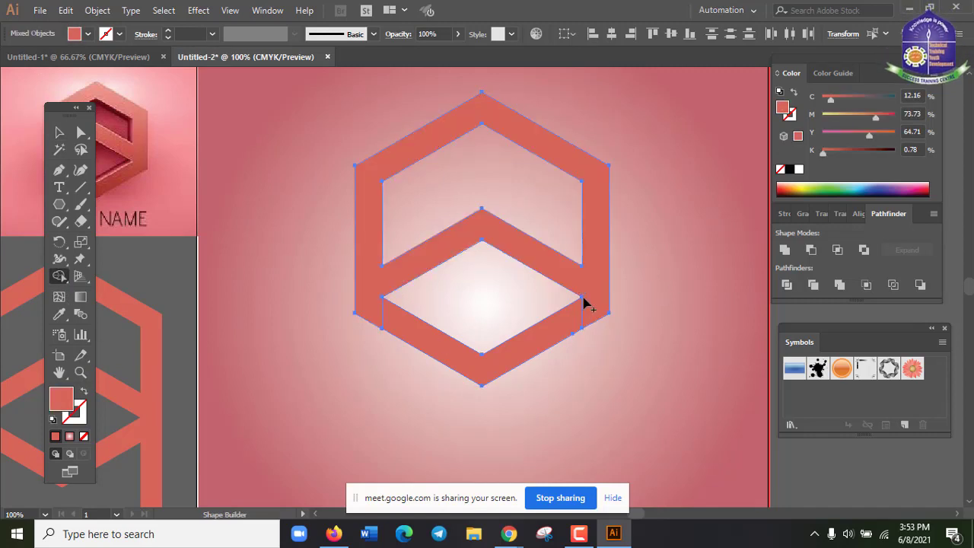
mouse_move(572, 276)
mouse_down()
mouse_move(609, 295)
mouse_move(598, 288)
mouse_move(588, 313)
mouse_move(542, 357)
mouse_up()
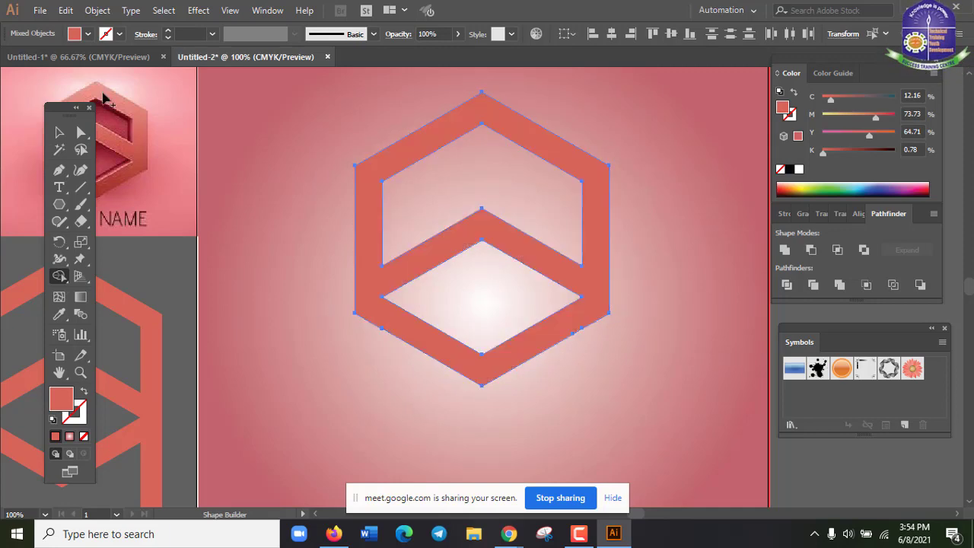
Step: Move the merged coral logo slightly right and down on the pink gradient square
click(60, 133)
click(616, 312)
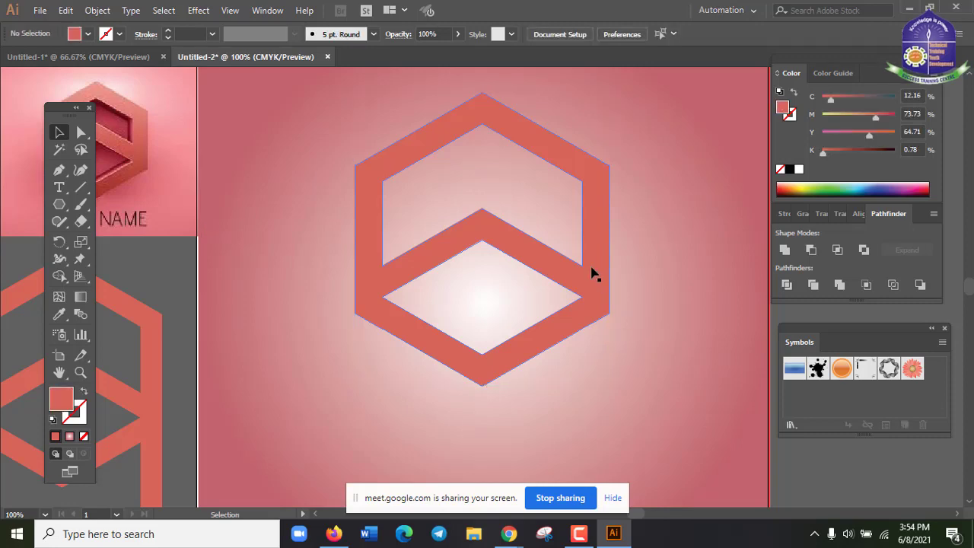
drag(593, 274, 518, 225)
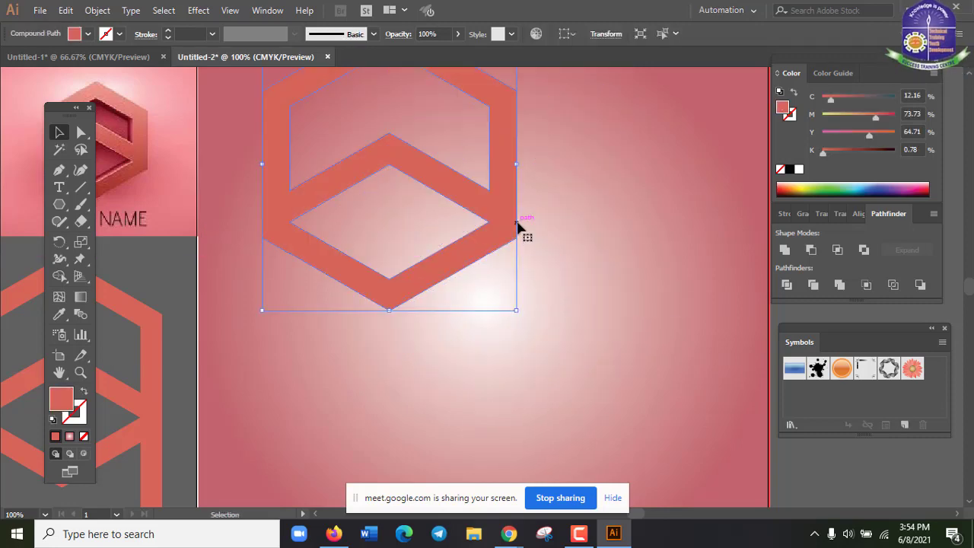
key(ctrl+z)
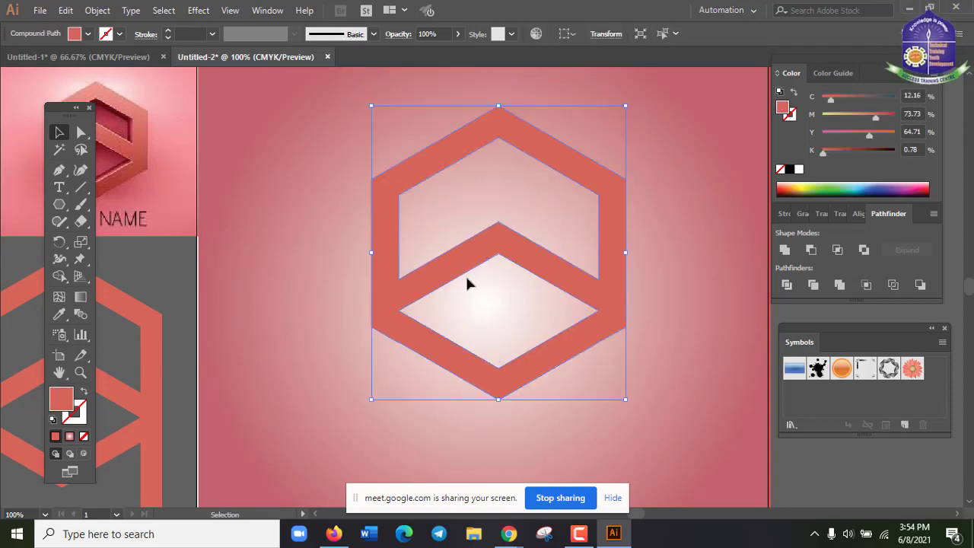
click(301, 214)
Step: Examine the reference logo's recessed openings and shading up close and compare them with the merged coral logo
key(ctrl+minus)
key(ctrl+minus)
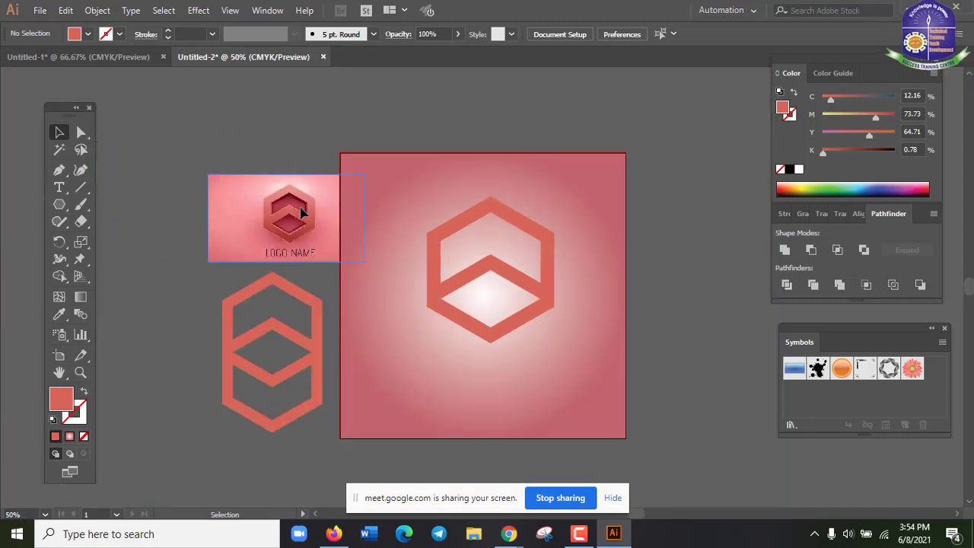
key(ctrl+plus)
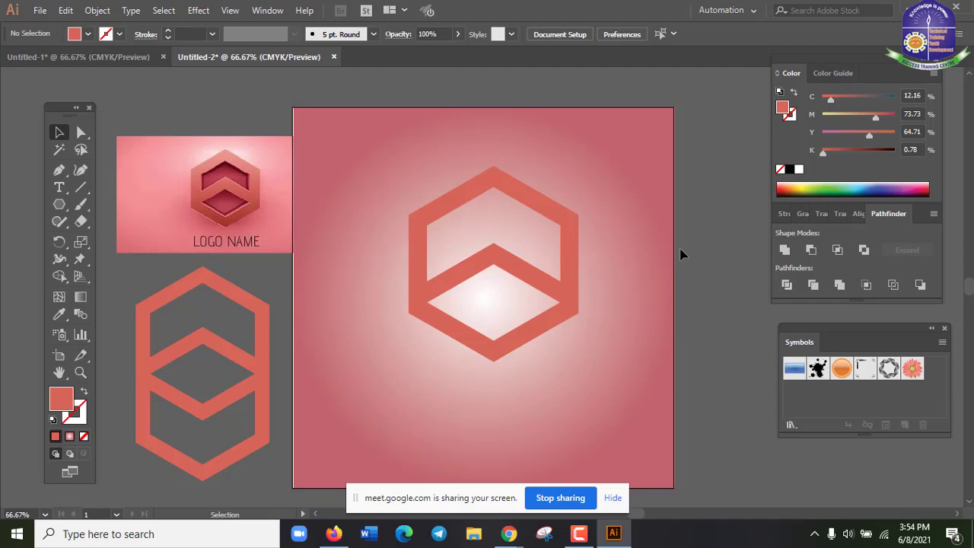
scroll(433, 324, down, 2)
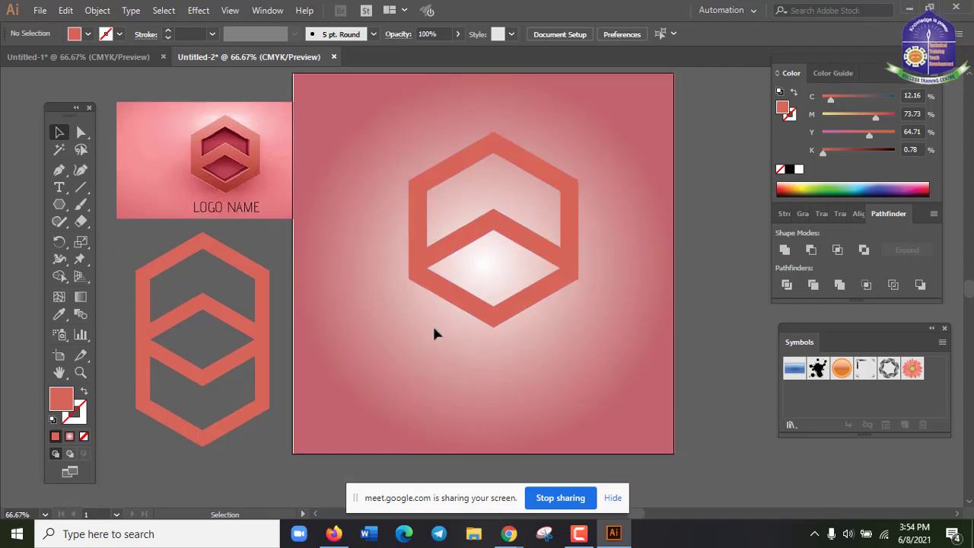
scroll(424, 342, up, 2)
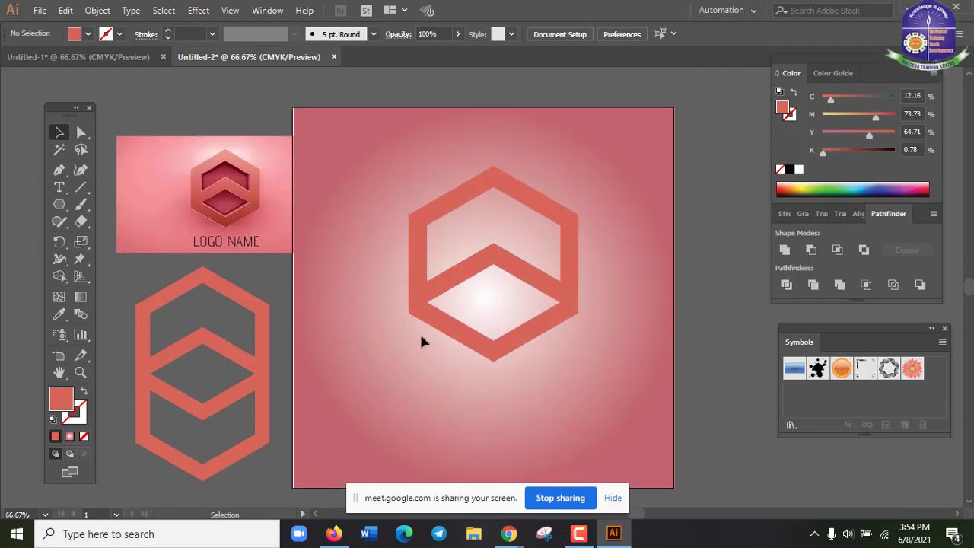
click(447, 279)
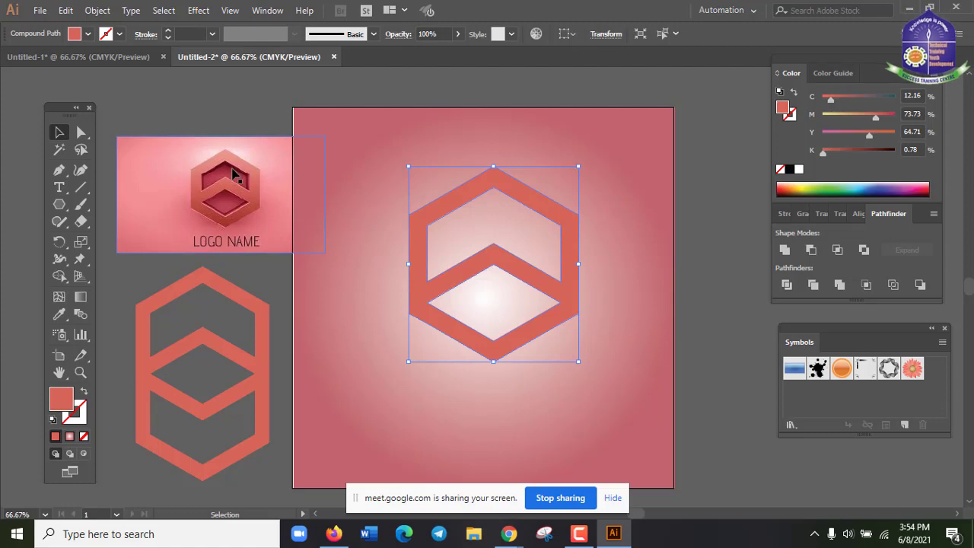
key(ctrl+equal)
key(ctrl+equal)
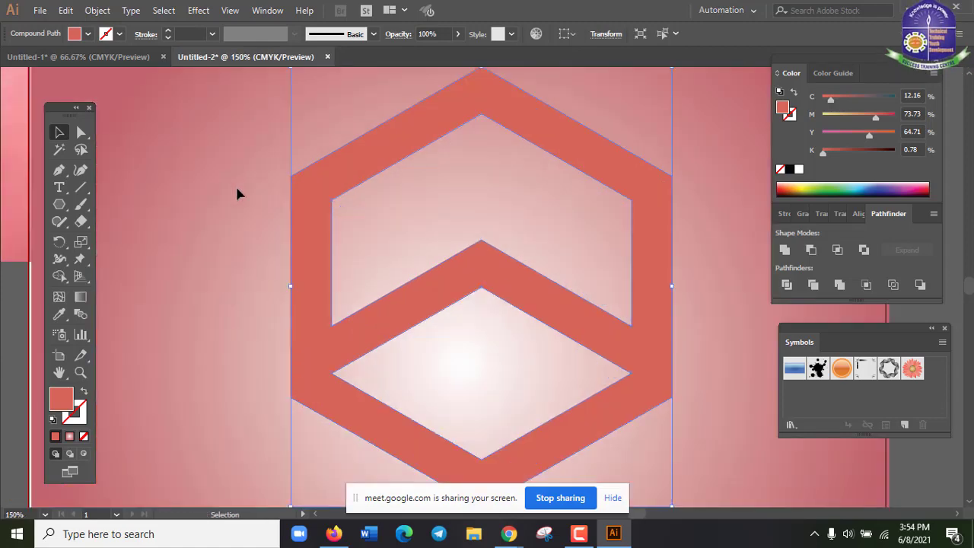
drag(220, 201, 496, 235)
click(184, 204)
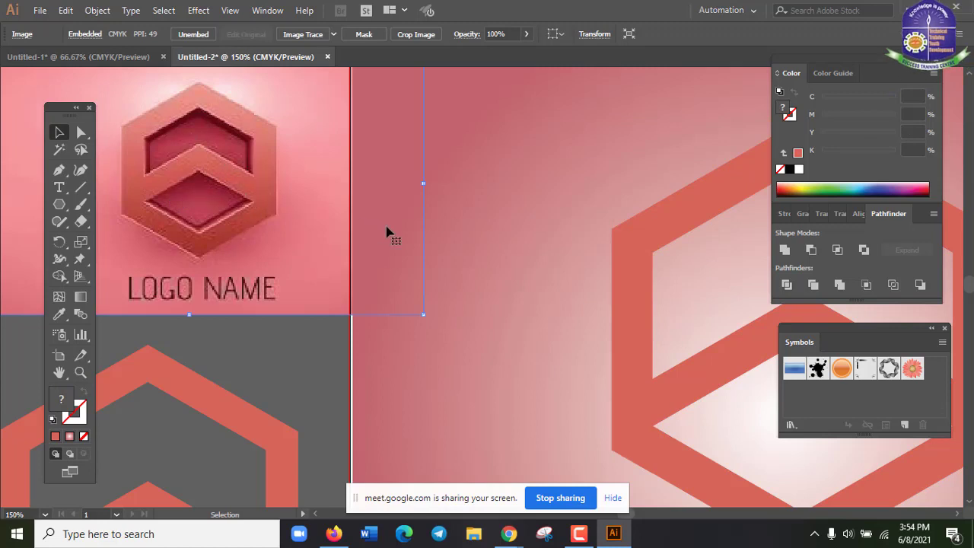
key(ctrl+minus)
key(ctrl+minus)
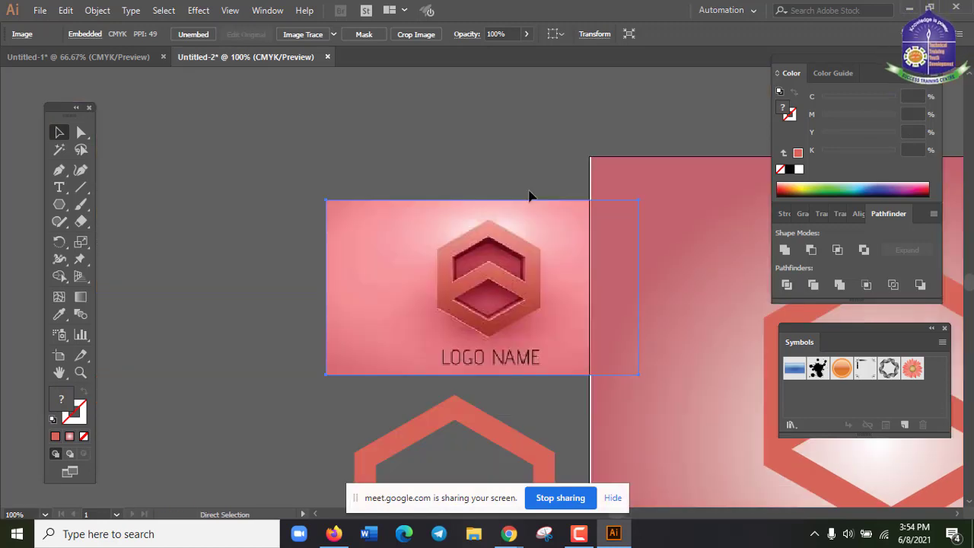
drag(689, 240, 515, 176)
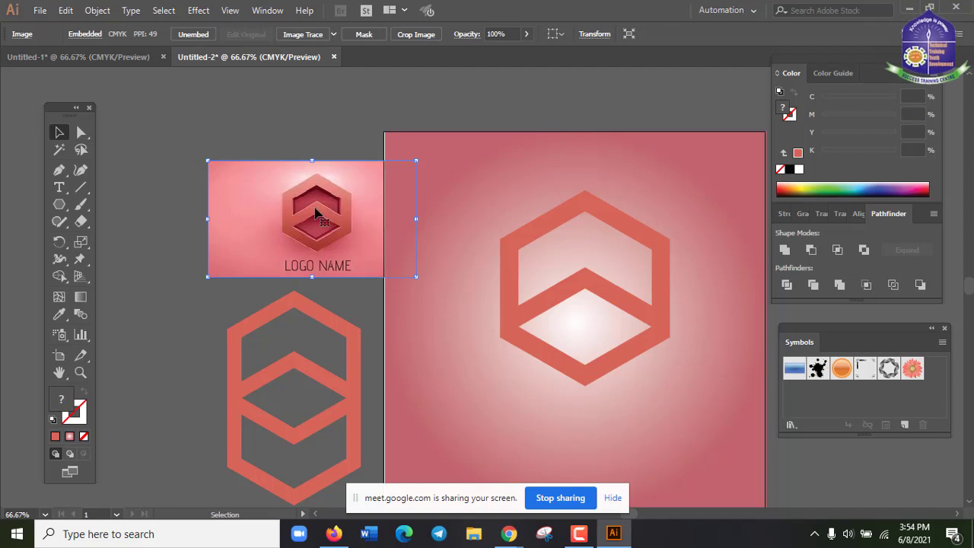
Step: Create a solid coral hexagon slightly smaller than the logo with the Polygon tool and centre it over the logo
click(616, 301)
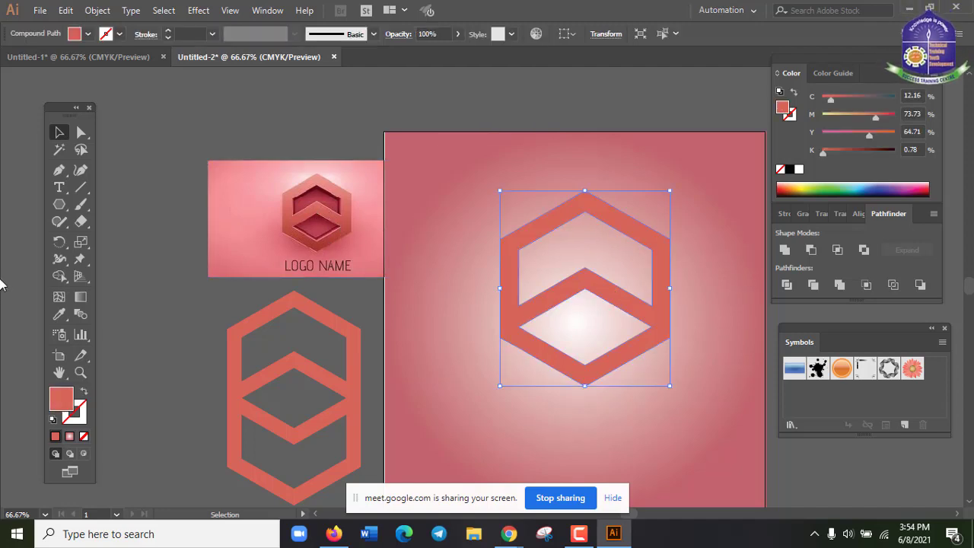
click(59, 204)
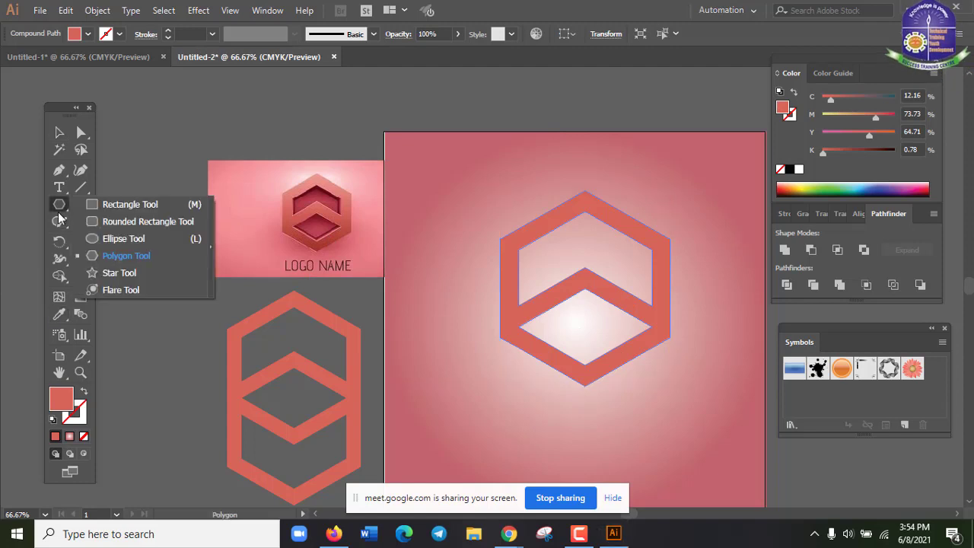
click(114, 256)
drag(499, 202, 576, 162)
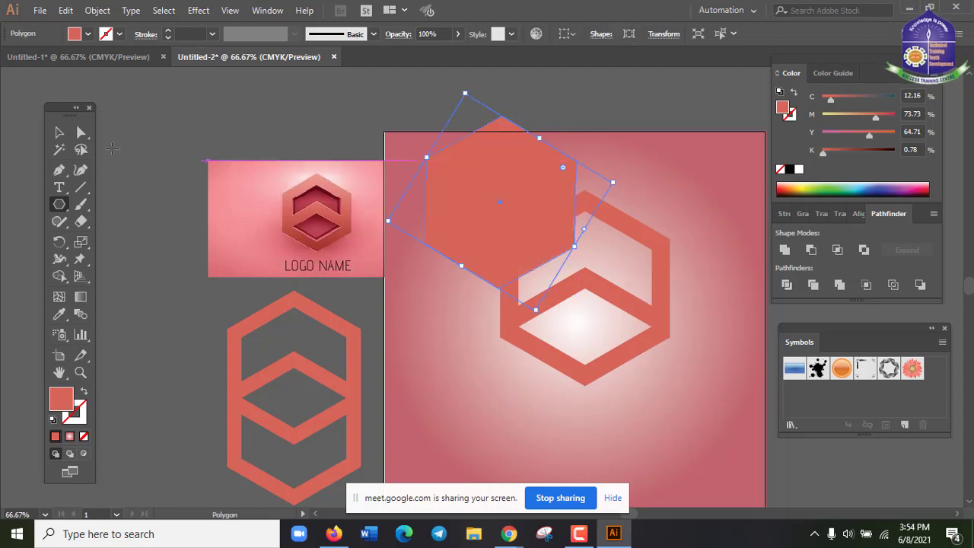
click(68, 133)
drag(525, 189, 609, 263)
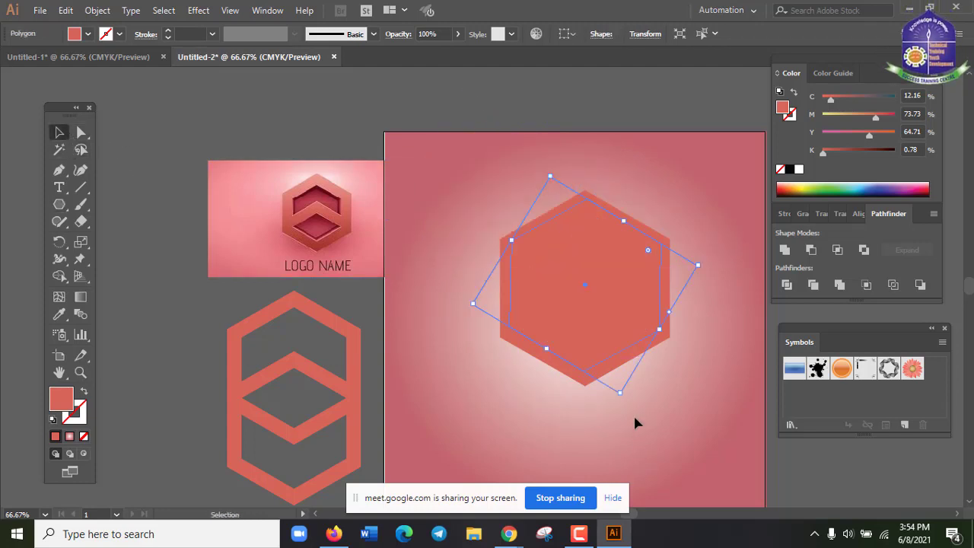
Step: Send the new solid hexagon backward in the stacking order, behind the merged logo
click(637, 423)
click(581, 279)
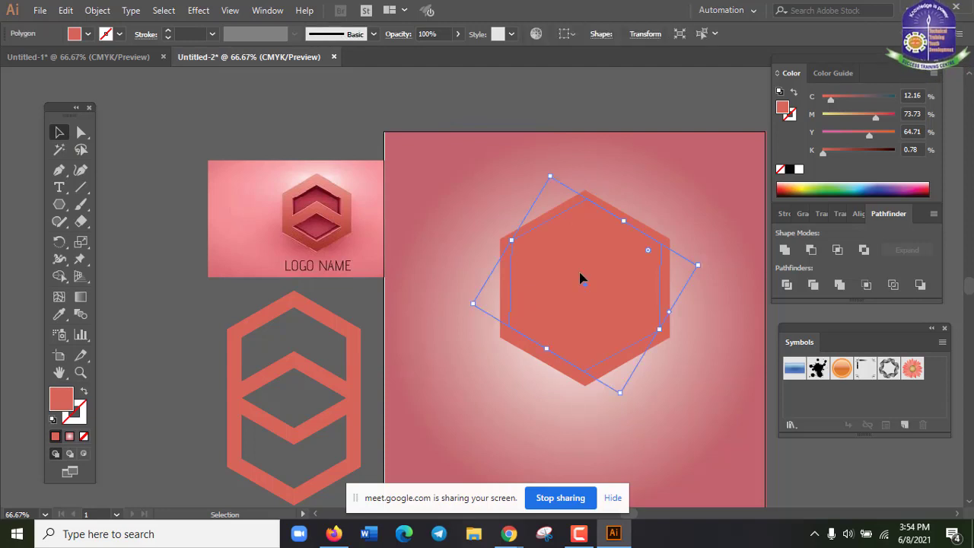
key(ctrl)
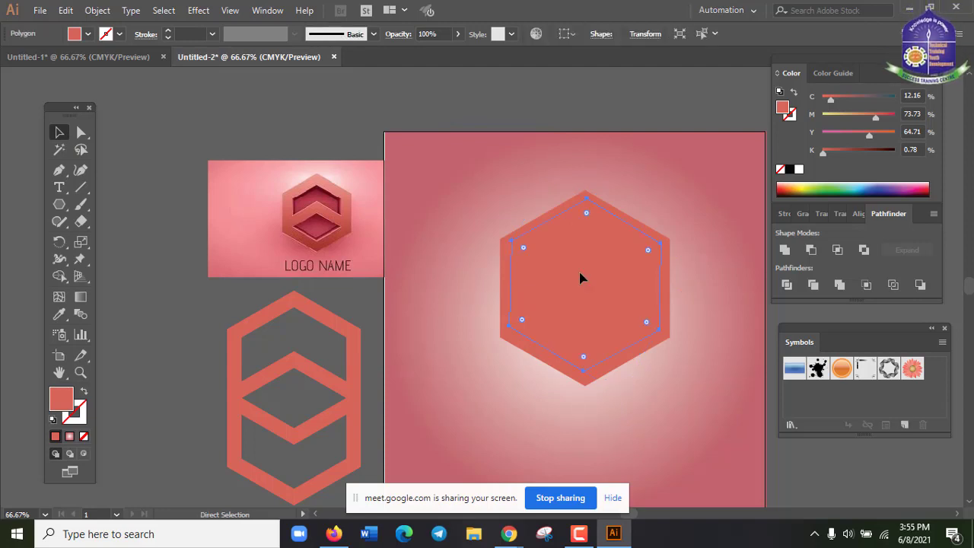
ctrl+click(580, 279)
right_click(559, 225)
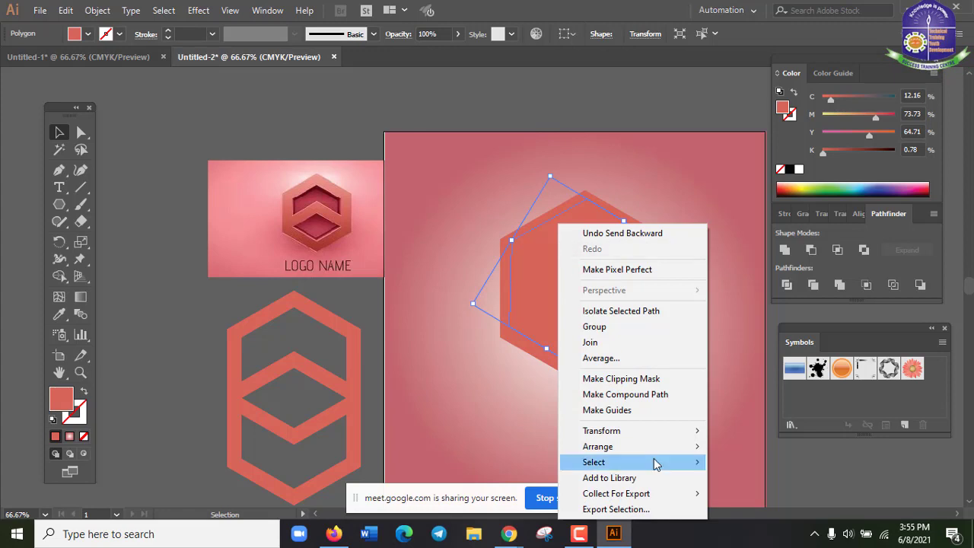
Step: Send the inner hexagon one level backward in the stacking order
mouse_move(652, 449)
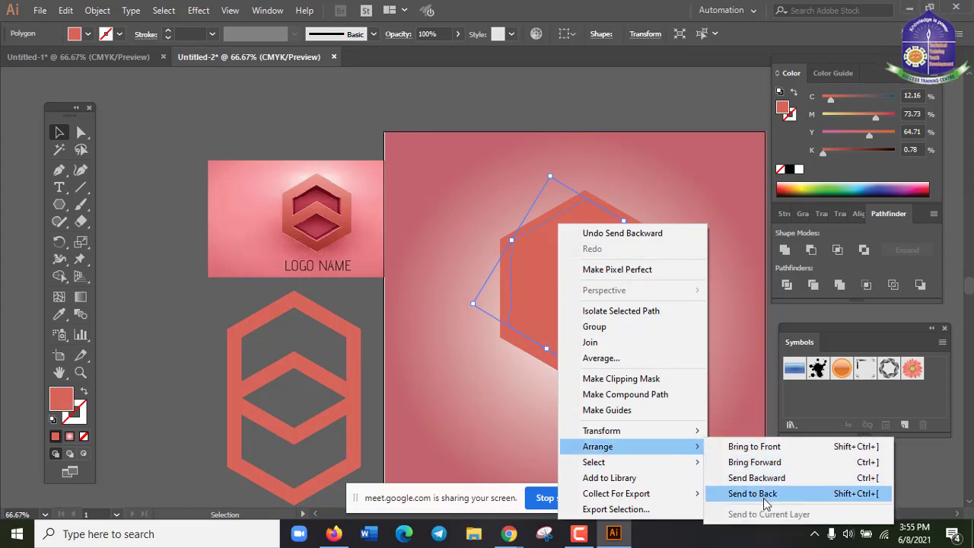
click(761, 478)
right_click(599, 331)
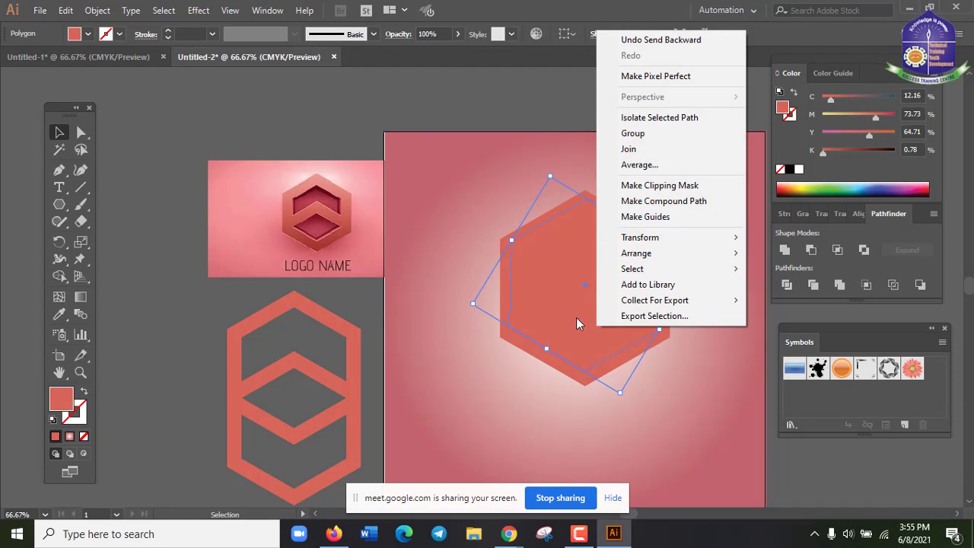
click(576, 323)
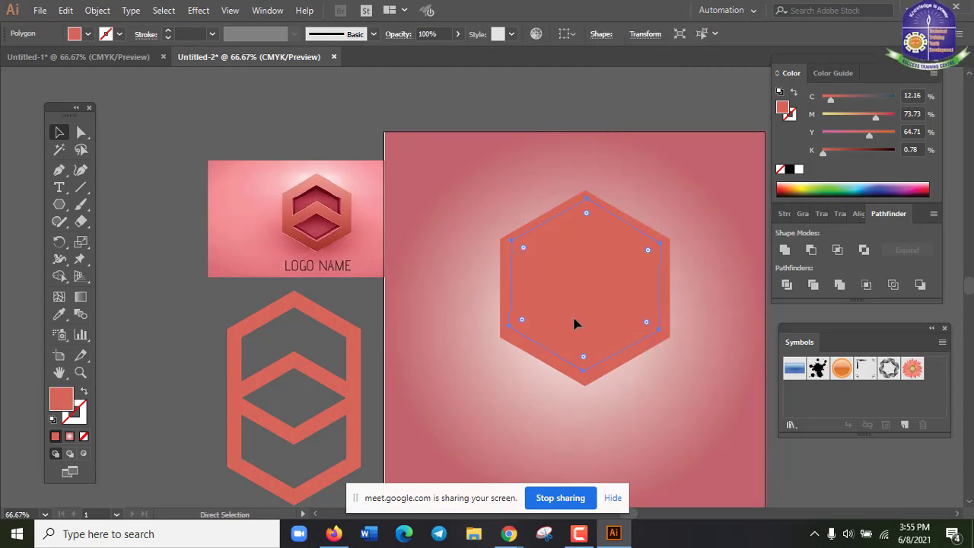
Step: Try to send the inner hexagon to the very back of the artwork and undo it
right_click(576, 325)
mouse_move(614, 245)
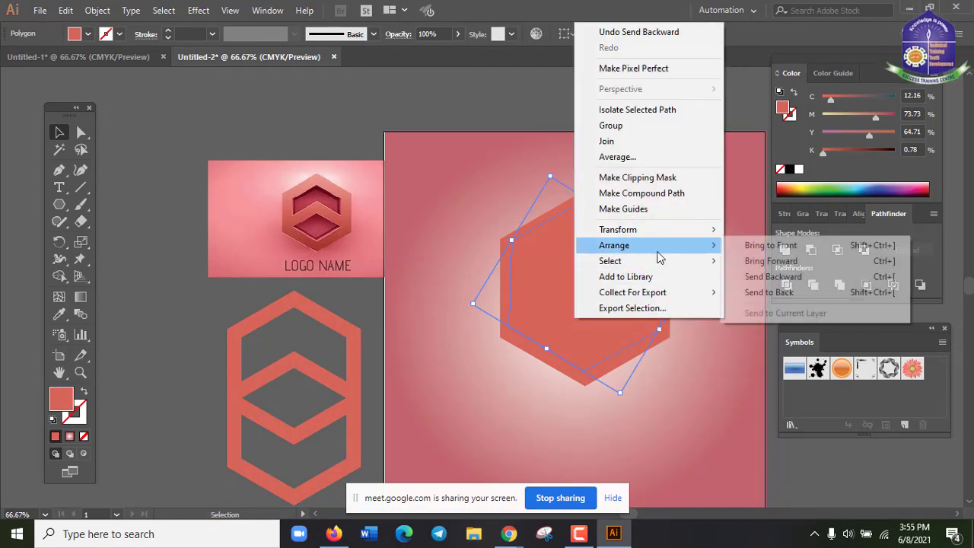
click(752, 299)
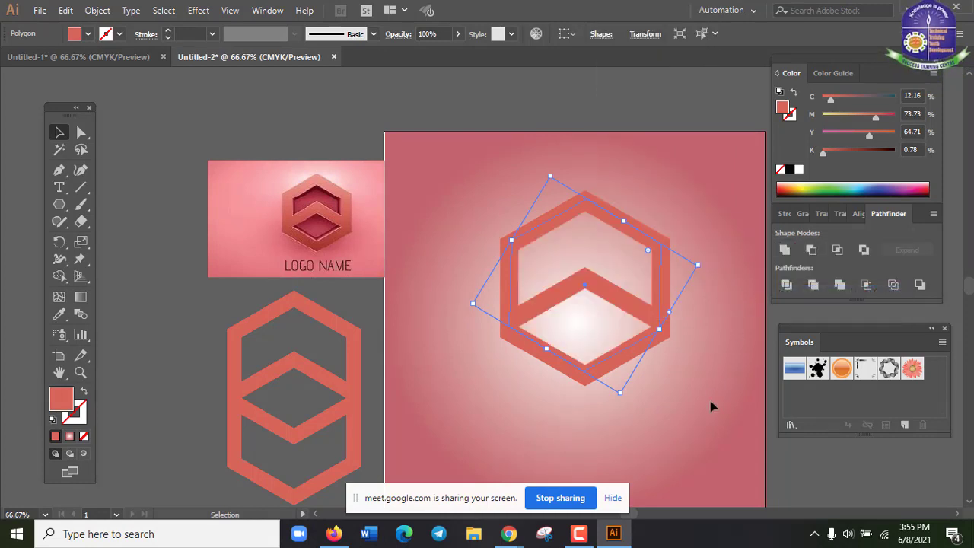
key(ctrl+z)
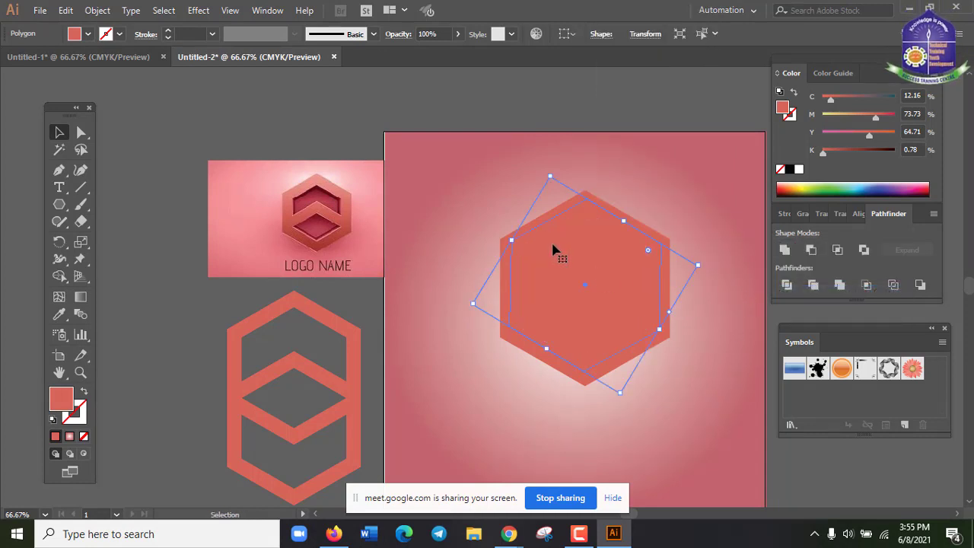
right_click(620, 290)
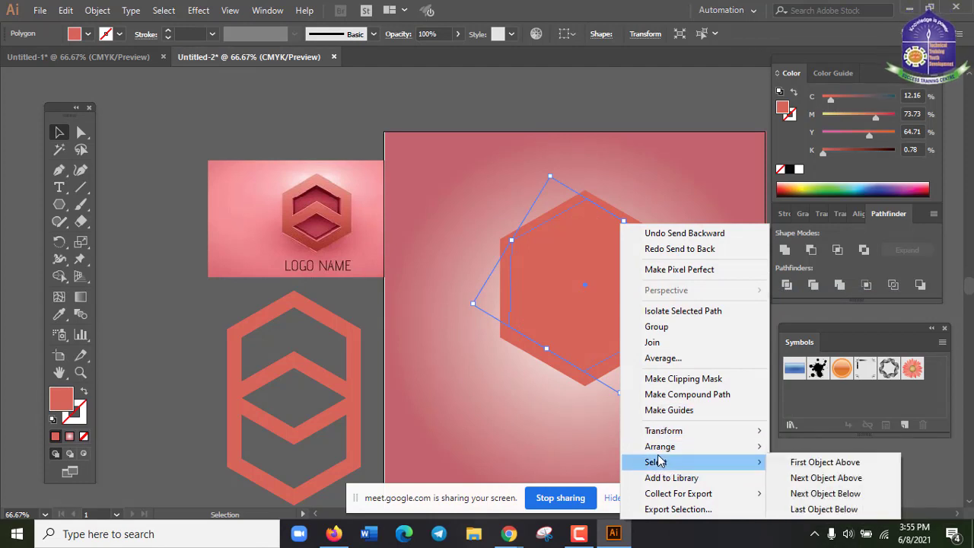
click(585, 327)
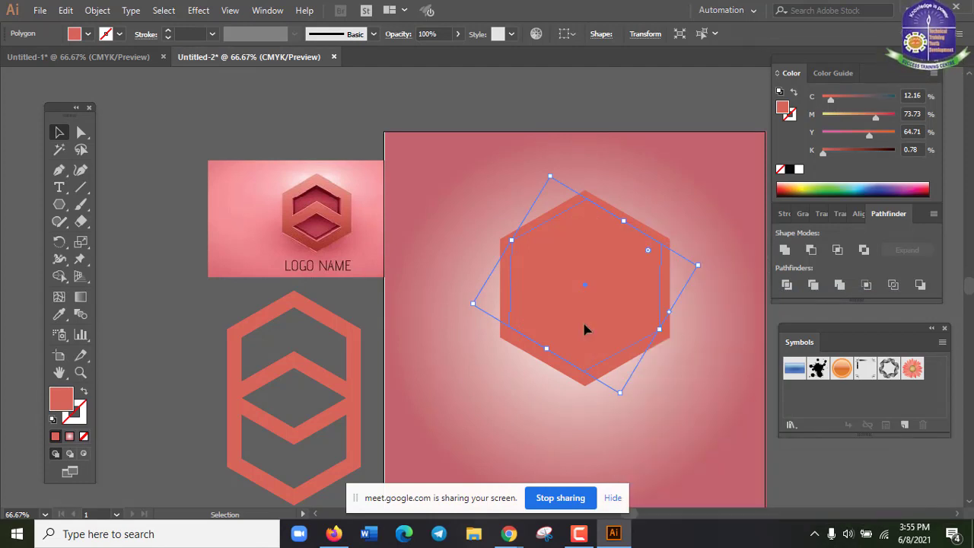
key(a)
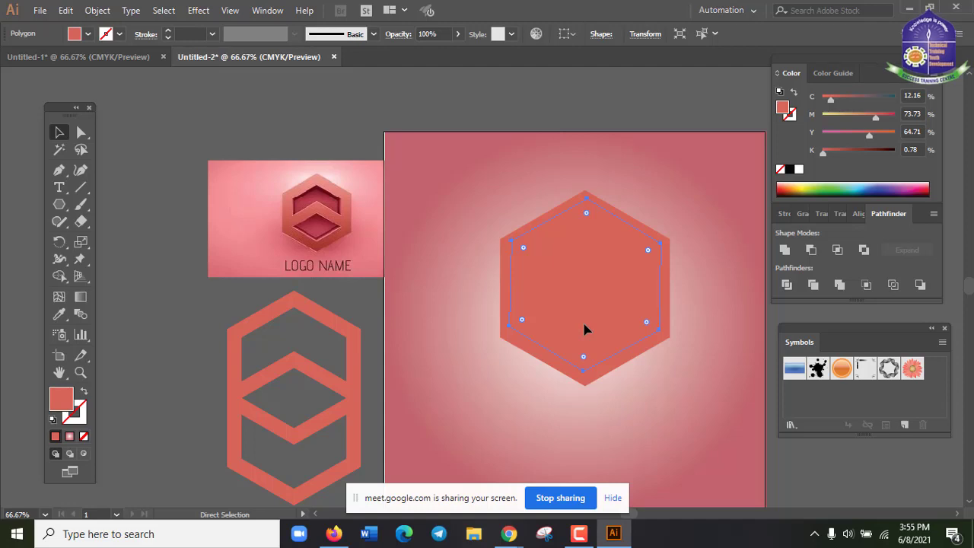
key(ctrl+shift+bracketleft)
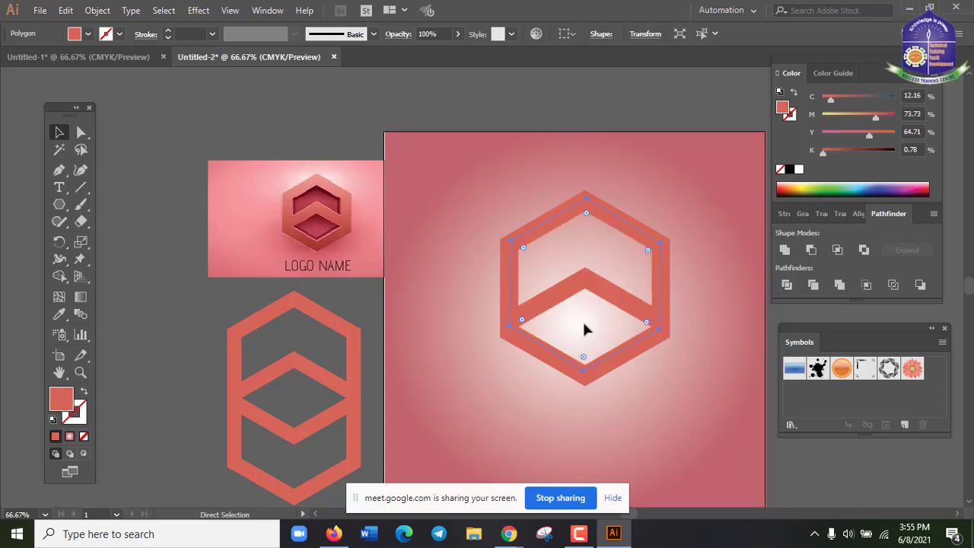
key(ctrl+z)
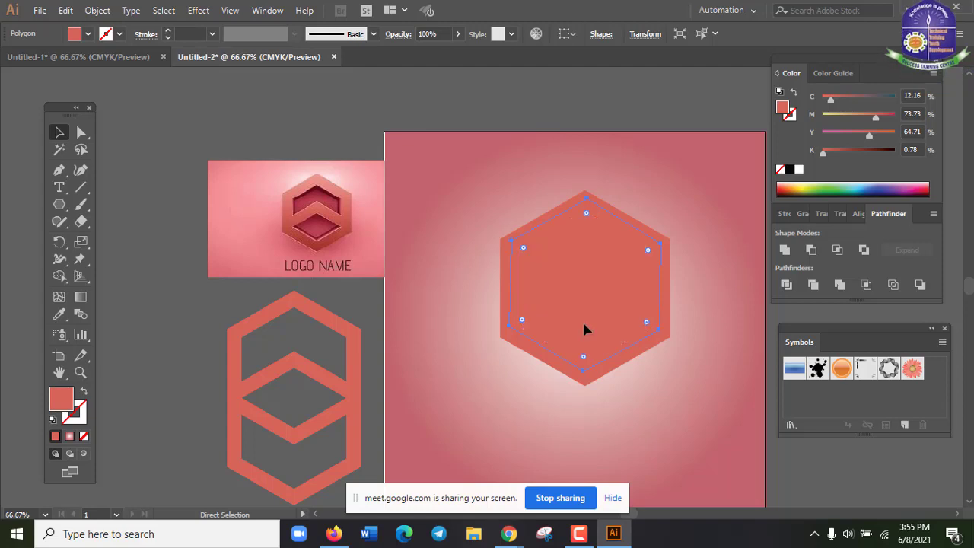
key(v)
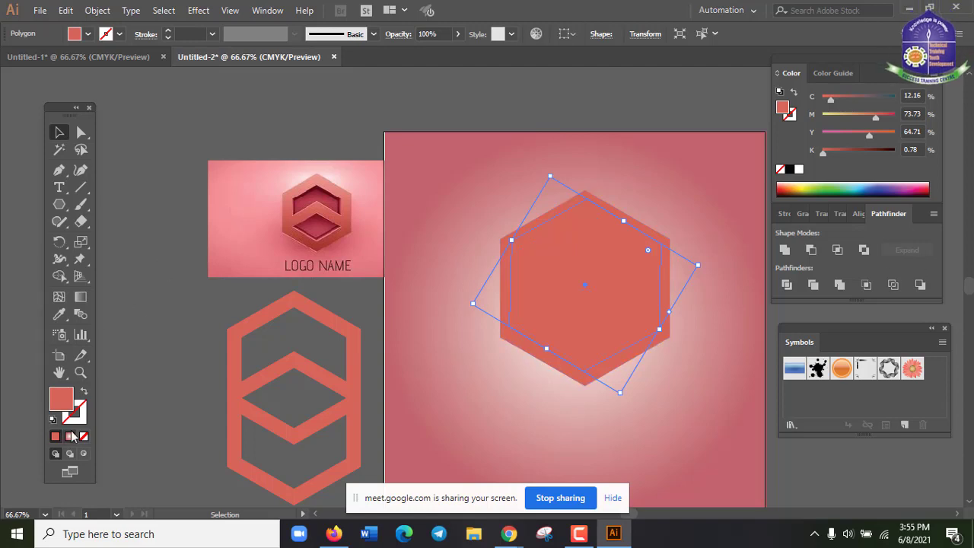
Step: Fill the inner hexagon with a dark red of about C 29, M 88, Y 83, K 28
double_click(63, 401)
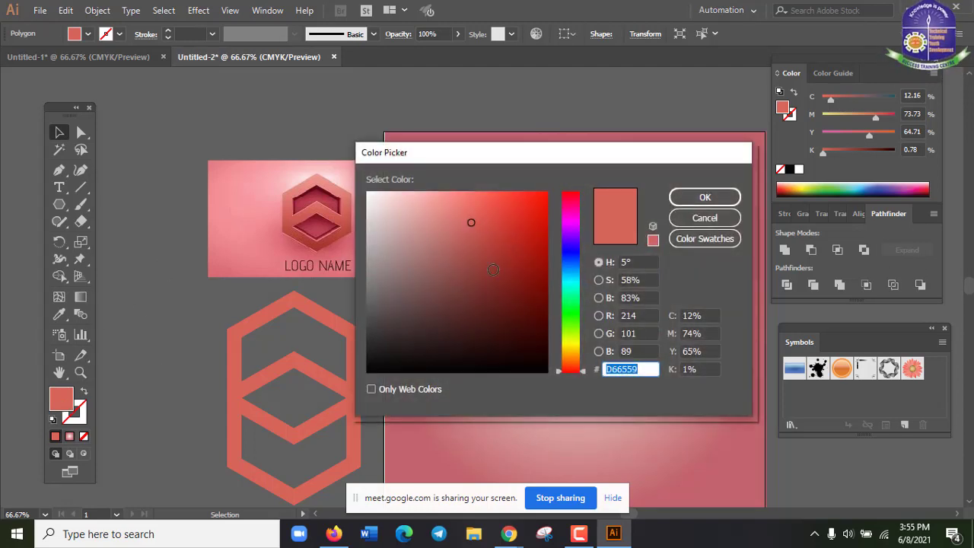
click(493, 270)
click(704, 197)
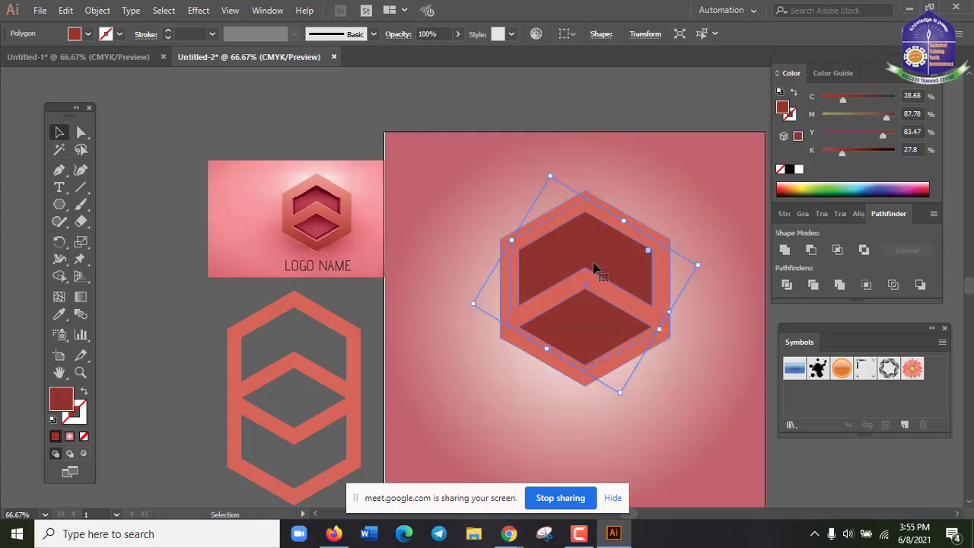
click(669, 402)
click(621, 263)
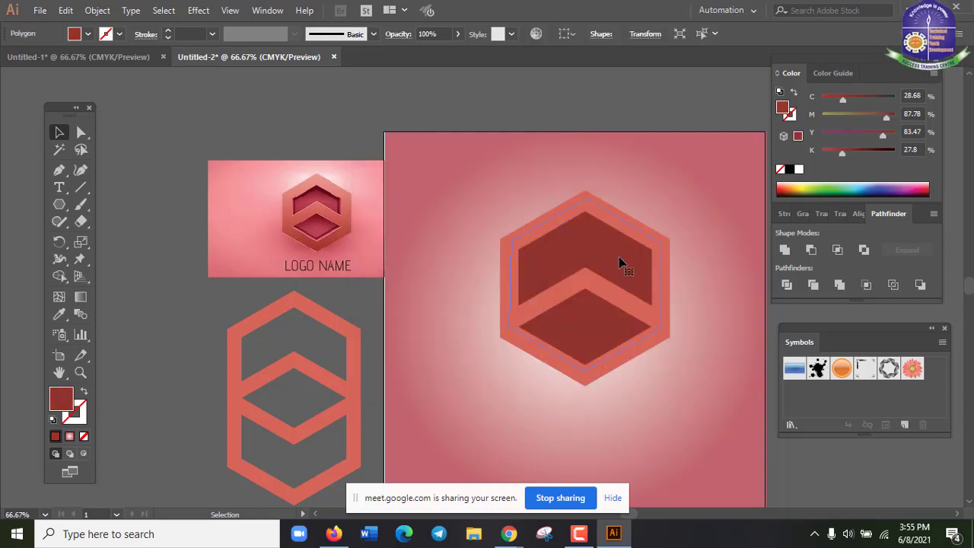
click(695, 210)
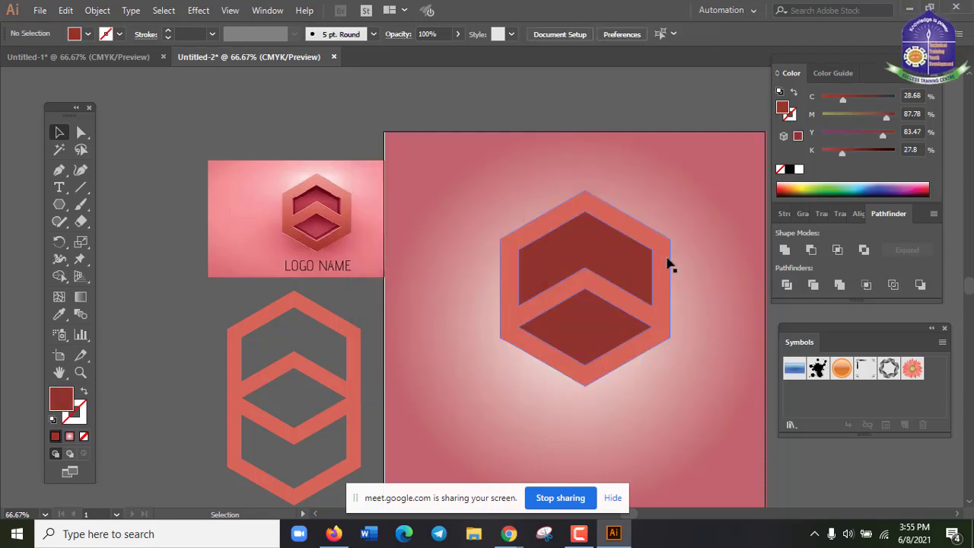
Step: Try moving the hexagonal frame off the dark red hexagon and return it to its place
drag(669, 264, 689, 320)
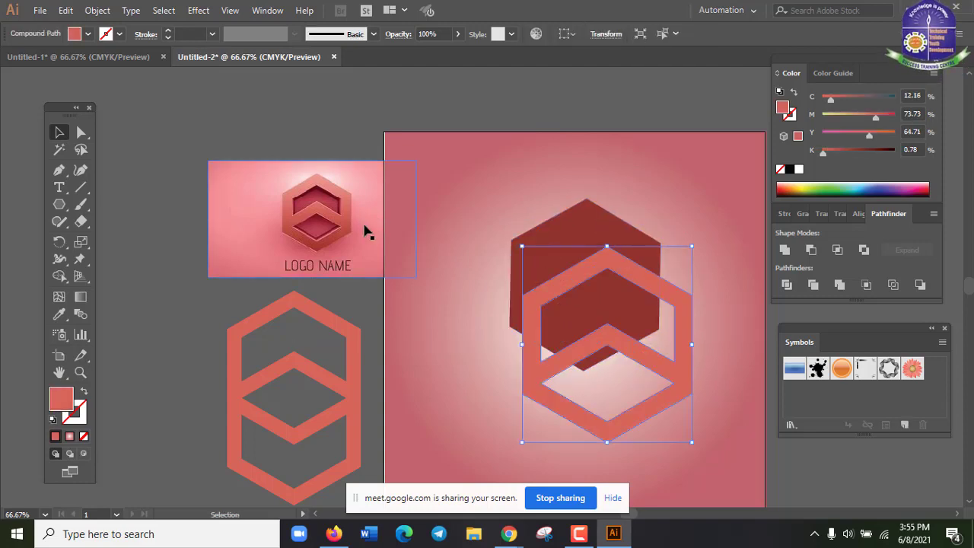
drag(687, 320, 660, 259)
key(ctrl+z)
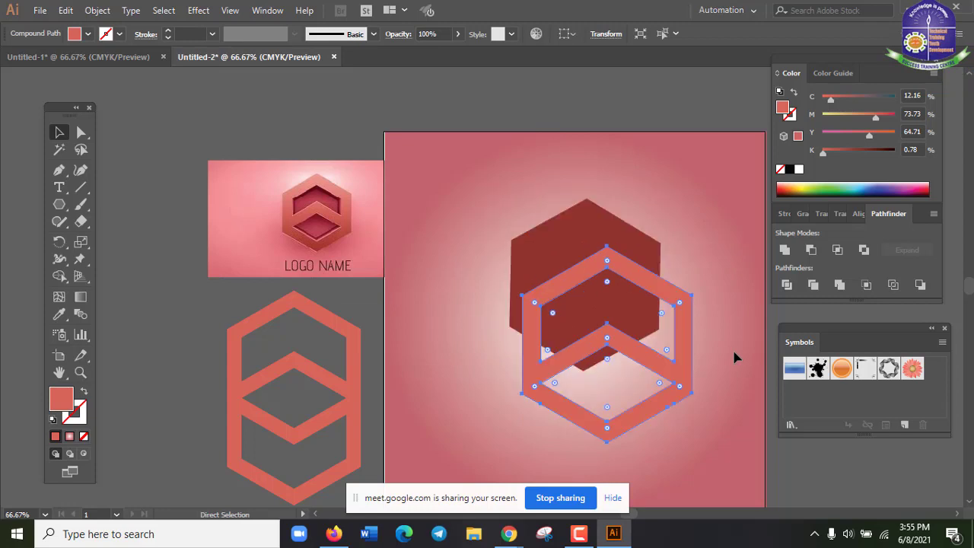
key(ctrl+shift+z)
click(704, 353)
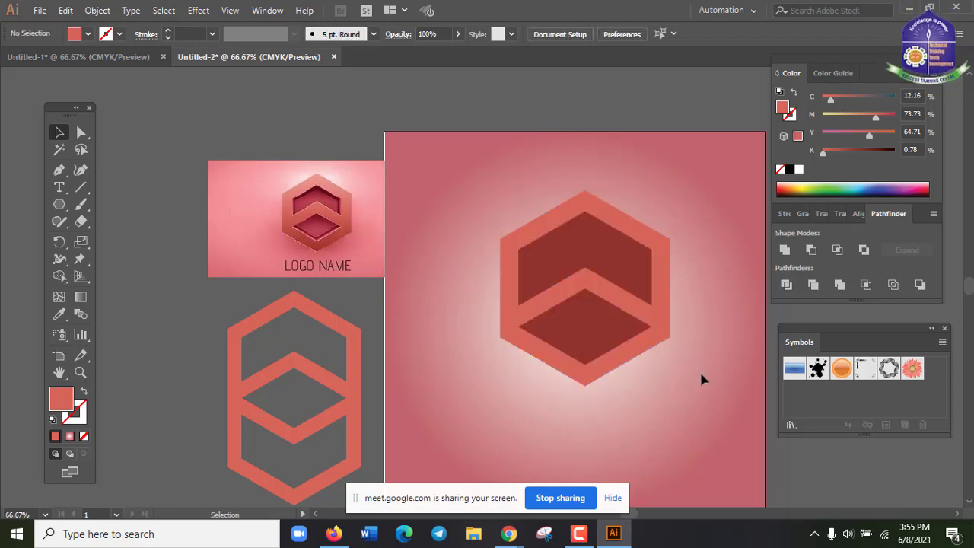
Step: Recolour the inner hexagon with the crimson sampled by Eyedropper from the recessed area of the reference logo
click(583, 247)
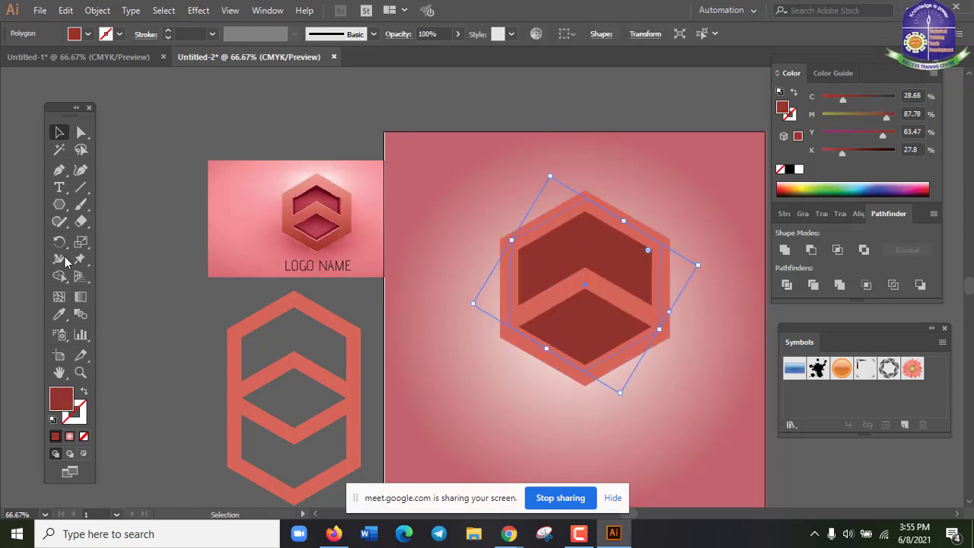
click(58, 313)
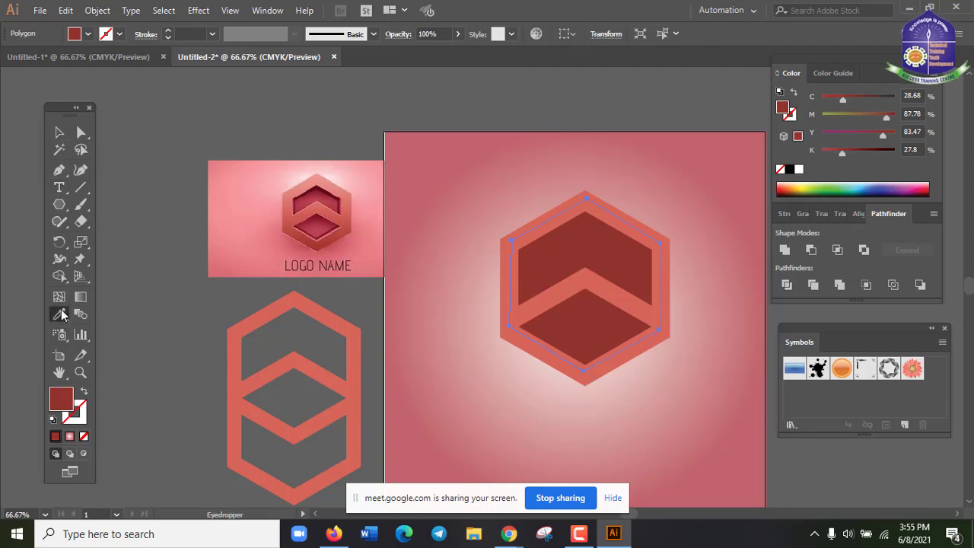
click(305, 202)
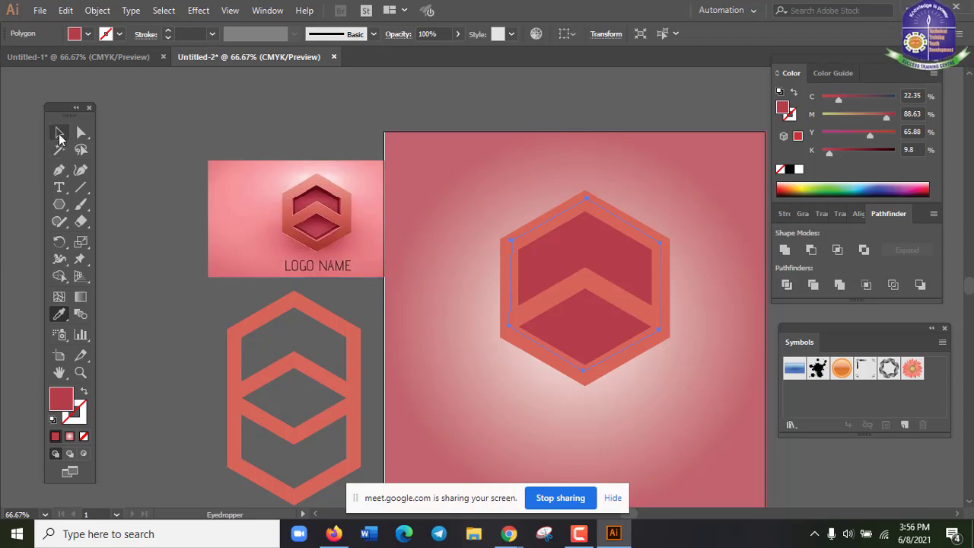
click(61, 134)
click(615, 386)
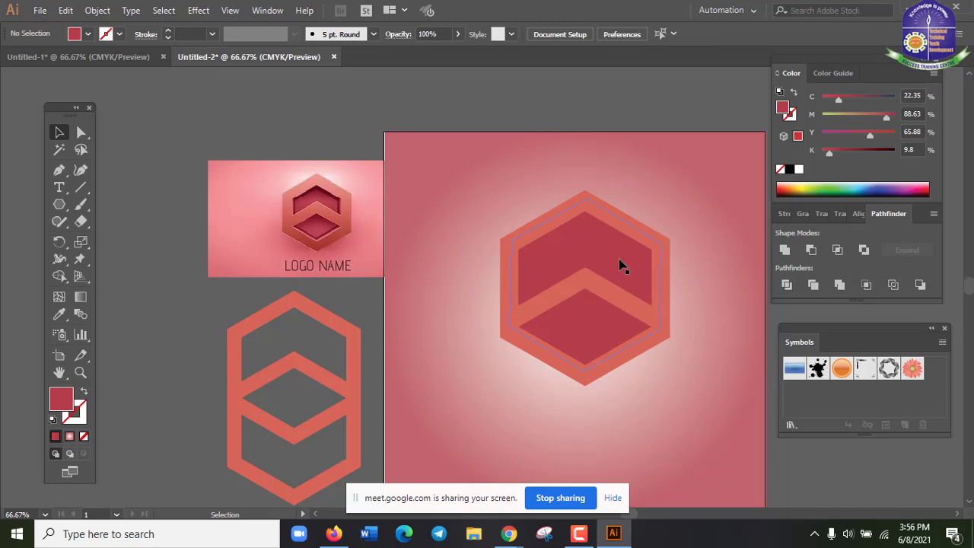
Step: Try shifting the crimson hexagon out from behind the frame and undo the move
click(570, 261)
key(ctrl+shift+a)
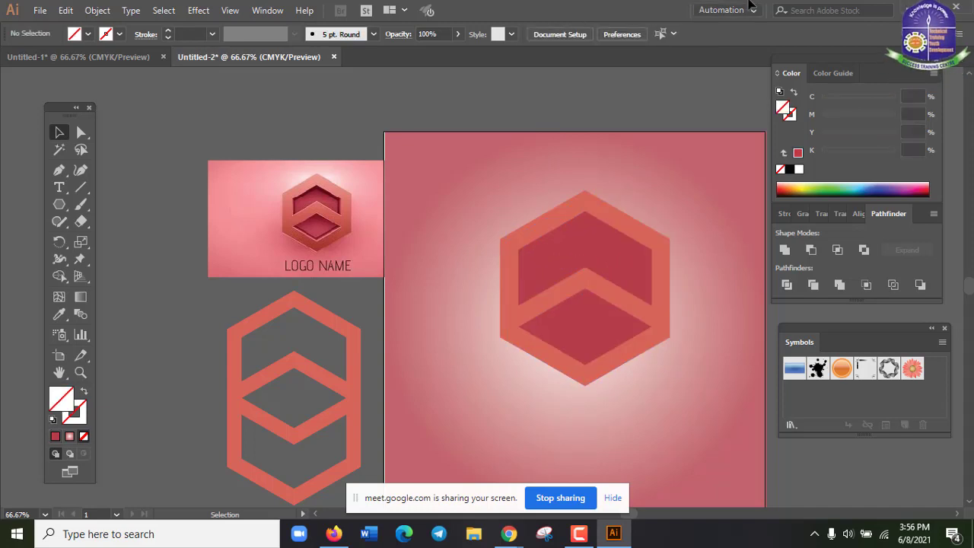
click(621, 262)
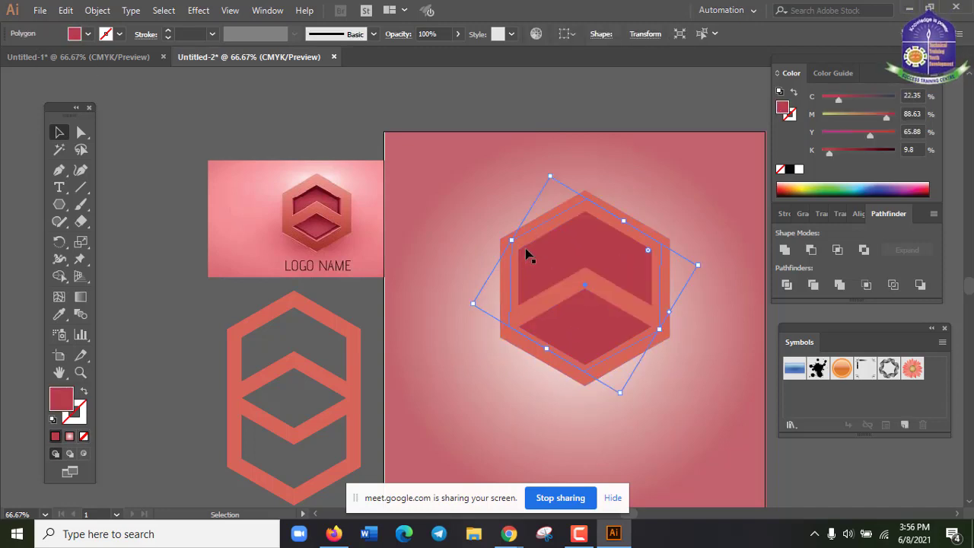
drag(537, 265, 562, 300)
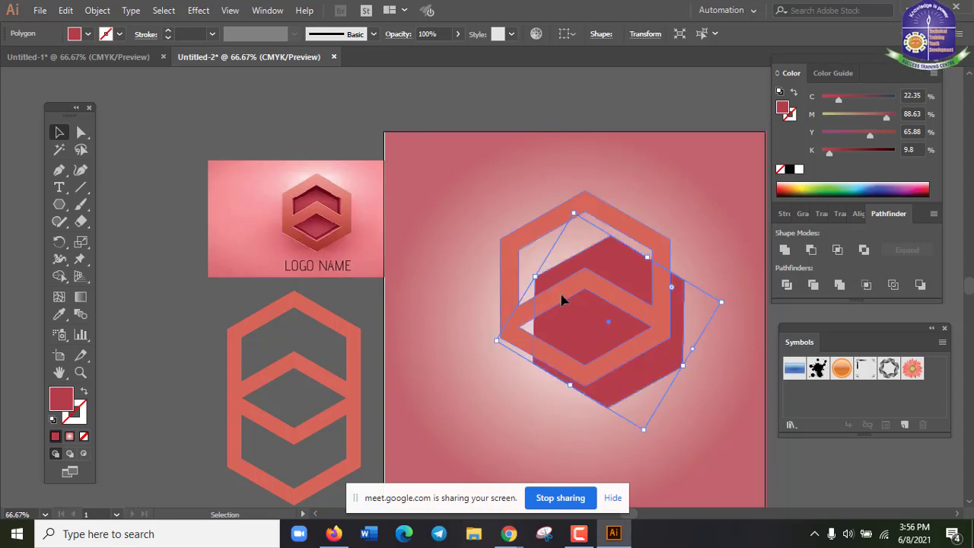
key(ctrl+z)
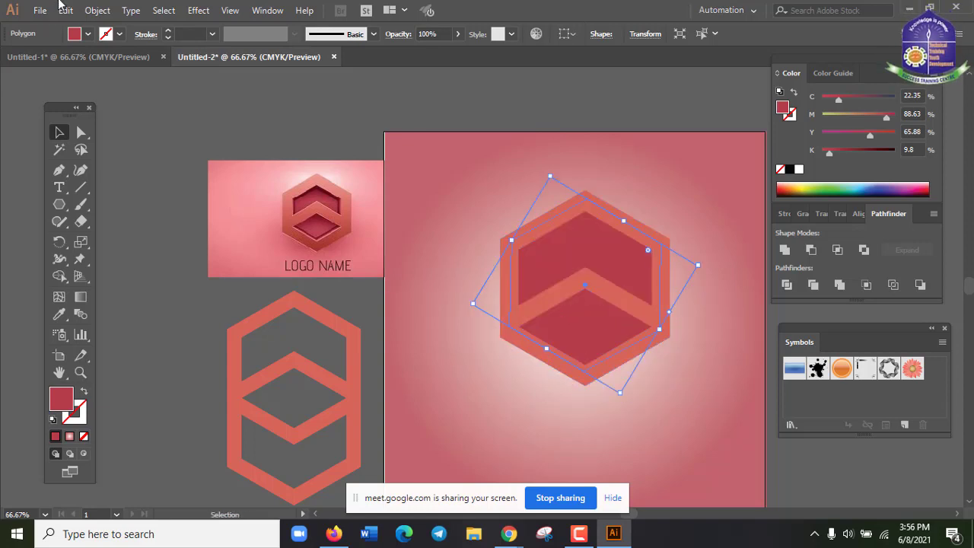
Step: Give the inner hexagon a dark brown stroke with colour 4F2A28
click(116, 35)
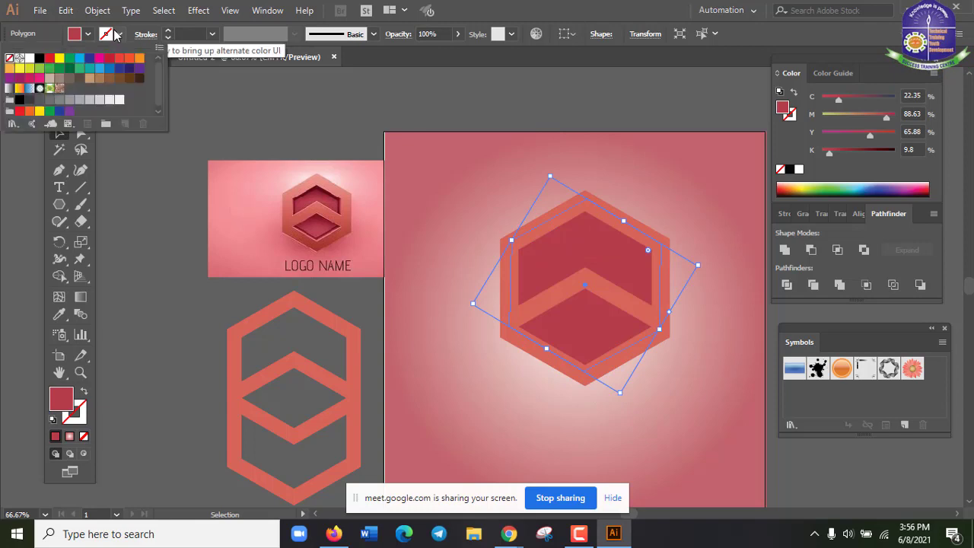
click(119, 35)
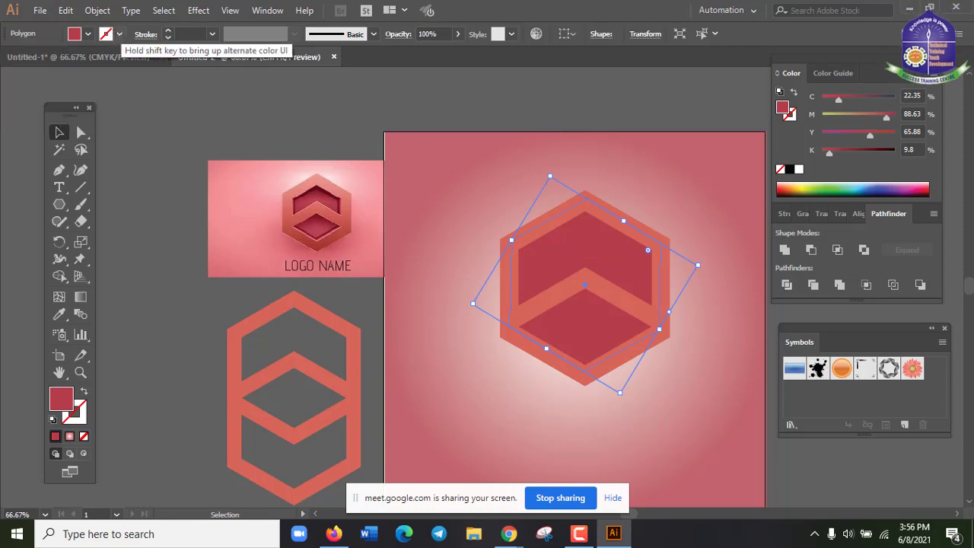
double_click(80, 421)
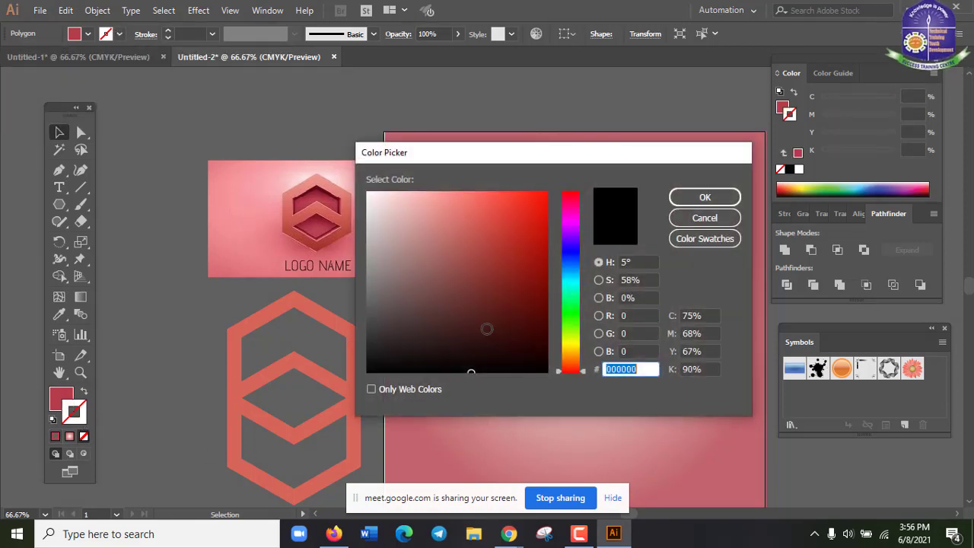
click(473, 312)
mouse_move(473, 312)
mouse_down()
mouse_move(457, 296)
mouse_move(458, 316)
mouse_up()
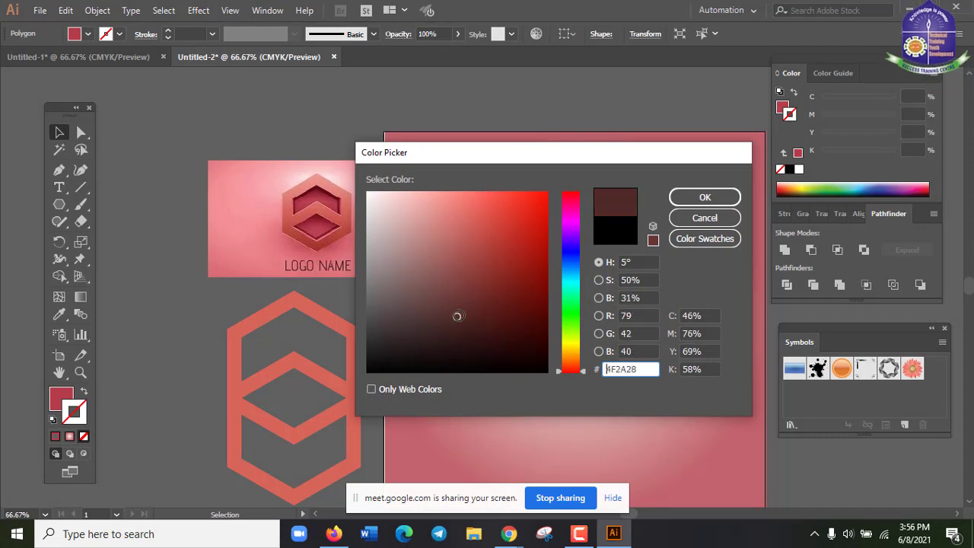
click(687, 199)
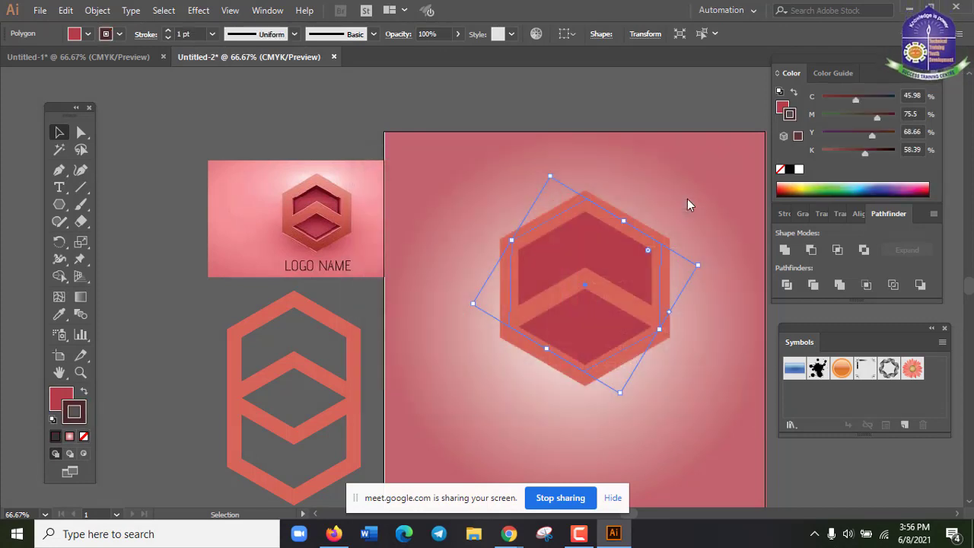
Step: Increase the inner hexagon's stroke weight to 22 pt and deselect it
click(168, 33)
click(169, 33)
click(169, 32)
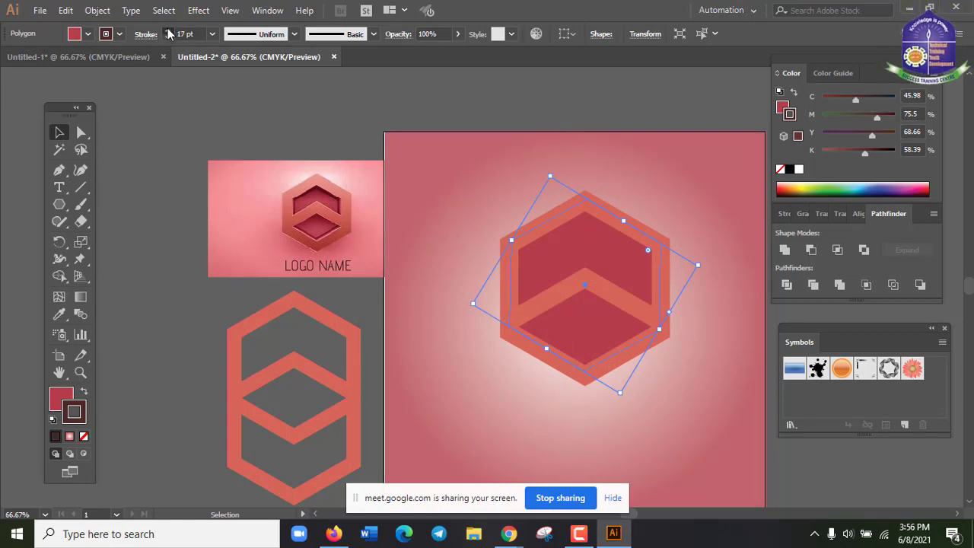
click(664, 405)
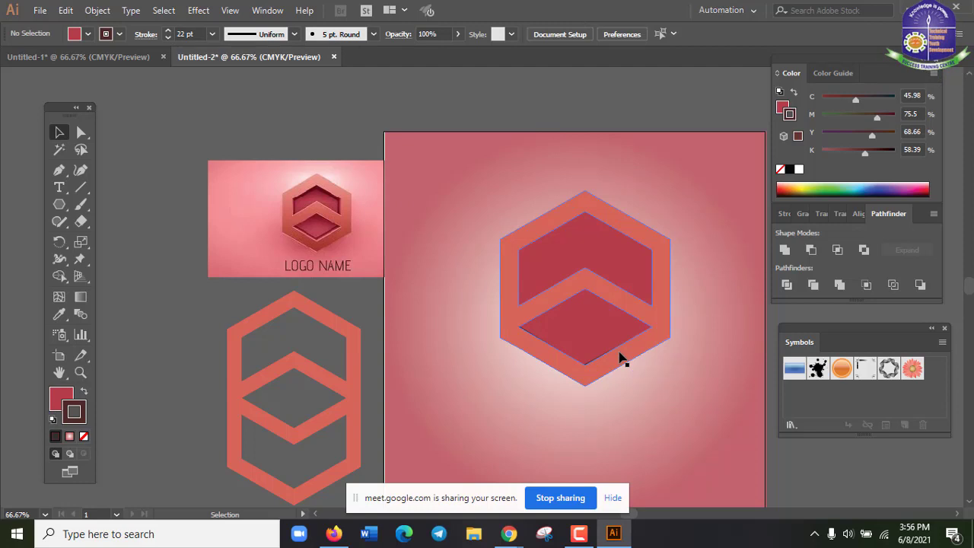
drag(620, 358, 638, 385)
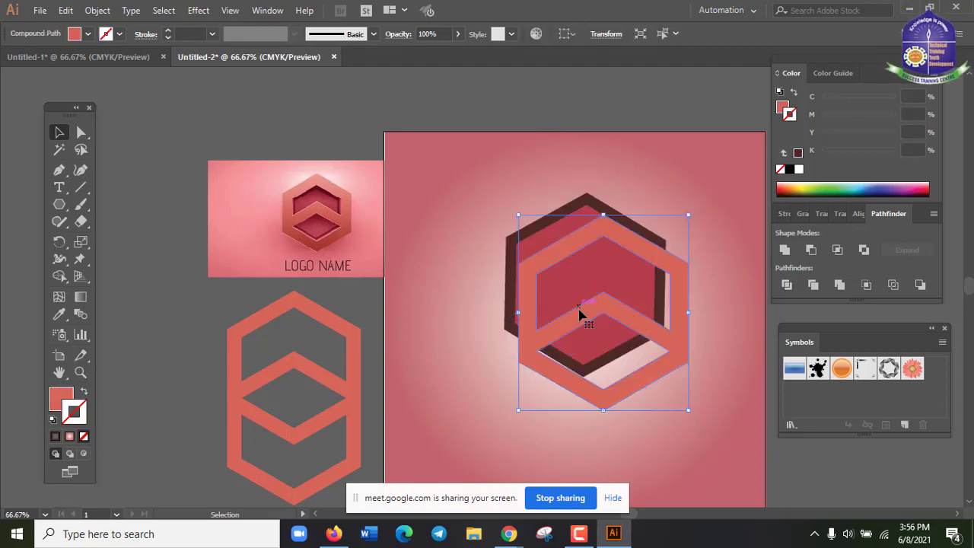
key(ctrl+z)
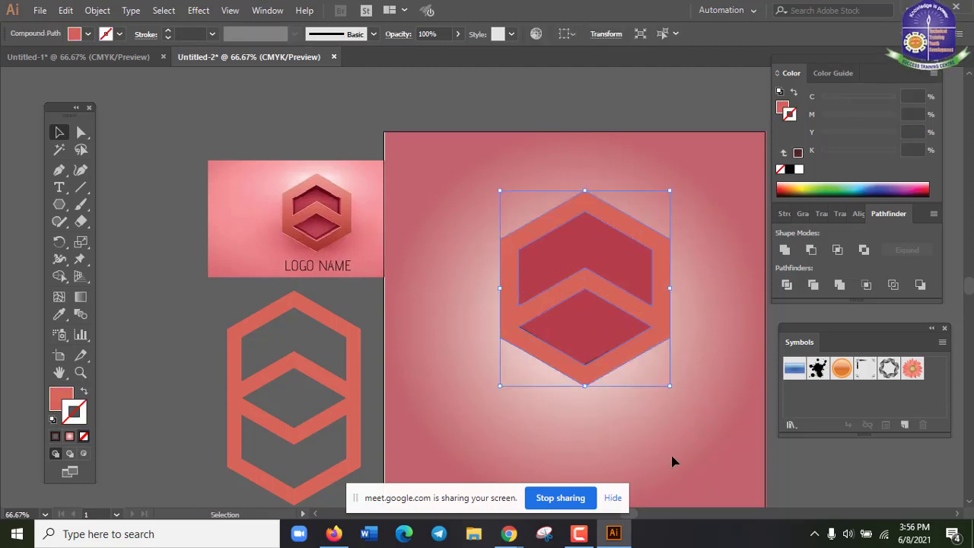
click(675, 459)
Step: Scale the crimson hexagon down slightly and nudge it downward so its dark stroke shows evenly inside the coral frame
click(609, 318)
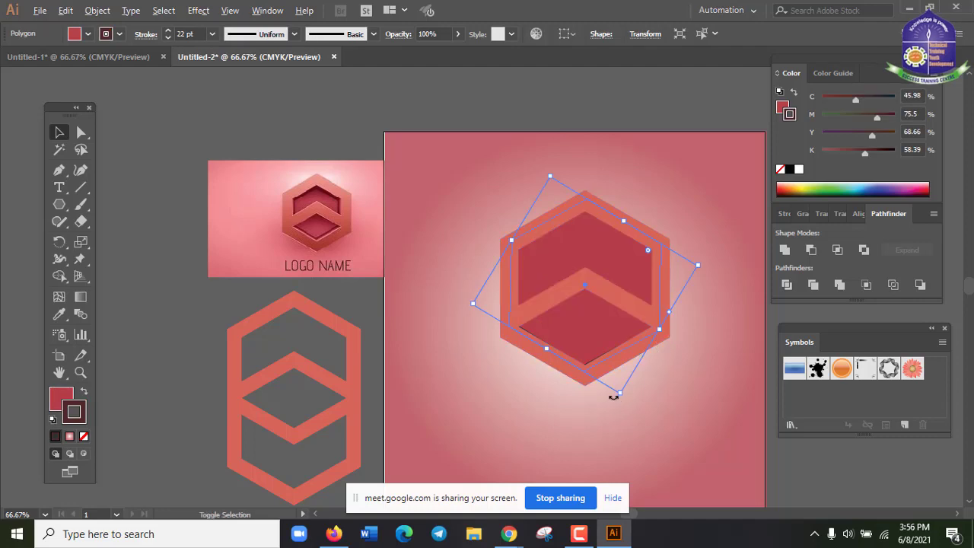
drag(621, 394, 617, 387)
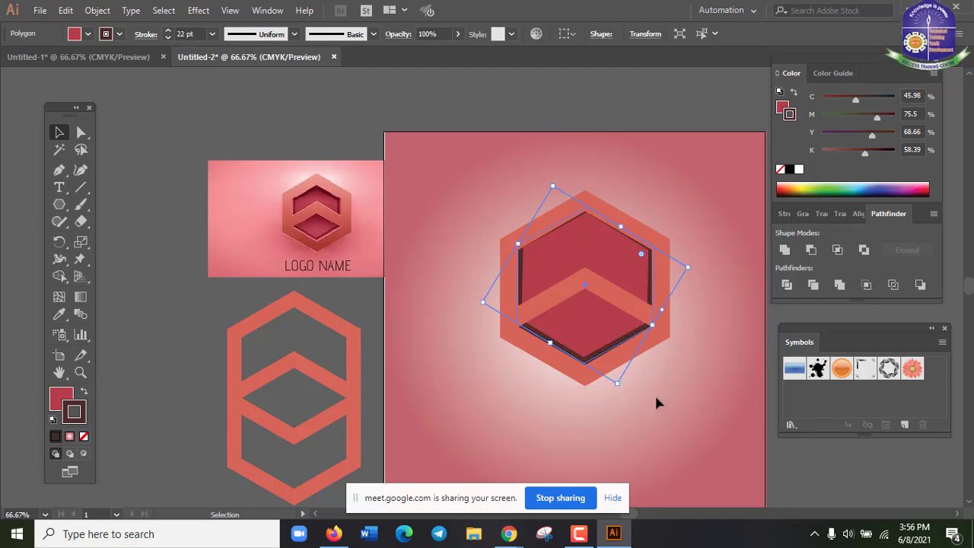
key(Down)
key(Down)
key(Down)
key(Down)
key(Down)
key(Down)
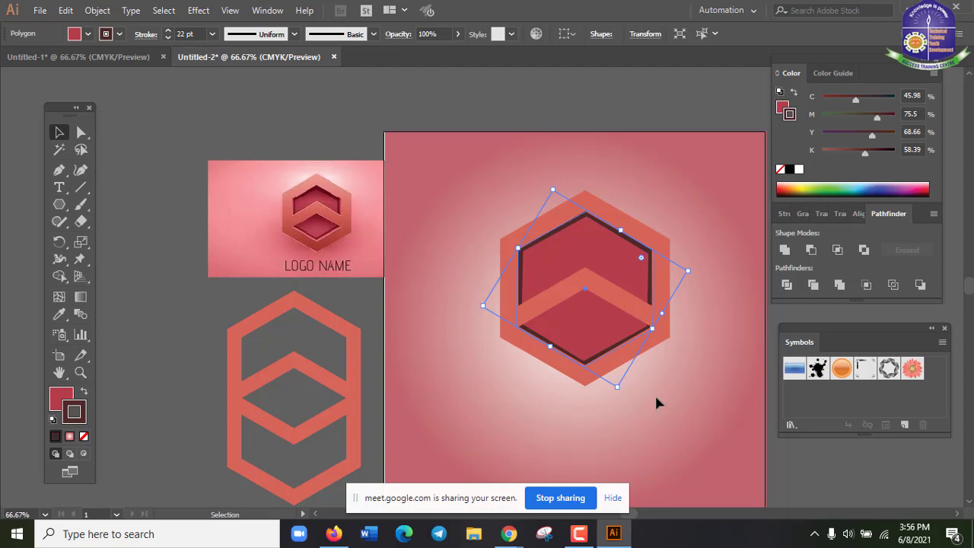
click(654, 387)
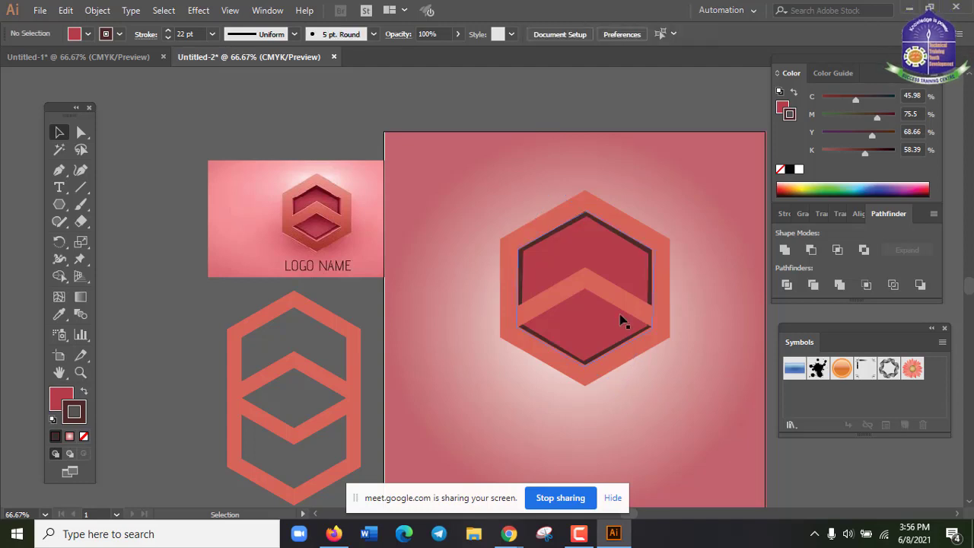
Step: Lighten the crimson hexagon's stroke to brown 633A39 and deselect it
click(651, 273)
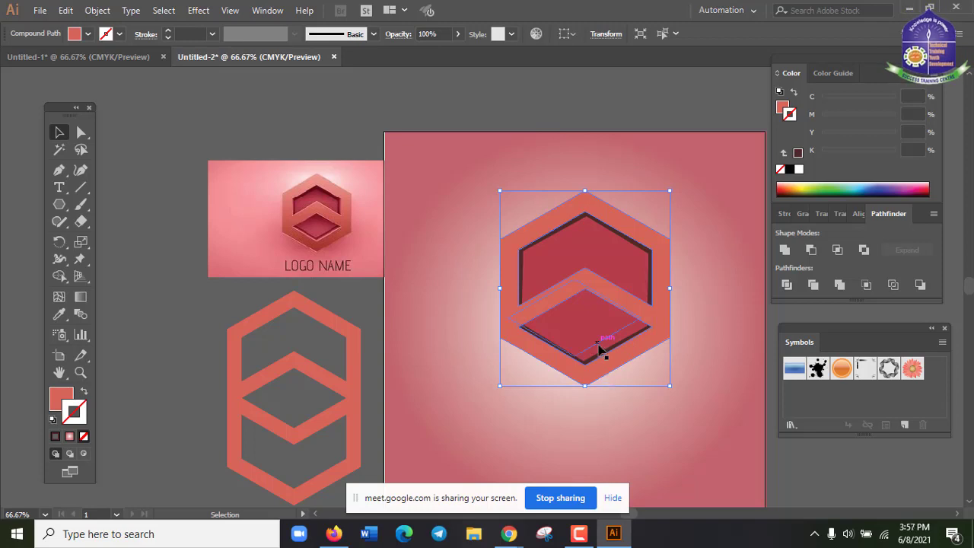
click(600, 351)
key(ctrl+shift+a)
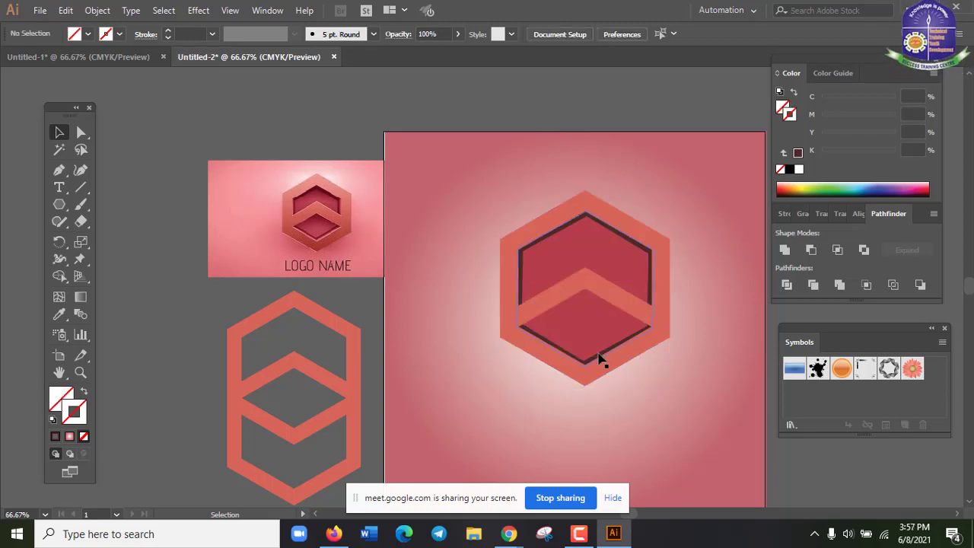
click(601, 358)
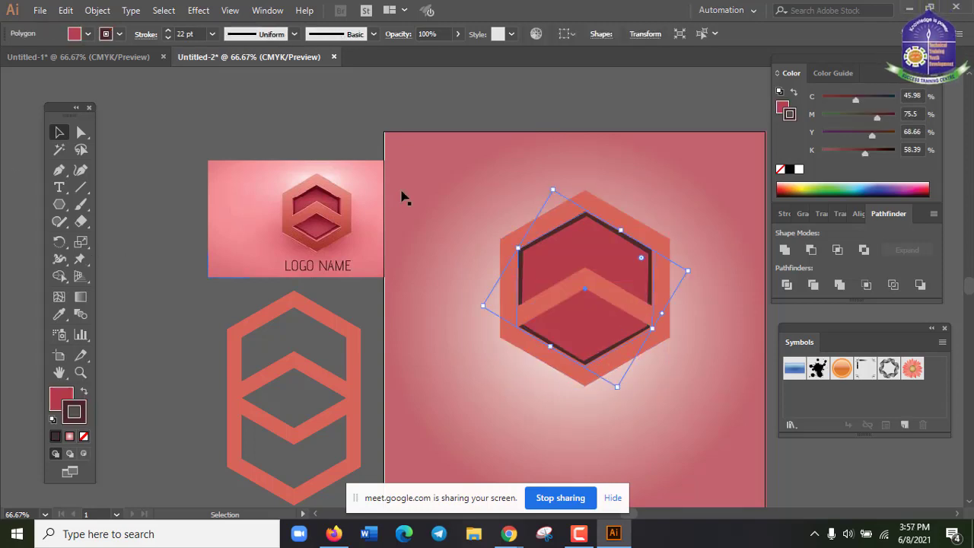
double_click(75, 411)
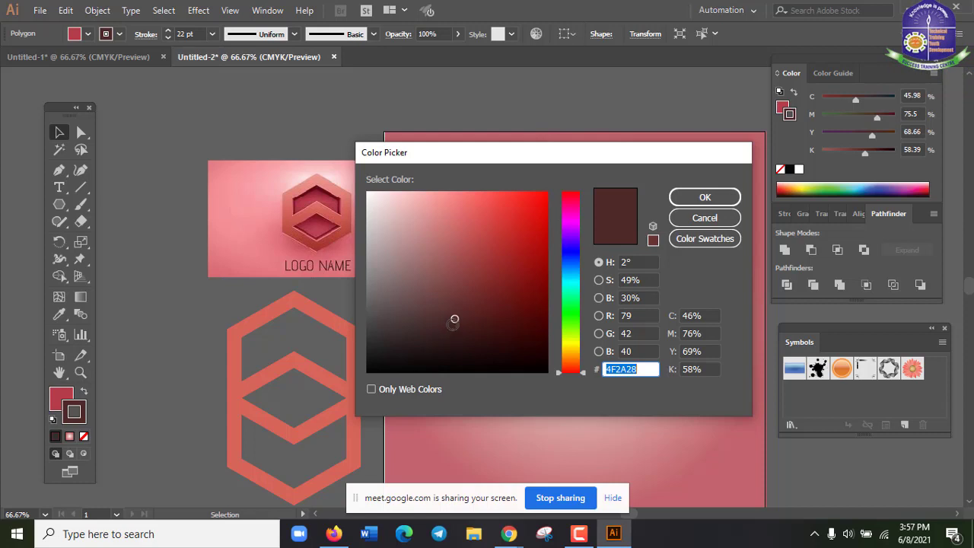
click(705, 197)
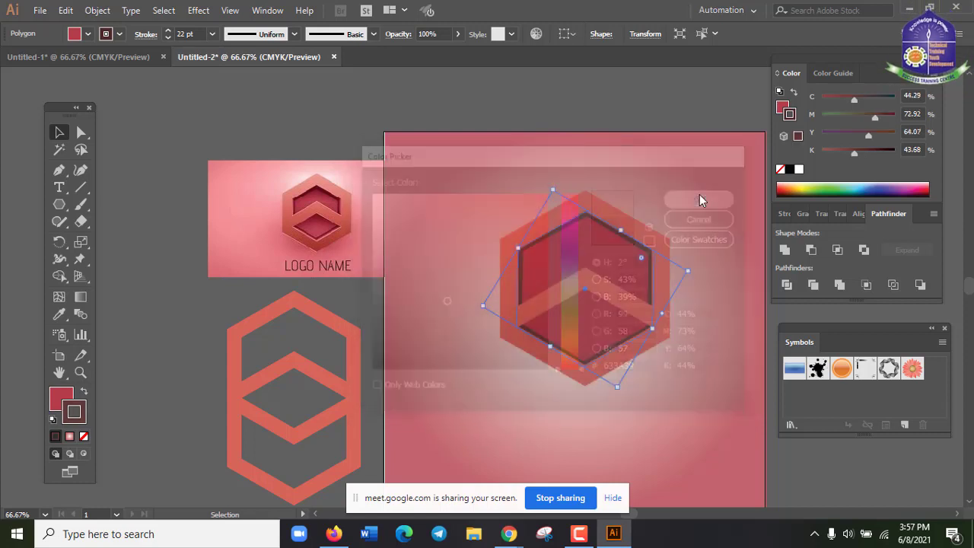
click(672, 375)
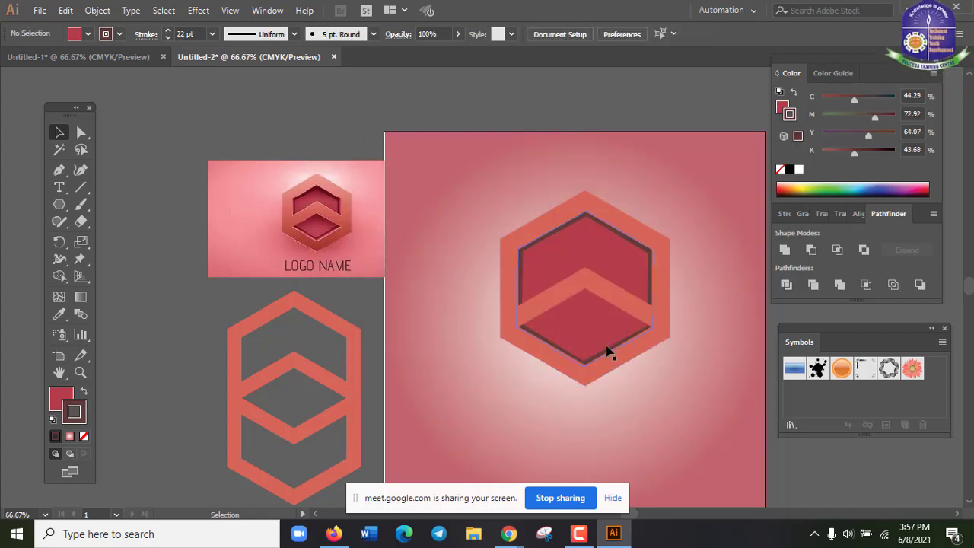
Step: Select the coral frame over the crimson hexagon and bring up the gradient settings
click(617, 255)
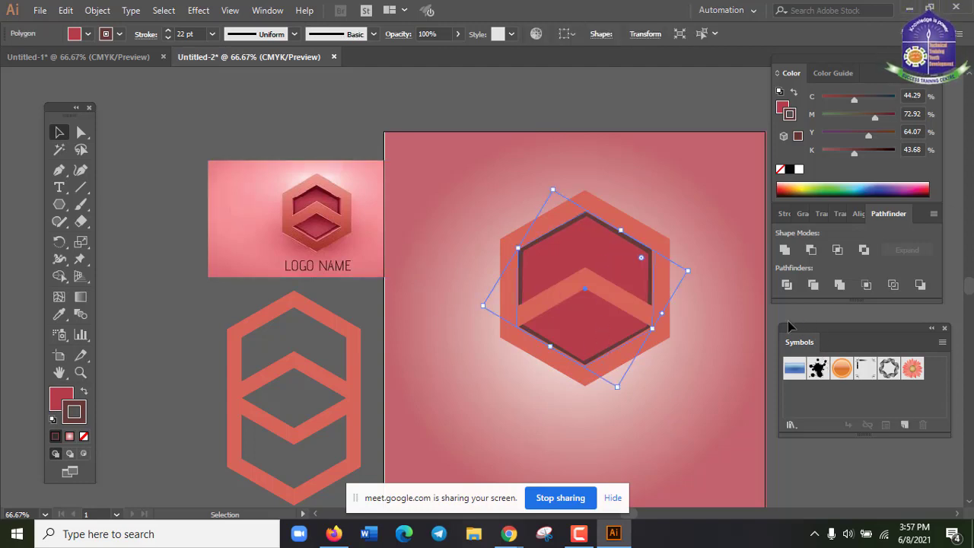
click(427, 287)
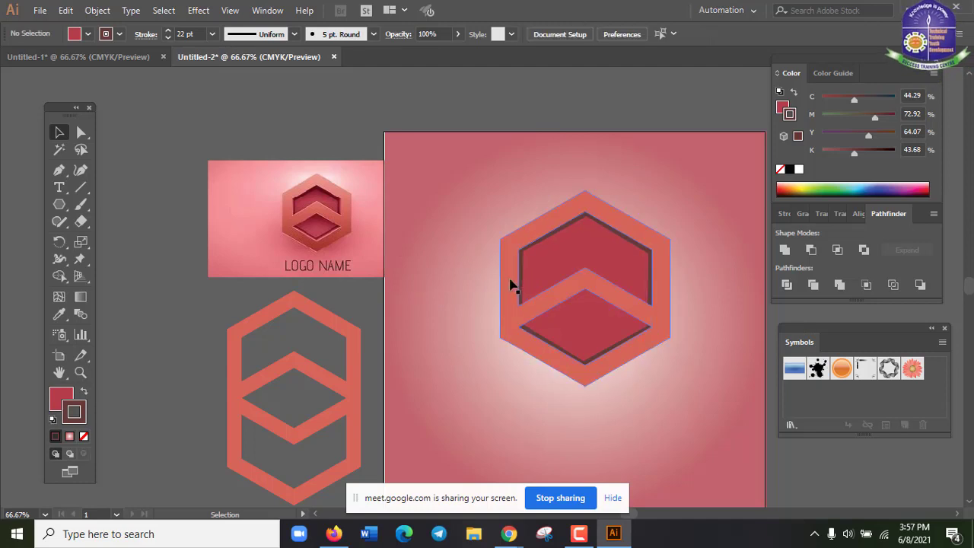
click(511, 285)
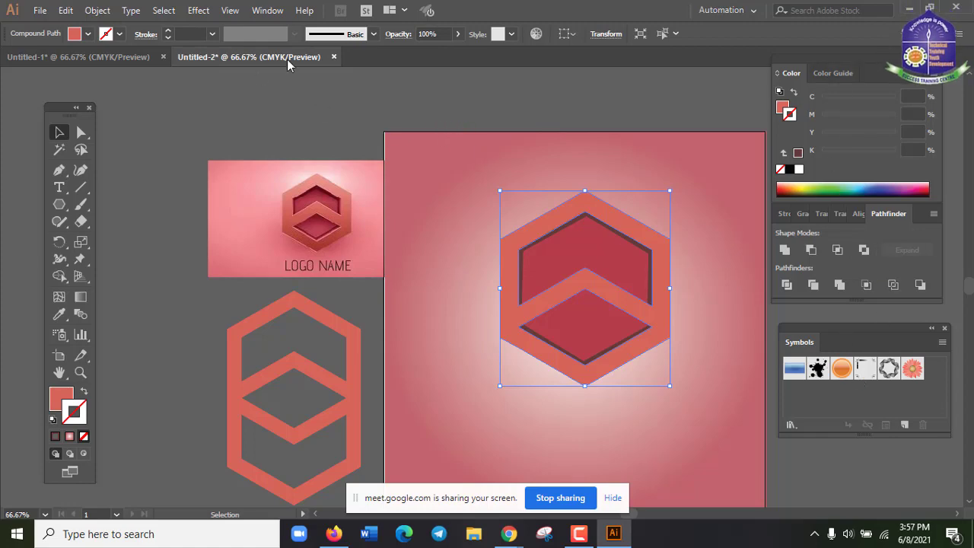
click(268, 10)
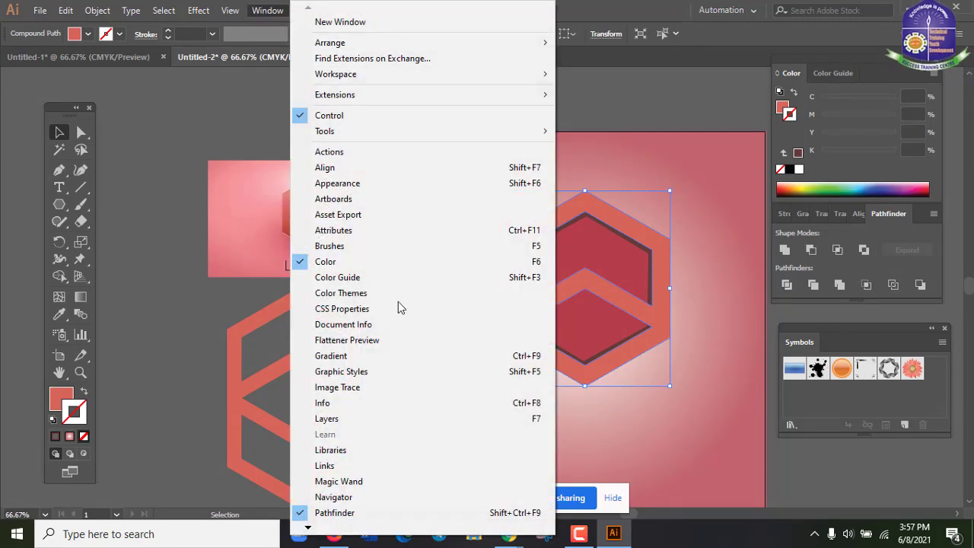
click(381, 358)
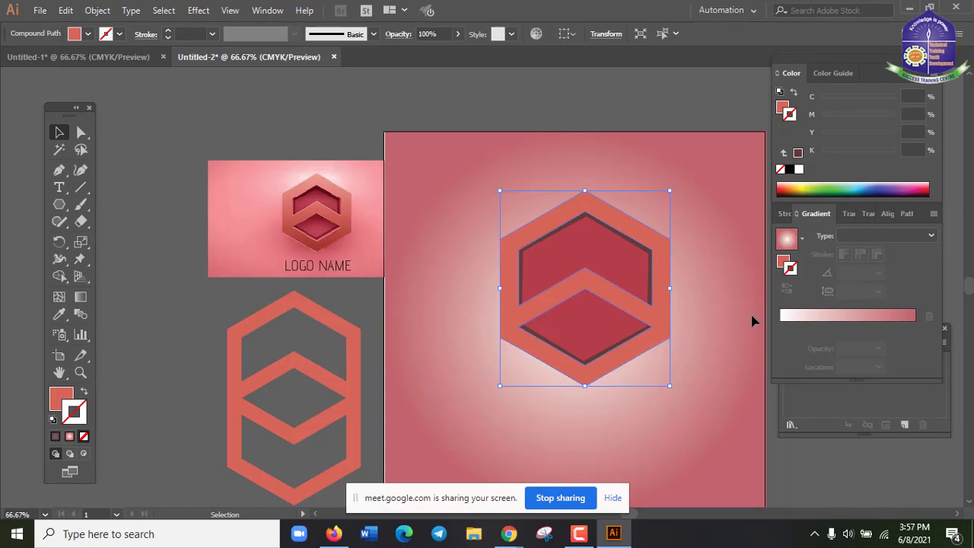
Step: Try the white-to-pink radial gradient on the coral frame's stroke, then set the stroke back to none
click(790, 273)
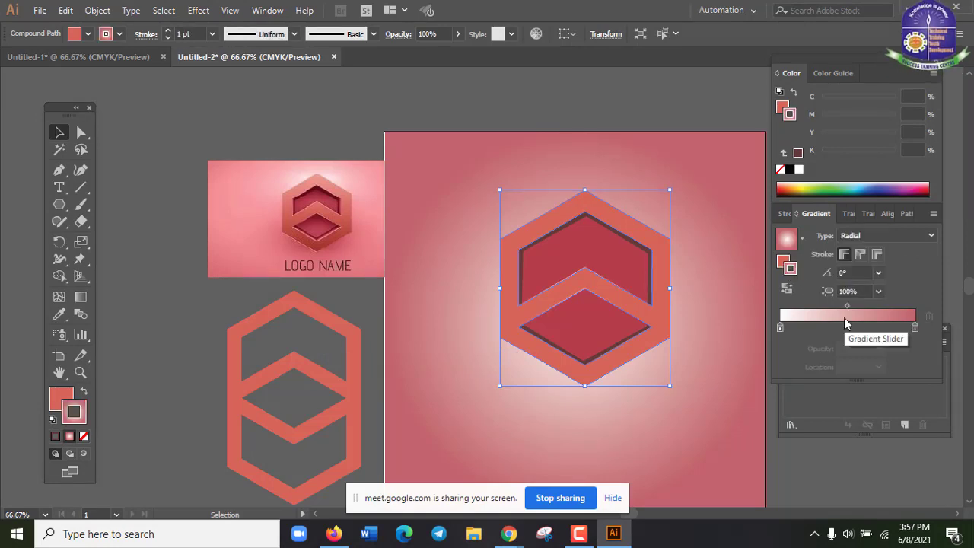
click(737, 314)
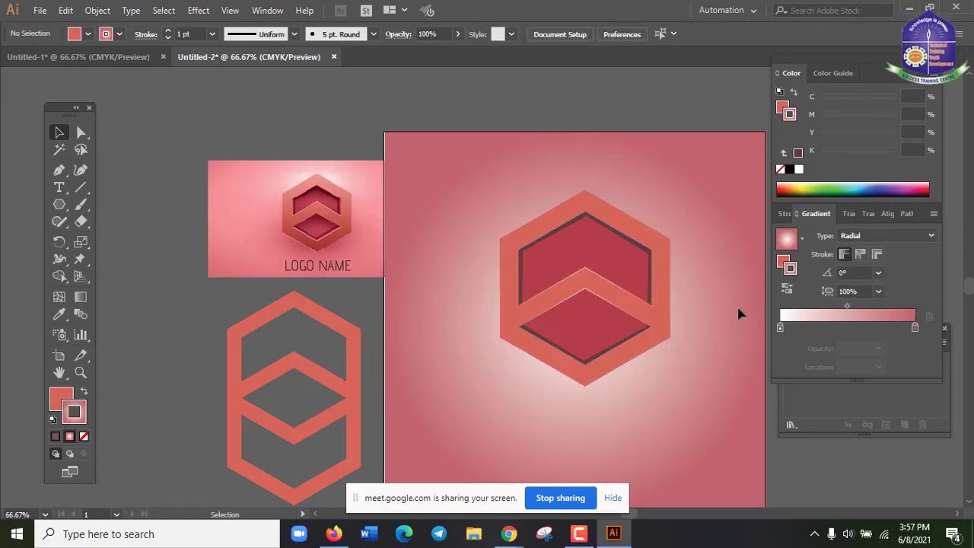
click(661, 287)
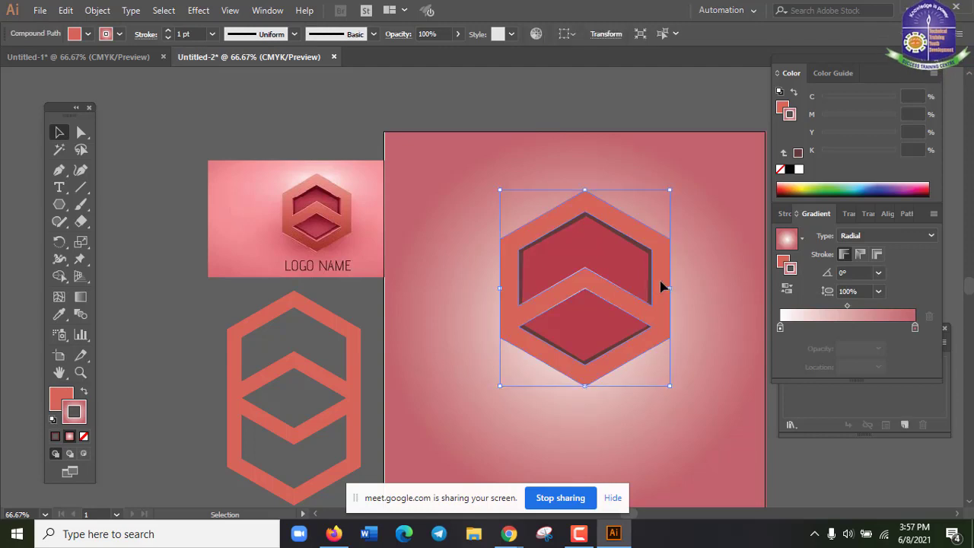
drag(660, 286, 675, 322)
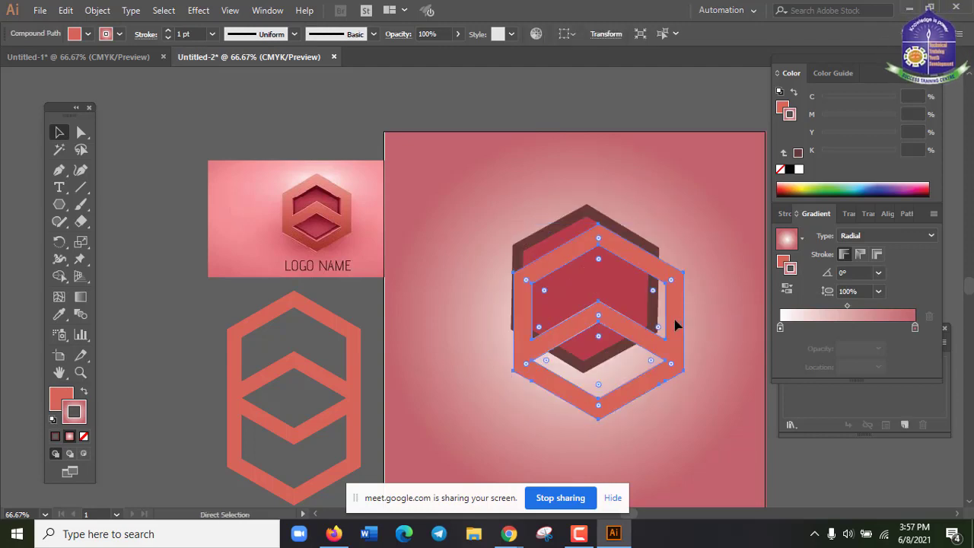
key(ctrl+z)
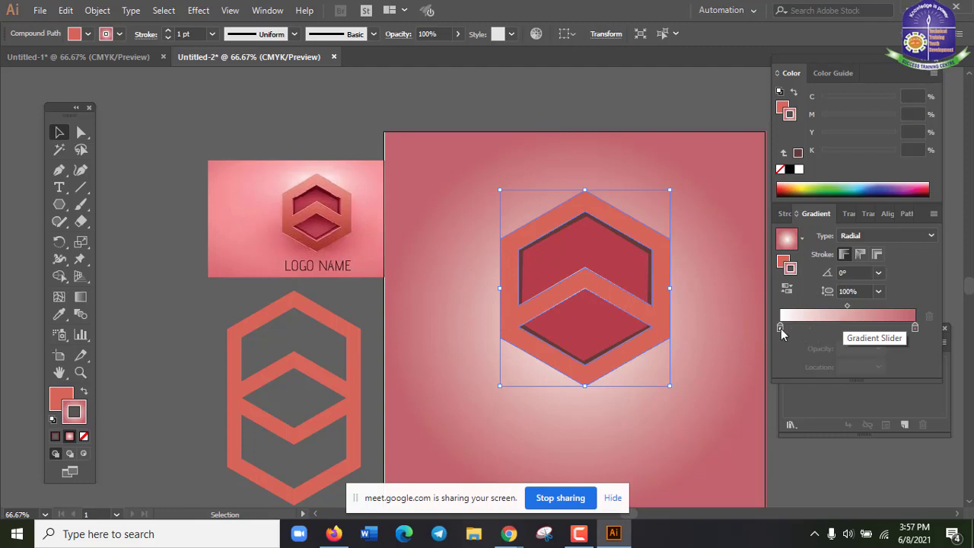
click(115, 33)
click(9, 59)
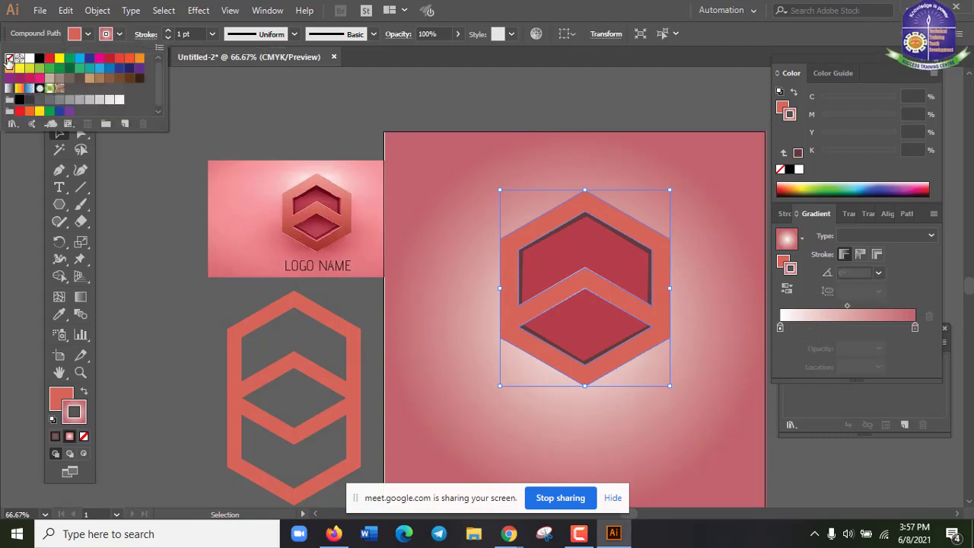
click(724, 287)
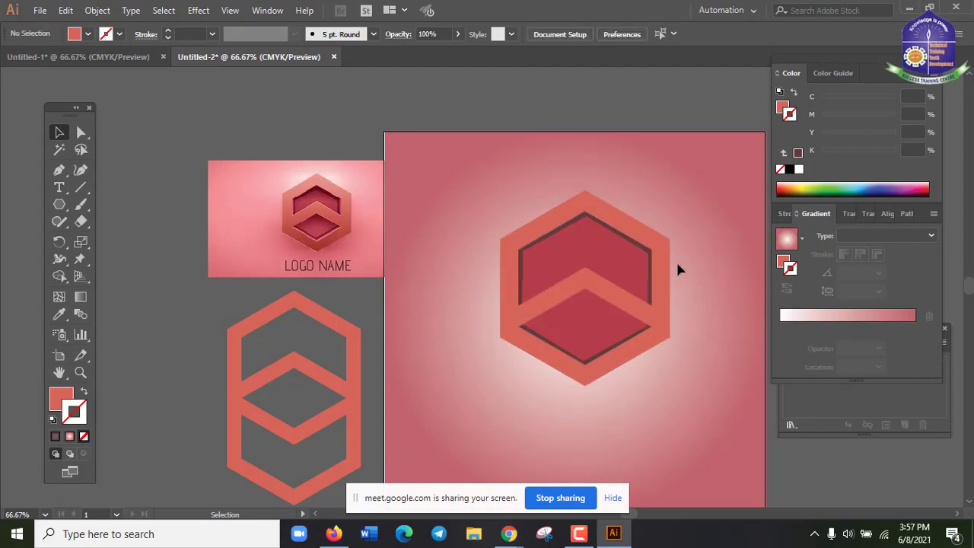
Step: Apply the radial gradient to the coral frame's stroke and move the frame down and left off the crimson hexagon
click(659, 270)
click(836, 316)
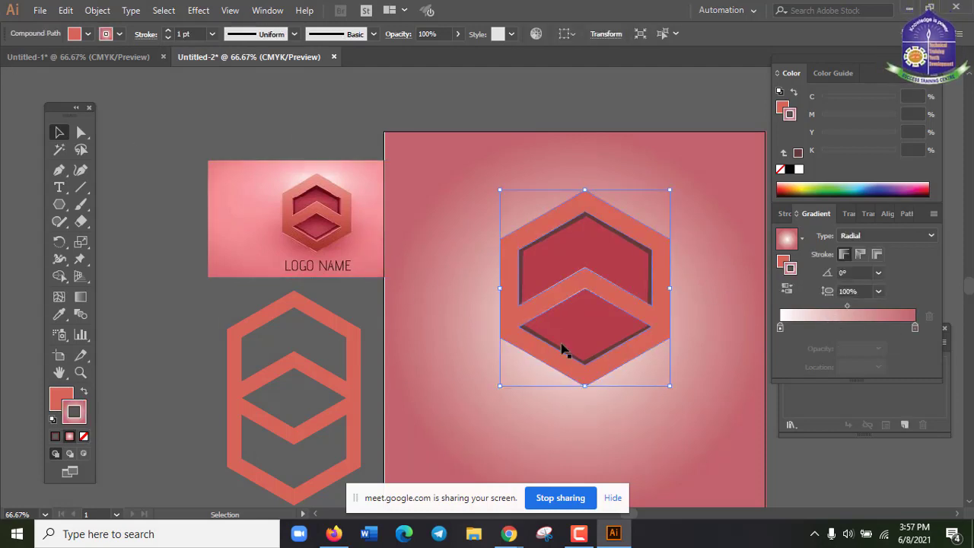
drag(508, 312, 486, 369)
click(452, 351)
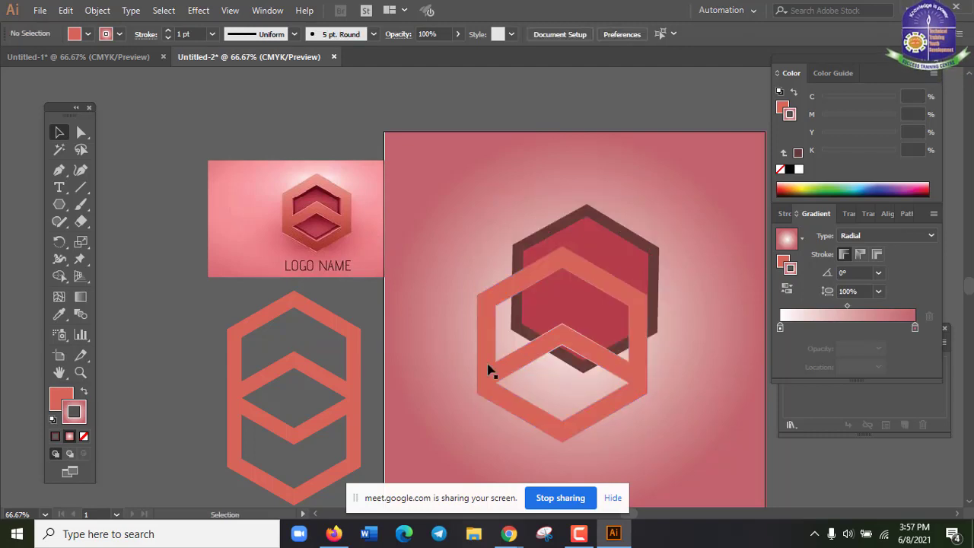
Step: Remove the gradient stroke from the shifted coral frame and deselect the frame
click(492, 366)
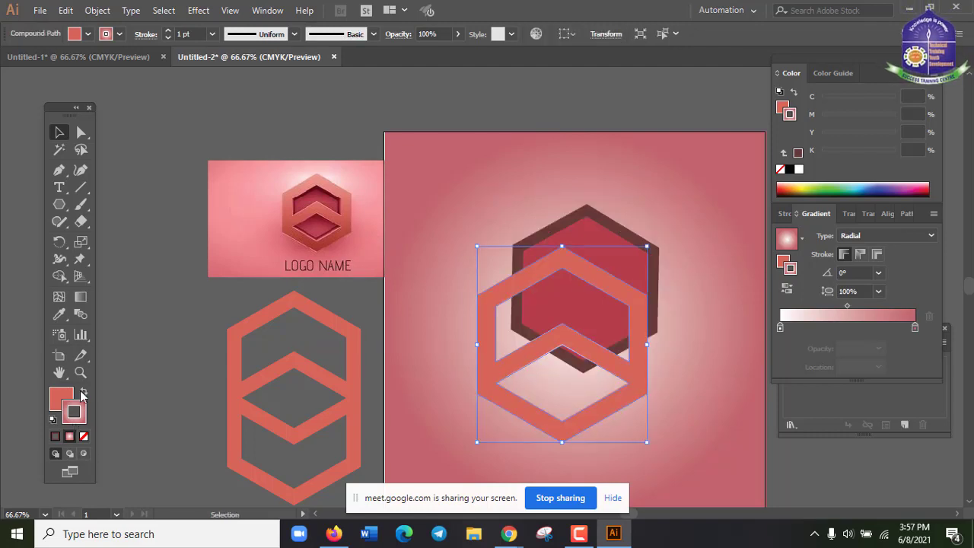
click(118, 34)
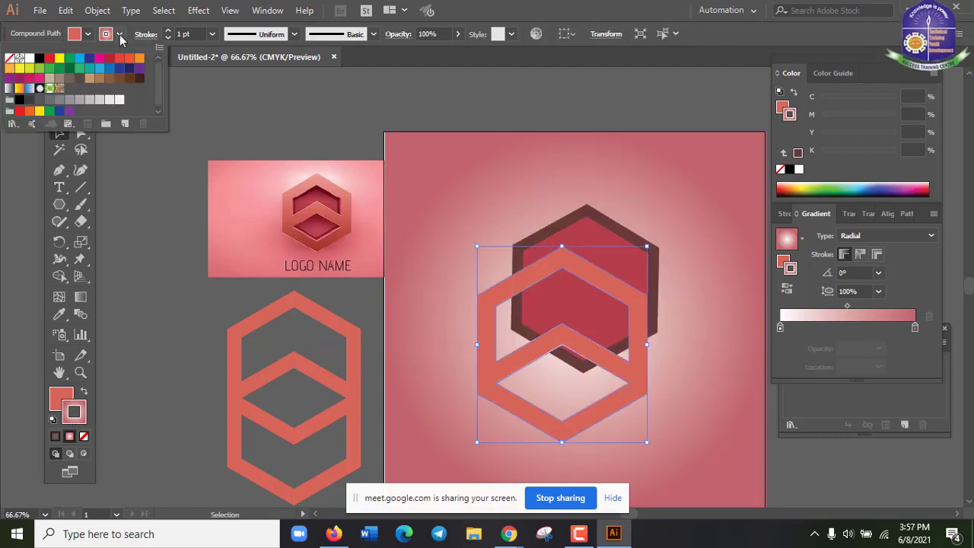
click(170, 37)
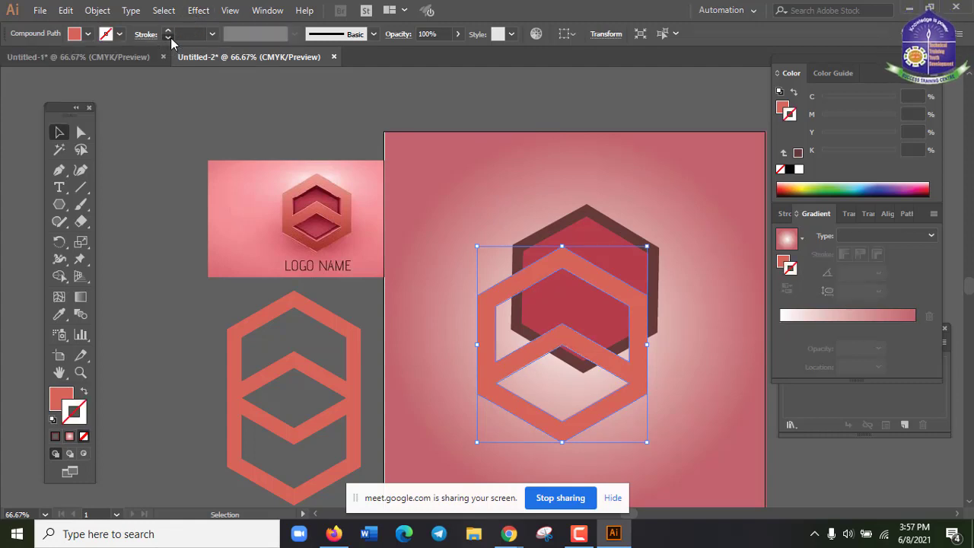
click(170, 104)
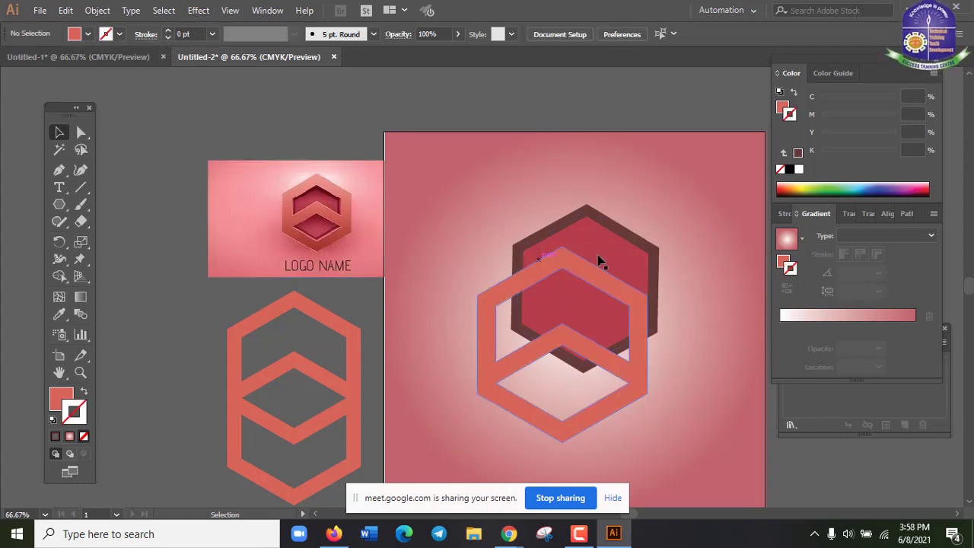
Step: Fill the shifted coral frame with the white-to-pink radial gradient and set its stroke to none
click(493, 307)
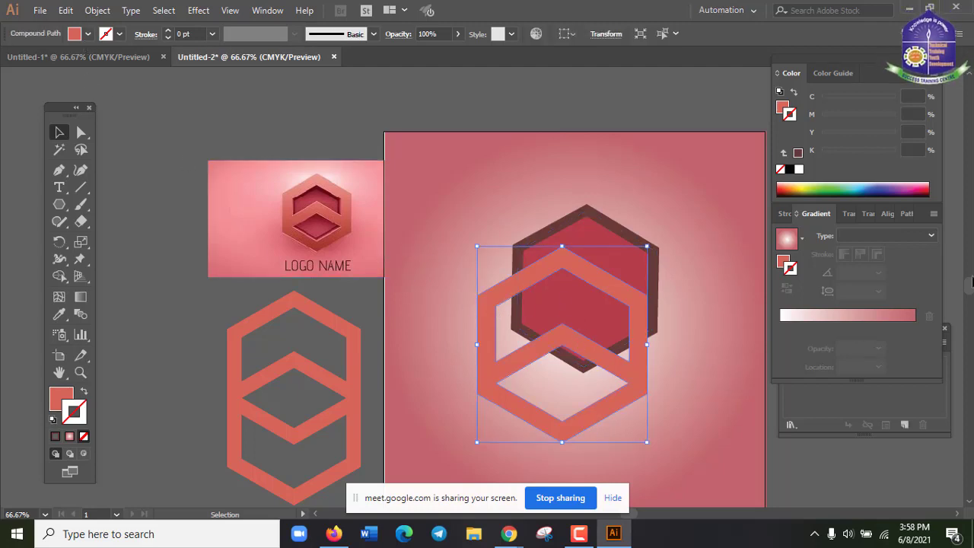
click(843, 316)
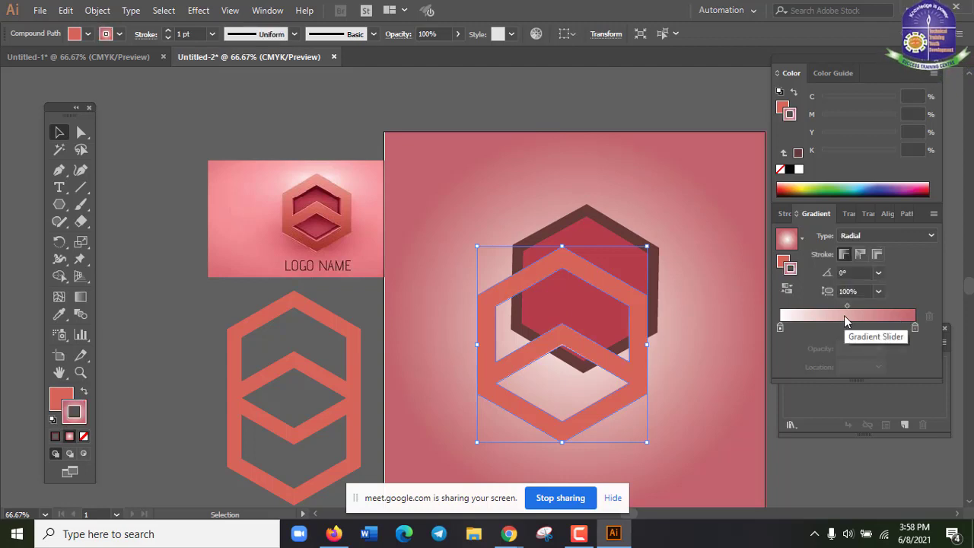
click(786, 261)
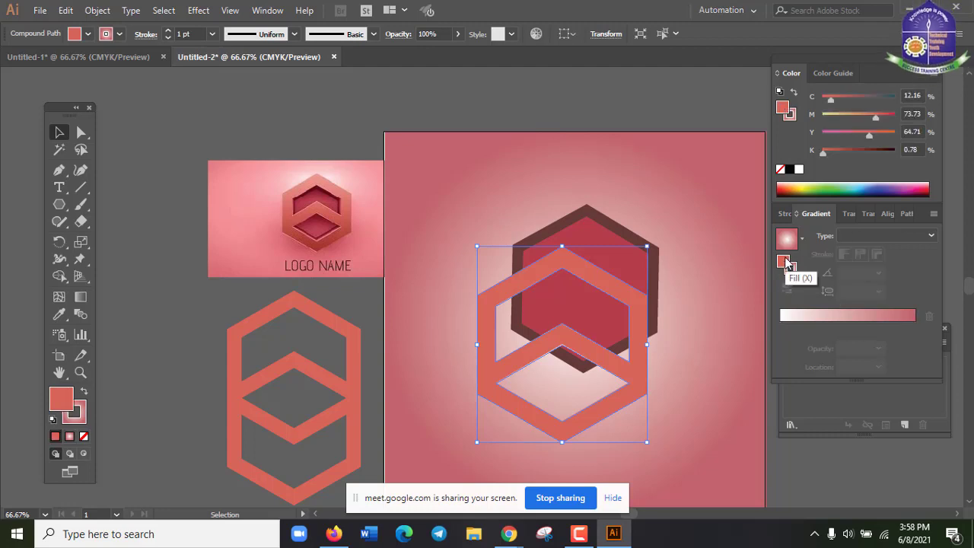
click(847, 318)
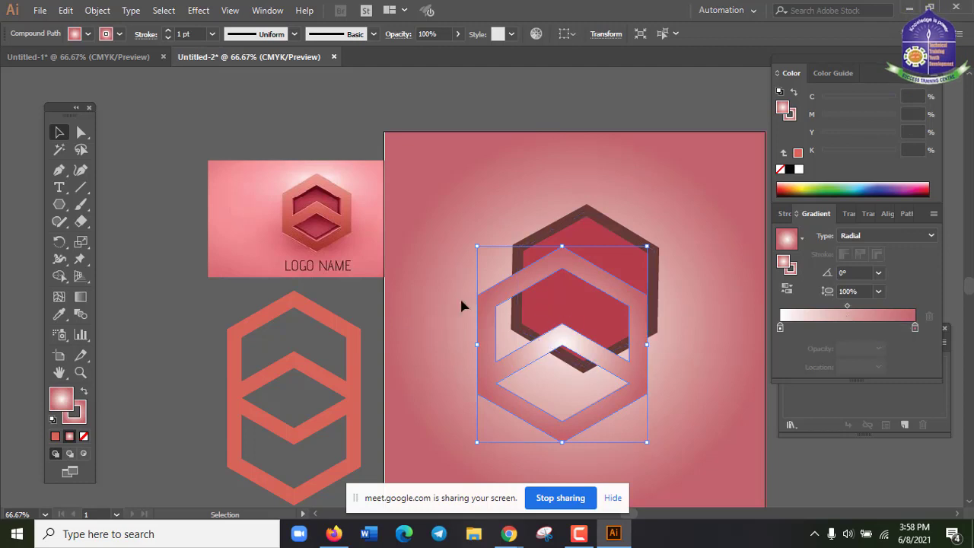
click(119, 34)
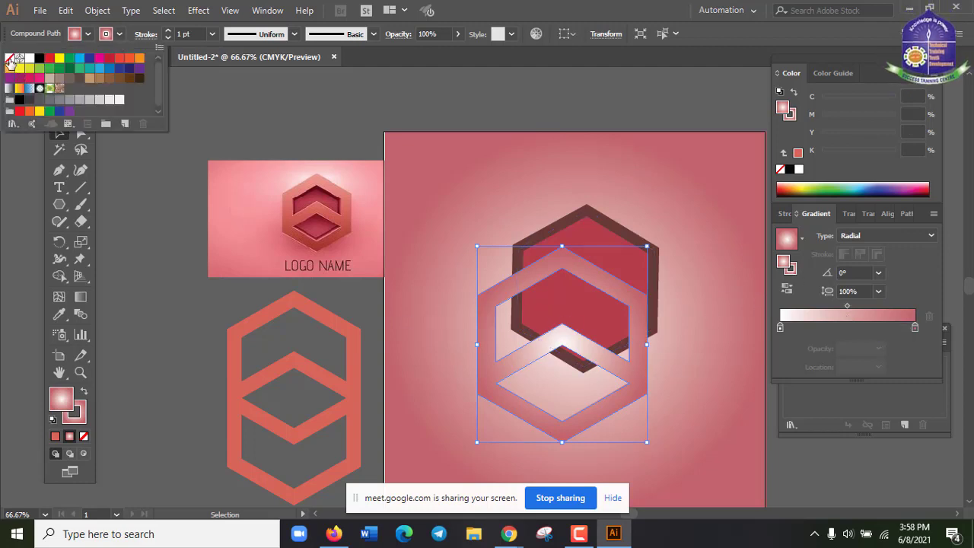
click(10, 60)
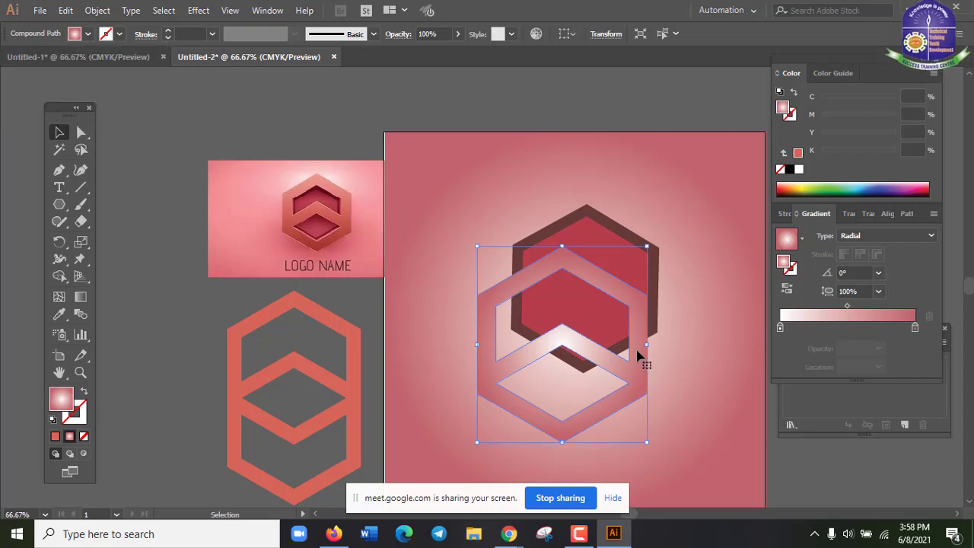
Step: Move the gradient-filled frame back over the crimson hexagon and nudge it so the dark edge shows evenly inside the openings
drag(638, 354, 660, 303)
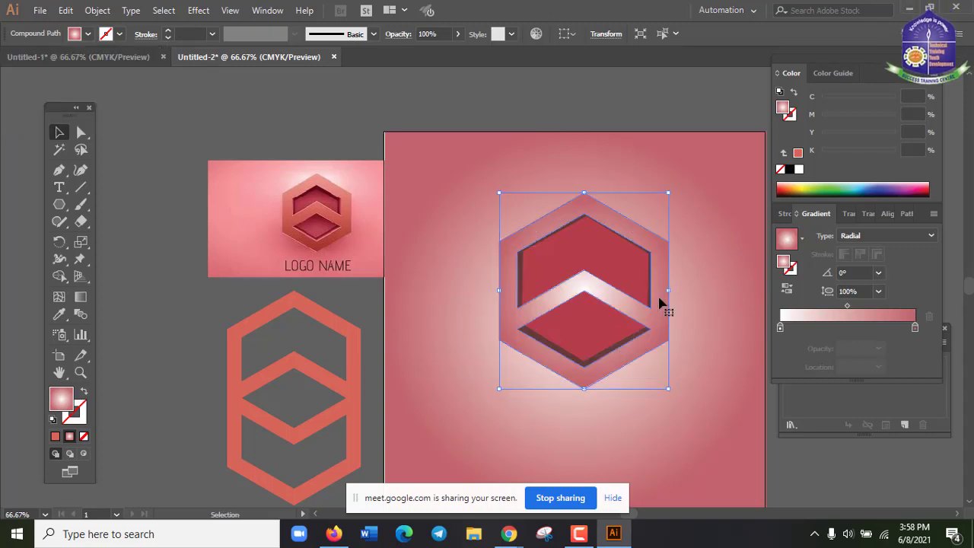
key(Up)
key(Up)
key(Up)
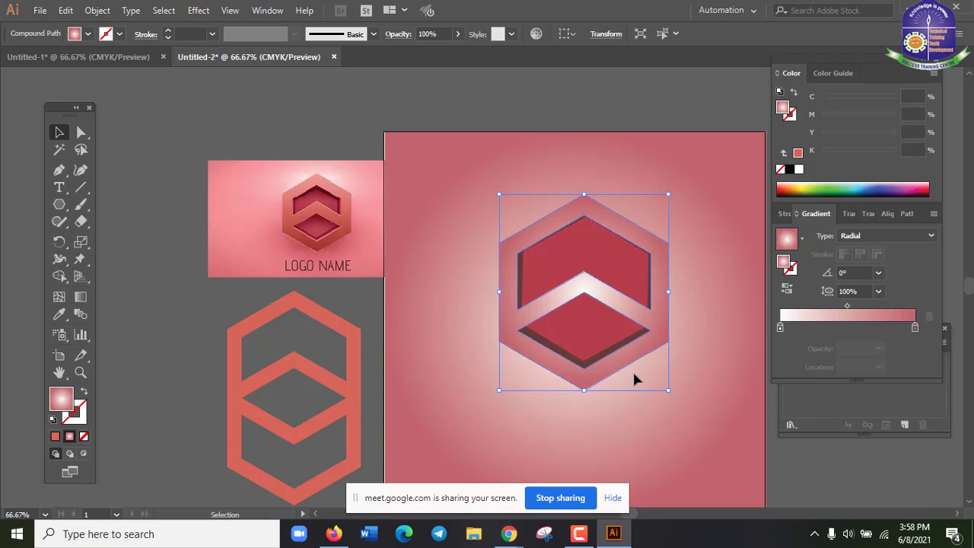
key(Up)
key(Up)
key(Up)
key(Up)
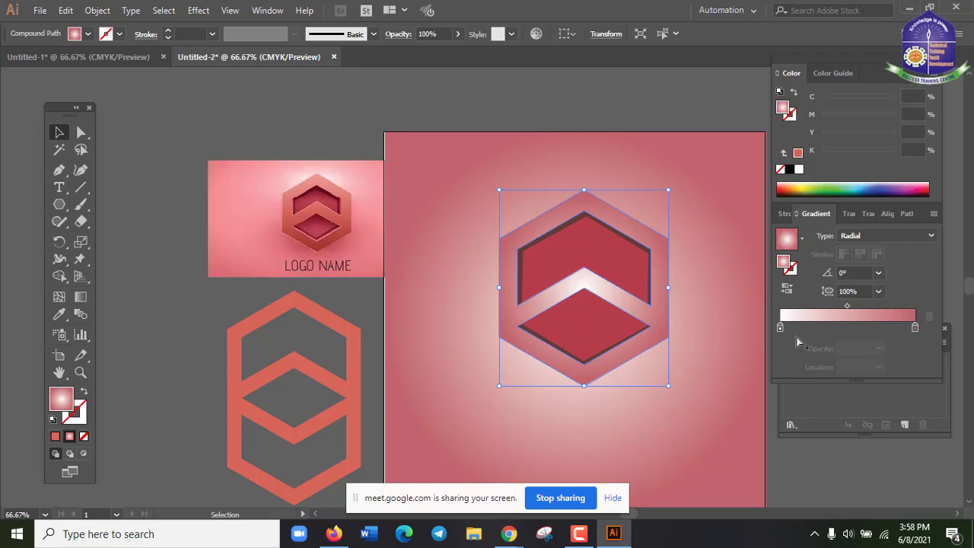
Step: Set the frame gradient's dark end stop to C 7, M 82, Y 59, K 29 and deselect the frame
click(915, 327)
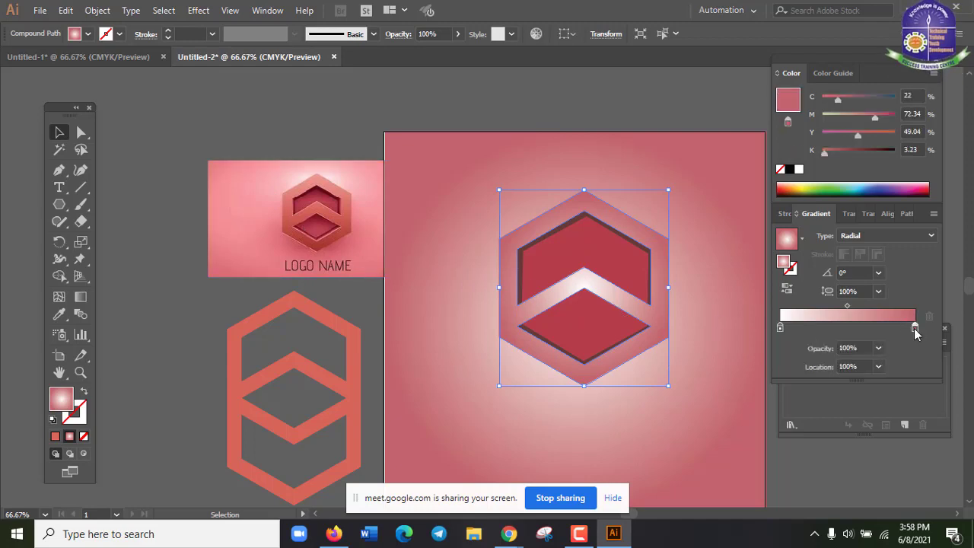
double_click(915, 327)
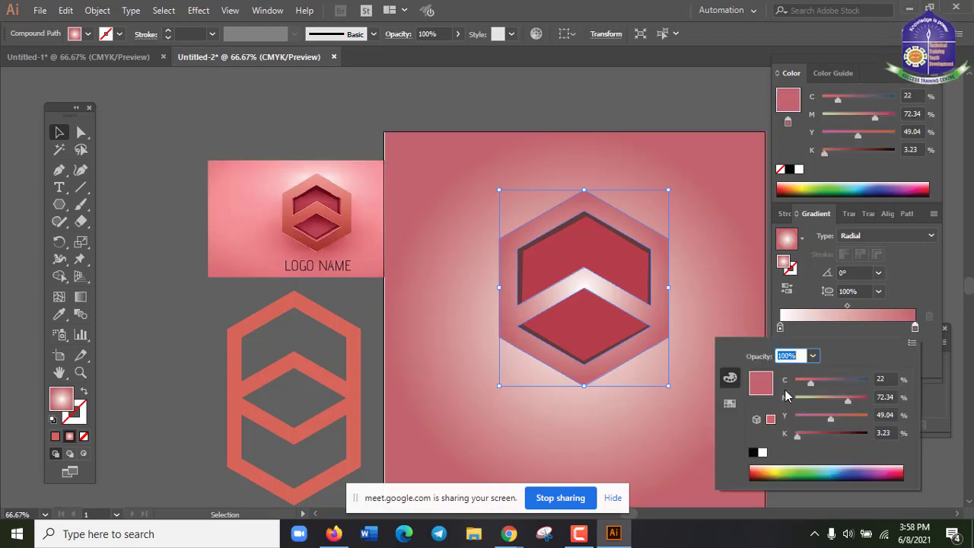
drag(848, 402, 855, 401)
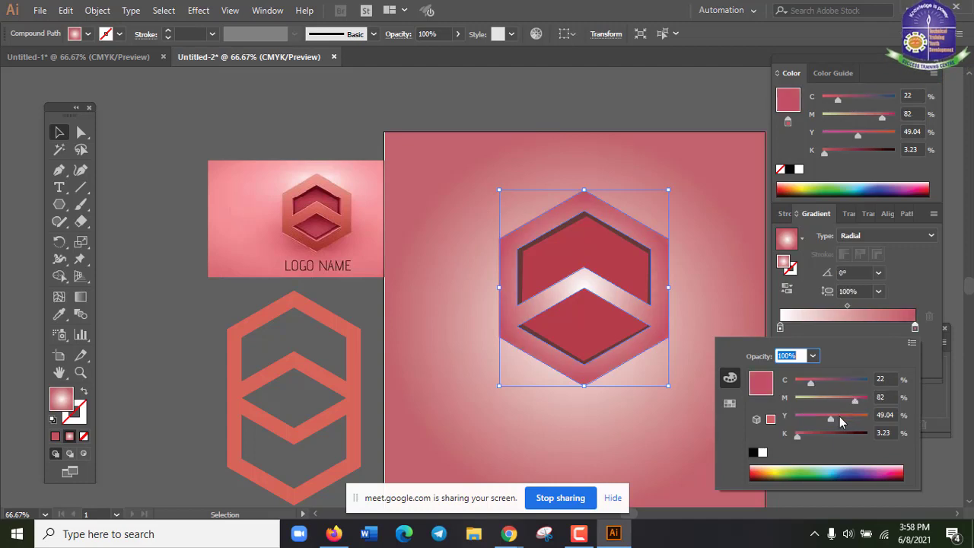
click(839, 417)
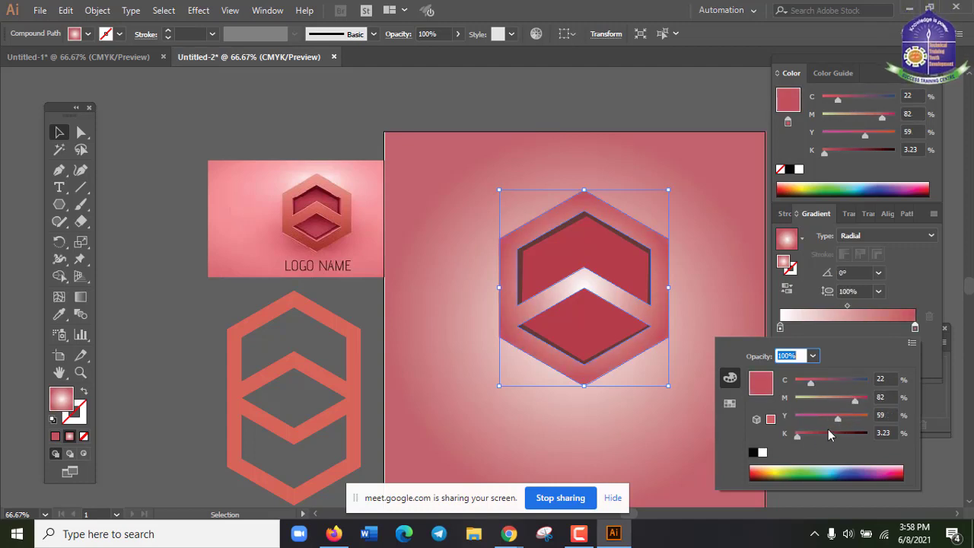
drag(829, 436, 821, 436)
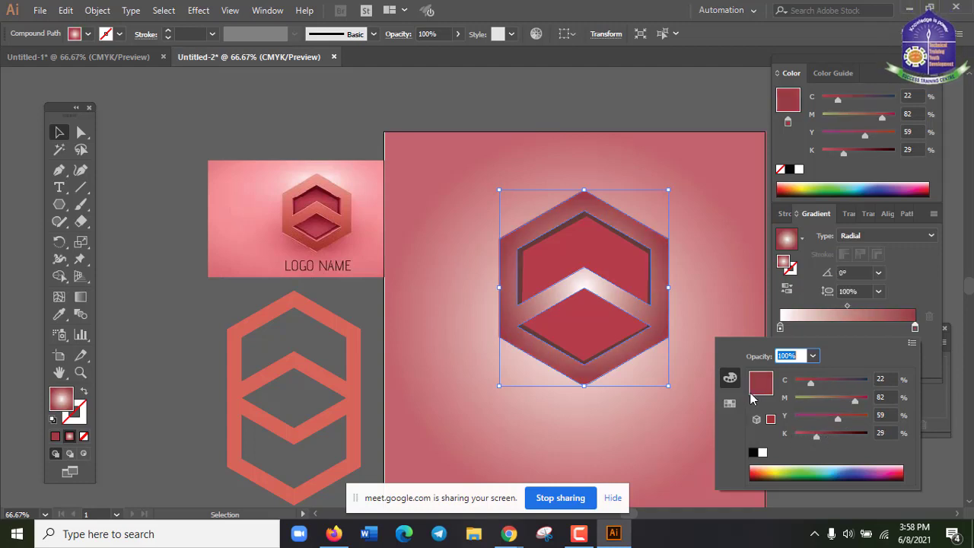
drag(812, 385, 799, 383)
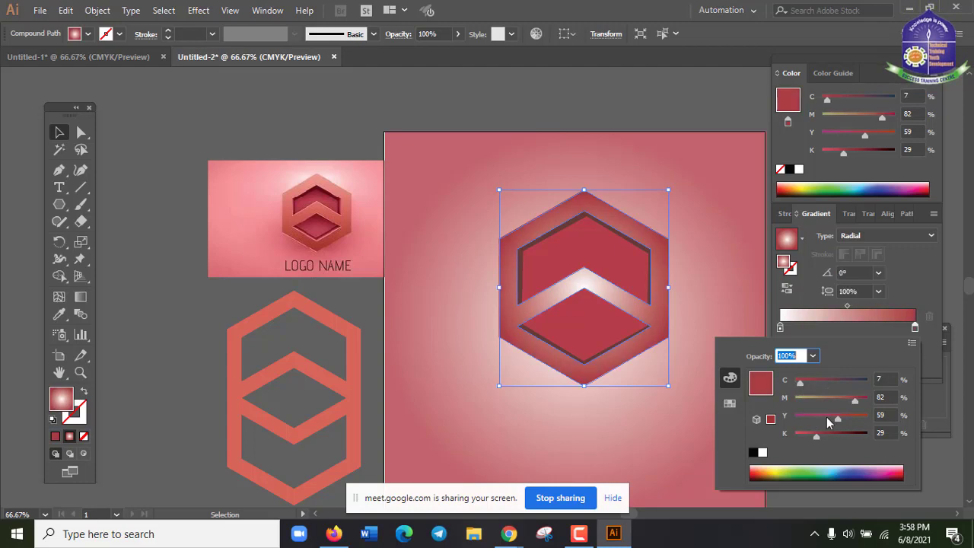
drag(852, 404, 848, 402)
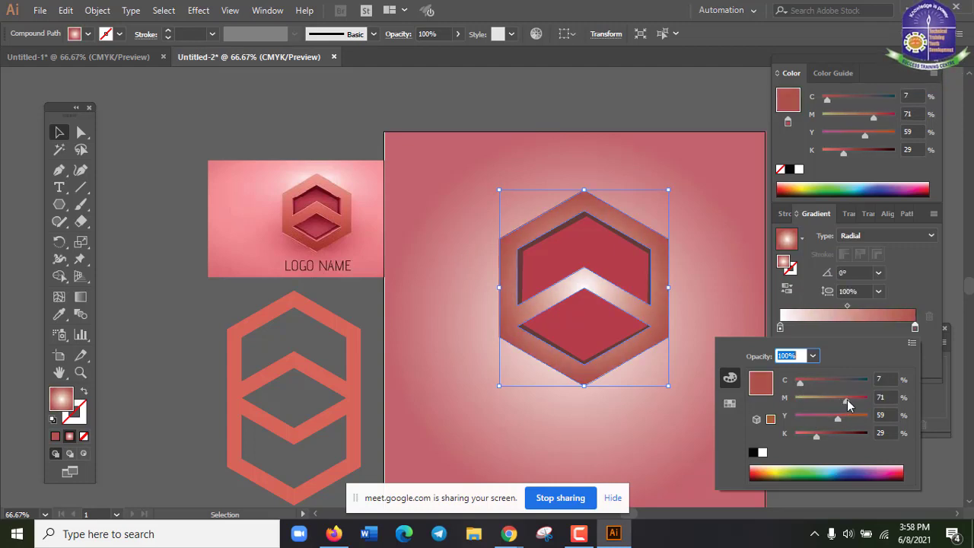
click(855, 401)
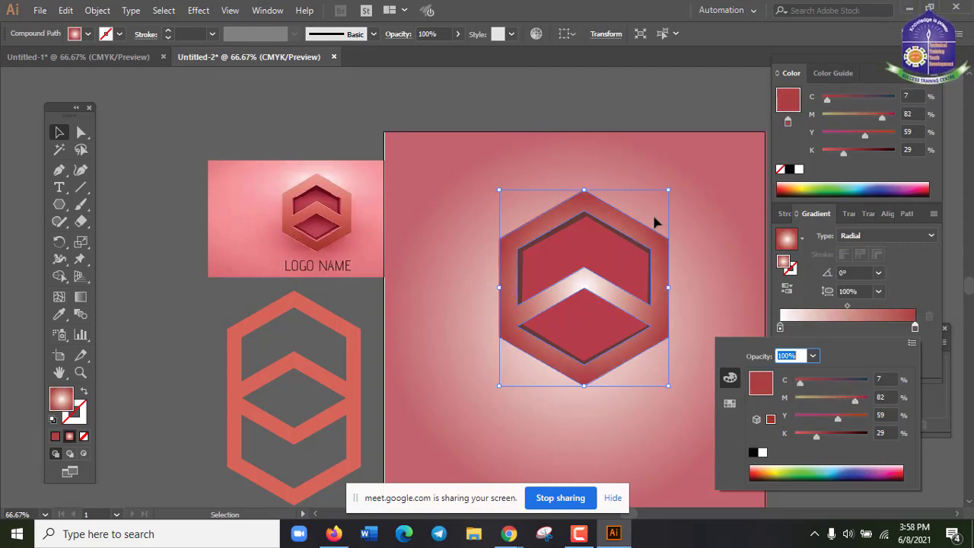
click(681, 240)
click(210, 109)
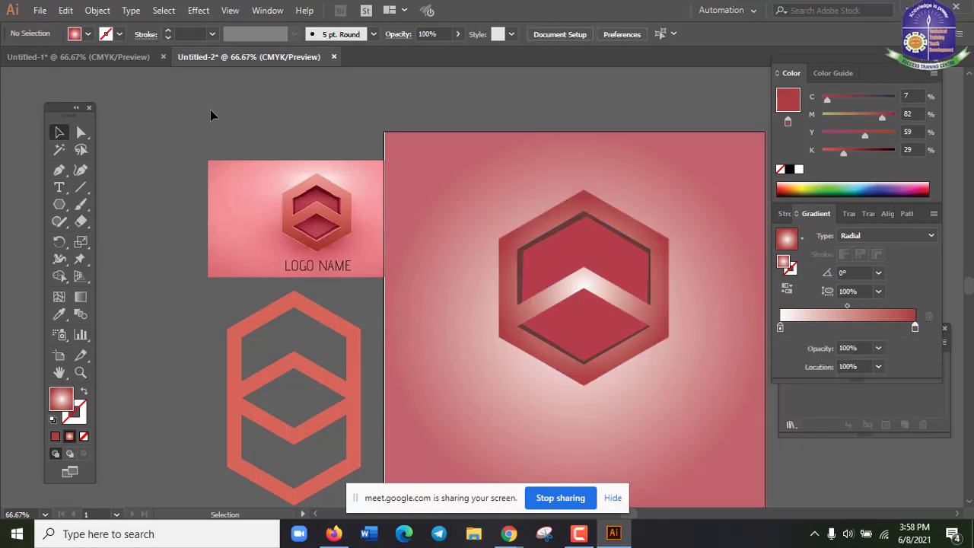
Step: Draw two small squares of similar size side by side above the reference logo image
click(59, 208)
click(58, 204)
click(137, 205)
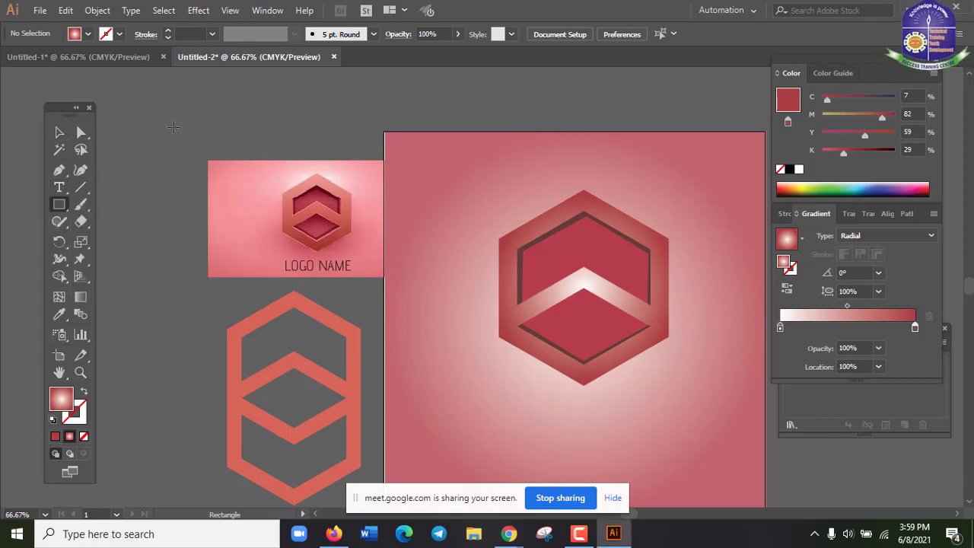
drag(150, 114, 180, 142)
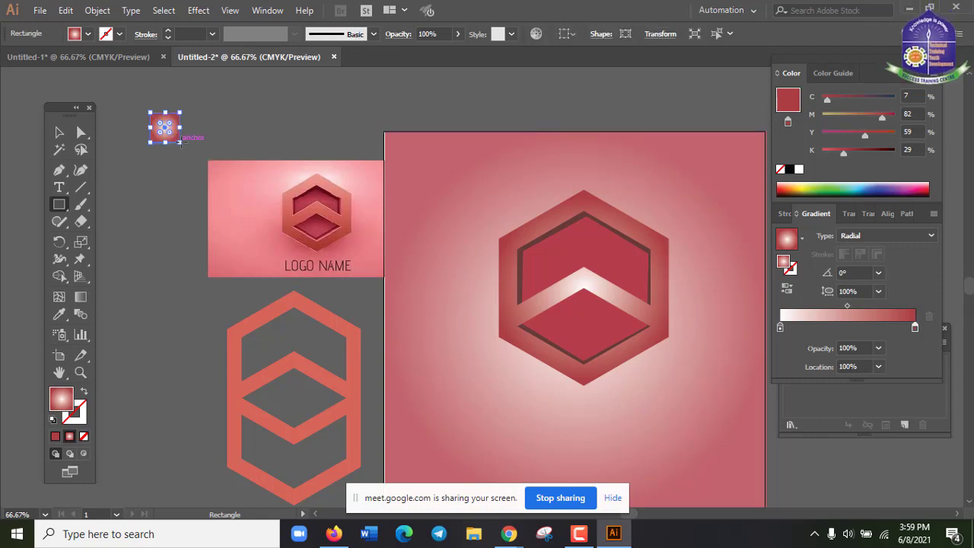
click(63, 133)
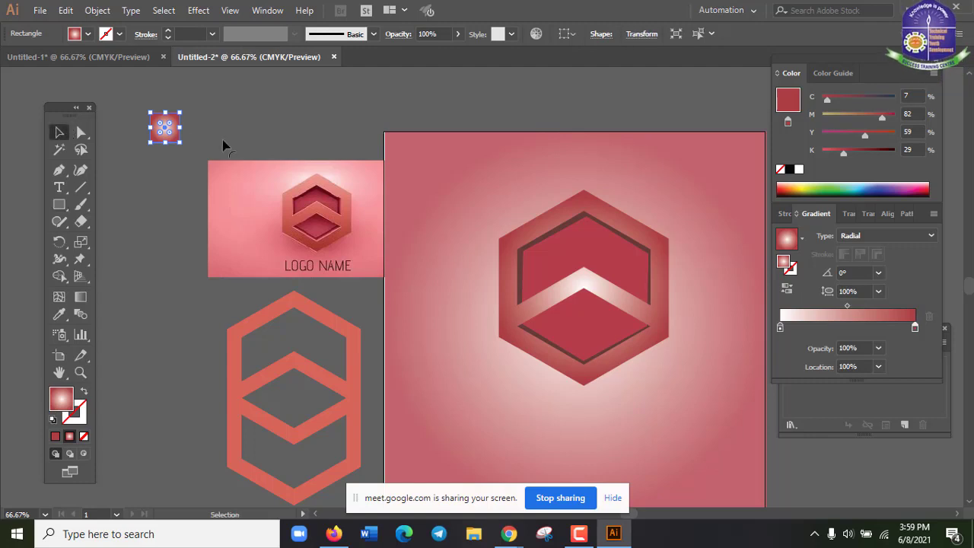
click(59, 204)
drag(199, 113, 230, 144)
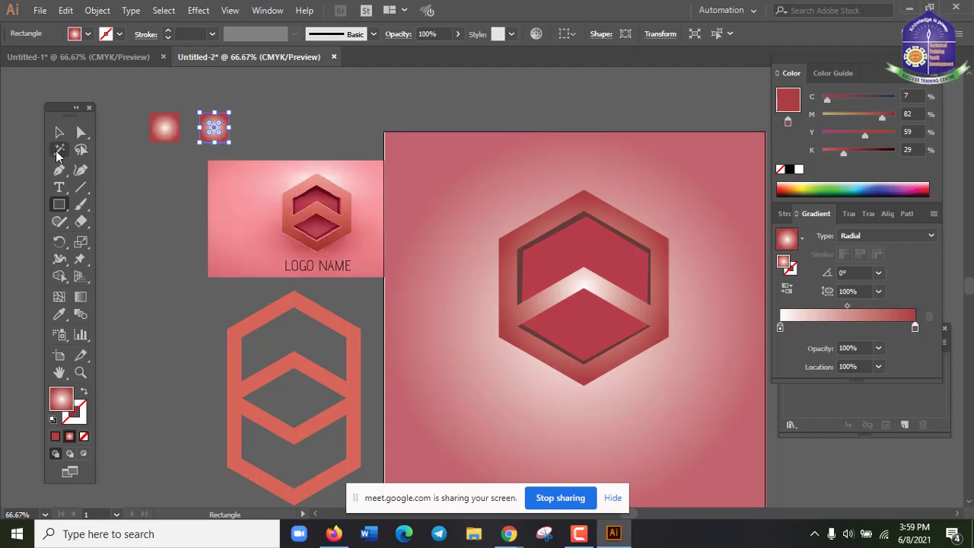
Step: Try black and magenta as solid fills on the left small square
click(58, 133)
click(164, 129)
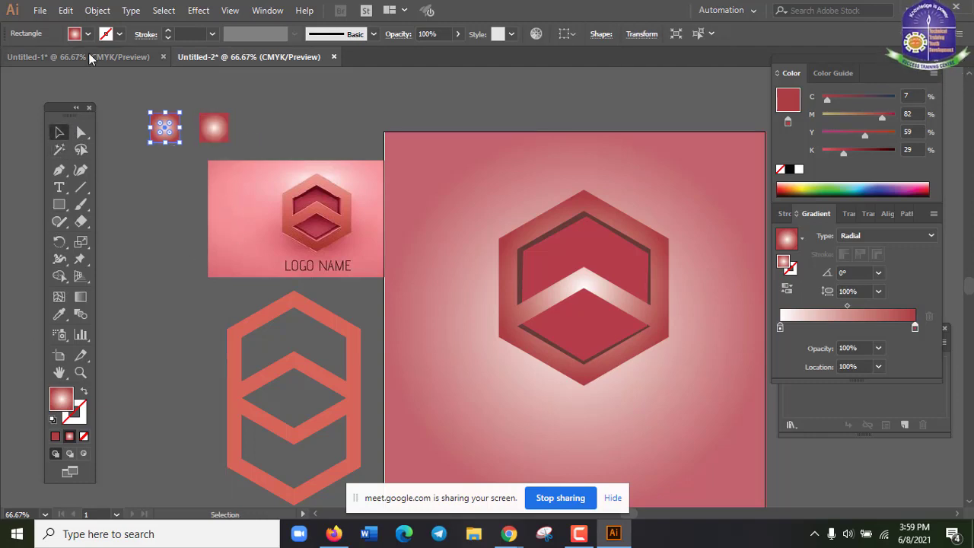
click(87, 34)
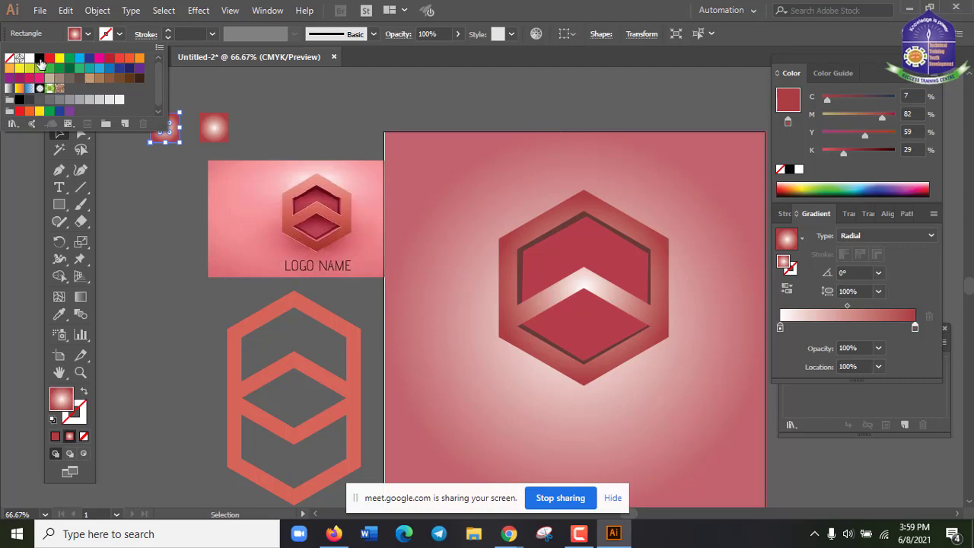
click(40, 59)
click(210, 128)
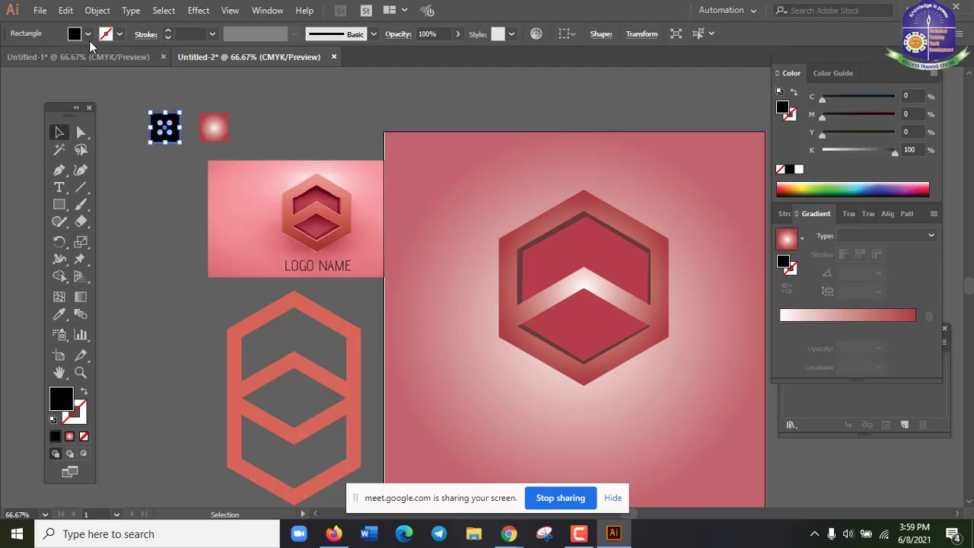
click(88, 34)
click(99, 59)
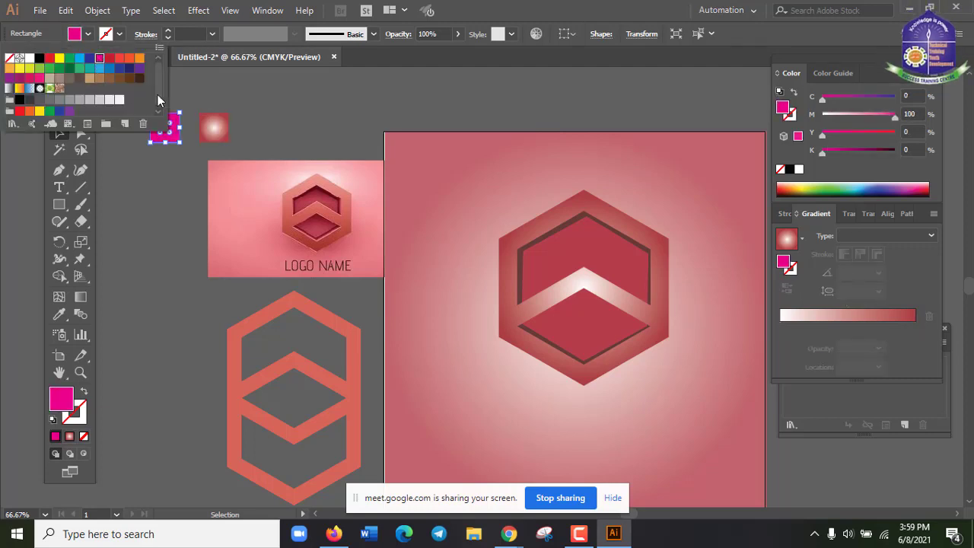
click(200, 150)
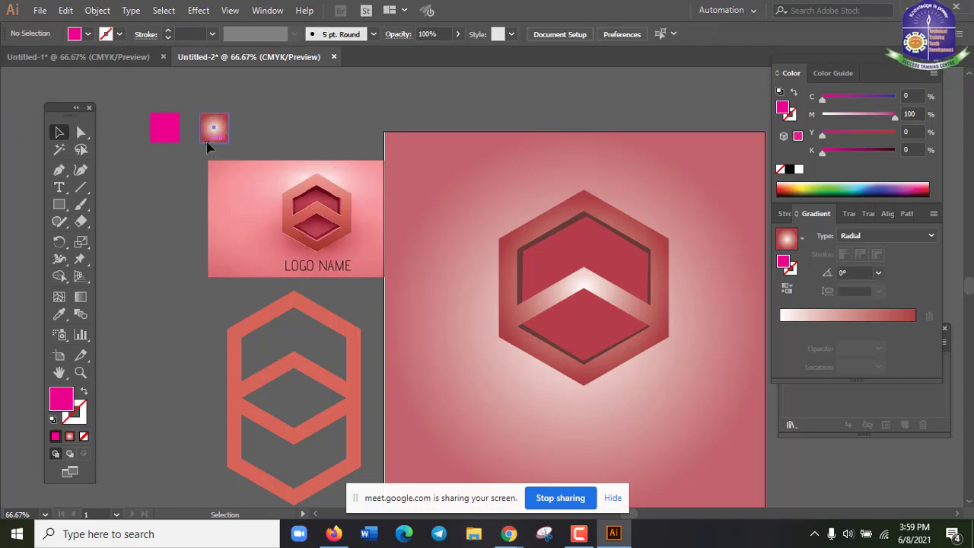
Step: Fill the right small square with the dark red swatch, C 15, M 100, Y 90, K 10, and deselect it
click(214, 128)
click(88, 34)
click(109, 60)
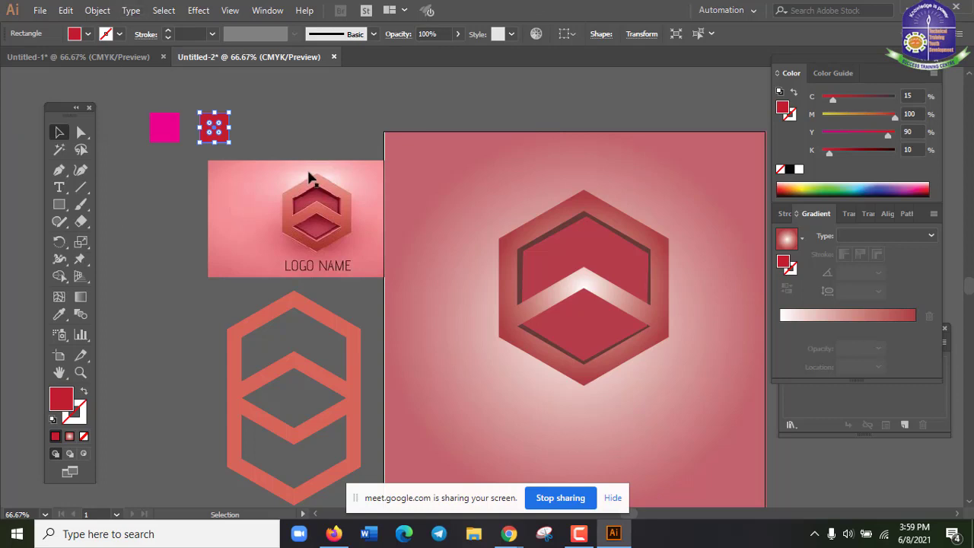
click(191, 216)
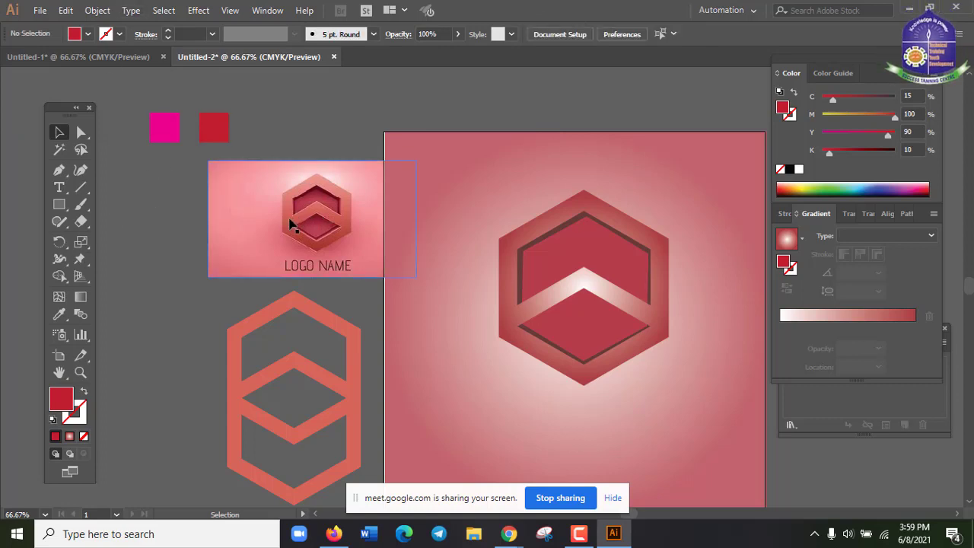
Step: Recolour the magenta square with the light coral sampled by Eyedropper from the upper edge of the reference logo's frame
click(165, 128)
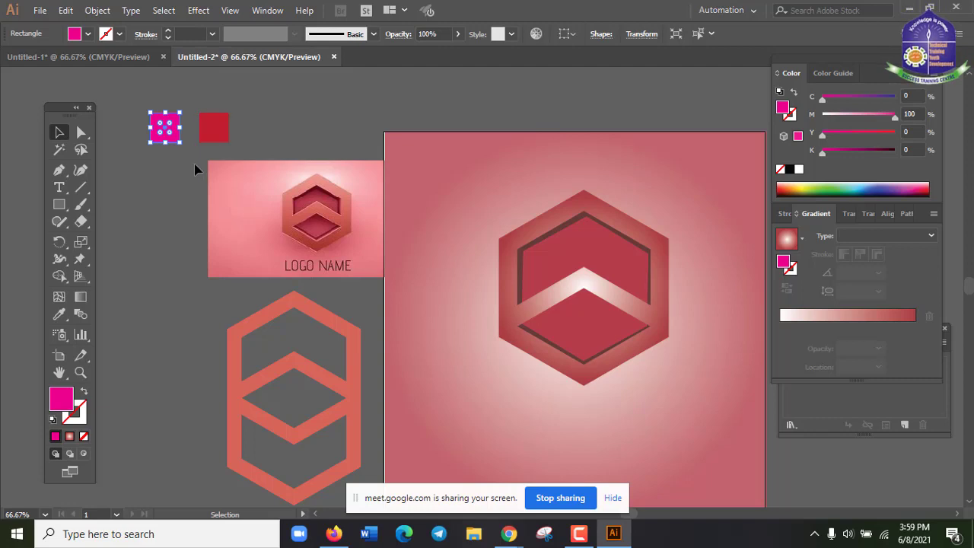
click(197, 169)
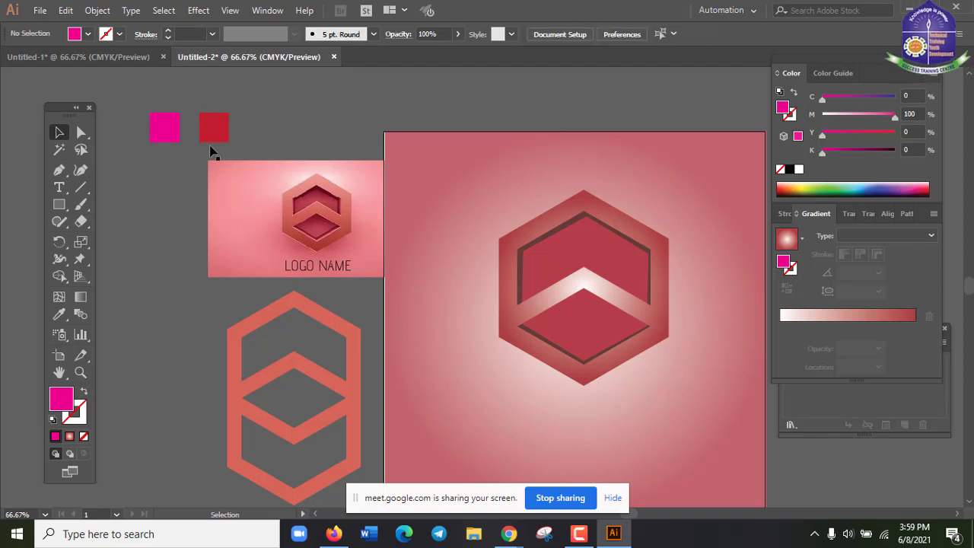
click(291, 212)
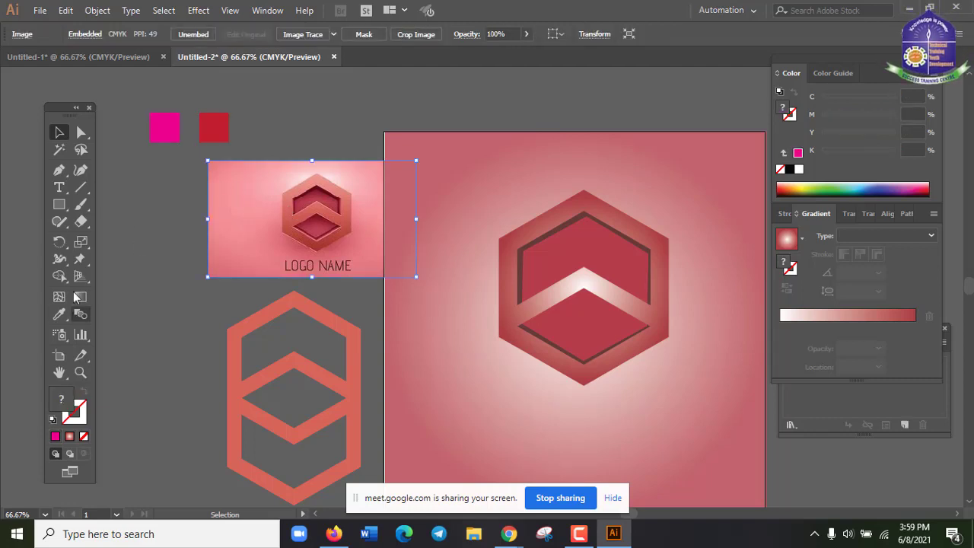
click(167, 125)
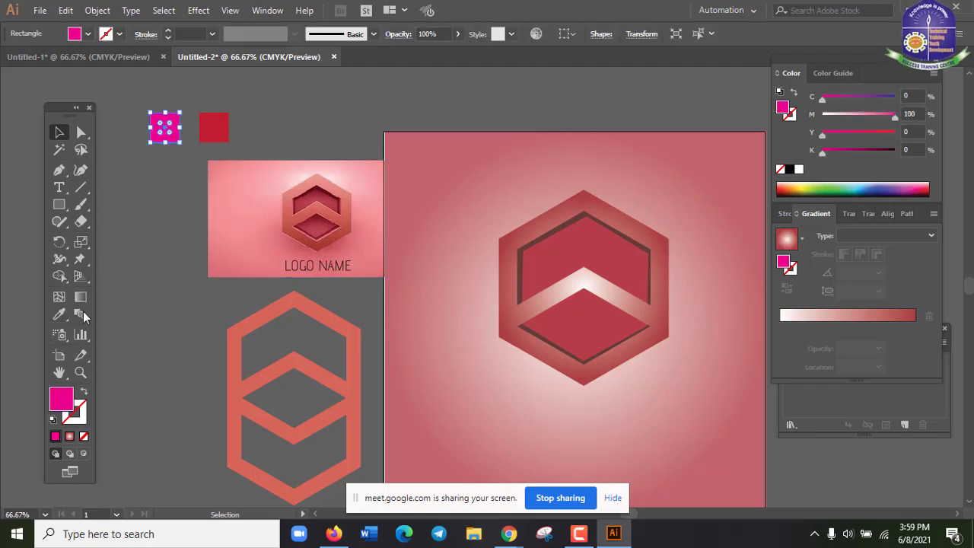
click(58, 315)
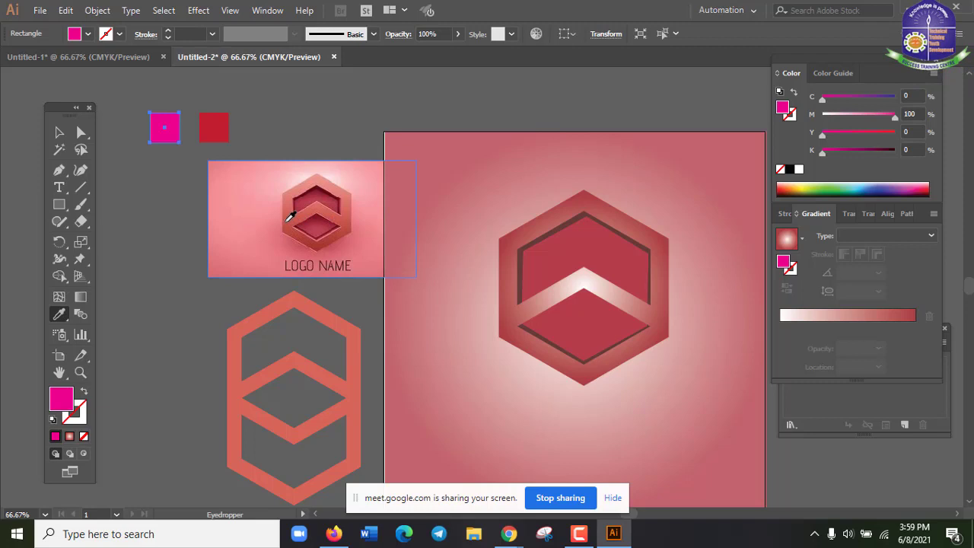
click(314, 180)
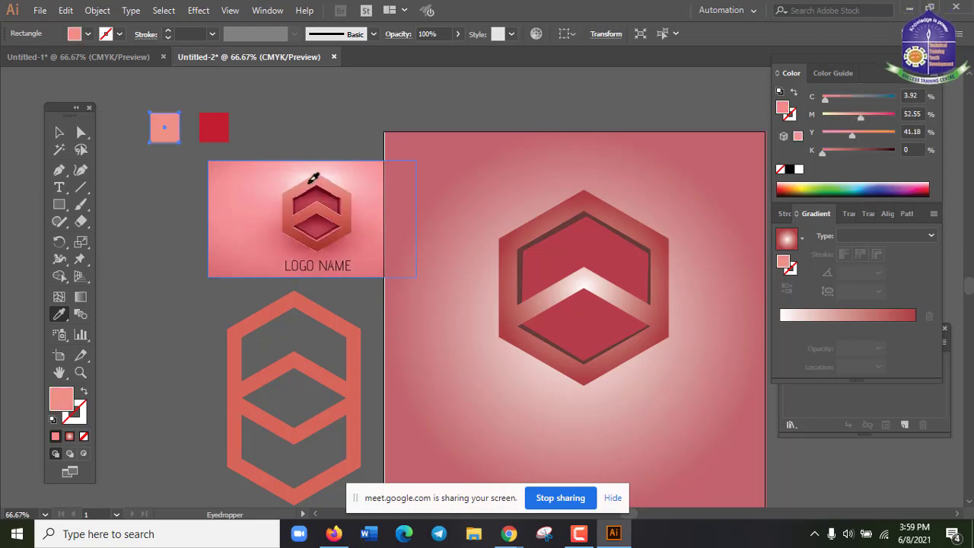
Step: Recolour the dark red square with the deeper red sampled by Eyedropper from the lower edge of the reference logo's frame, and deselect it
click(59, 132)
click(327, 245)
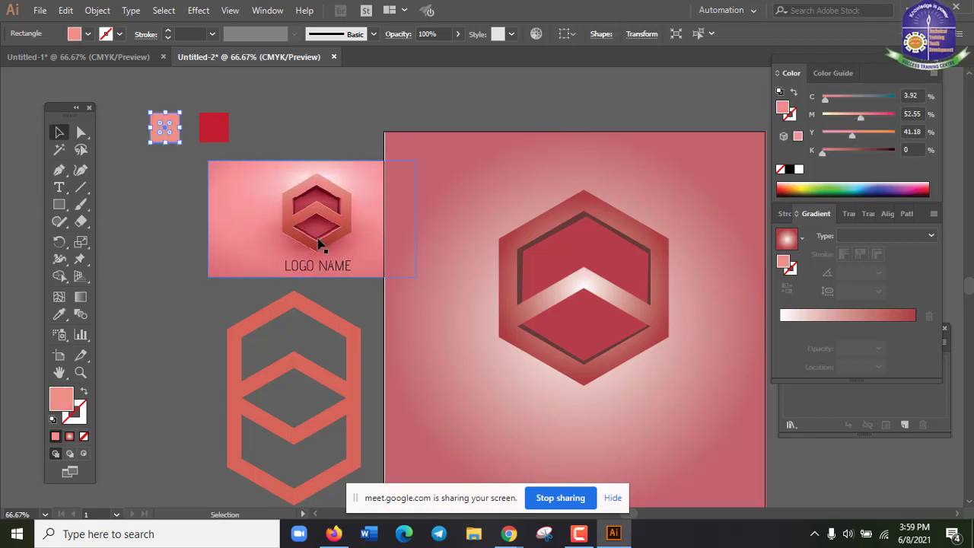
click(204, 134)
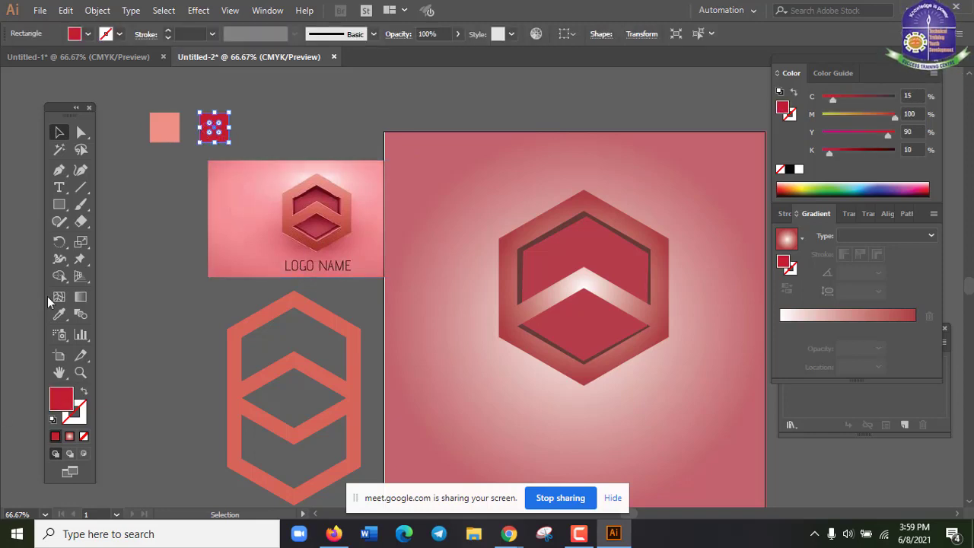
click(59, 314)
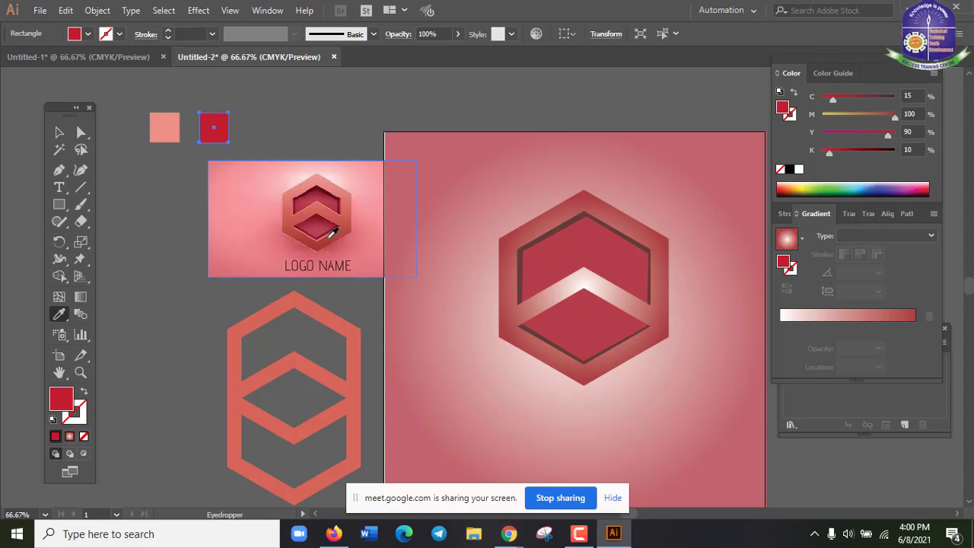
click(327, 239)
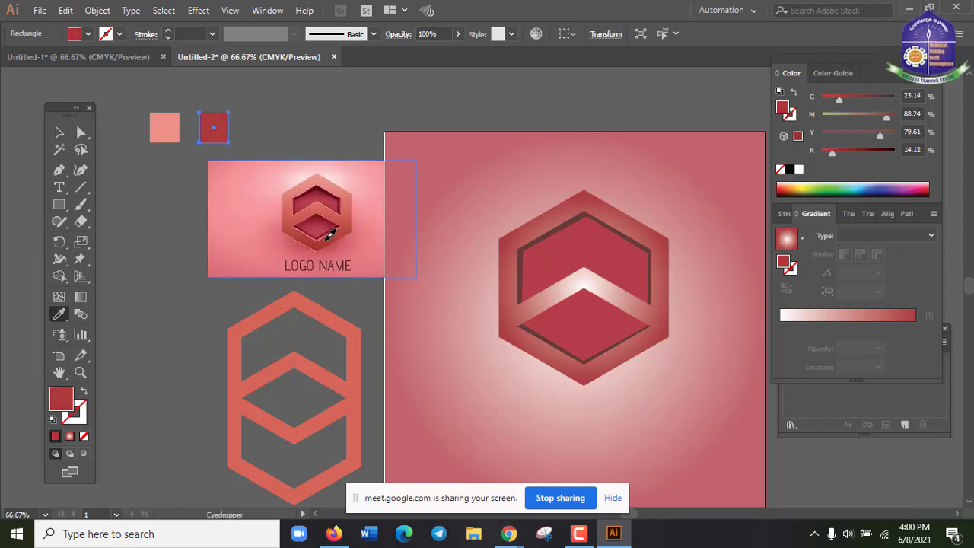
click(58, 135)
click(178, 246)
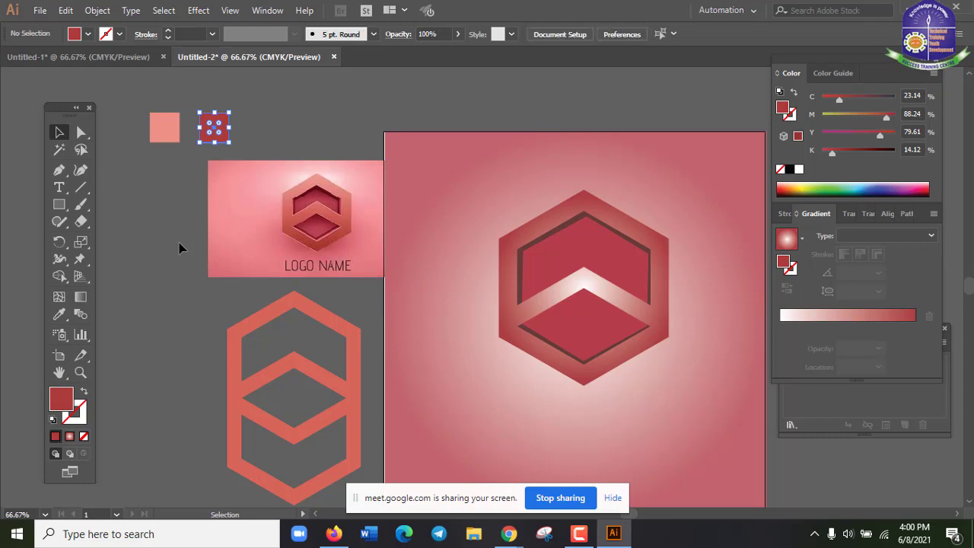
drag(130, 110, 249, 152)
click(162, 246)
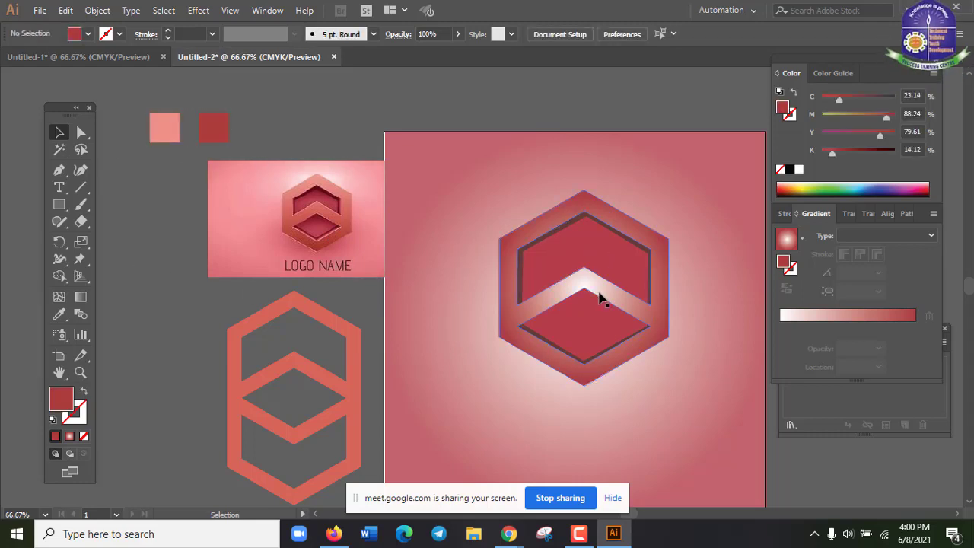
Step: Copy the hex colour code of the light coral square from its fill colour settings
click(631, 220)
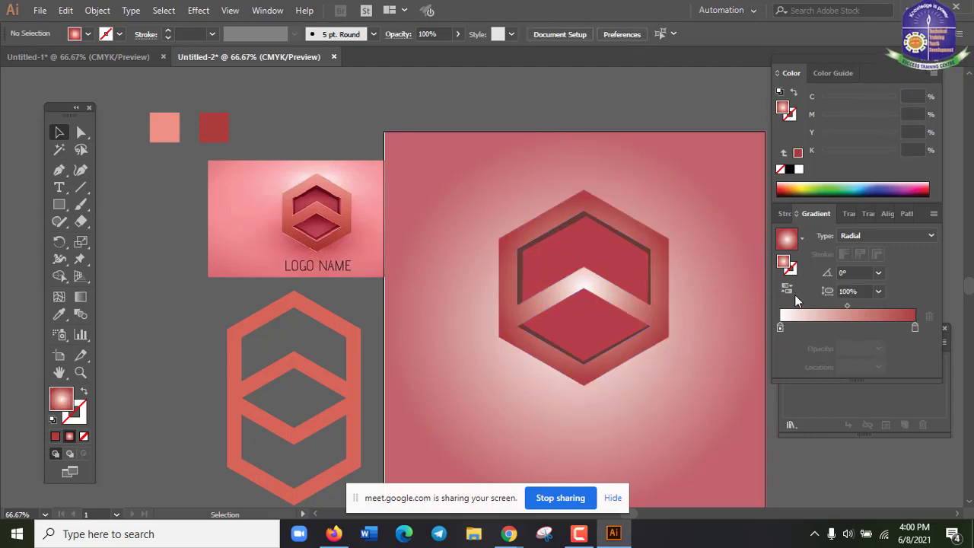
click(161, 137)
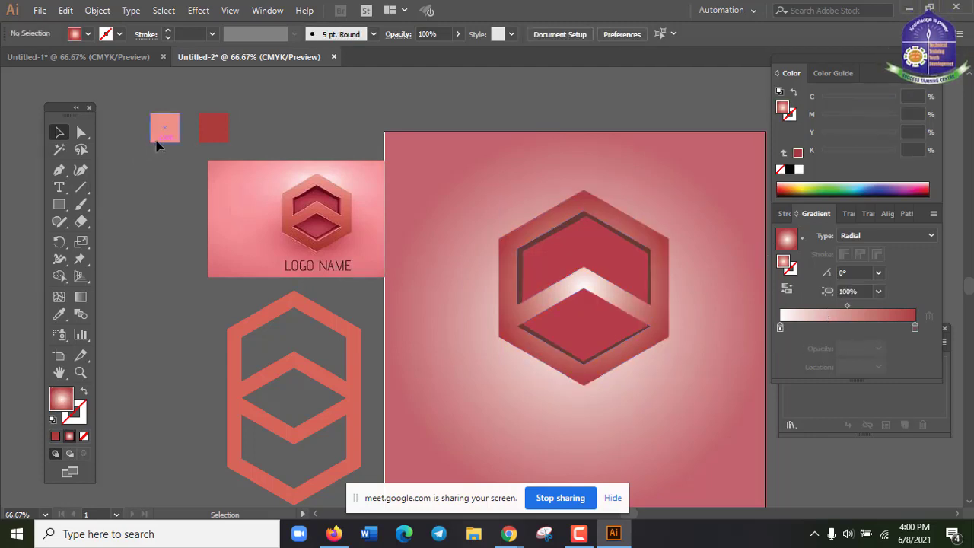
double_click(61, 400)
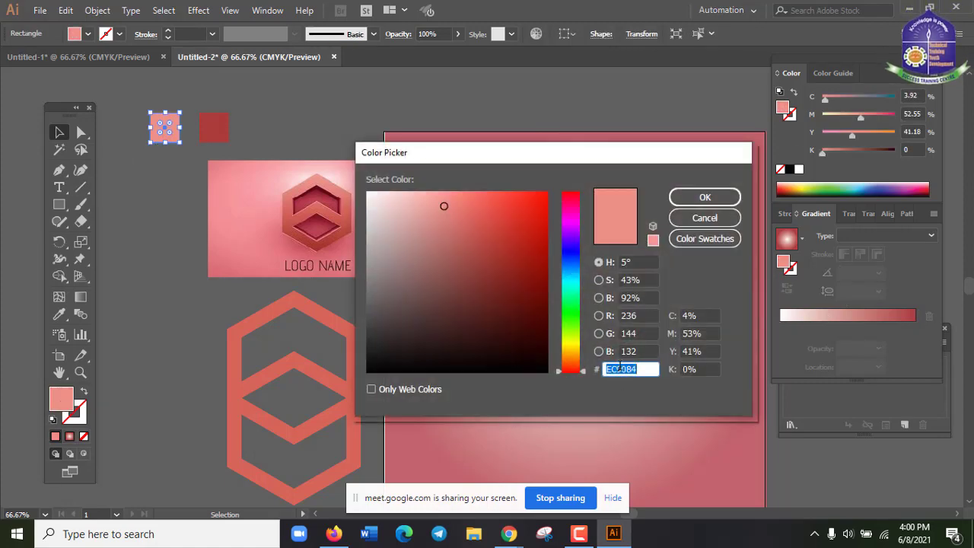
right_click(620, 370)
click(655, 216)
click(715, 197)
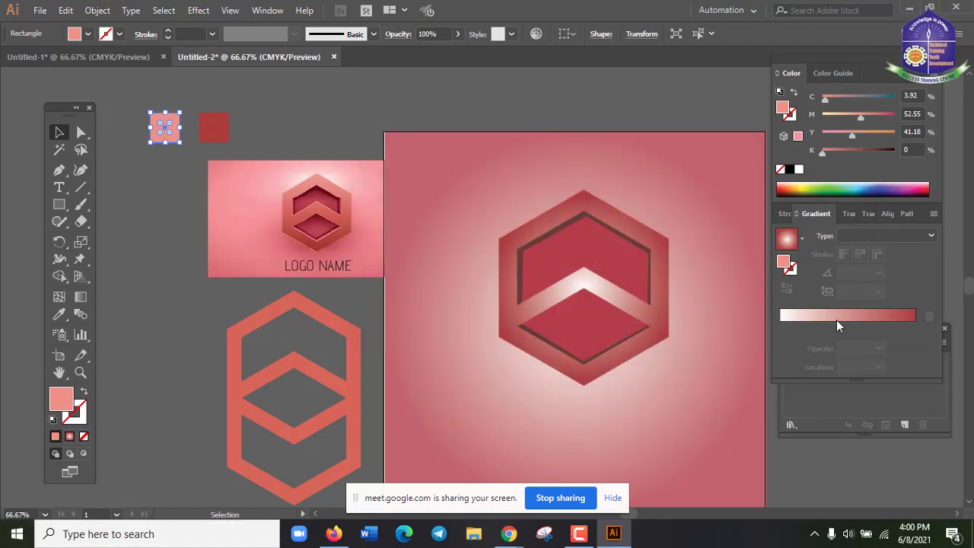
Step: Switch the white stop of the artboard frame's radial gradient to RGB and set its colour to EC9084
click(624, 304)
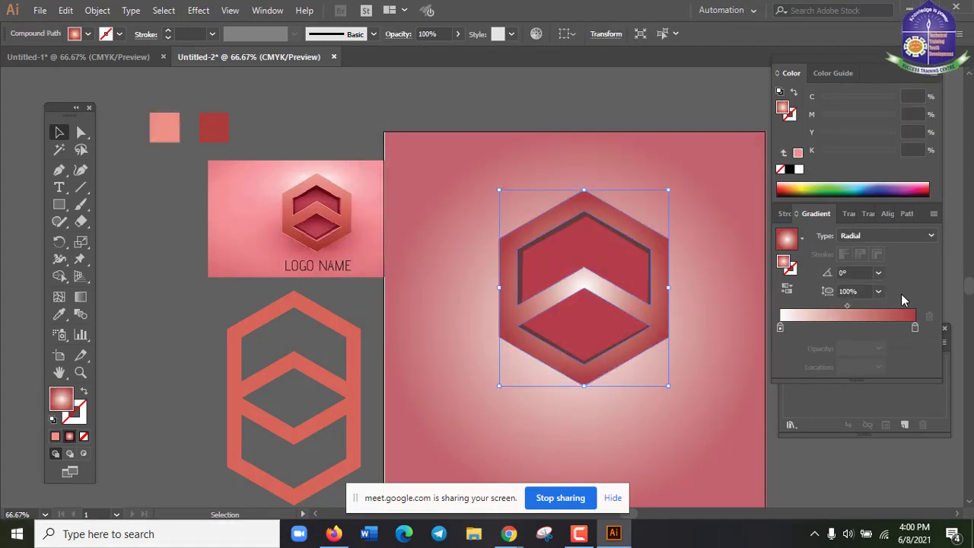
double_click(780, 327)
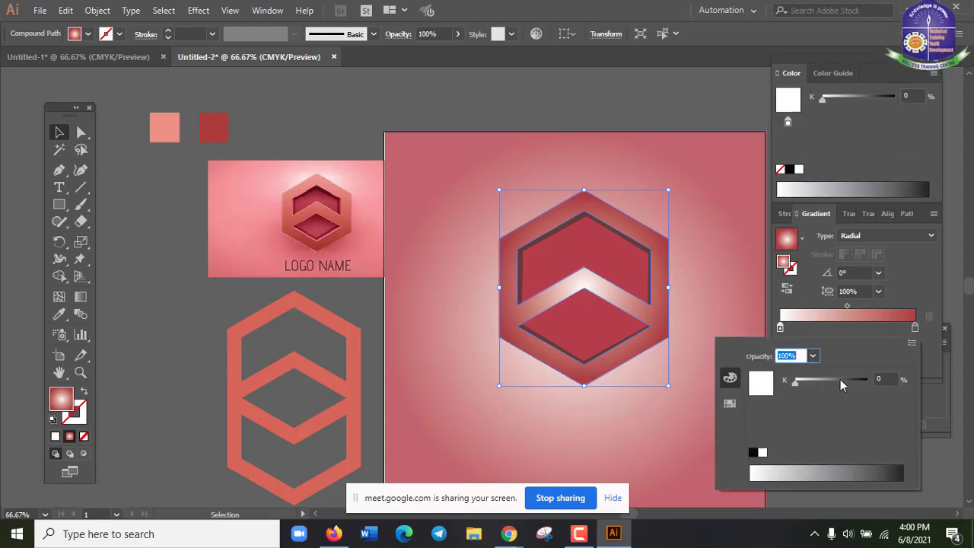
click(912, 346)
click(869, 364)
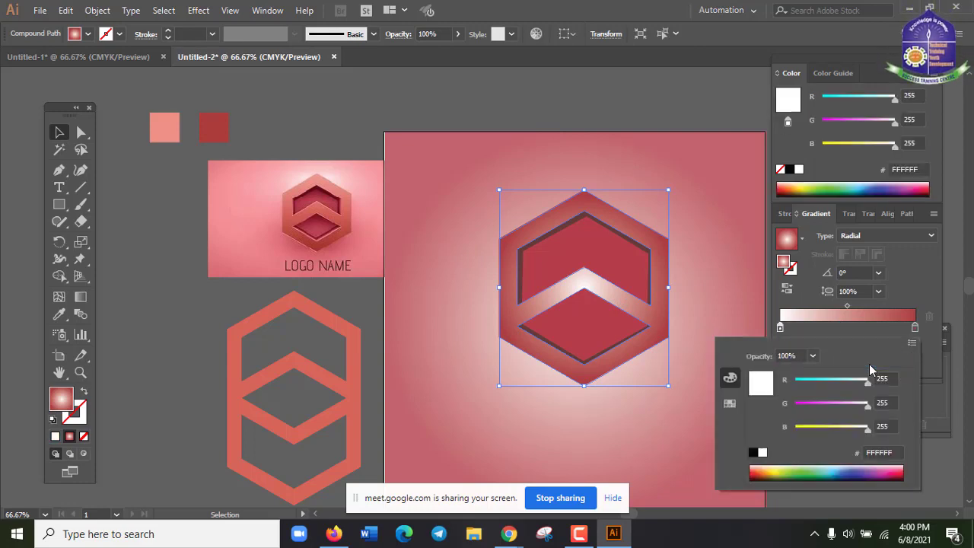
click(895, 453)
text(EC9084)
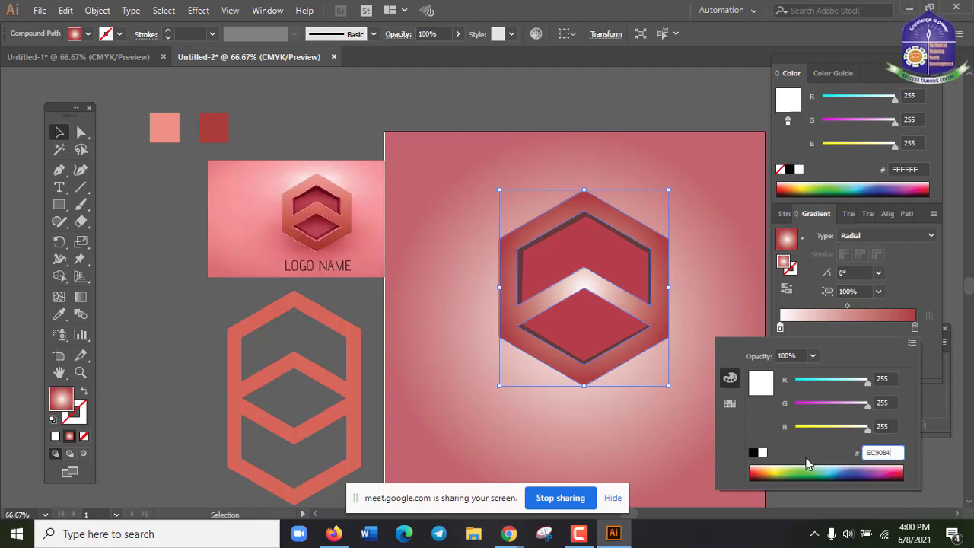
key(Return)
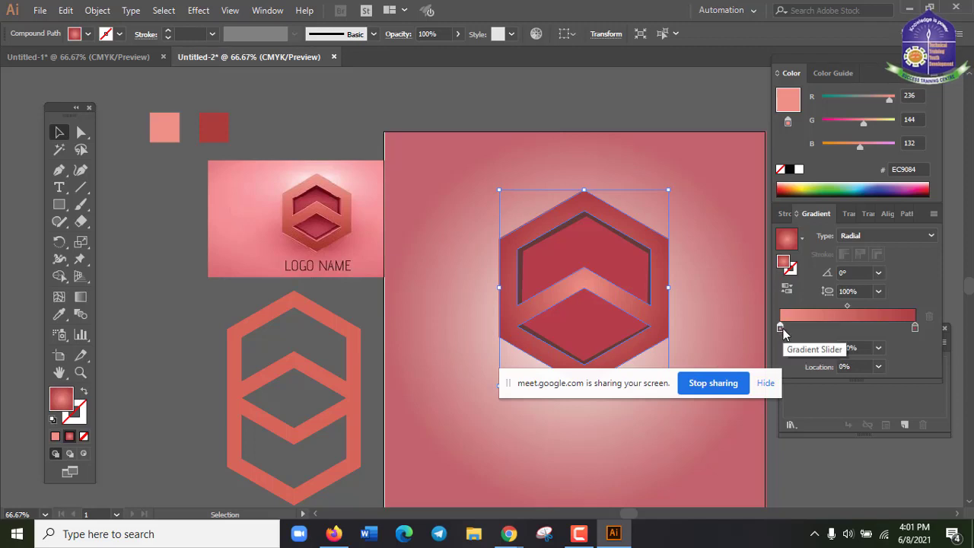
Step: Delete the coral and dark red sample squares above the reference logo image
click(174, 259)
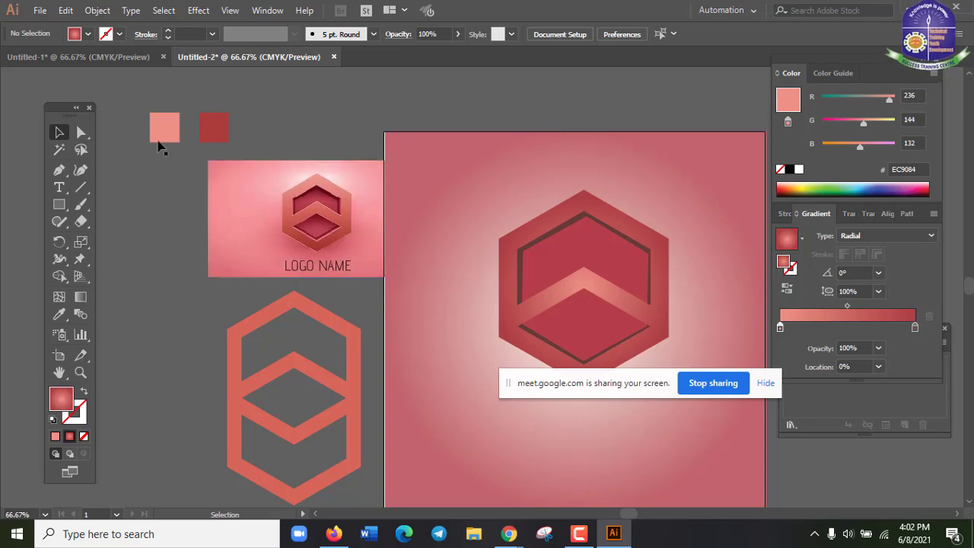
drag(134, 117, 271, 126)
key(Delete)
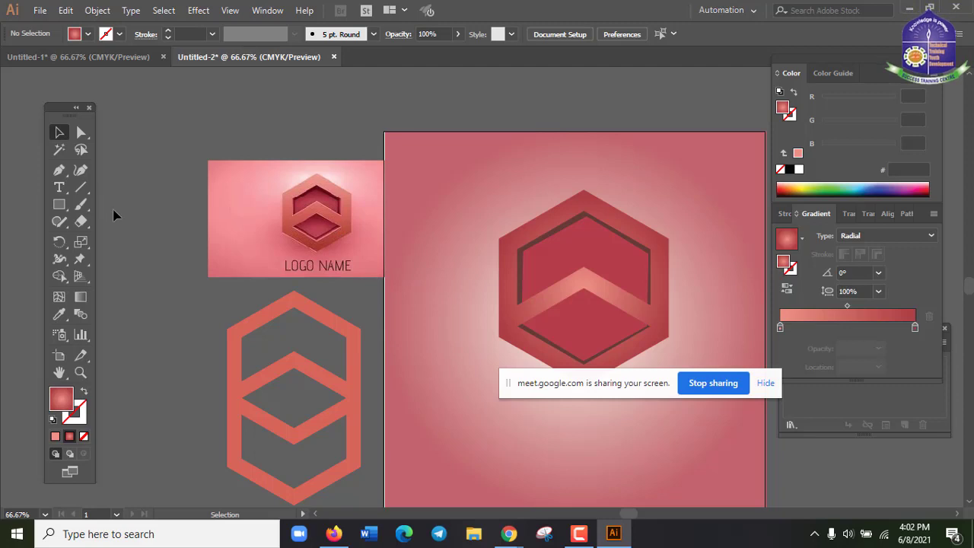
Step: Draw a small rectangle above the reference logo image and fill it with the magenta swatch, EC008C
click(58, 205)
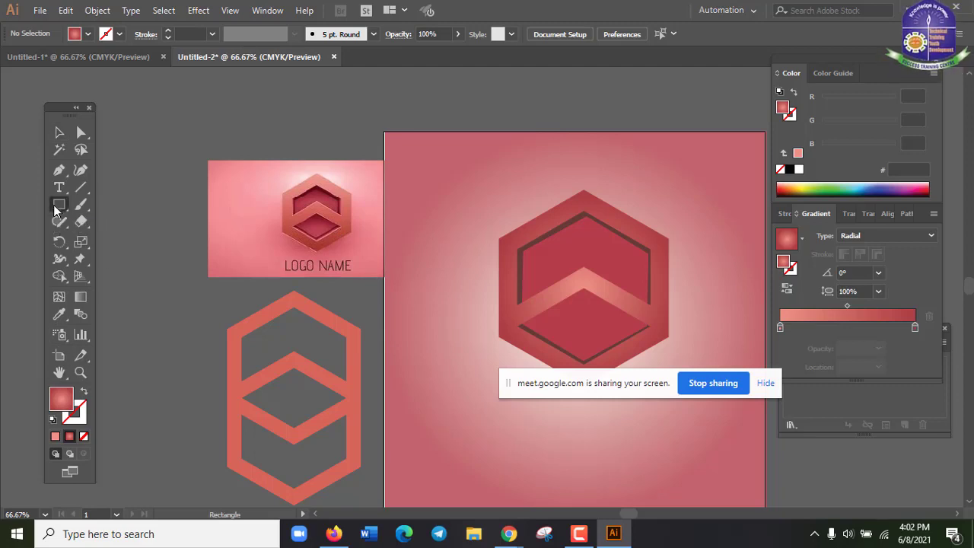
drag(57, 210, 106, 207)
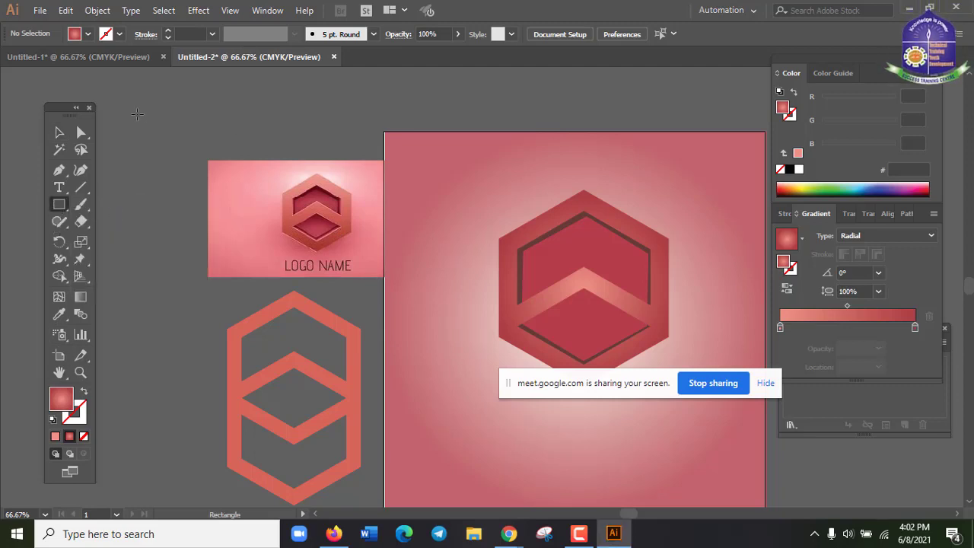
drag(137, 114, 167, 136)
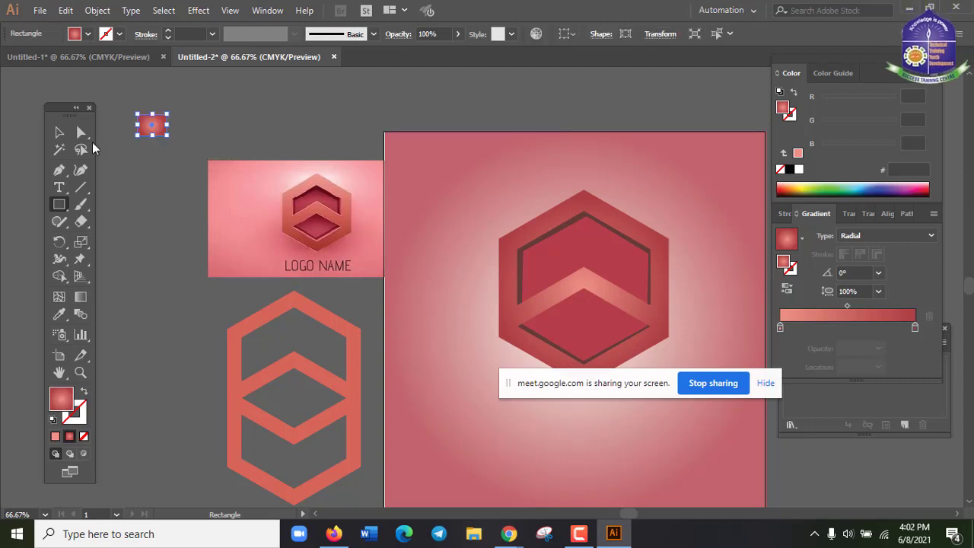
click(88, 34)
click(103, 61)
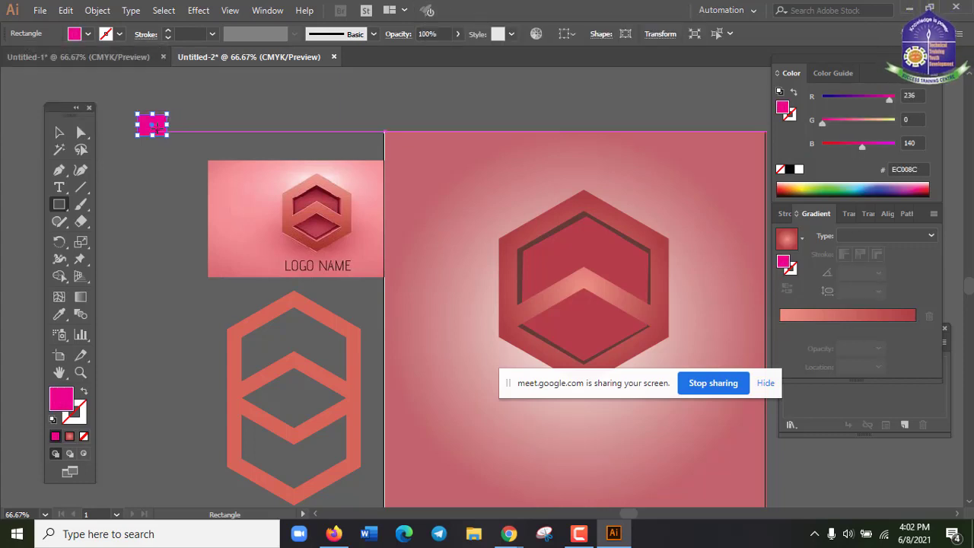
Step: Duplicate the magenta rectangle to its right, fill the copy with the red swatch EF4136, and deselect it
click(59, 132)
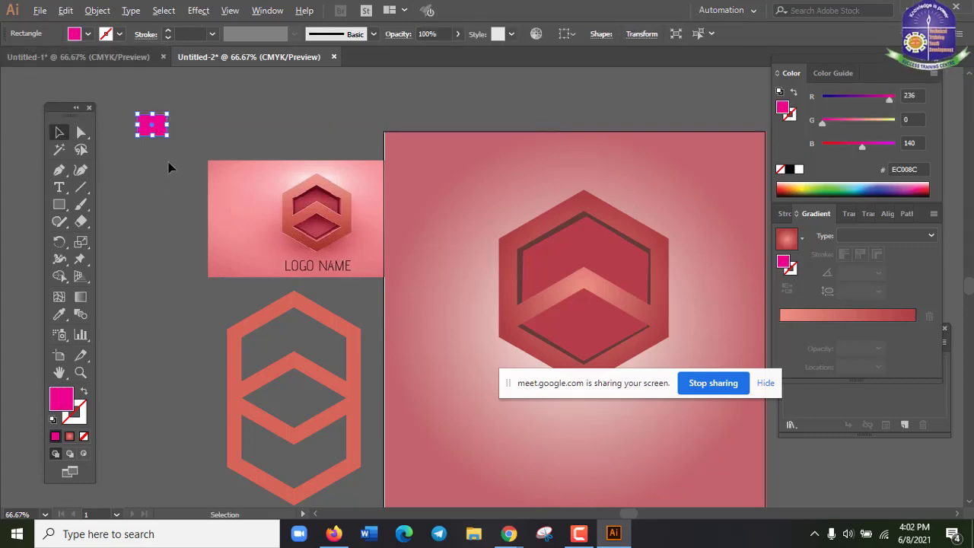
drag(161, 125, 207, 125)
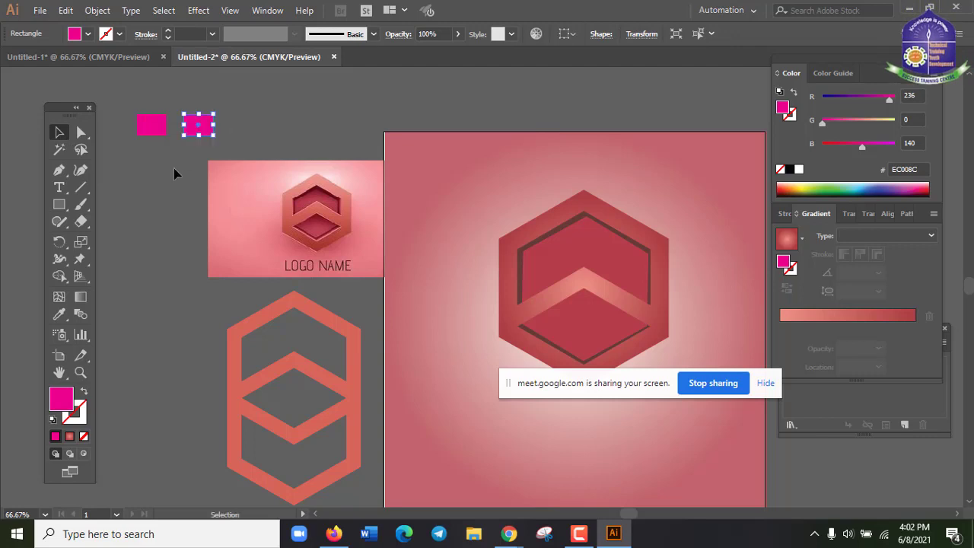
click(190, 141)
click(192, 135)
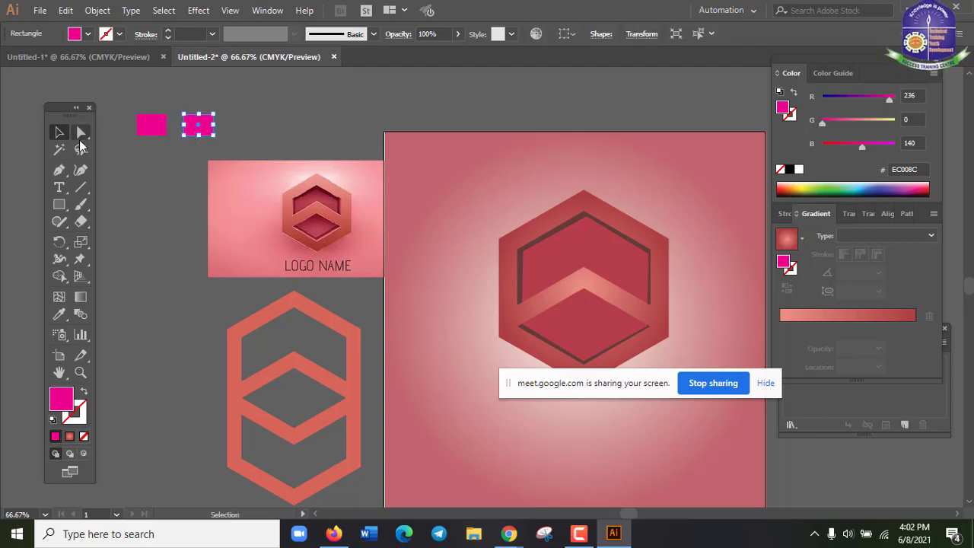
click(88, 35)
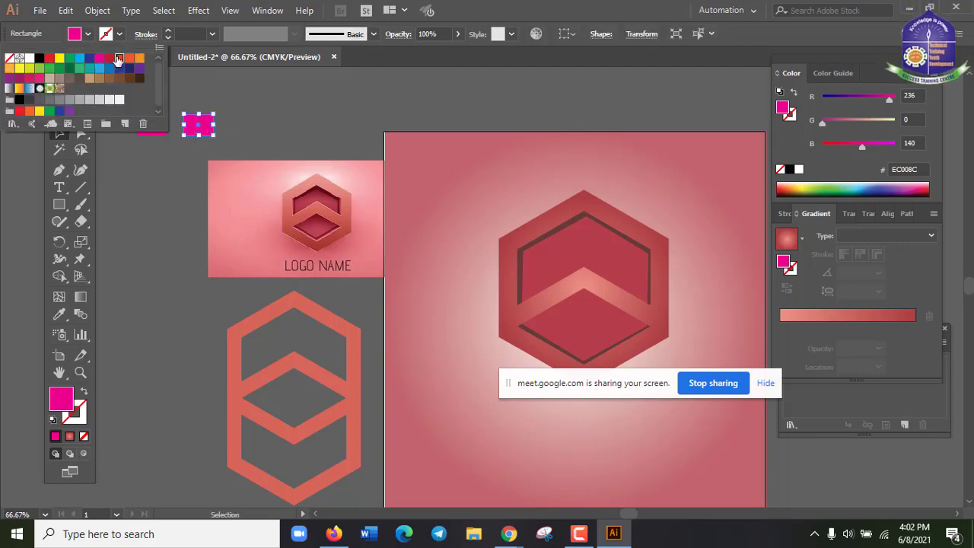
click(118, 59)
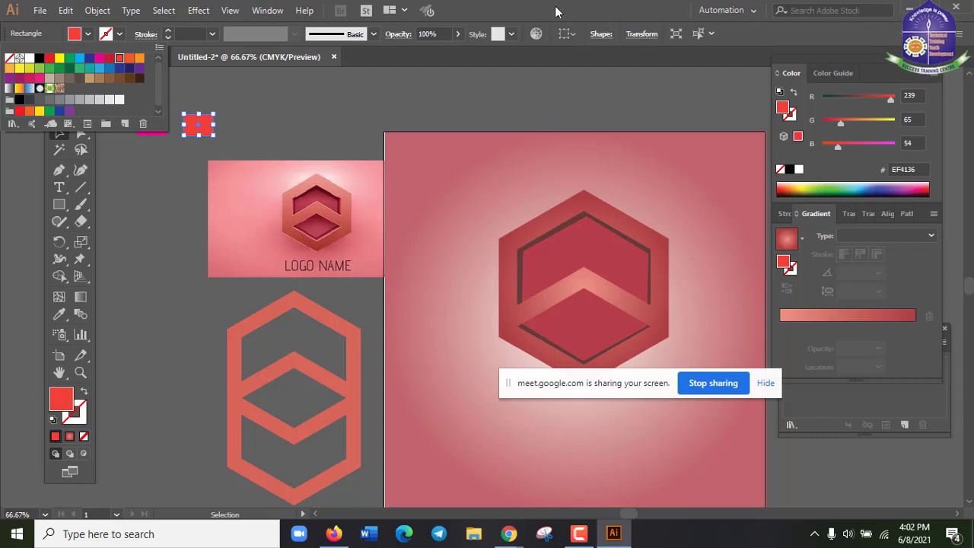
click(141, 188)
drag(119, 108, 247, 145)
click(188, 194)
Step: Recolour the magenta rectangle with the light coral sampled by Eyedropper from the top of the reference logo's frame
click(151, 125)
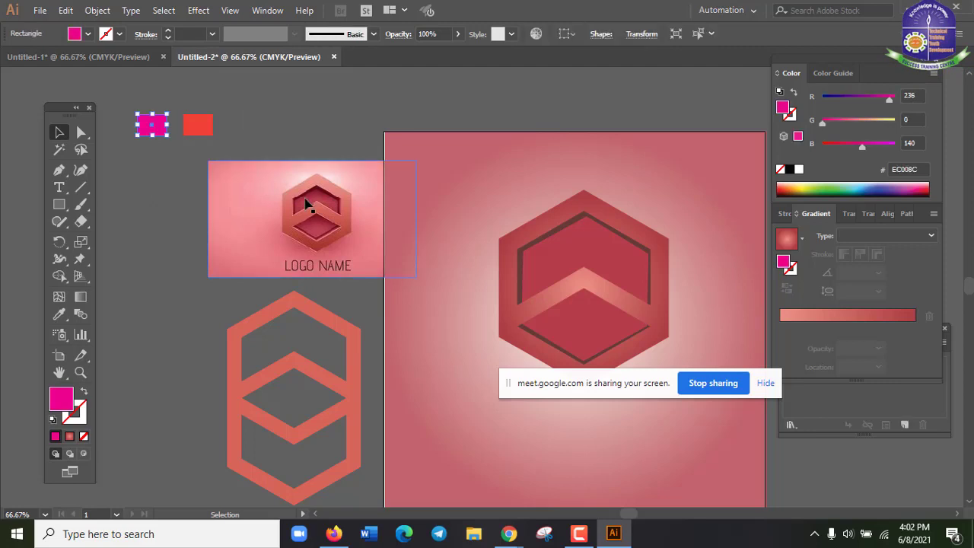
click(196, 125)
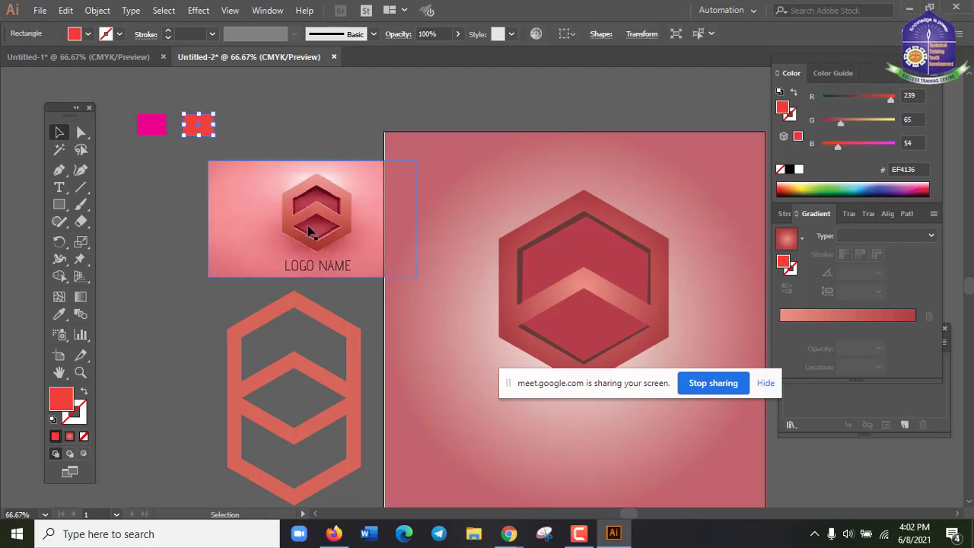
click(150, 124)
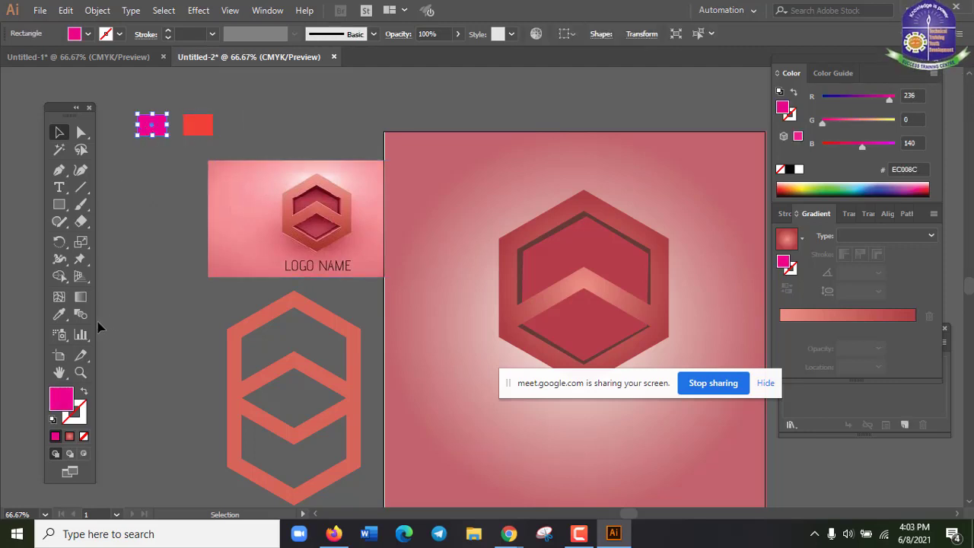
click(59, 315)
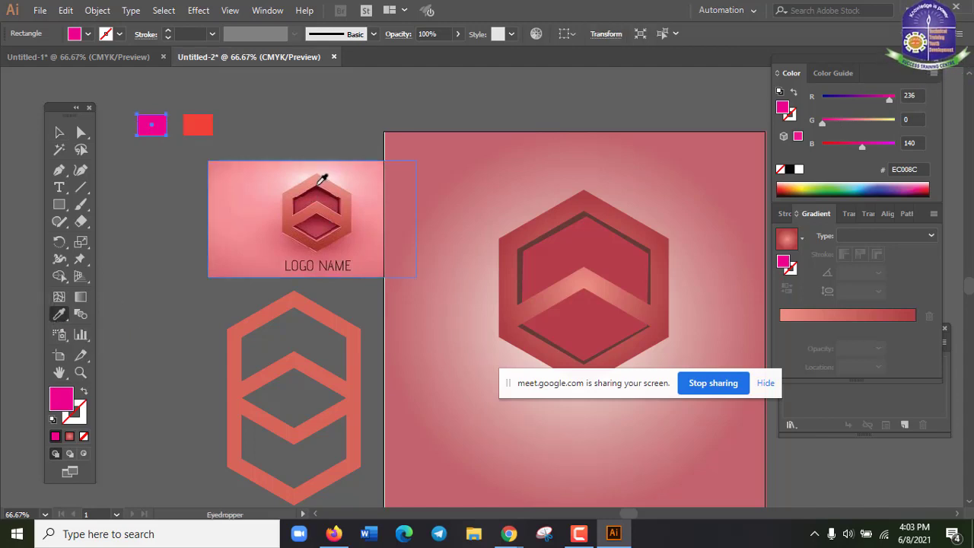
click(318, 181)
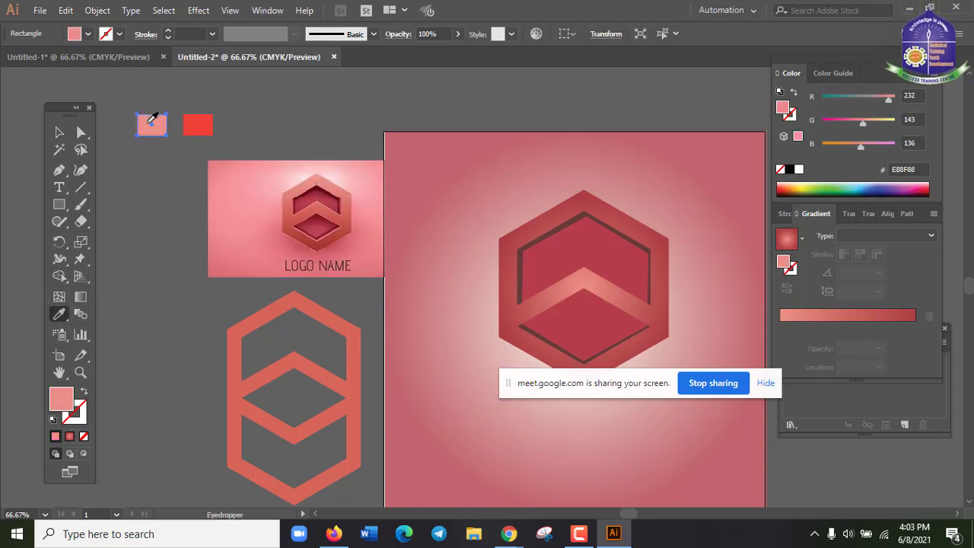
Step: Recolour the red rectangle with the dark red sampled by Eyedropper from the left edge of the reference logo's frame
click(60, 132)
click(198, 125)
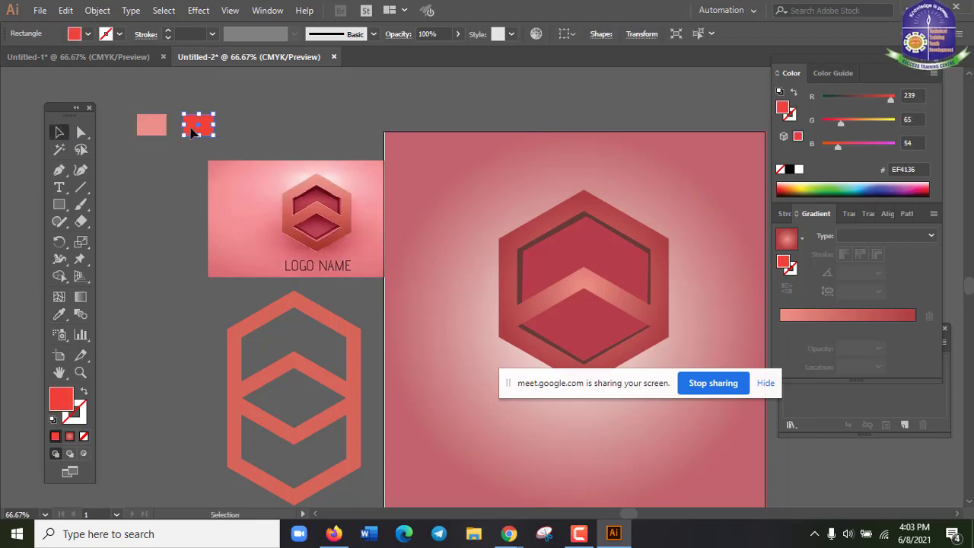
click(59, 314)
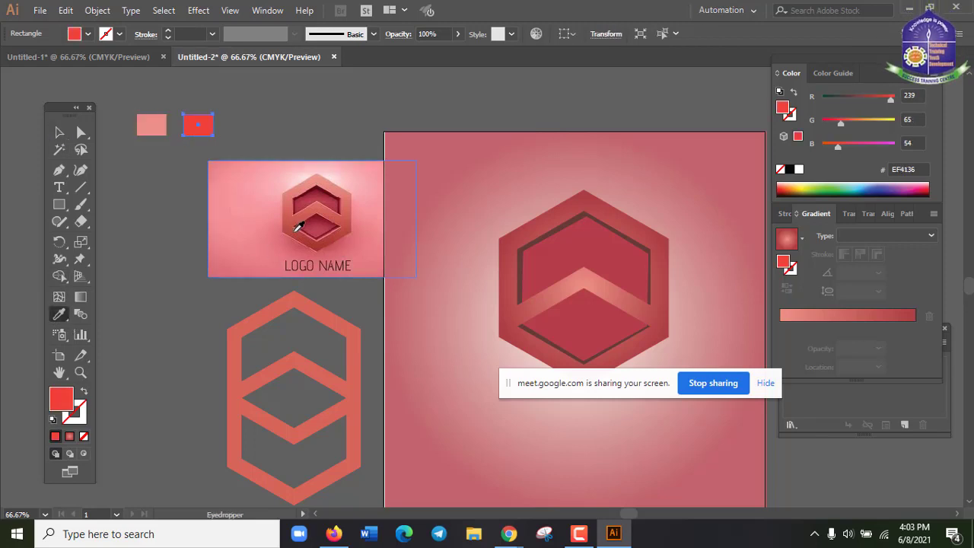
click(280, 217)
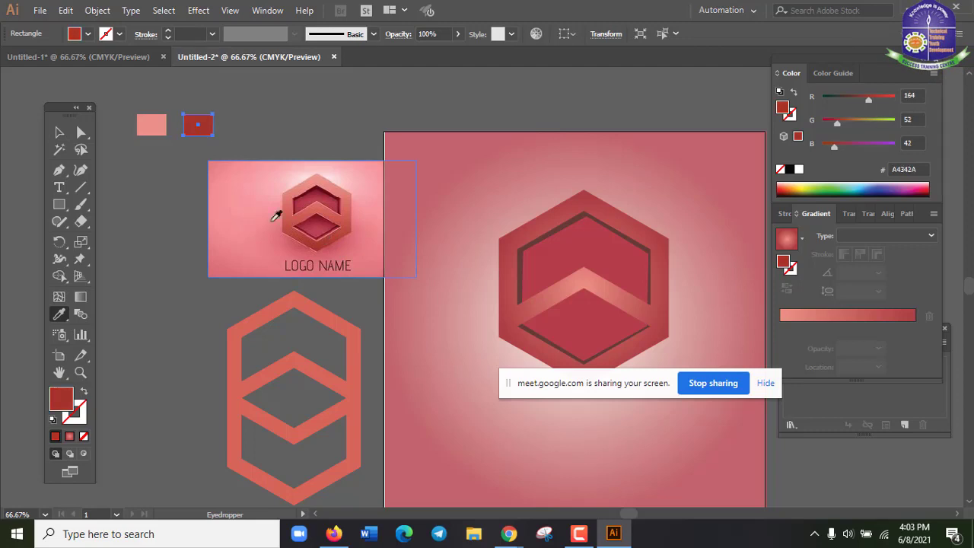
click(59, 133)
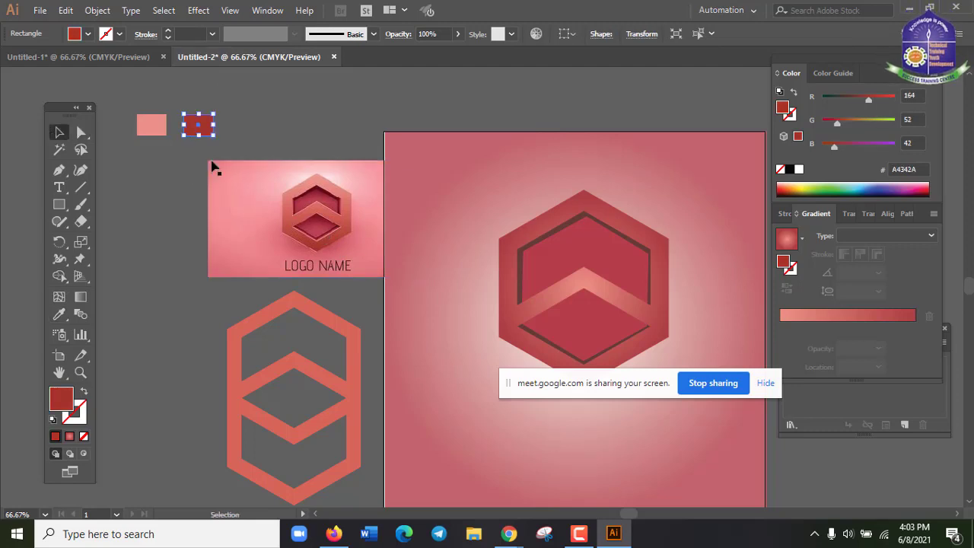
Step: Move the reference logo image off the artboard, placing it between the two colour rectangles and the coral hexagon shape
click(166, 143)
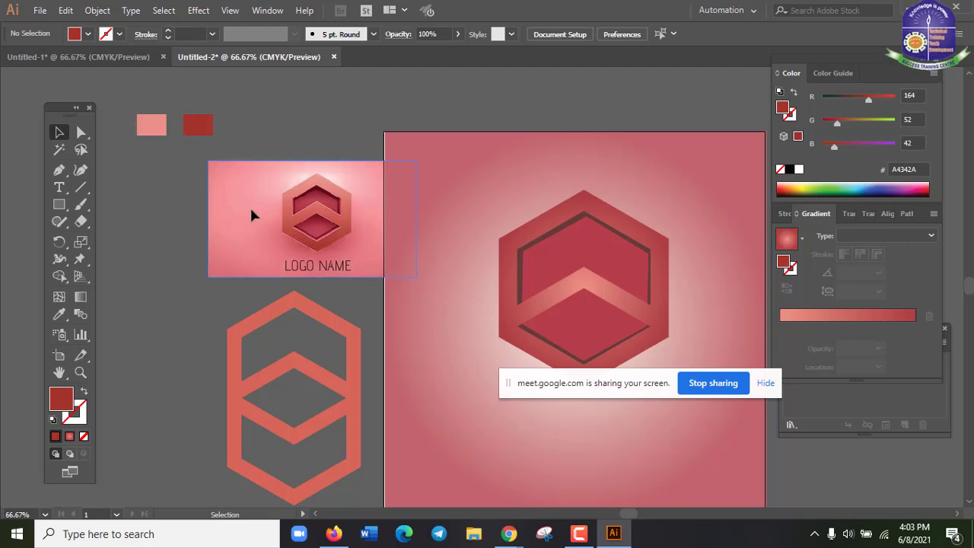
drag(250, 207, 166, 171)
click(583, 286)
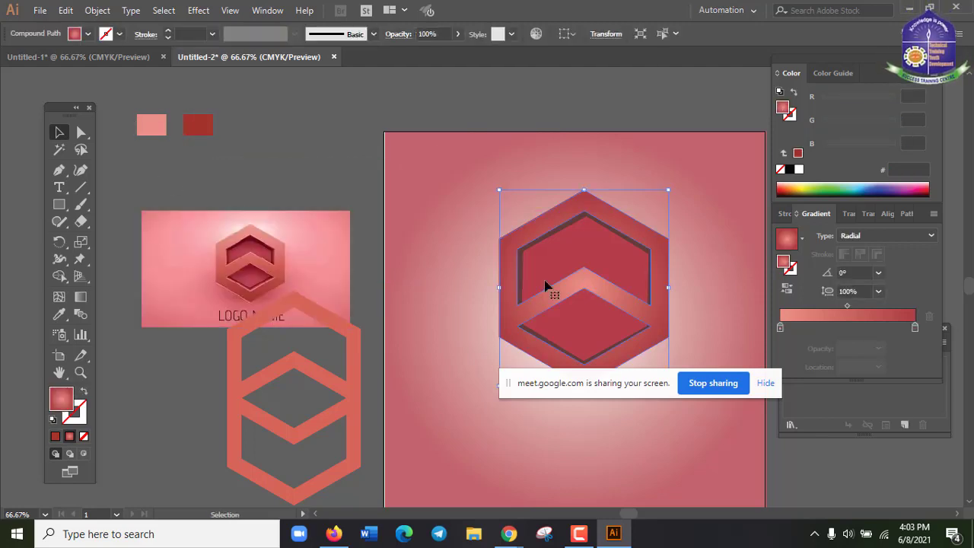
drag(198, 246, 226, 194)
Step: Copy the hex code E88F88 from the light coral rectangle's fill colour without changing the fill
click(146, 123)
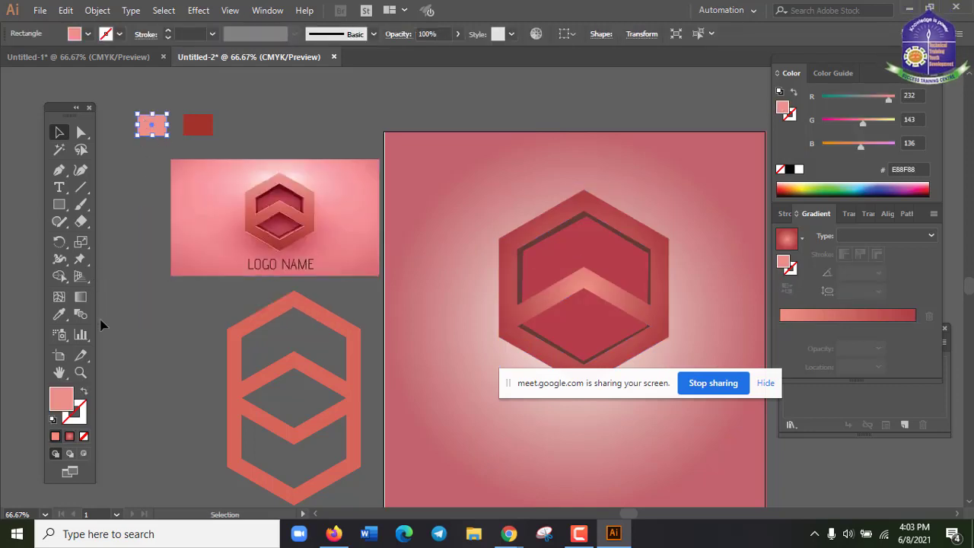
double_click(62, 401)
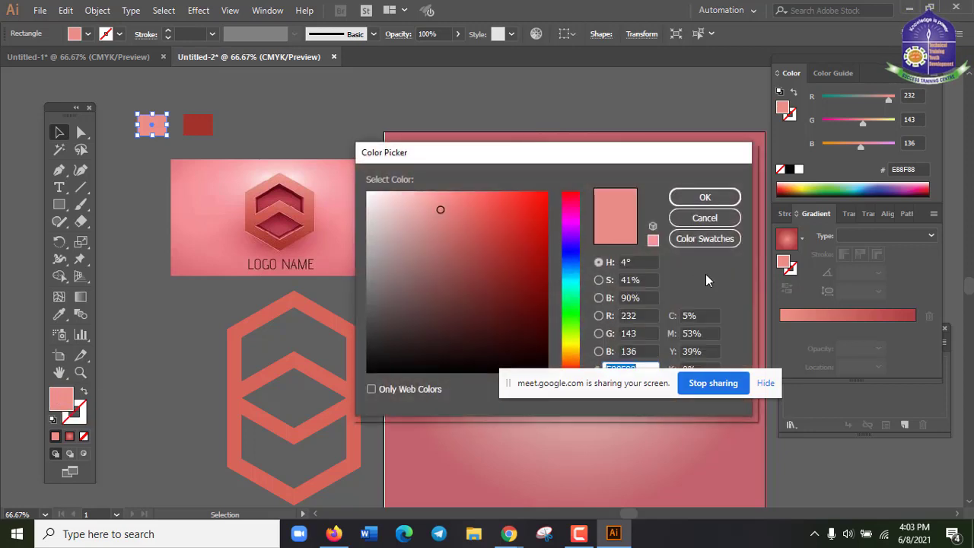
drag(597, 163, 422, 113)
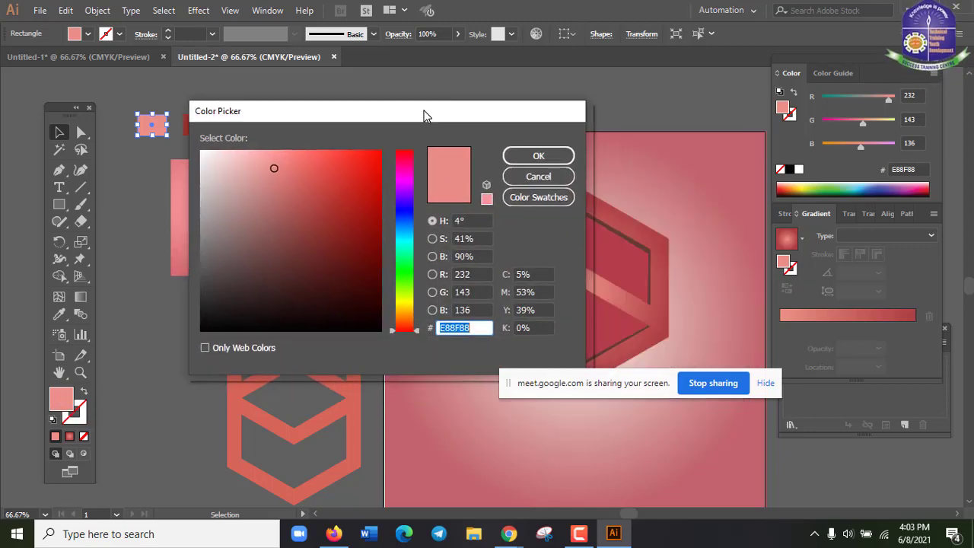
right_click(456, 328)
click(483, 178)
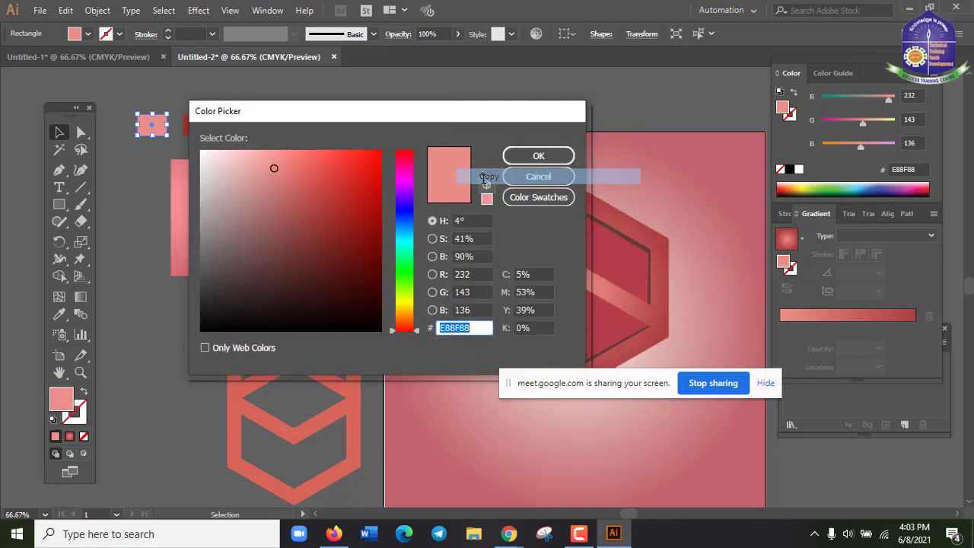
click(531, 176)
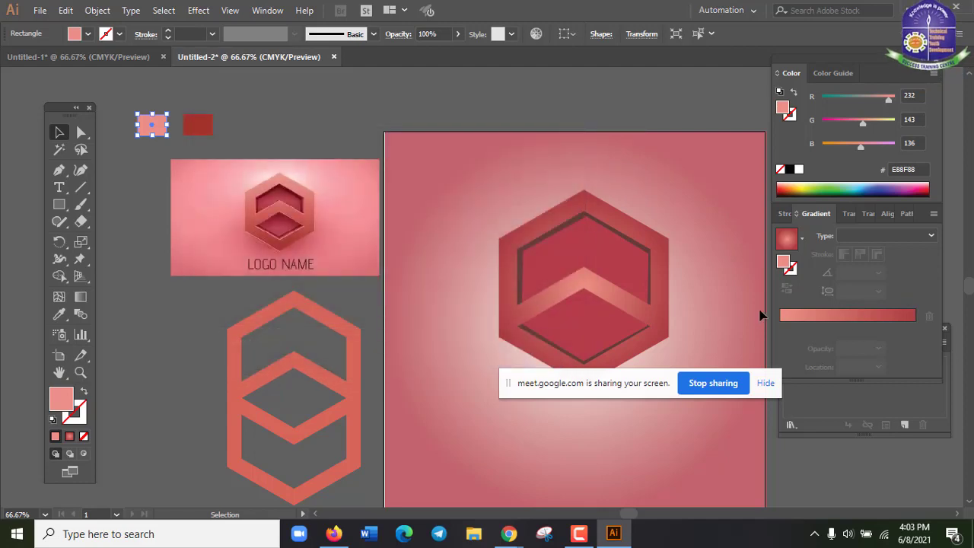
Step: Set the starting stop of the hexagon frame's radial gradient to the copied coral E88F88, using RGB mode
click(618, 228)
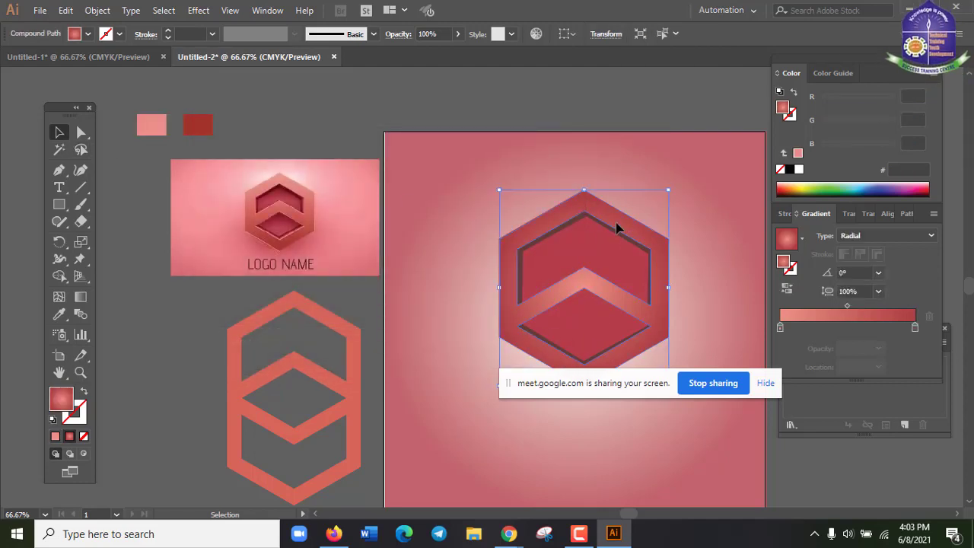
double_click(780, 329)
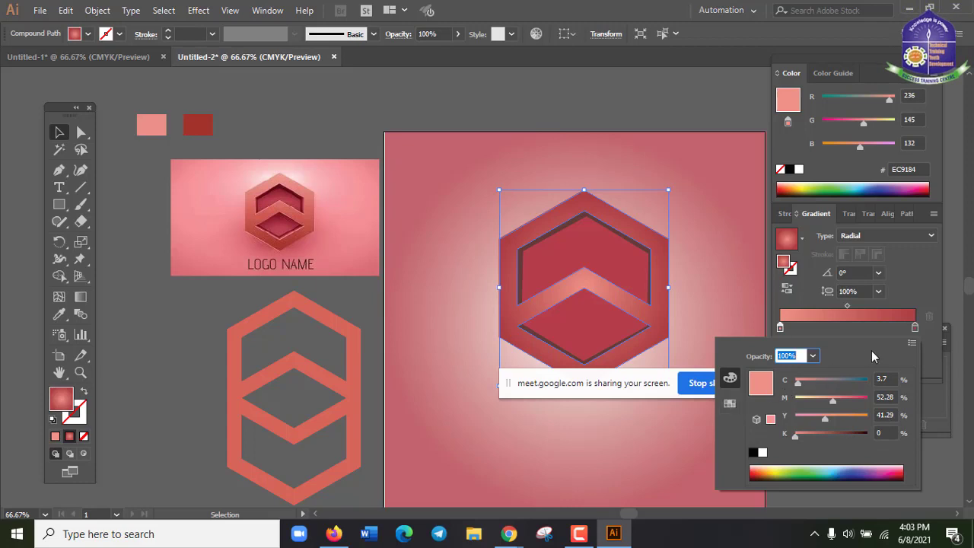
click(909, 343)
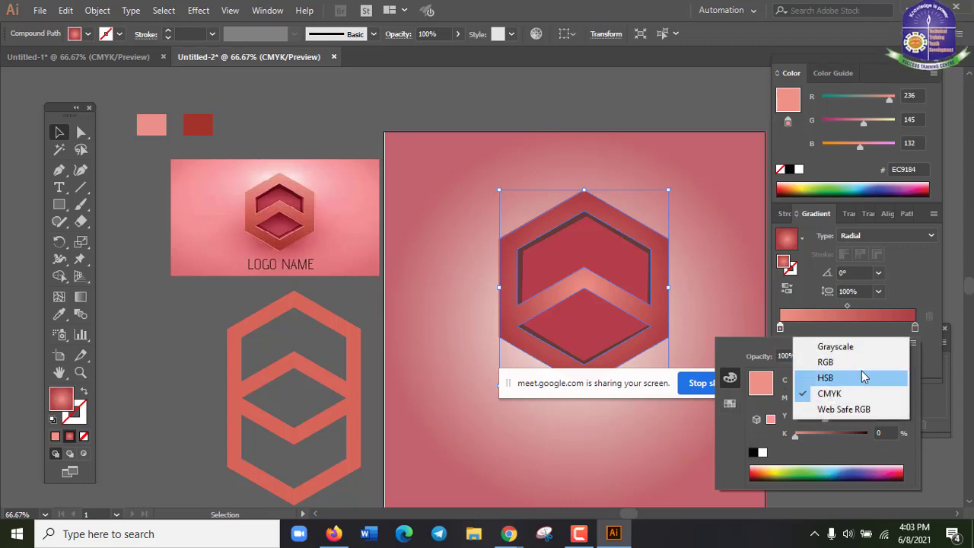
click(832, 362)
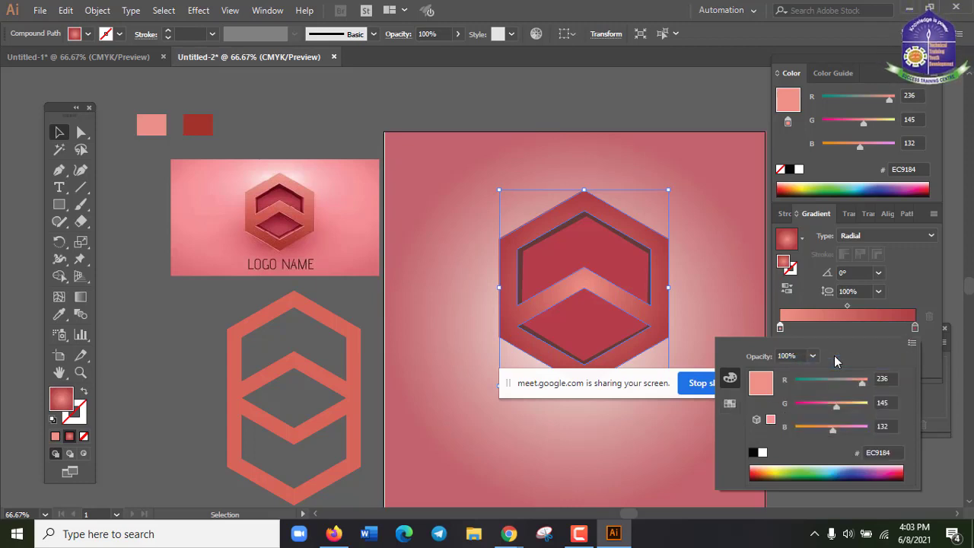
click(891, 453)
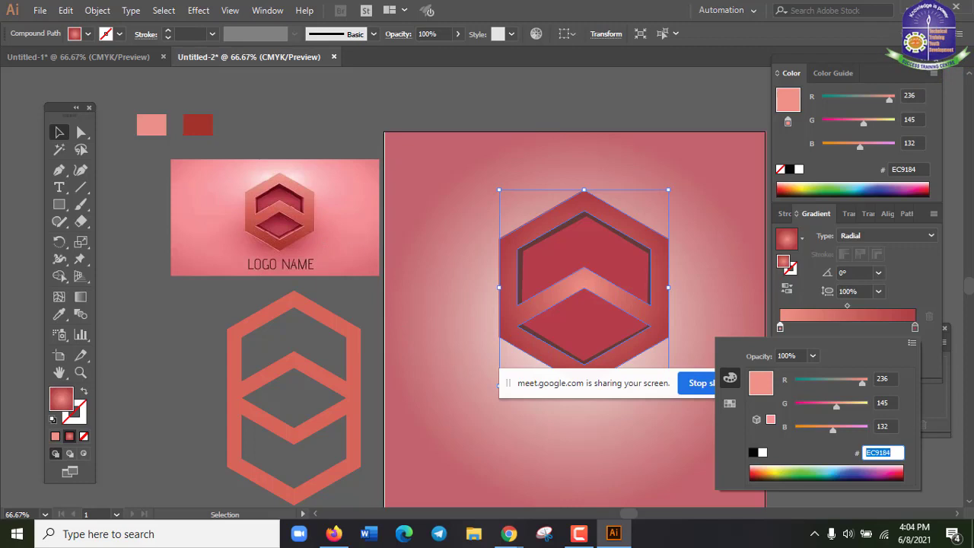
key(ctrl+v)
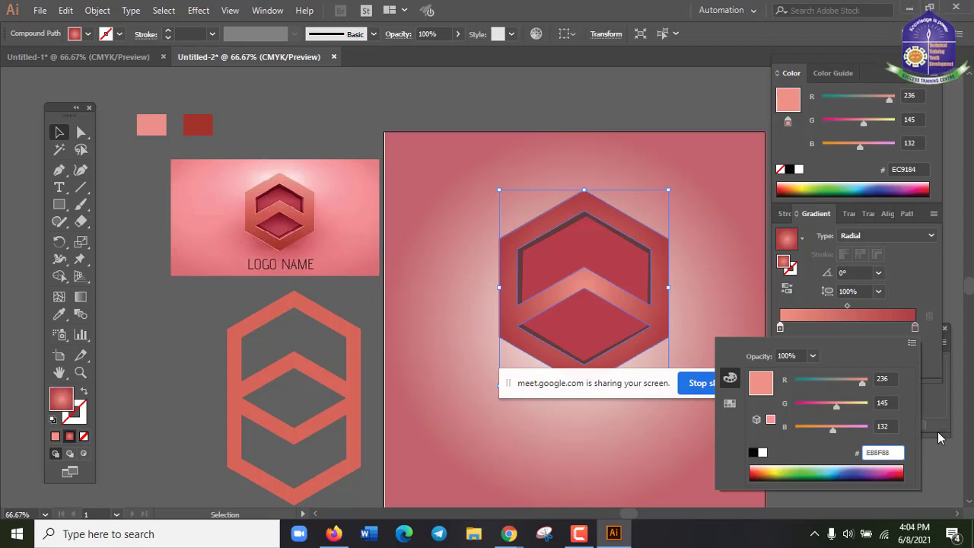
key(Return)
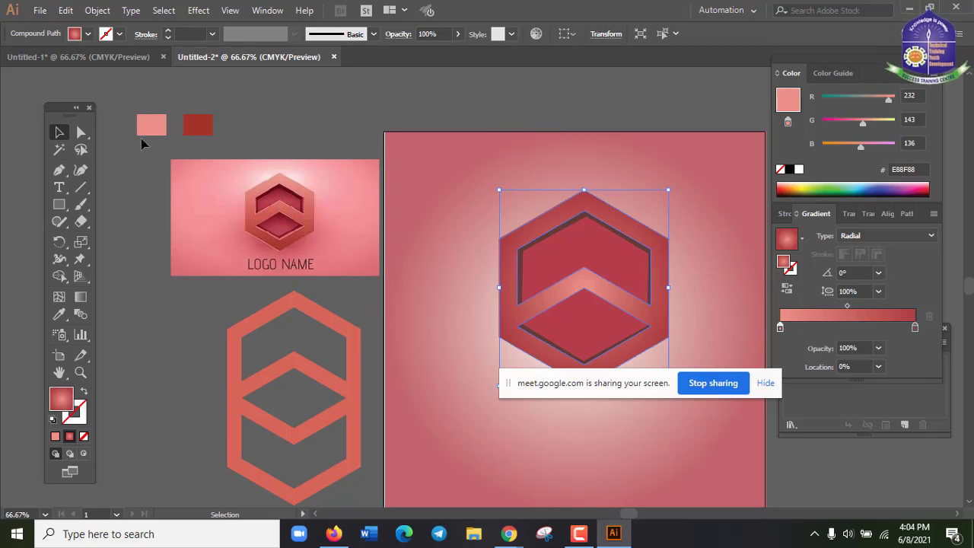
Step: Copy the hex code A4342A from the dark red rectangle's fill, and apply the current radial gradient to that rectangle
click(197, 128)
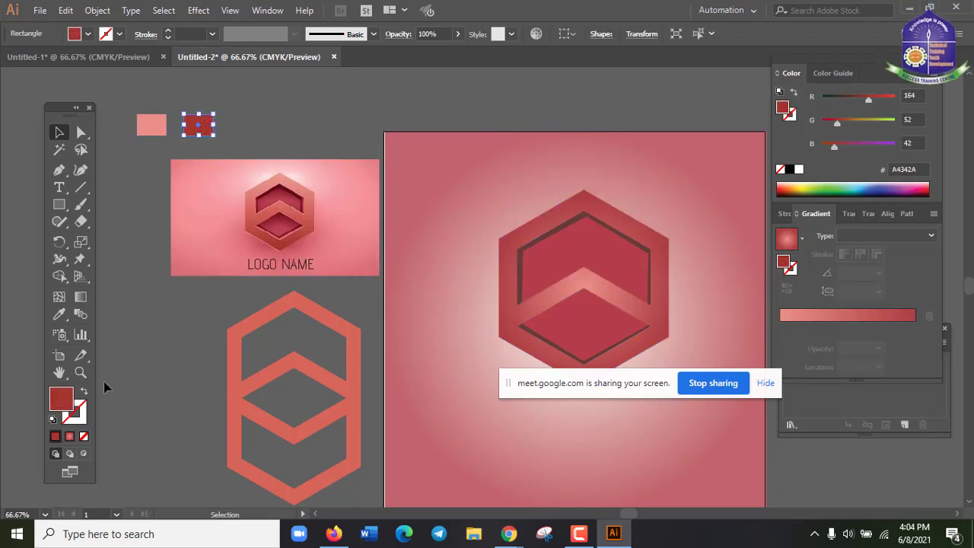
double_click(61, 394)
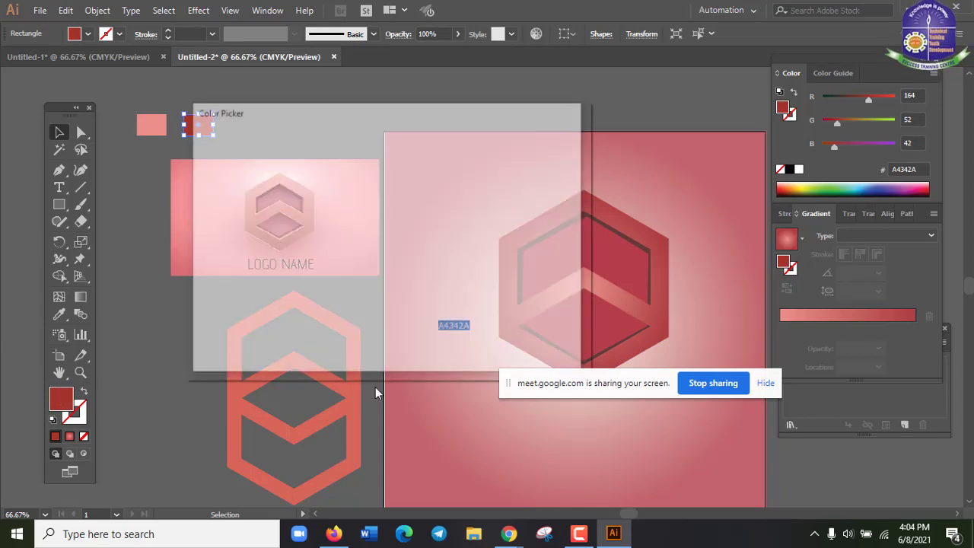
right_click(452, 329)
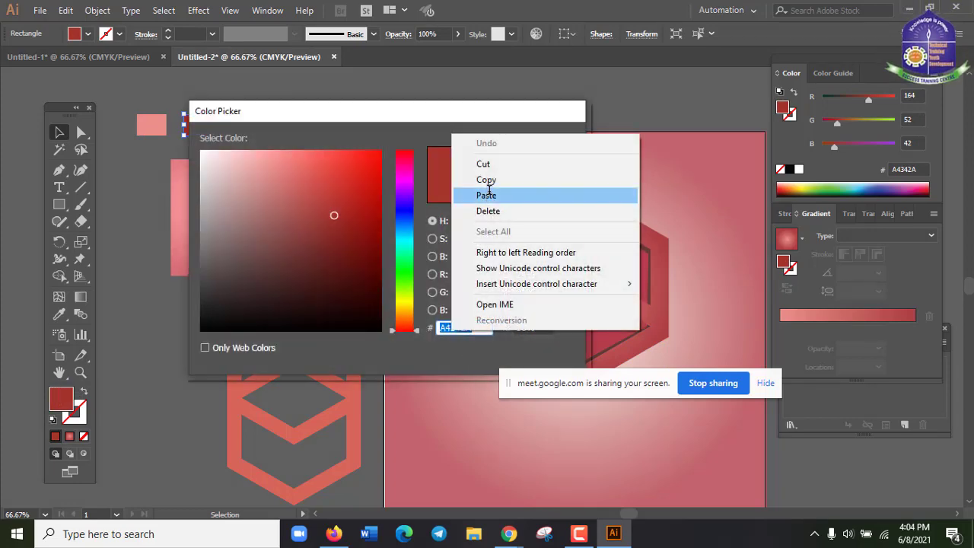
click(486, 180)
click(541, 153)
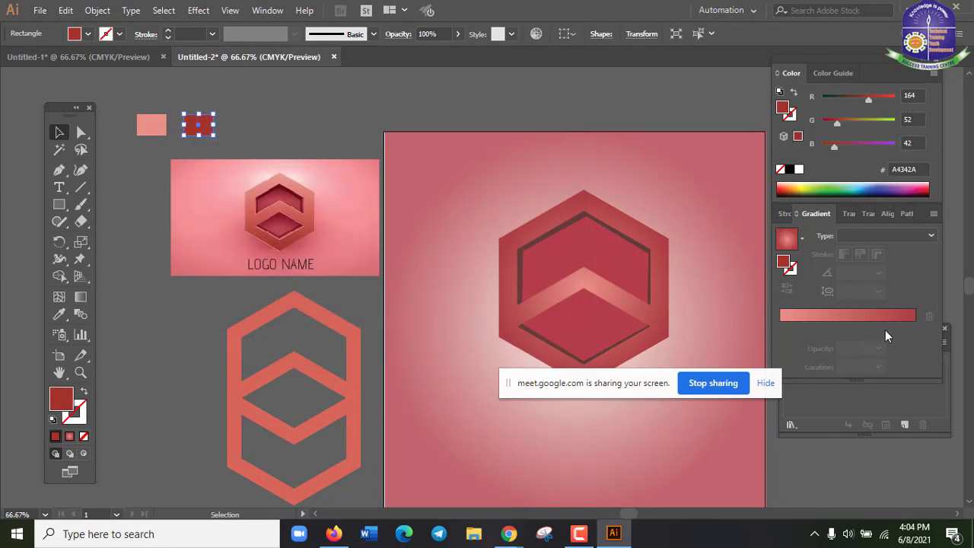
click(883, 317)
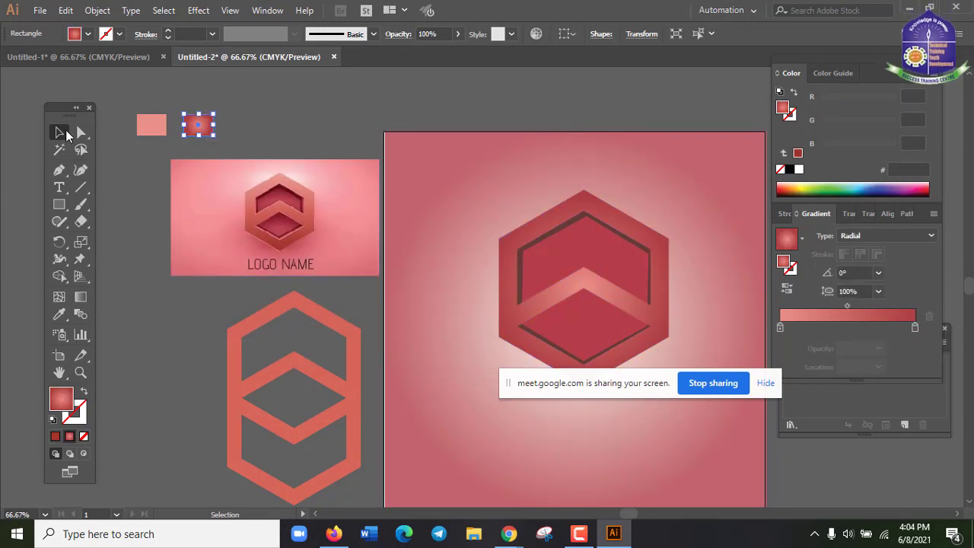
Step: Set the end stop of the hexagon frame's radial gradient to the copied dark red A4342A, using RGB mode
click(640, 242)
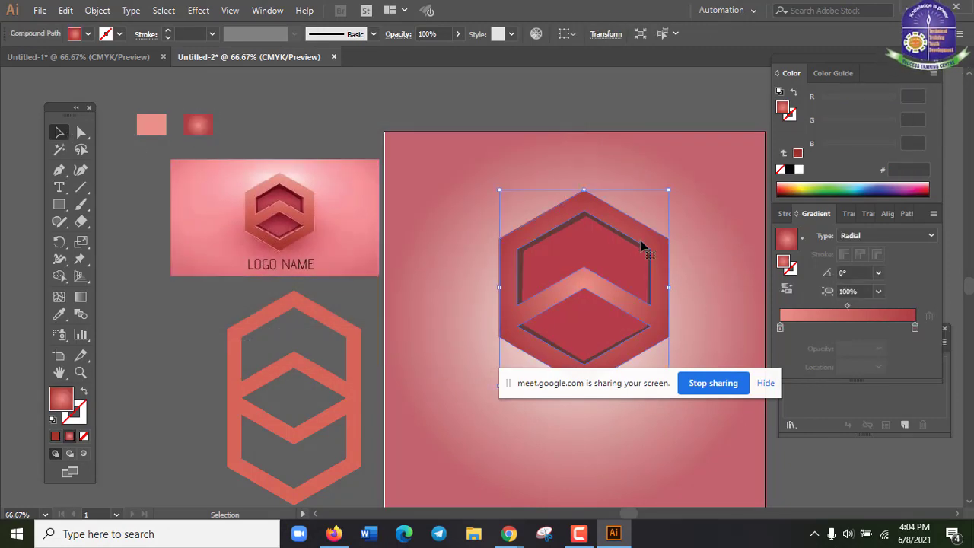
drag(639, 242, 648, 233)
key(ctrl)
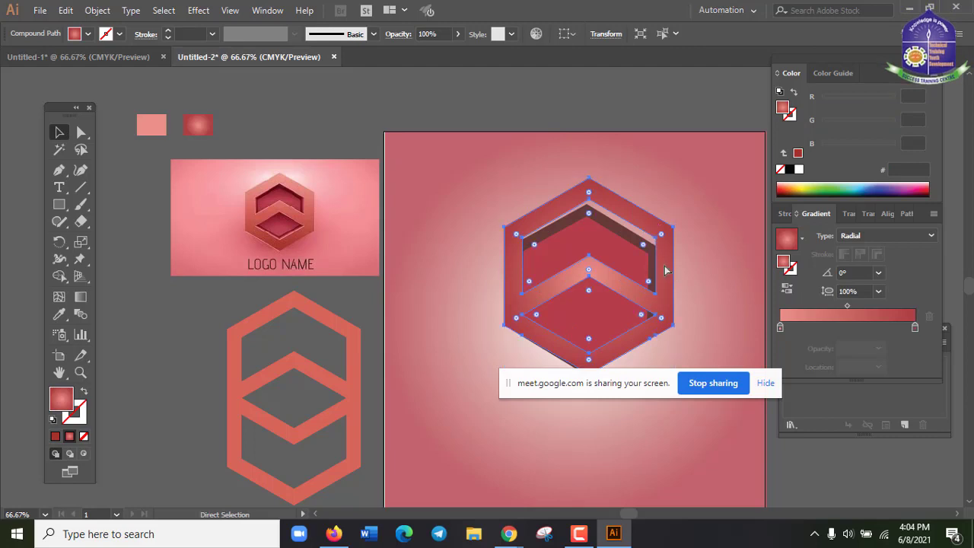
key(ctrl+z)
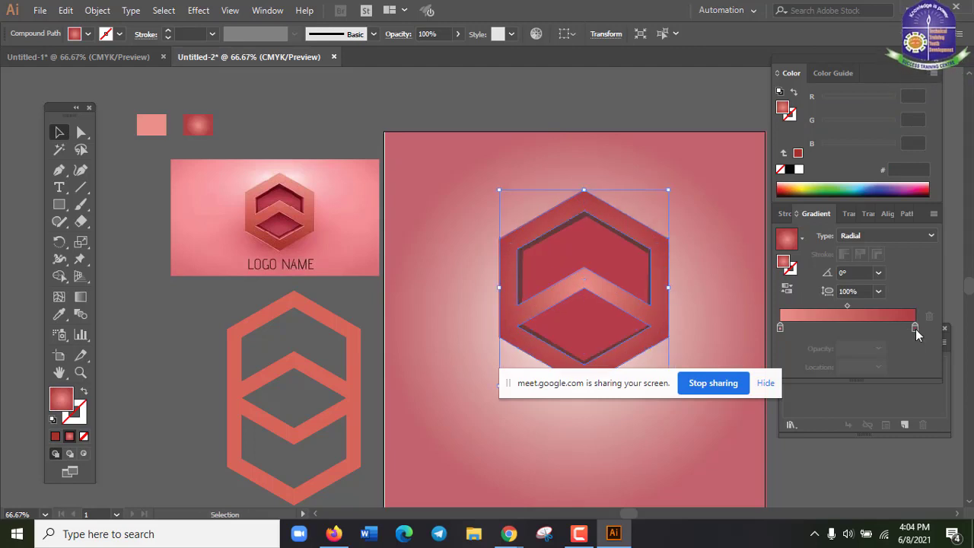
double_click(915, 328)
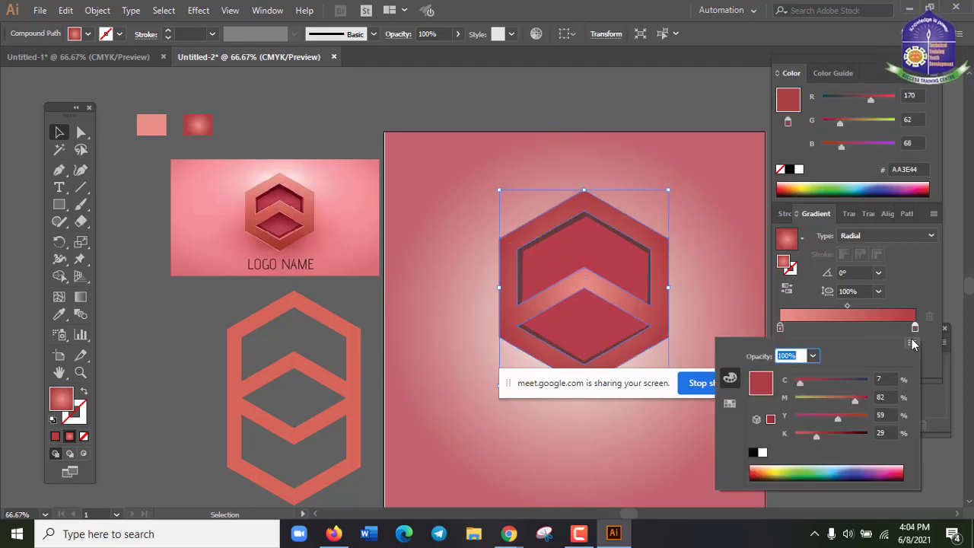
click(913, 344)
click(870, 363)
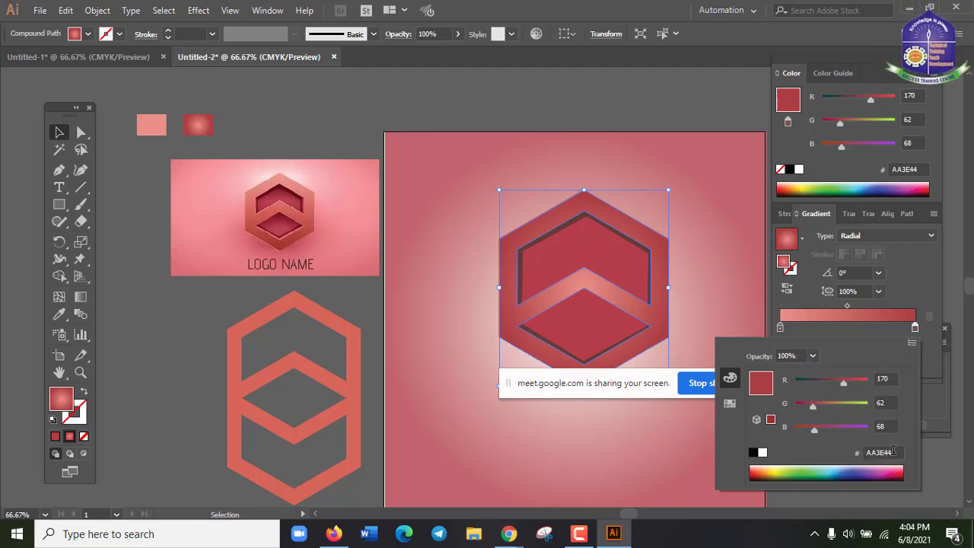
click(894, 452)
key(ctrl+v)
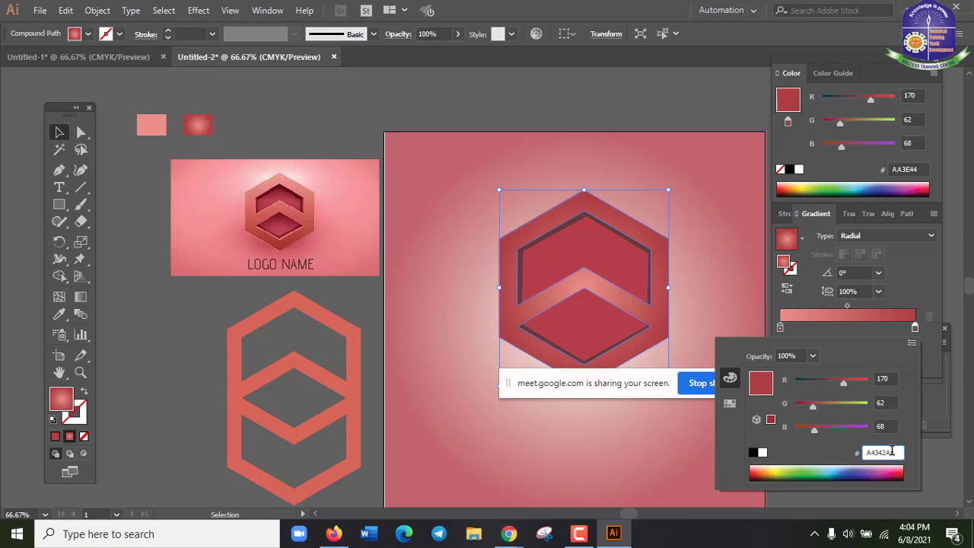
key(Return)
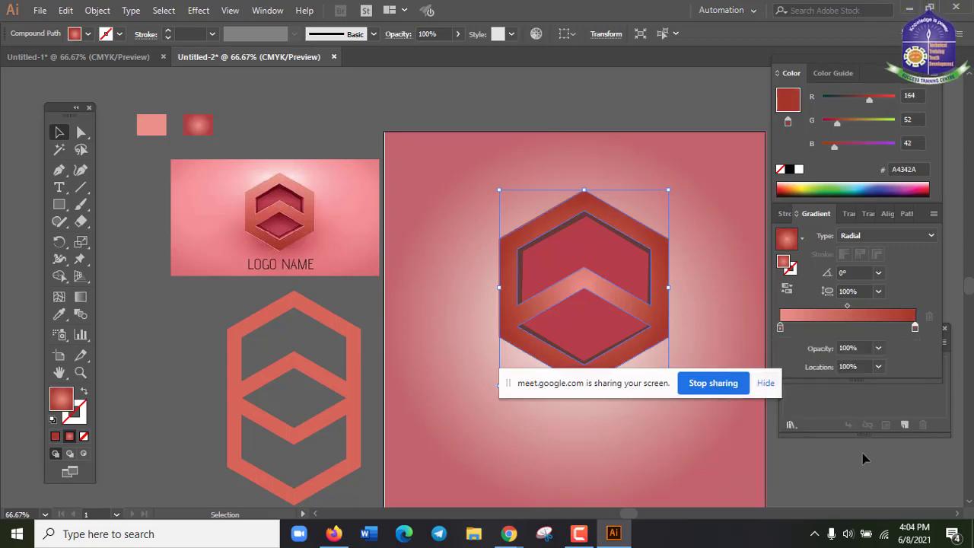
Step: Change the frame's gradient type to Linear and run it diagonally from upper left to lower right at about -44.3°
drag(633, 391, 615, 437)
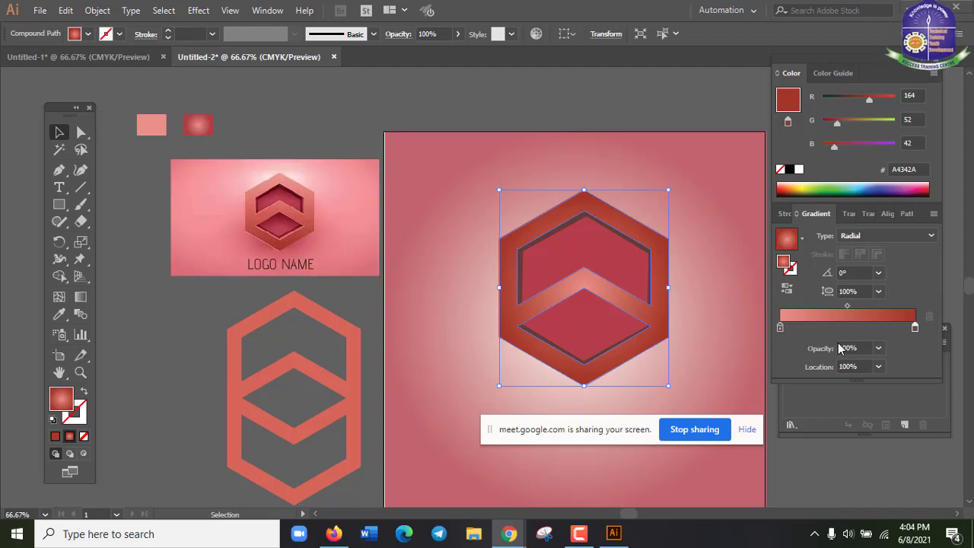
click(884, 236)
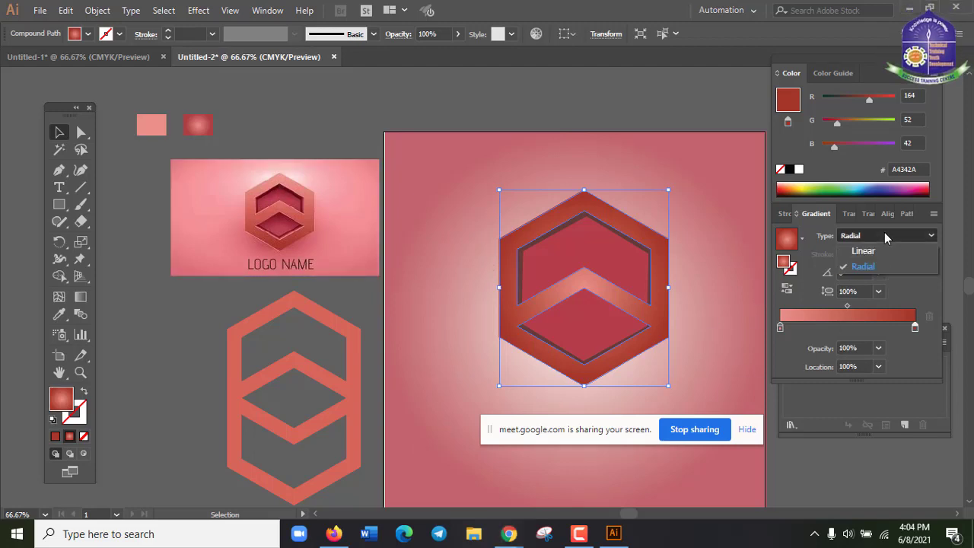
click(878, 250)
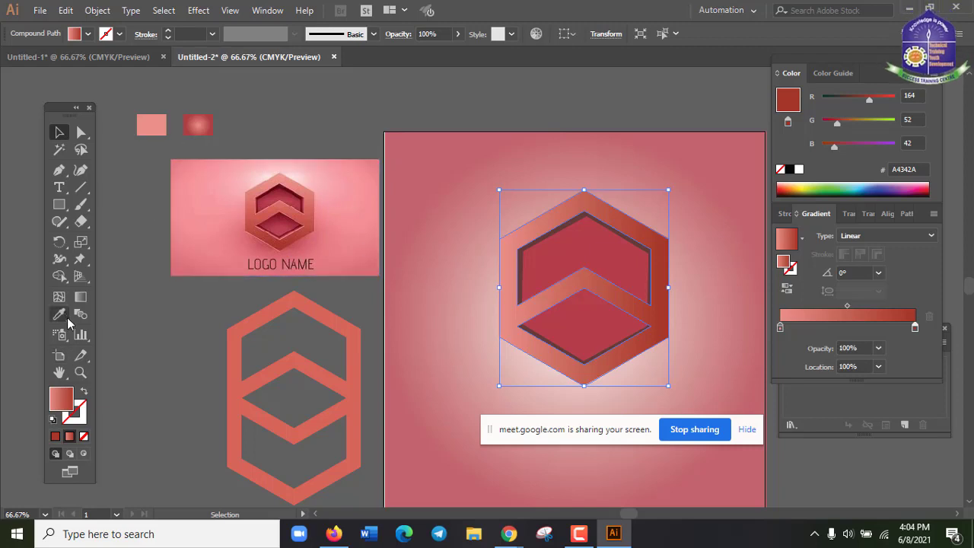
click(81, 297)
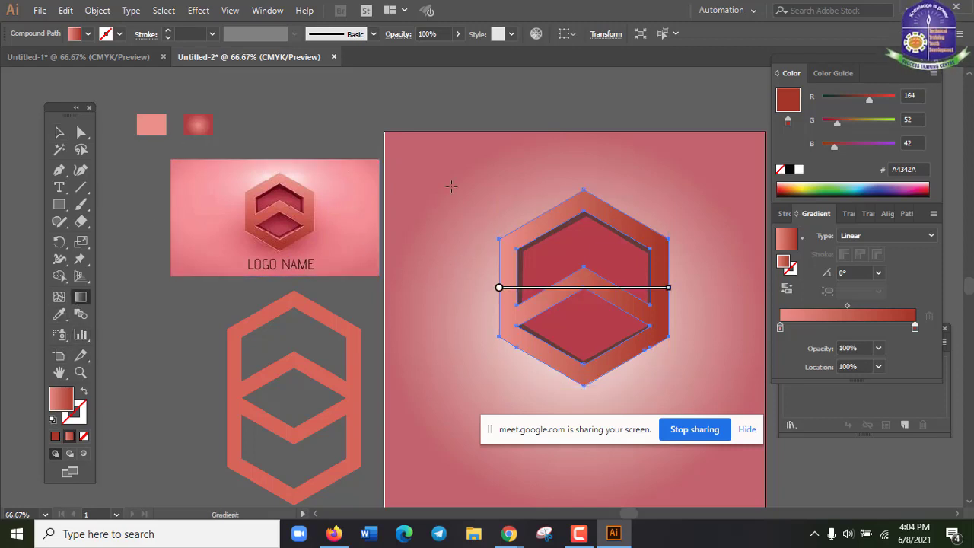
drag(451, 186, 681, 410)
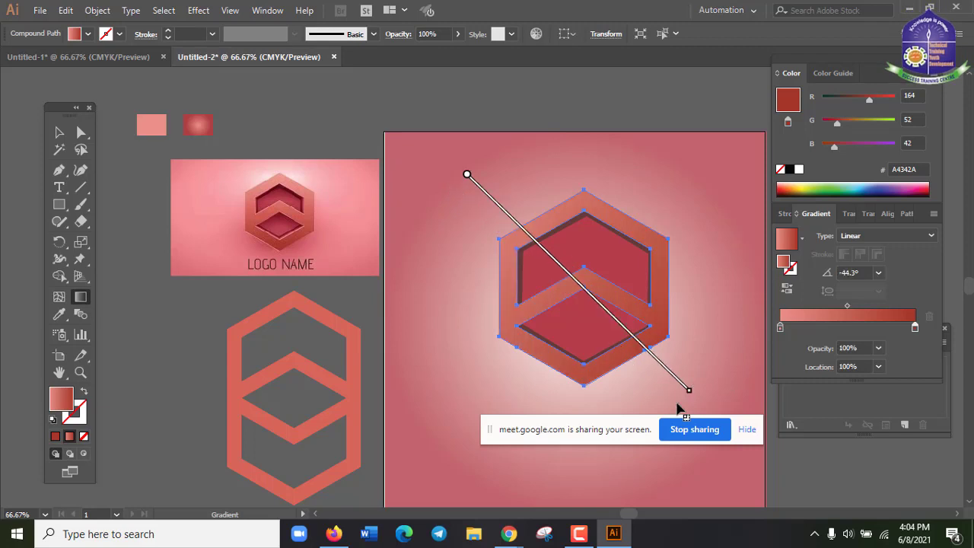
Step: Redraw the frame's linear gradient steeply downward from above its top edge to below it at about -76.5°, and deselect the frame
scroll(675, 343, down, 1)
drag(603, 425, 593, 483)
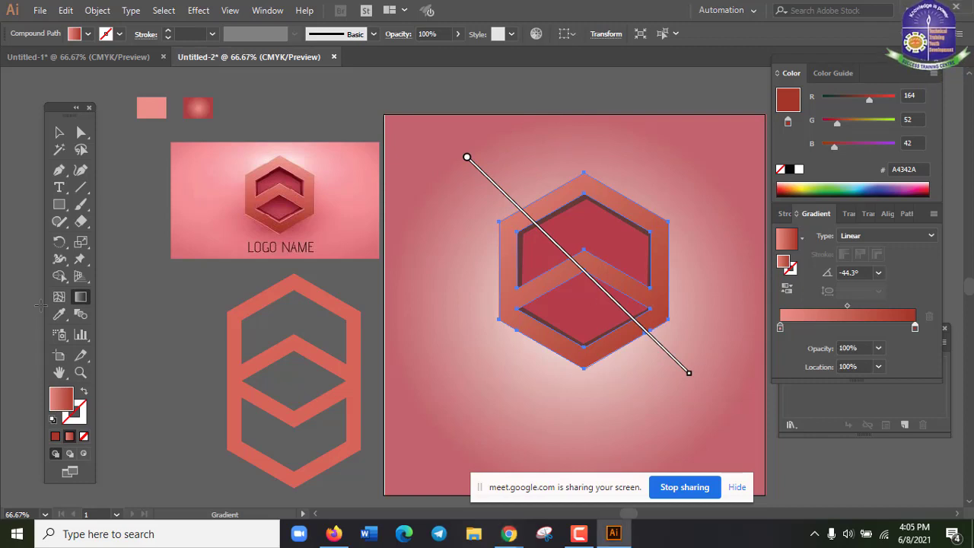
drag(556, 155, 629, 460)
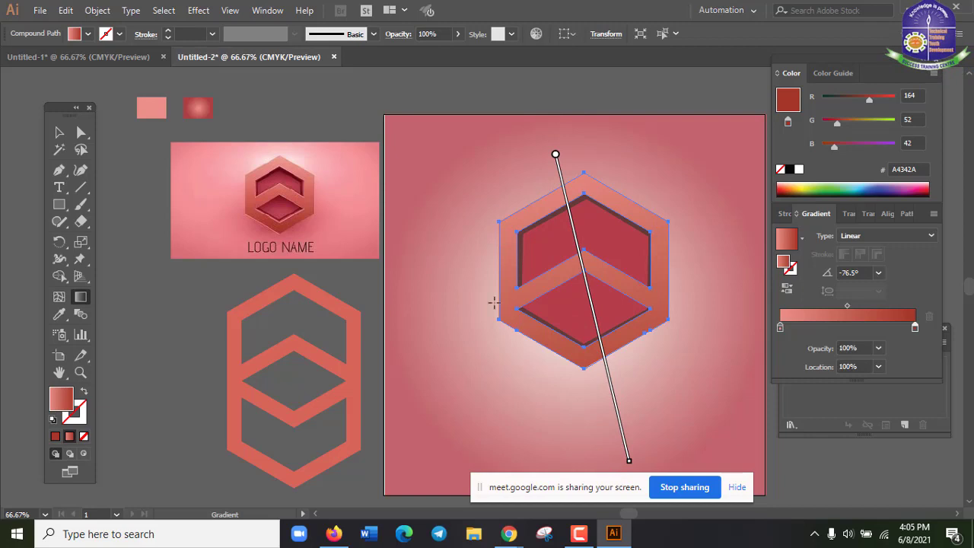
click(60, 132)
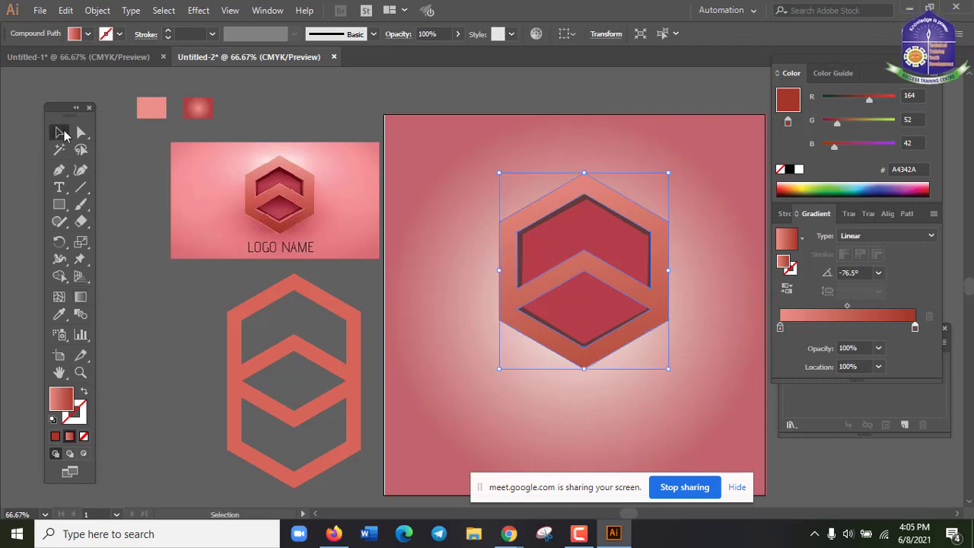
click(588, 403)
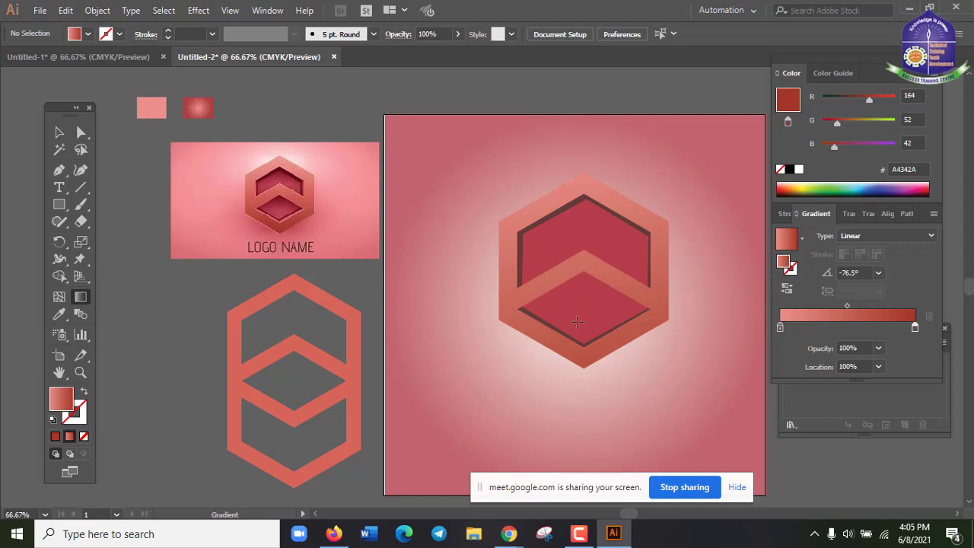
Step: Redraw the hexagon frame's linear gradient from just inside its top edge to its bottom point at about -84.3°, and deselect the frame
key(v)
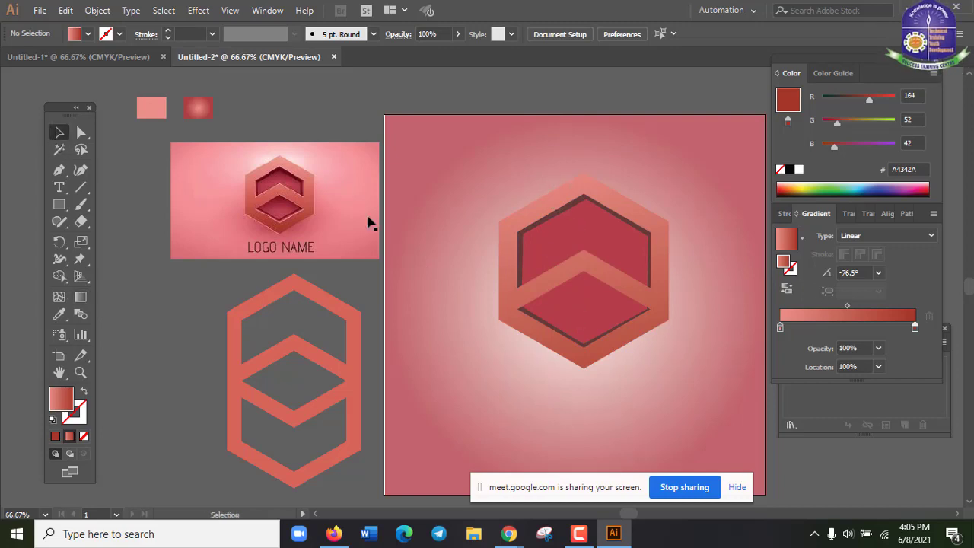
click(531, 217)
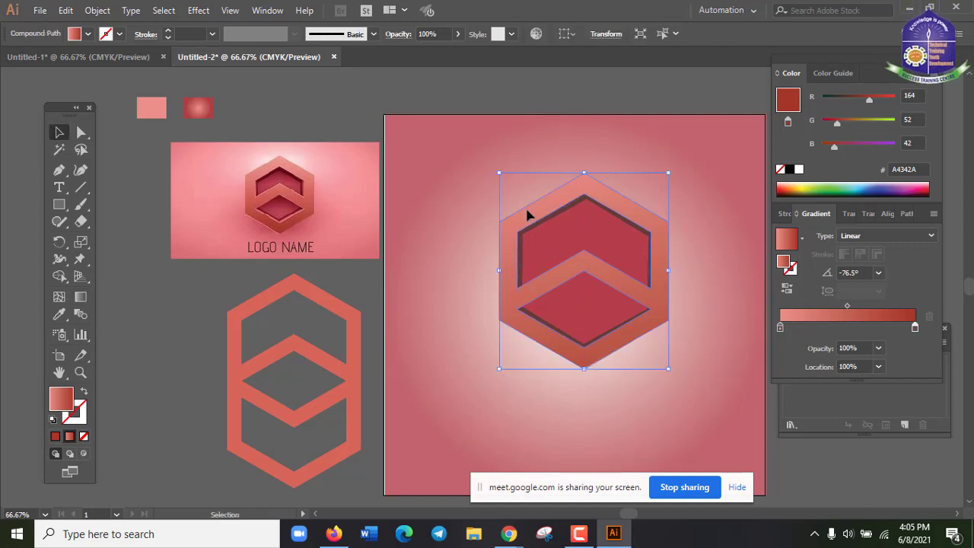
click(81, 297)
drag(582, 189, 595, 373)
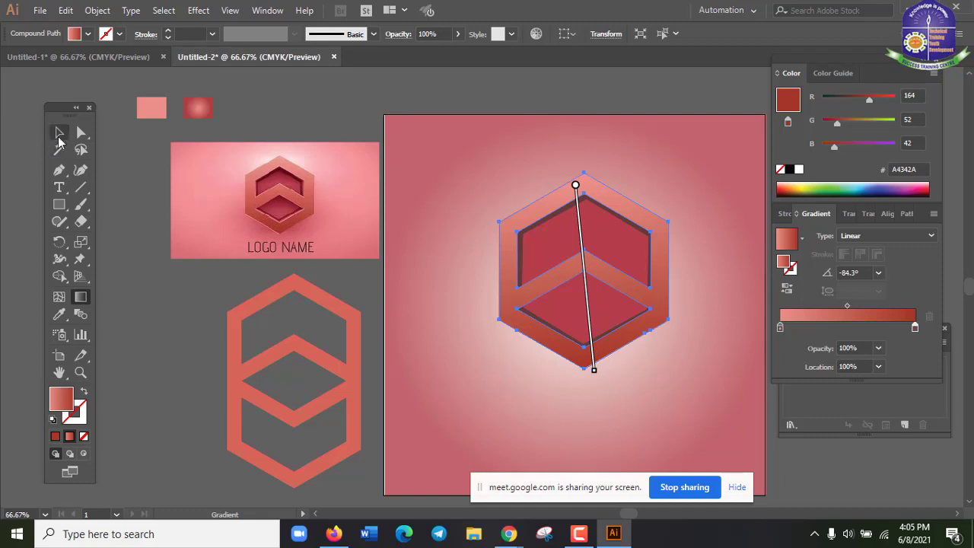
click(60, 136)
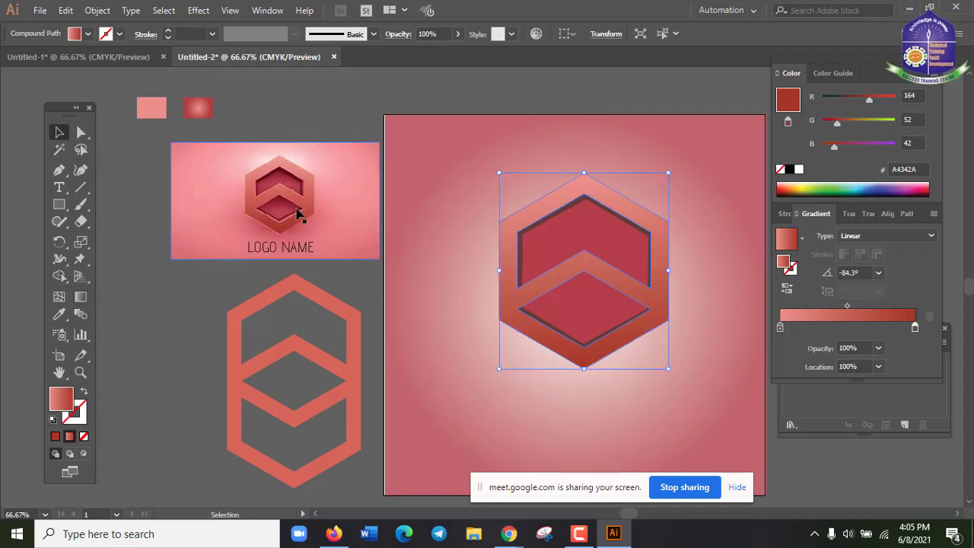
click(452, 396)
Step: Nudge the inner crimson hexagon behind the frame one increment left and one increment up
click(565, 235)
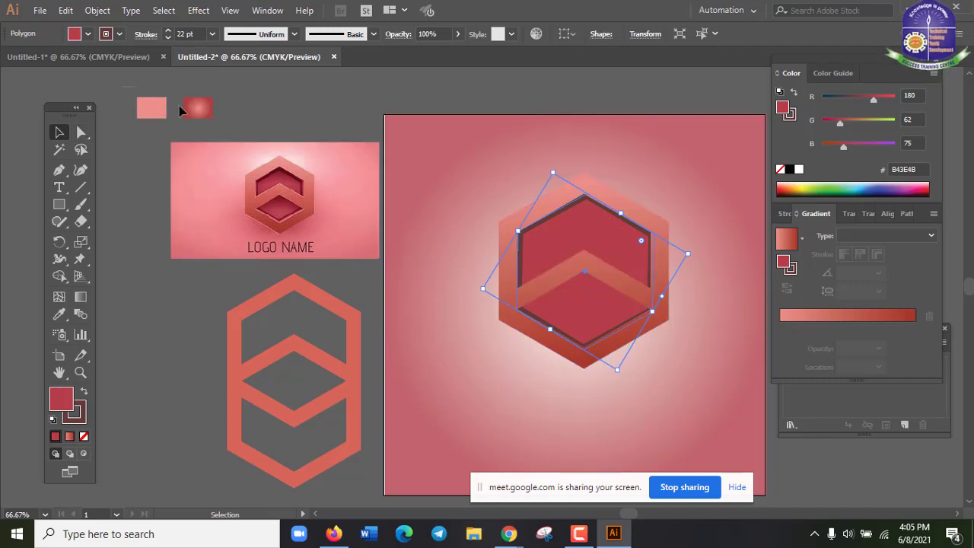
drag(222, 125, 222, 125)
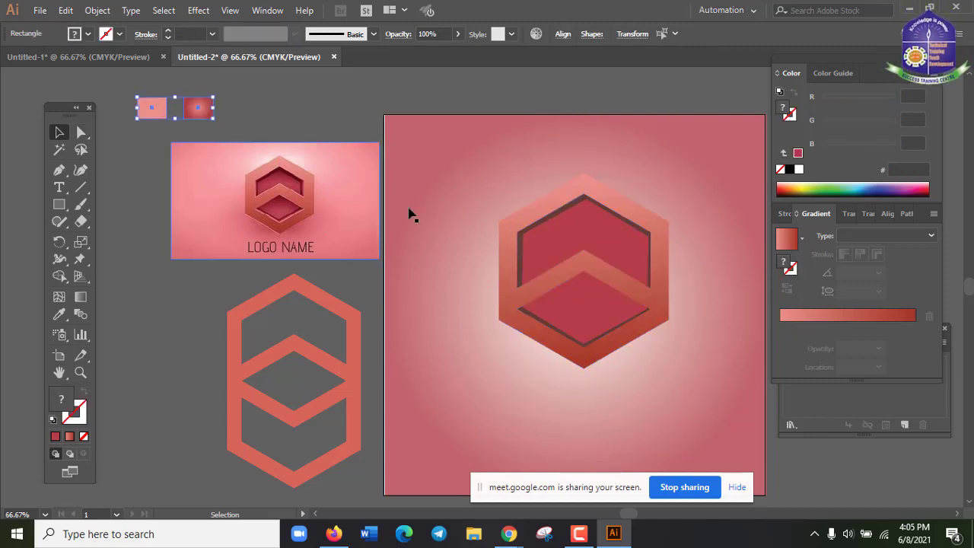
click(586, 246)
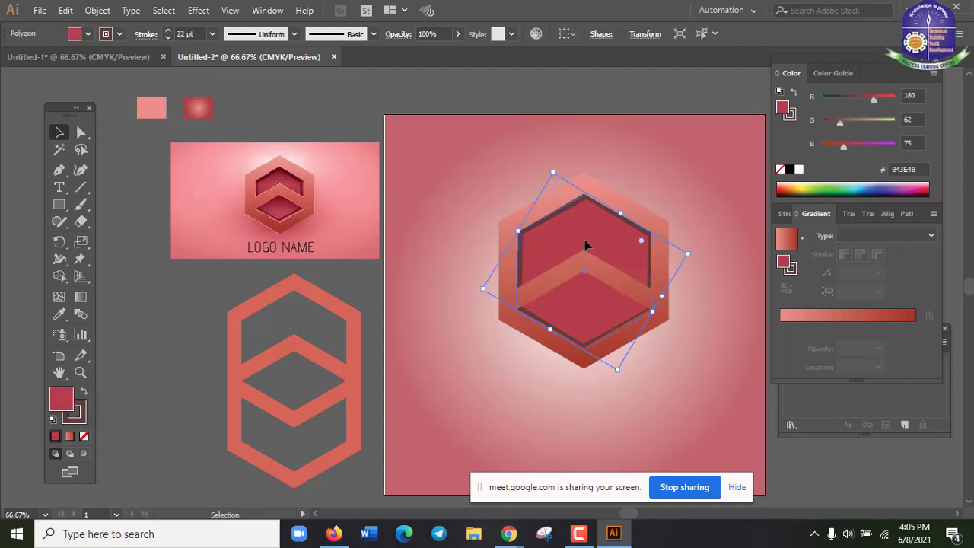
key(Left)
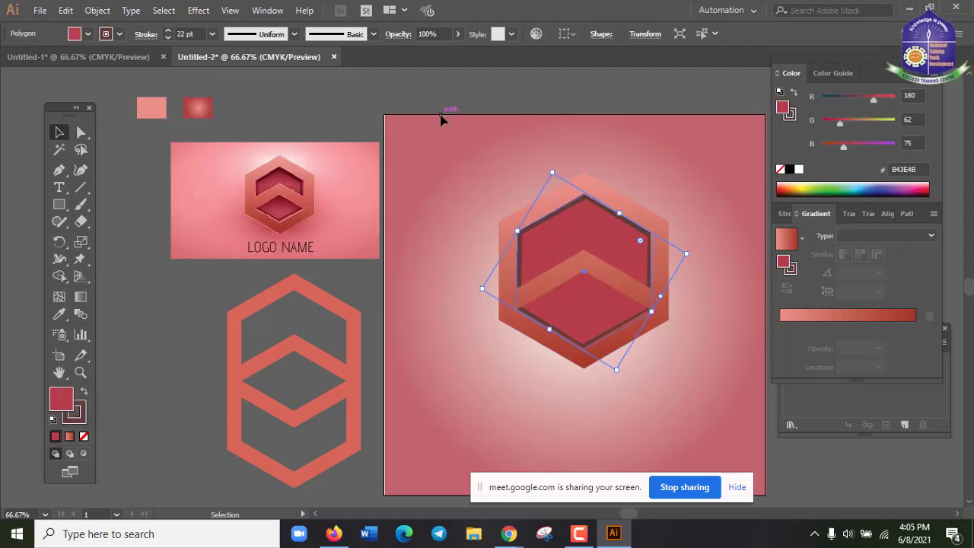
key(Up)
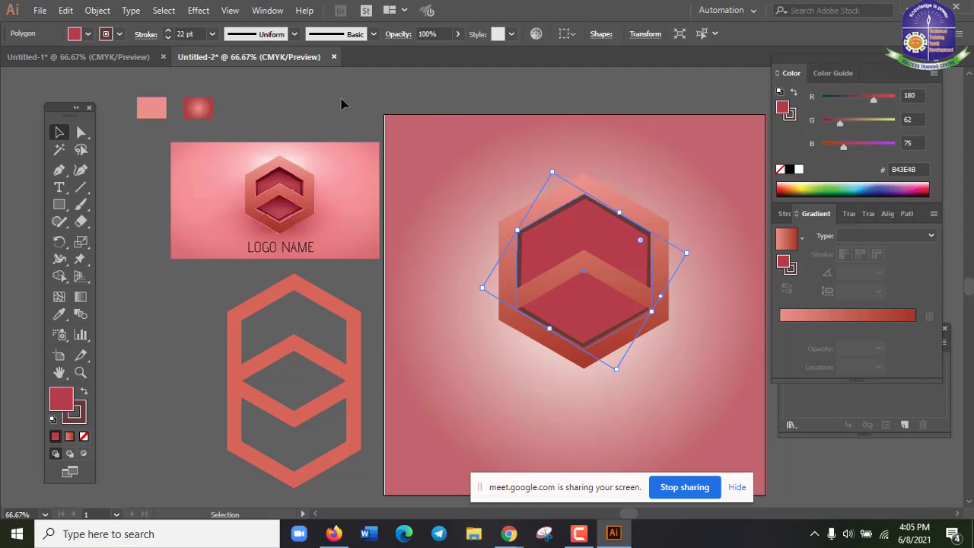
Step: Recolor the coral sample rectangle with crimson B93A53, sampled from the upper recess of the reference logo
click(192, 122)
click(150, 115)
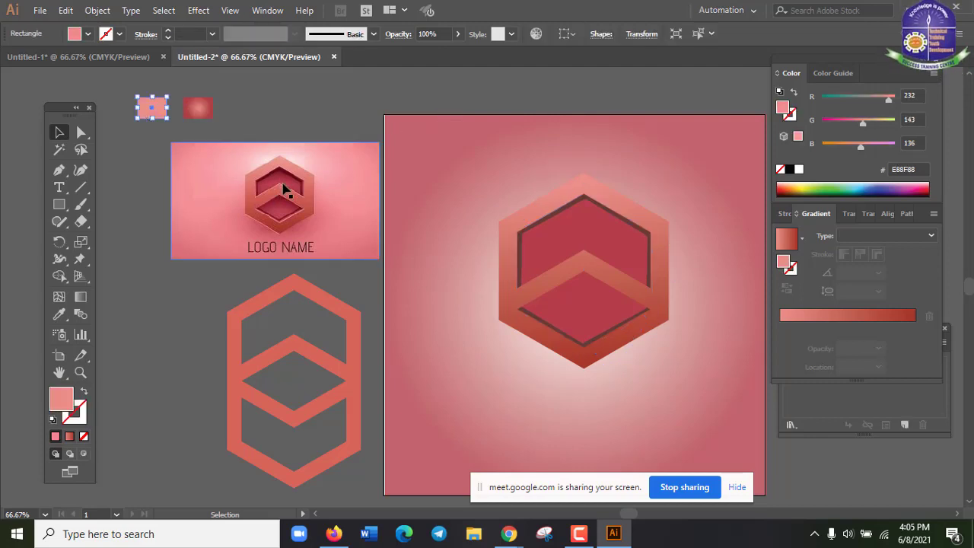
click(280, 191)
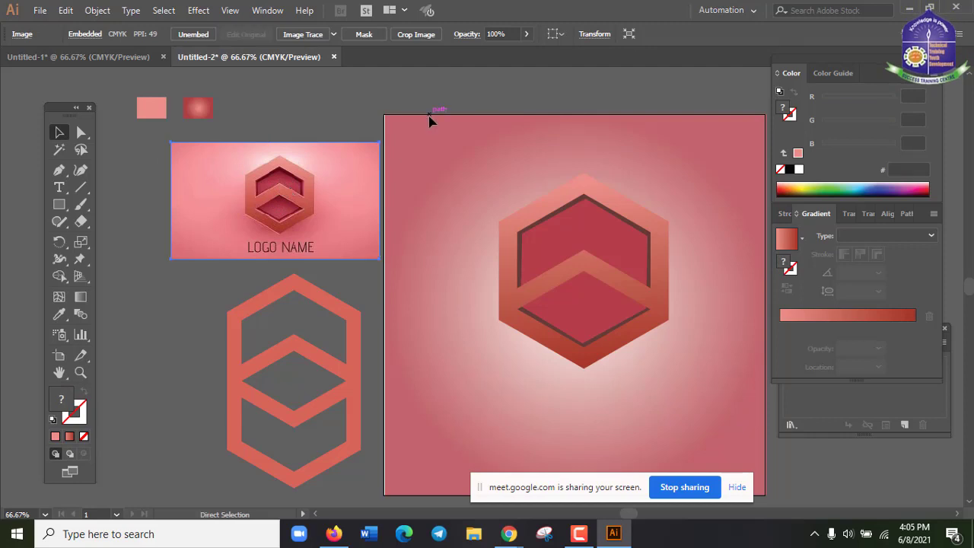
key(ctrl+1)
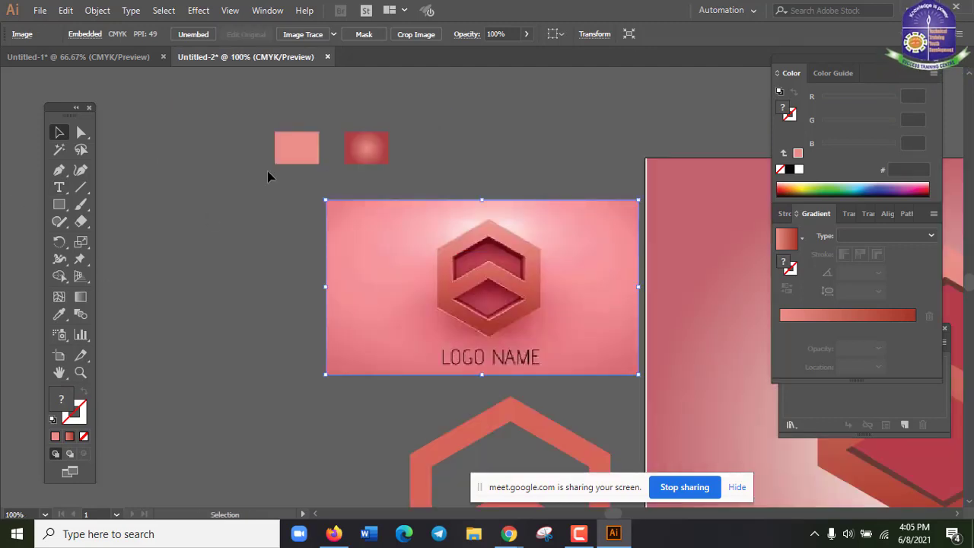
click(302, 148)
click(61, 314)
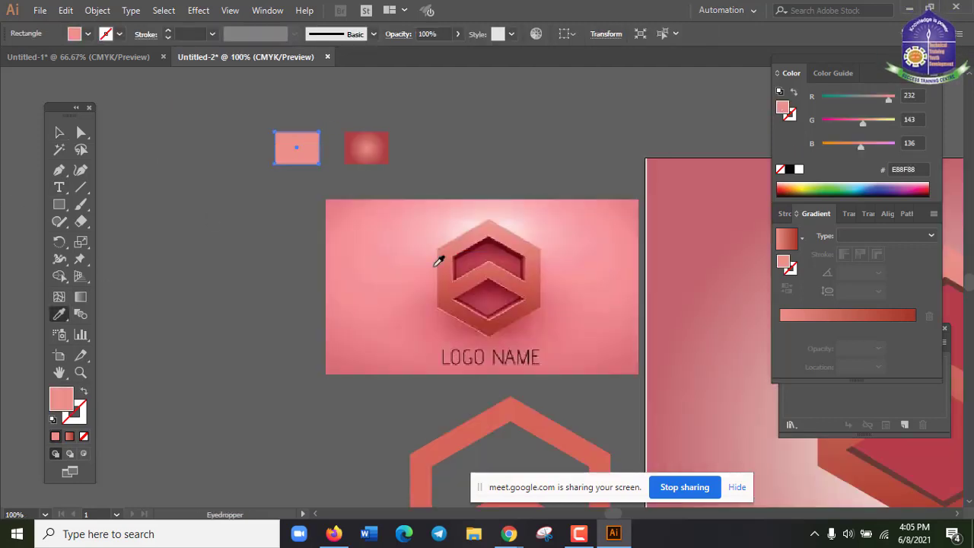
click(480, 257)
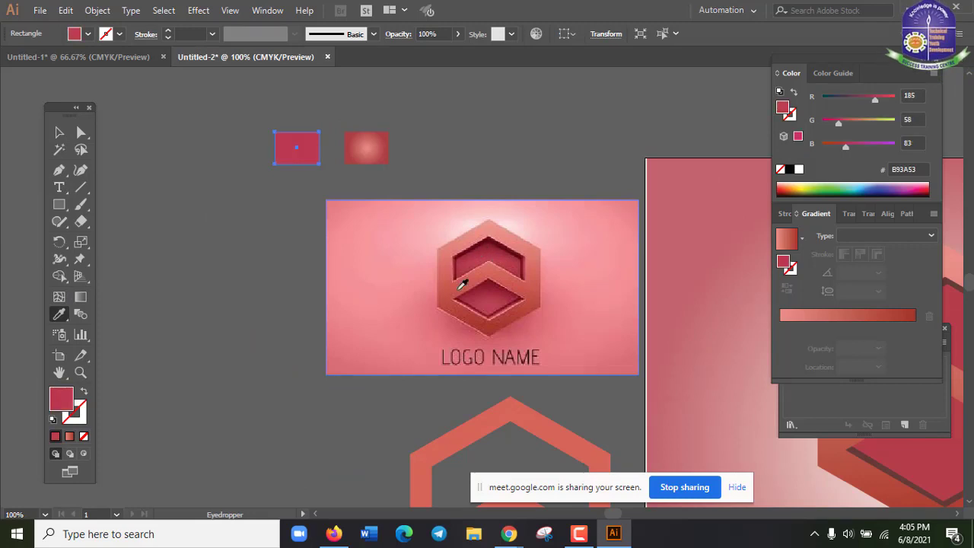
Step: Recolor the radial-gradient sample rectangle with the lighter crimson BD4154, sampled from the lower recess of the reference logo, and deselect it
scroll(460, 286, down, 1)
click(59, 132)
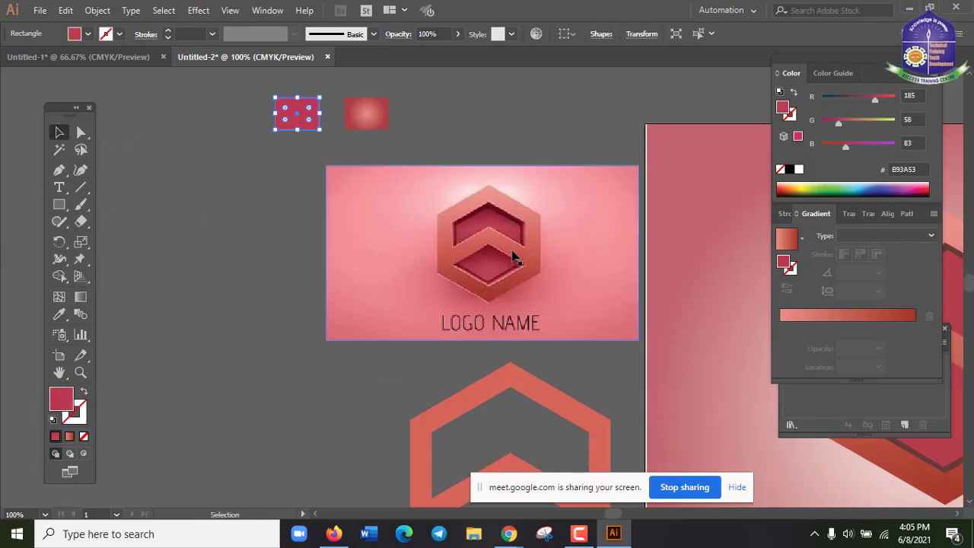
click(364, 111)
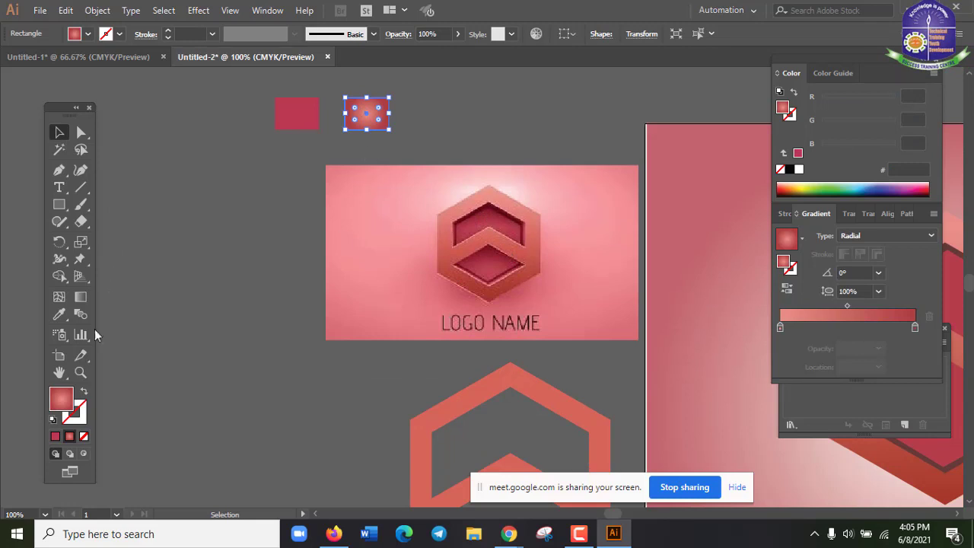
click(59, 314)
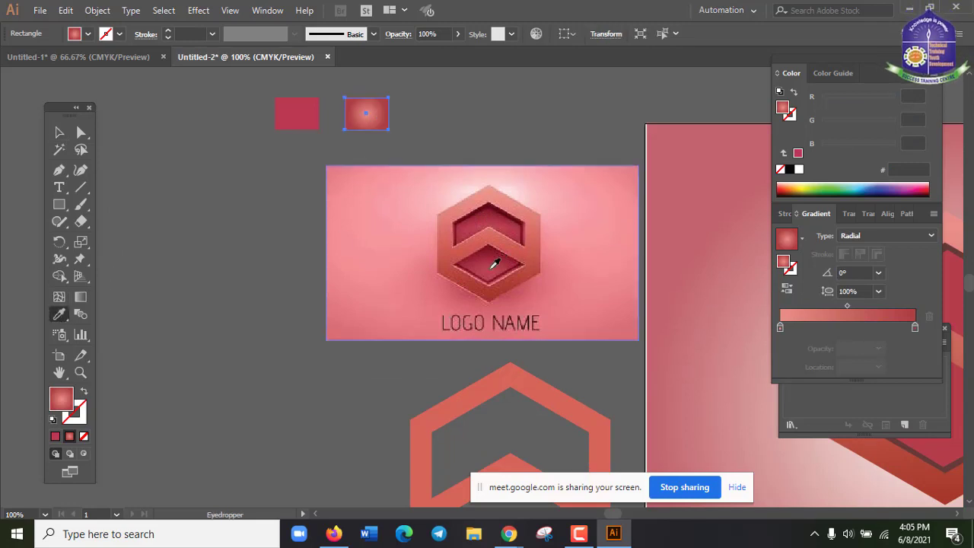
click(494, 262)
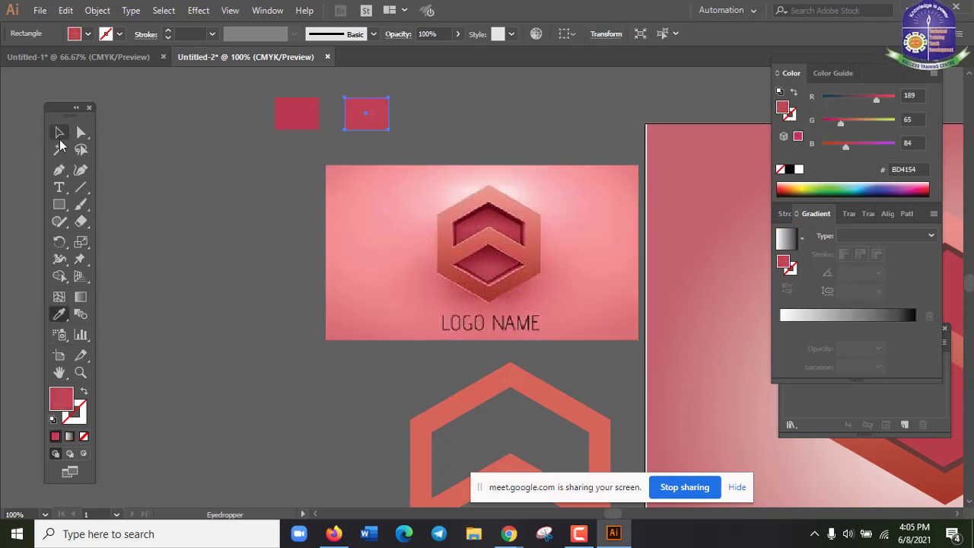
click(59, 134)
click(255, 250)
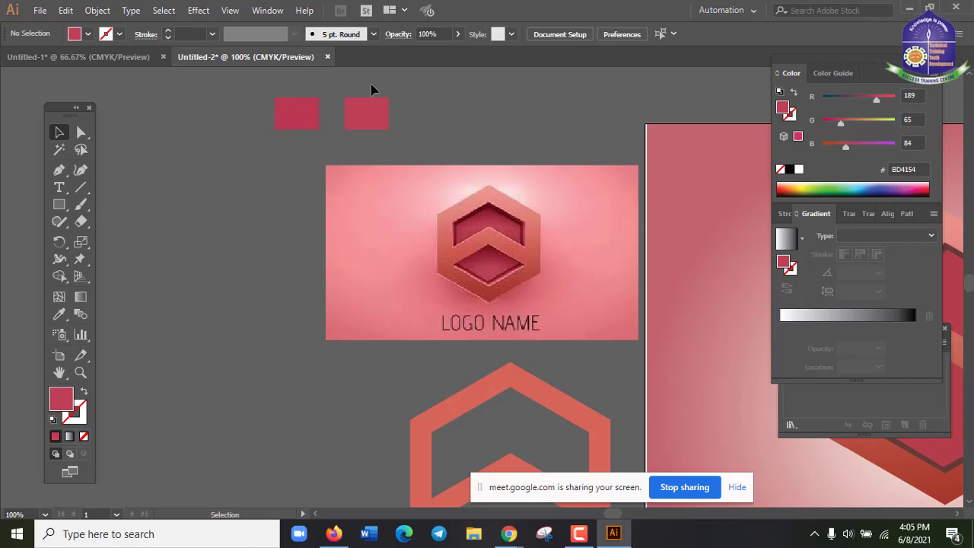
Step: Compare the two crimson sample rectangles and check the hex code of the lighter one's fill in the Color Picker
click(370, 123)
click(308, 126)
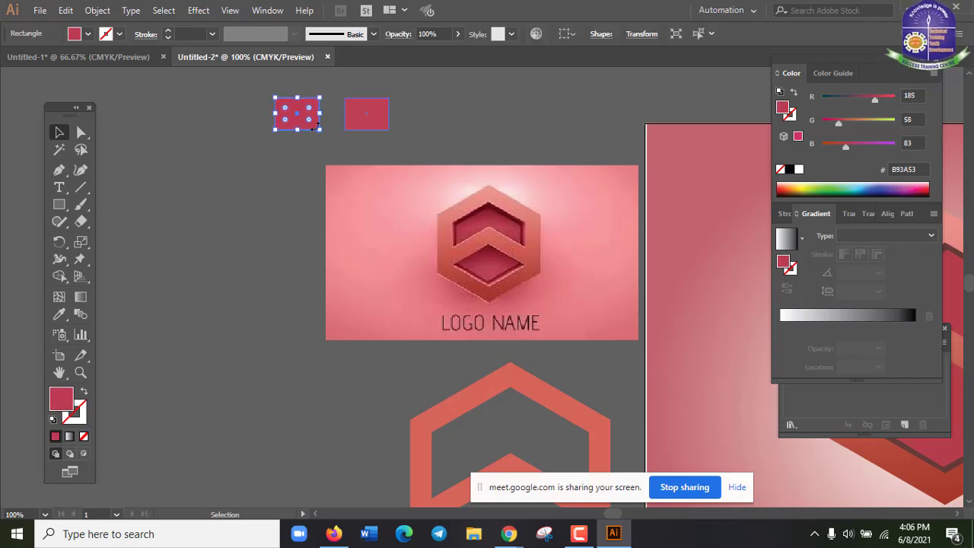
click(299, 169)
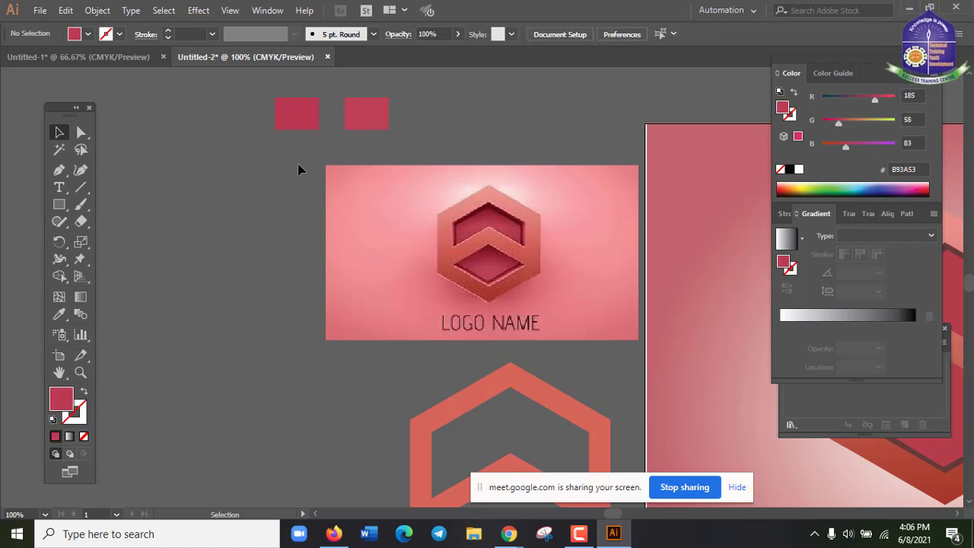
click(498, 272)
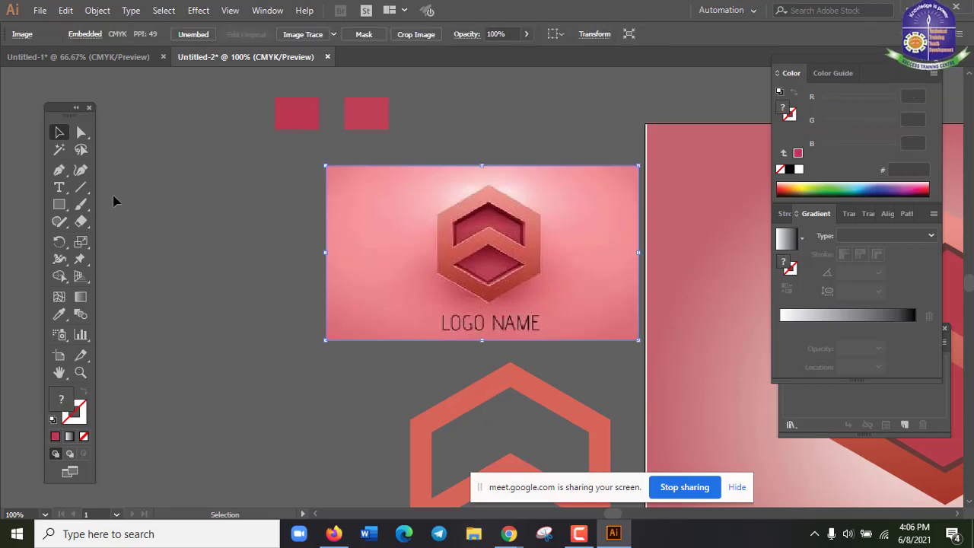
click(354, 124)
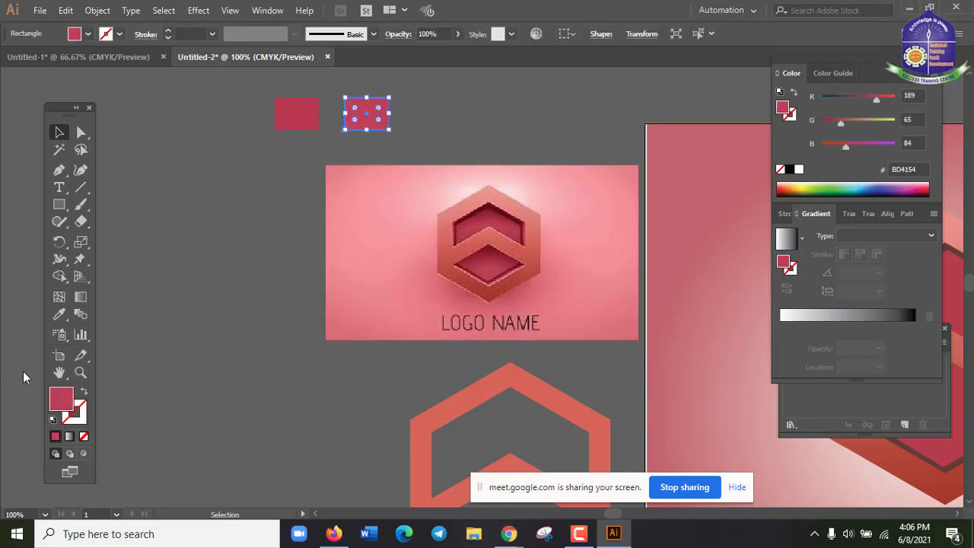
double_click(61, 399)
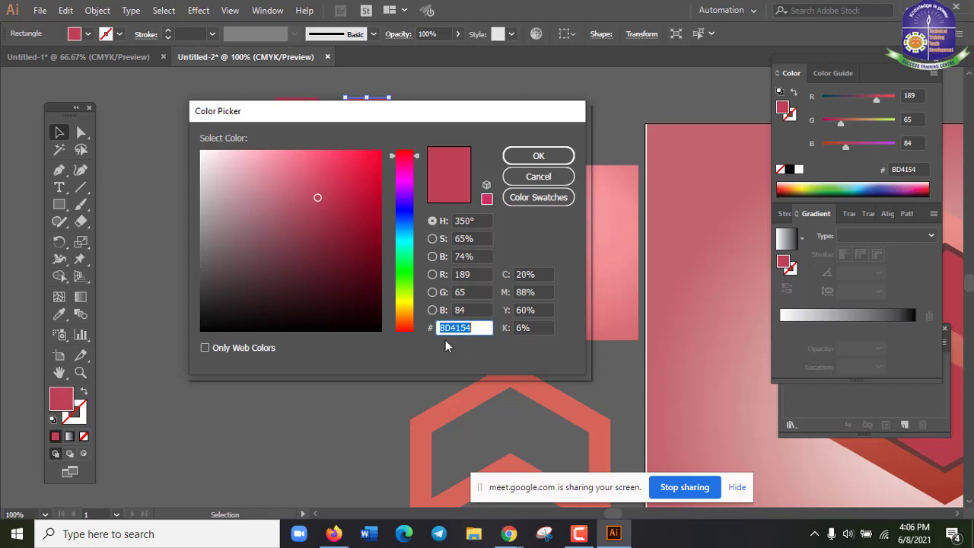
click(539, 177)
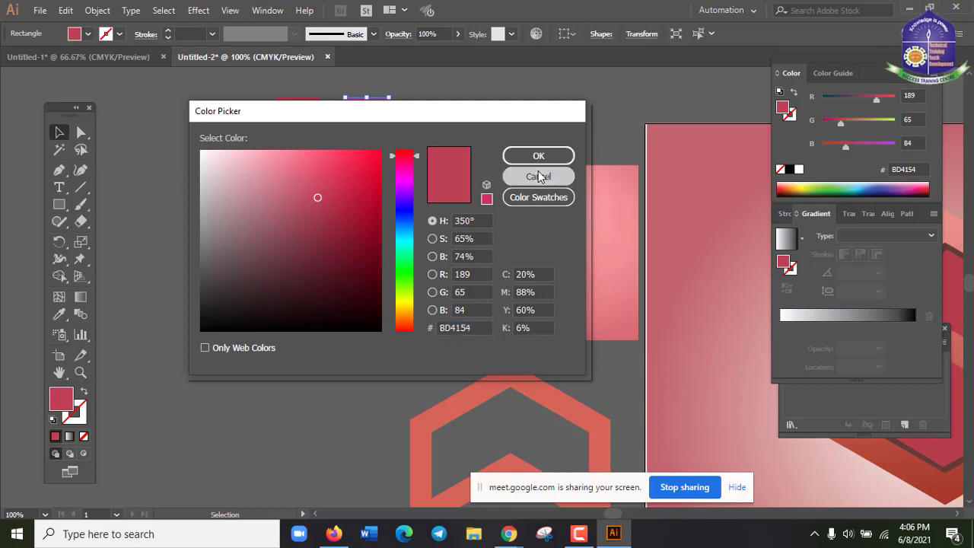
Step: Copy the hex code B93A53 from the darker crimson rectangle's fill, and deselect the rectangle
click(297, 105)
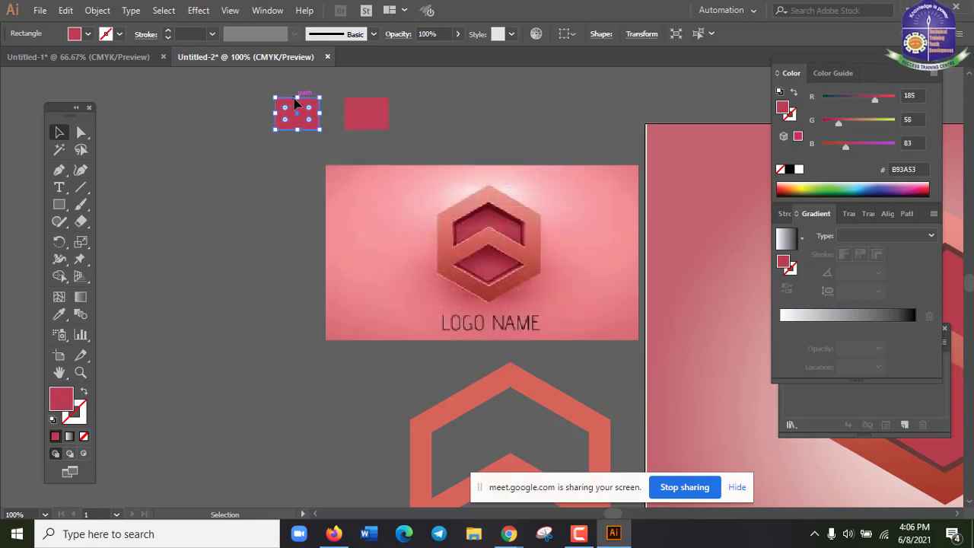
double_click(61, 408)
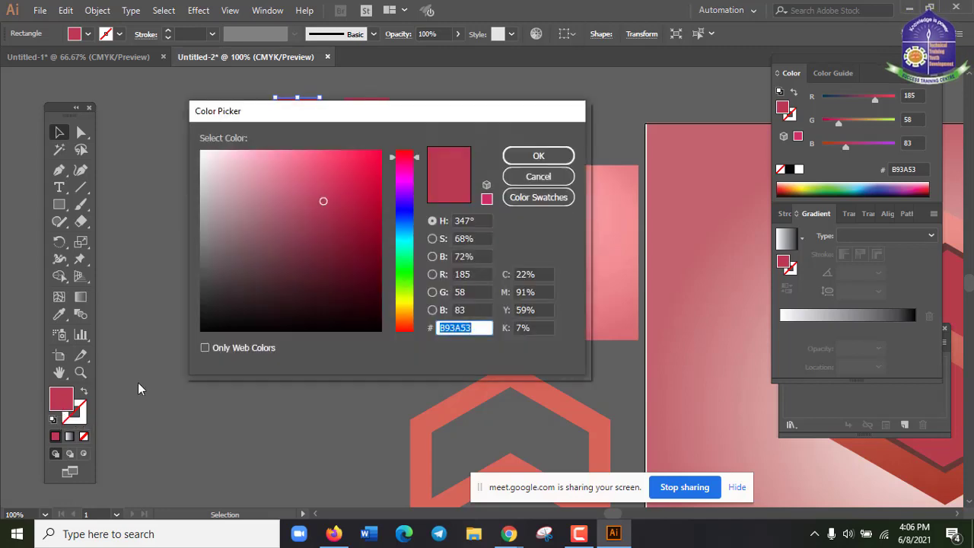
click(538, 177)
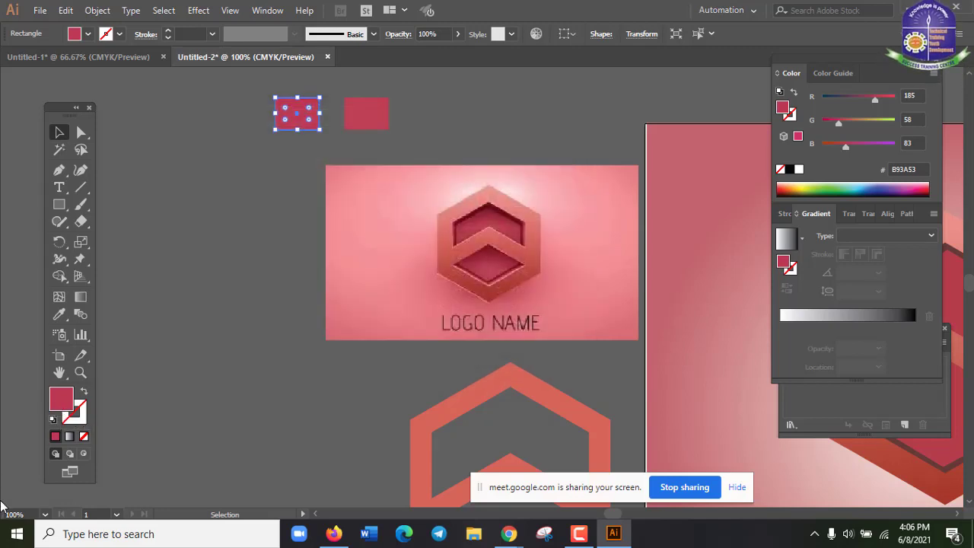
click(234, 252)
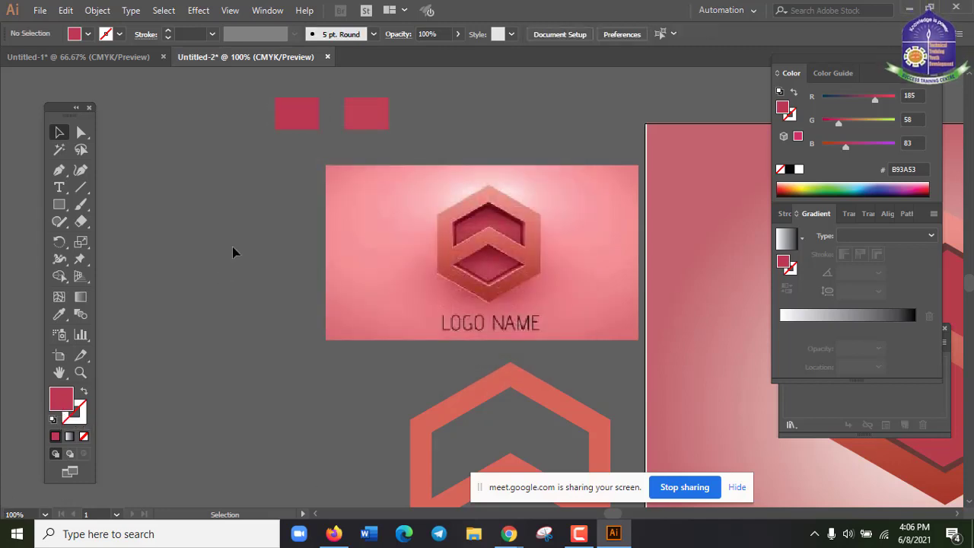
Step: Fill the inner hexagon behind the frame with the white-to-black linear gradient
key(ctrl+minus)
drag(644, 298, 438, 296)
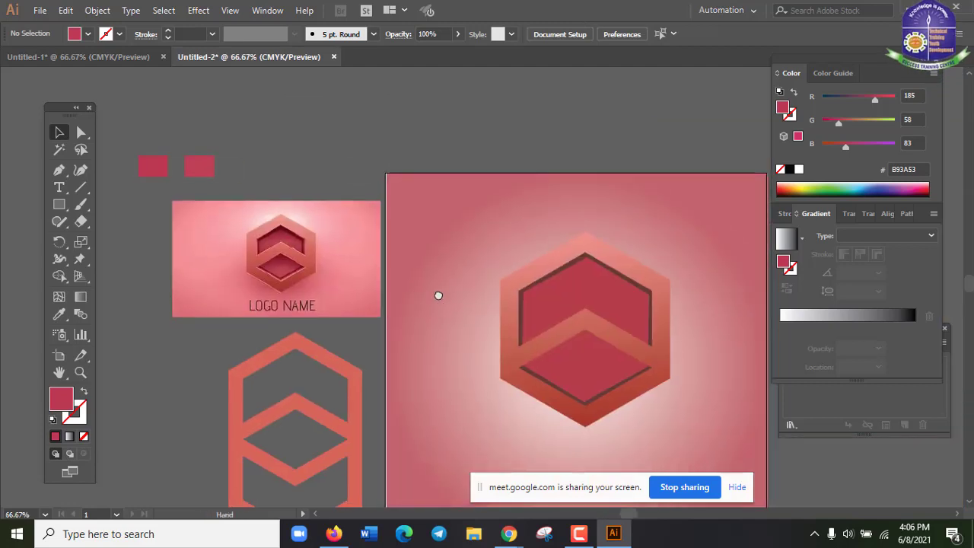
click(607, 291)
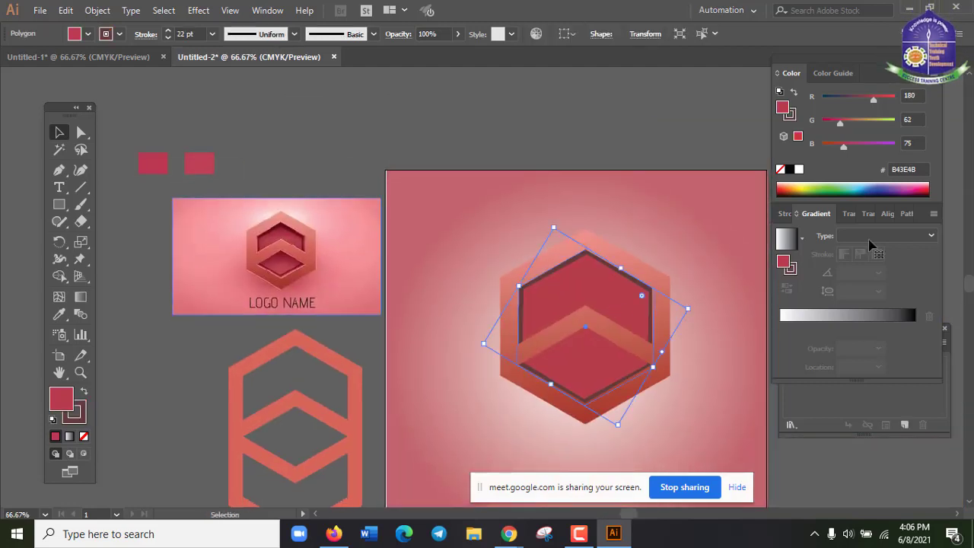
click(851, 317)
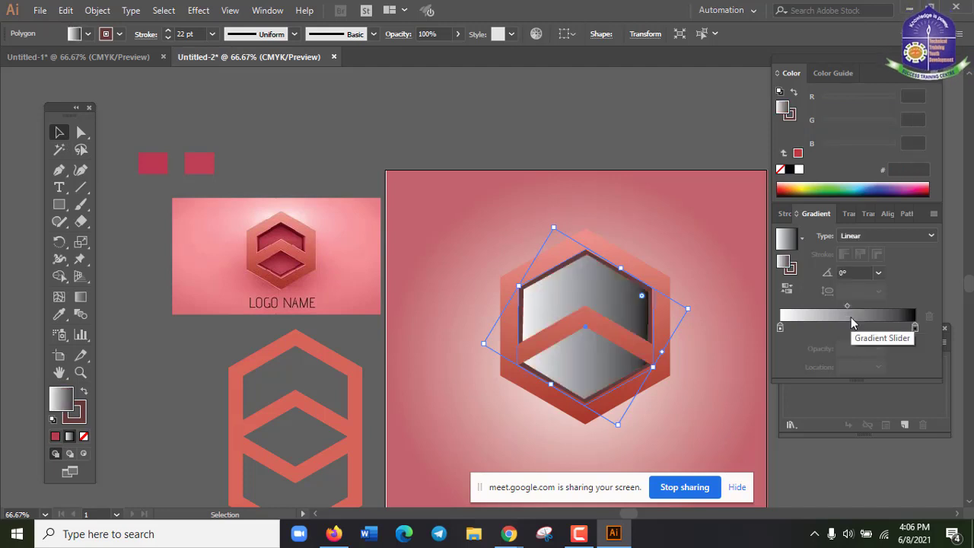
Step: Switch the starting stop of the inner hexagon's linear gradient to RGB and set its color to A4342A
click(780, 329)
double_click(780, 329)
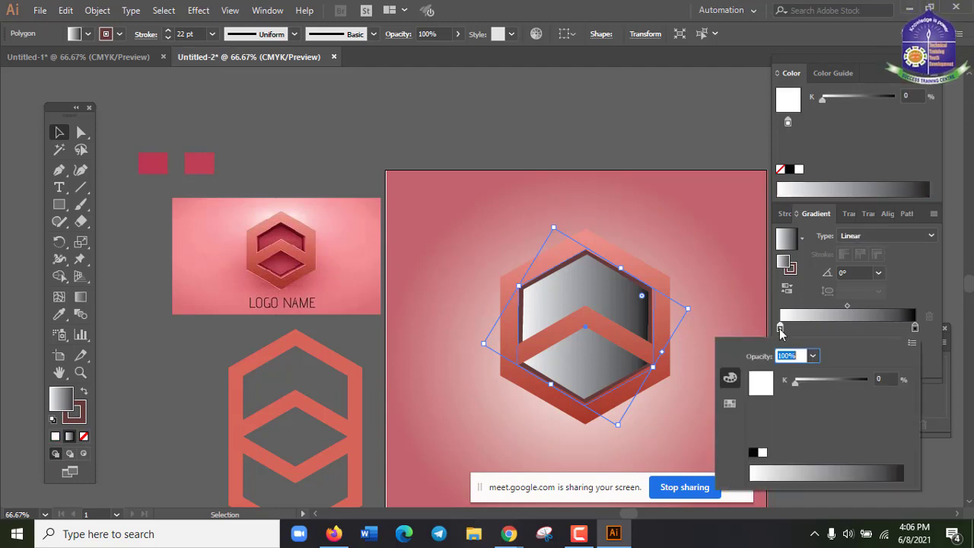
click(912, 344)
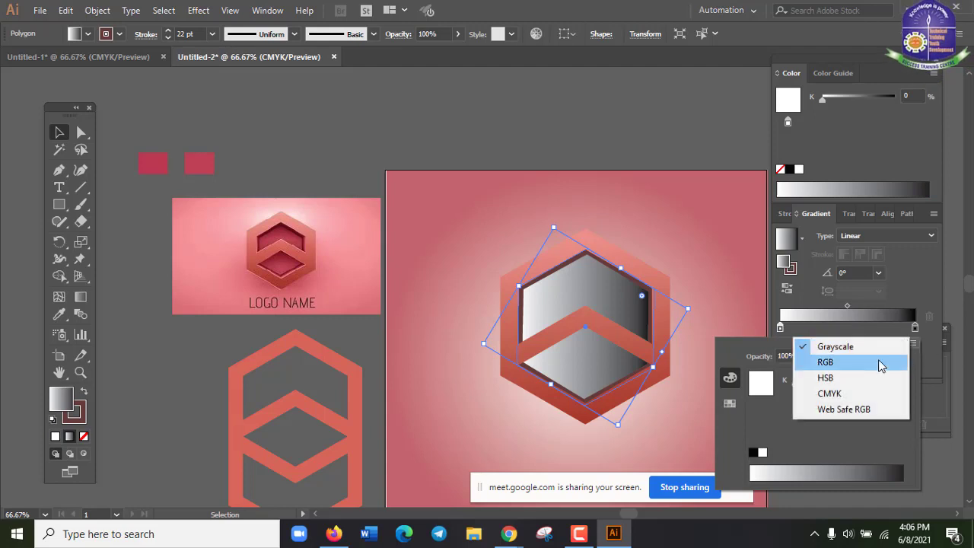
click(815, 359)
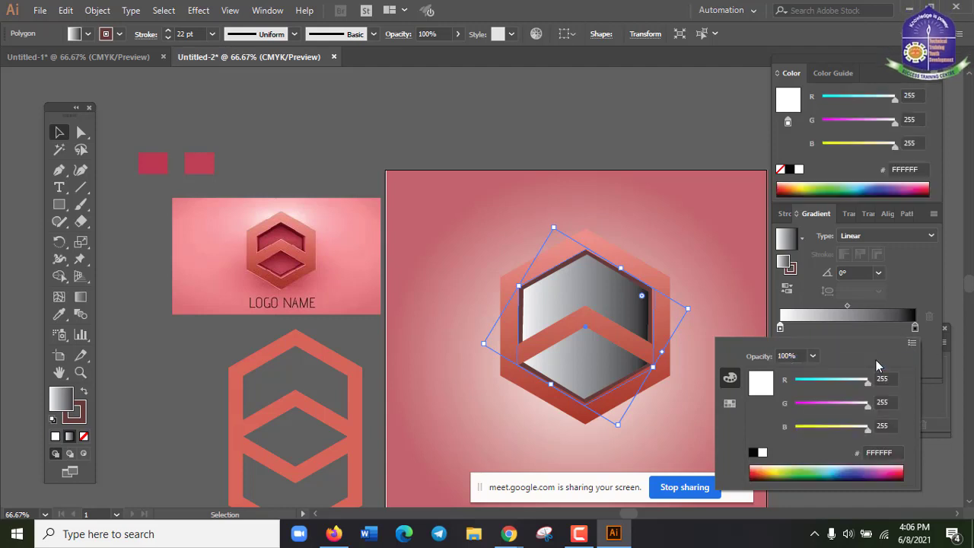
click(887, 453)
text(A4342)
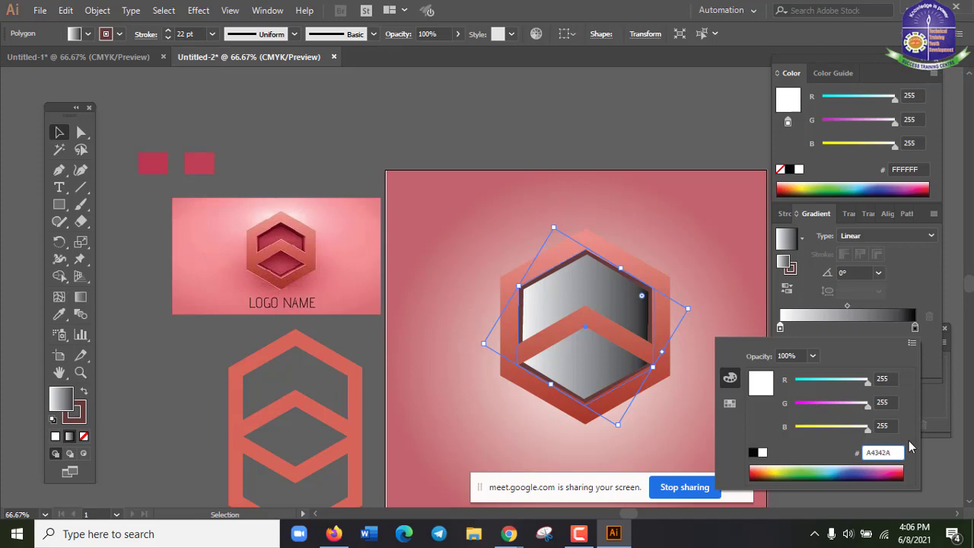
text(A)
key(Return)
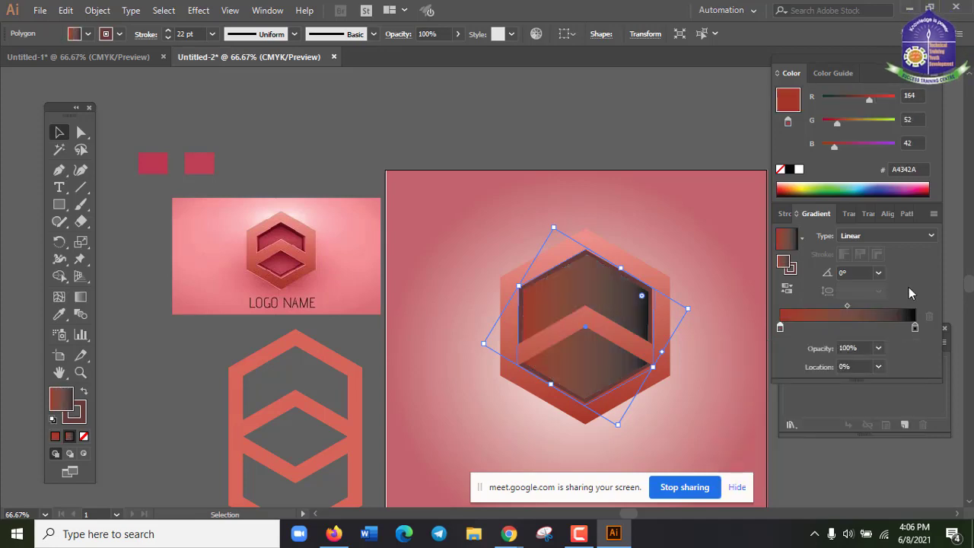
Step: Copy the hex code B93A53 from the darker crimson sample rectangle's fill, leaving its color unchanged
click(160, 169)
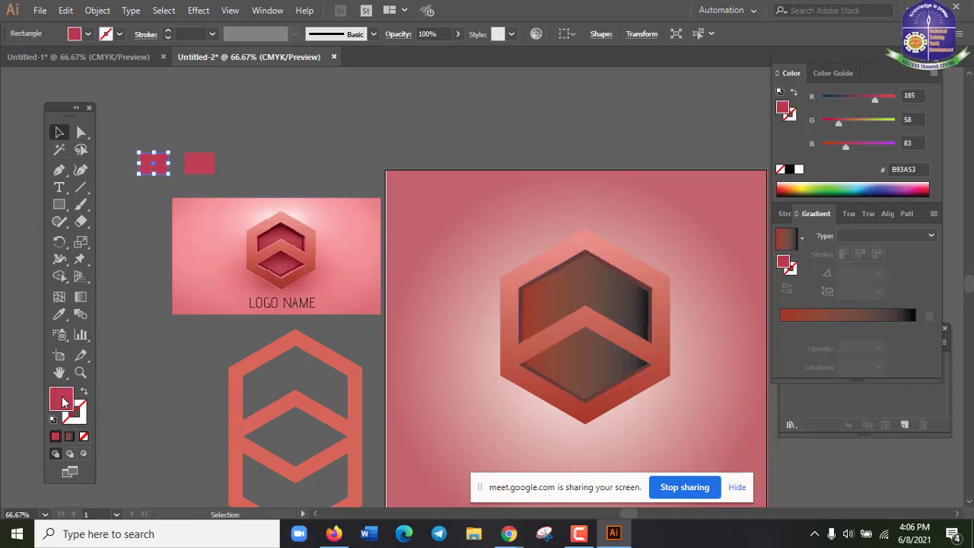
double_click(62, 399)
right_click(465, 324)
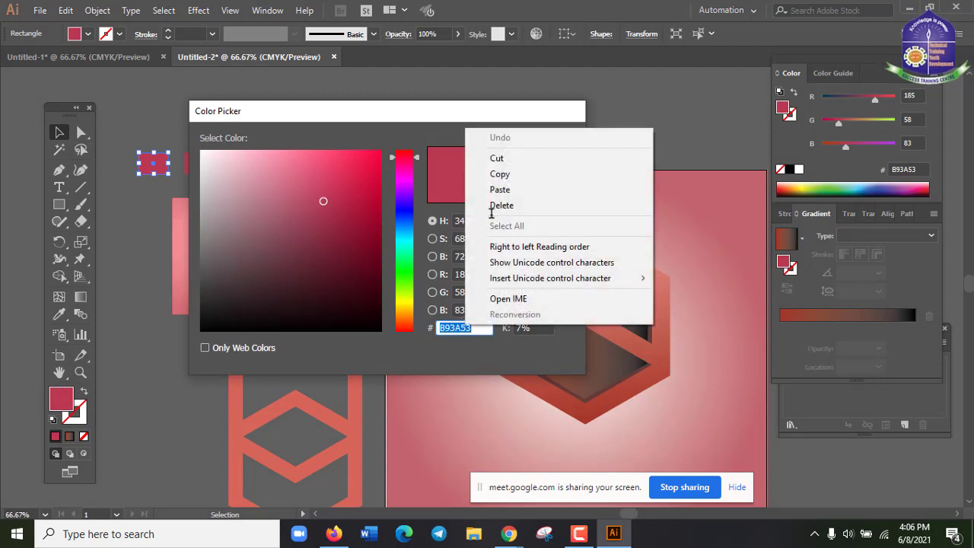
click(501, 173)
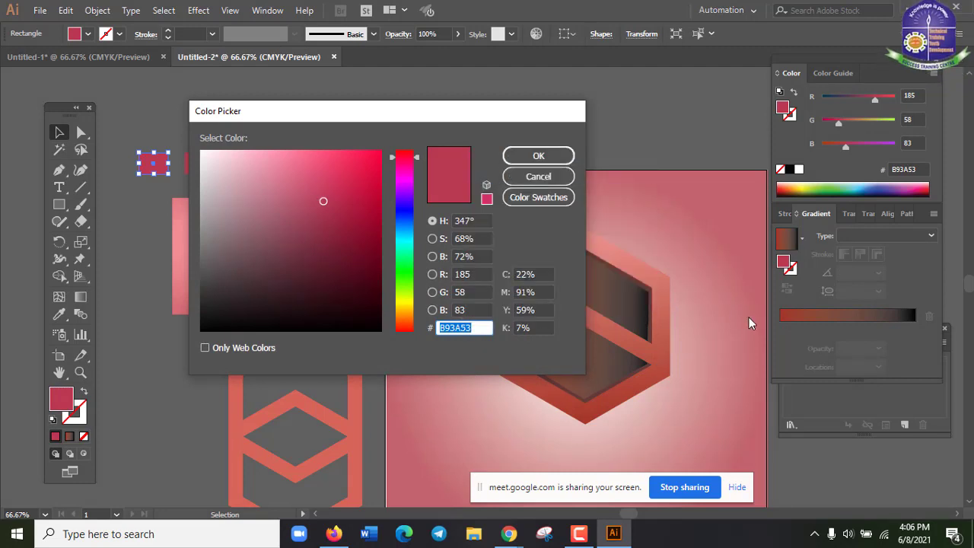
click(536, 177)
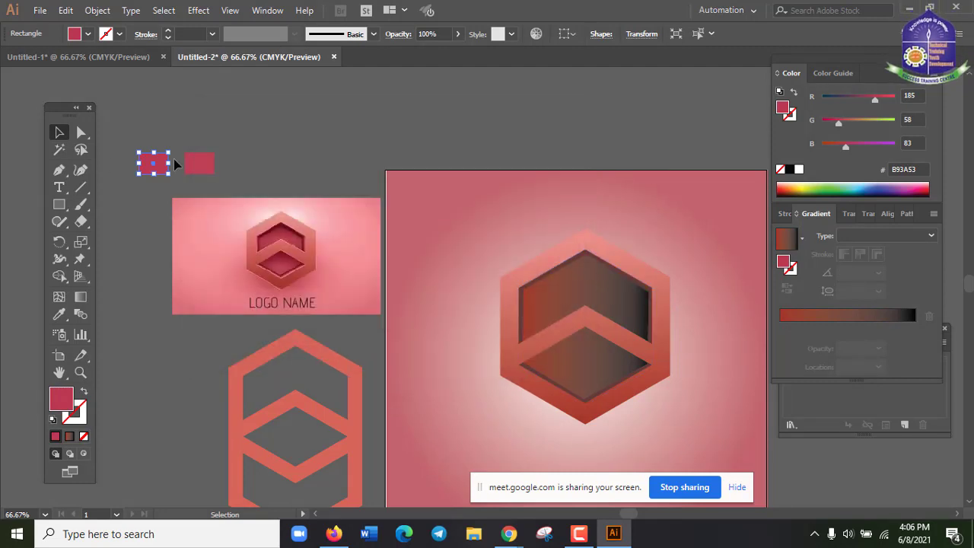
Step: Set the starting stop of the inner hexagon's linear gradient to the RGB hex color B93A53
click(590, 303)
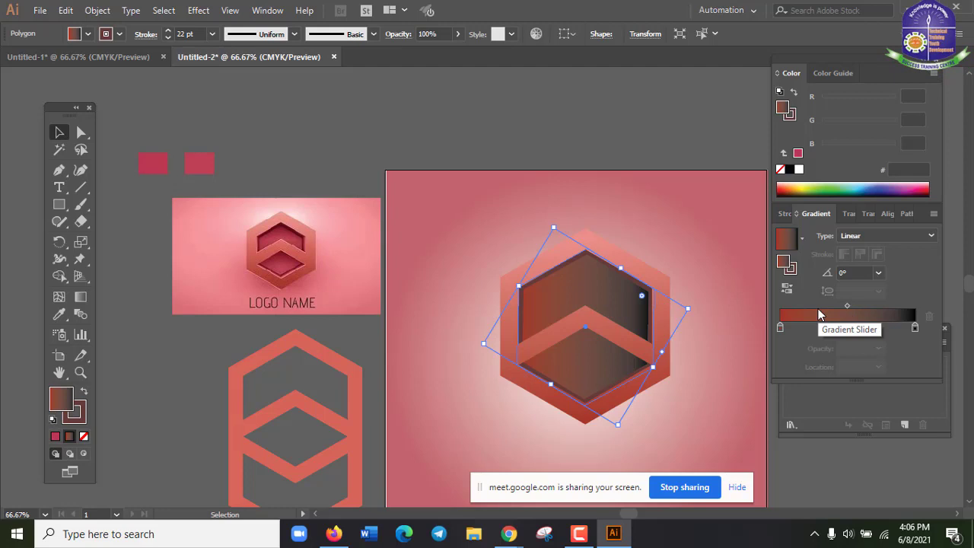
click(714, 239)
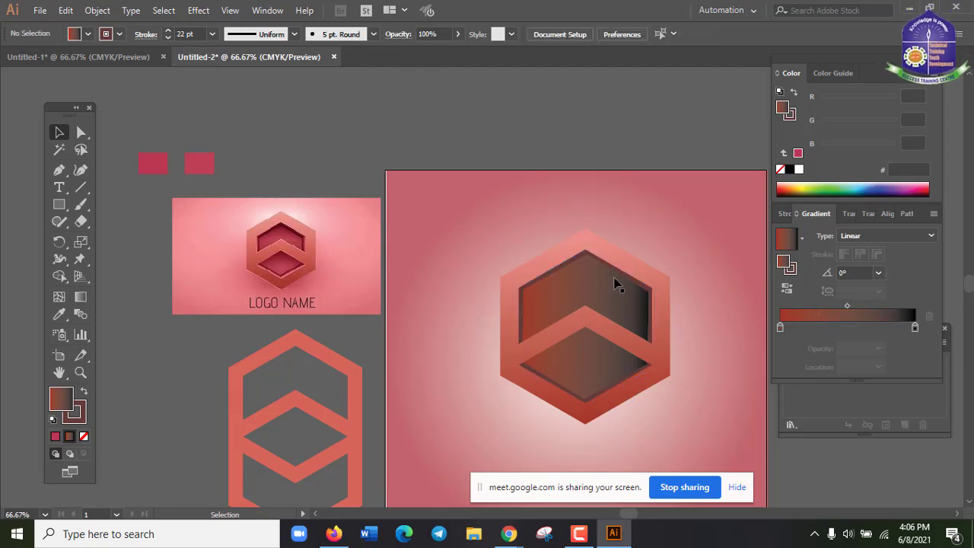
click(604, 283)
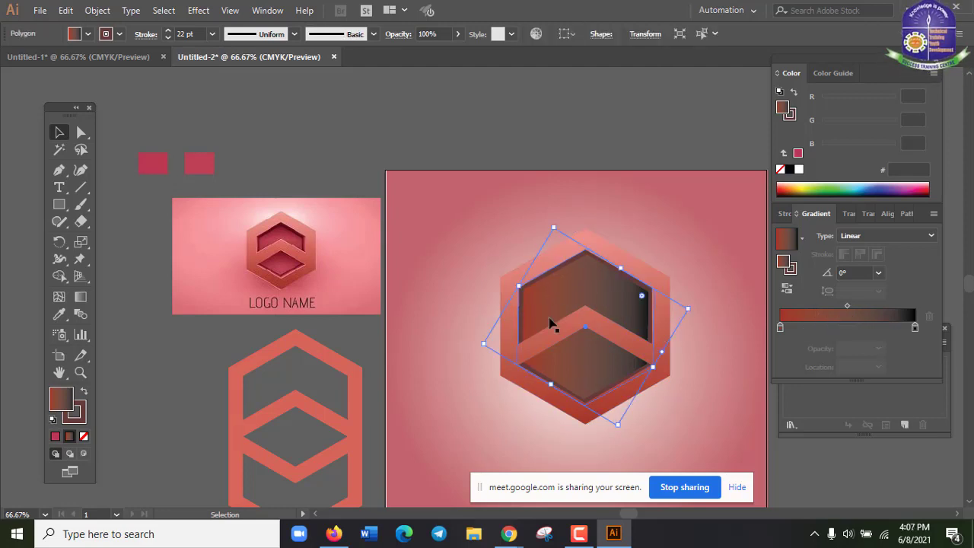
double_click(780, 329)
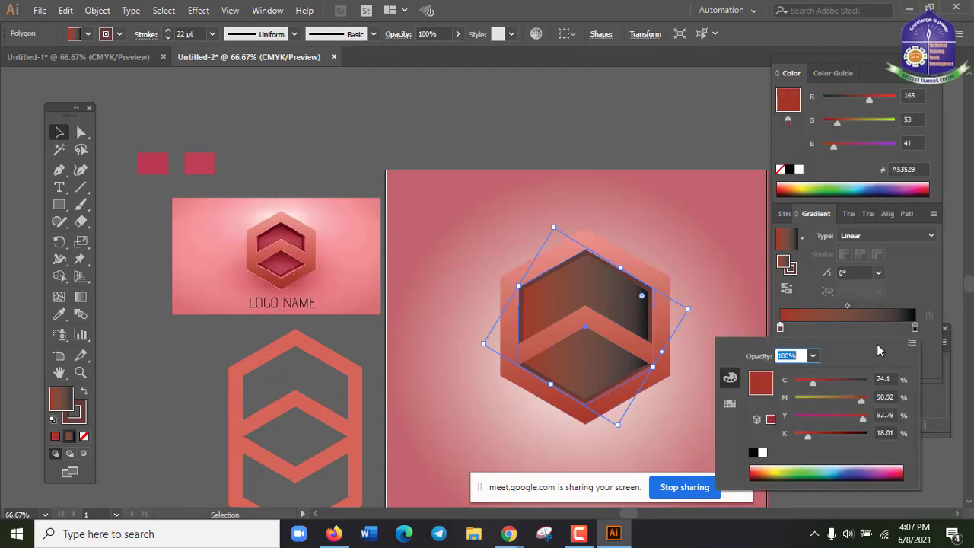
click(913, 344)
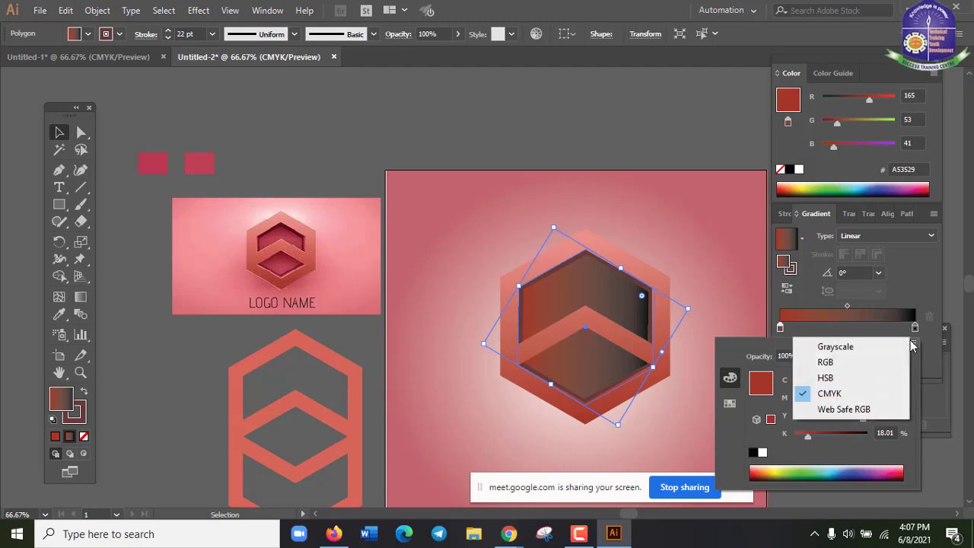
click(846, 362)
click(892, 451)
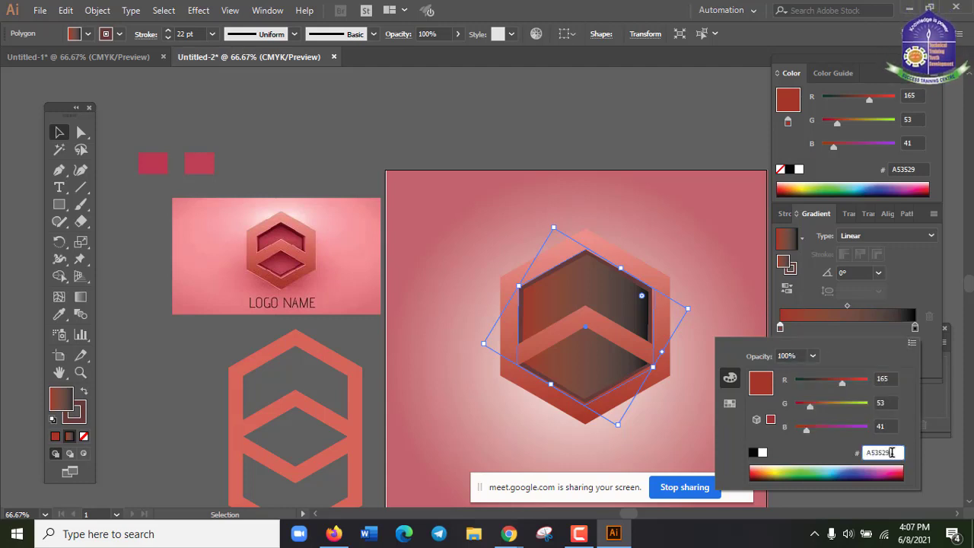
text(B93A53)
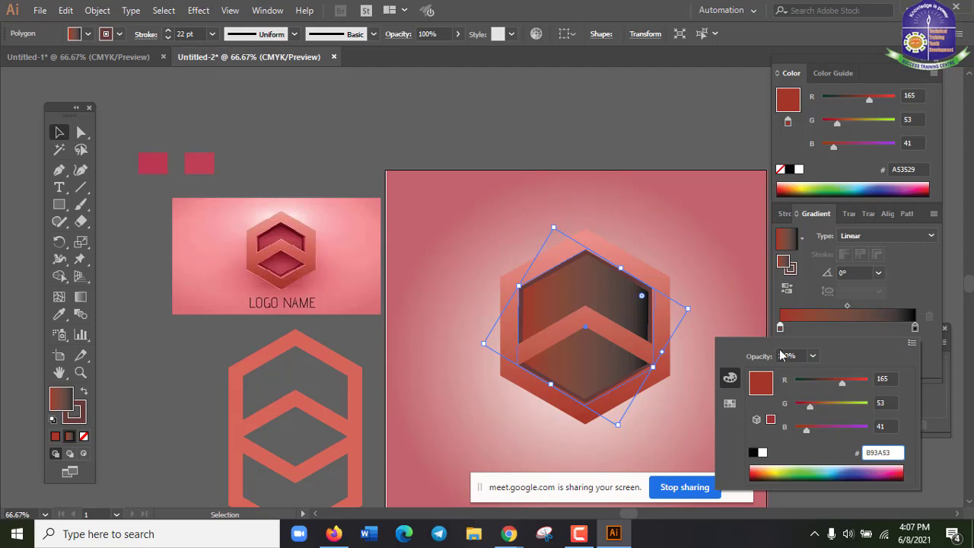
key(Return)
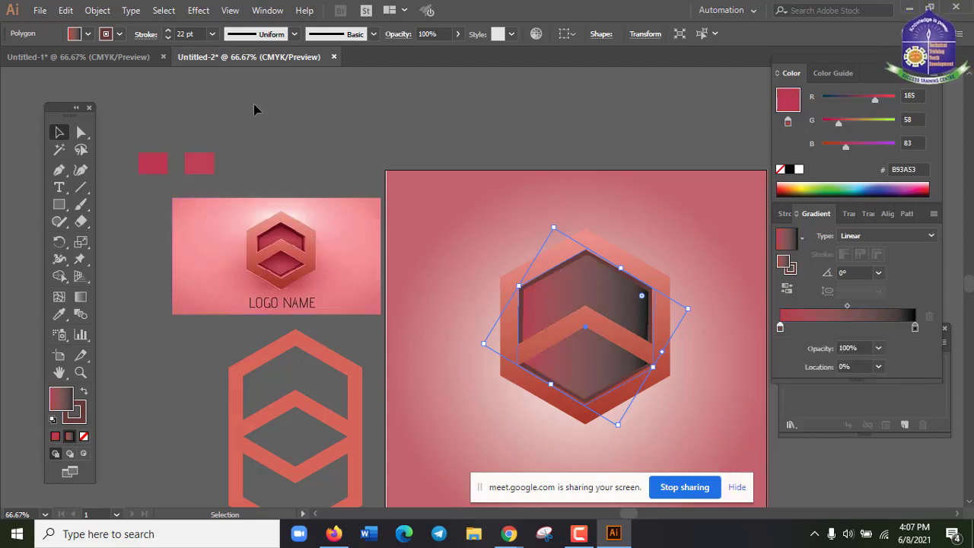
Step: Copy the hex code BD4154 from the lighter crimson sample rectangle's fill
click(210, 168)
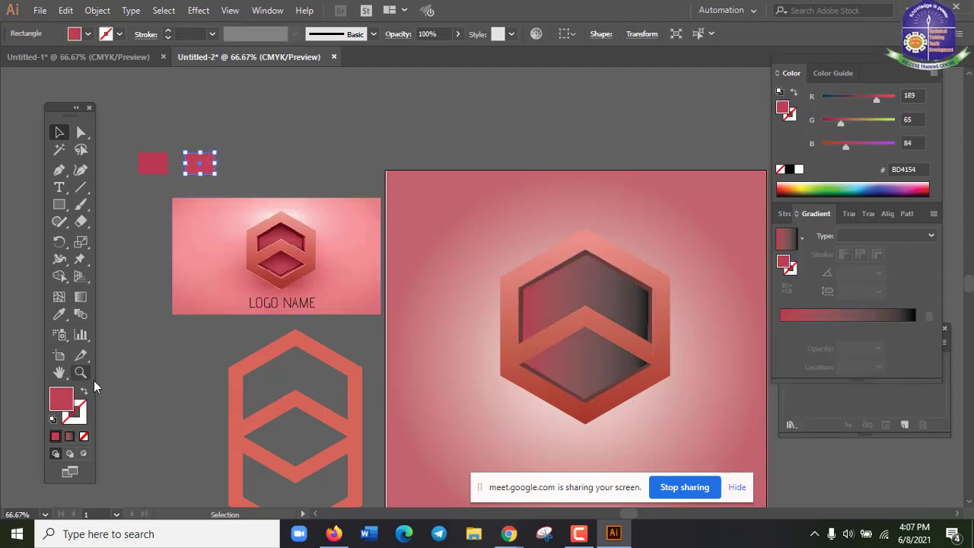
double_click(71, 398)
key(ctrl+c)
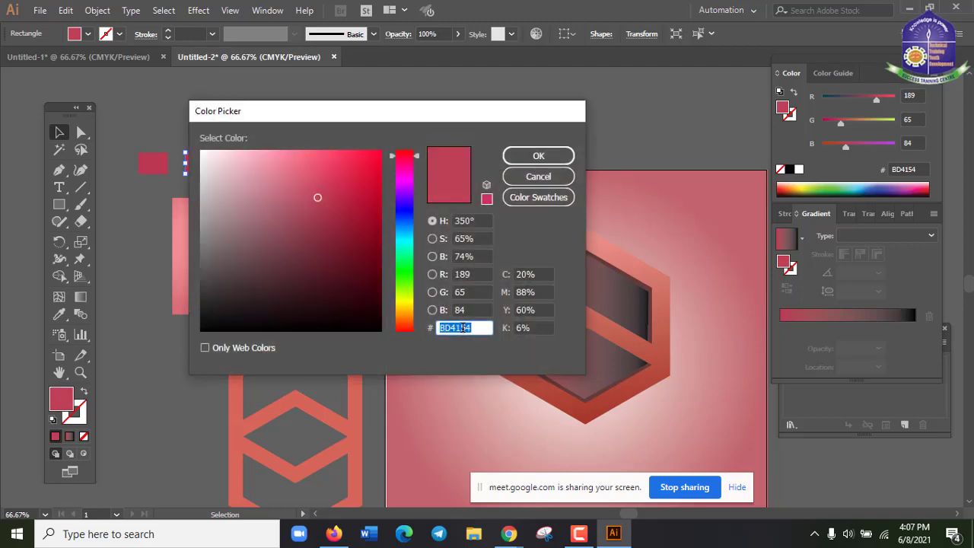
right_click(463, 329)
click(519, 189)
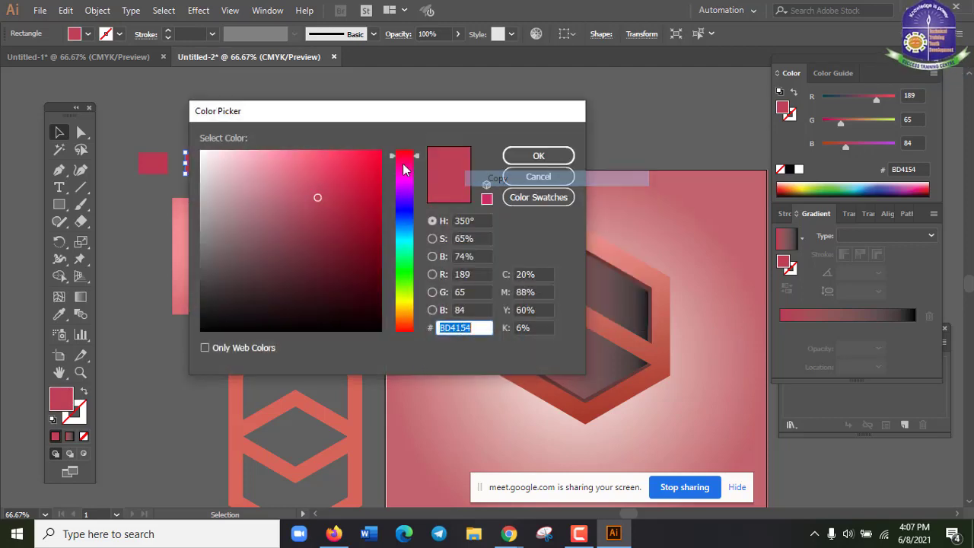
click(539, 154)
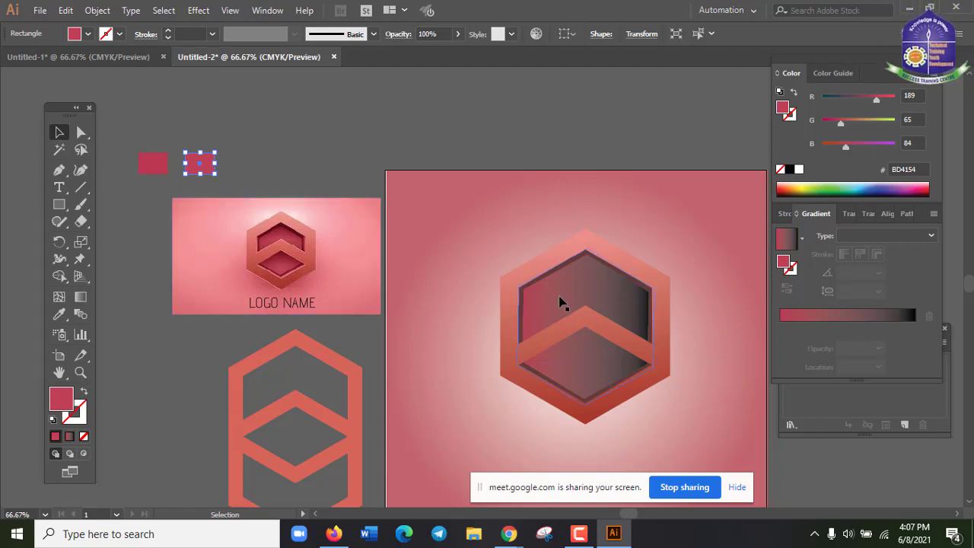
Step: Replace the black end stop of the inner hexagon's linear gradient with the RGB hex color BD4154
click(559, 299)
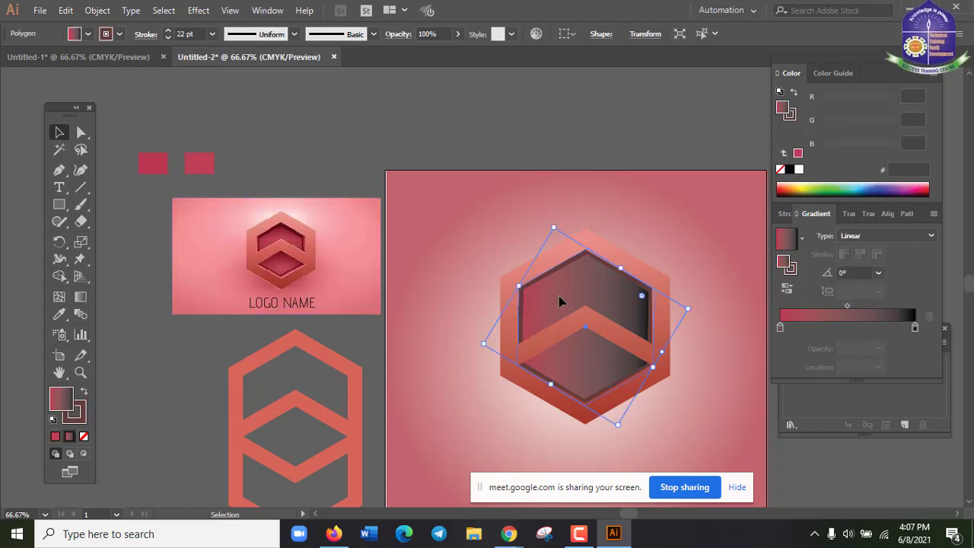
click(915, 327)
double_click(915, 328)
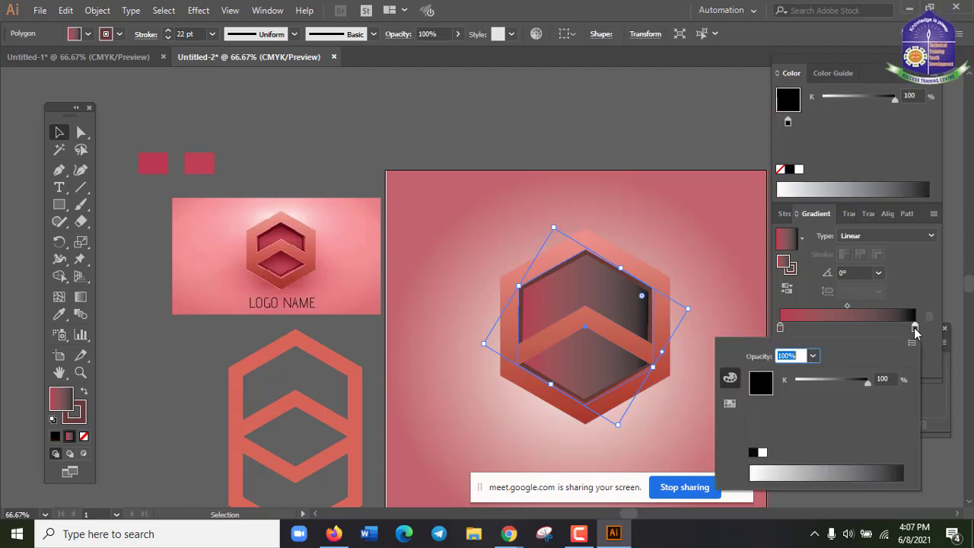
click(913, 342)
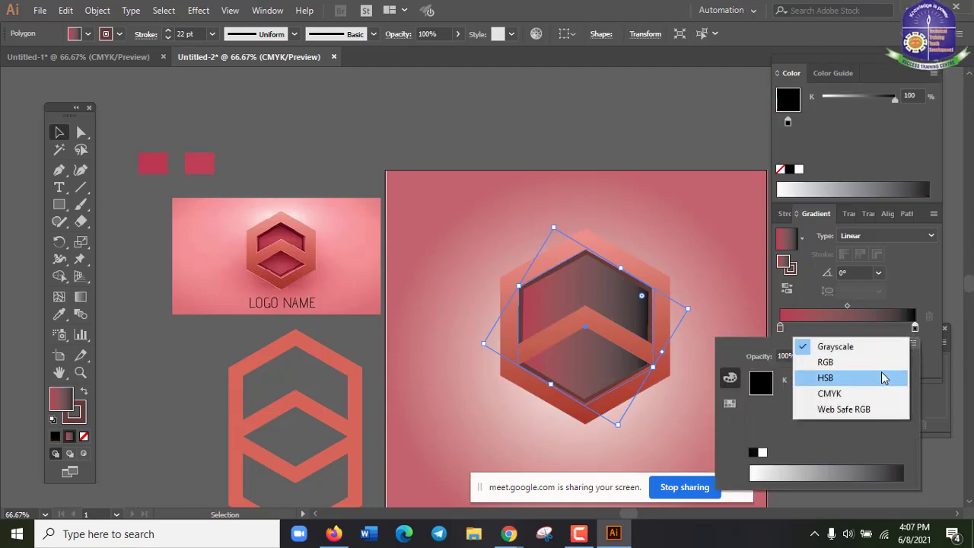
click(880, 365)
click(891, 453)
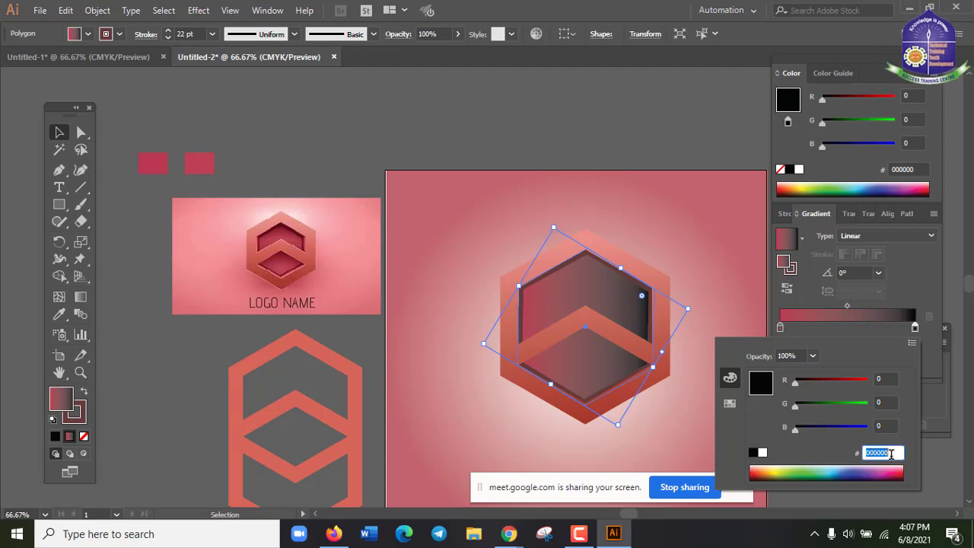
text(BD4154)
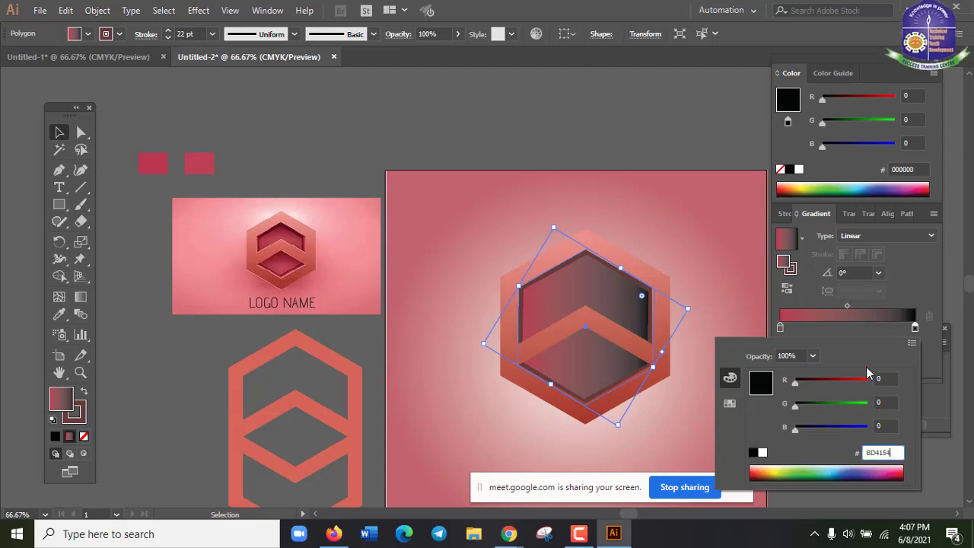
key(Return)
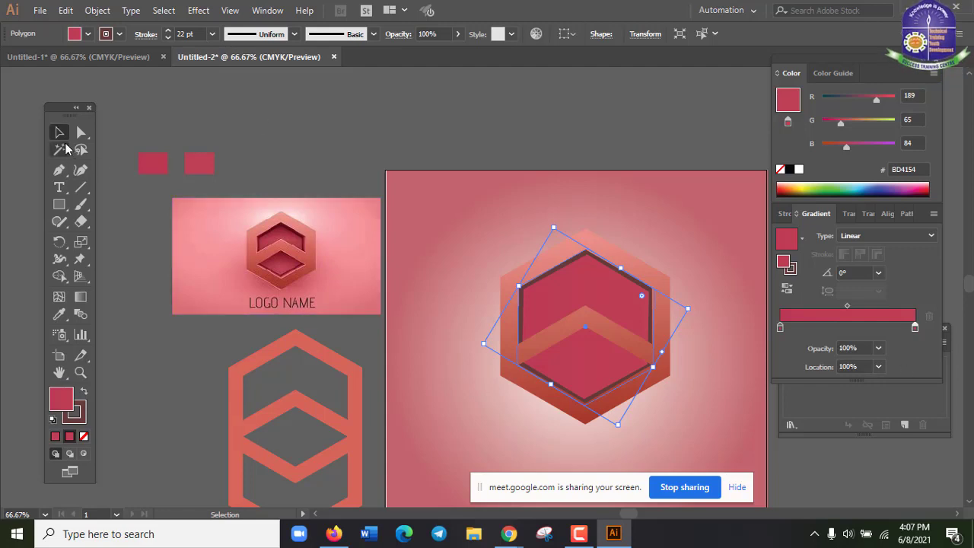
Step: Redirect the inner hexagon's gradient to run from its upper corner down to its lower corner at about -90.9°, and deselect it
click(526, 153)
click(603, 308)
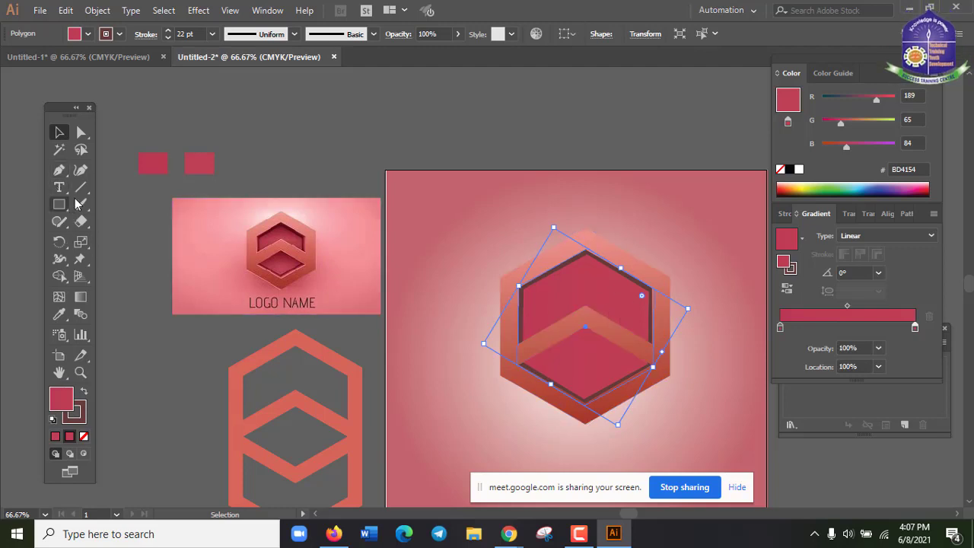
click(81, 298)
mouse_move(602, 271)
mouse_down()
mouse_move(605, 402)
mouse_move(579, 405)
mouse_up()
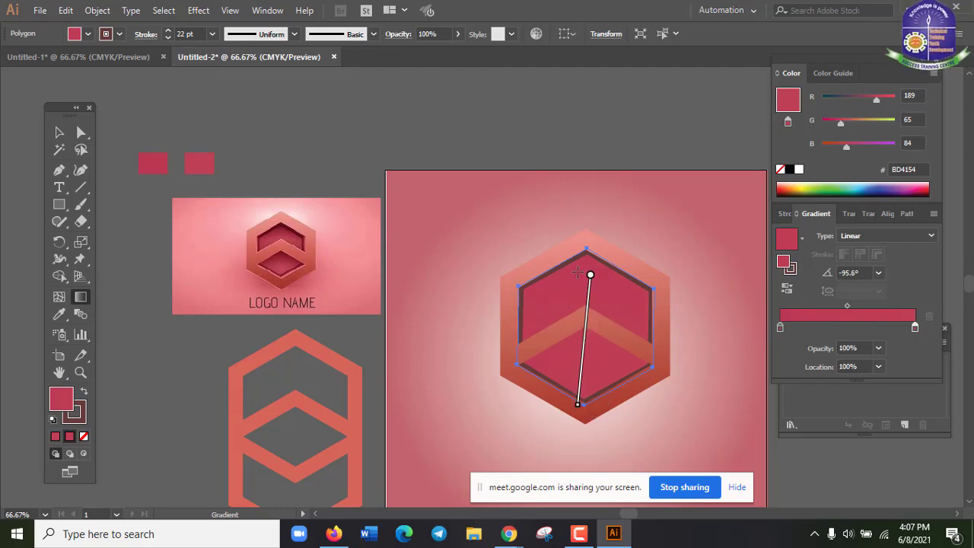
drag(578, 272, 576, 405)
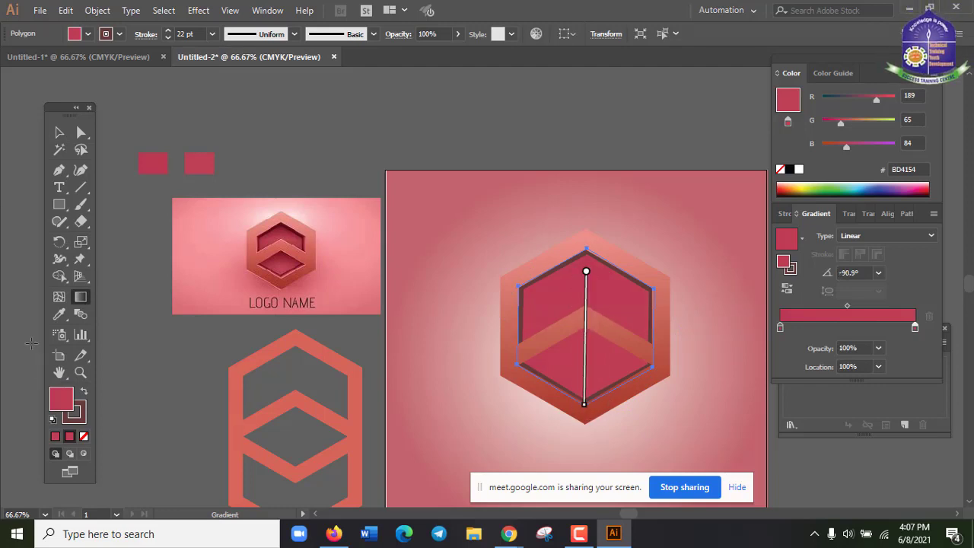
key(v)
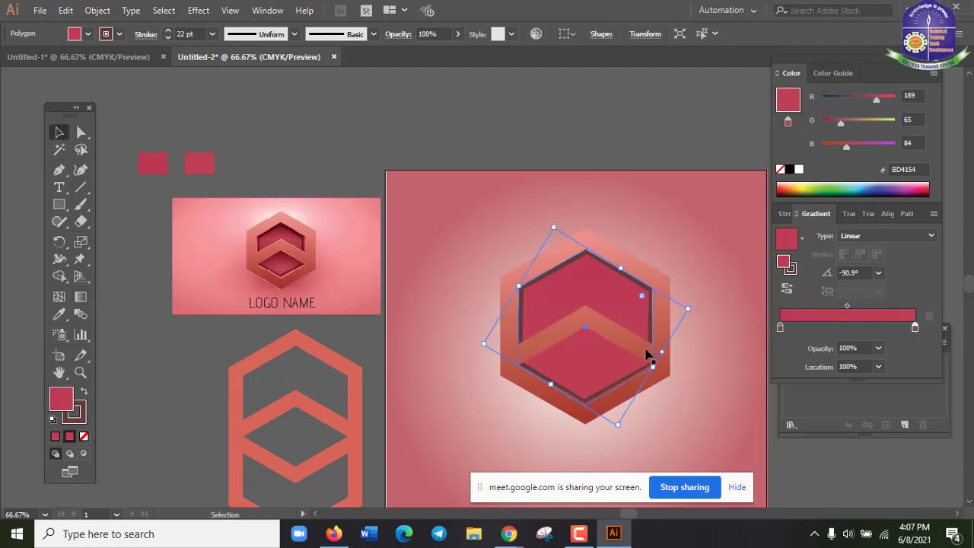
click(651, 256)
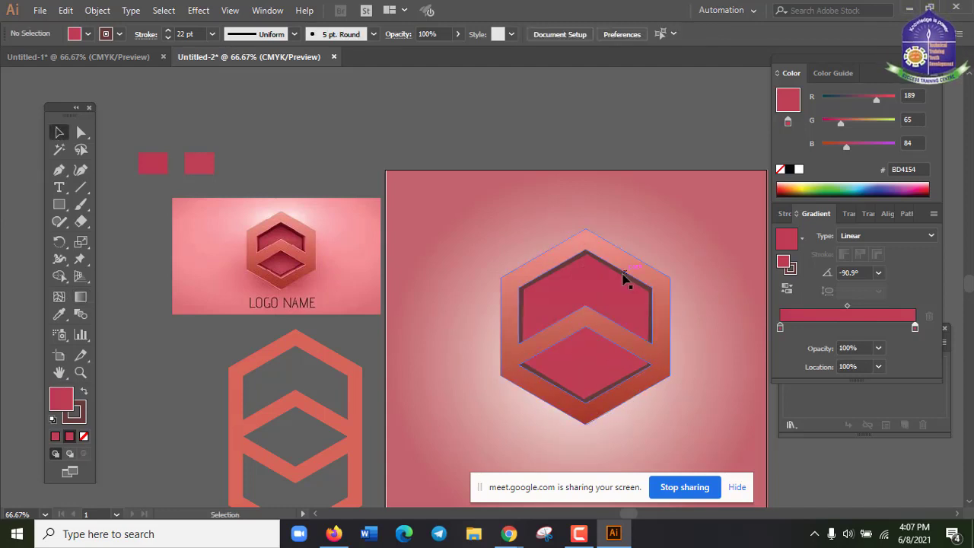
Step: Move the gradient-filled hexagon frame upward off the inner hexagon using the Direct Selection tool
click(630, 267)
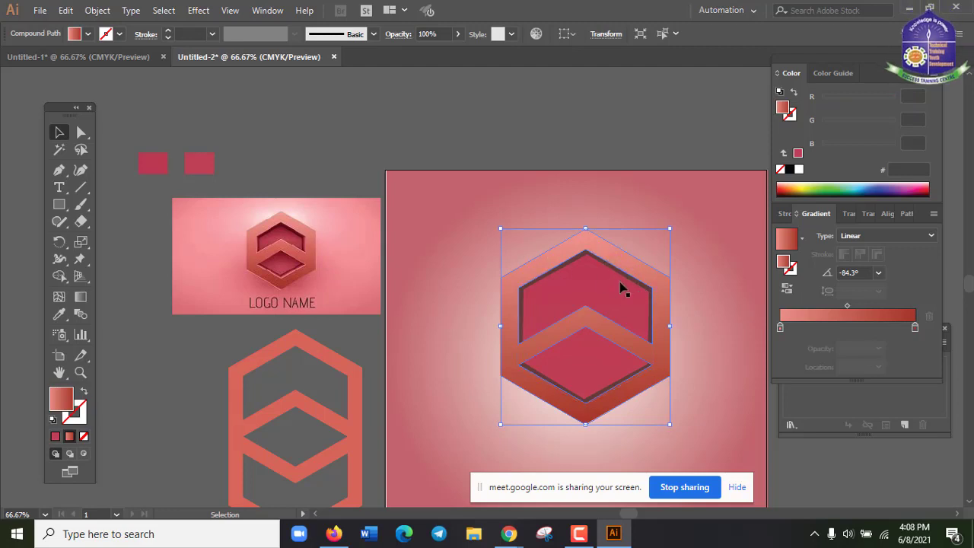
click(644, 252)
click(650, 278)
key(a)
key(v)
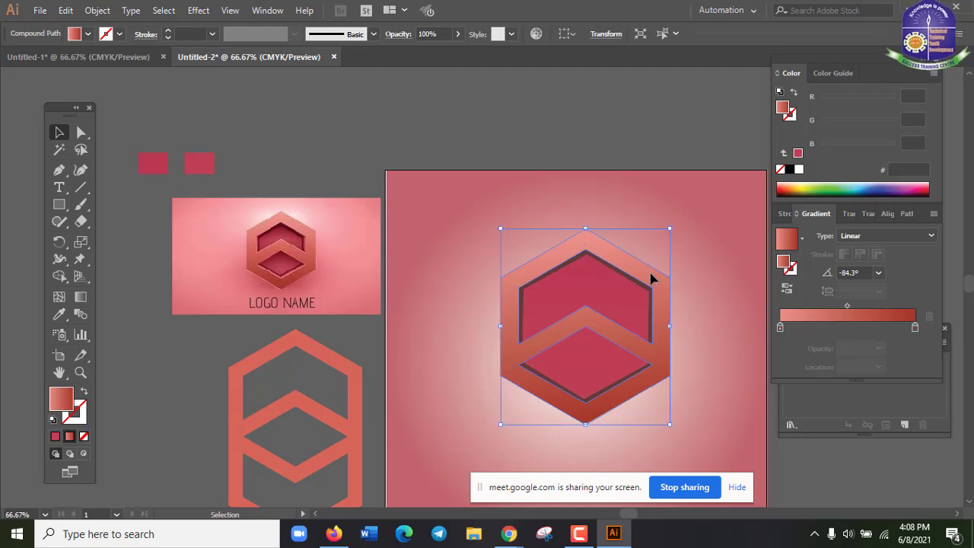
key(a)
drag(651, 279, 653, 249)
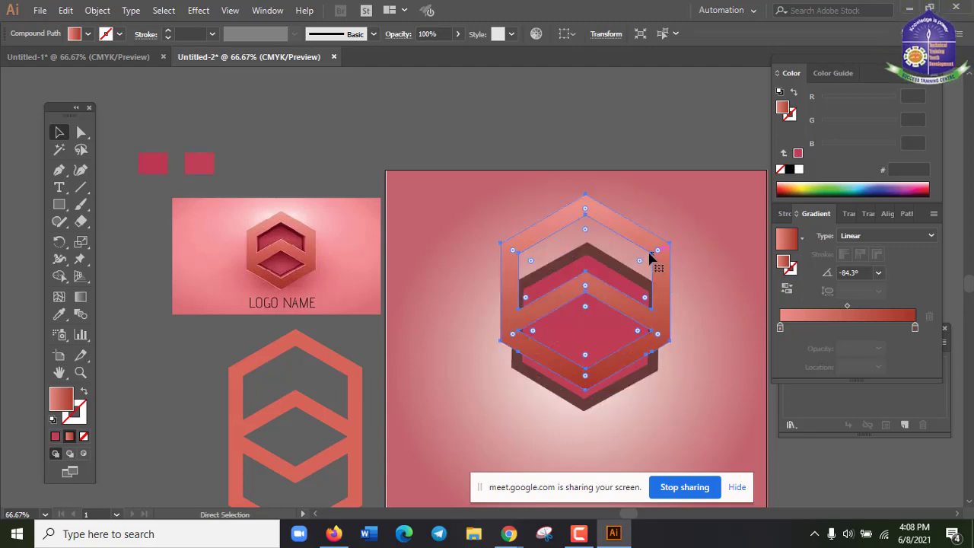
Step: Undo the last move of the gradient hexagon frame and keep the whole frame selected
key(ctrl+z)
key(v)
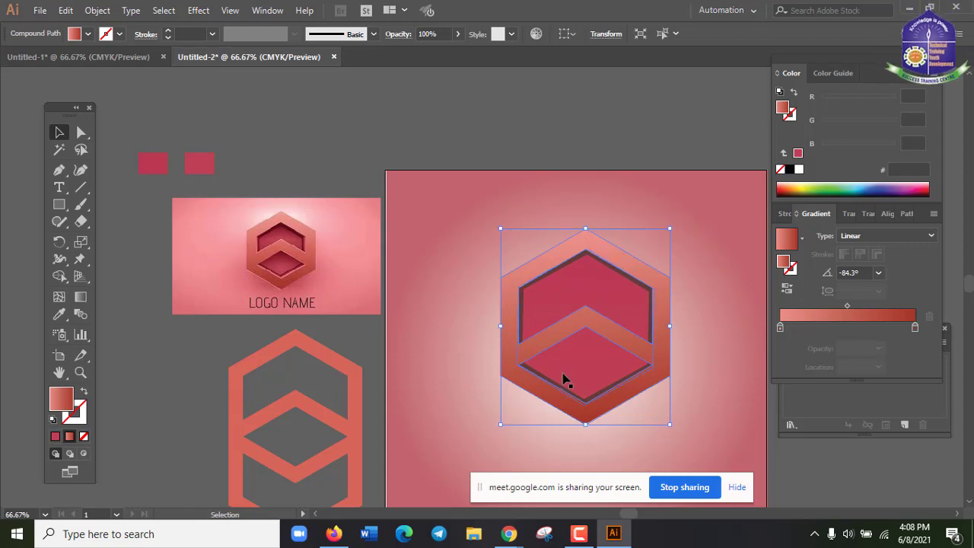
key(a)
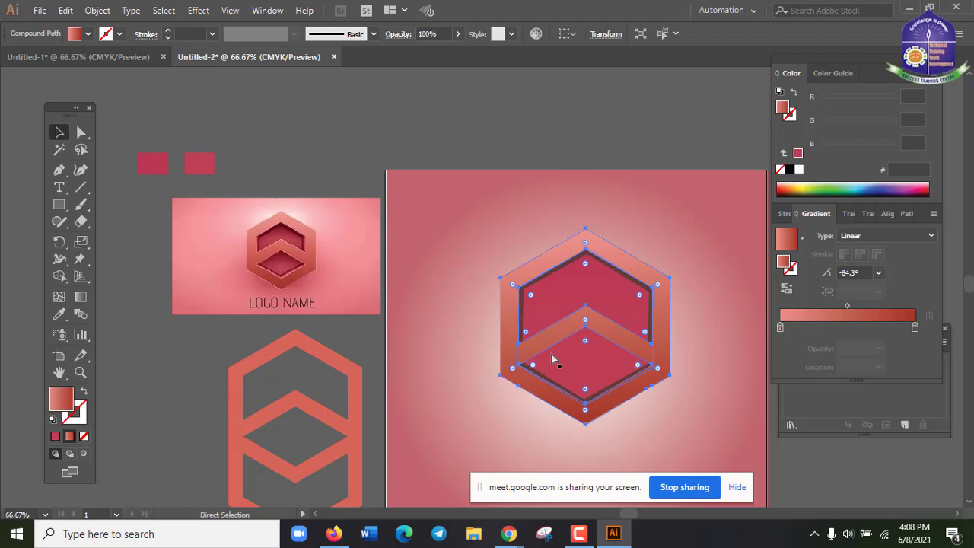
key(v)
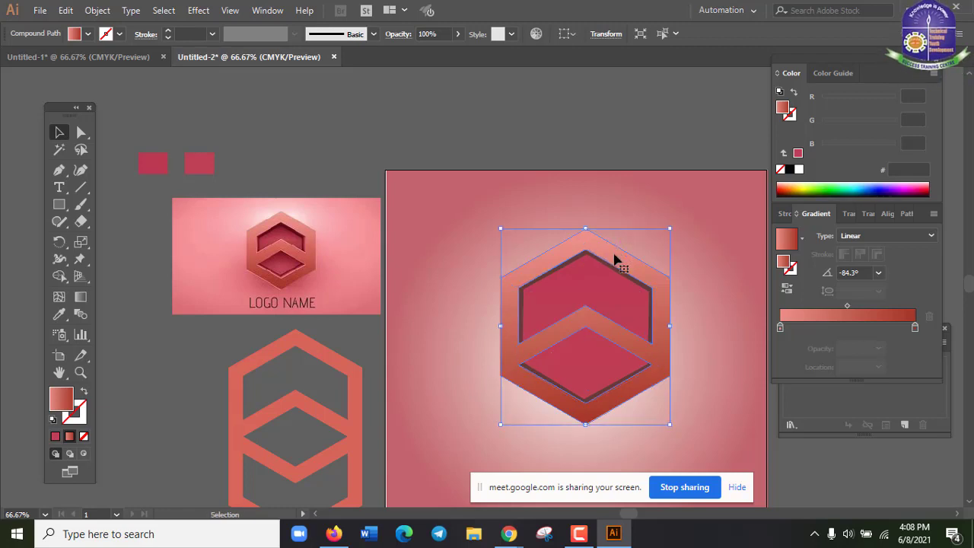
Step: Apply a Gaussian Blur with a radius of 38.5 pixels to the selected gradient hexagon frame
click(196, 11)
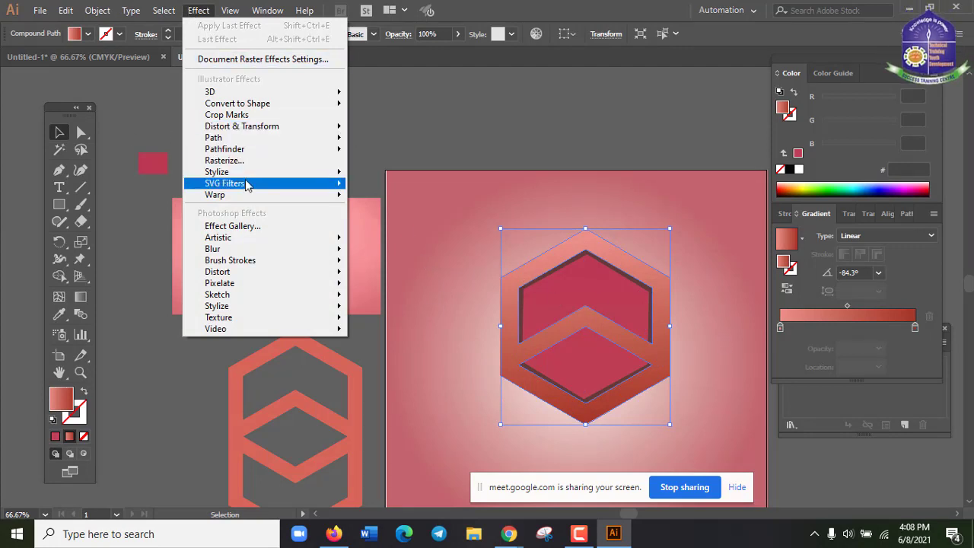
mouse_move(271, 260)
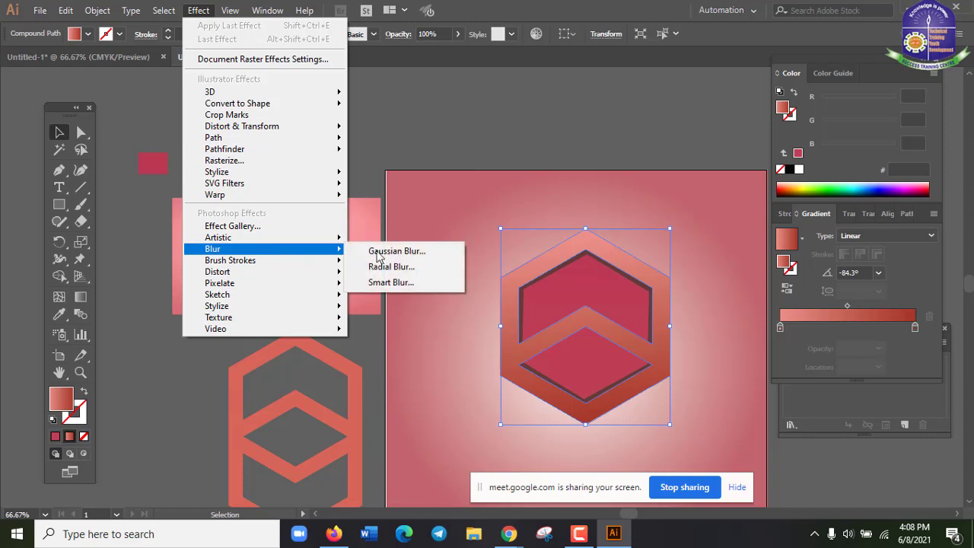
click(378, 250)
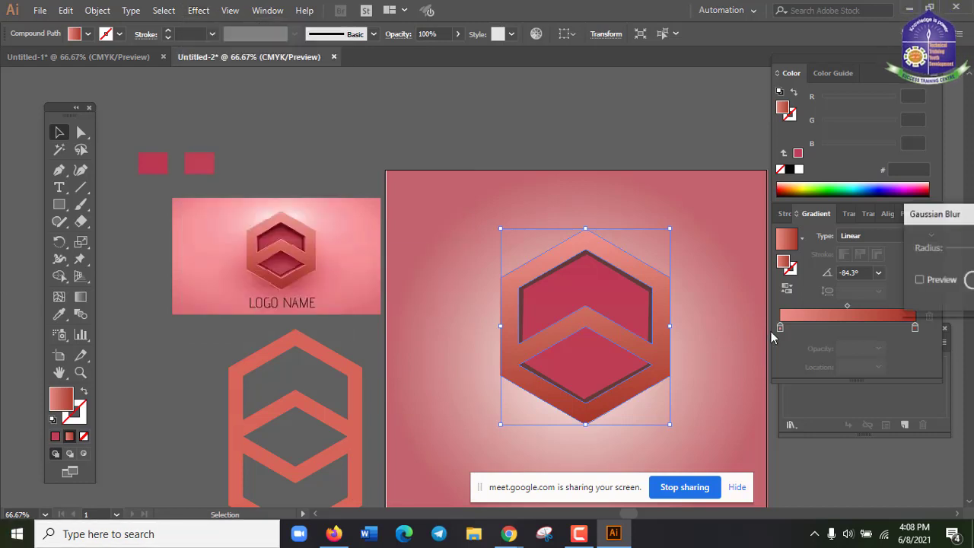
drag(961, 216, 481, 80)
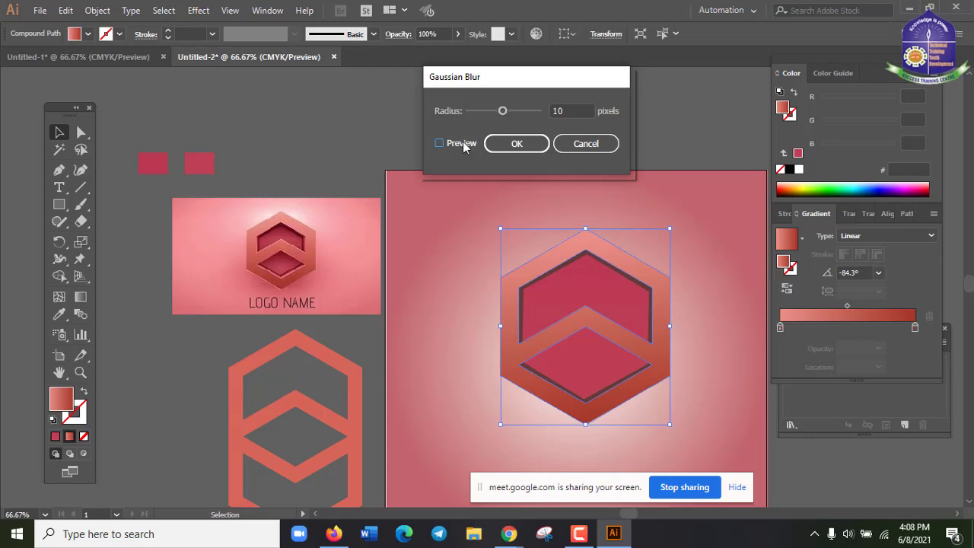
drag(503, 111, 512, 111)
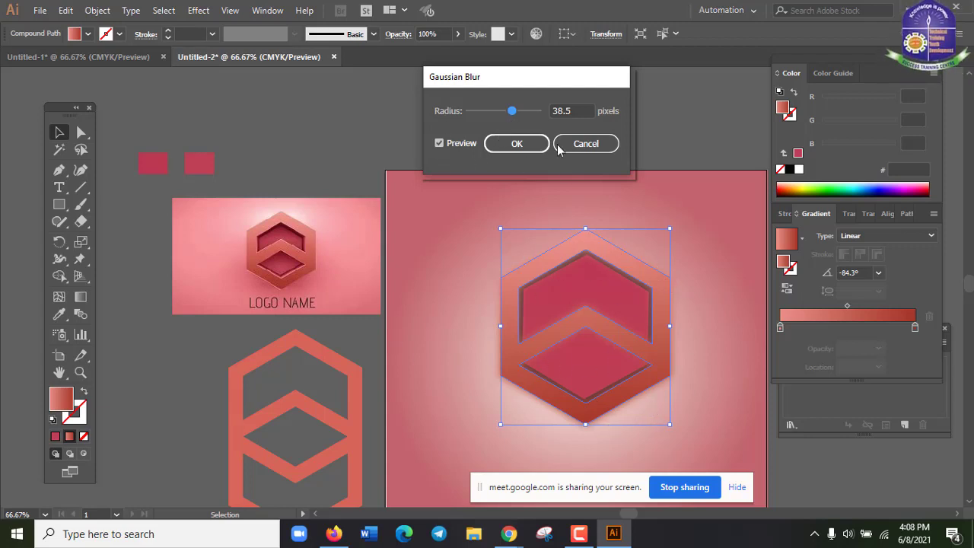
click(517, 145)
click(699, 244)
click(652, 277)
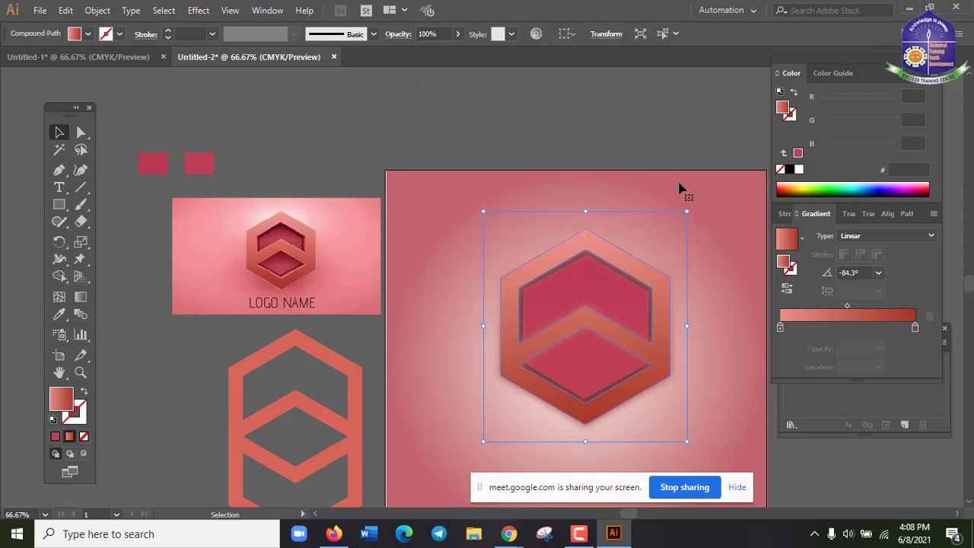
Step: Deselect the blurred hexagon frame to compare it with the background, and undo its Gaussian Blur
key(a)
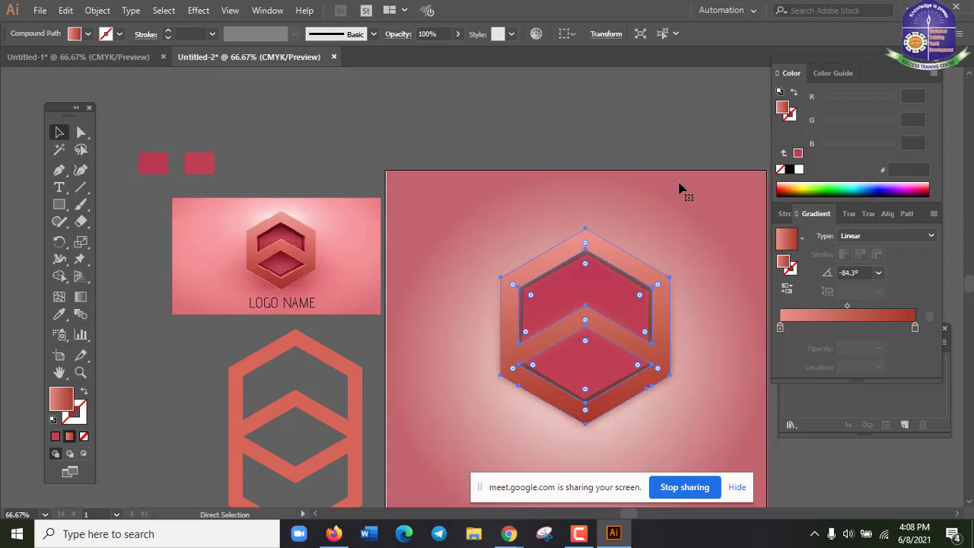
click(679, 180)
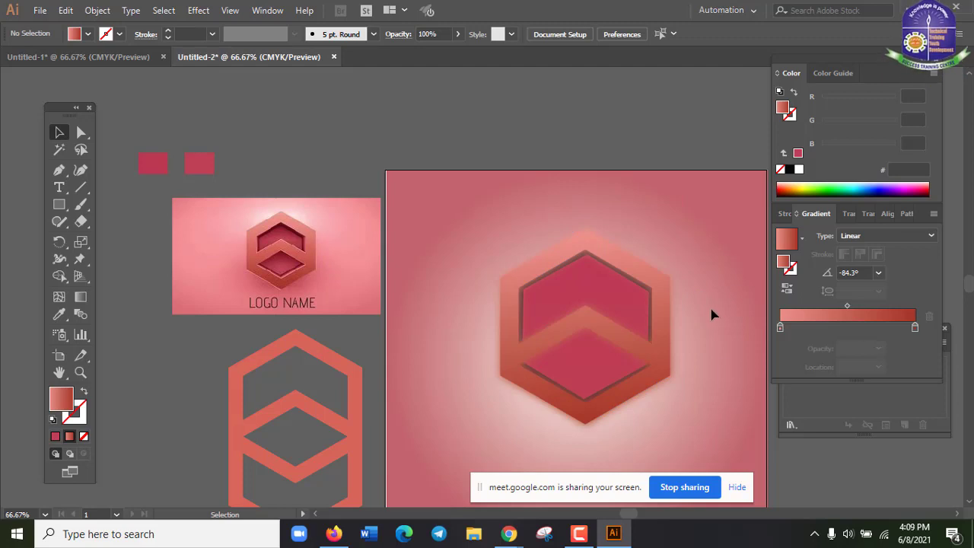
click(658, 322)
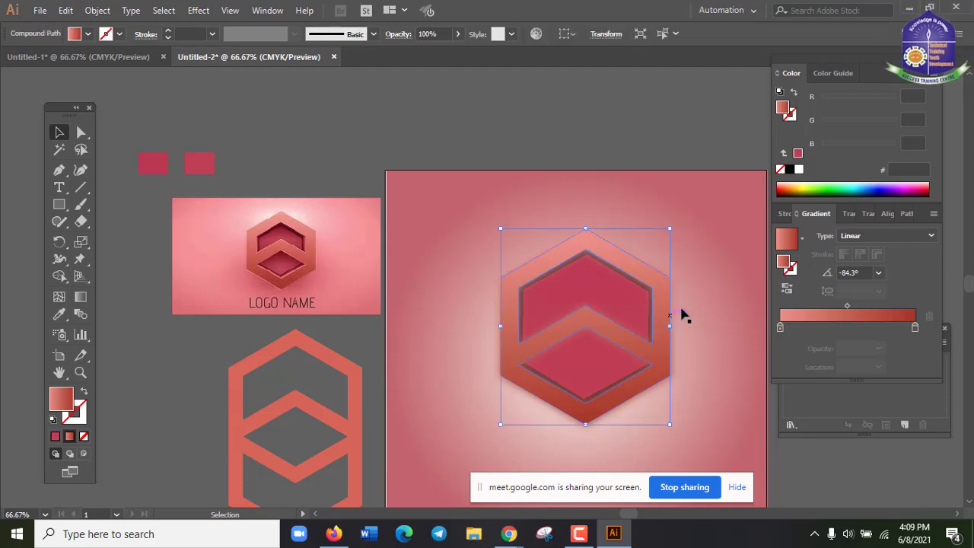
scroll(715, 351, down, 2)
click(717, 359)
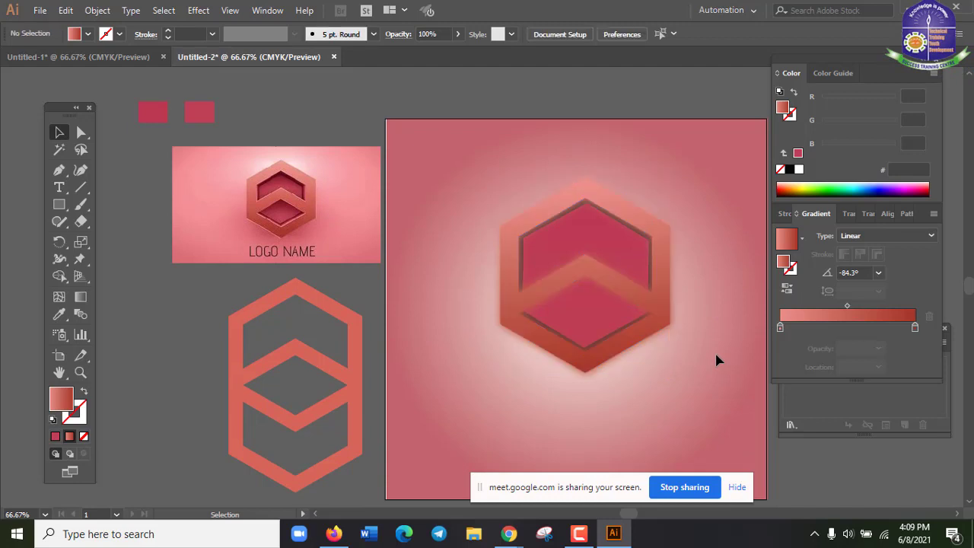
key(a)
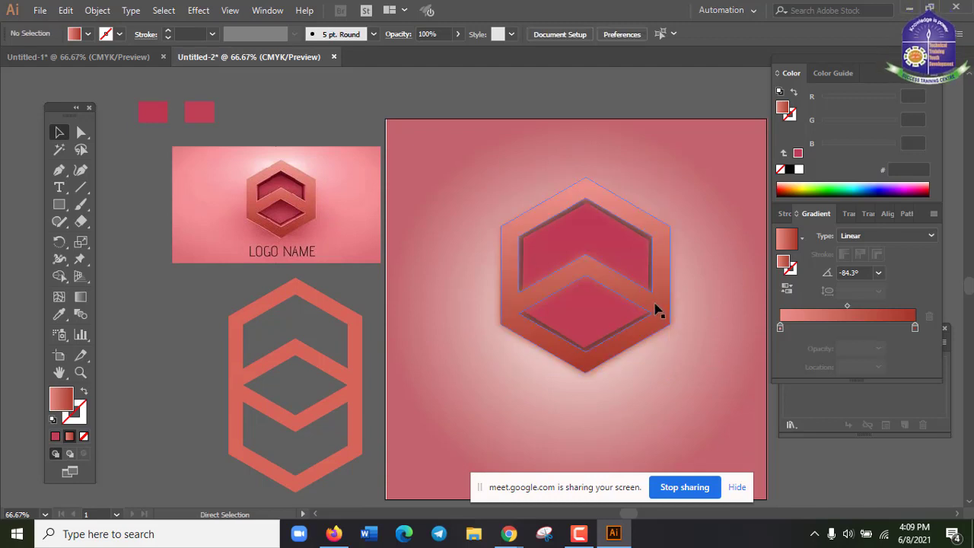
key(ctrl+z)
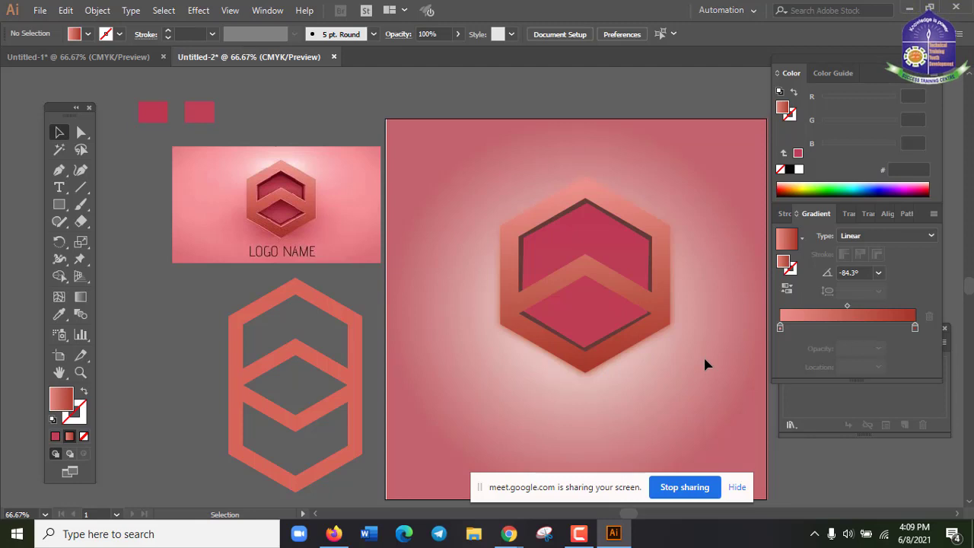
Step: Fill the flat double-hexagon outline beside the artboard with the logo frame's gradient using the Eyedropper
scroll(447, 374, up, 1)
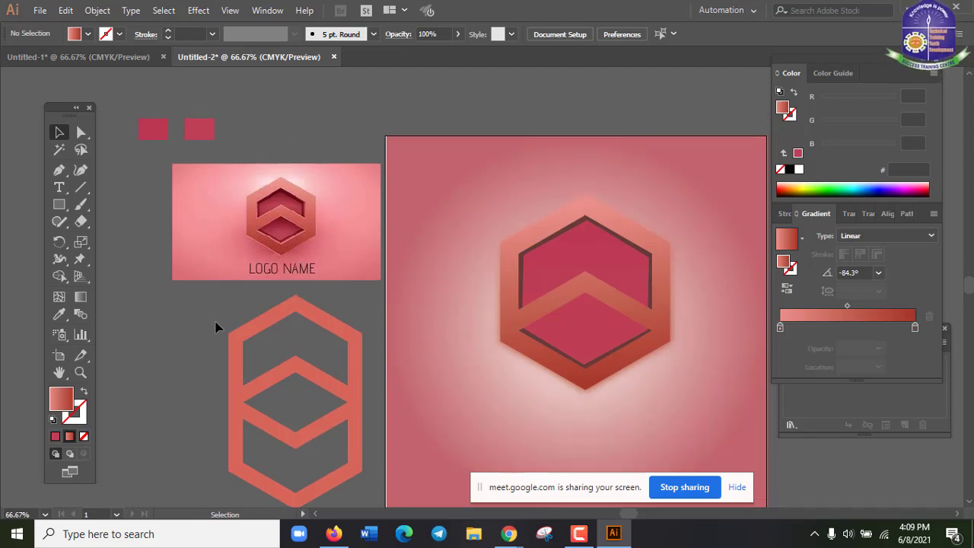
drag(342, 449, 374, 478)
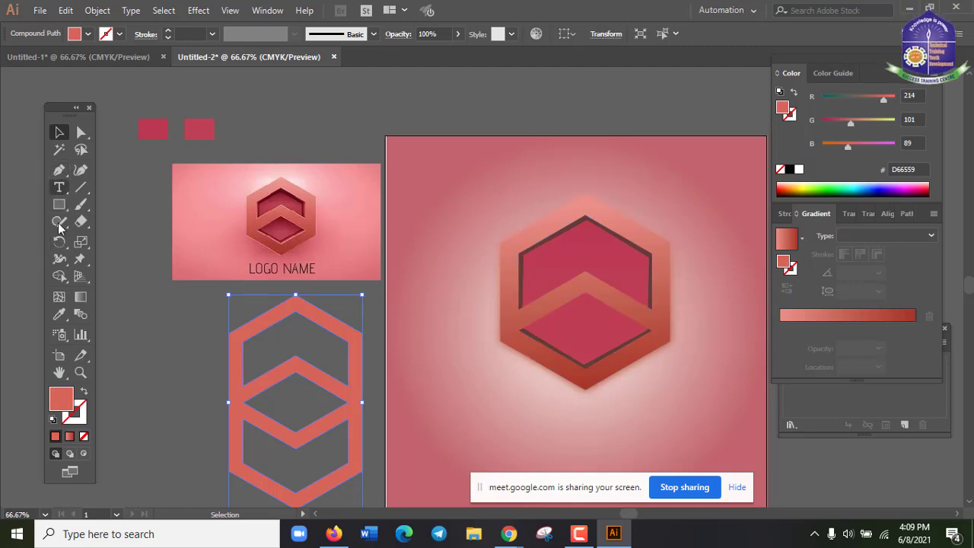
click(59, 314)
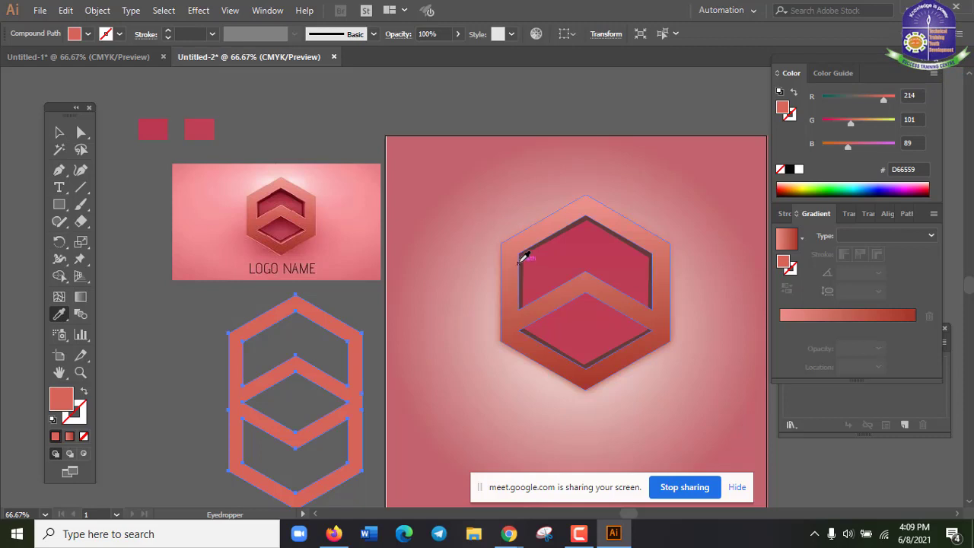
click(520, 258)
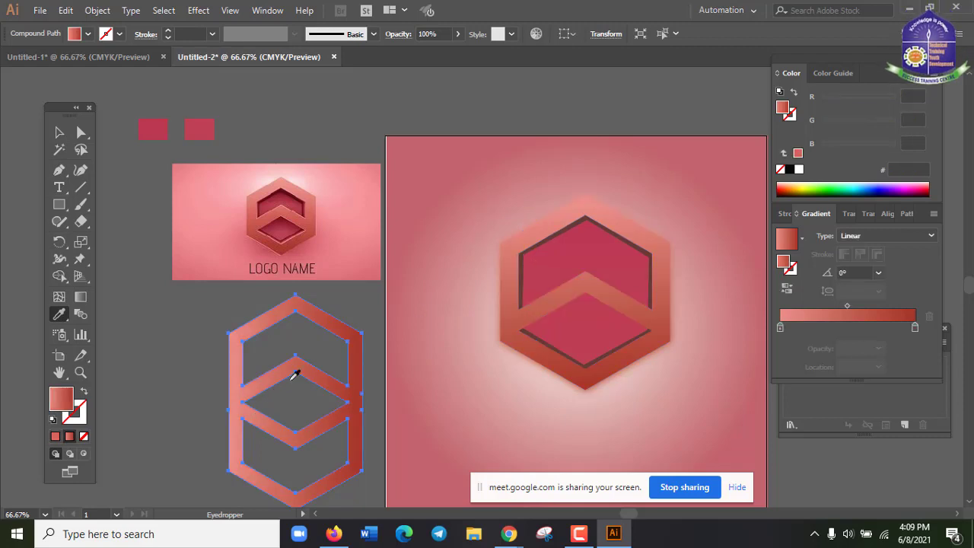
Step: Redirect the double-hexagon outline's gradient to run from its upper tip to its lower tip at about -85.3°, and deselect it
scroll(139, 312, down, 1)
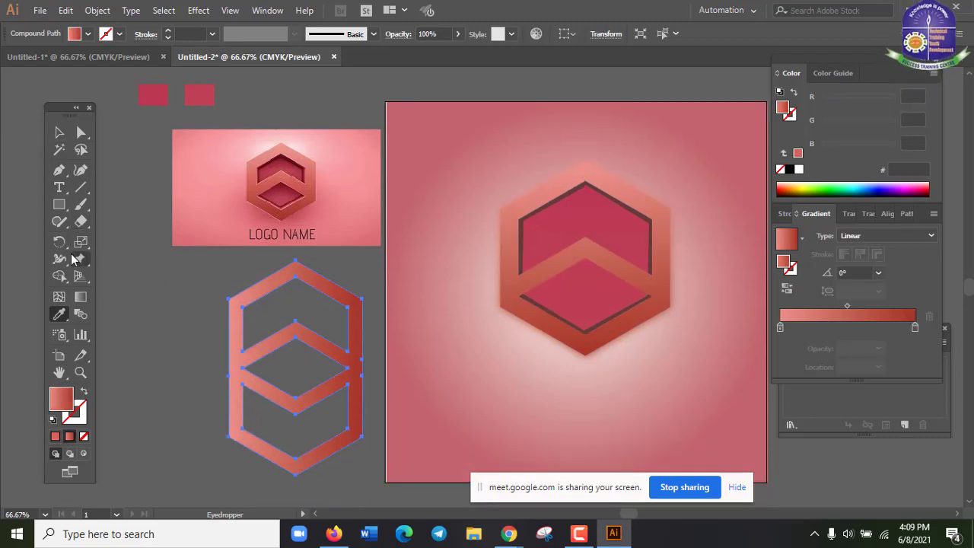
click(80, 297)
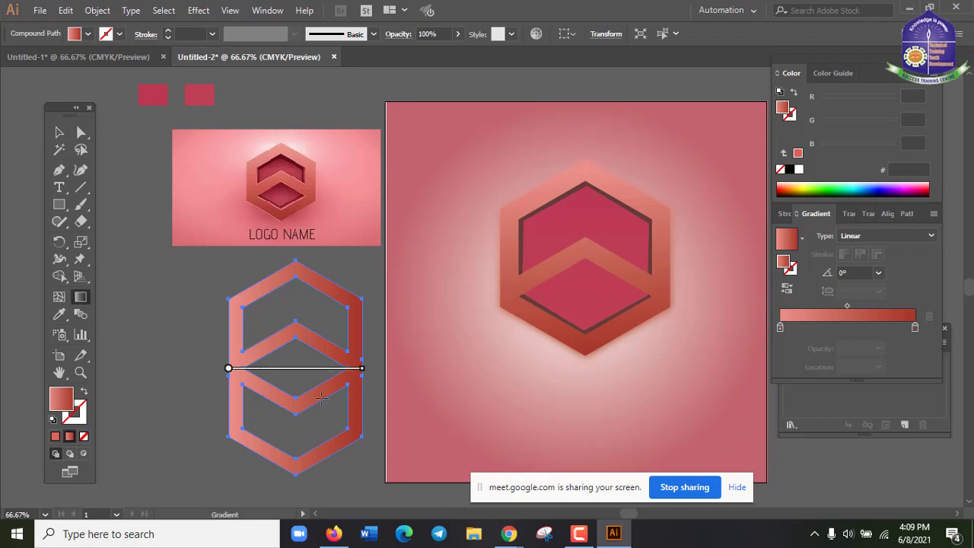
mouse_move(316, 264)
mouse_down()
mouse_move(312, 391)
mouse_move(294, 487)
mouse_move(272, 480)
mouse_up()
scroll(264, 244, down, 2)
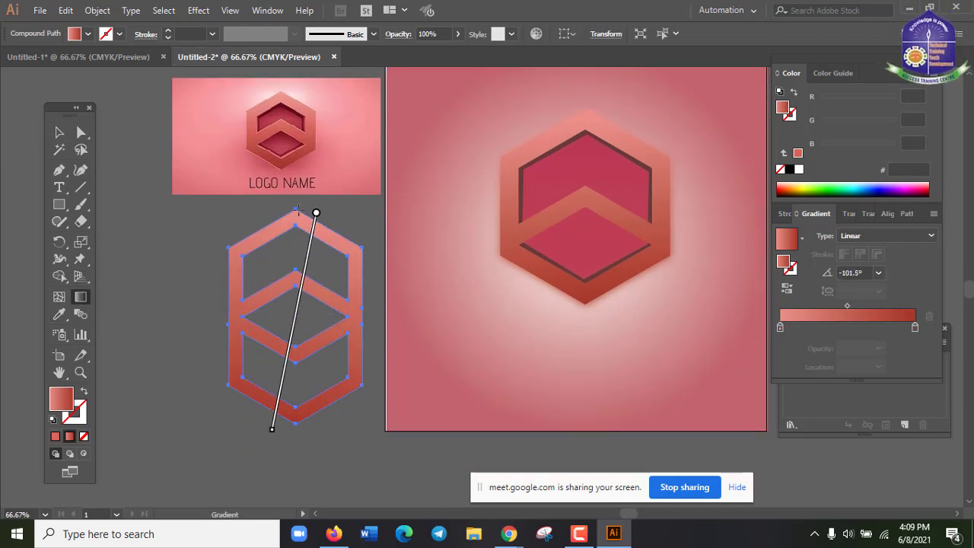
drag(287, 204, 306, 443)
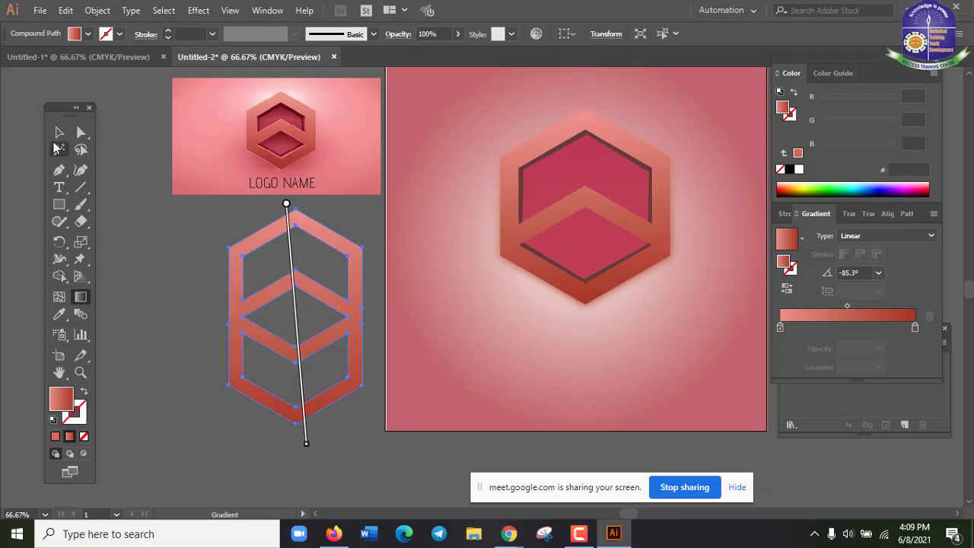
click(57, 137)
click(185, 329)
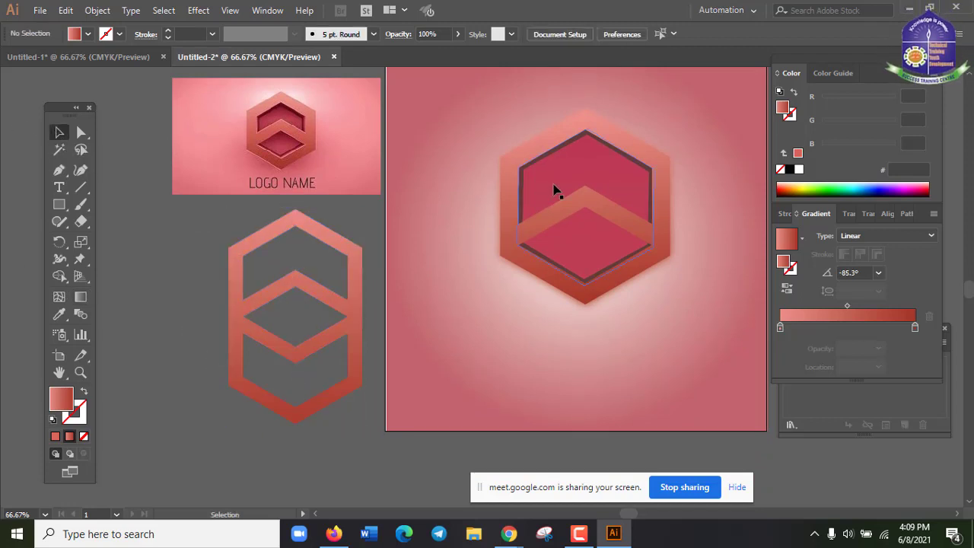
Step: Shift the double-hexagon outline slightly down and to the left, and deselect it
drag(187, 249, 349, 449)
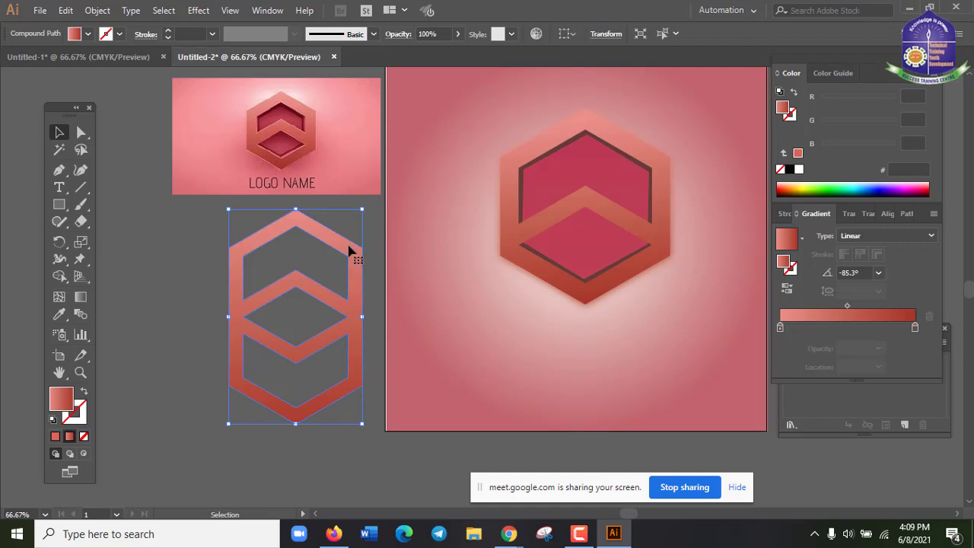
drag(351, 280, 342, 296)
click(380, 329)
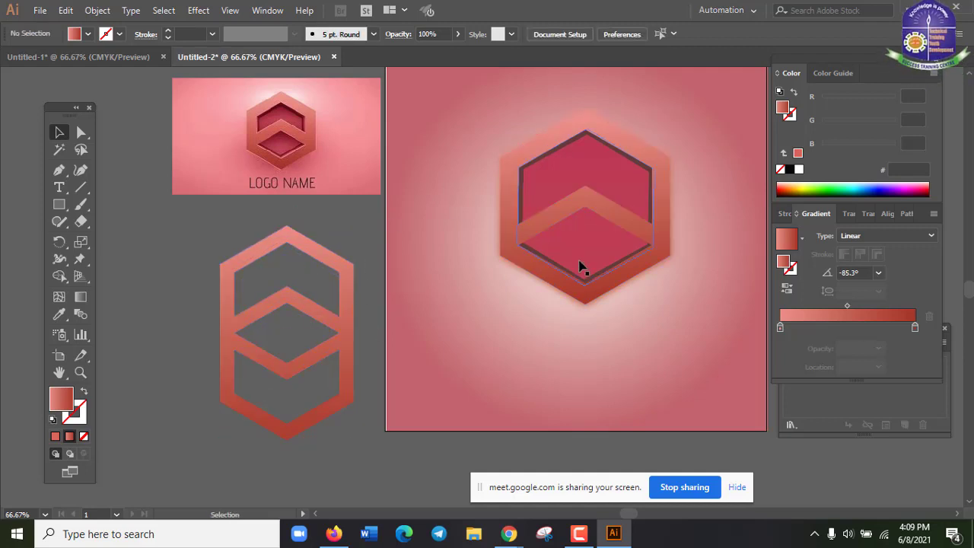
Step: Move the reference logo image slightly left, away from the artboard, and deselect it
scroll(465, 241, up, 1)
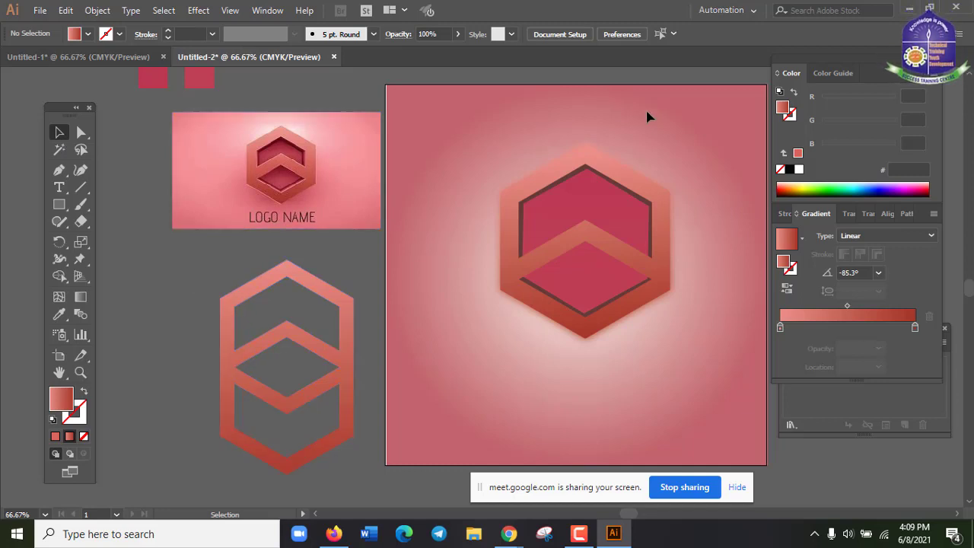
scroll(454, 328, up, 1)
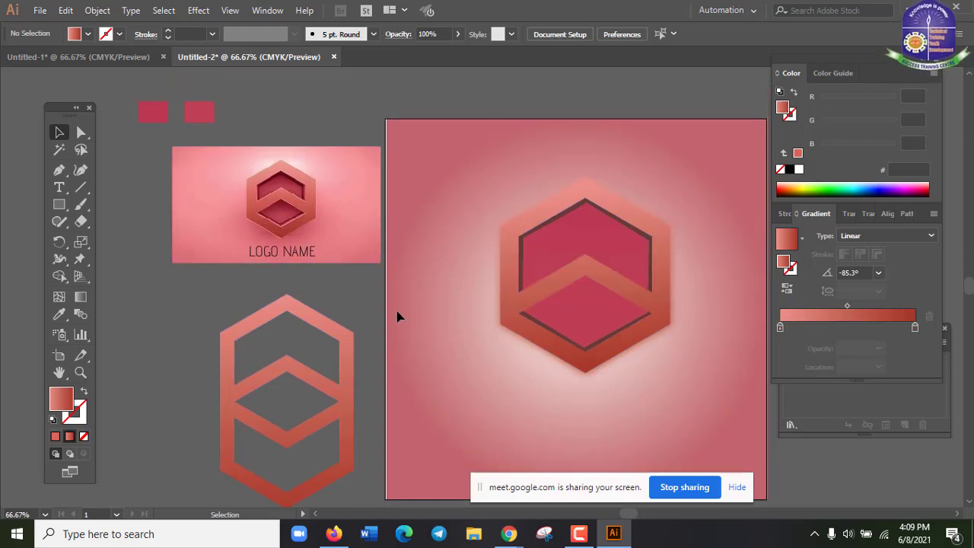
drag(351, 195, 324, 219)
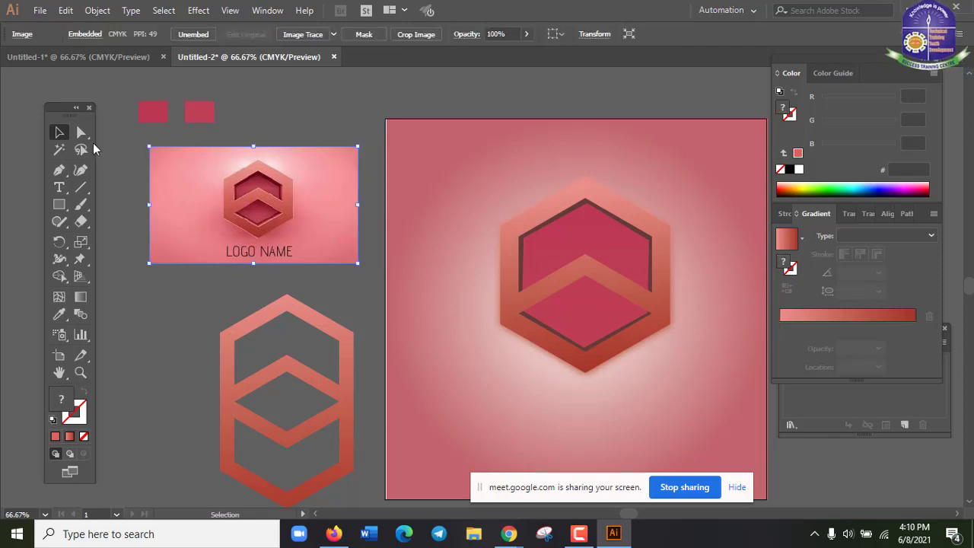
click(445, 206)
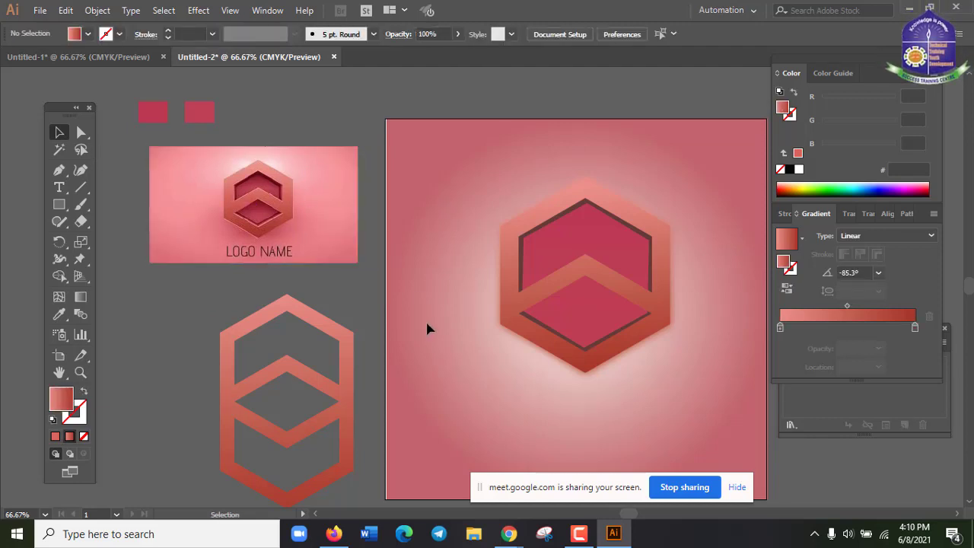
Step: Move the reference logo image down and slightly right, onto the upper tip of the double-hexagon outline
scroll(437, 380, up, 2)
scroll(439, 374, down, 3)
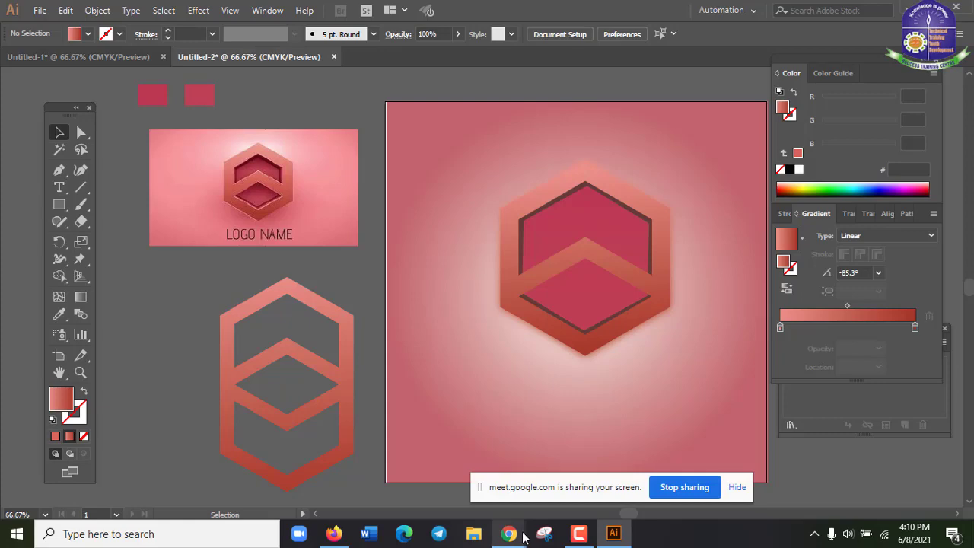
mouse_move(509, 533)
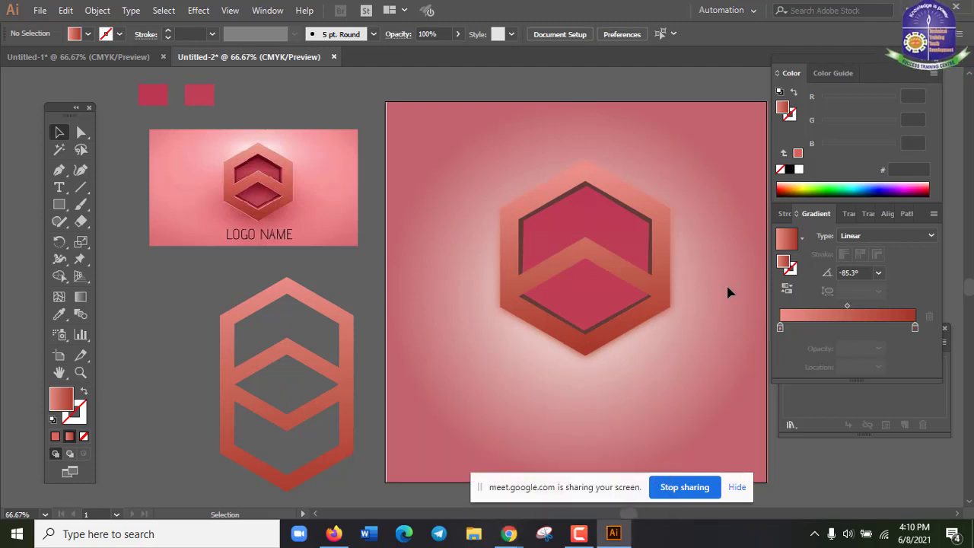
scroll(712, 355, down, 1)
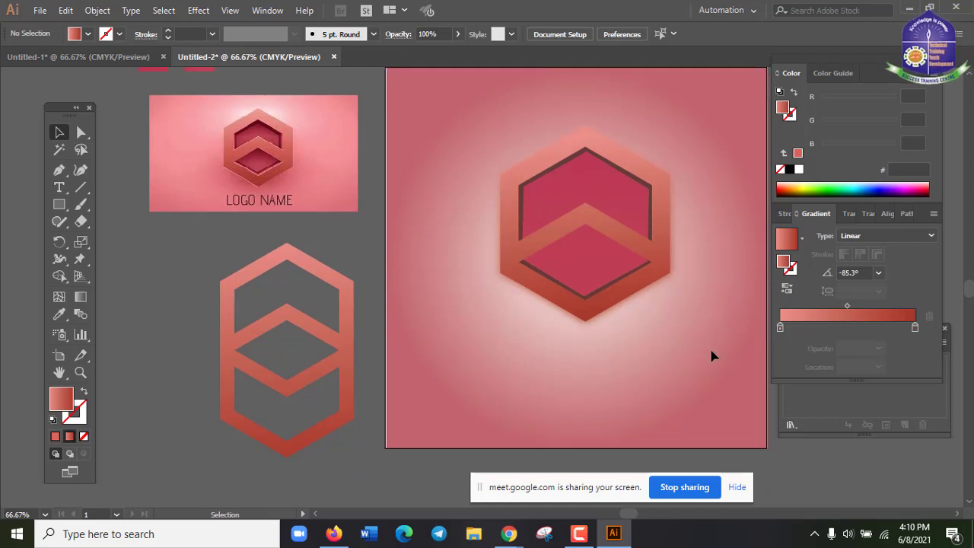
scroll(709, 347, up, 2)
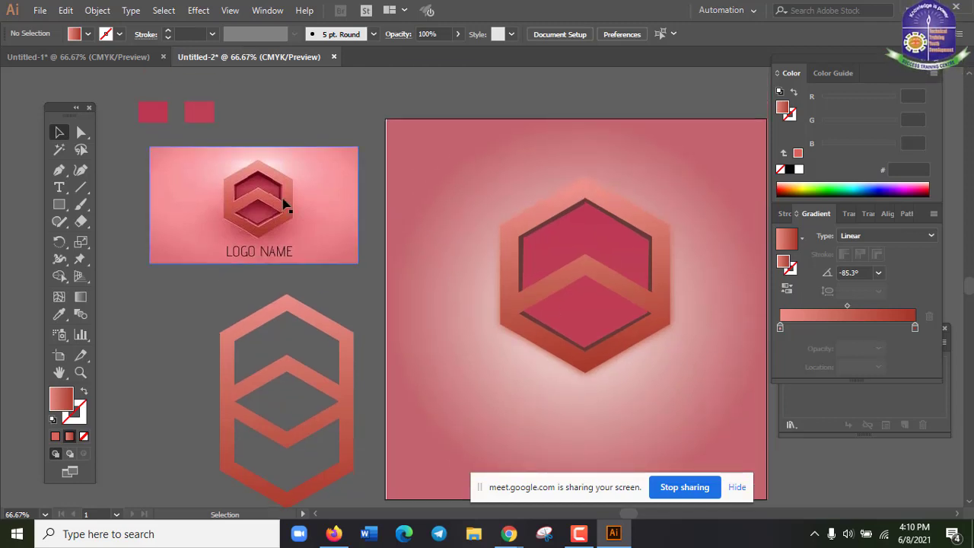
drag(321, 192, 330, 232)
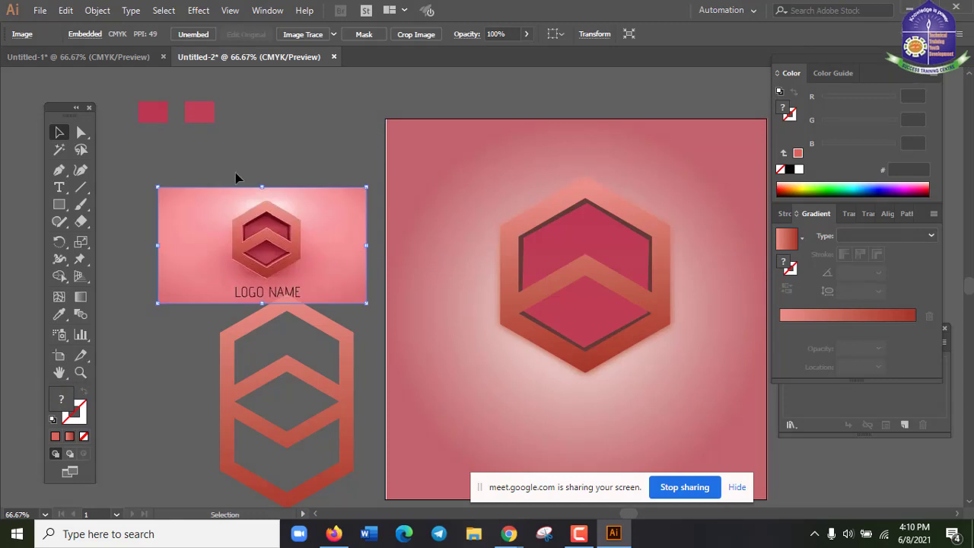
Step: Move the reference logo image up, clear of the double-hexagon outline, and deselect it
click(692, 210)
click(163, 115)
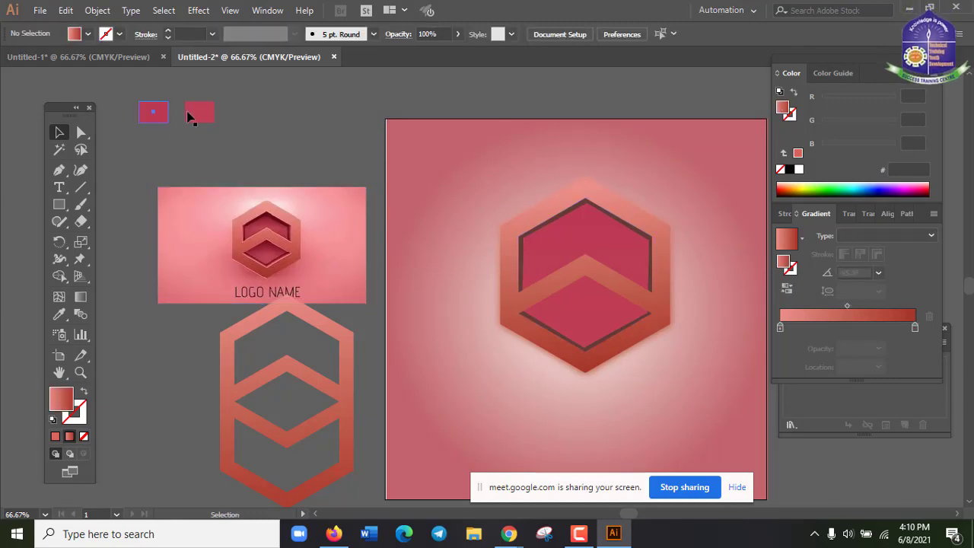
click(190, 114)
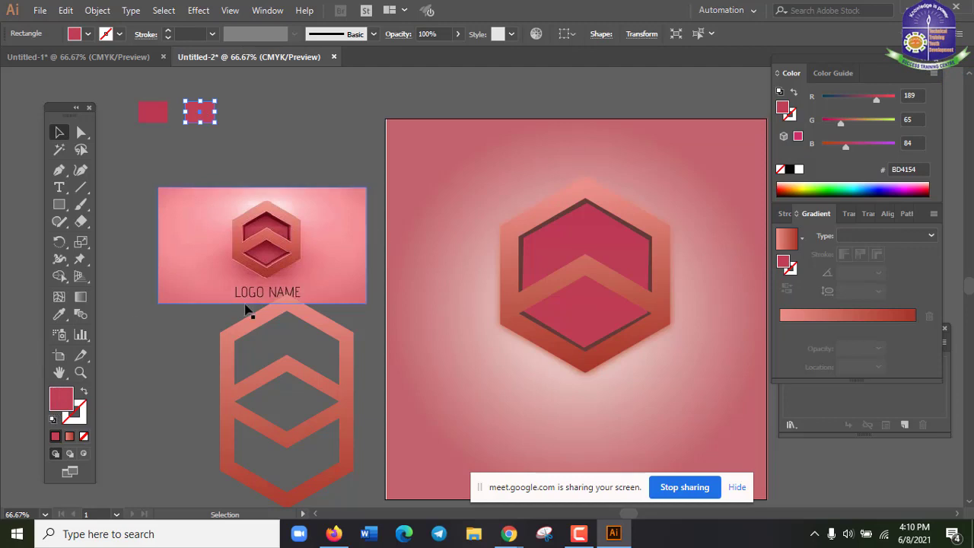
drag(323, 271, 332, 234)
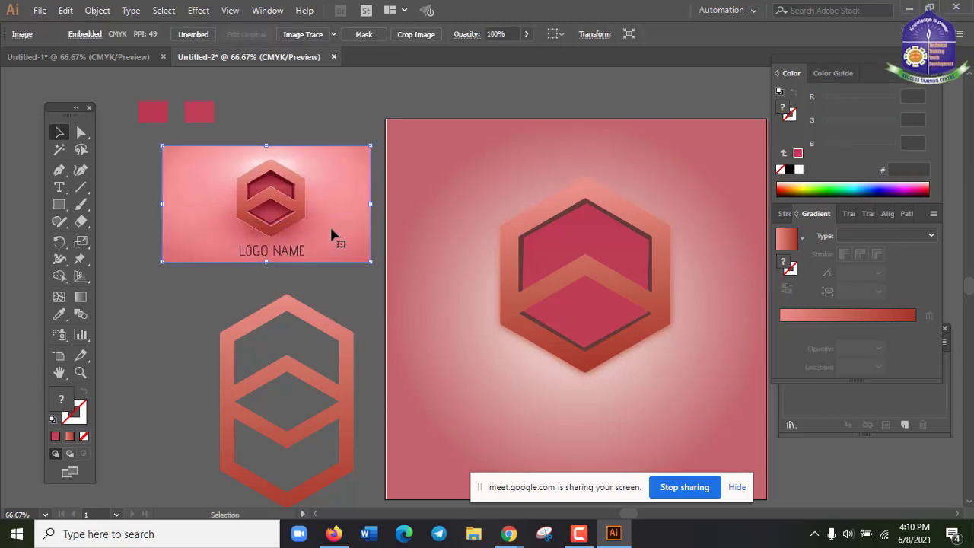
click(432, 311)
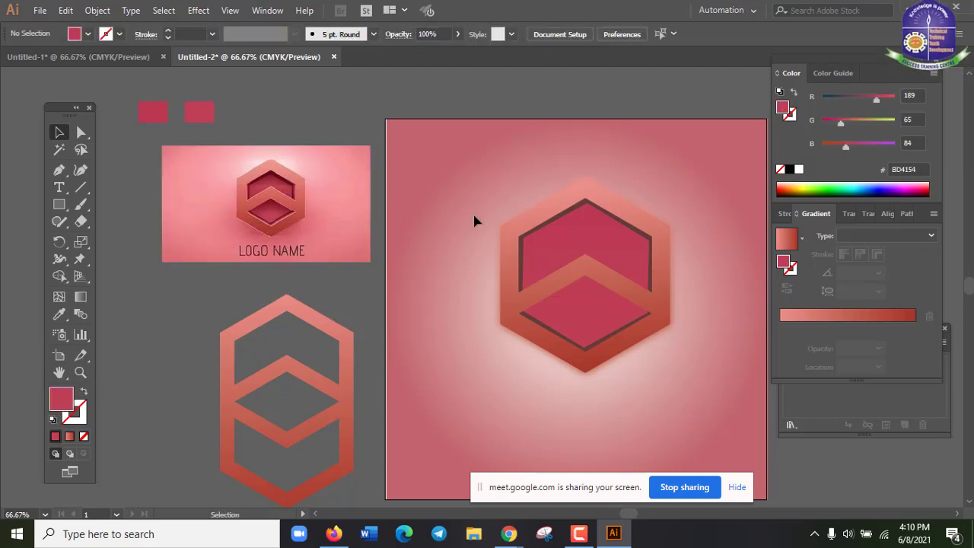
Step: Move the reference logo image slightly left and down, away from the artboard's edge
drag(181, 330, 326, 439)
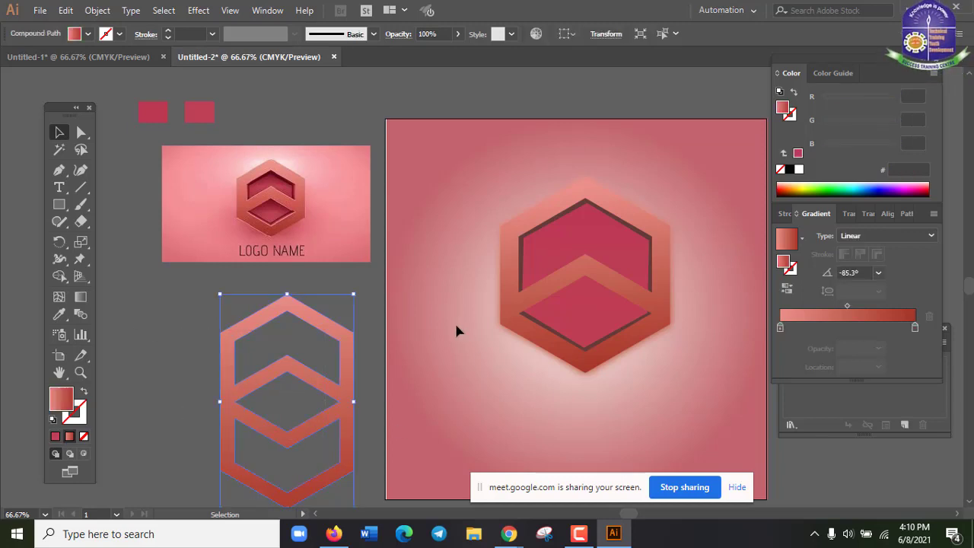
click(476, 361)
scroll(477, 361, up, 1)
scroll(478, 367, down, 1)
scroll(478, 366, up, 1)
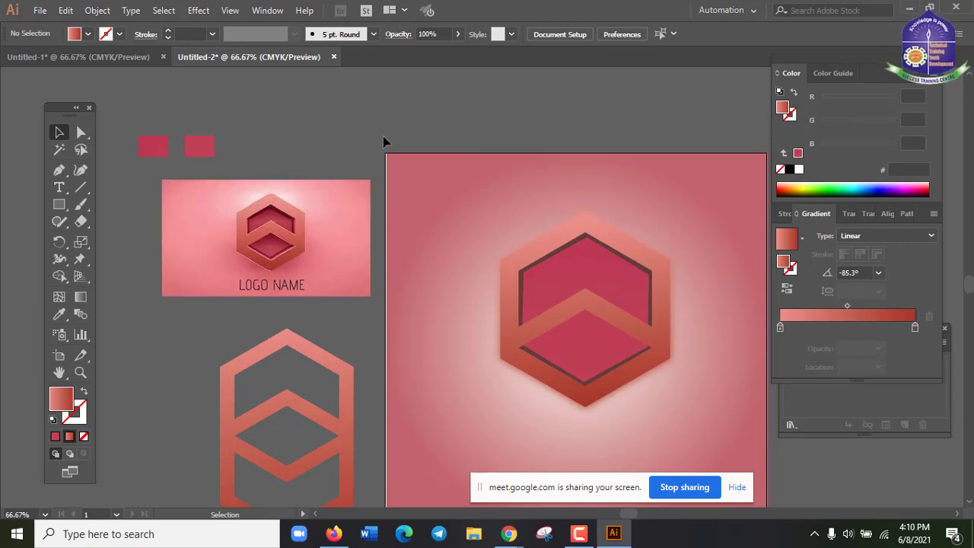
scroll(434, 275, down, 2)
scroll(414, 289, up, 2)
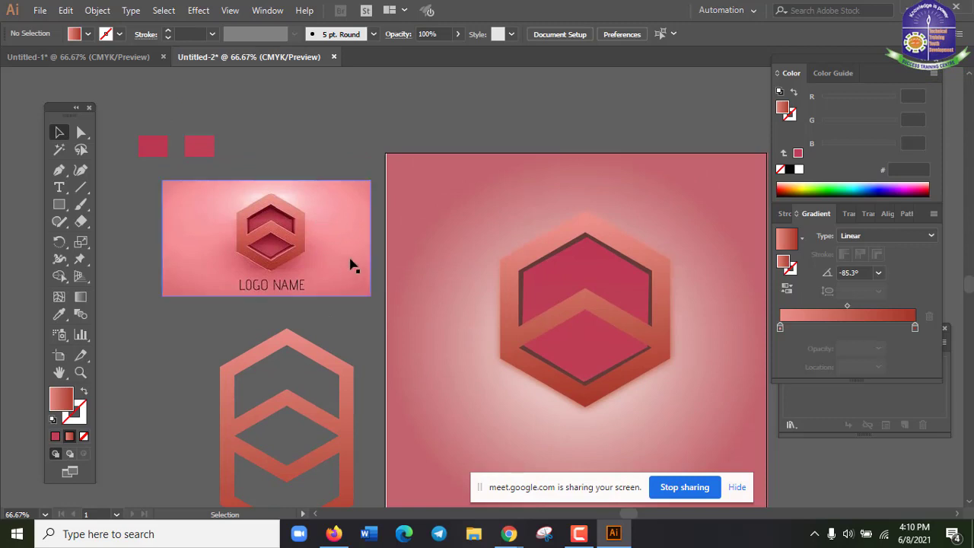
drag(351, 259, 321, 272)
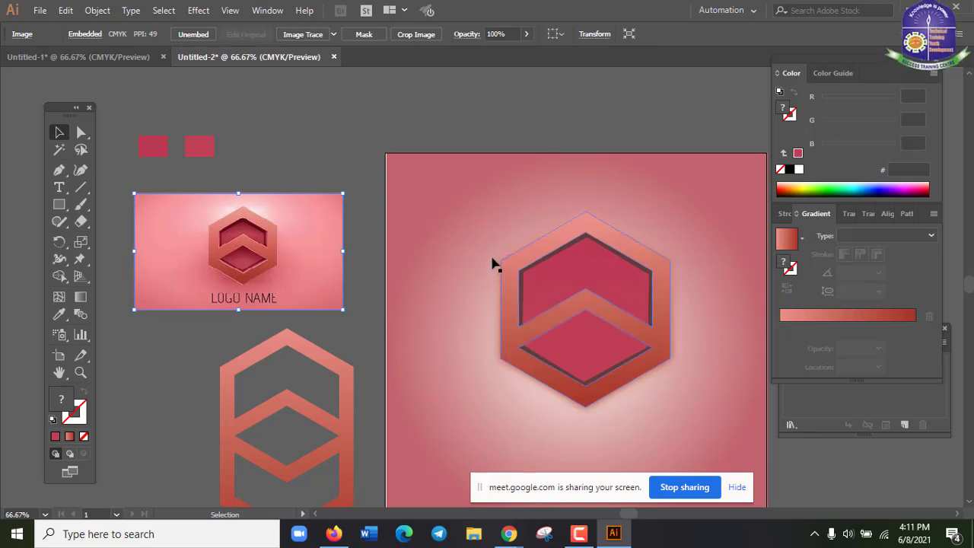
Step: Fill the hexagon frame on the artboard with the salmon colour D97B71 sampled from the reference logo's frame
click(534, 263)
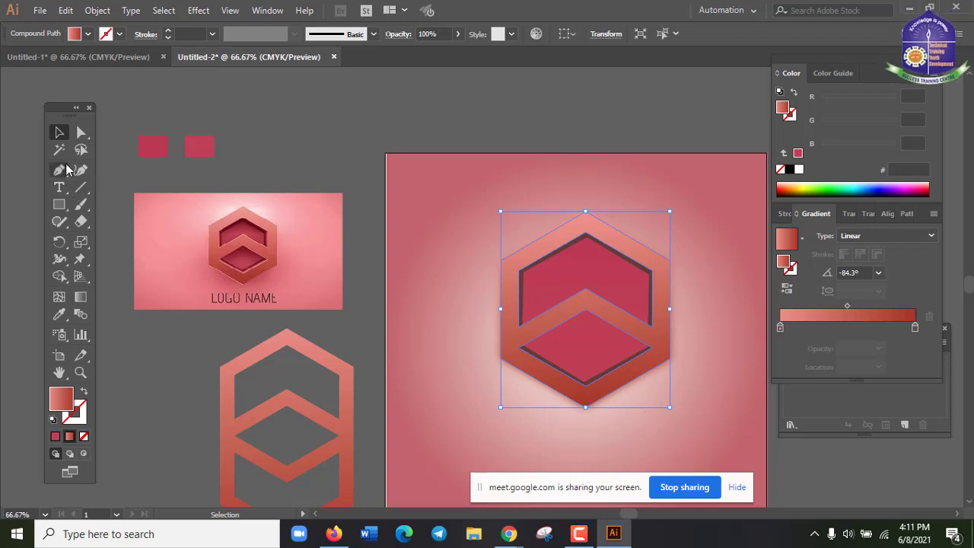
click(59, 314)
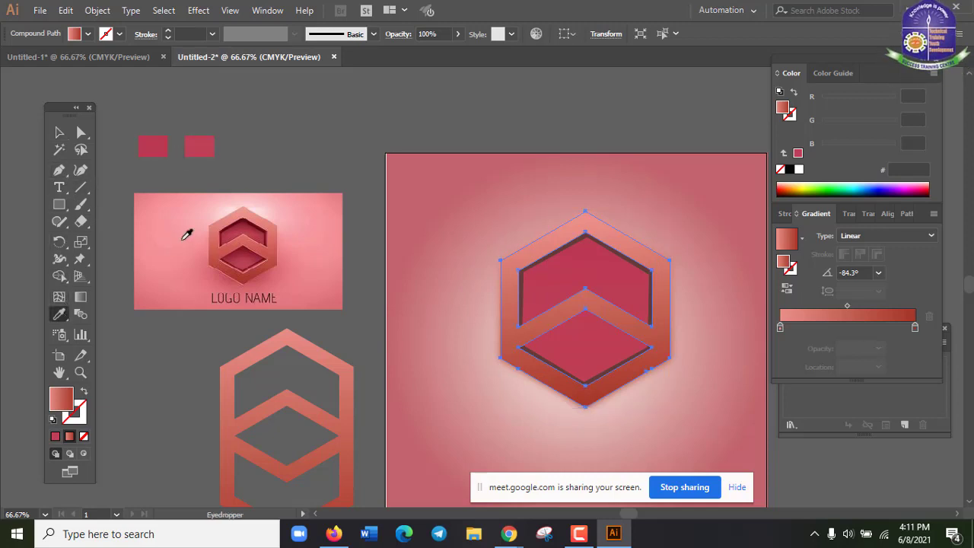
click(218, 235)
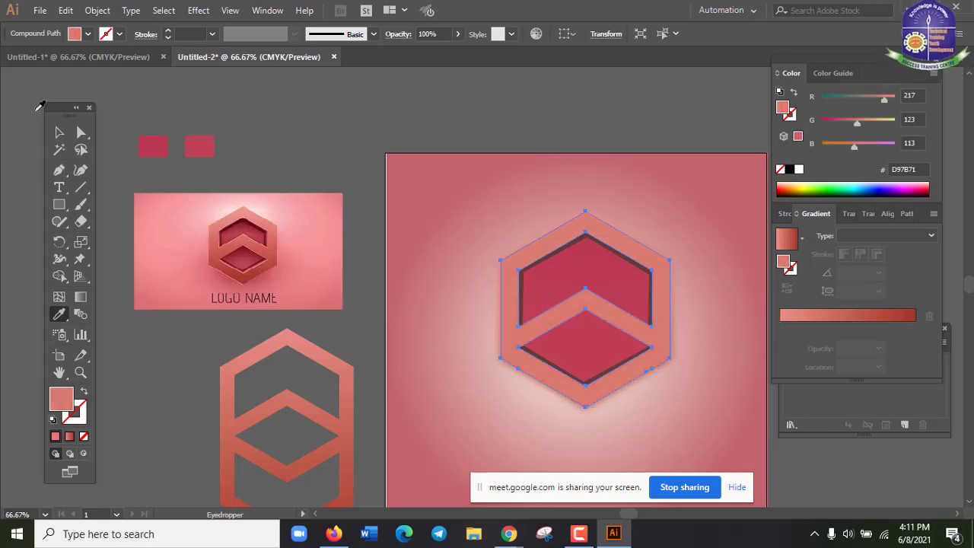
Step: Set the hexagon frame's fill to bright red FF2615 and try the darker red C62A22
double_click(67, 400)
drag(358, 171, 367, 150)
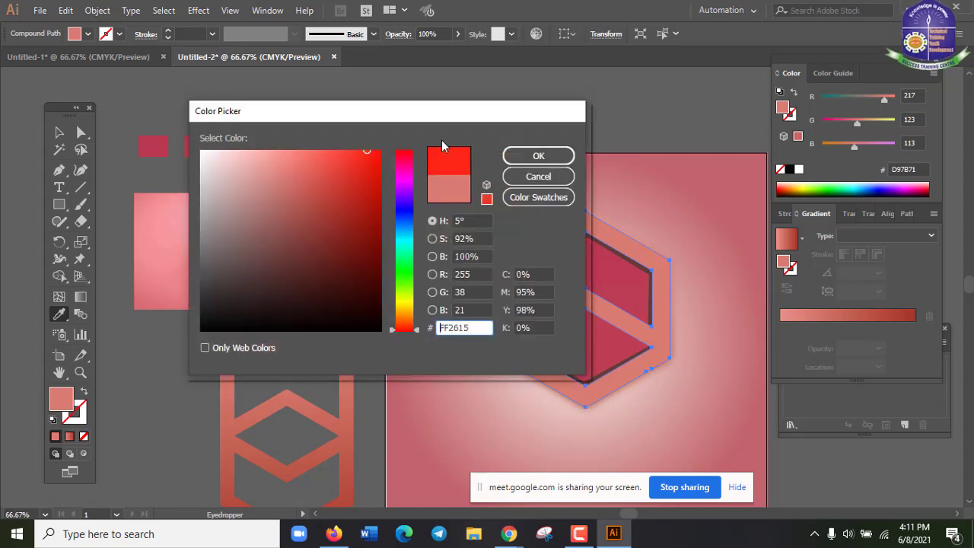
click(533, 156)
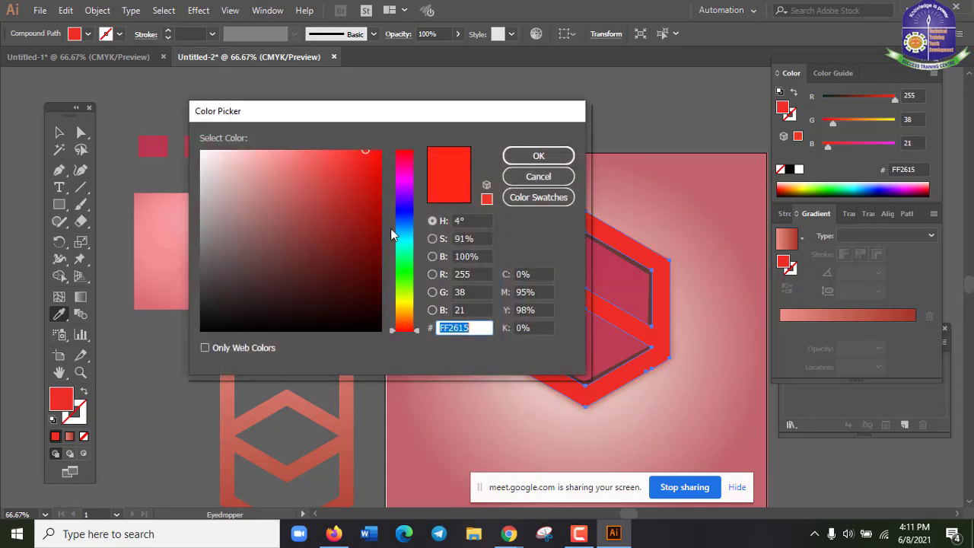
click(351, 189)
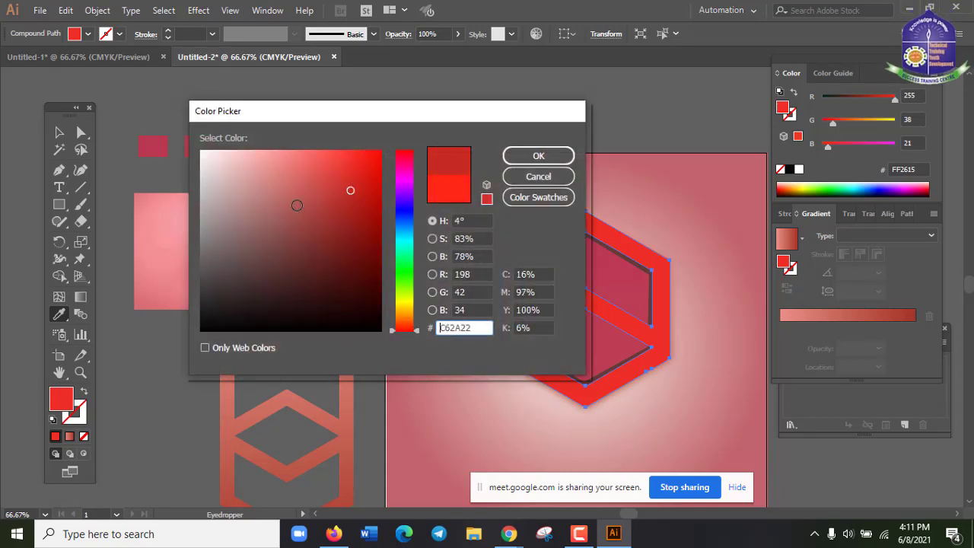
click(539, 156)
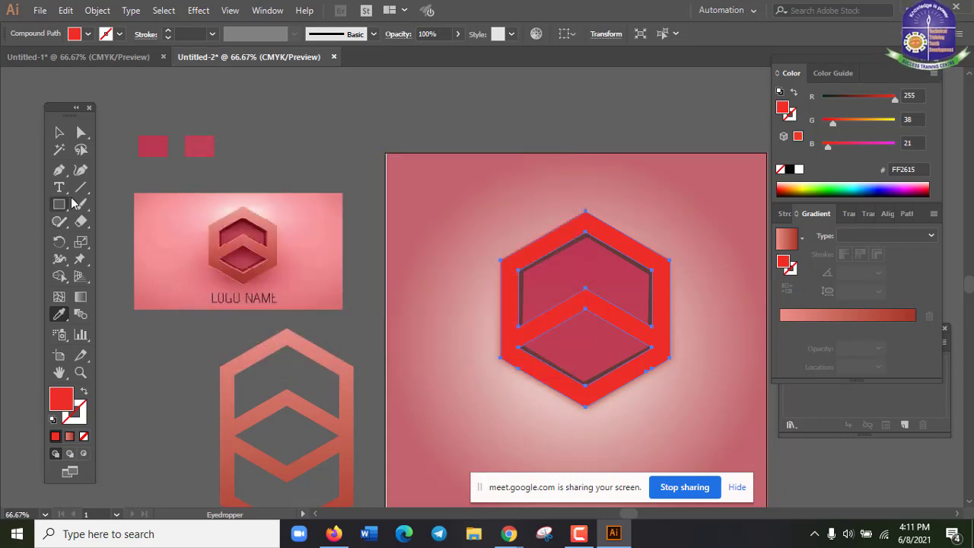
Step: Fill the hexagon frame with pink F5979C sampled from the reference background, replace it with coral D76A63 from the reference frame, and deselect it
click(170, 237)
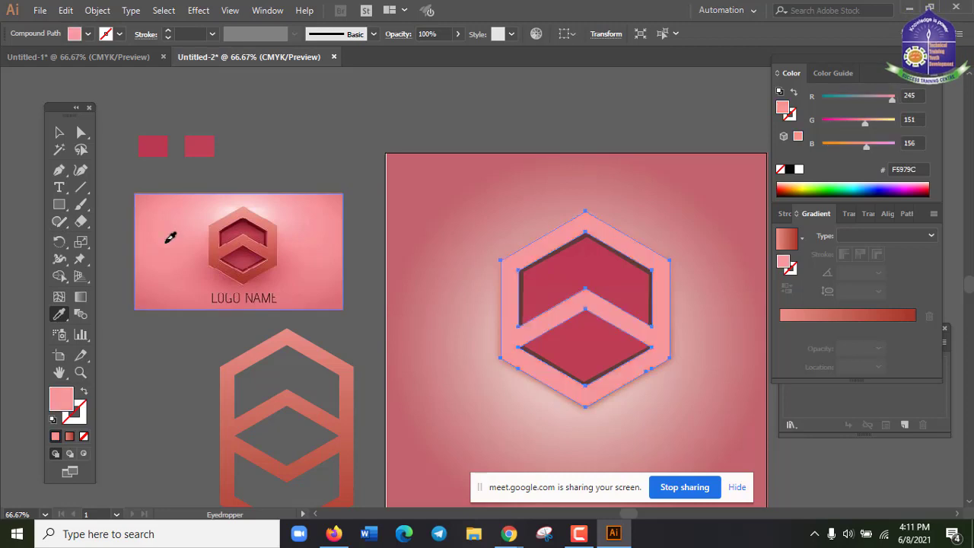
click(214, 240)
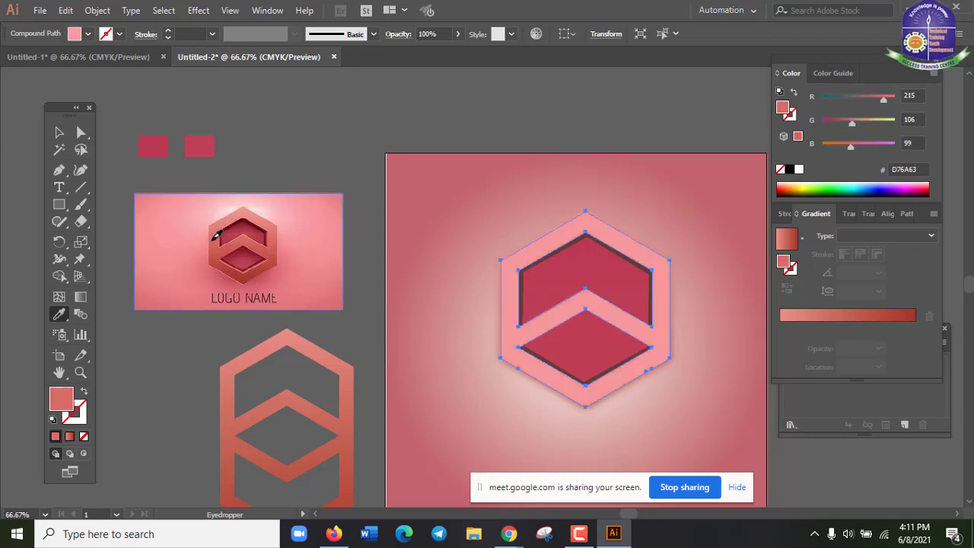
click(59, 133)
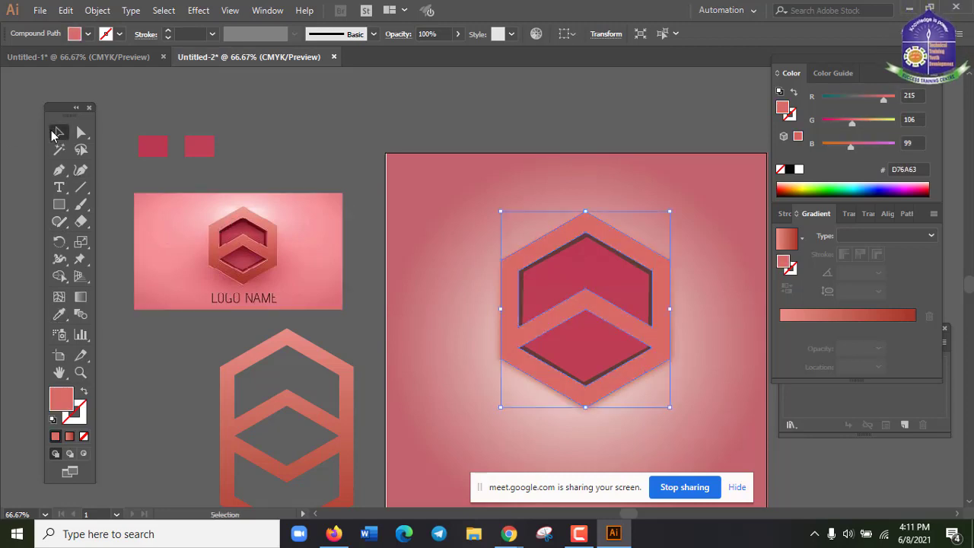
click(478, 170)
click(666, 283)
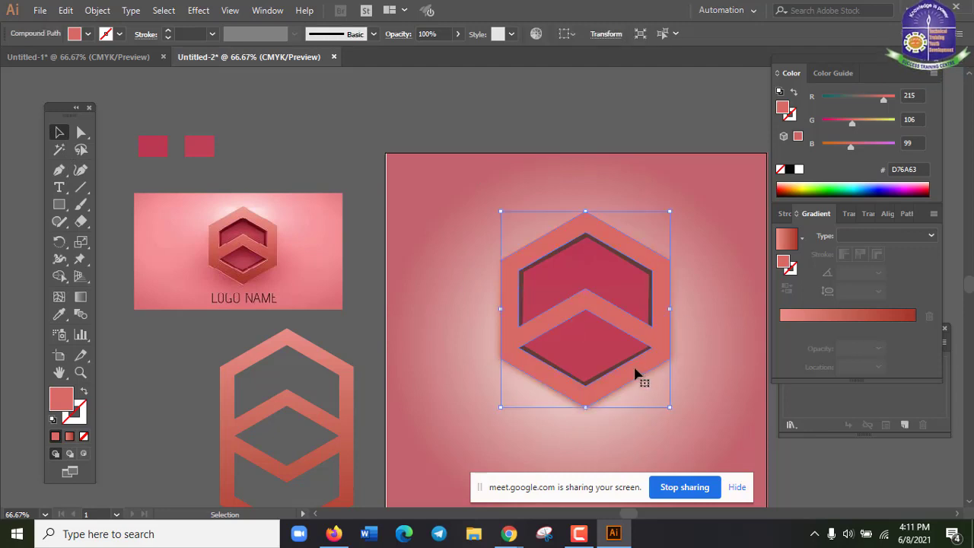
click(697, 440)
scroll(698, 427, down, 1)
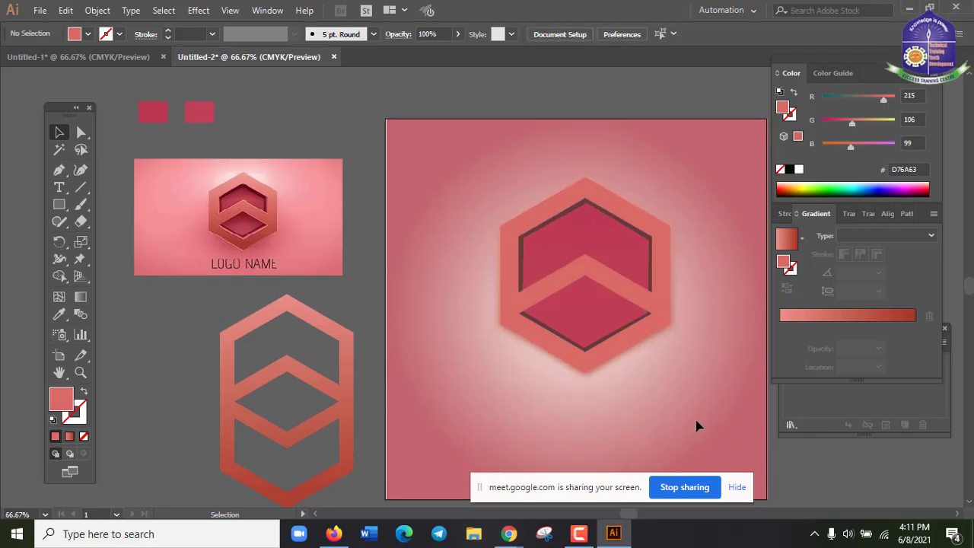
Step: Copy the double-hexagon outline's linear gradient onto the hexagon frame on the artboard and deselect the frame
click(661, 319)
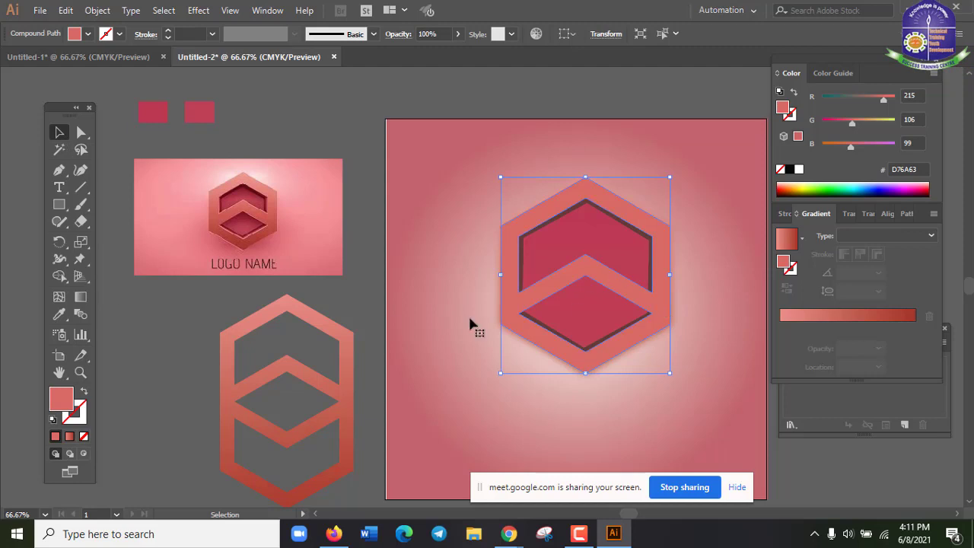
click(59, 313)
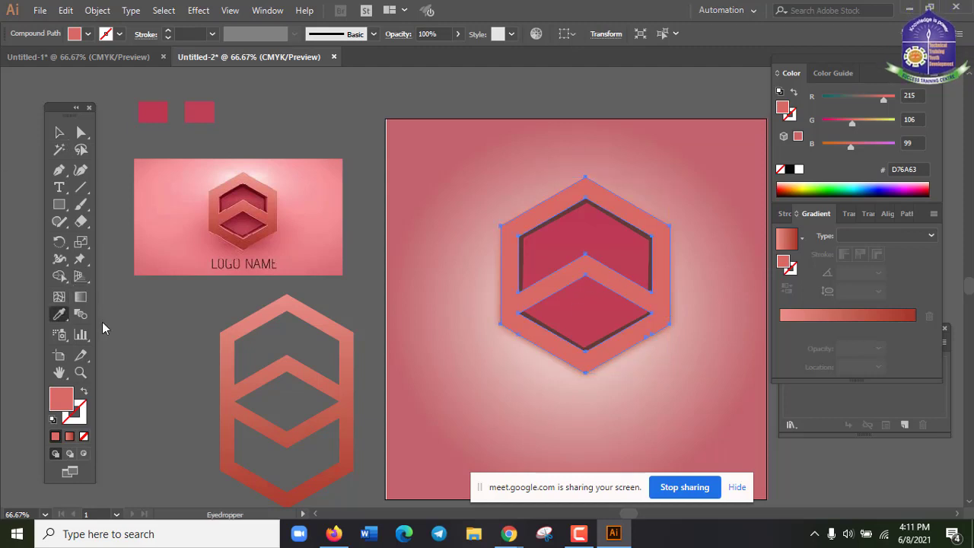
click(342, 329)
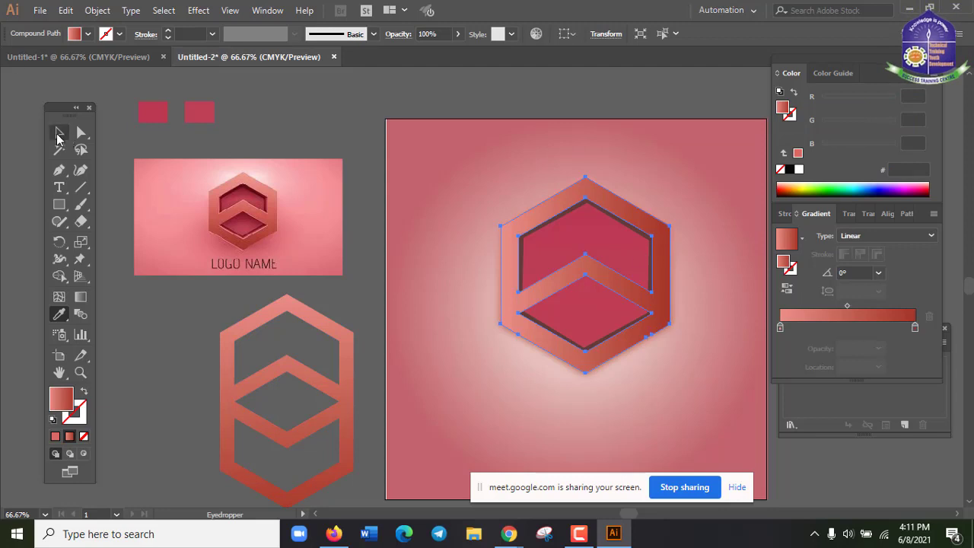
click(57, 136)
click(689, 340)
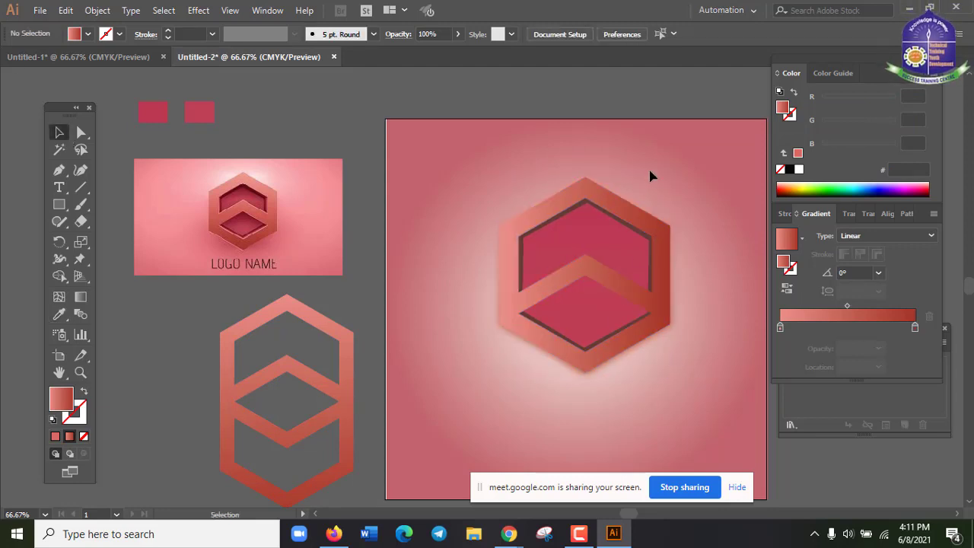
scroll(606, 340, down, 2)
scroll(517, 274, up, 2)
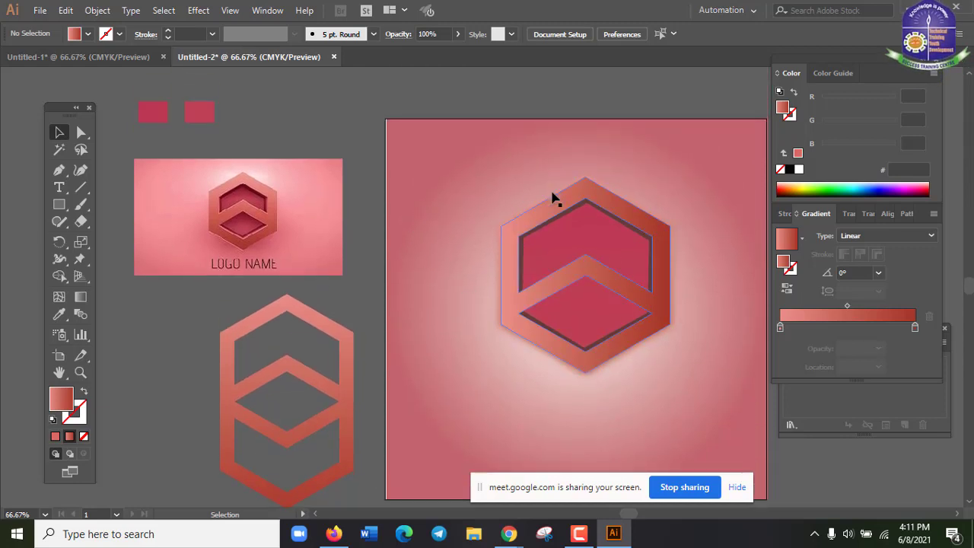
Step: Redirect the hexagon frame's gradient to run from above its upper tip to below its lower tip at about -93.7°, and deselect it
click(551, 220)
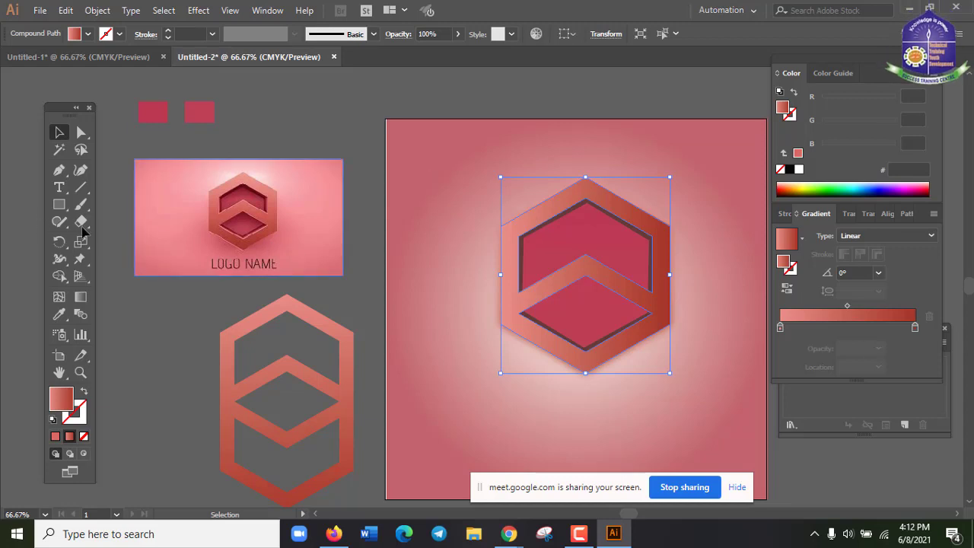
click(82, 295)
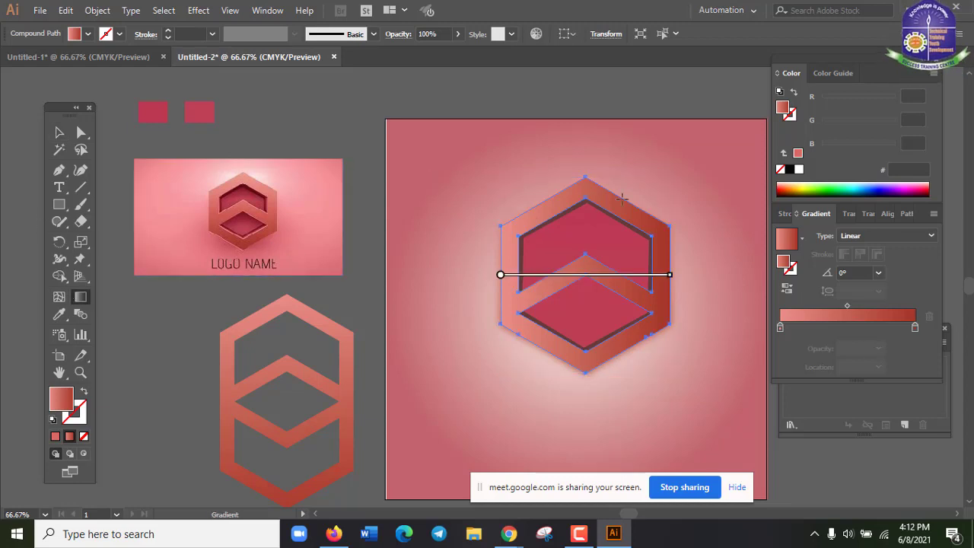
drag(581, 147, 569, 414)
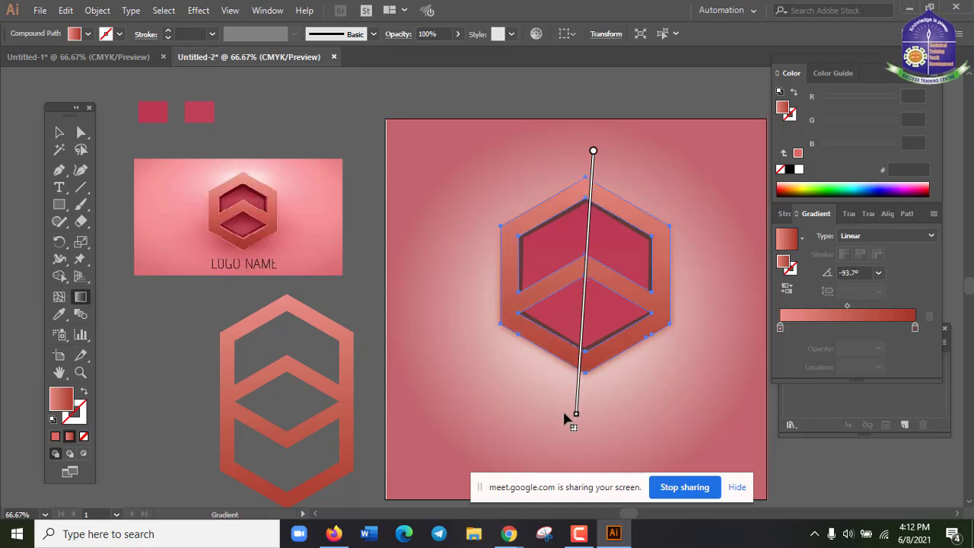
key(v)
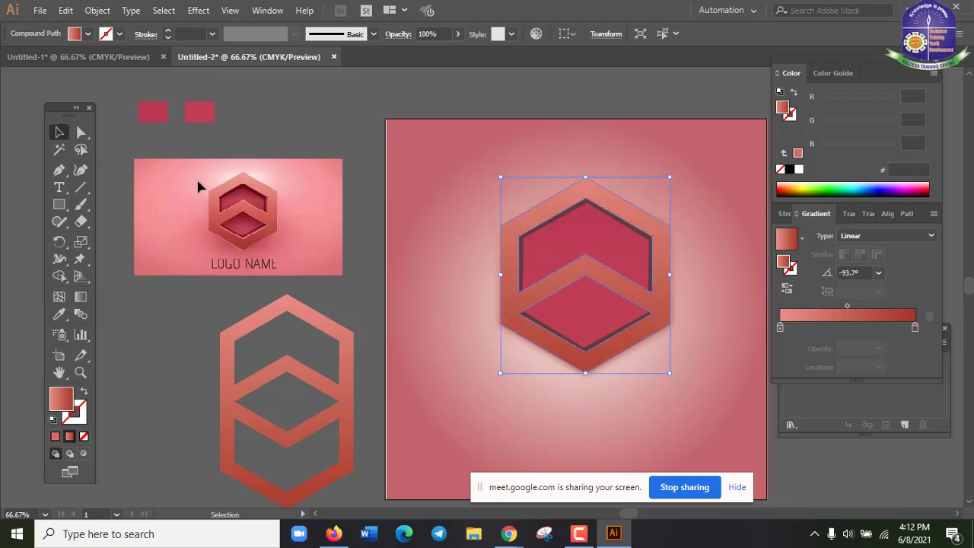
click(476, 174)
scroll(457, 328, down, 2)
scroll(457, 328, up, 1)
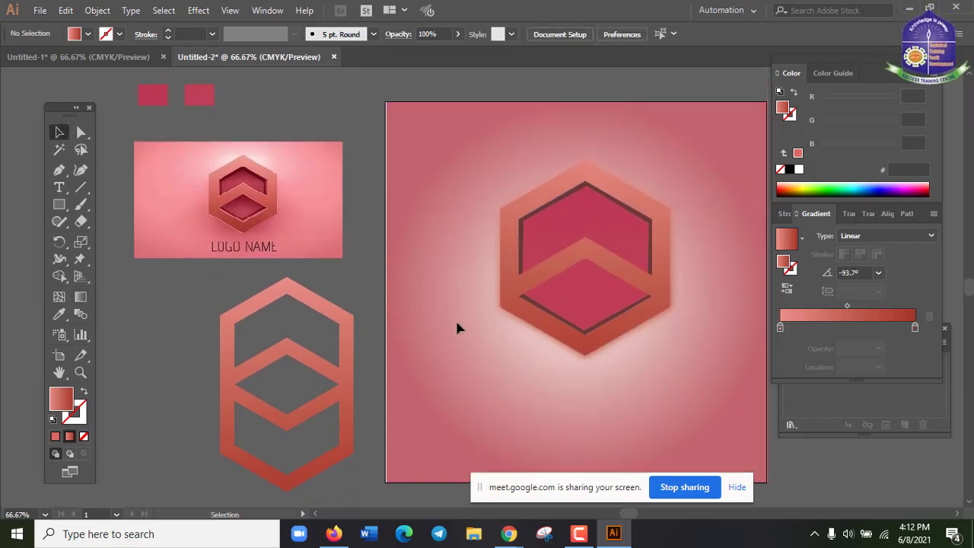
key(a)
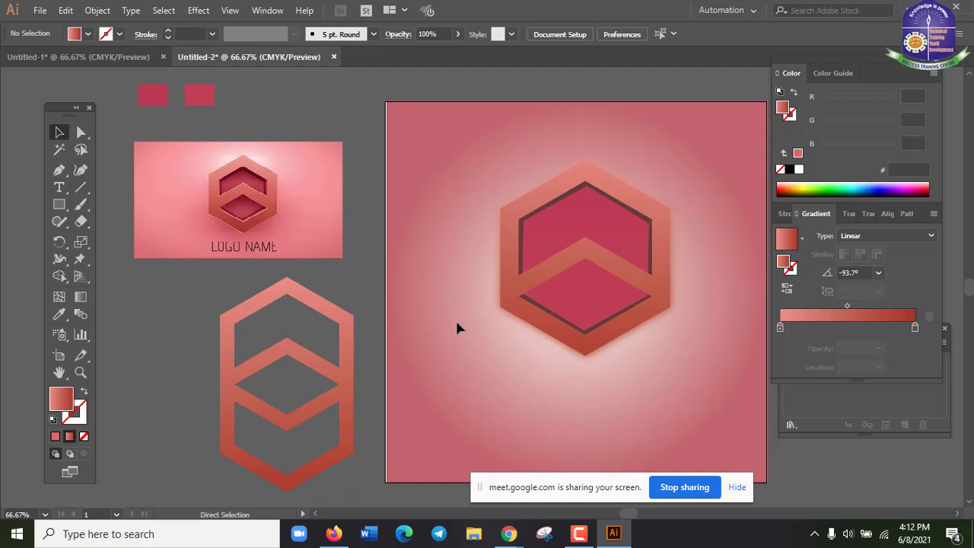
key(ctrl+minus)
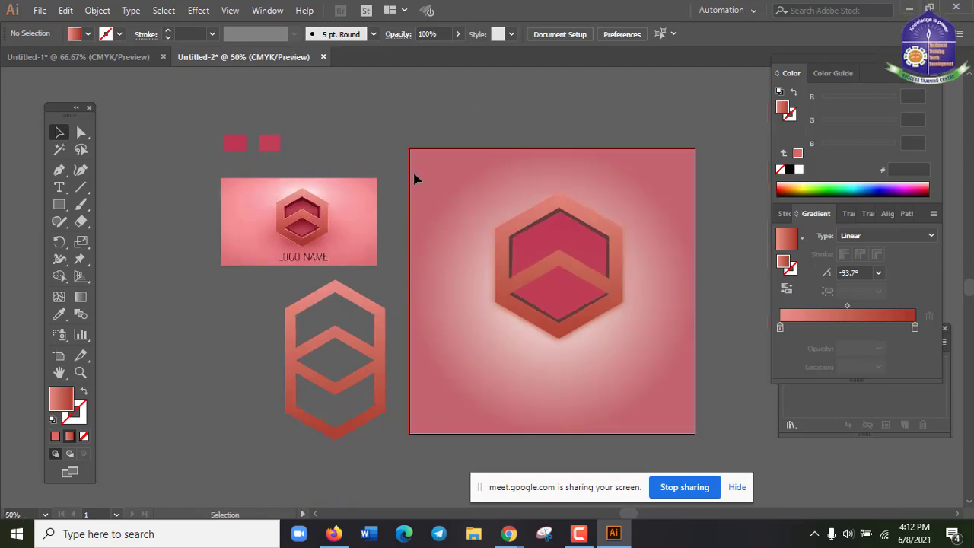
scroll(393, 256, down, 2)
scroll(294, 283, up, 3)
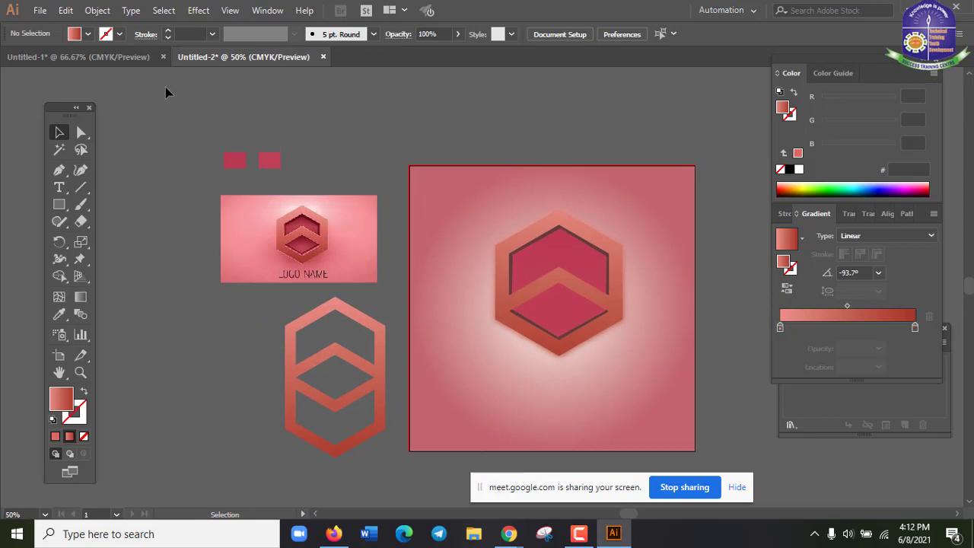